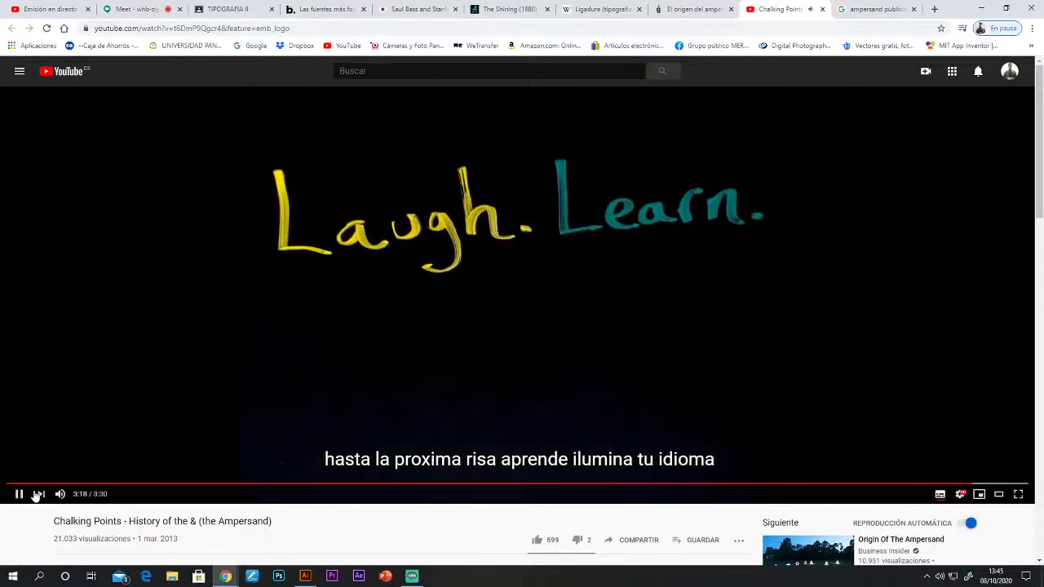
# Pause the Chalking Points video on the history of the ampersand and close it.
pyautogui.click(24, 496)
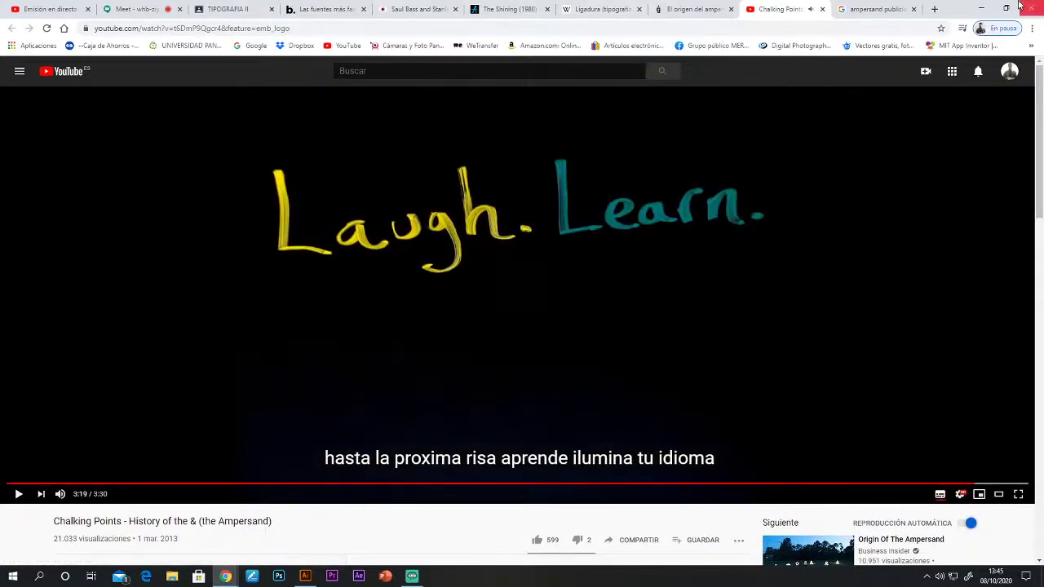
pyautogui.click(822, 9)
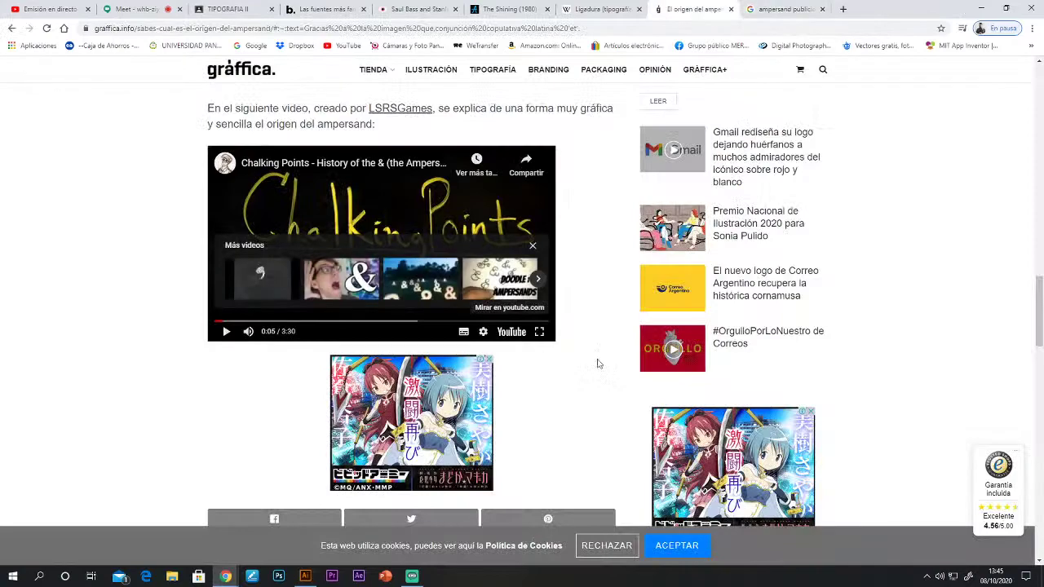
# Examine the gràffica article on the origin of the ampersand, including its large glyph illustration and the embedded tweet's ampersand variants.
pyautogui.scroll(-2, 254, 442)
pyautogui.scroll(8, 351, 441)
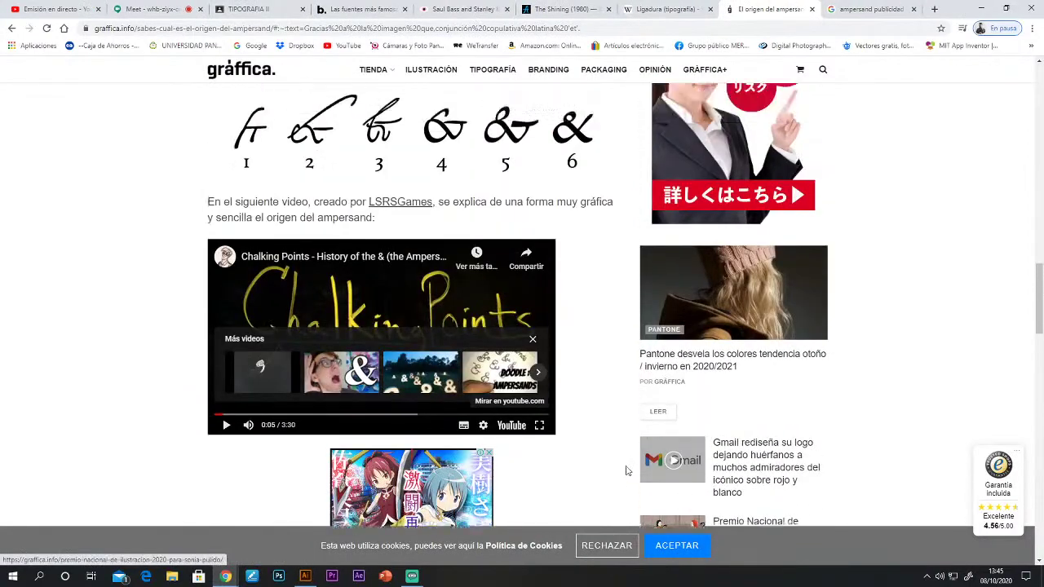
pyautogui.scroll(5, 656, 507)
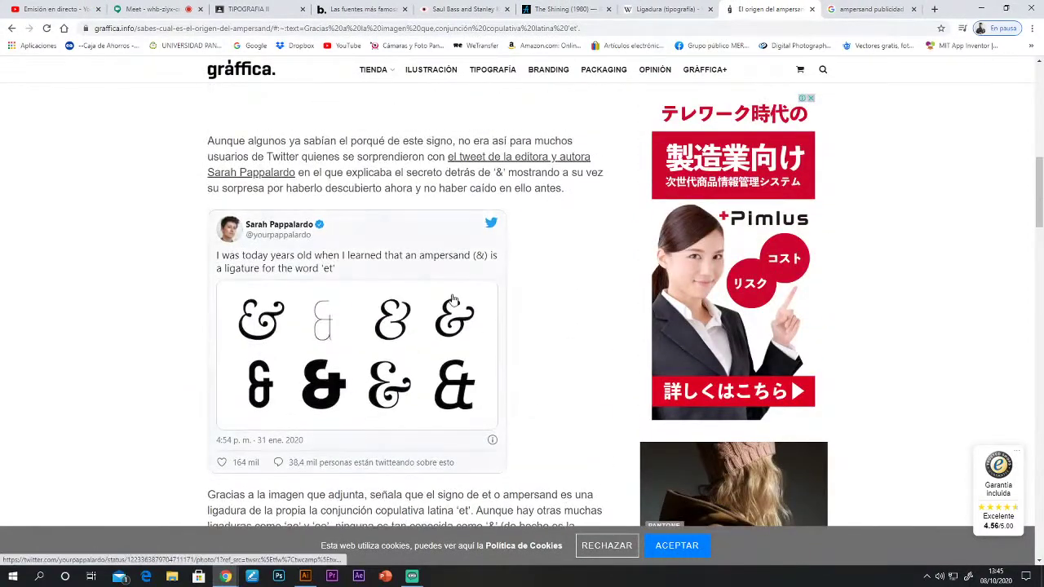
pyautogui.scroll(8, 432, 257)
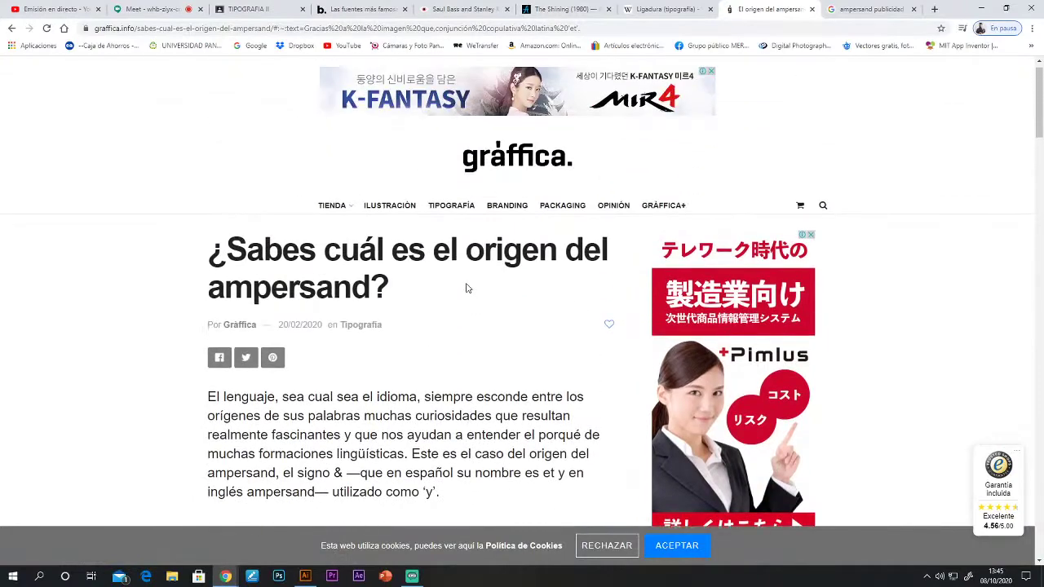
pyautogui.scroll(-1, 478, 313)
pyautogui.scroll(-2, 318, 403)
pyautogui.scroll(-1, 371, 256)
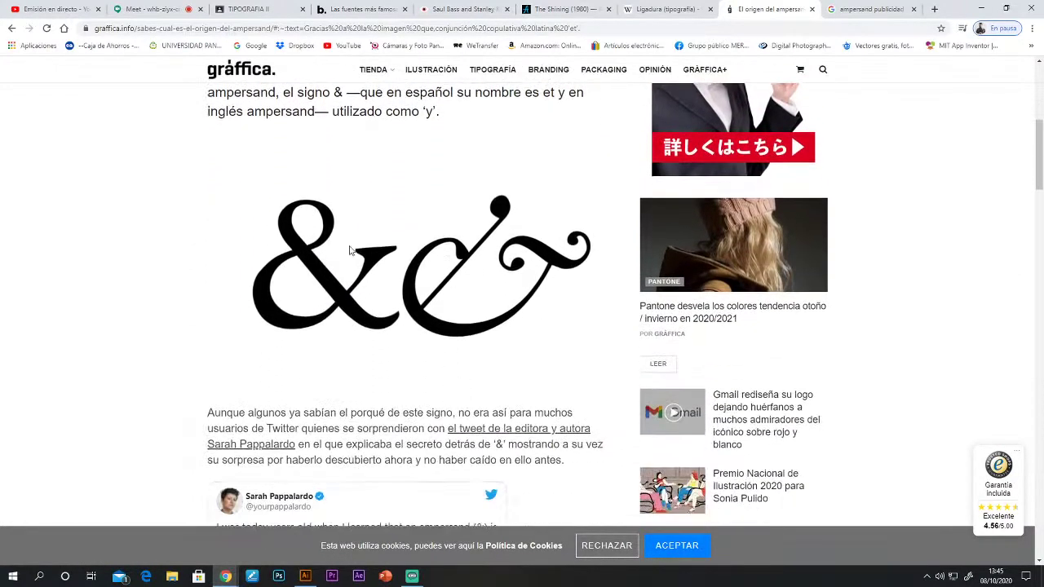
pyautogui.scroll(-1, 380, 333)
pyautogui.scroll(-1, 418, 371)
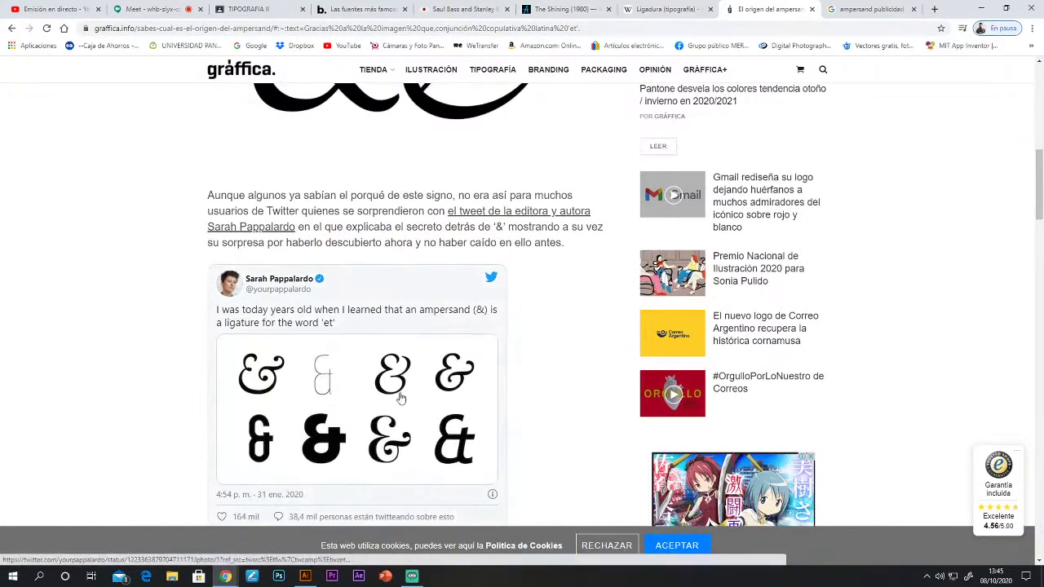
pyautogui.scroll(-1, 403, 411)
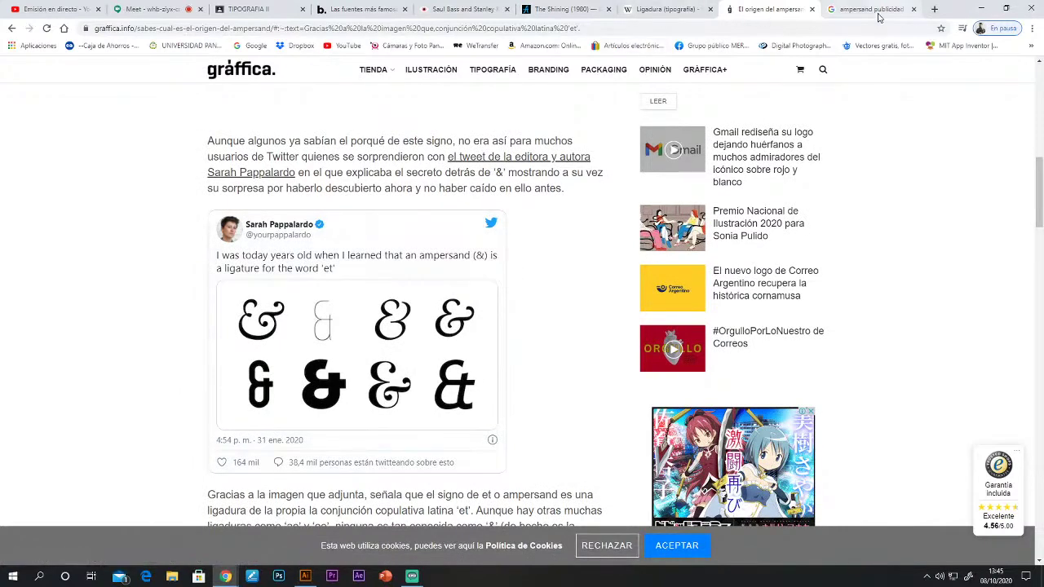
pyautogui.scroll(4, 846, 72)
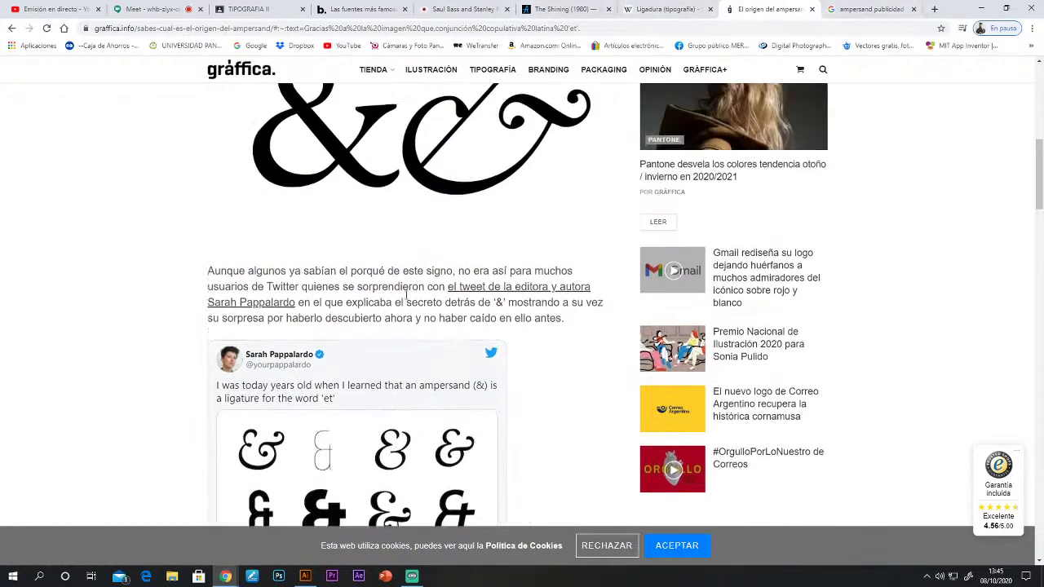
pyautogui.scroll(3, 845, 72)
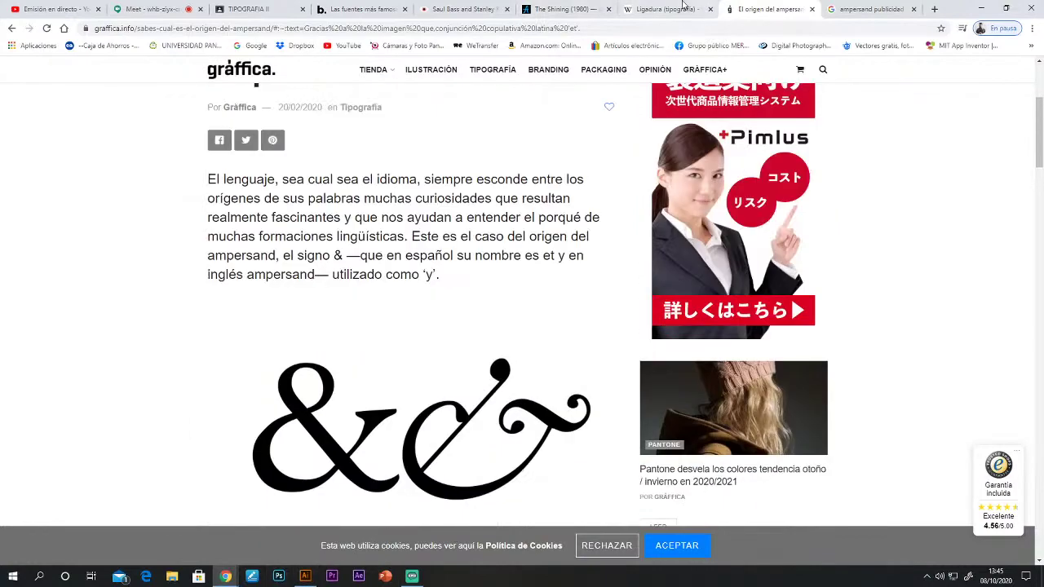
# Look over the Wikipedia article on typographic ligatures, including its example images and the Spanish DE ligature.
pyautogui.click(660, 12)
pyautogui.scroll(-3, 557, 343)
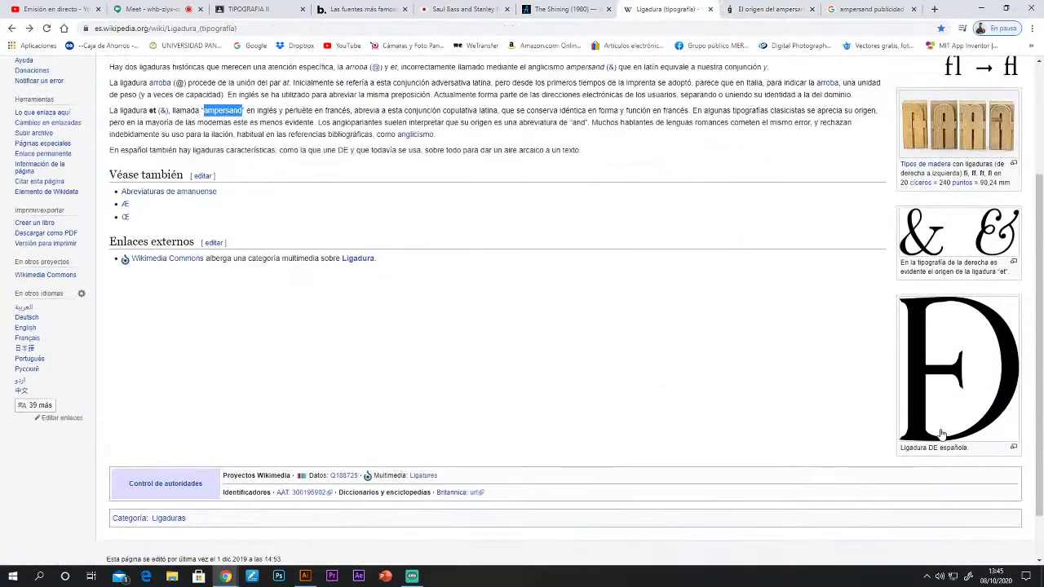
pyautogui.scroll(3, 932, 448)
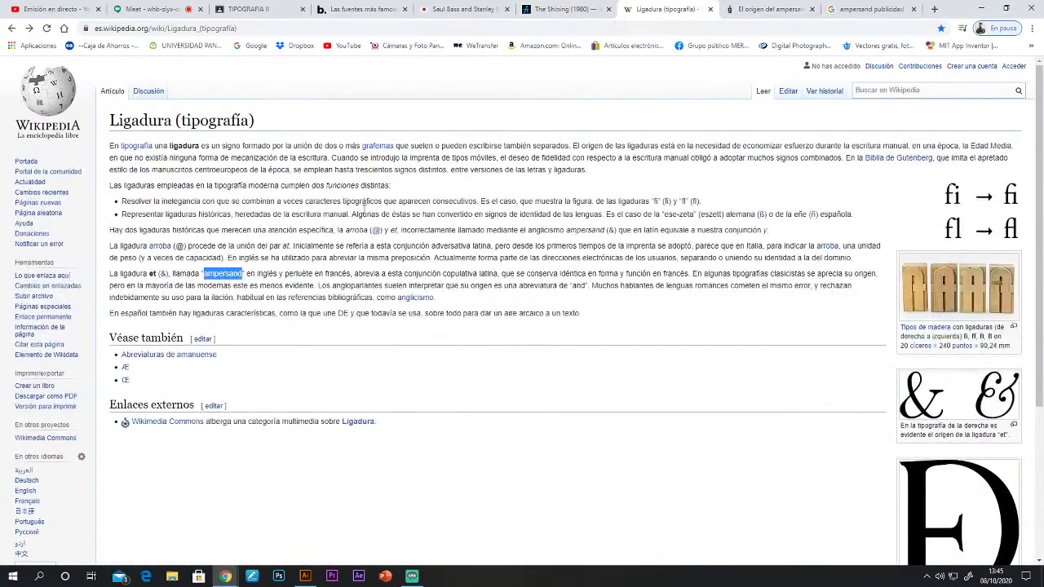
pyautogui.scroll(-3, 938, 555)
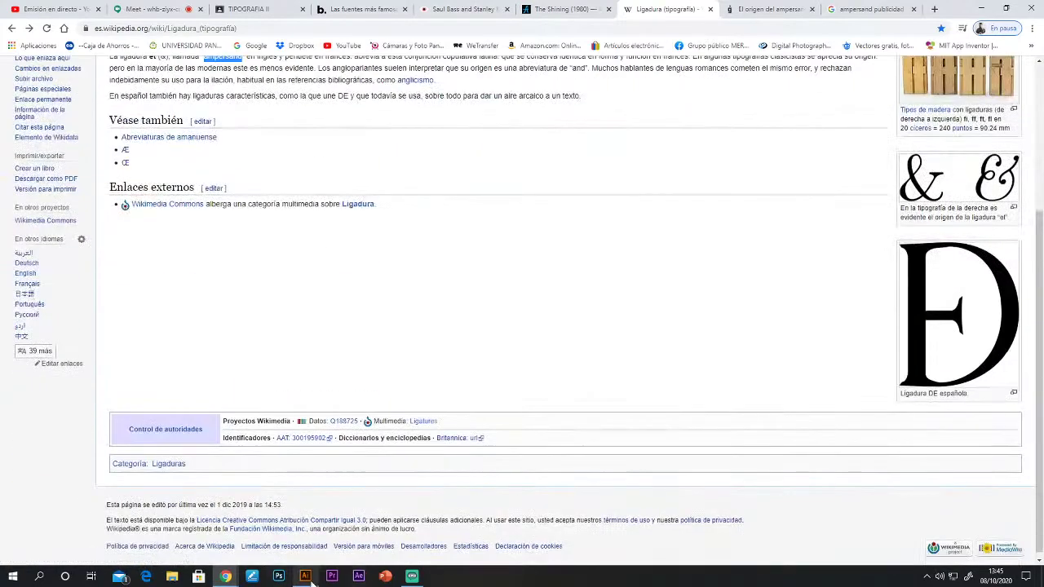
# Switch to the blank document in Illustrator.
pyautogui.click(305, 576)
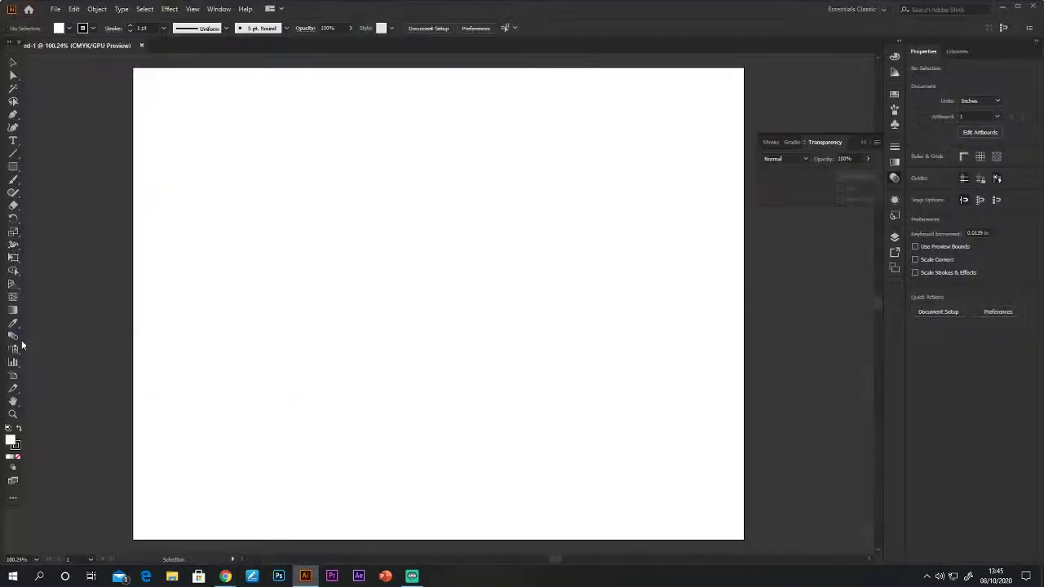
pyautogui.press('t')
pyautogui.moveTo(259, 181); pyautogui.dragTo(334, 214)
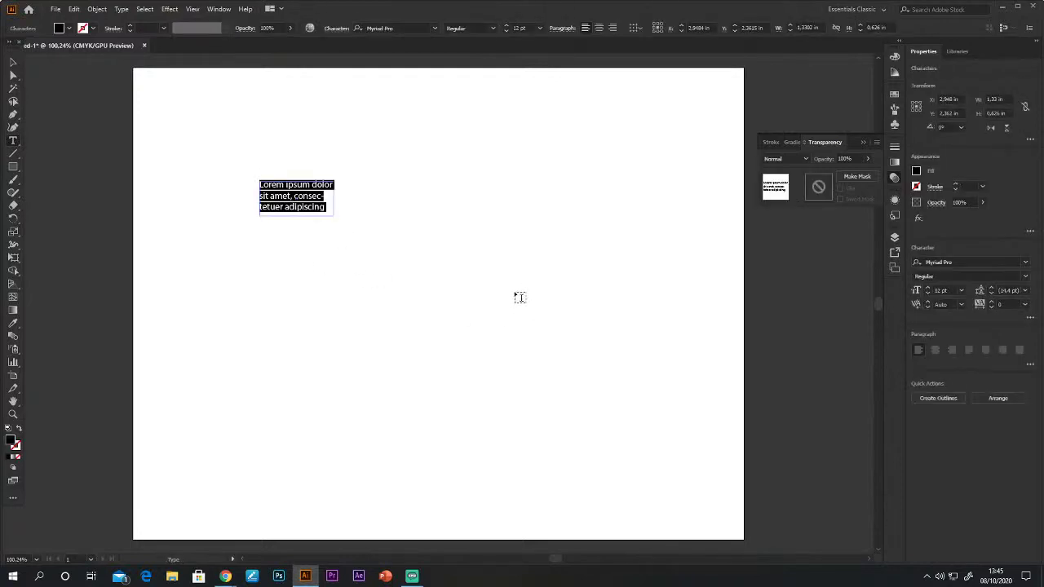
pyautogui.write('m')
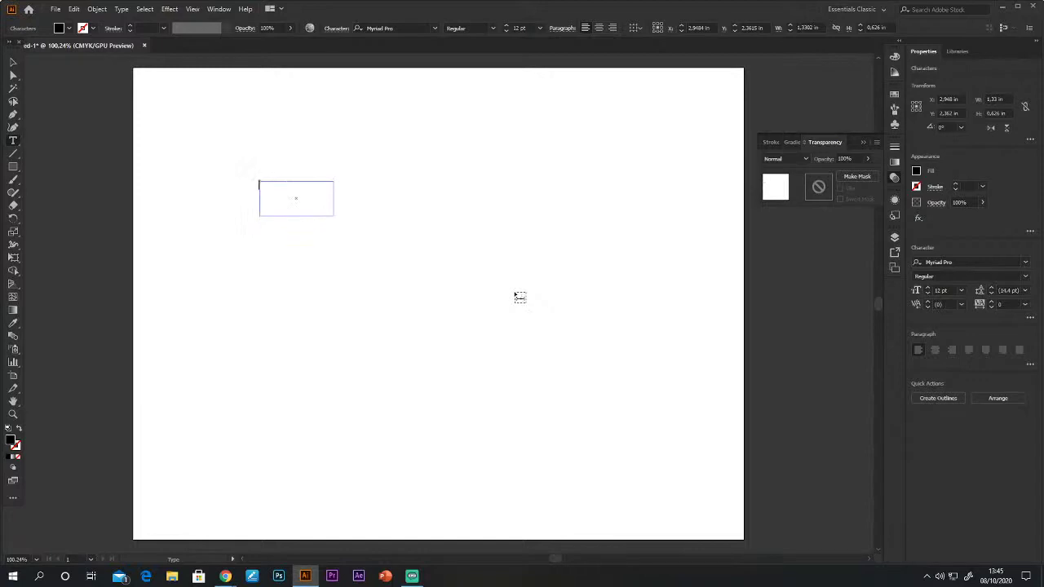
pyautogui.click(12, 65)
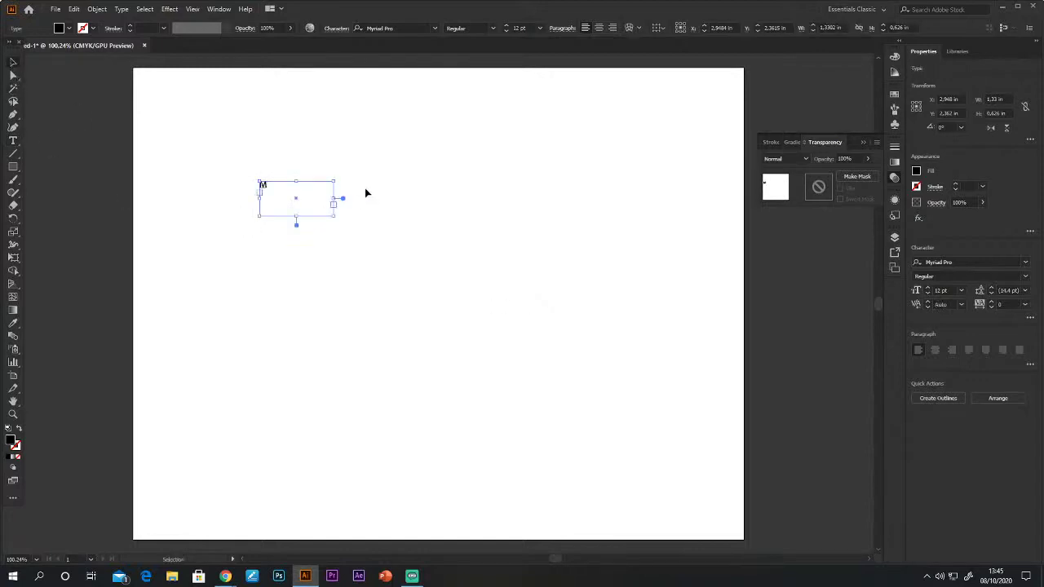
pyautogui.press('Delete')
# Add a capital M as point type on the artboard, enlarge it to about 291 pt and reposition it in the upper part.
pyautogui.click(12, 141)
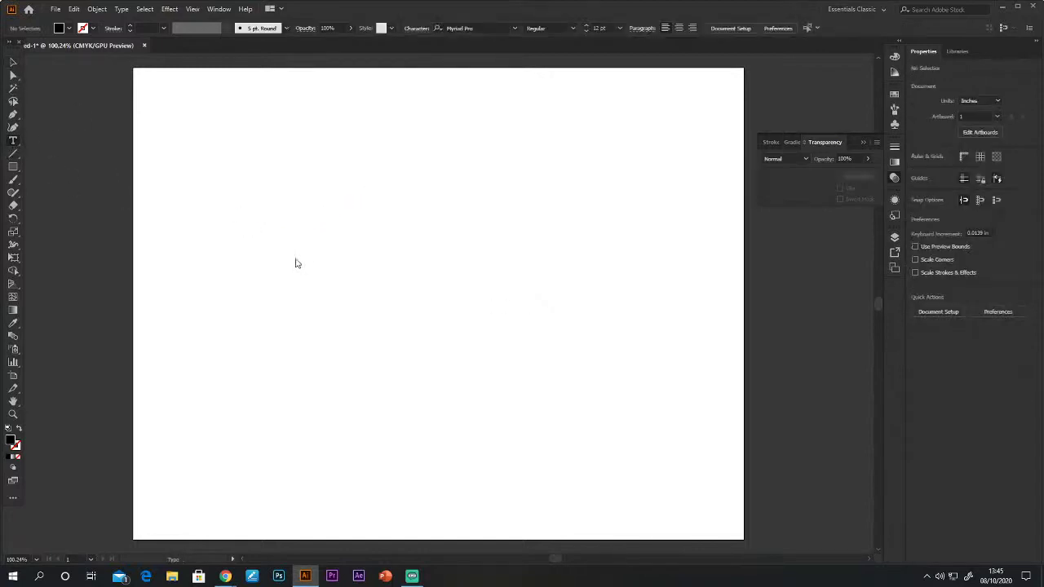
pyautogui.click(296, 259)
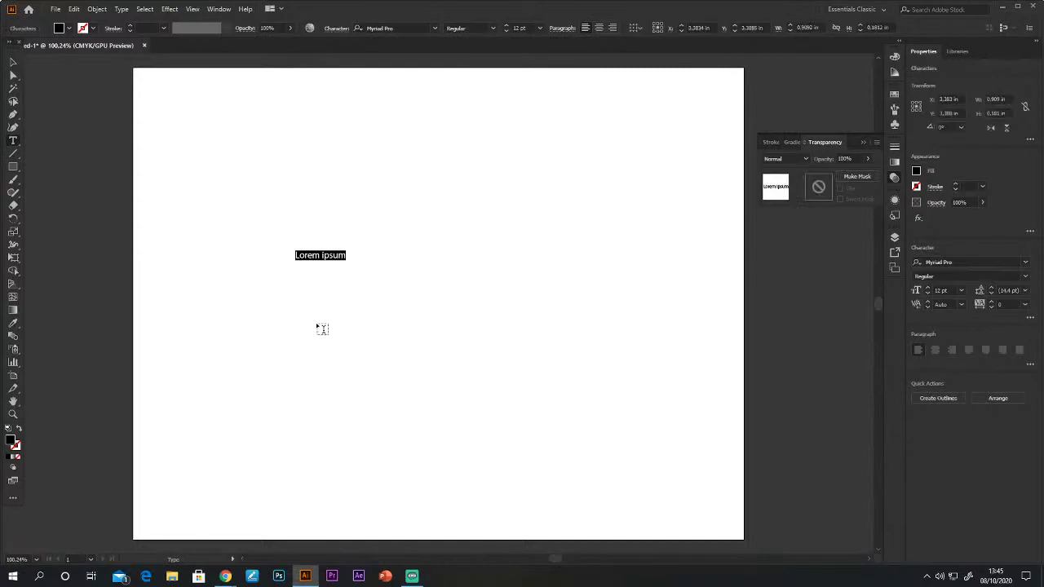
pyautogui.write('M')
pyautogui.click(14, 67)
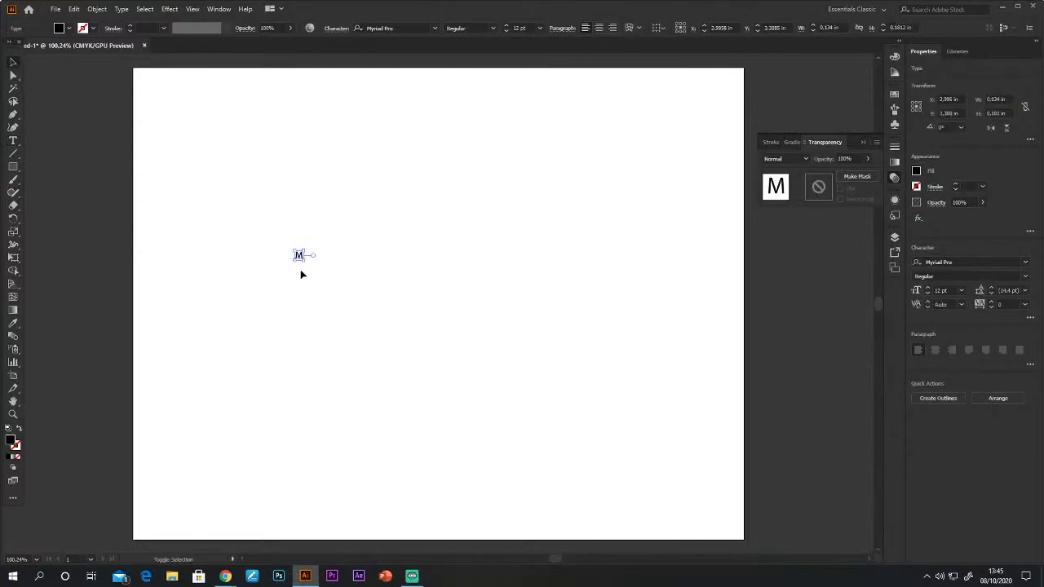
pyautogui.moveTo(303, 259); pyautogui.dragTo(482, 495)
pyautogui.moveTo(405, 345); pyautogui.dragTo(375, 226)
# Step through the installed typefaces on the letter M, trying scripts, serifs and display faces, and settle on Revit_HEB_SHX.
pyautogui.click(408, 27)
pyautogui.press('Down')
pyautogui.press('Down')
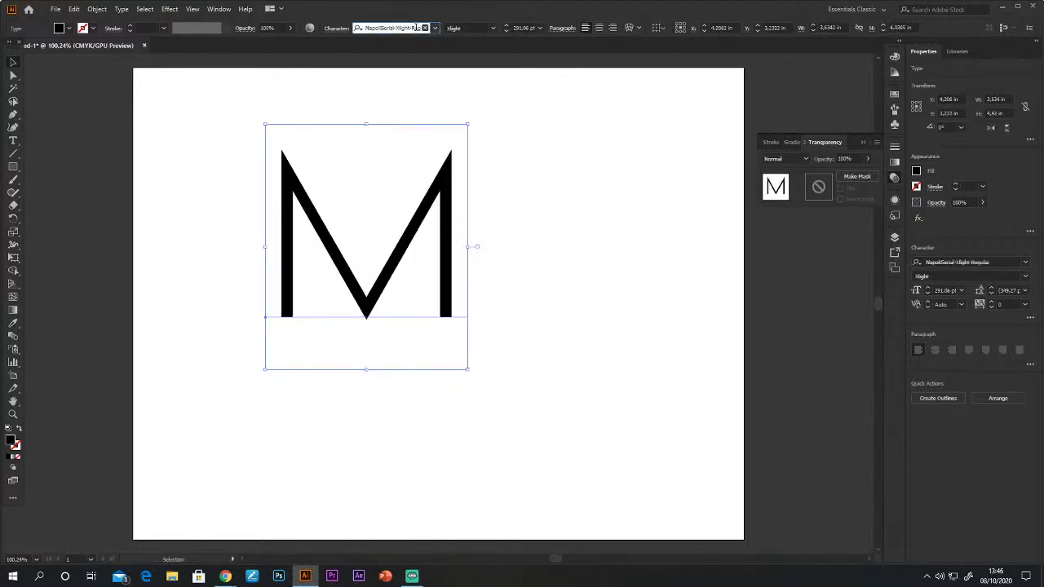
pyautogui.press('Down')
pyautogui.press('Down')
pyautogui.press('Down')
pyautogui.press('Down')
pyautogui.press('Down')
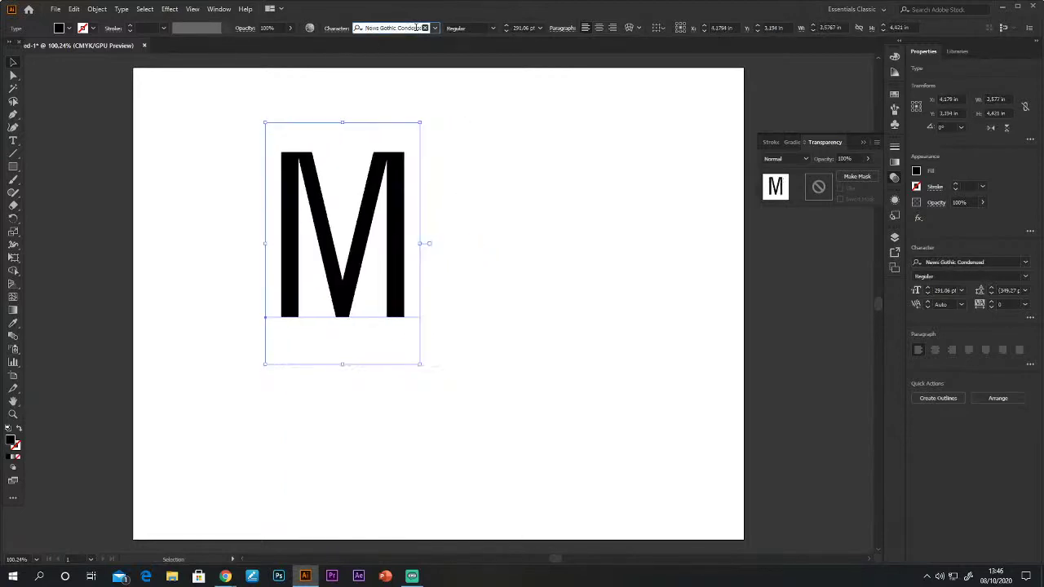
pyautogui.press('Down')
pyautogui.press('Down')
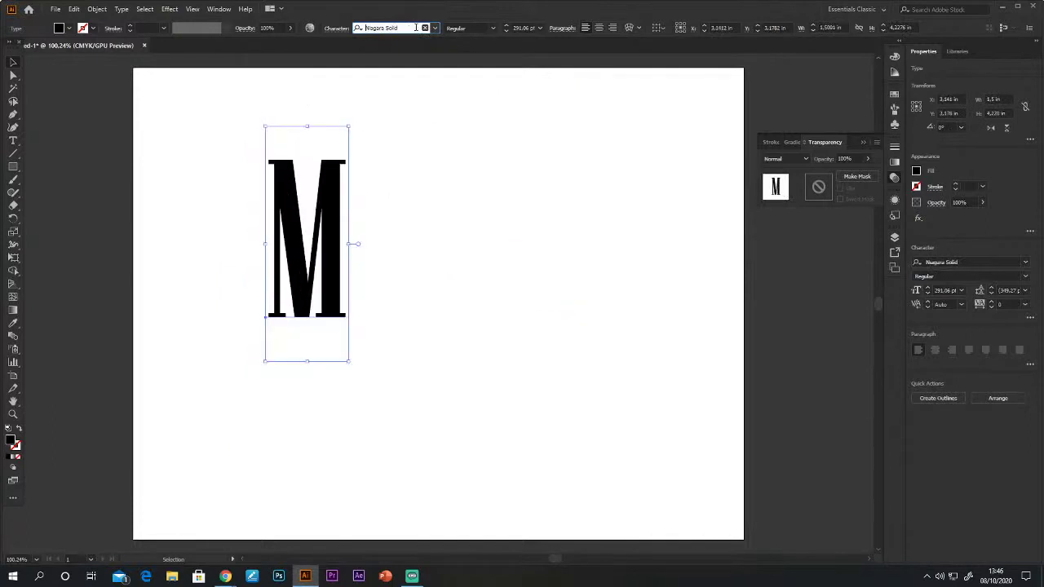
pyautogui.press('Down')
pyautogui.press('Down')
pyautogui.press('Down')
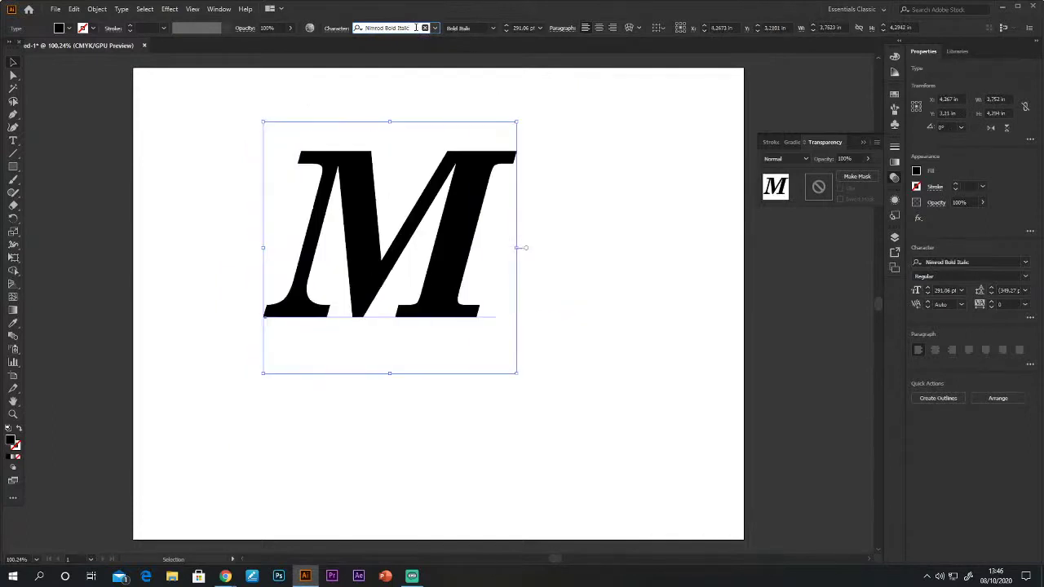
pyautogui.press('Down')
pyautogui.press('Down')
pyautogui.press('Down')
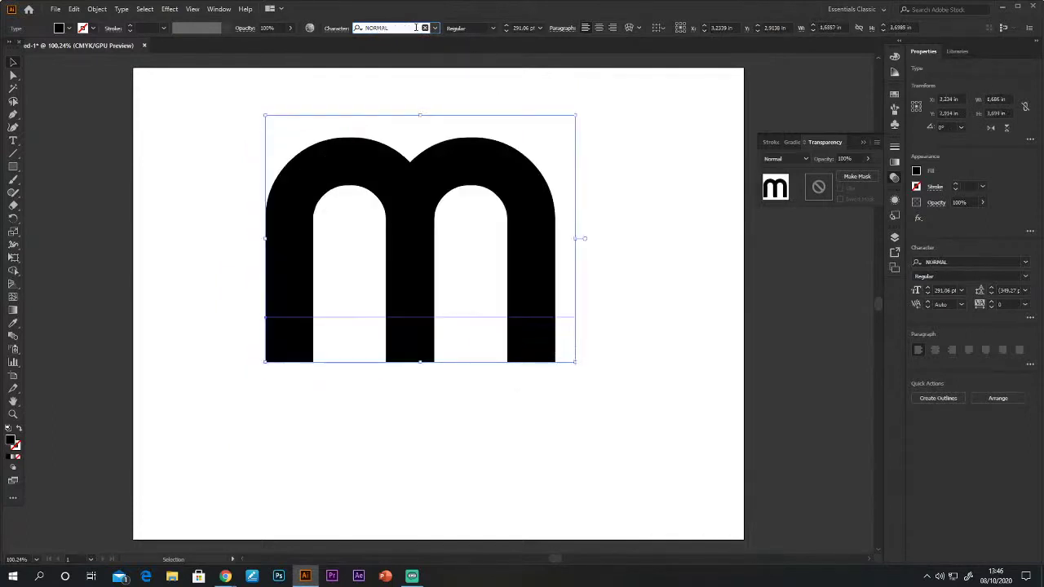
pyautogui.press('Down')
pyautogui.press('Down')
pyautogui.press('Down')
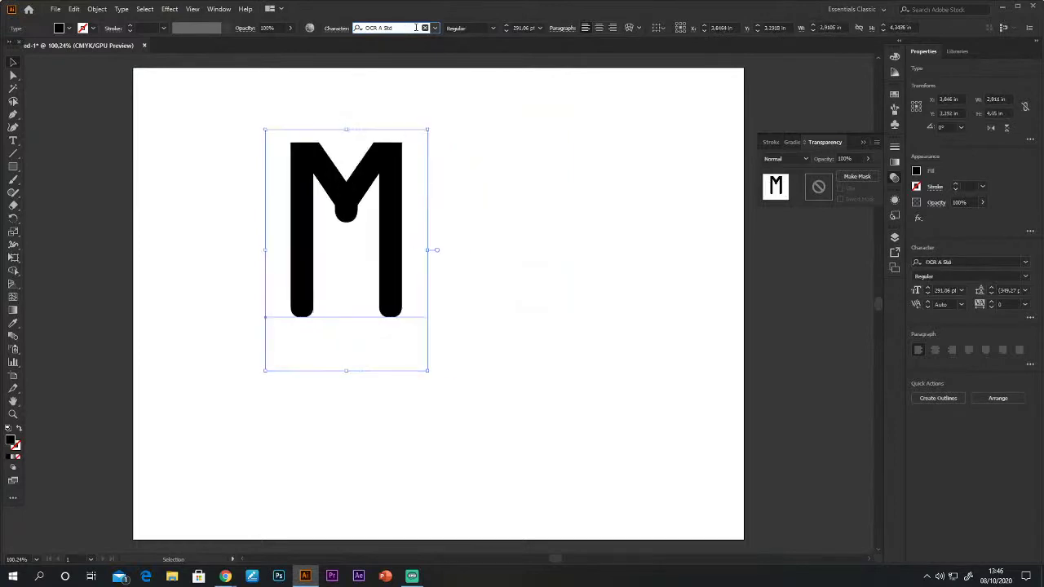
pyautogui.press('Down')
pyautogui.press('Down')
pyautogui.press('Down')
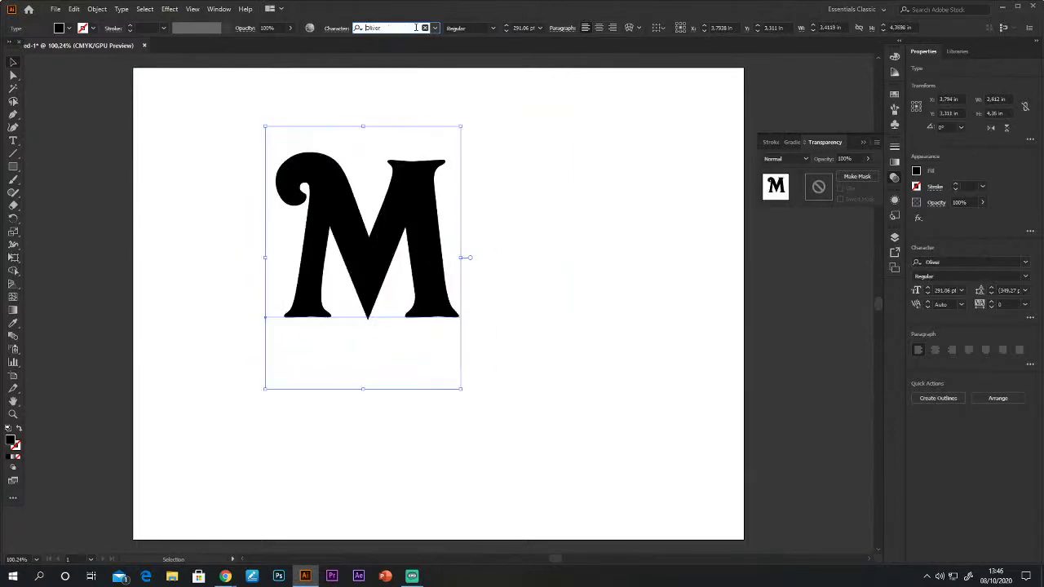
pyautogui.press('Down')
pyautogui.press('Down')
pyautogui.press('Down')
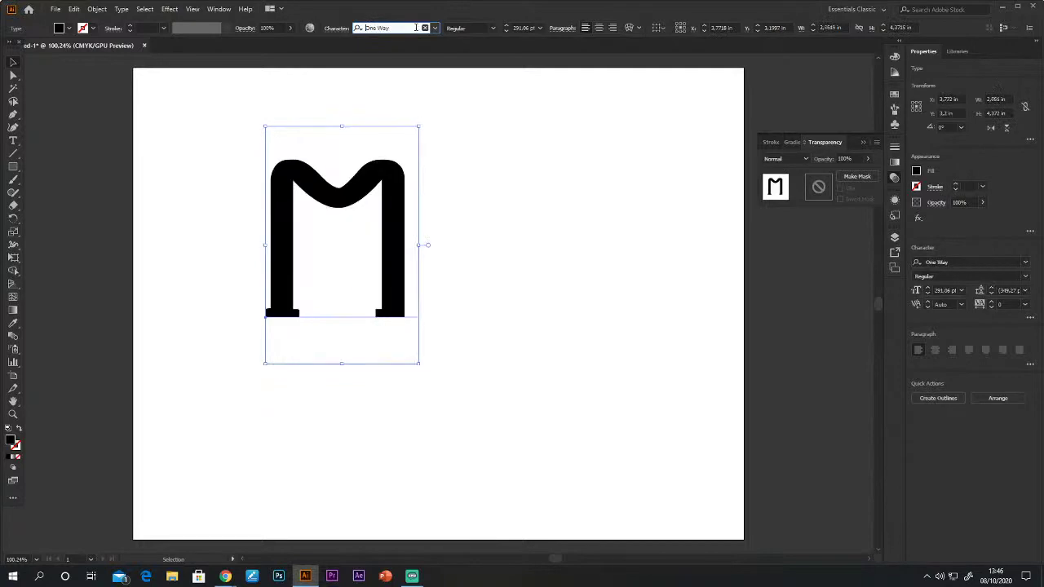
pyautogui.press('Down')
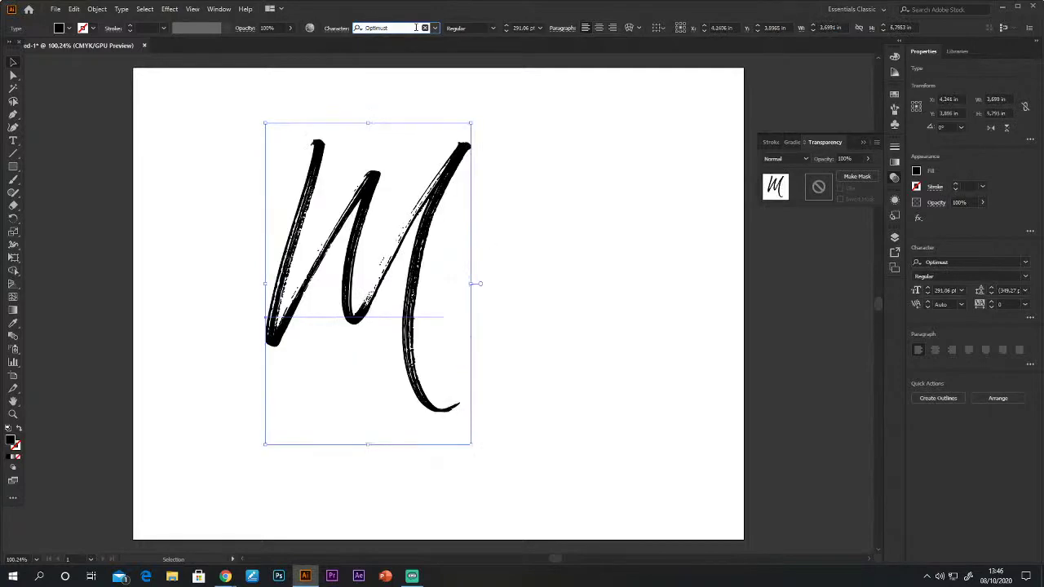
pyautogui.press('Down')
pyautogui.press('Down')
pyautogui.press('Down')
pyautogui.press('Down')
pyautogui.press('Down')
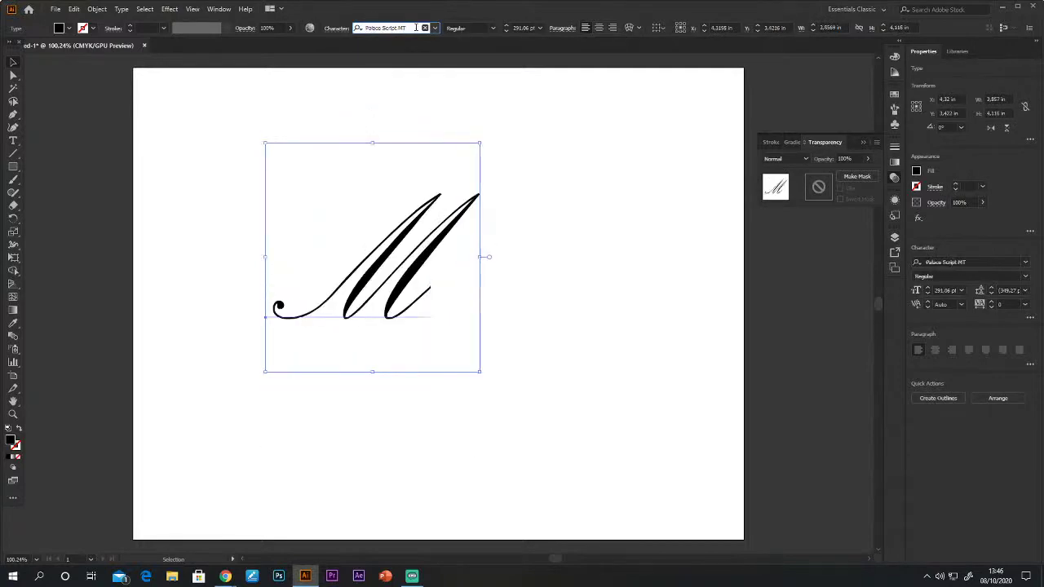
pyautogui.press('Down')
pyautogui.press('Down')
pyautogui.press('Down')
pyautogui.press('Down')
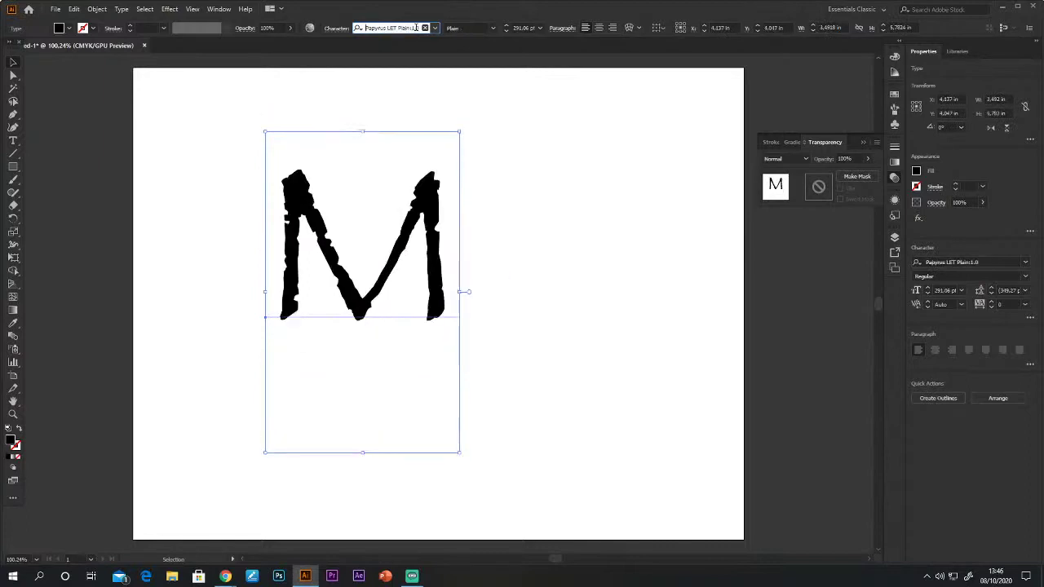
pyautogui.press('Down')
pyautogui.press('Down')
pyautogui.press('Down')
pyautogui.press('Down')
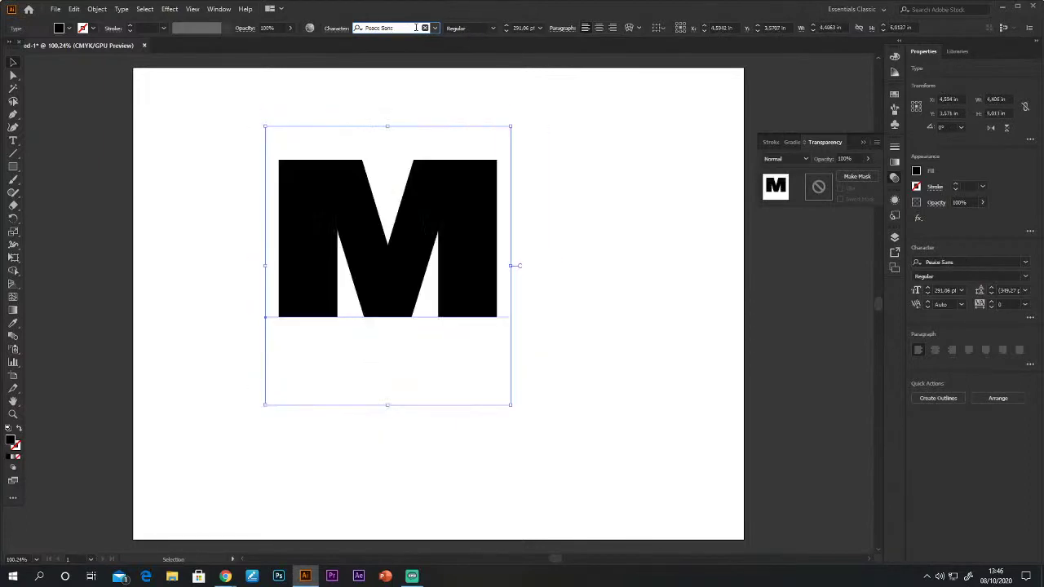
pyautogui.press('Down')
pyautogui.press('Down')
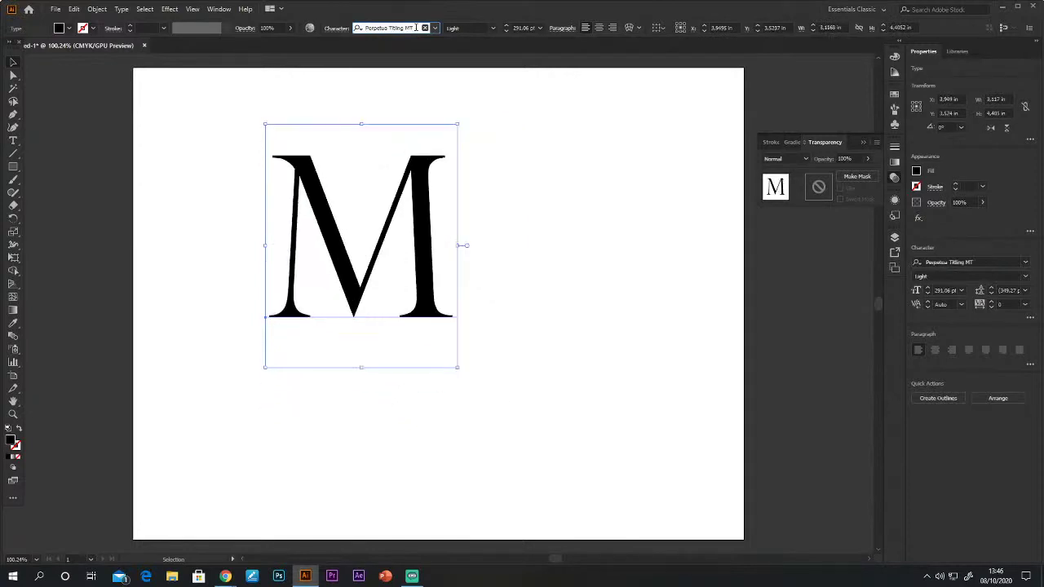
pyautogui.press('Down')
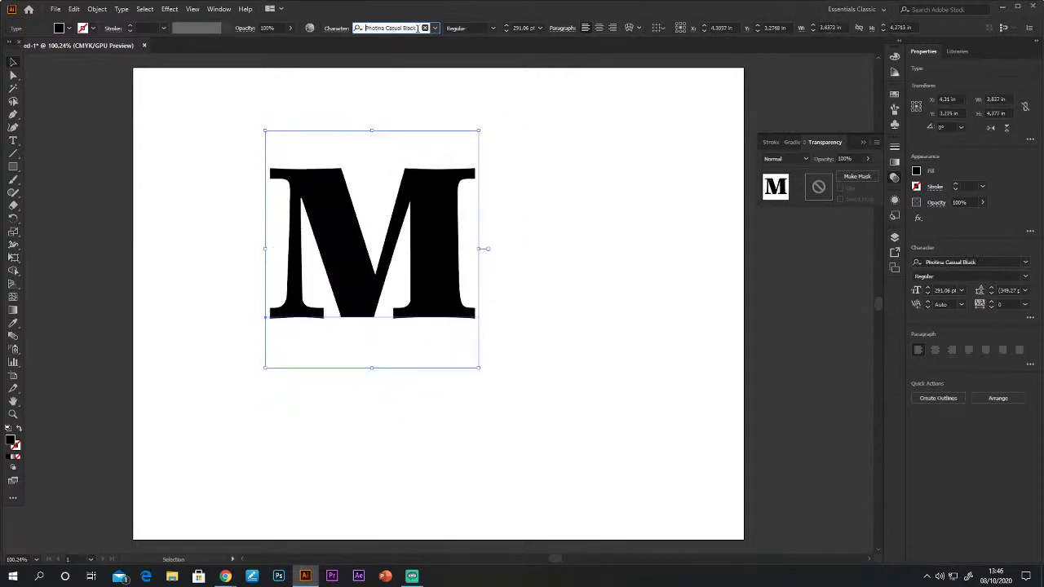
pyautogui.press('Down')
pyautogui.press('Down')
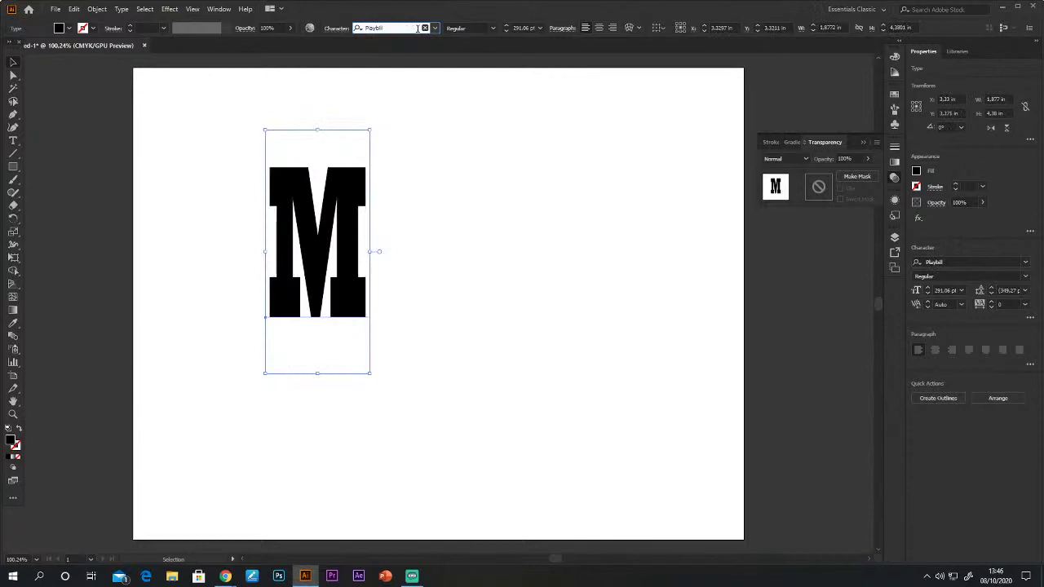
pyautogui.press('Down')
pyautogui.press('Down')
pyautogui.press('Down')
pyautogui.press('Down')
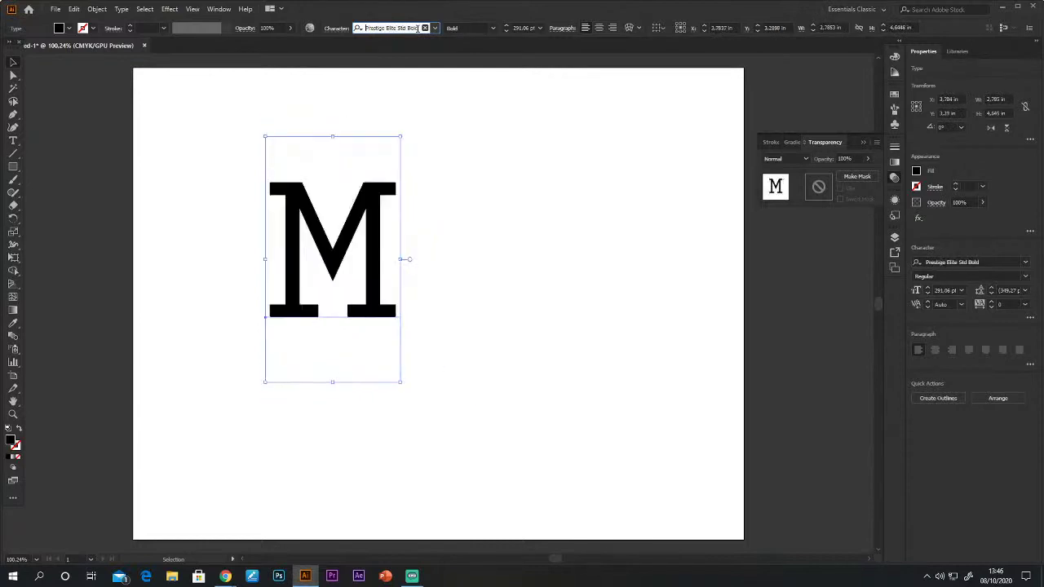
pyautogui.press('Down')
pyautogui.press('Down')
pyautogui.press('Down')
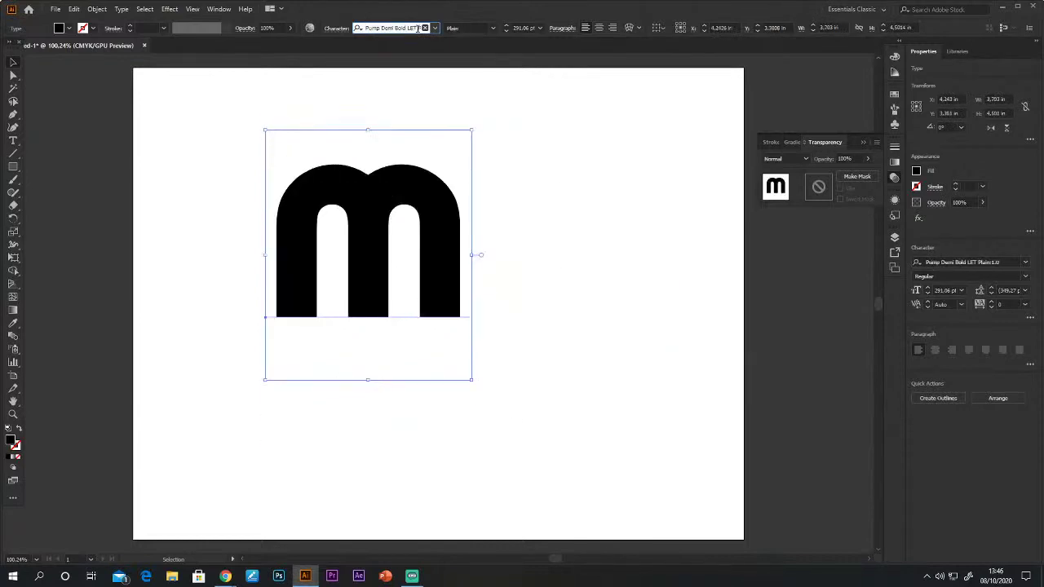
pyautogui.press('Down')
pyautogui.press('Down')
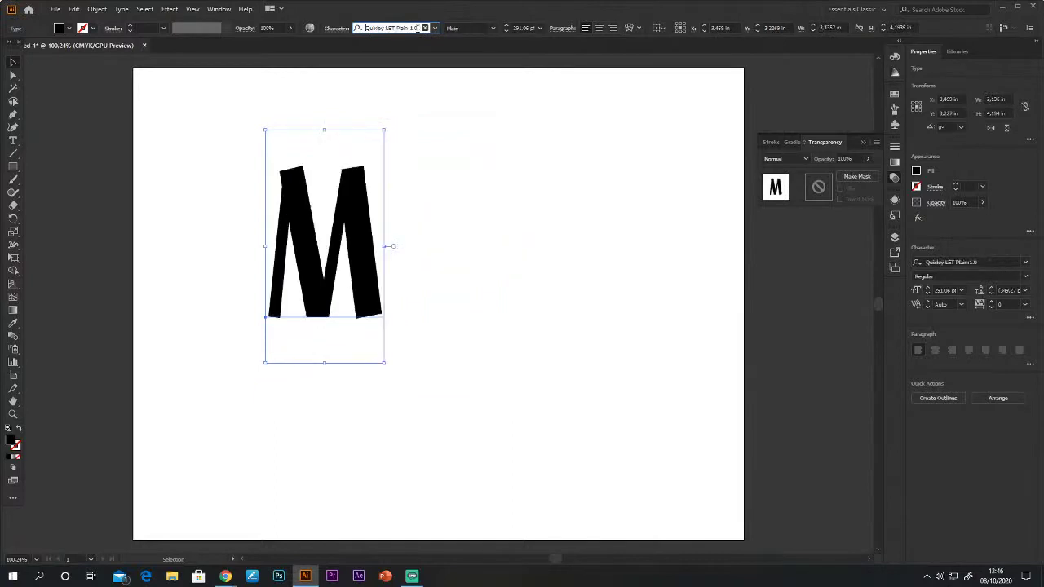
pyautogui.press('Down')
pyautogui.press('Down')
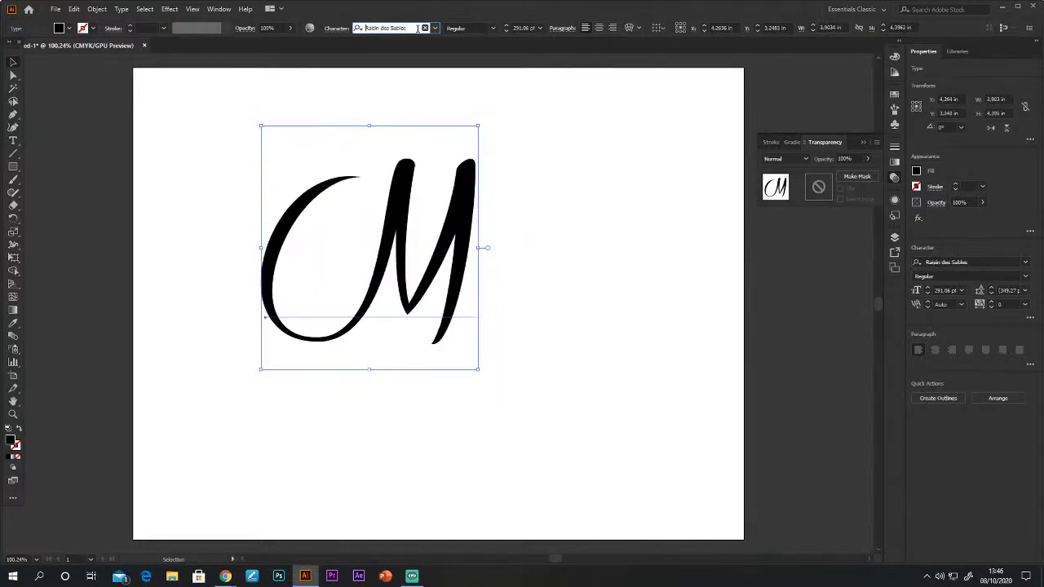
pyautogui.press('Down')
pyautogui.press('Down')
# Duplicate the M beside the original and change the copy's text to a capital E.
pyautogui.moveTo(396, 266); pyautogui.dragTo(616, 307)
pyautogui.click(12, 141)
pyautogui.moveTo(495, 235); pyautogui.dragTo(620, 240)
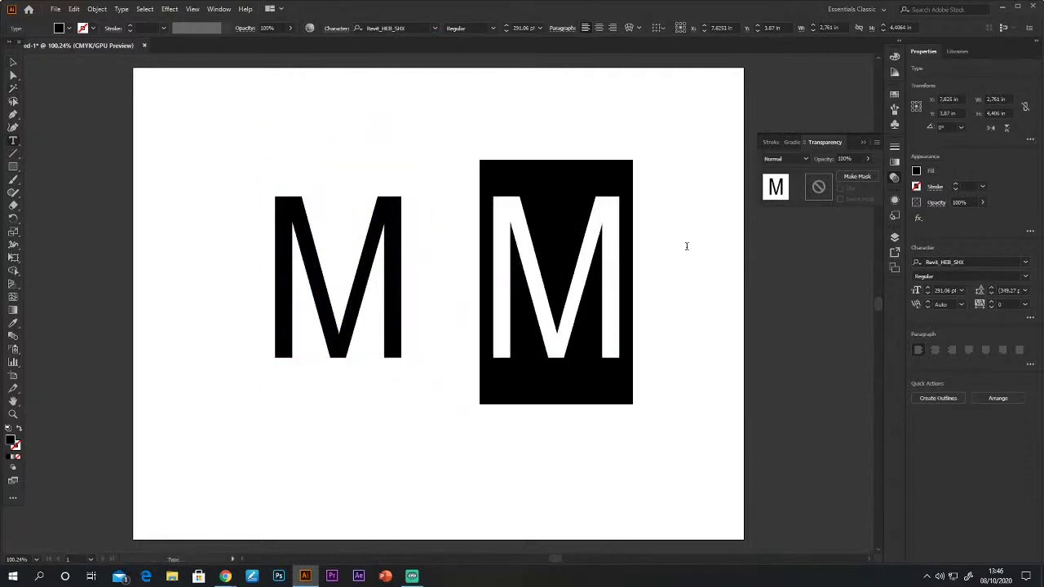
pyautogui.write('E')
# Move the E against the M so its stem overlaps the M's final stem, forming an ME ligature.
pyautogui.click(12, 61)
pyautogui.moveTo(517, 280); pyautogui.dragTo(407, 268)
pyautogui.click(662, 243)
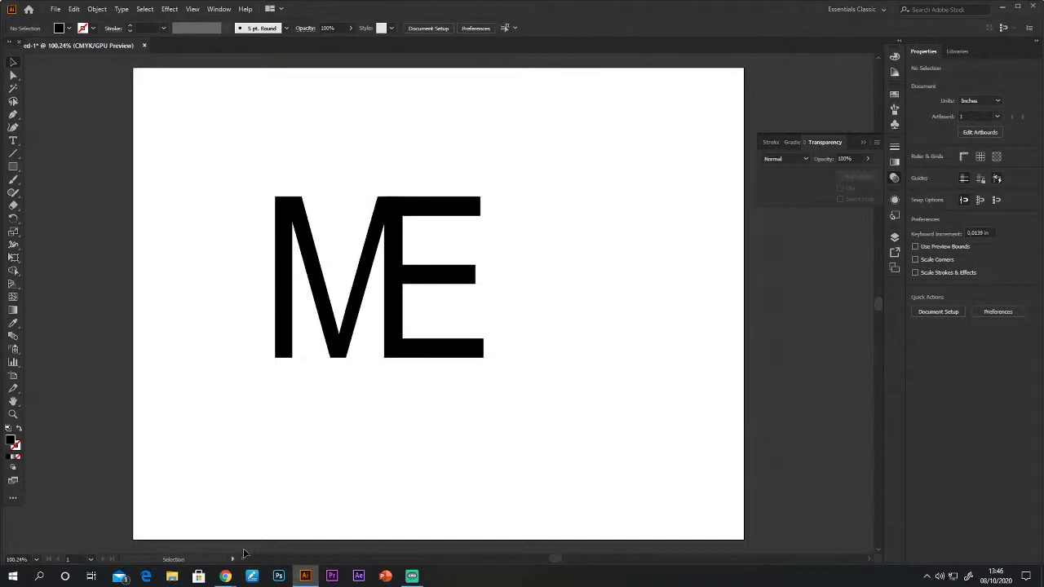
# Switch to the Google Meet call in Chrome and admit the participant asking to join.
pyautogui.click(163, 516)
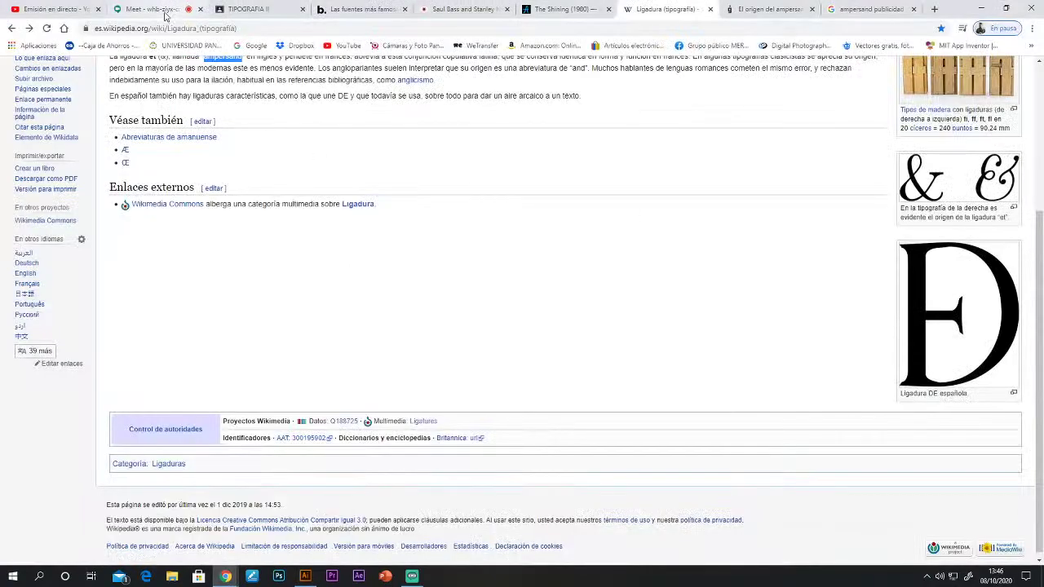
pyautogui.click(166, 14)
pyautogui.click(633, 343)
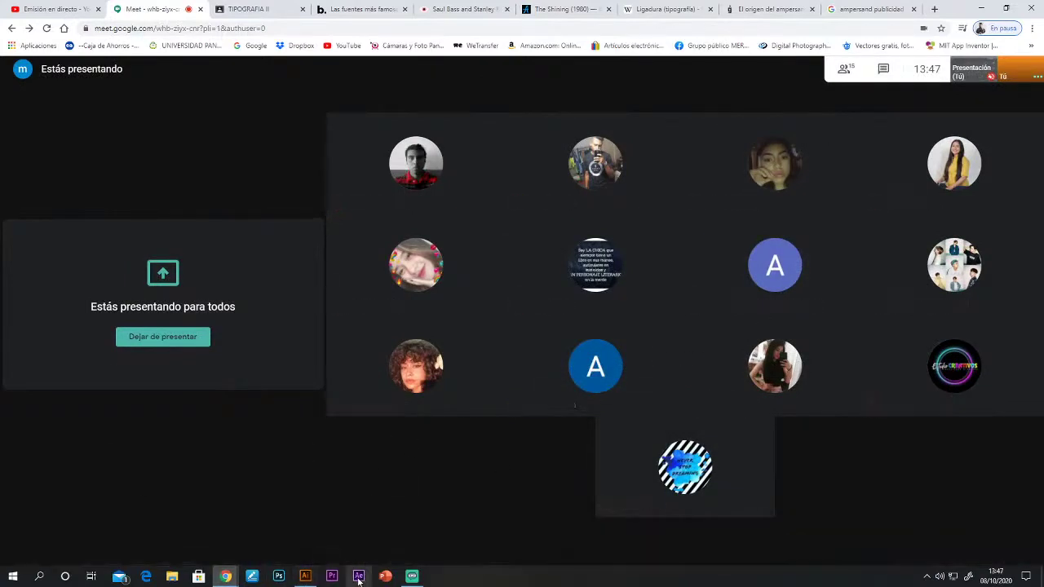
# Return to Illustrator and move the M and E together up toward the top centre of the artboard.
pyautogui.click(305, 576)
pyautogui.moveTo(254, 144); pyautogui.dragTo(490, 407)
pyautogui.moveTo(395, 280); pyautogui.dragTo(463, 215)
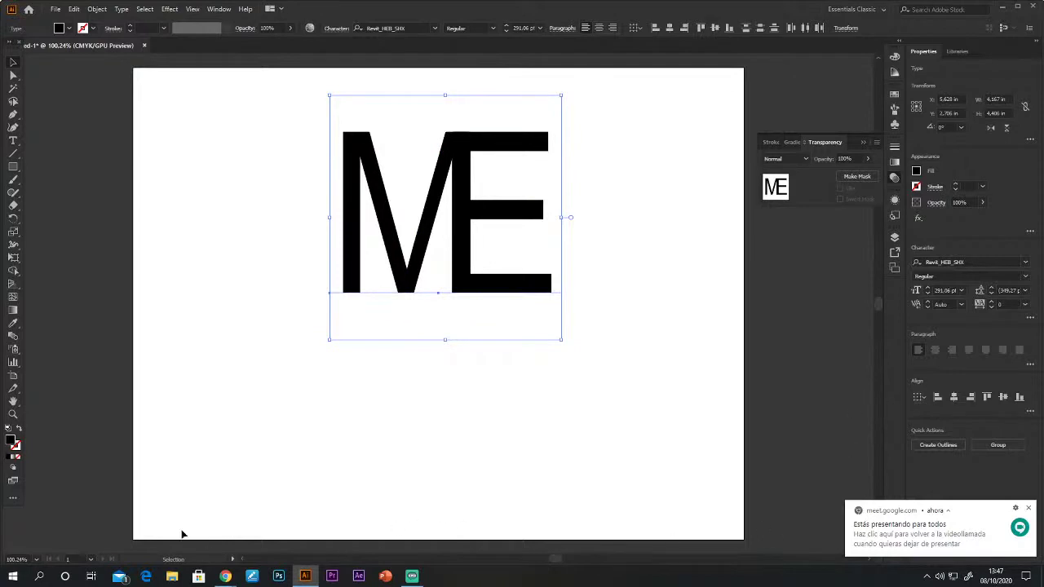
# Go back to the Google Meet call to admit another waiting participant, and return to Illustrator.
pyautogui.moveTo(225, 576)
pyautogui.click(142, 511)
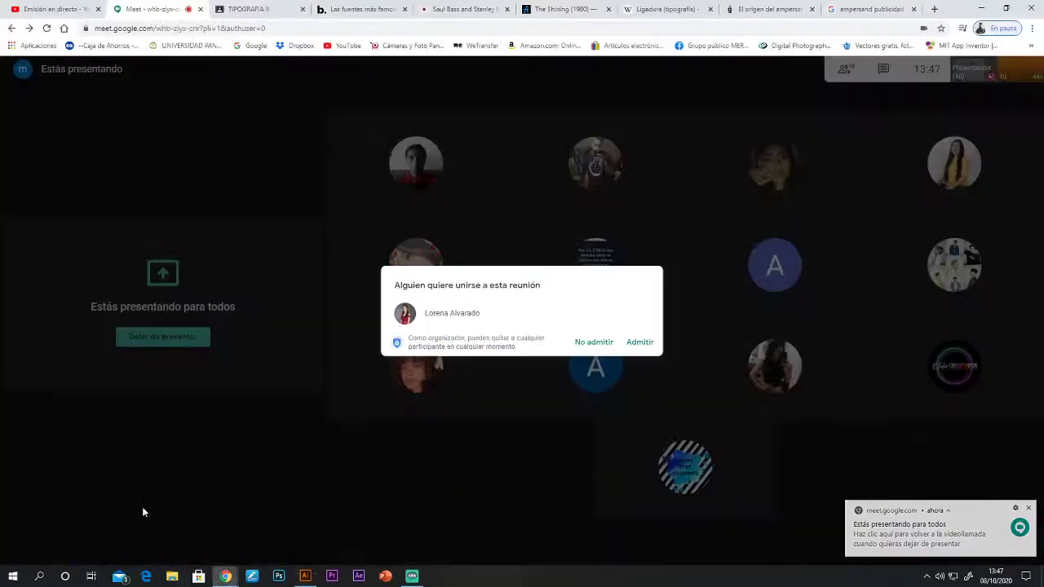
pyautogui.click(637, 343)
pyautogui.moveTo(228, 575)
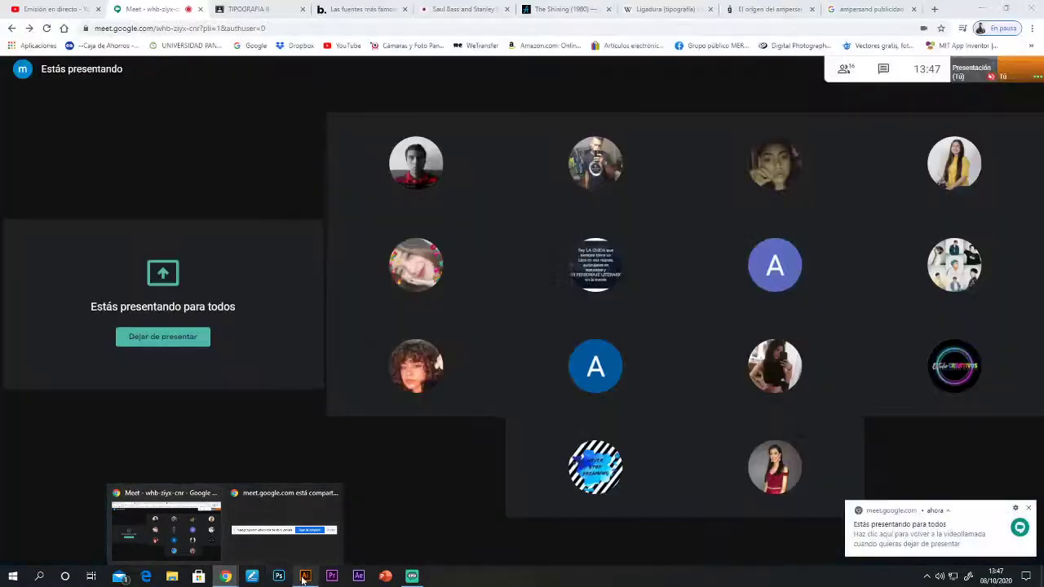
pyautogui.click(305, 576)
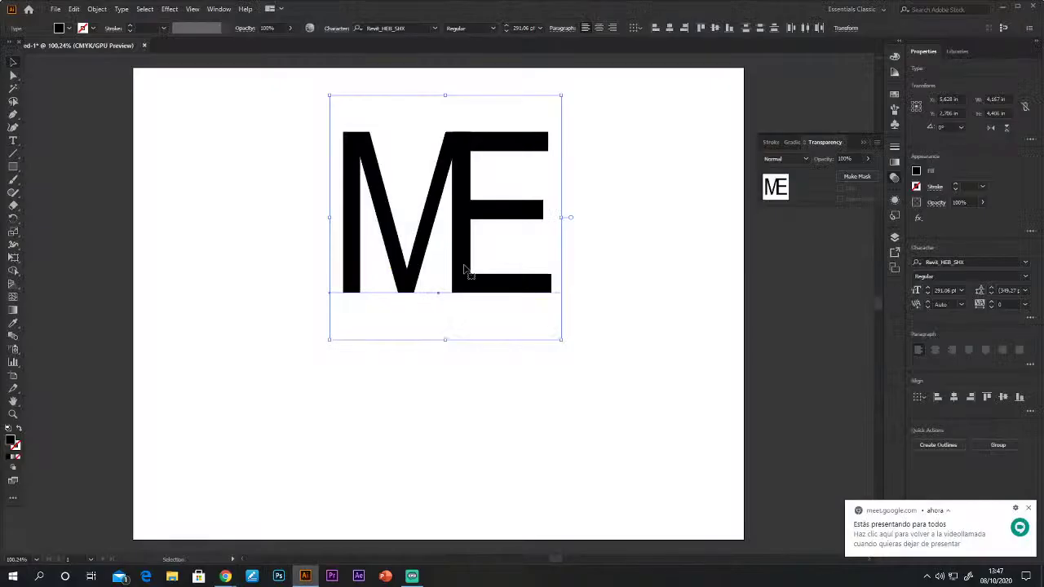
# Move the ME pair to the artboard's upper-left corner and place a duplicate of it directly below.
pyautogui.click(562, 305)
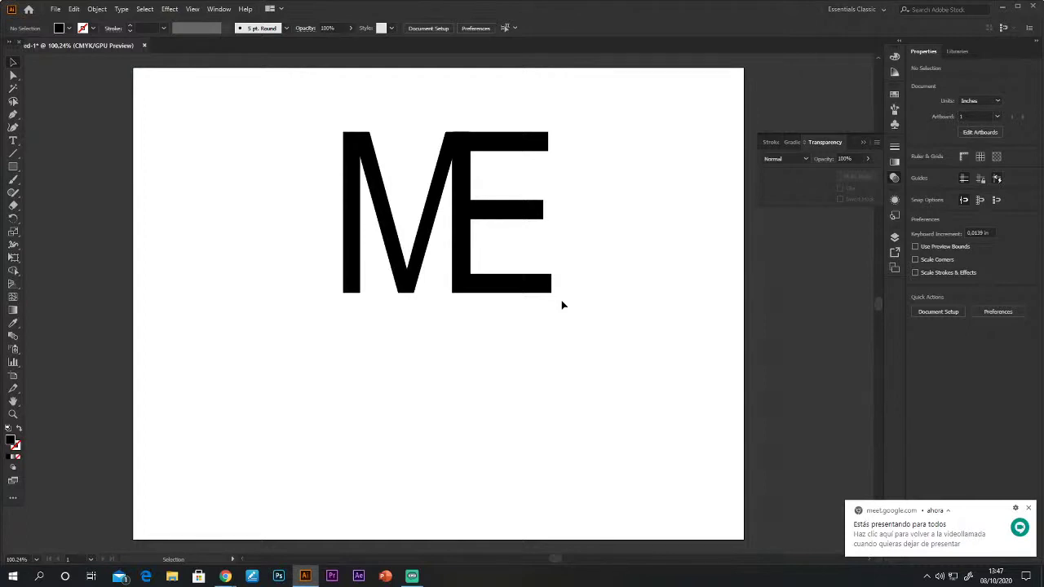
pyautogui.moveTo(256, 158); pyautogui.dragTo(710, 254)
pyautogui.moveTo(458, 242); pyautogui.dragTo(277, 387)
pyautogui.click(332, 431)
# Replace the E in the lower pair with a T and shift it slightly right to join the M.
pyautogui.click(302, 384)
pyautogui.click(14, 140)
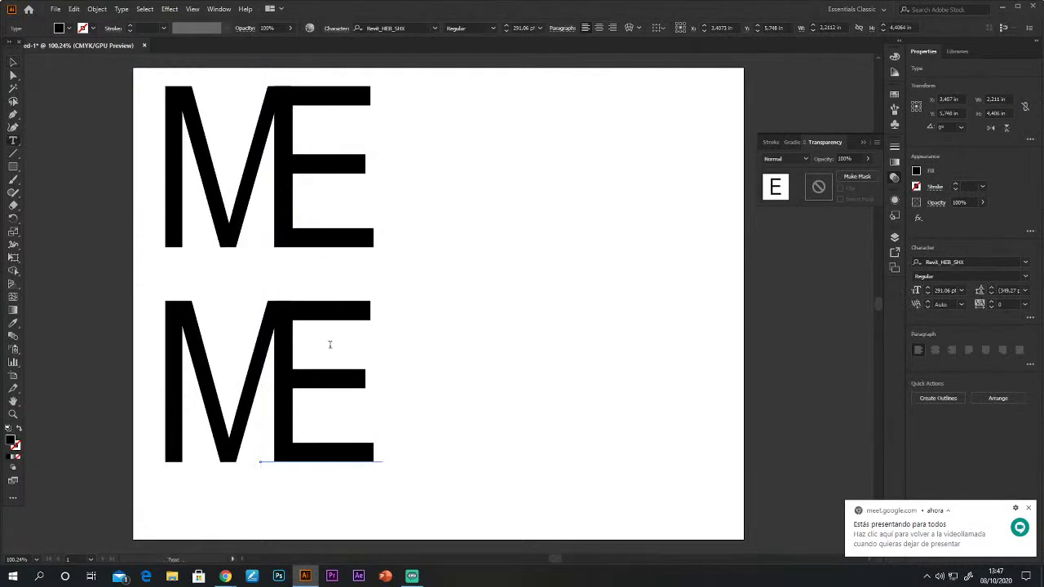
pyautogui.moveTo(285, 356); pyautogui.dragTo(491, 365)
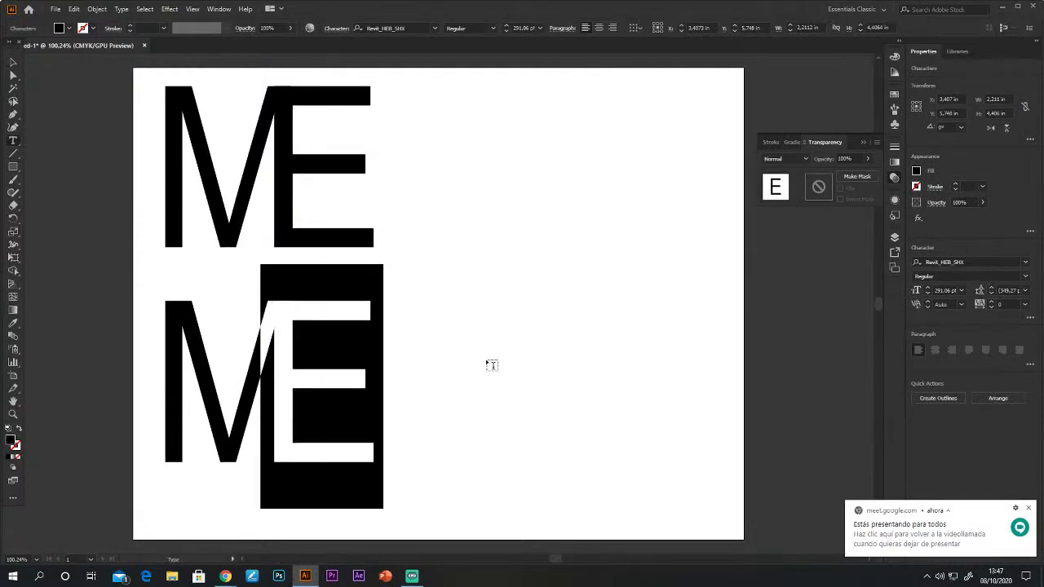
pyautogui.write('T')
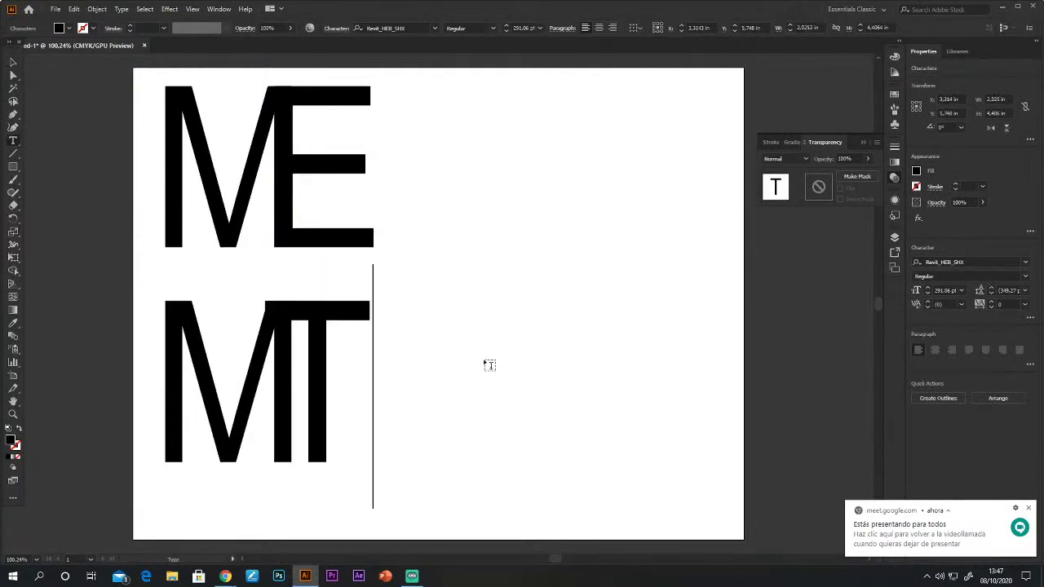
pyautogui.click(13, 63)
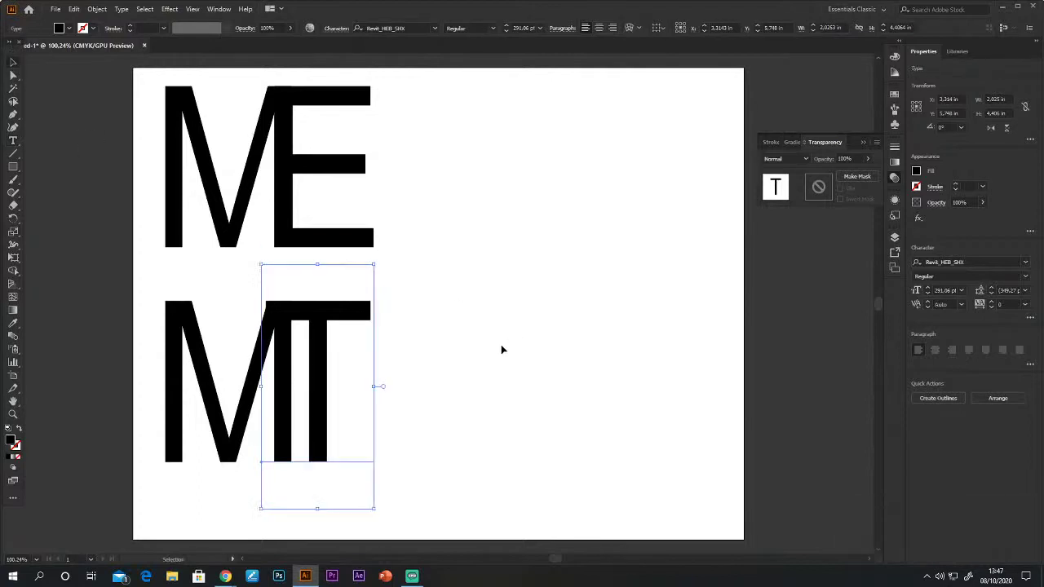
pyautogui.click(467, 356)
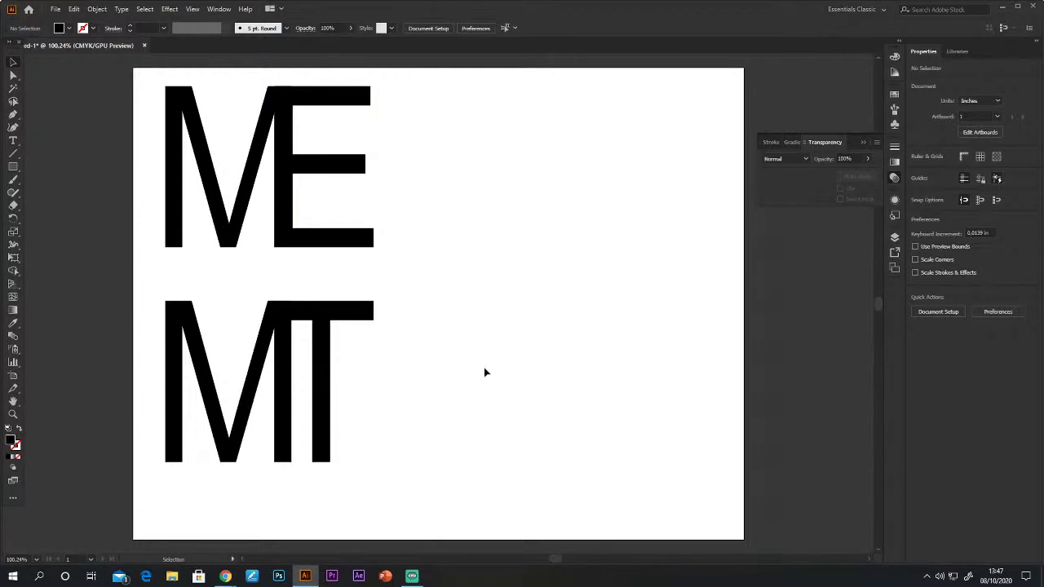
# Place two copies of the E beside the ME ligature and change the outer copy to a T.
pyautogui.moveTo(278, 242); pyautogui.dragTo(570, 253)
pyautogui.click(20, 142)
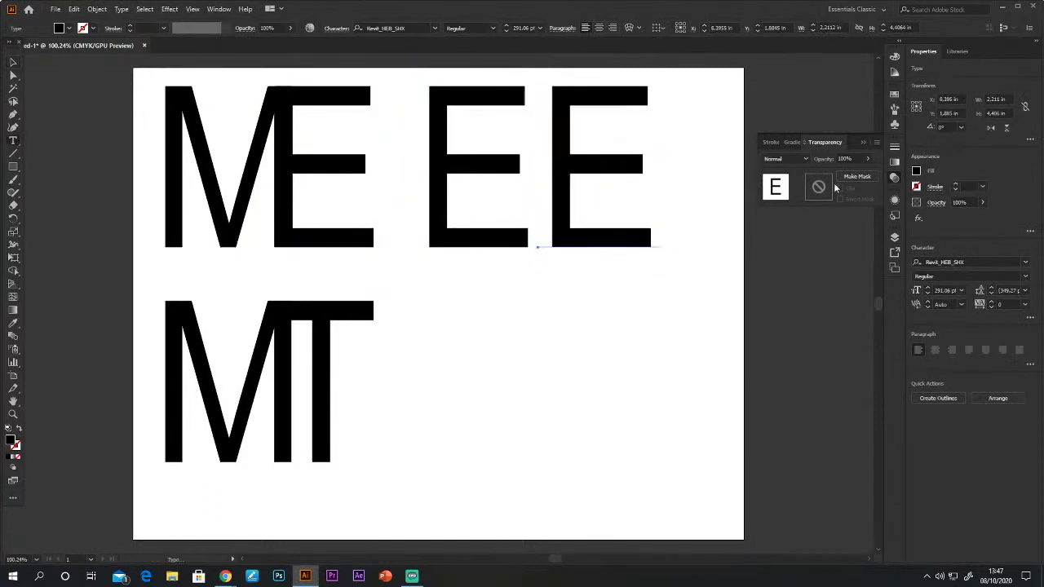
pyautogui.doubleClick(562, 178)
pyautogui.write('T')
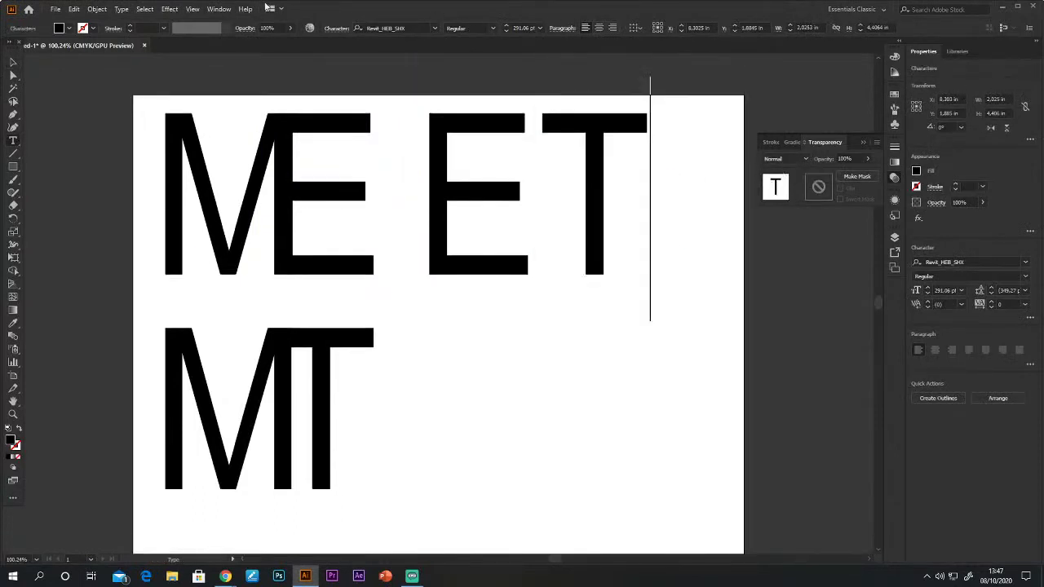
# Place a copy of the E below the ET pair and replace its letter with an ampersand (&).
pyautogui.click(13, 62)
pyautogui.click(440, 158)
pyautogui.moveTo(441, 158); pyautogui.dragTo(440, 383)
pyautogui.click(13, 140)
pyautogui.doubleClick(427, 403)
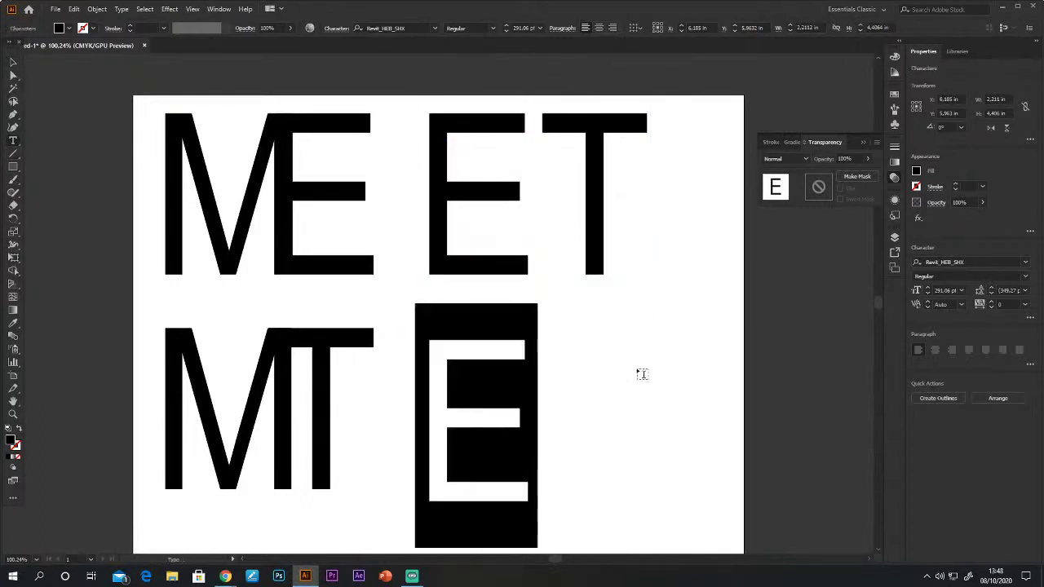
pyautogui.write('&')
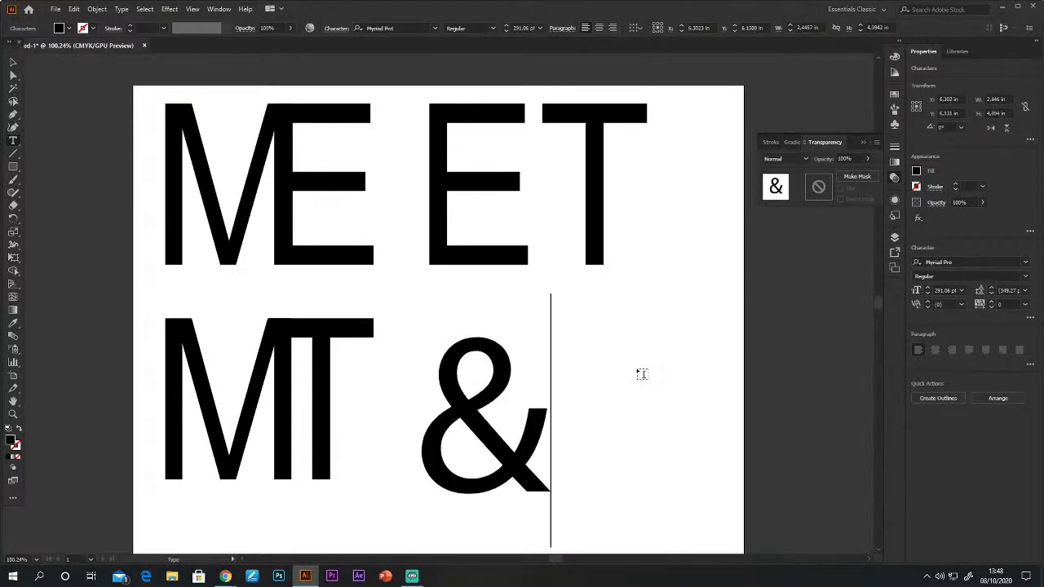
pyautogui.press('Escape')
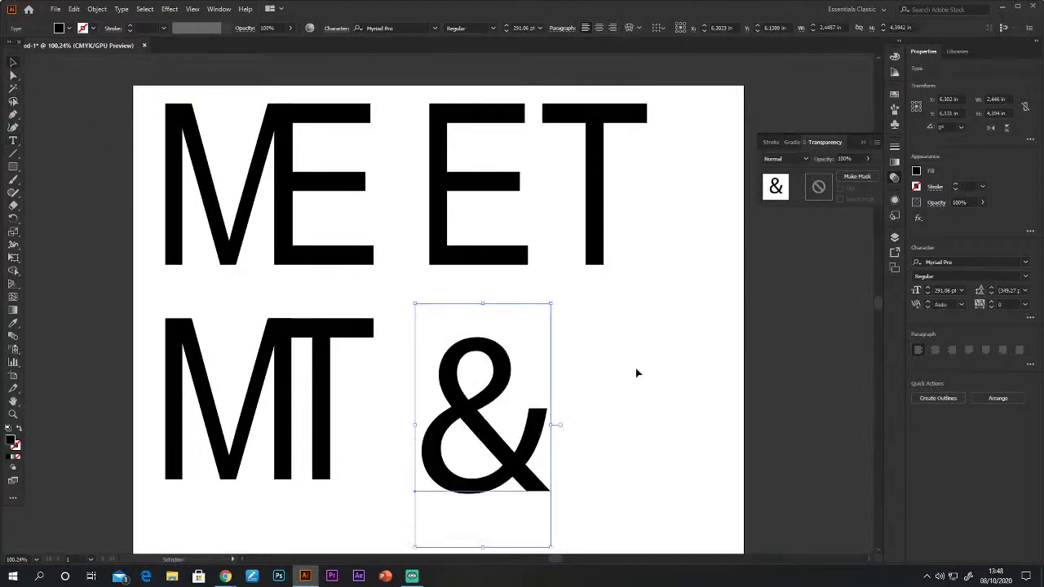
# Move the ampersand slightly up and to the right, below the ET pair, and keep it selected.
pyautogui.moveTo(508, 473); pyautogui.dragTo(558, 446)
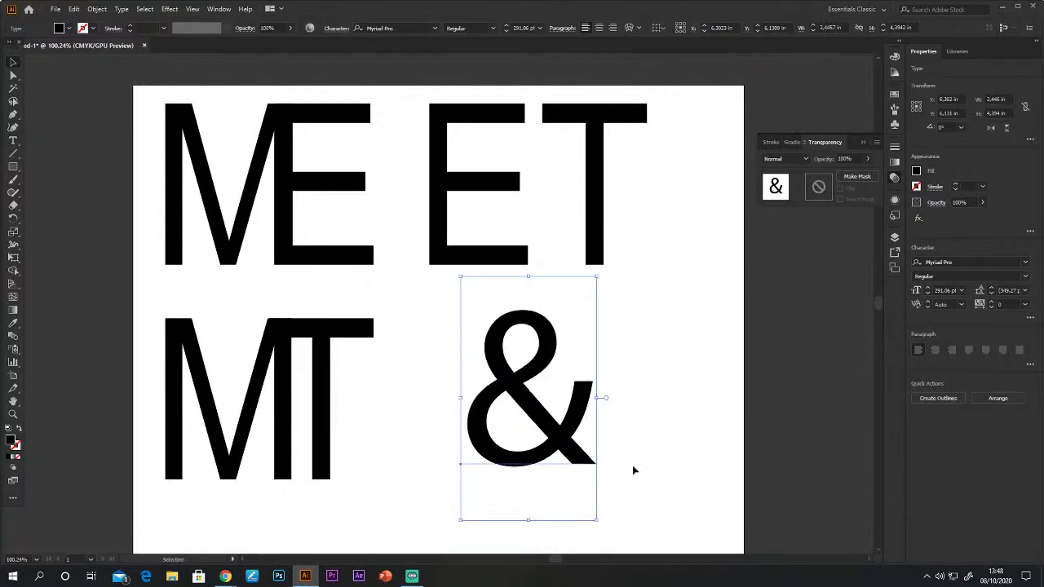
pyautogui.click(665, 469)
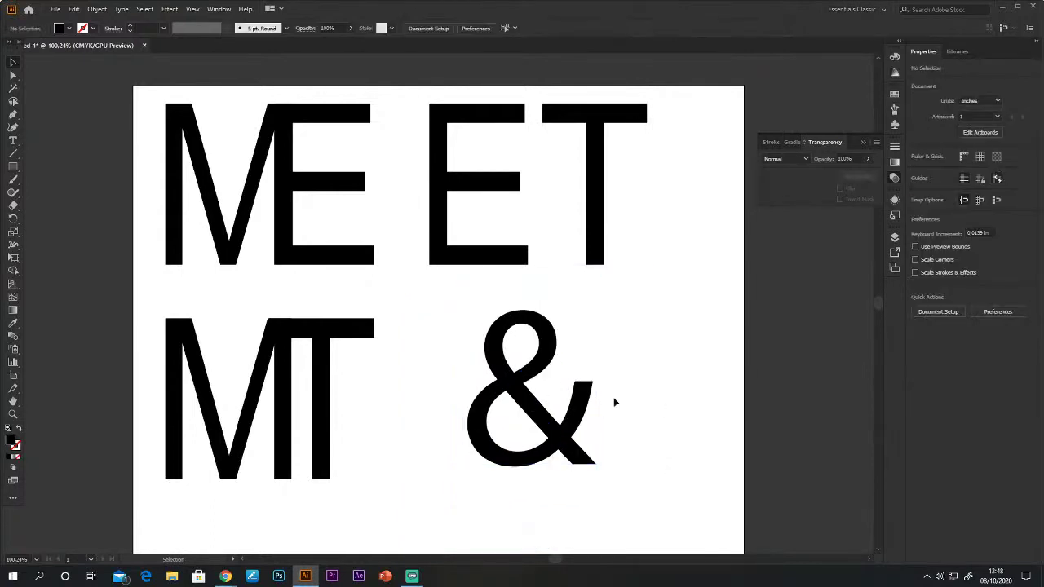
pyautogui.click(576, 427)
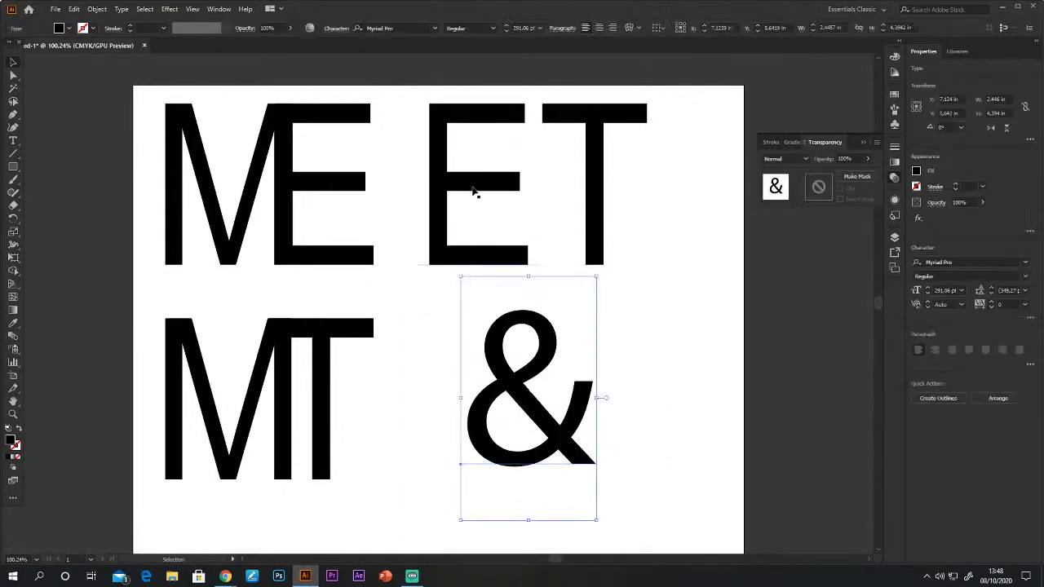
# Scale the upper row of ME and ET letters down to roughly a third of its size.
pyautogui.moveTo(101, 161); pyautogui.dragTo(648, 217)
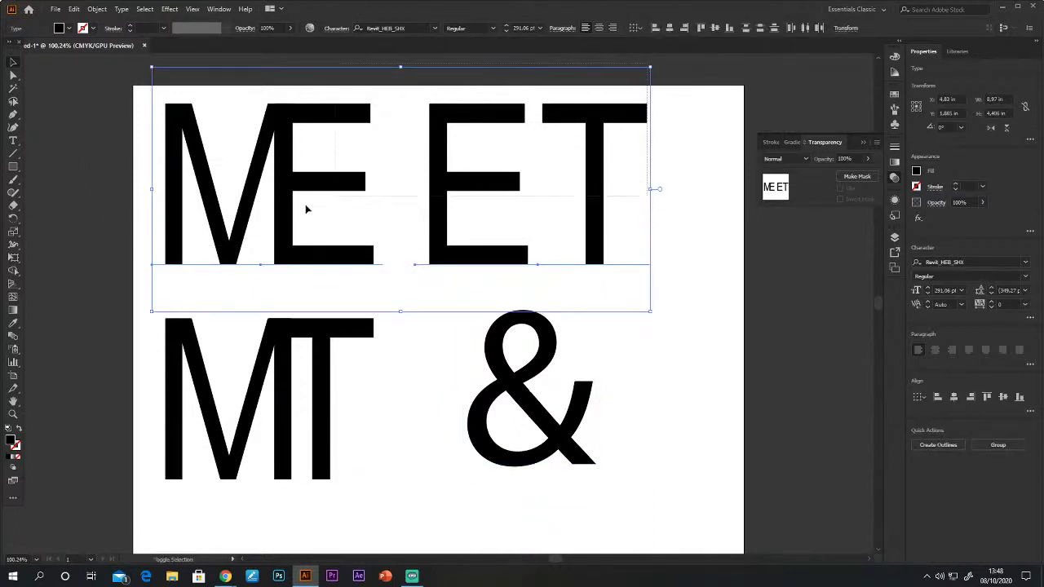
pyautogui.keyDown('shift'); pyautogui.click(591, 115); pyautogui.keyUp('shift')
pyautogui.keyDown('shift'); pyautogui.click(599, 163); pyautogui.keyUp('shift')
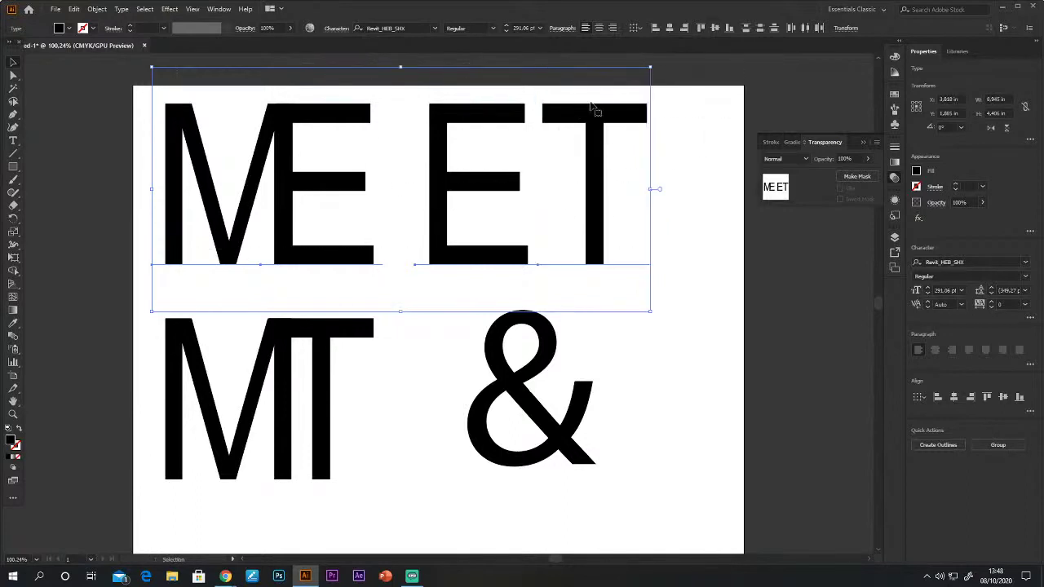
pyautogui.moveTo(649, 68); pyautogui.dragTo(326, 227)
# Rearrange the large T, M and ampersand around the small MEET row, and select the ampersand character as text.
pyautogui.moveTo(315, 382); pyautogui.dragTo(414, 171)
pyautogui.click(215, 357)
pyautogui.moveTo(298, 417); pyautogui.dragTo(358, 172)
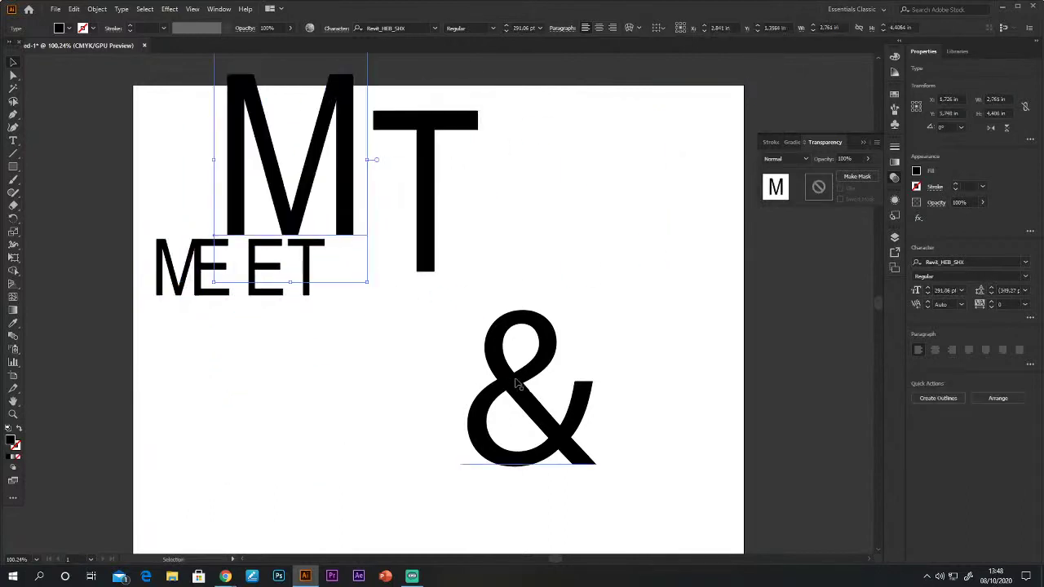
pyautogui.moveTo(505, 389); pyautogui.dragTo(410, 372)
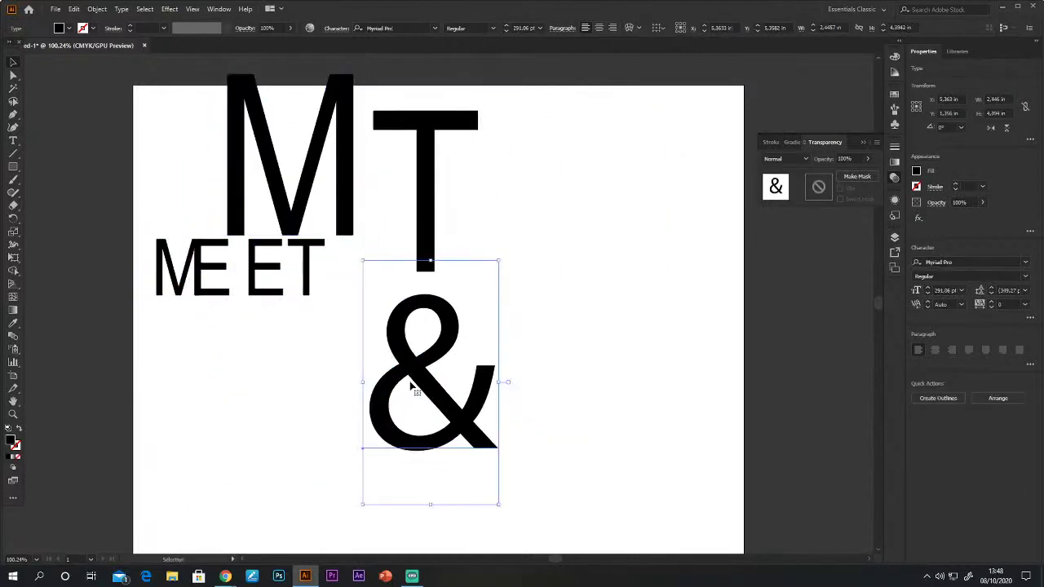
pyautogui.click(582, 316)
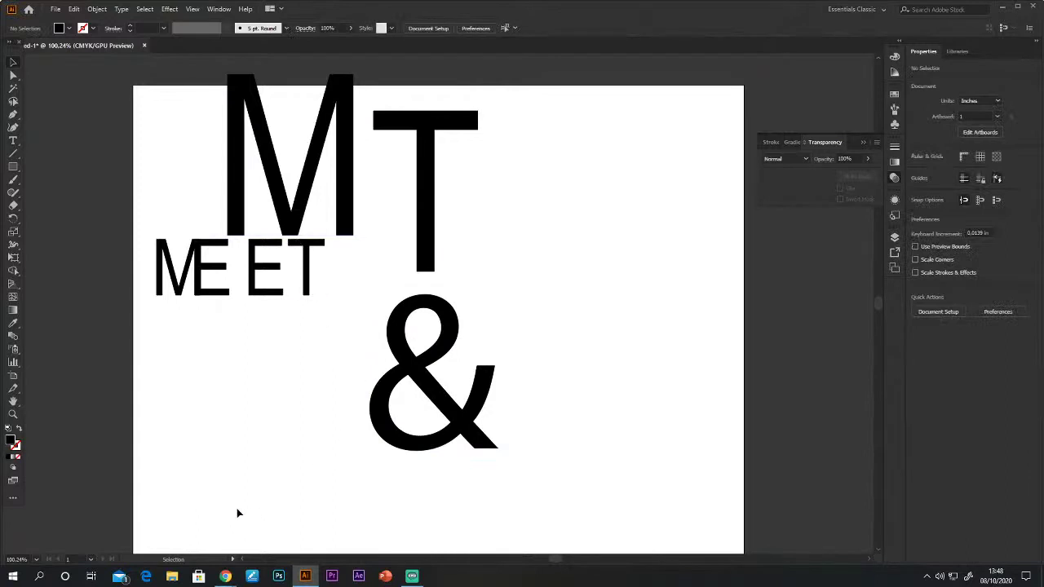
pyautogui.click(13, 141)
pyautogui.moveTo(441, 341); pyautogui.dragTo(562, 337)
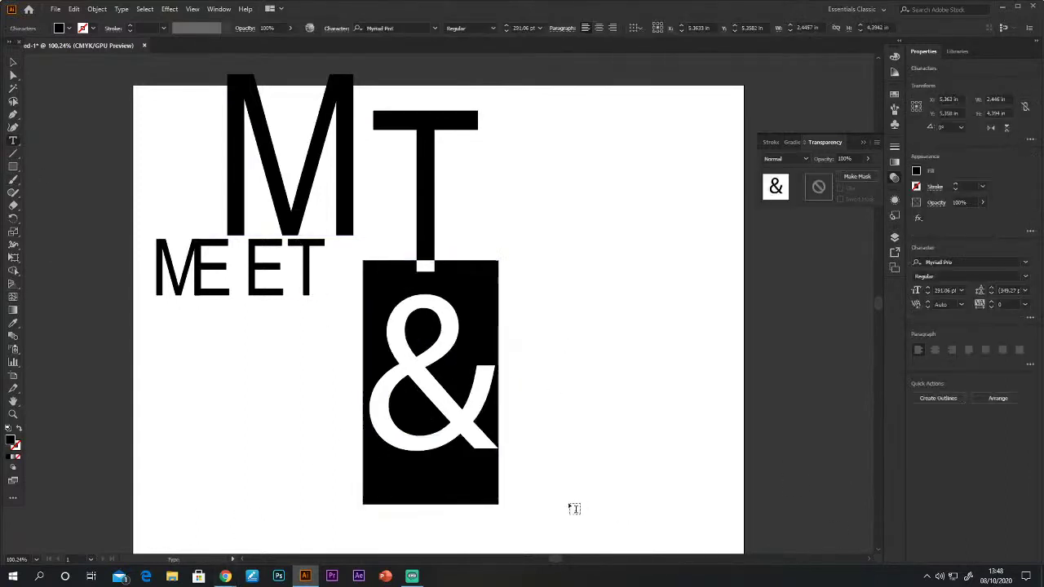
# Switch to the ampersand image search in Chrome and search Google Images for "&".
pyautogui.moveTo(226, 576)
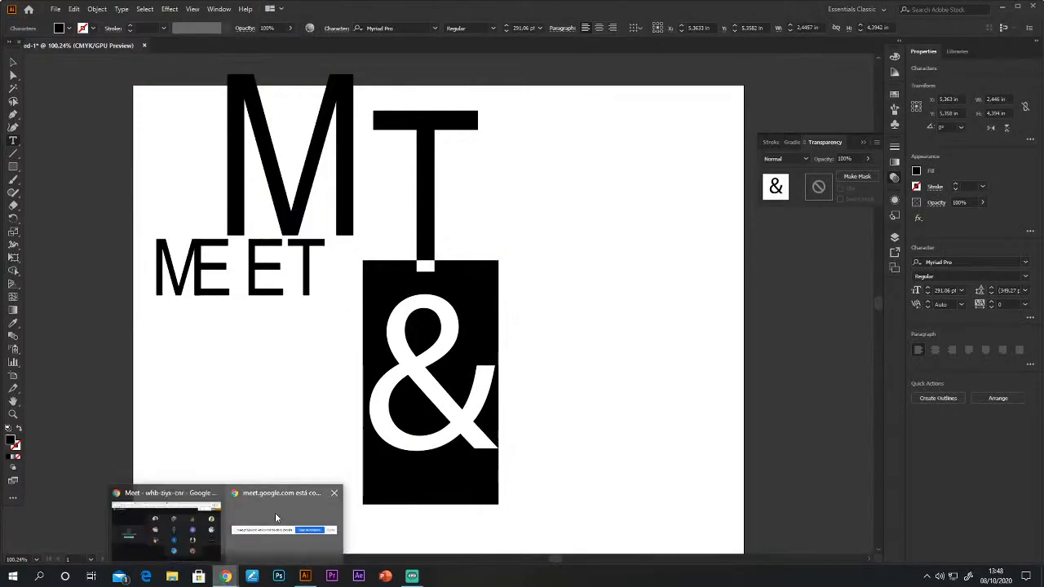
pyautogui.click(135, 507)
pyautogui.click(865, 8)
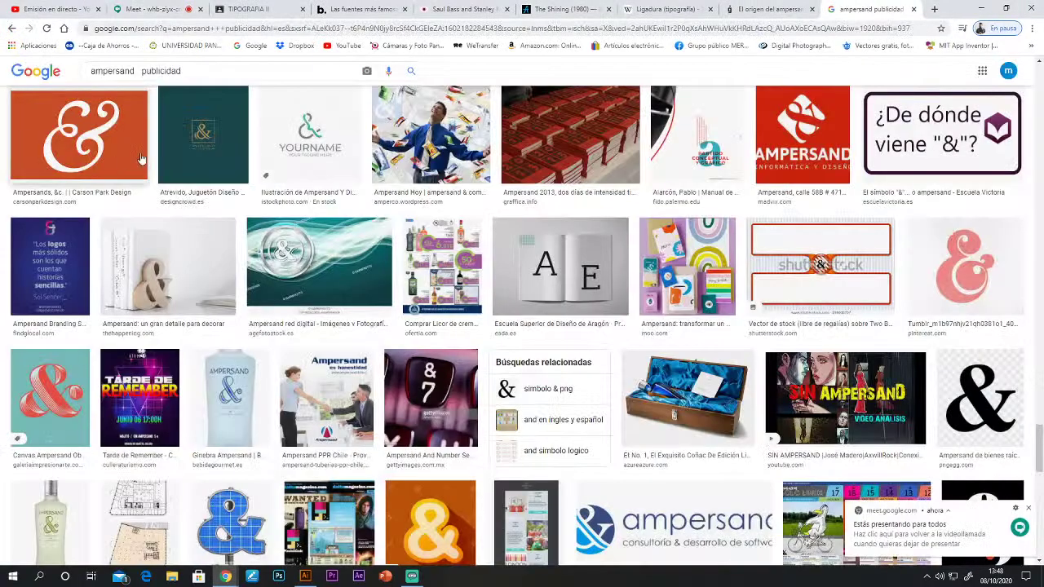
pyautogui.tripleClick(197, 72)
pyautogui.write('&')
pyautogui.press('Return')
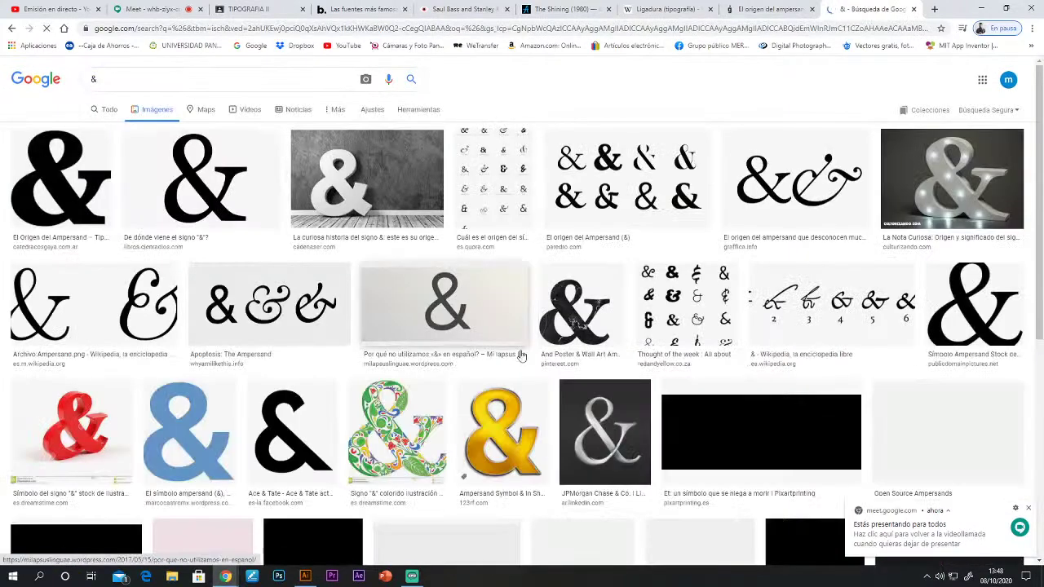
# Browse the ampersand image results and examine the Food & Wine logo with its related images.
pyautogui.scroll(-3, 512, 347)
pyautogui.scroll(-3, 512, 348)
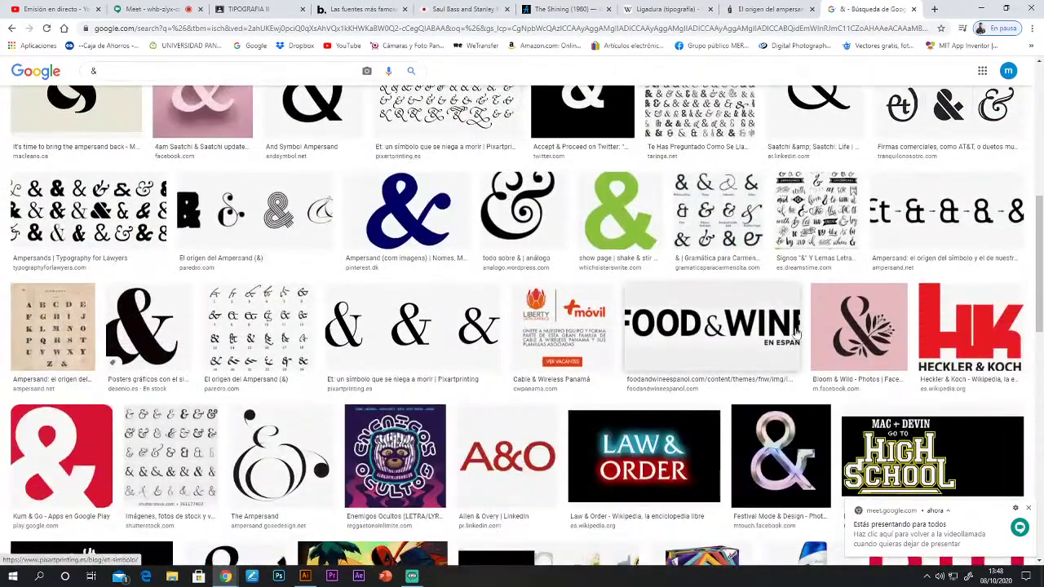
pyautogui.click(672, 330)
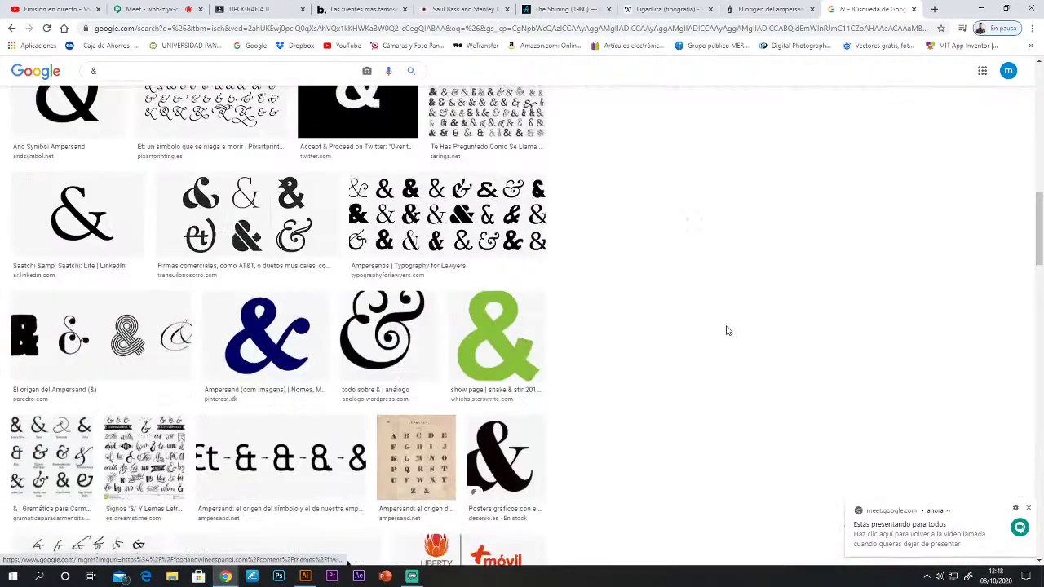
pyautogui.scroll(-6, 715, 406)
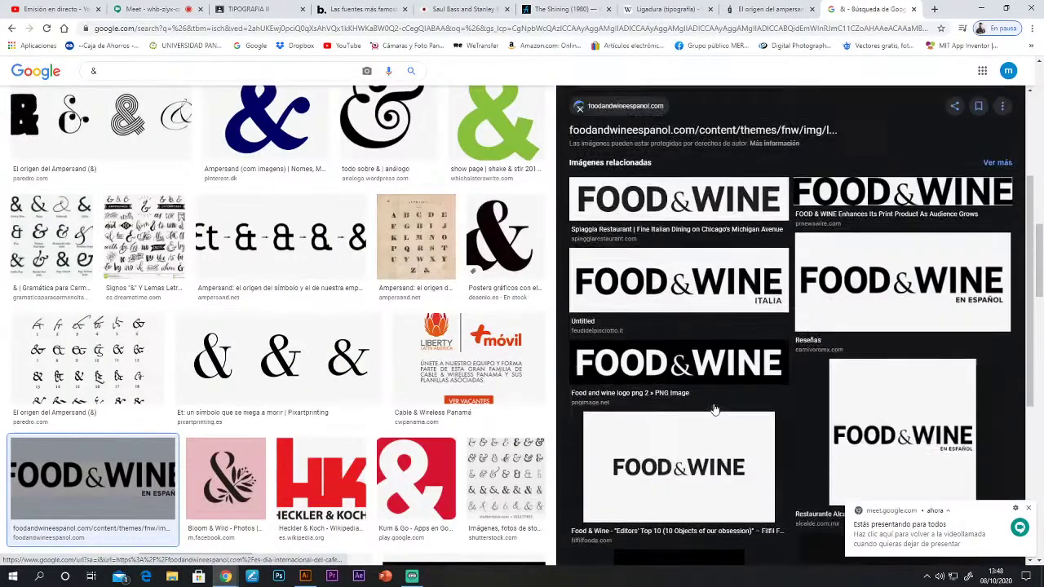
pyautogui.scroll(-1, 840, 391)
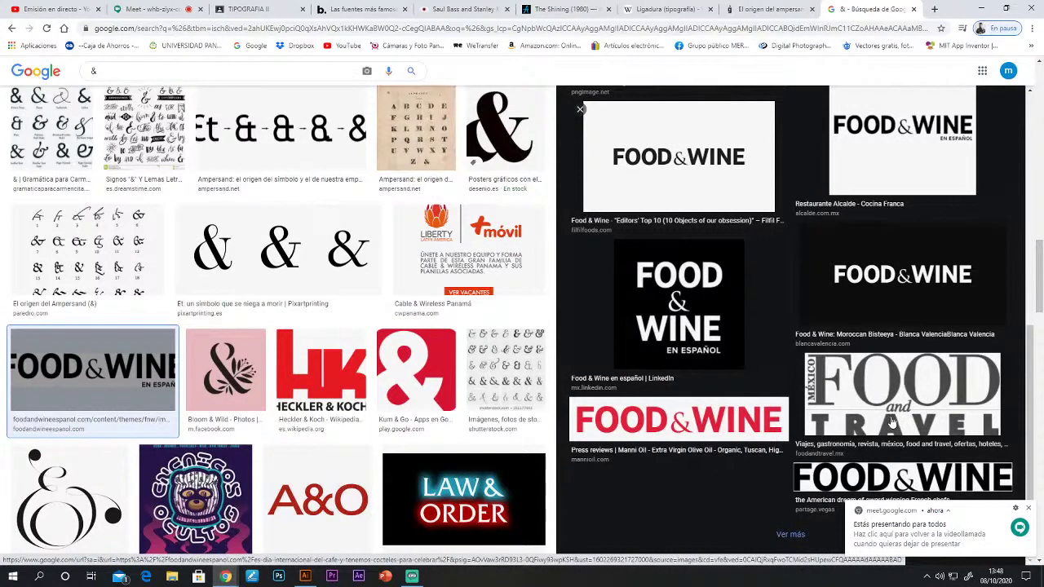
# Show more related images and view the logo sheets with D&G and H&M, and with AT&T and P&G.
pyautogui.click(796, 536)
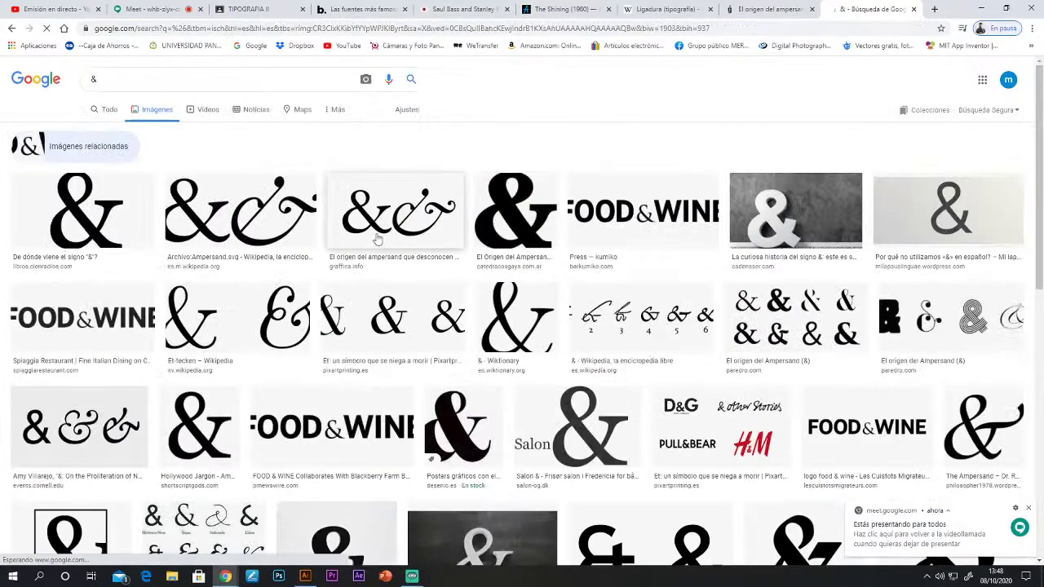
pyautogui.scroll(-3, 508, 395)
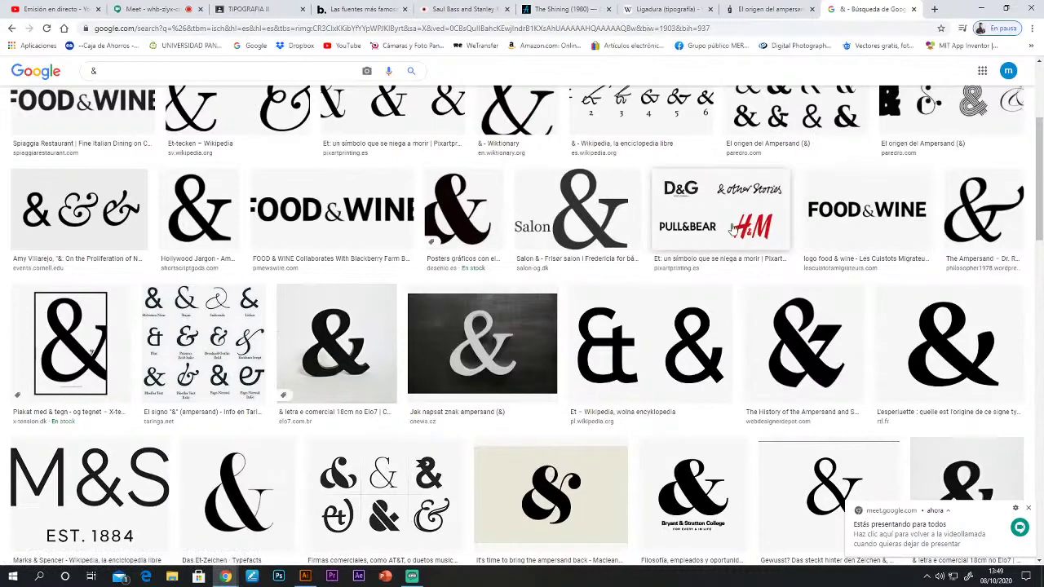
pyautogui.click(728, 187)
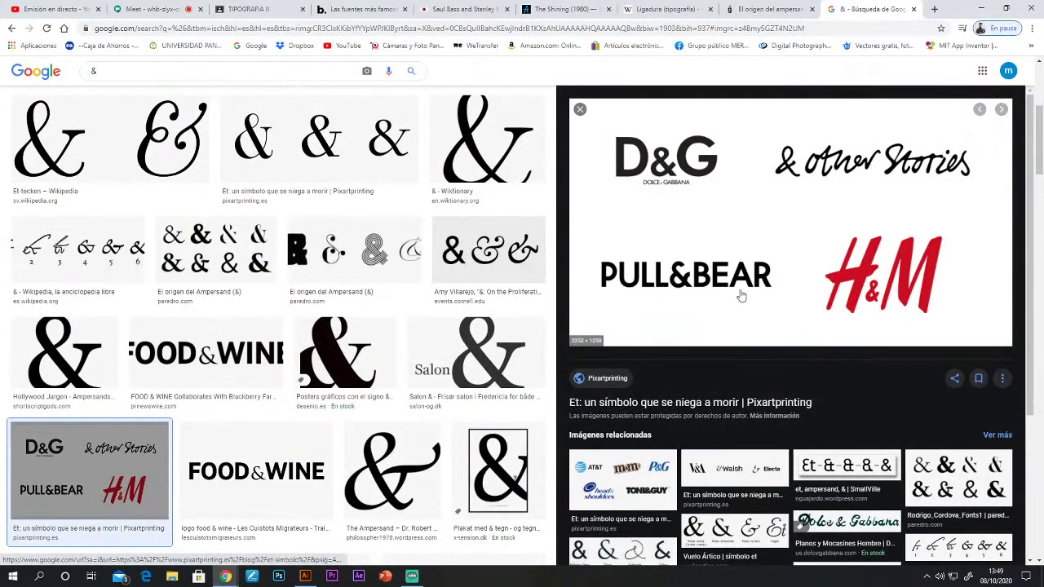
pyautogui.click(642, 488)
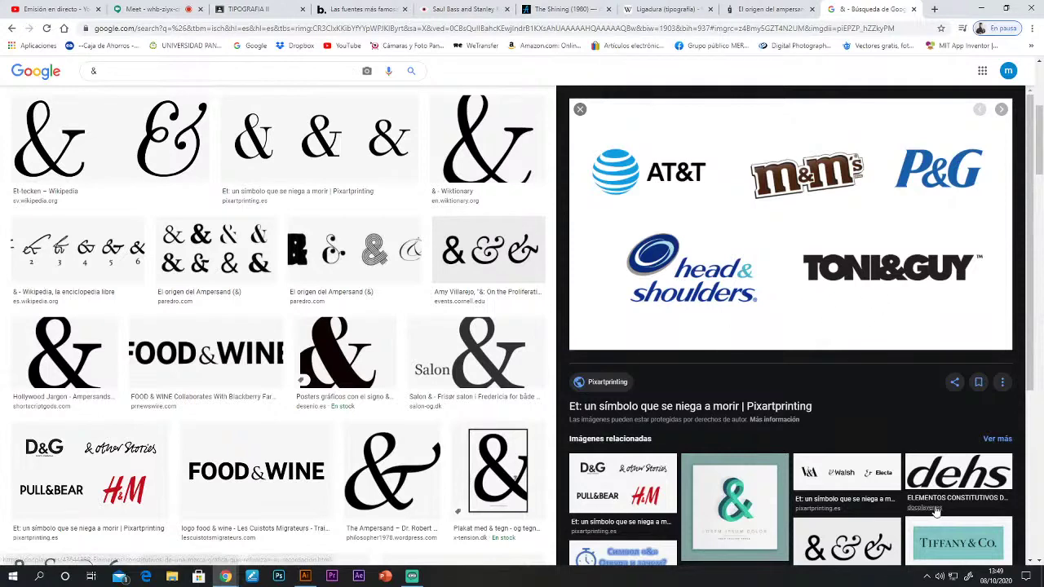
# Examine the Tiffany & Co. logo collection and the Whisk & Brush logo variations among the related images.
pyautogui.scroll(-2, 790, 500)
pyautogui.scroll(-1, 790, 500)
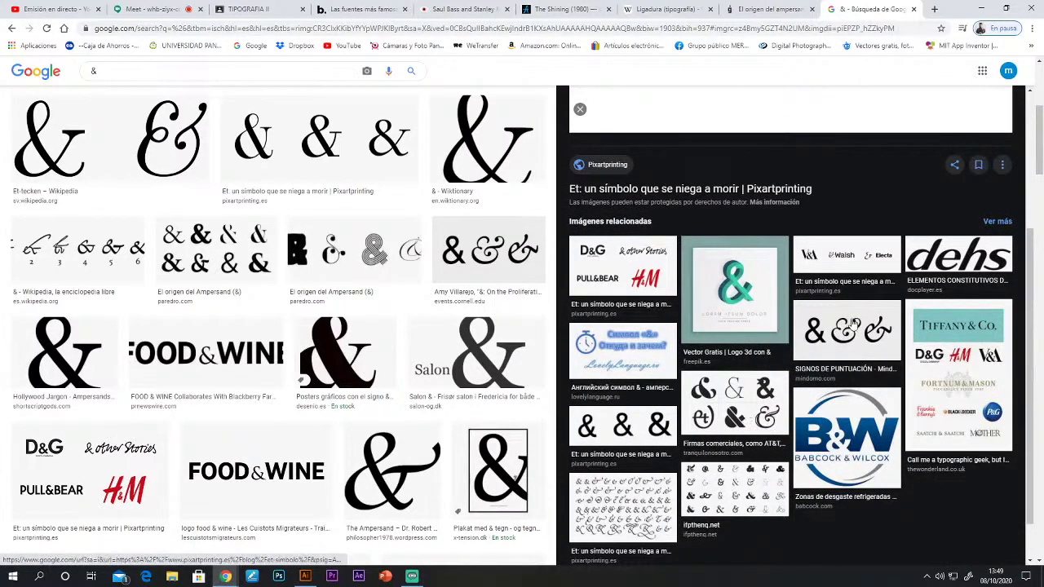
pyautogui.click(960, 390)
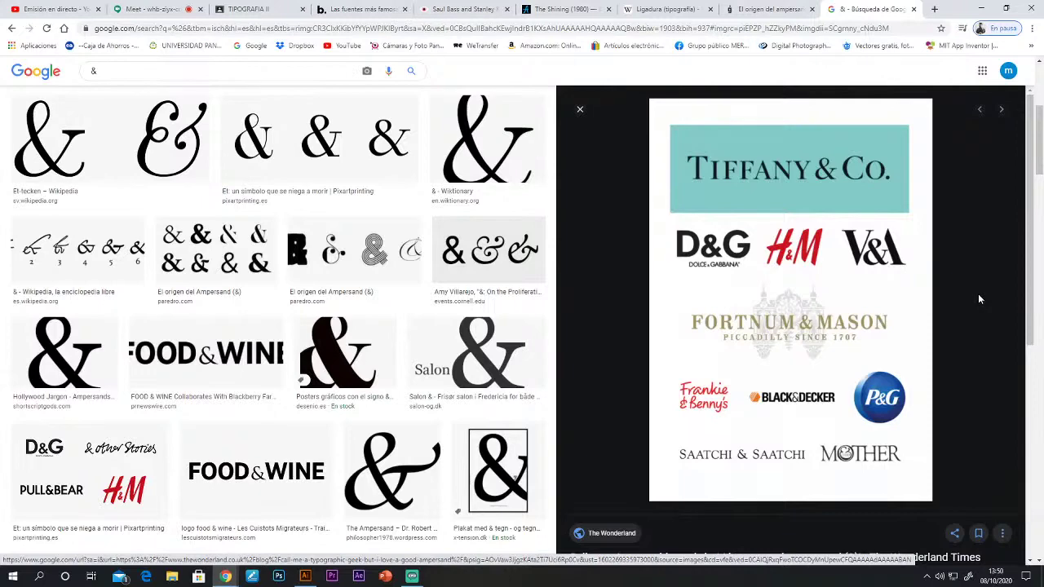
pyautogui.scroll(-3, 759, 392)
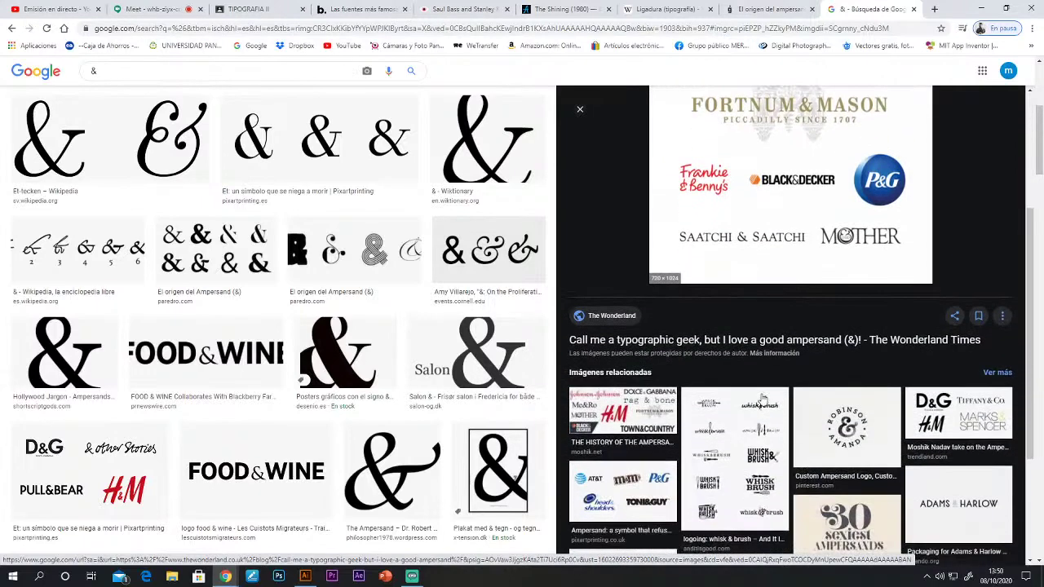
pyautogui.click(749, 460)
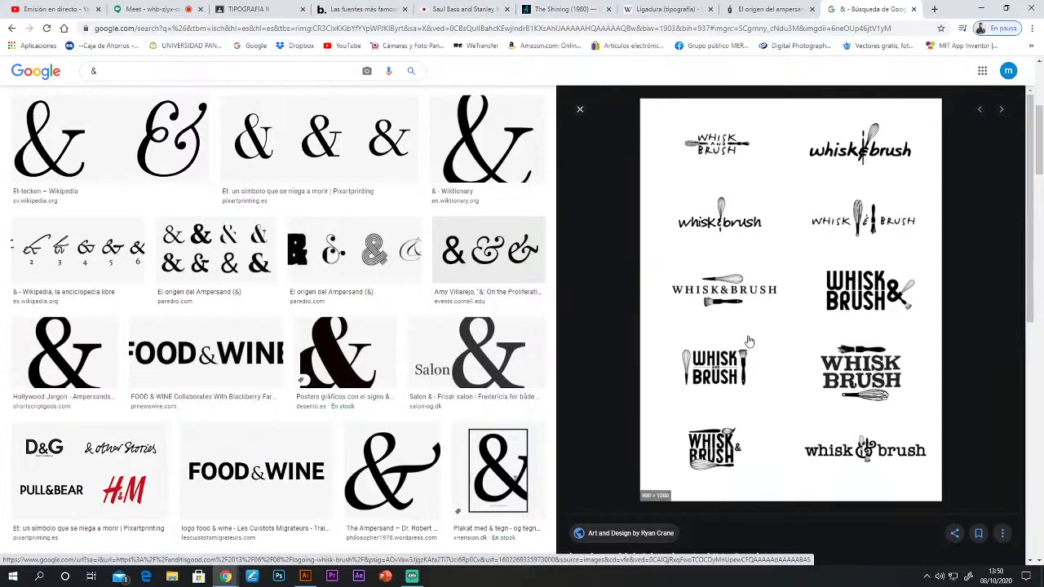
# Look through the images related to Whisk & Brush and view the Bodine & Co. logo sketches.
pyautogui.scroll(-3, 747, 358)
pyautogui.scroll(-3, 783, 461)
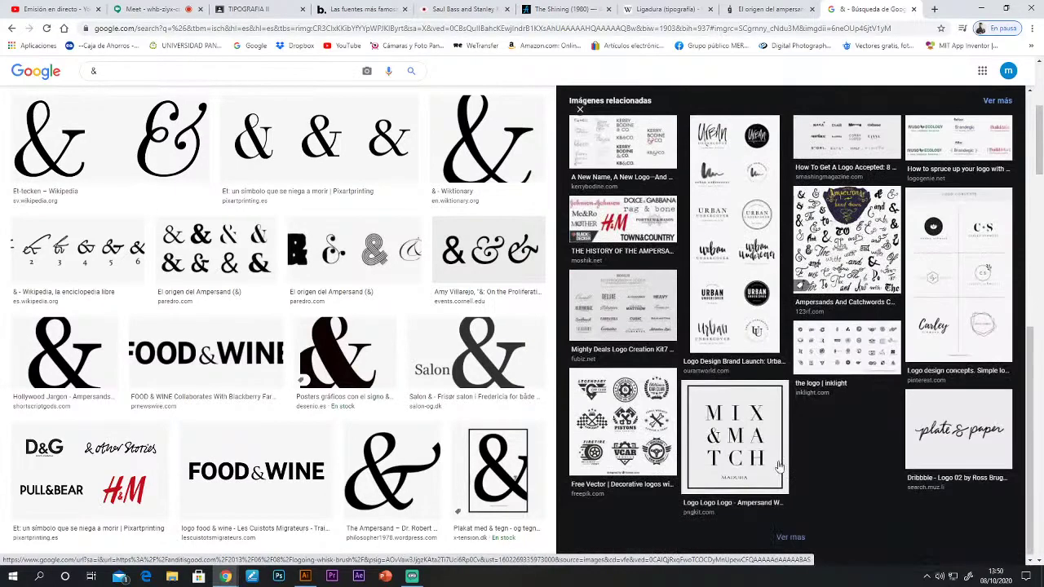
pyautogui.scroll(5, 709, 440)
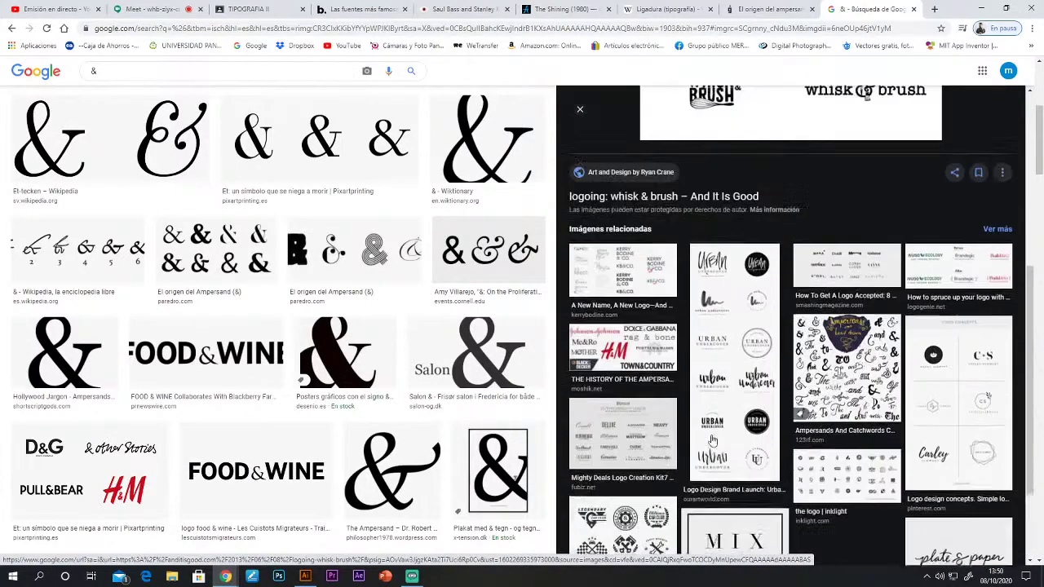
pyautogui.click(650, 424)
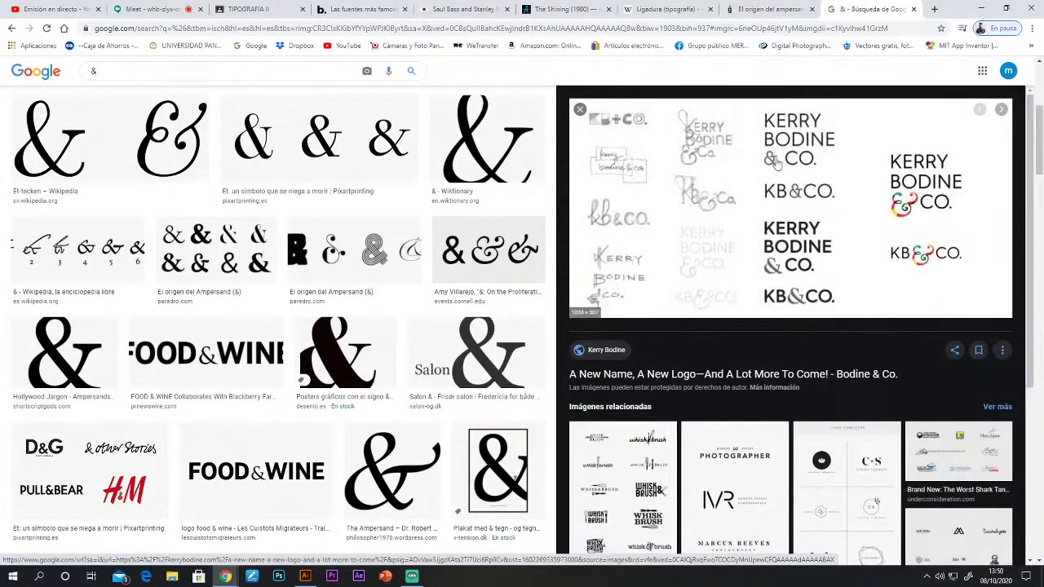
# View the Shark Tank and Herb Lubalin logo collections, and go back to the Bodine & Co. logo sketches.
pyautogui.scroll(-3, 644, 269)
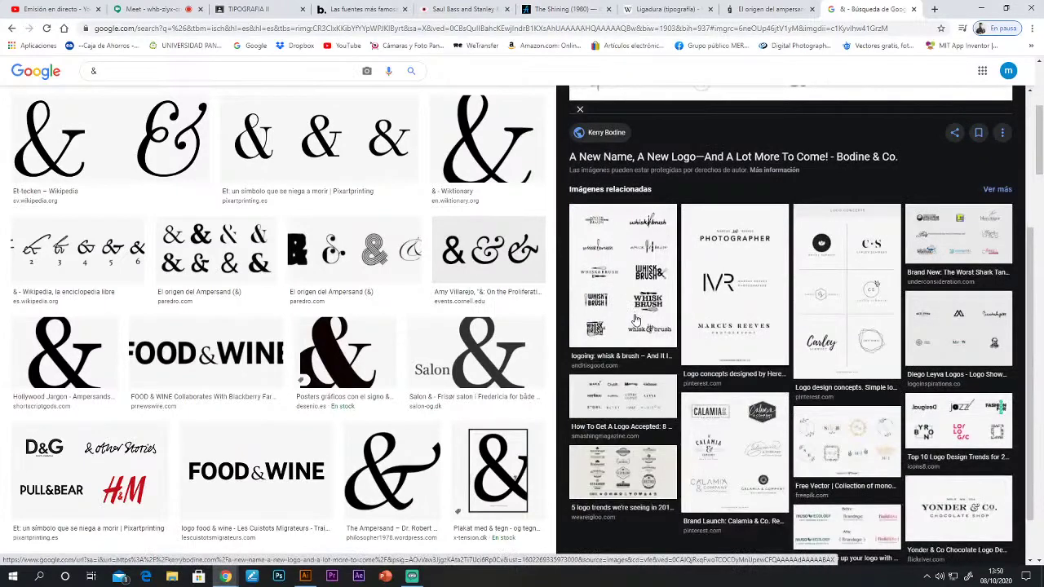
pyautogui.click(937, 243)
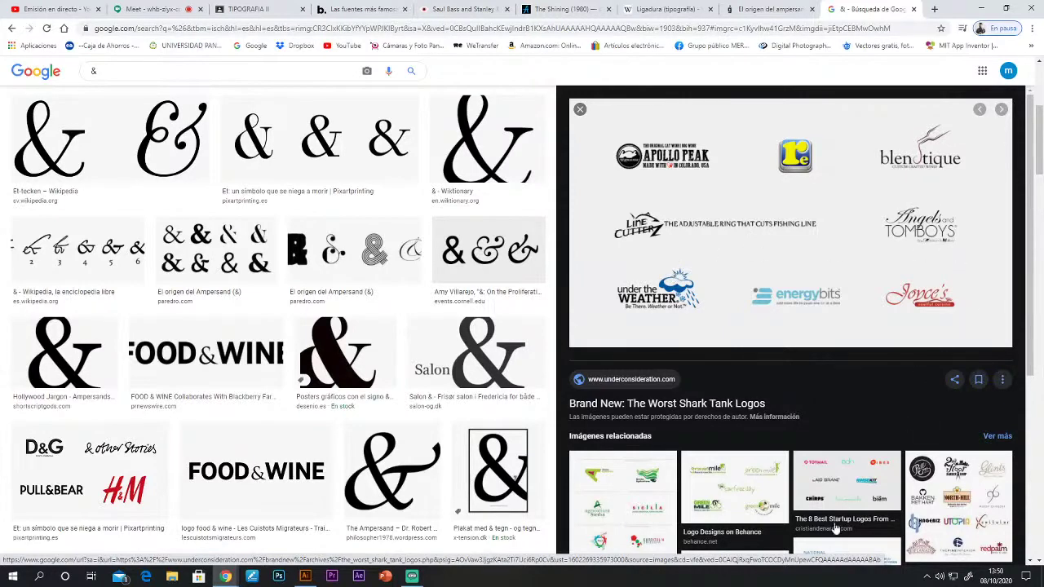
pyautogui.scroll(-2, 849, 494)
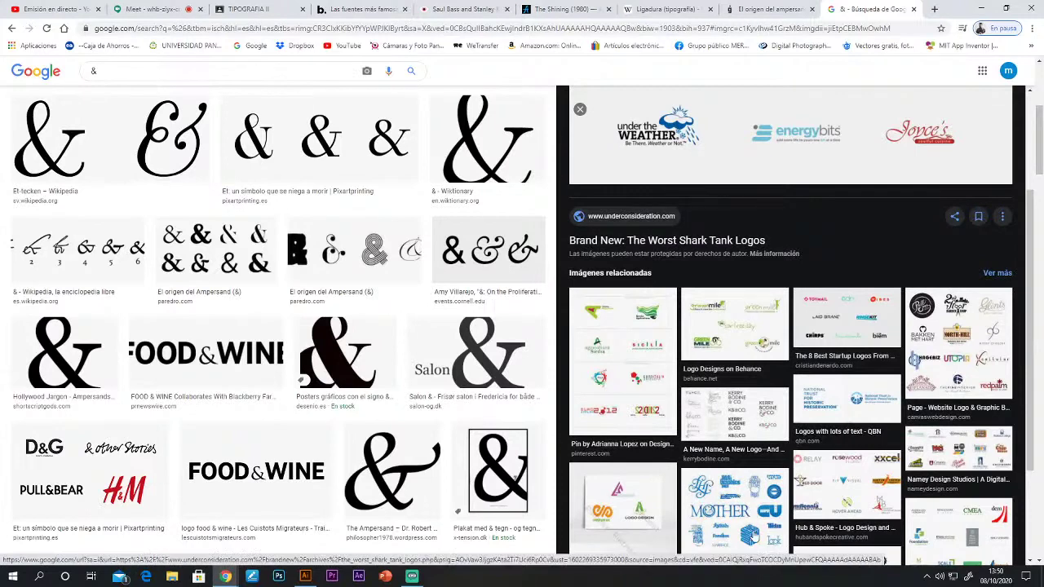
pyautogui.click(736, 498)
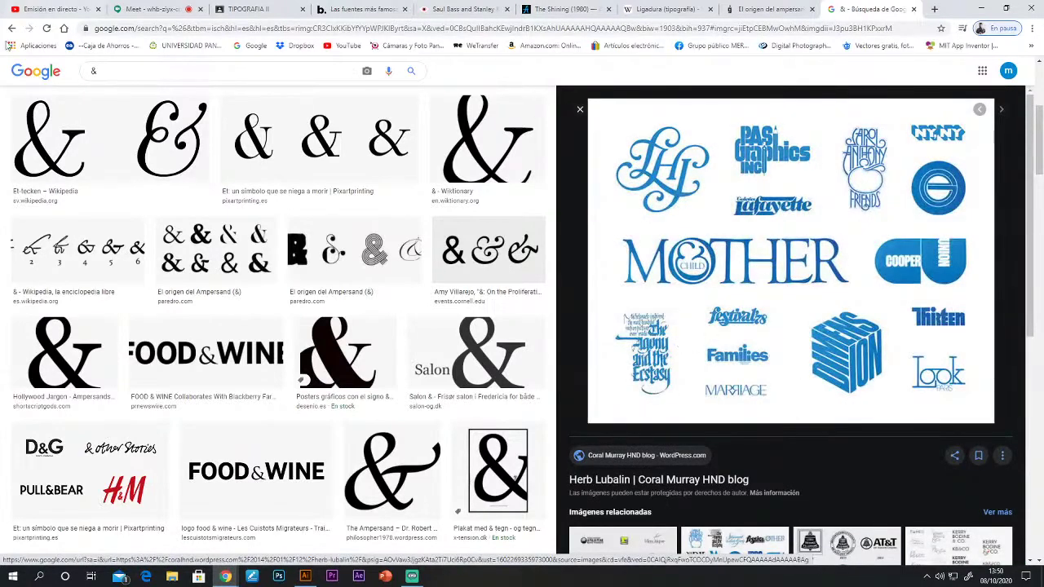
pyautogui.click(14, 29)
pyautogui.click(13, 29)
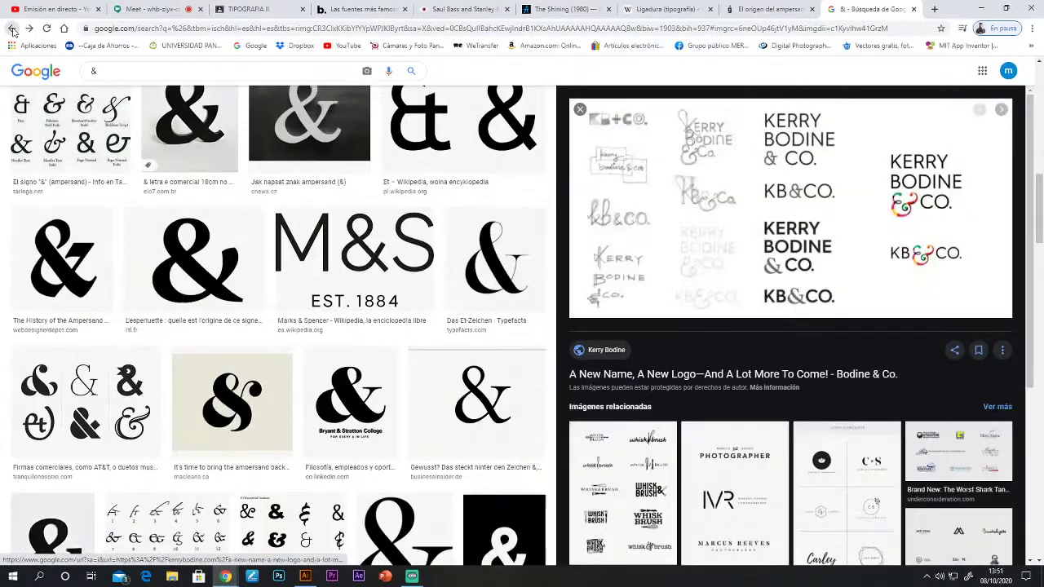
# Return to the Tiffany & Co. logo sheet, open the image on its own and save it to the desktop as Logos-720x1024.
pyautogui.click(13, 31)
pyautogui.click(13, 30)
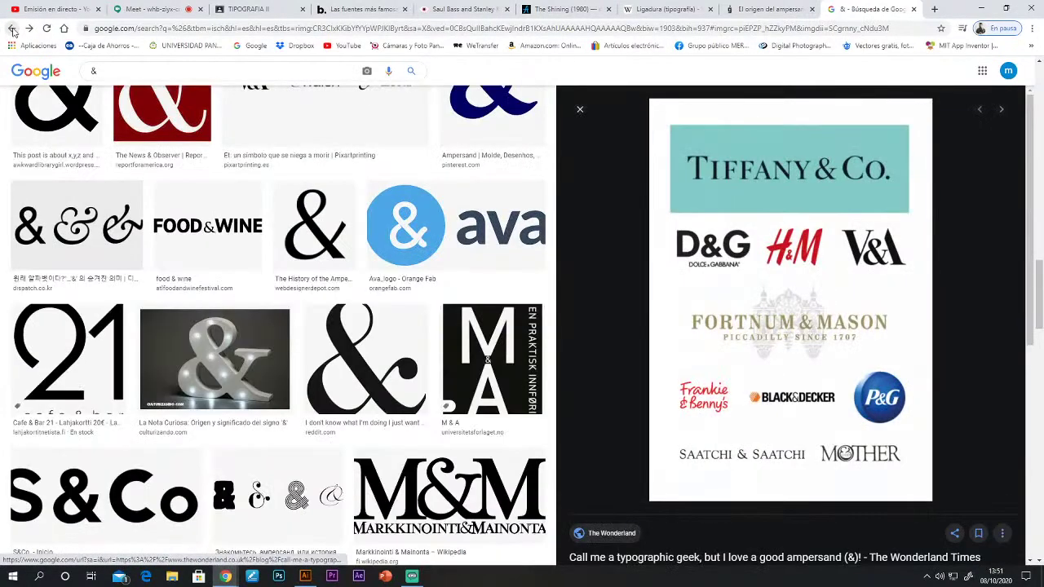
pyautogui.rightClick(672, 235)
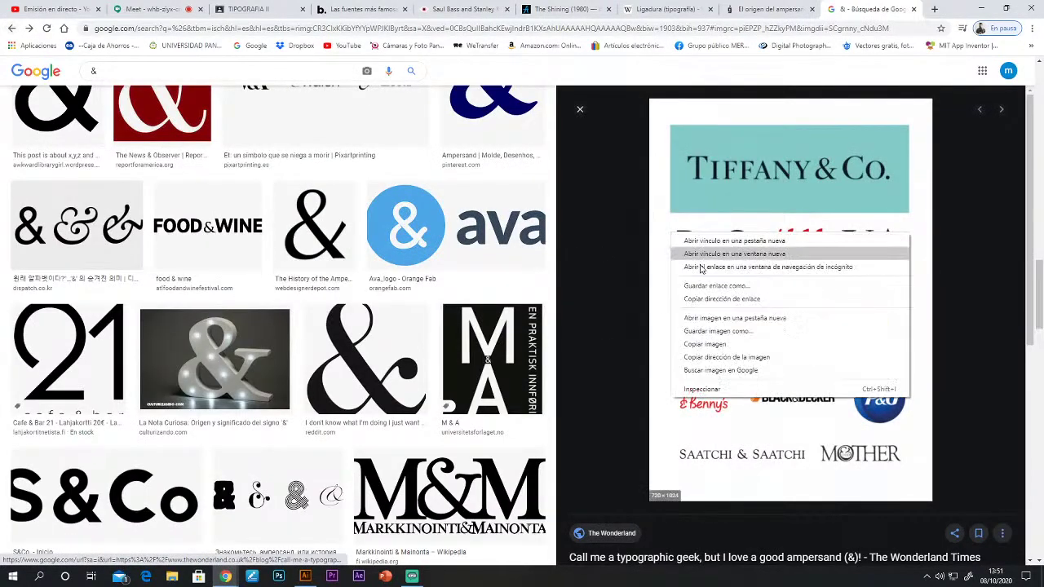
pyautogui.click(728, 319)
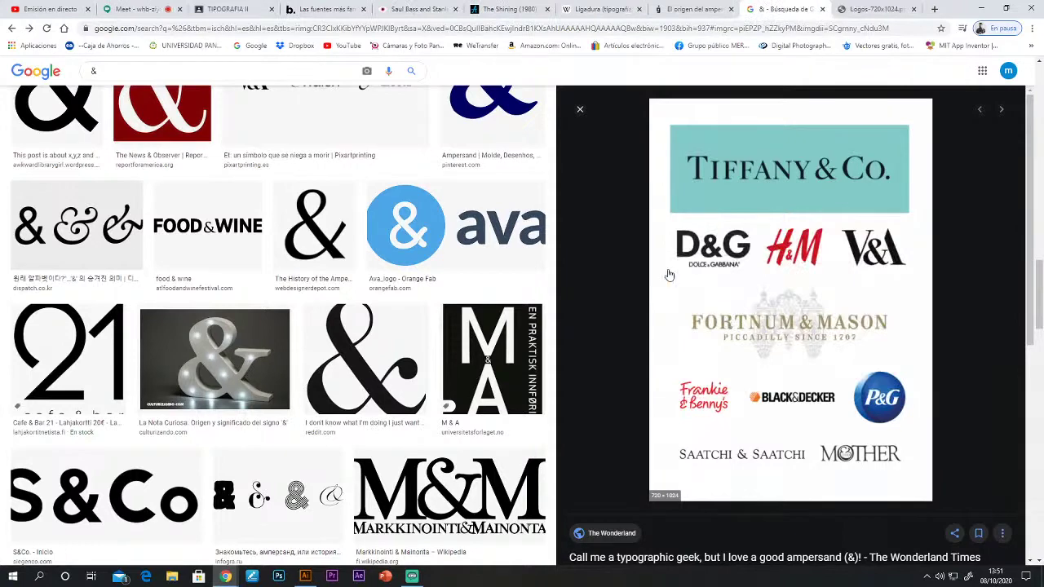
pyautogui.click(872, 11)
pyautogui.rightClick(519, 105)
pyautogui.click(554, 128)
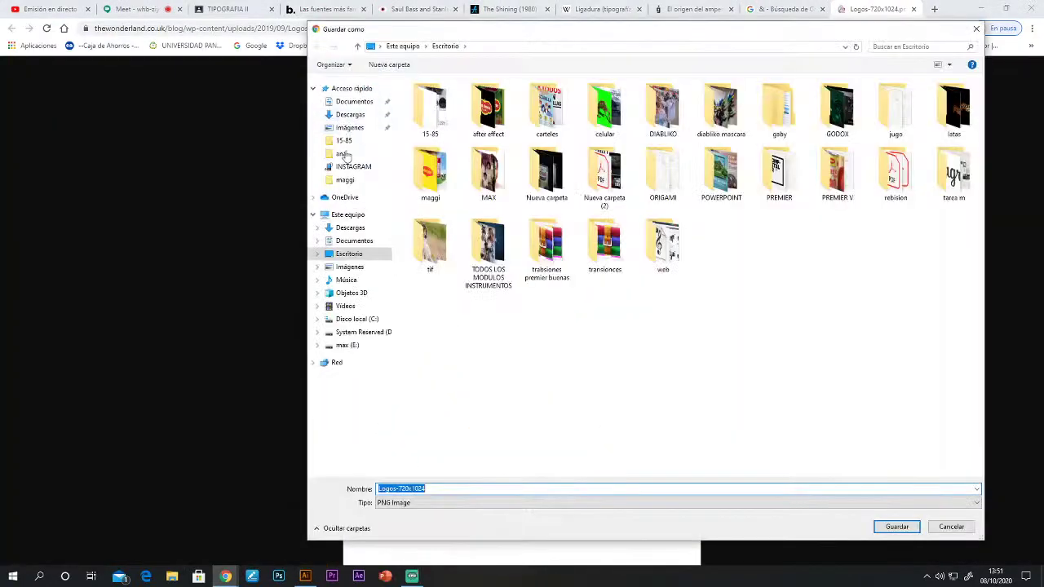
pyautogui.click(896, 527)
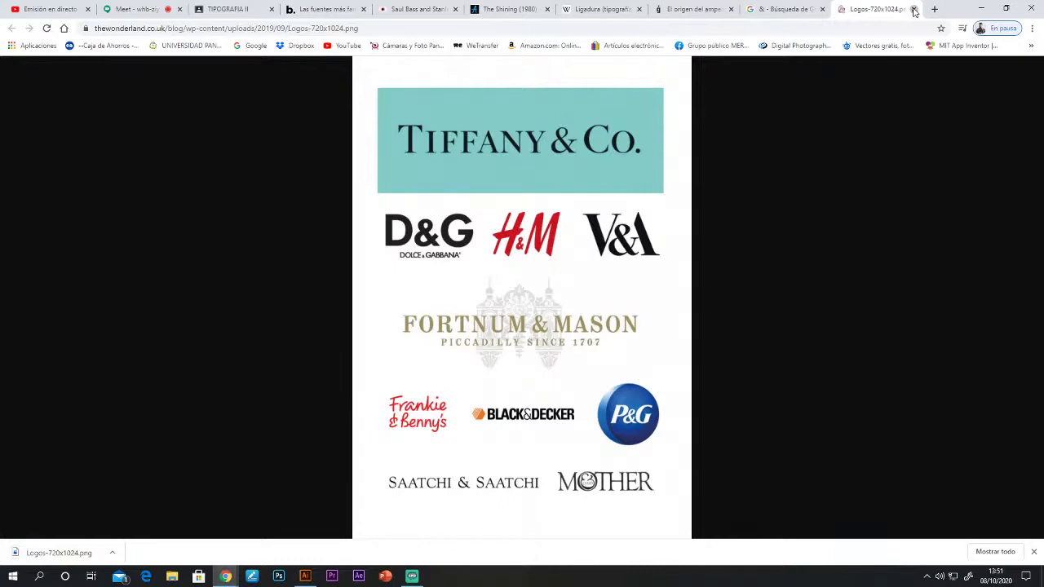
pyautogui.click(914, 10)
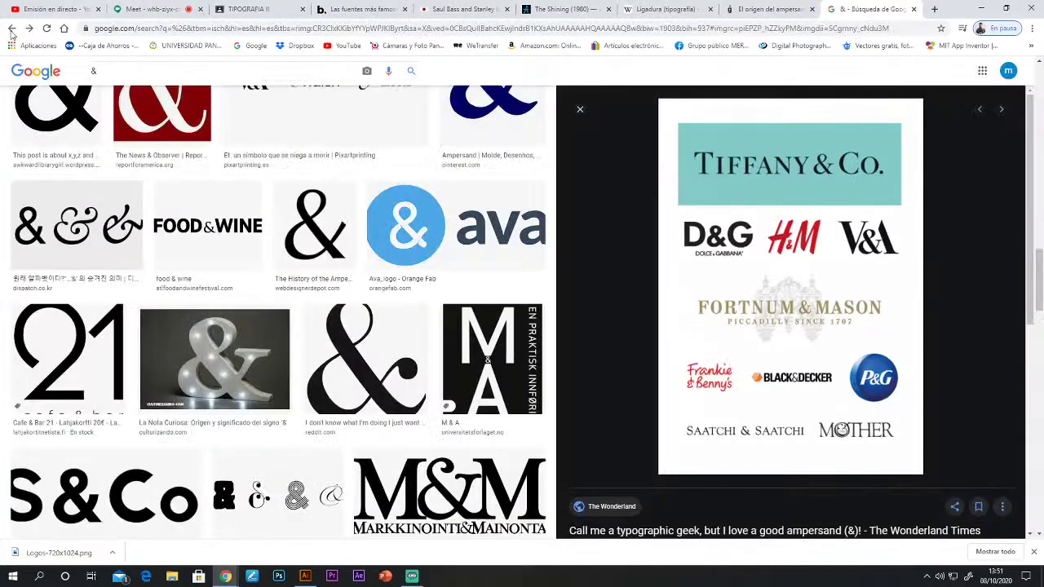
# Go to the logo sheet with AT&T and M&M's, open the full-size image 8.jpg and save it to the desktop.
pyautogui.press('Right')
pyautogui.rightClick(743, 195)
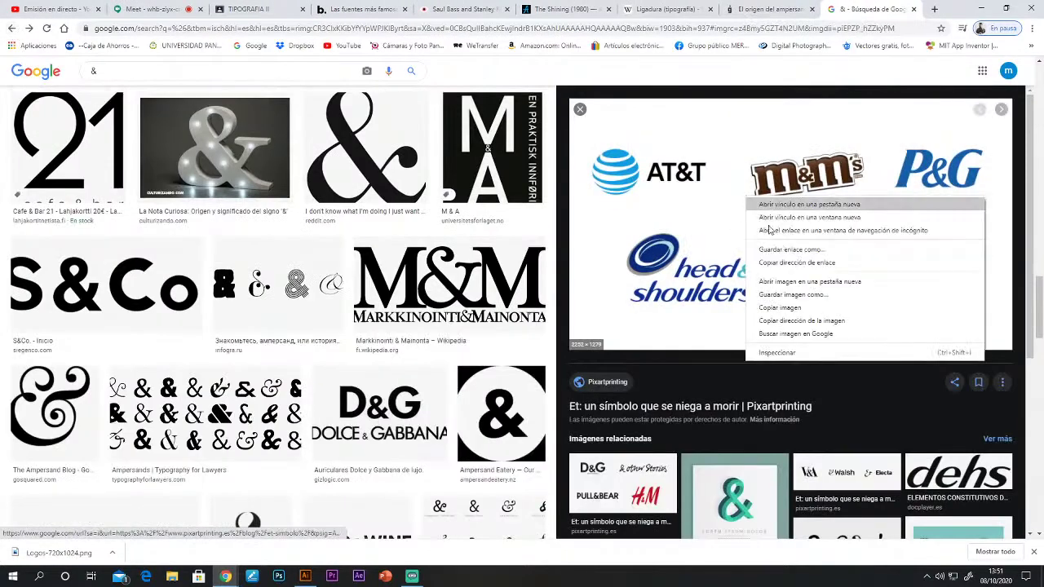
pyautogui.click(792, 295)
pyautogui.click(873, 9)
pyautogui.rightClick(575, 206)
pyautogui.click(626, 240)
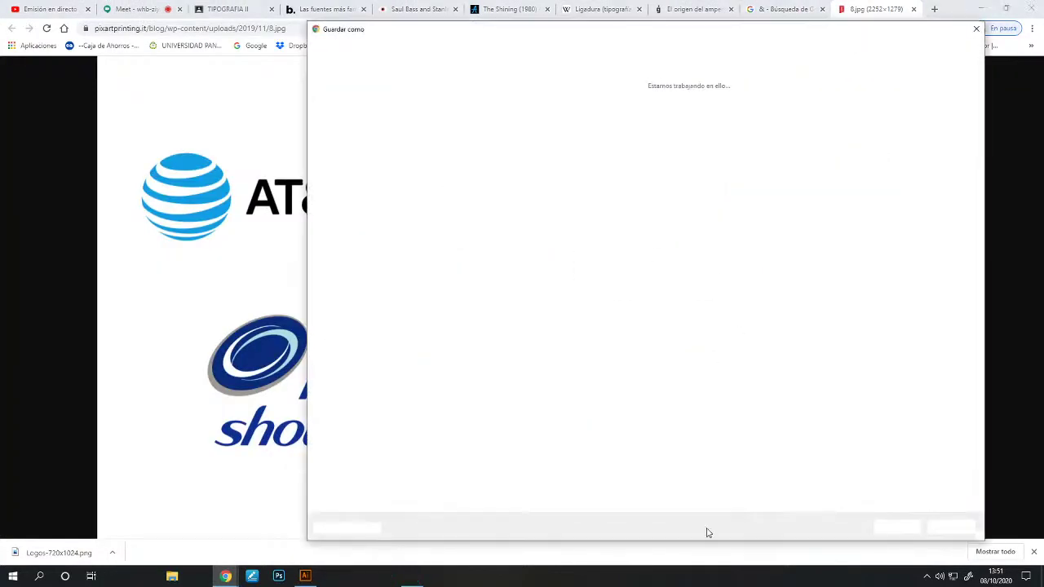
pyautogui.click(897, 527)
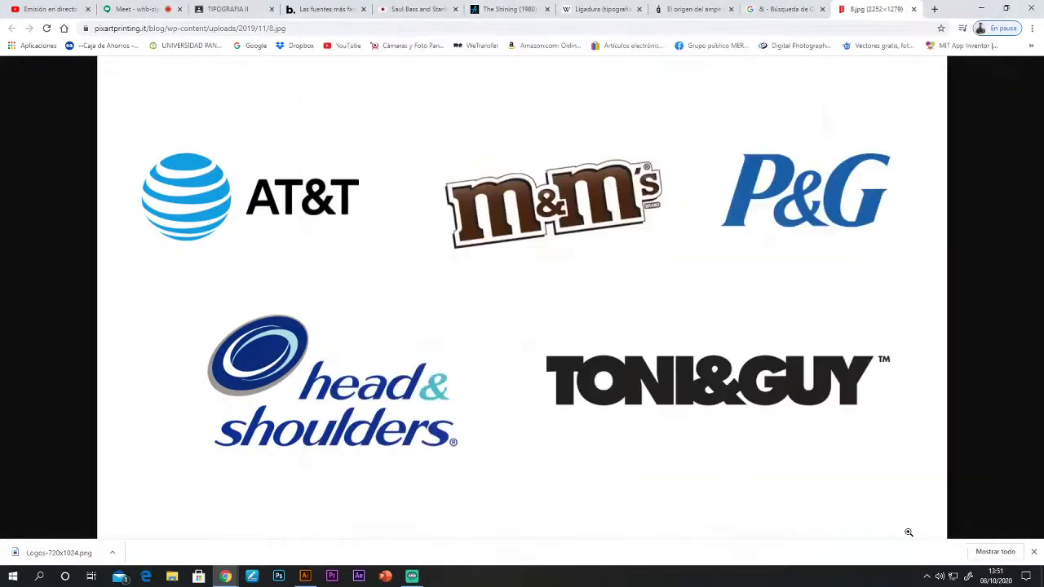
# Switch to Illustrator, delete the letter examples above the ampersand and move the ampersand to the artboard's upper-left corner.
pyautogui.click(296, 575)
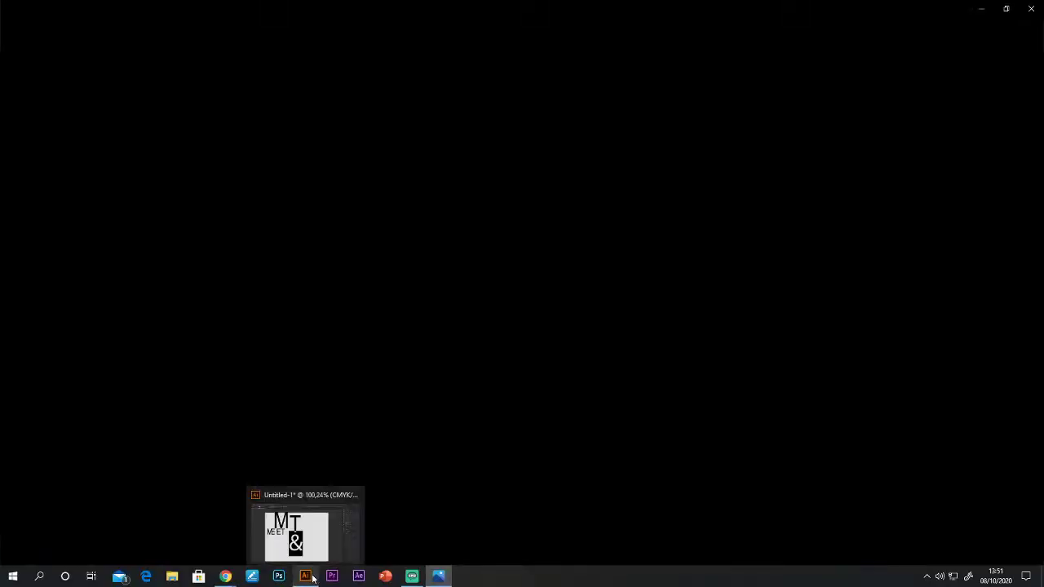
pyautogui.click(306, 575)
pyautogui.click(13, 62)
pyautogui.moveTo(180, 65); pyautogui.dragTo(485, 253)
pyautogui.moveTo(424, 367); pyautogui.dragTo(220, 187)
pyautogui.click(437, 419)
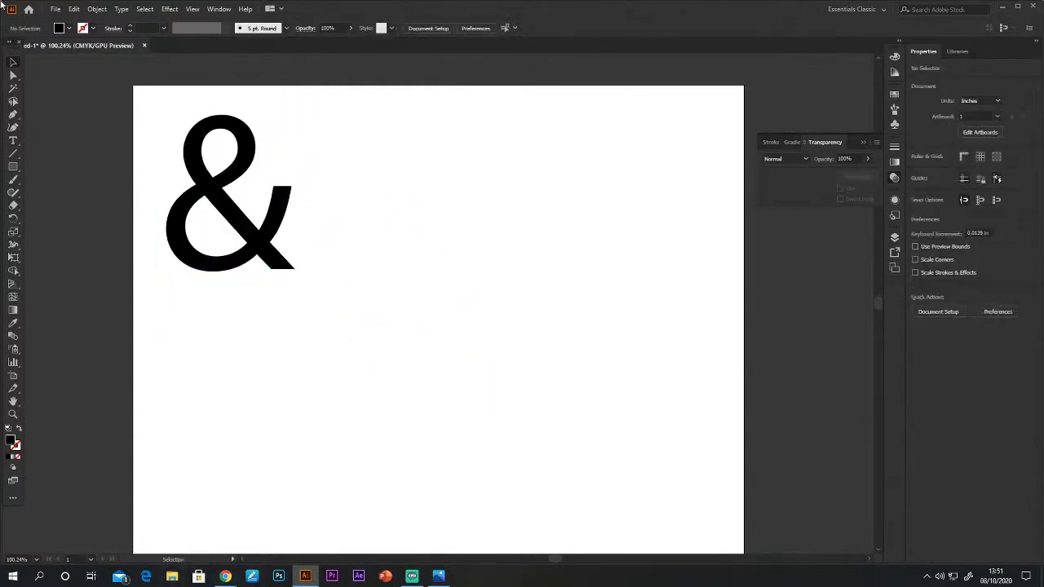
# Place the images 8 and Logos-720x1024 from the desktop, about 5.37 in wide beside the ampersand and 2.76 in wide below it.
pyautogui.click(55, 9)
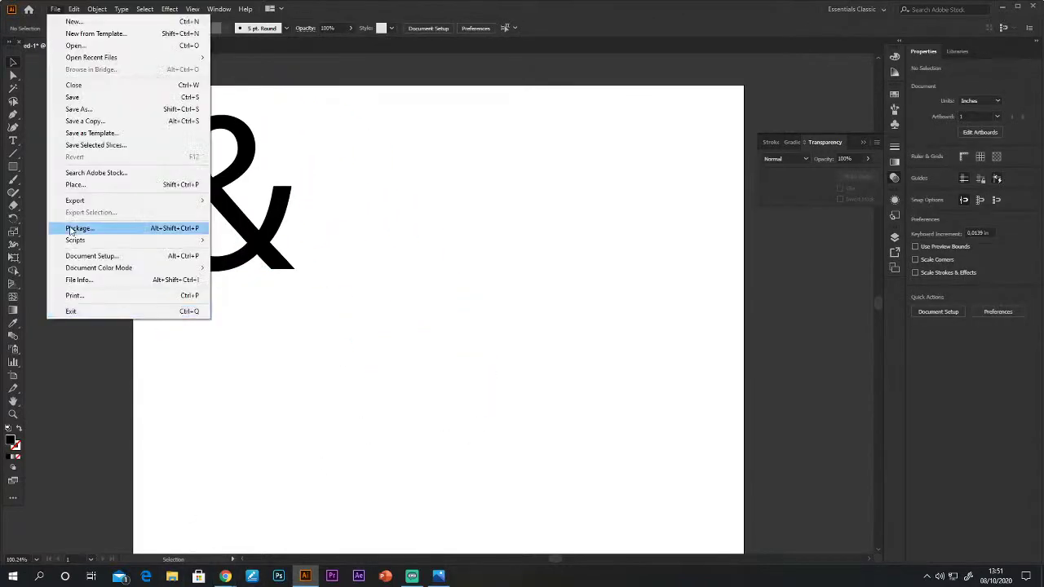
pyautogui.click(98, 186)
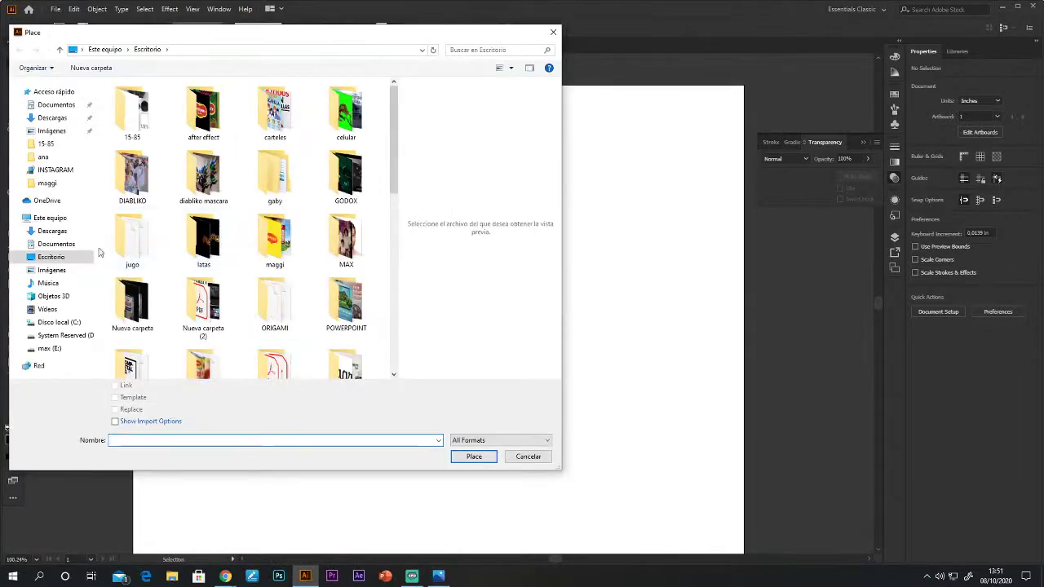
pyautogui.moveTo(387, 174); pyautogui.dragTo(394, 377)
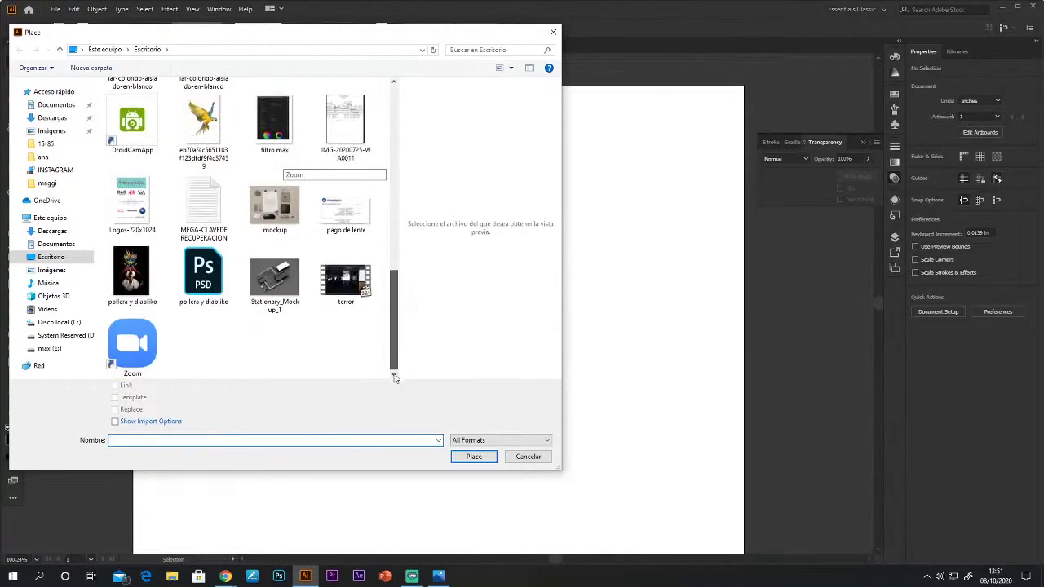
pyautogui.click(132, 202)
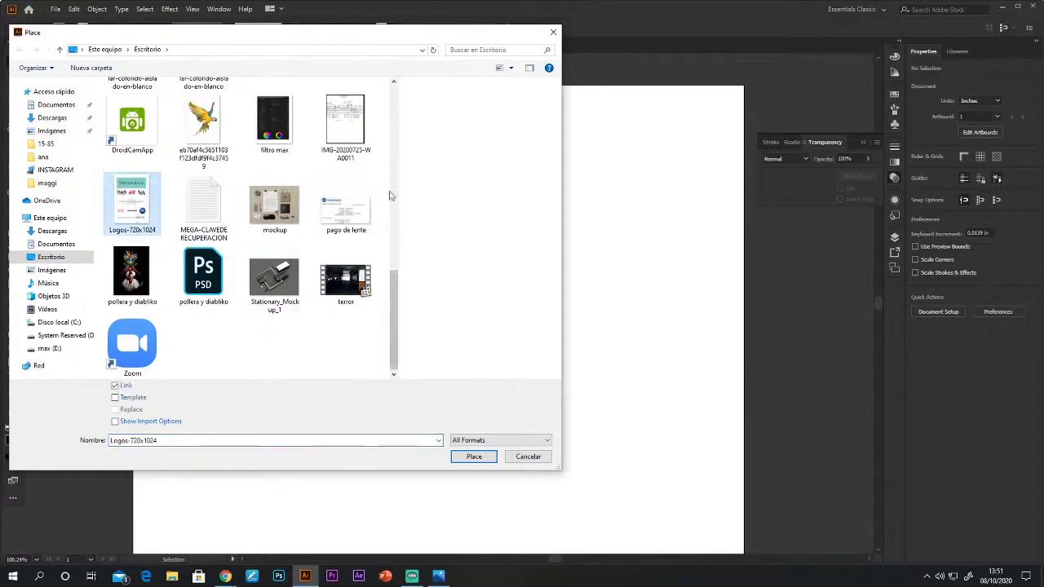
pyautogui.moveTo(395, 300); pyautogui.dragTo(393, 253)
pyautogui.click(274, 140)
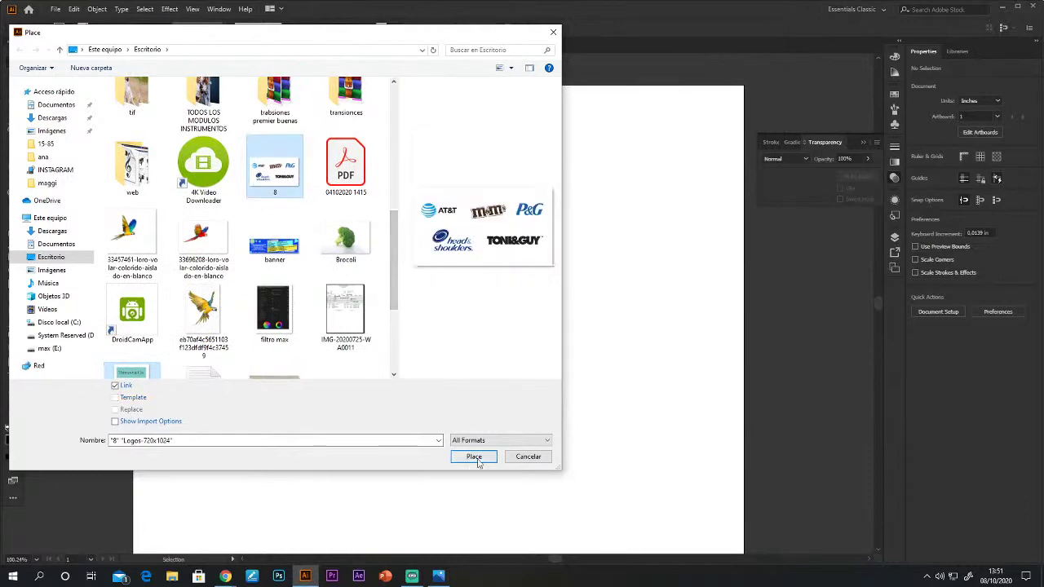
pyautogui.click(473, 457)
pyautogui.moveTo(327, 118); pyautogui.dragTo(626, 360)
pyautogui.moveTo(186, 320); pyautogui.dragTo(645, 543)
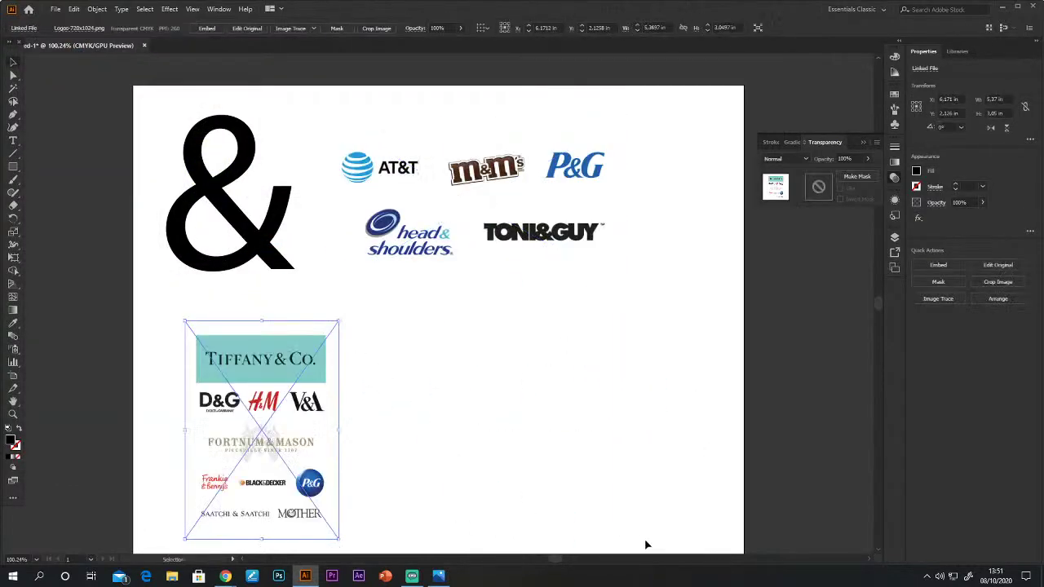
# Embed the Tiffany & Co. logo sheet, move it across the artboard's right edge and enlarge it to about 3.58 in wide.
pyautogui.moveTo(312, 401); pyautogui.dragTo(685, 333)
pyautogui.click(936, 266)
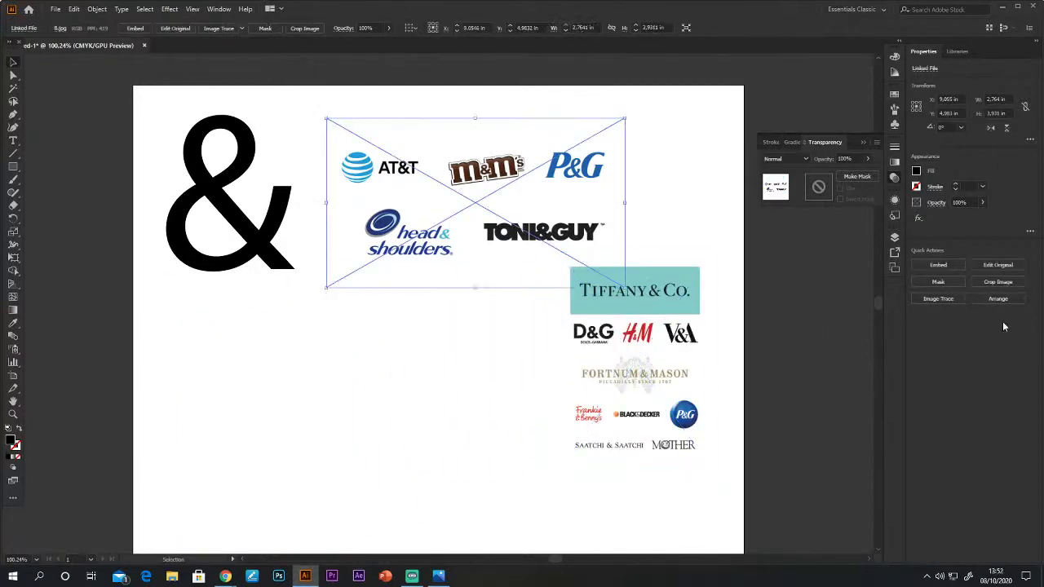
pyautogui.moveTo(641, 371); pyautogui.dragTo(718, 244)
pyautogui.moveTo(790, 343); pyautogui.dragTo(835, 381)
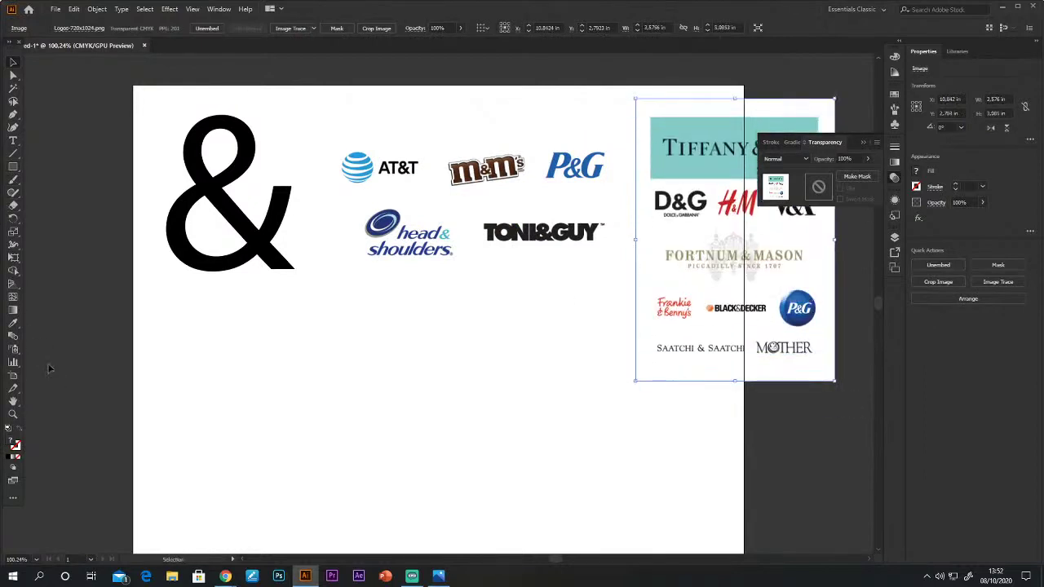
# Reduce the artboard's height to about 5.89 in and extend its right edge past the Tiffany & Co. logo sheet.
pyautogui.click(13, 375)
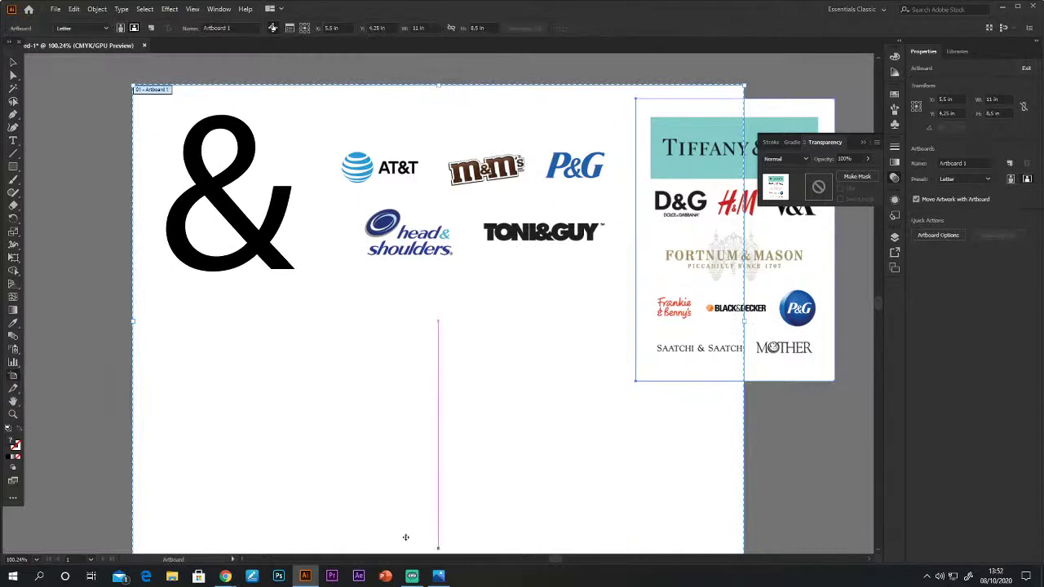
pyautogui.scroll(-2, 657, 412)
pyautogui.moveTo(438, 492); pyautogui.dragTo(439, 347)
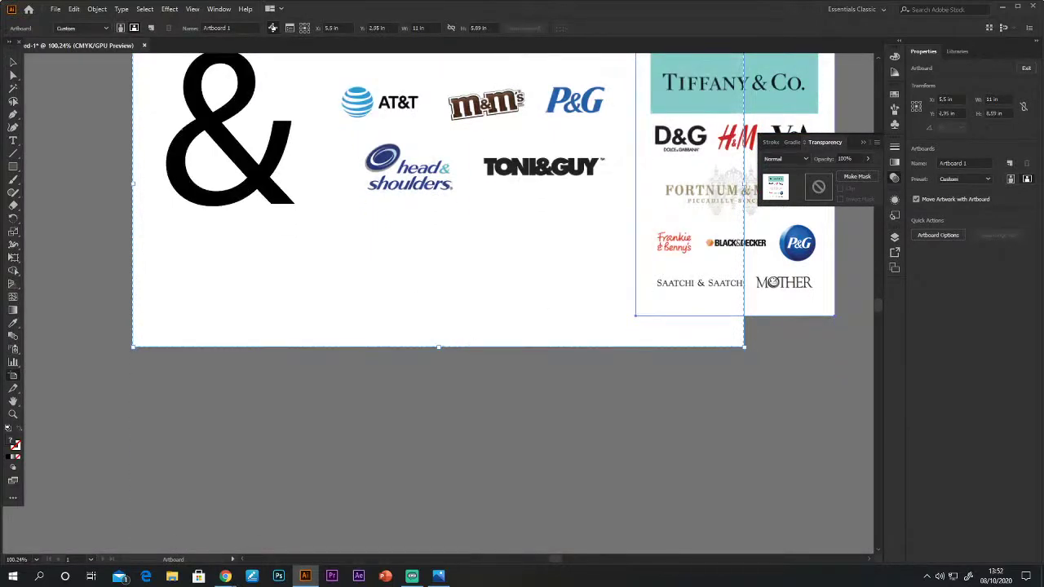
pyautogui.moveTo(744, 185); pyautogui.dragTo(859, 184)
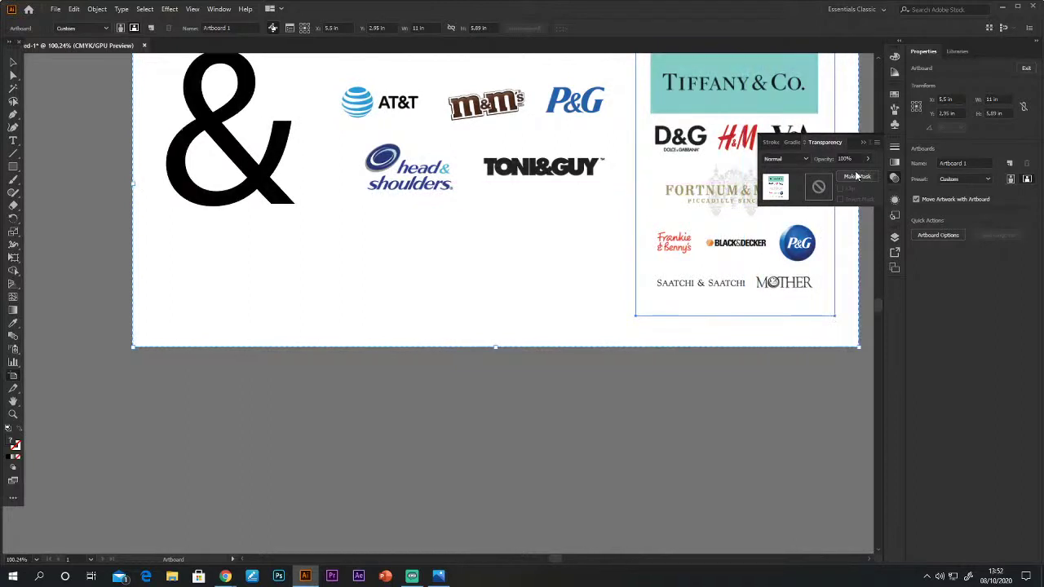
# Move the AT&T logo sheet and the ampersand down toward the vertical middle of the artboard.
pyautogui.click(13, 63)
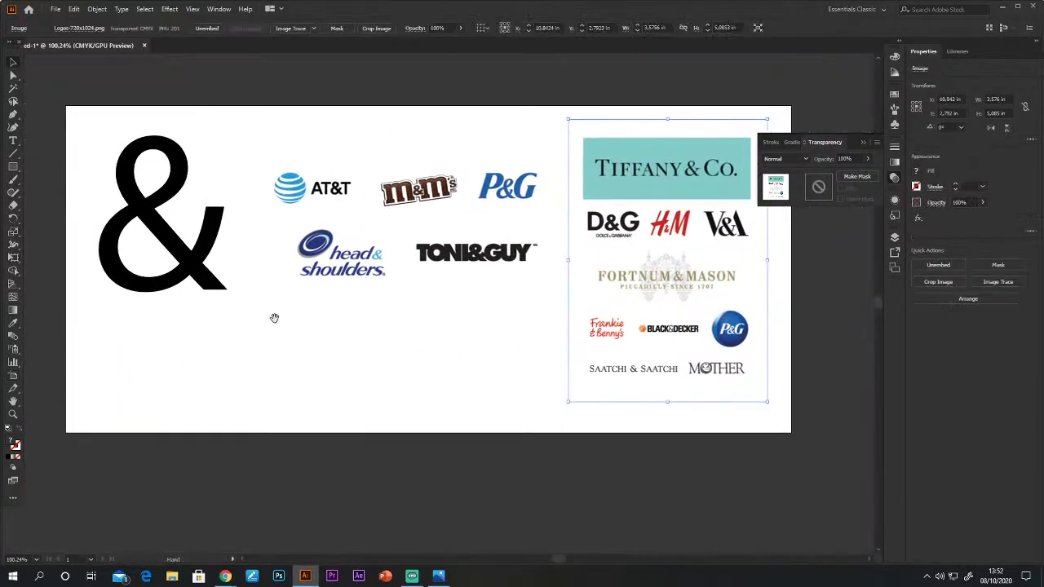
pyautogui.click(337, 259)
pyautogui.moveTo(337, 259); pyautogui.dragTo(340, 299)
pyautogui.moveTo(154, 245); pyautogui.dragTo(171, 313)
pyautogui.click(275, 455)
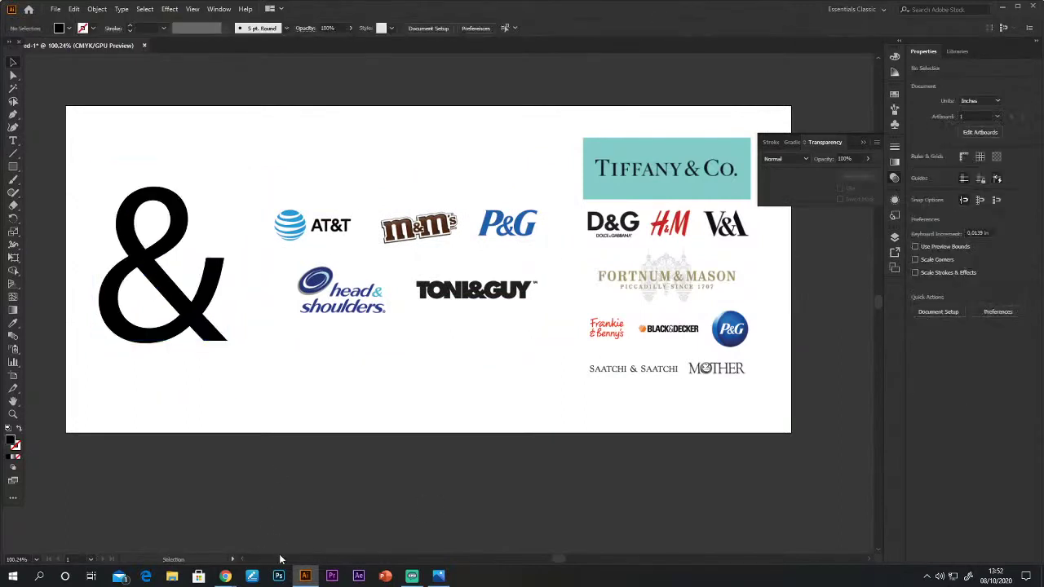
pyautogui.moveTo(224, 578)
pyautogui.click(180, 526)
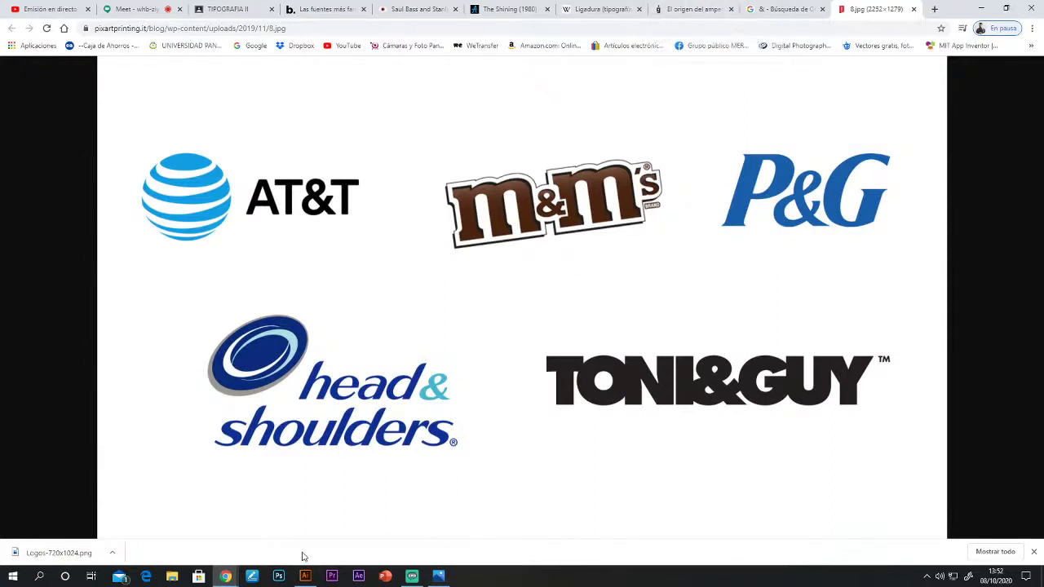
pyautogui.click(304, 577)
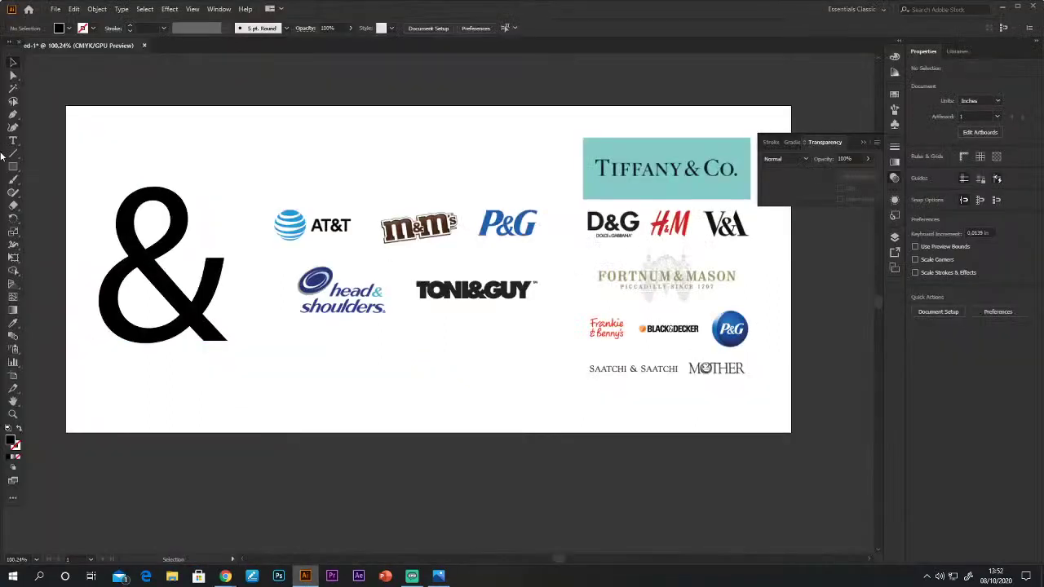
# Add the title "LETRAS LIGADURA" above the ampersand, and enlarge it to about the ampersand's width.
pyautogui.click(16, 139)
pyautogui.click(111, 143)
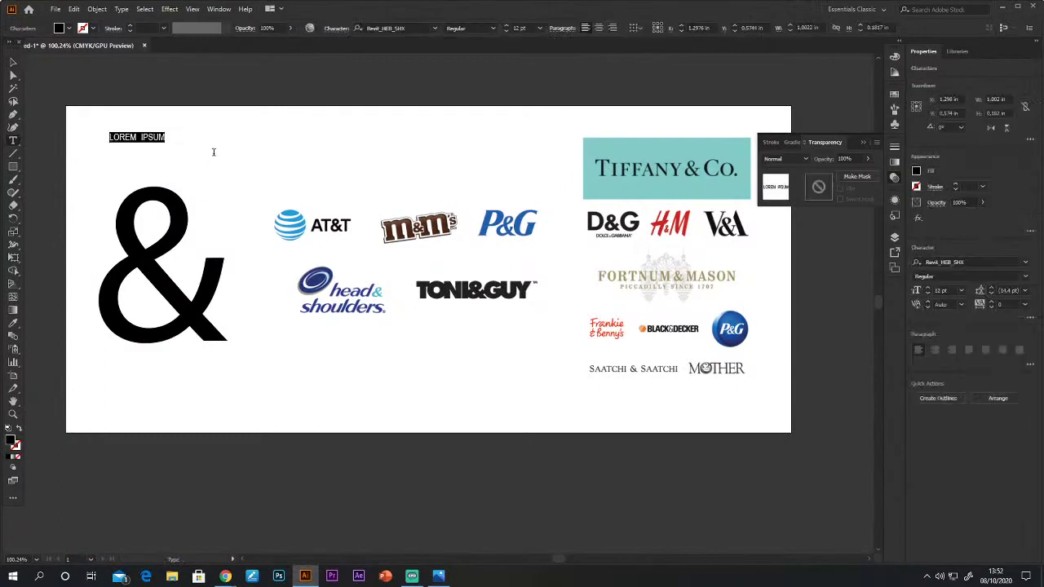
pyautogui.write('LETRAS LIGADURA')
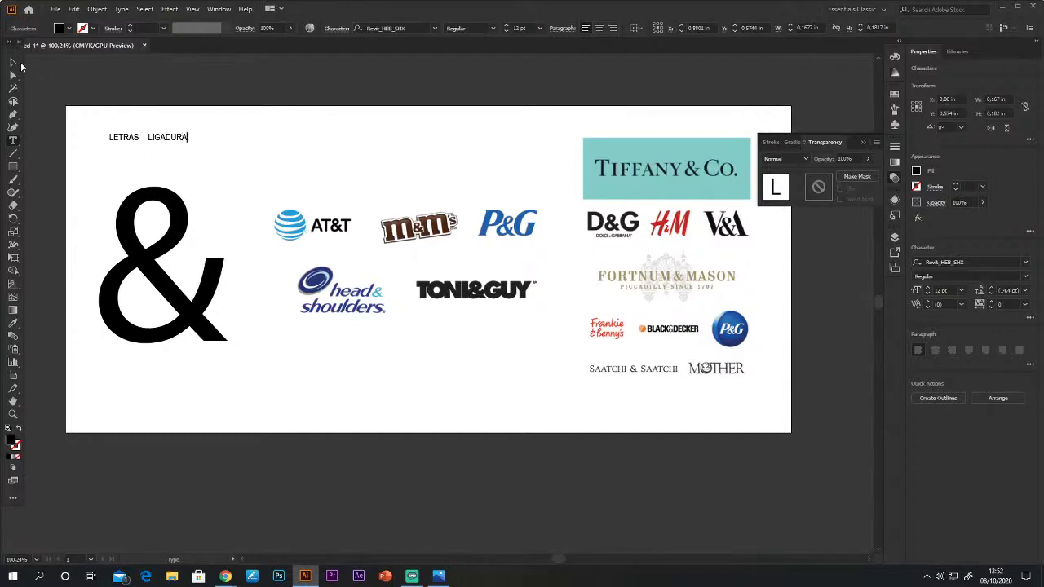
pyautogui.click(13, 62)
pyautogui.moveTo(188, 142)
pyautogui.mouseDown()
pyautogui.moveTo(247, 171)
pyautogui.moveTo(178, 133)
pyautogui.moveTo(188, 139)
pyautogui.mouseUp()
pyautogui.click(217, 102)
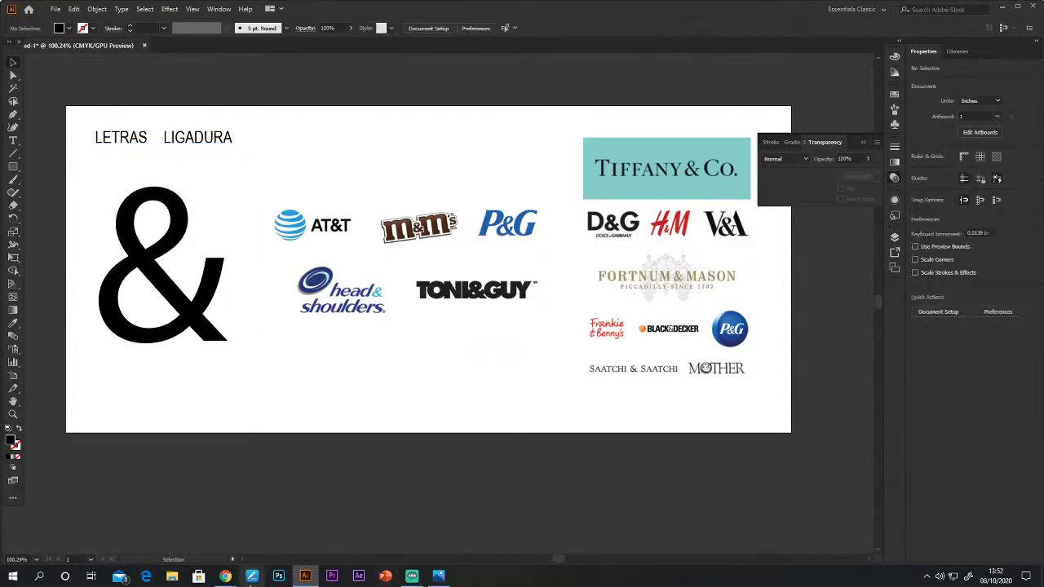
# Switch to Chrome and open the bookmarked Wikipedia article "Manecilla (signo)" in place of the Ligadura article.
pyautogui.moveTo(226, 579)
pyautogui.click(160, 529)
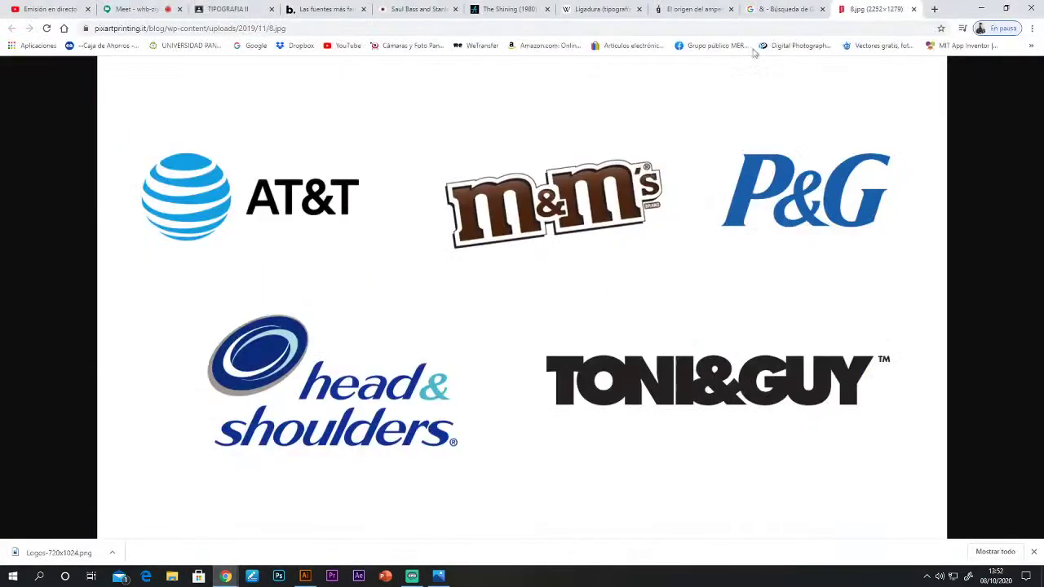
pyautogui.click(773, 10)
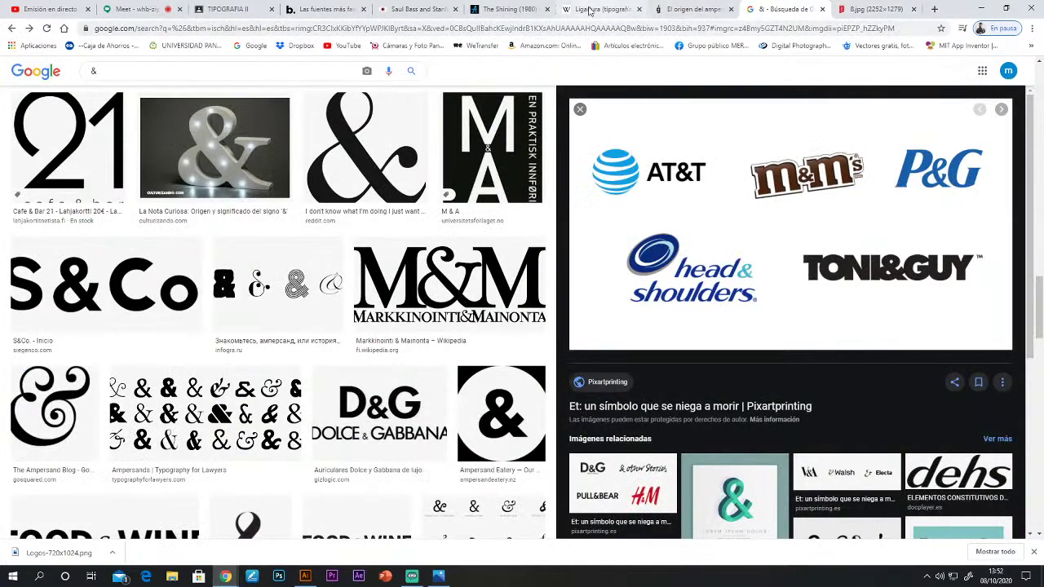
pyautogui.click(685, 10)
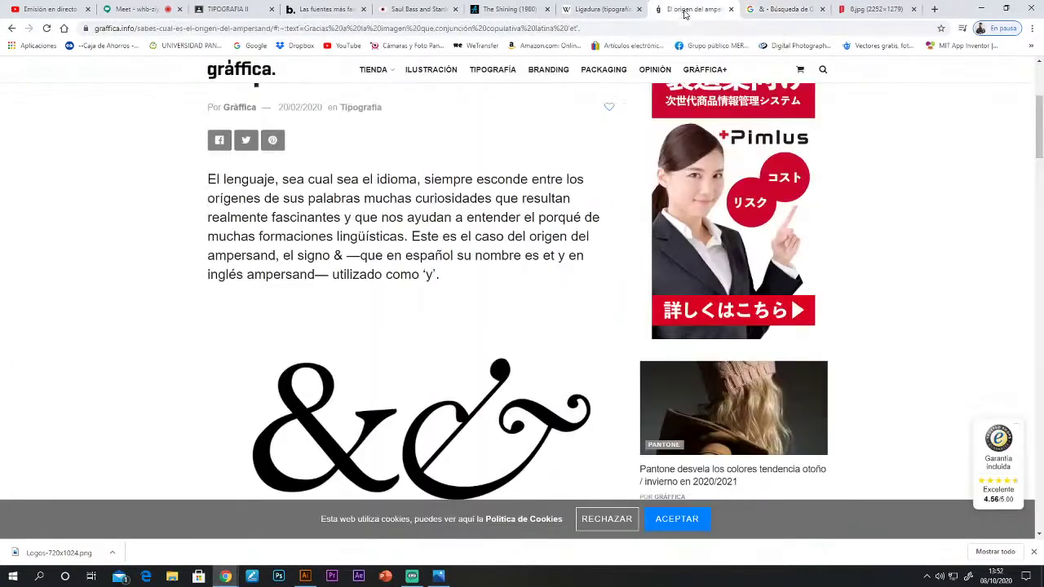
pyautogui.click(602, 9)
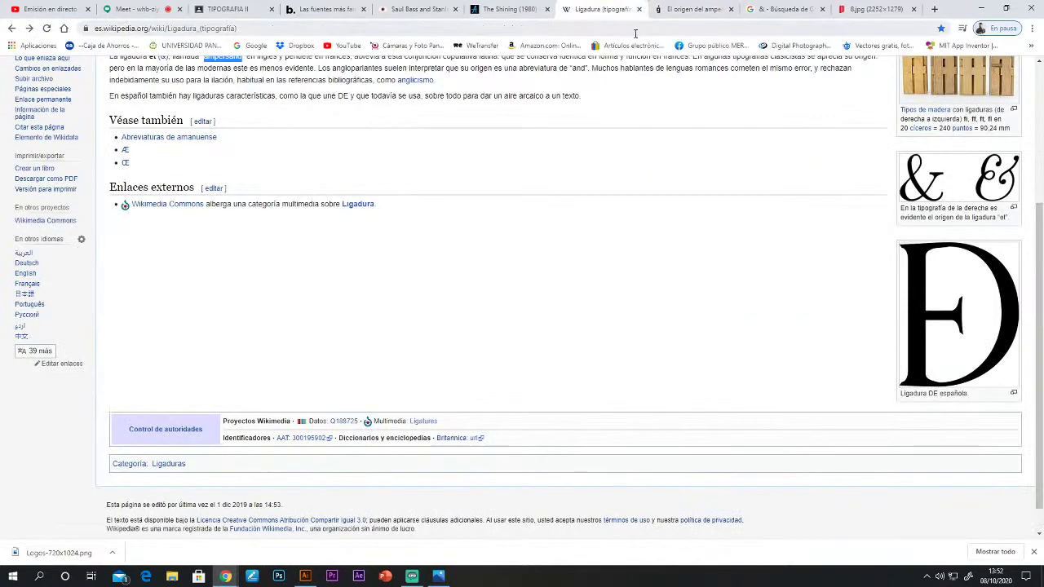
pyautogui.click(1032, 28)
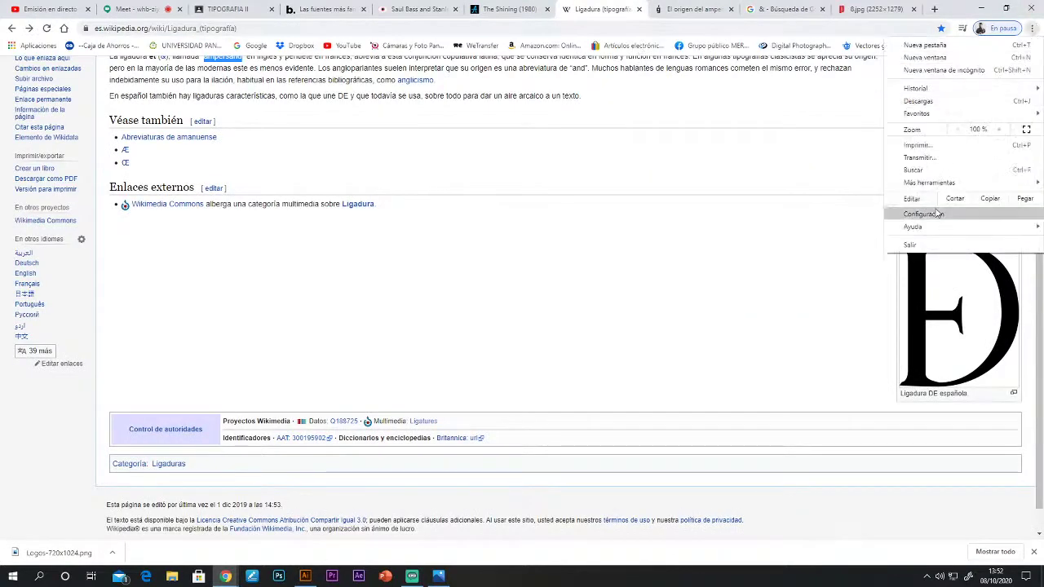
pyautogui.moveTo(921, 114)
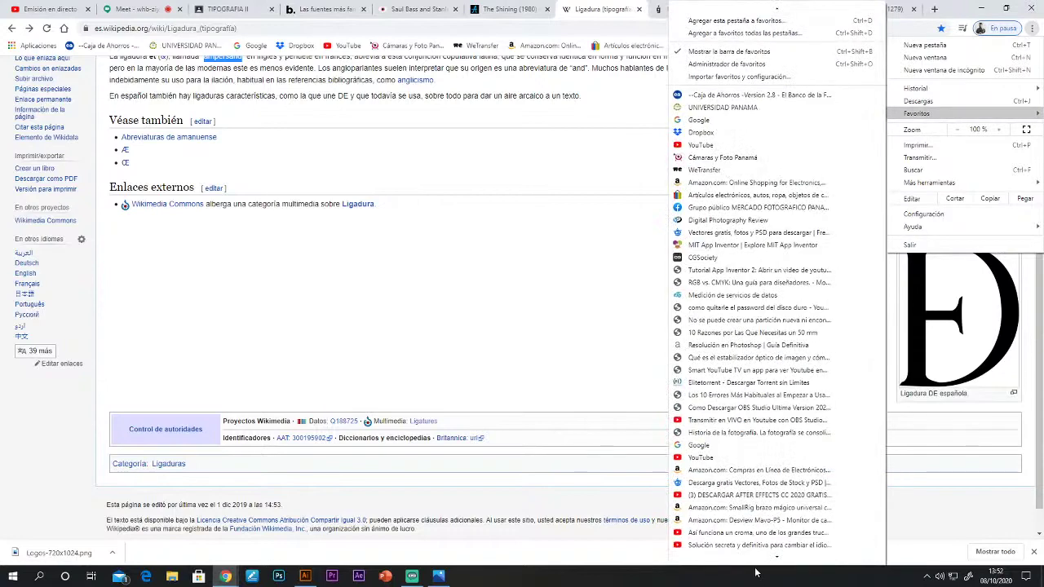
pyautogui.click(737, 528)
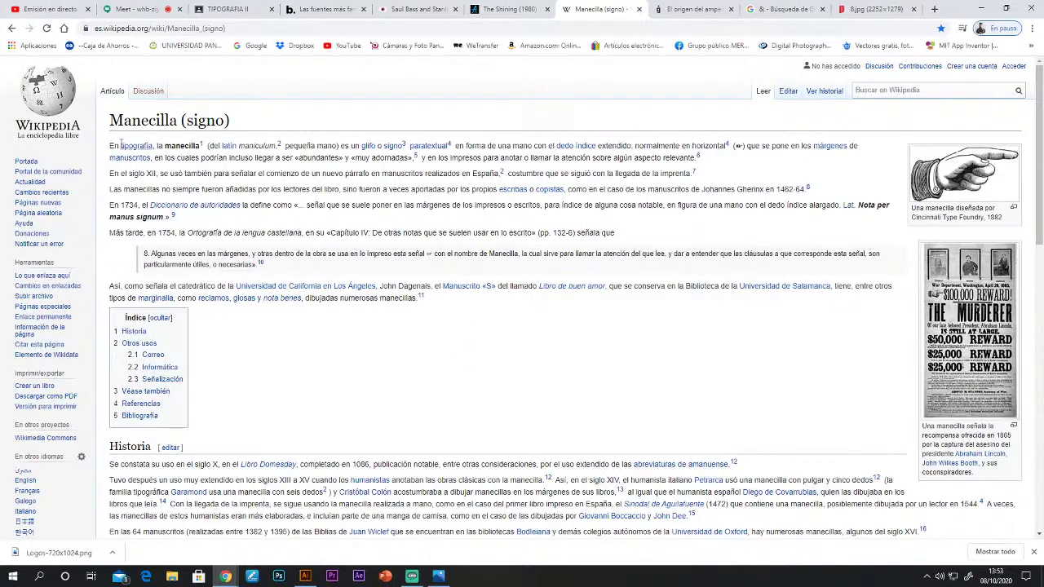
# Copy the word "Manecilla" from the article's title and search Google for "LETRAS Manecilla".
pyautogui.moveTo(114, 118); pyautogui.dragTo(177, 121)
pyautogui.hotkey('ctrl', 'c')
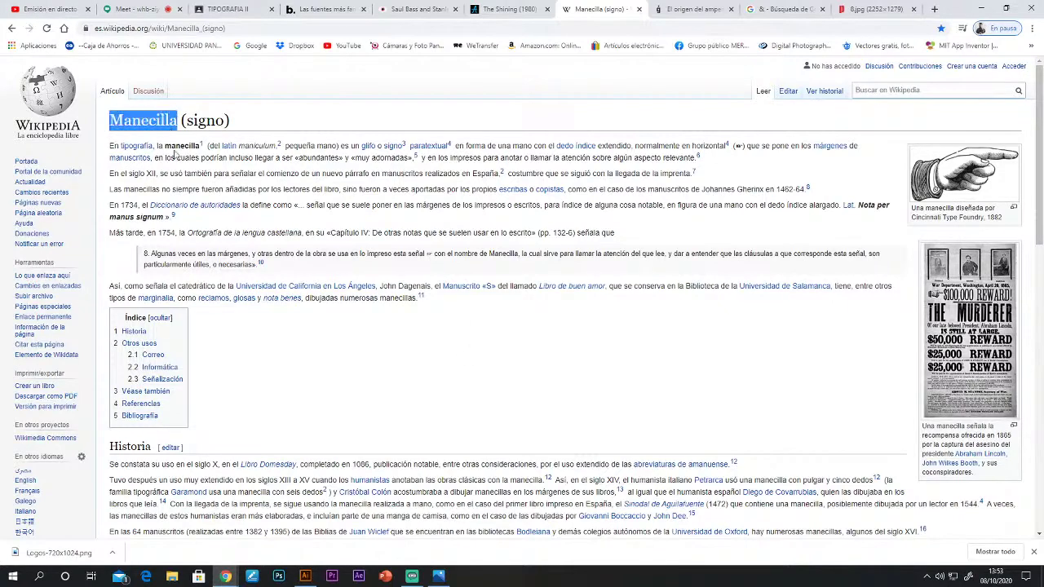
pyautogui.click(256, 45)
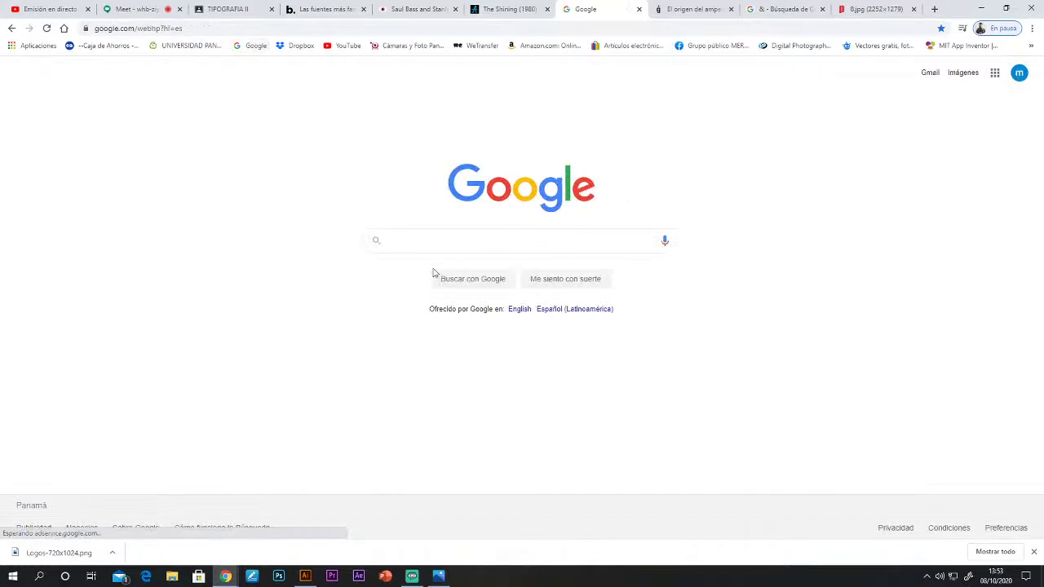
pyautogui.hotkey('ctrl', 'v')
pyautogui.click(389, 241)
pyautogui.write('LETRAS')
pyautogui.press('Return')
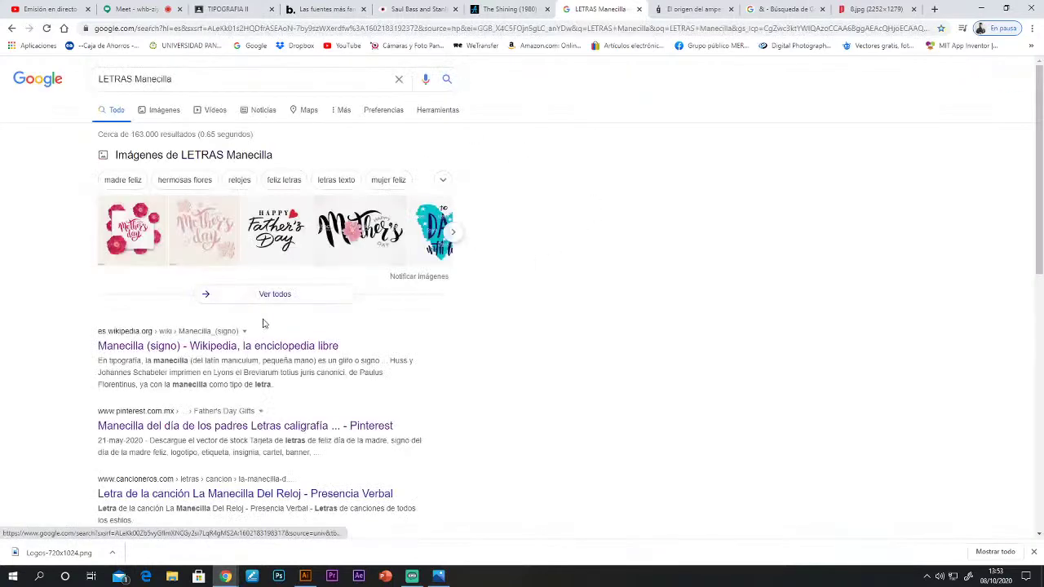
# Look through the "LETRAS Manecilla" results, view the iStock Mother's Day lettering illustration and return to the results.
pyautogui.scroll(-2, 222, 426)
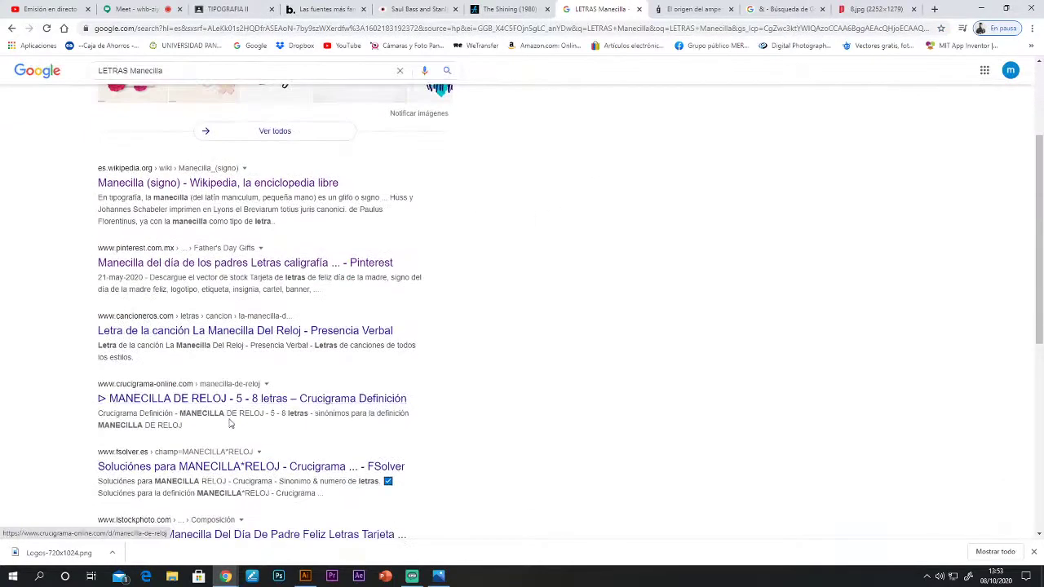
pyautogui.scroll(-2, 240, 275)
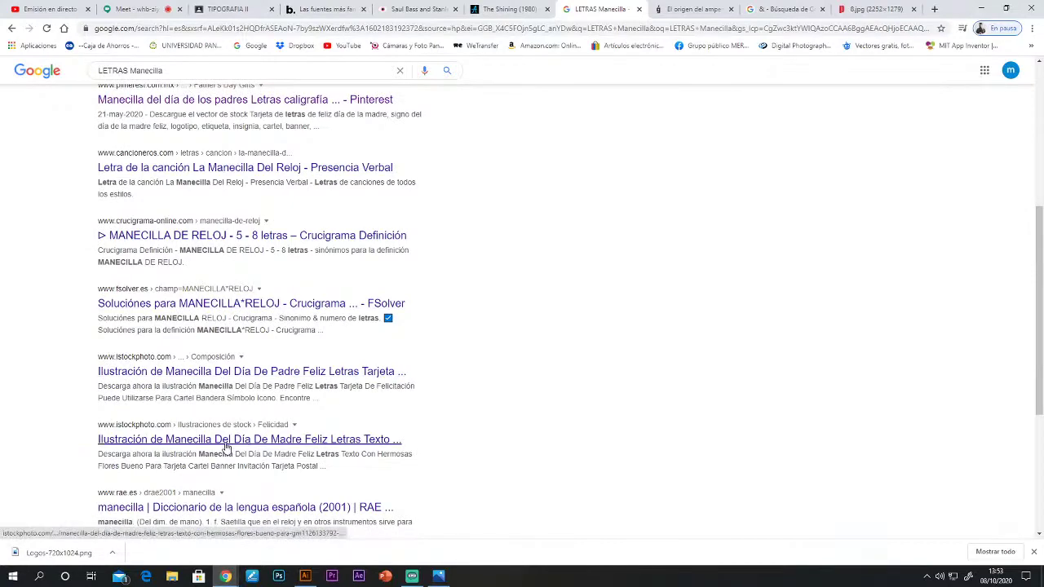
pyautogui.scroll(-2, 224, 445)
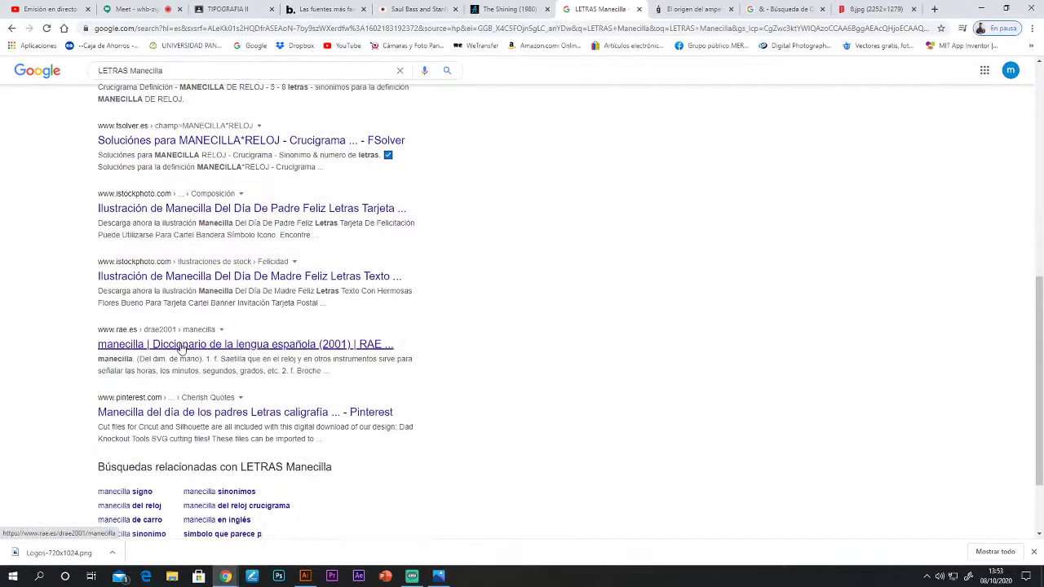
pyautogui.click(137, 276)
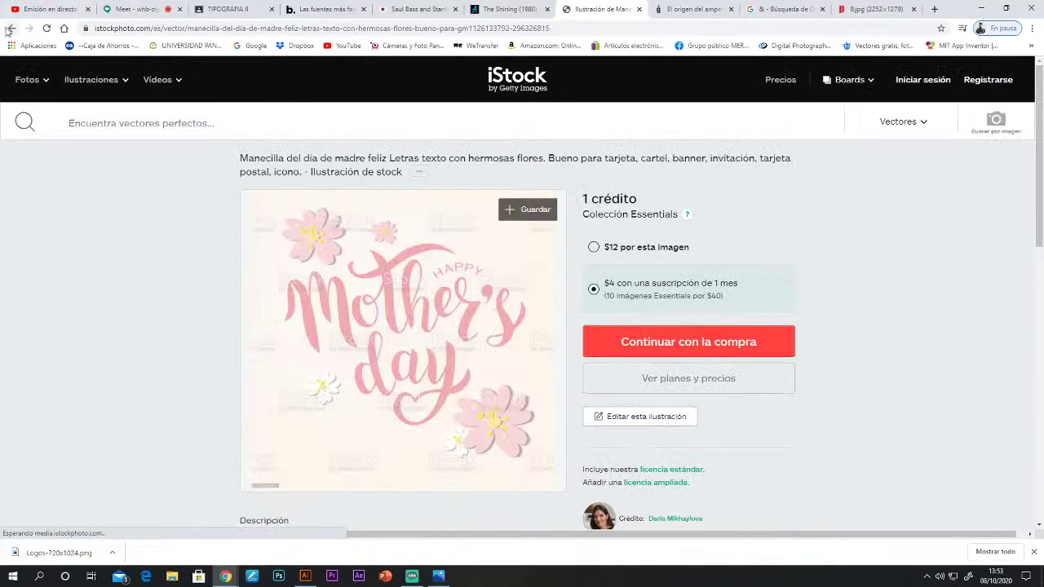
pyautogui.click(12, 31)
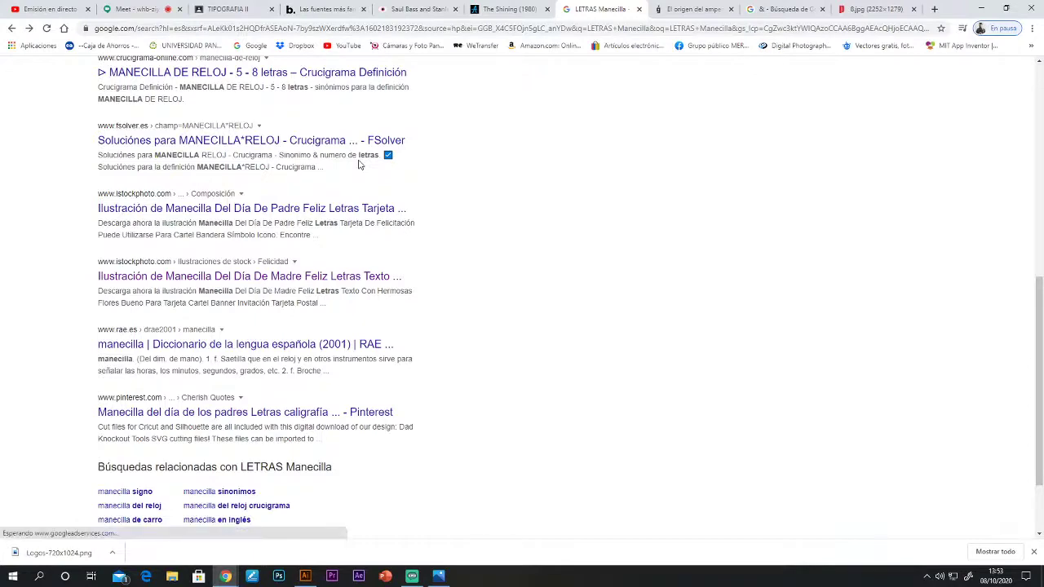
# Open the bookmarked "Manecilla (signo)" Wikipedia article in place of the gráffica ampersand article.
pyautogui.click(677, 10)
pyautogui.click(1032, 28)
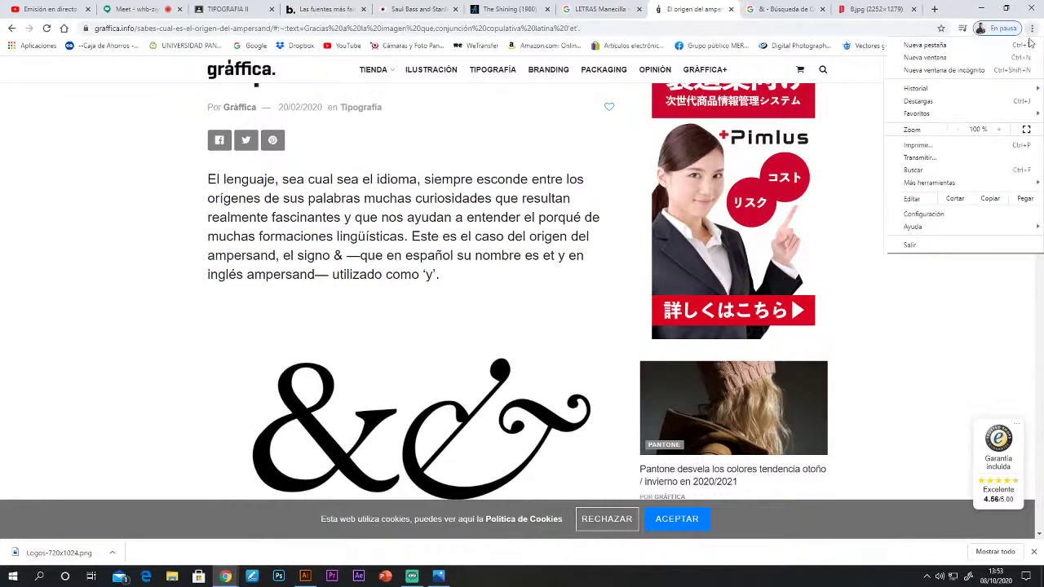
pyautogui.moveTo(938, 116)
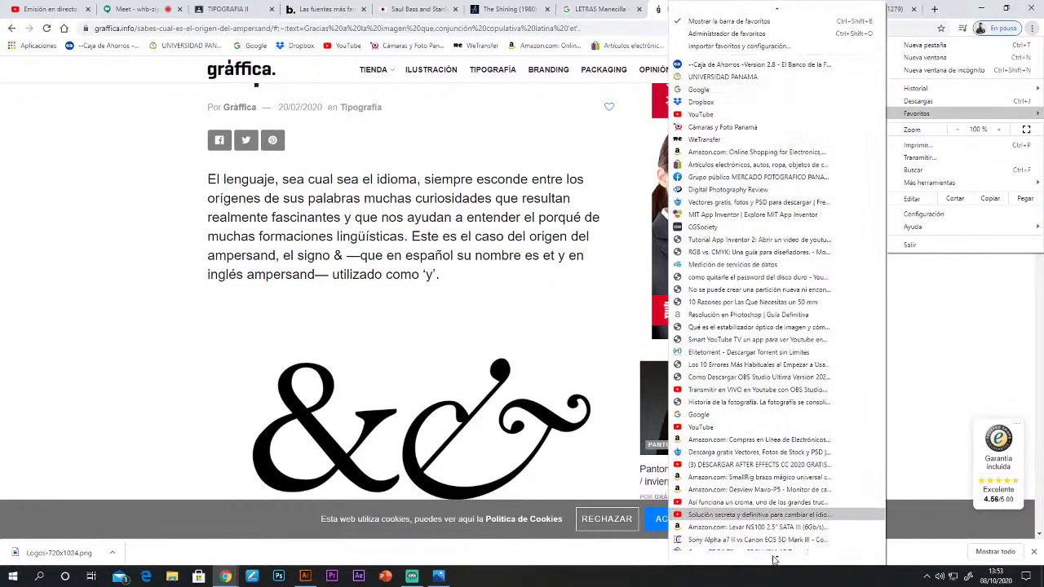
pyautogui.click(731, 527)
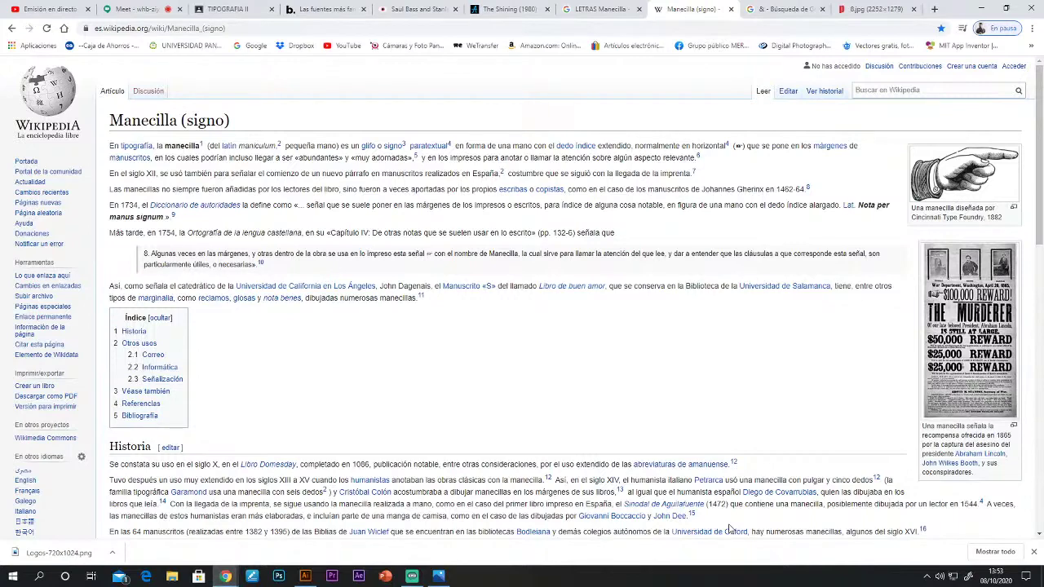
# Mute the microphone in the Google Meet call and turn it back on.
pyautogui.click(130, 9)
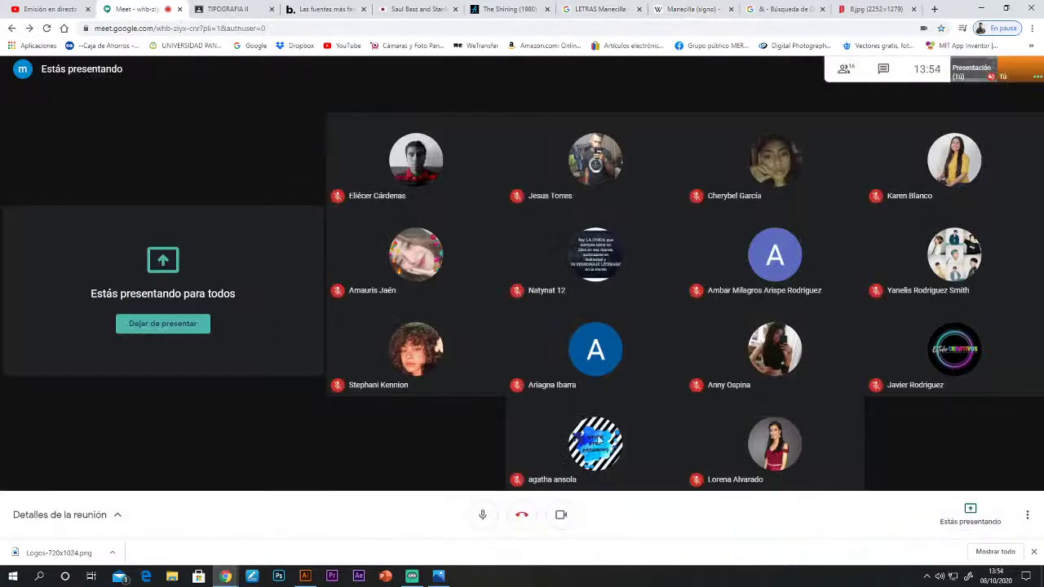
pyautogui.click(483, 517)
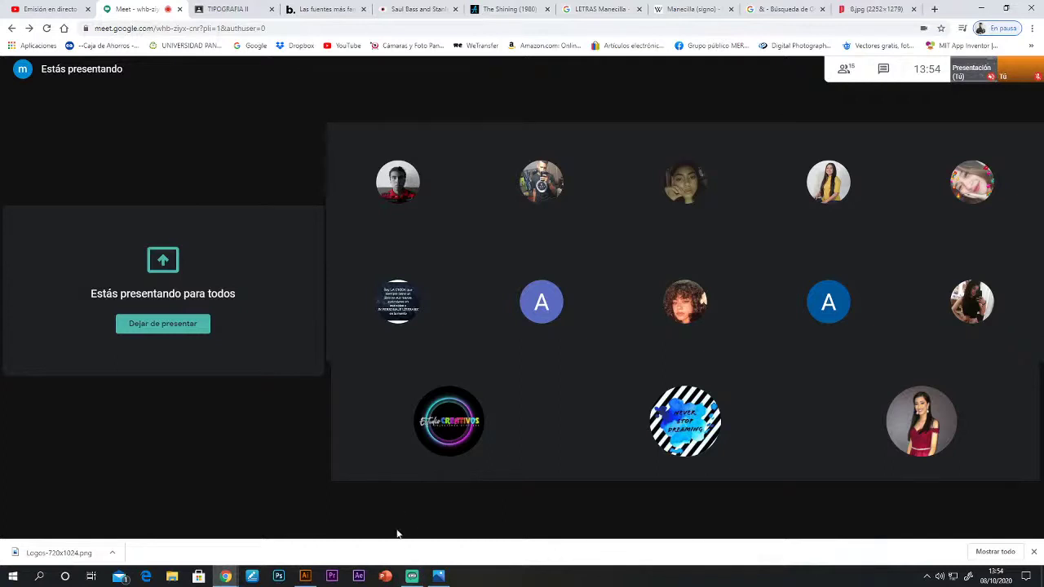
pyautogui.click(482, 514)
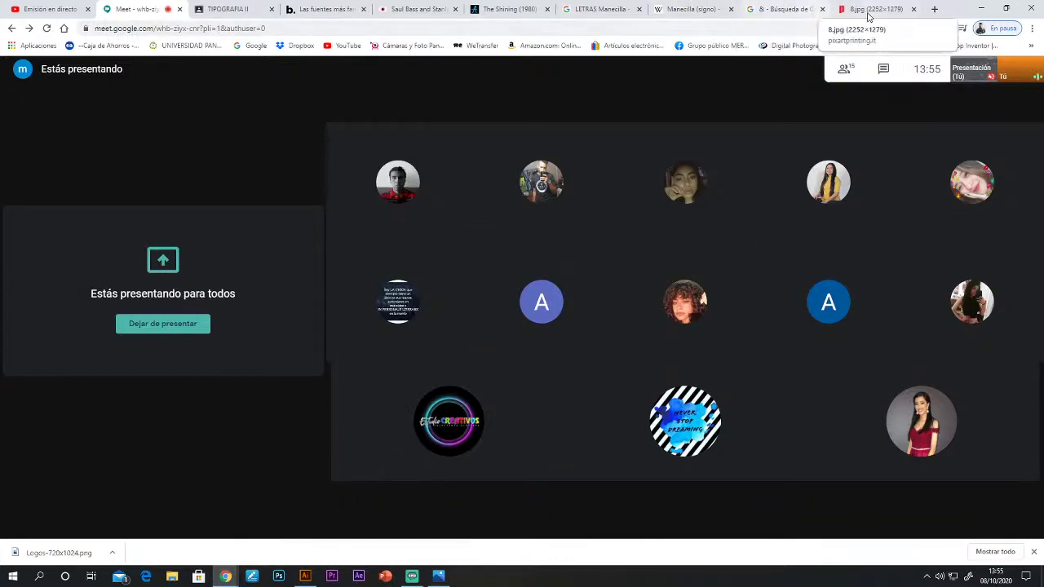
# Check the live stream's dashboard and chat in YouTube Studio, and return to the Google Meet call.
pyautogui.click(796, 8)
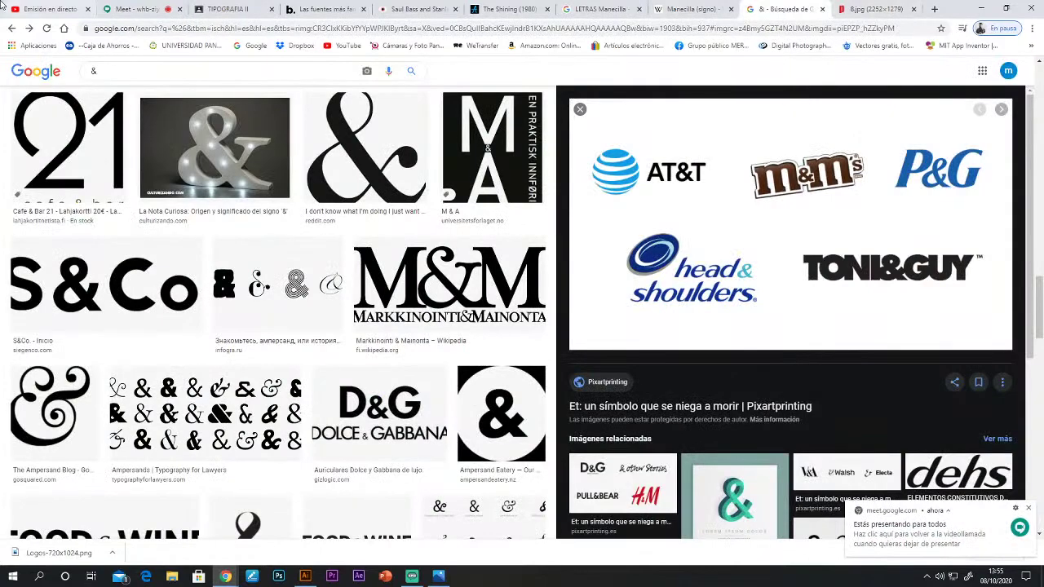
pyautogui.click(47, 9)
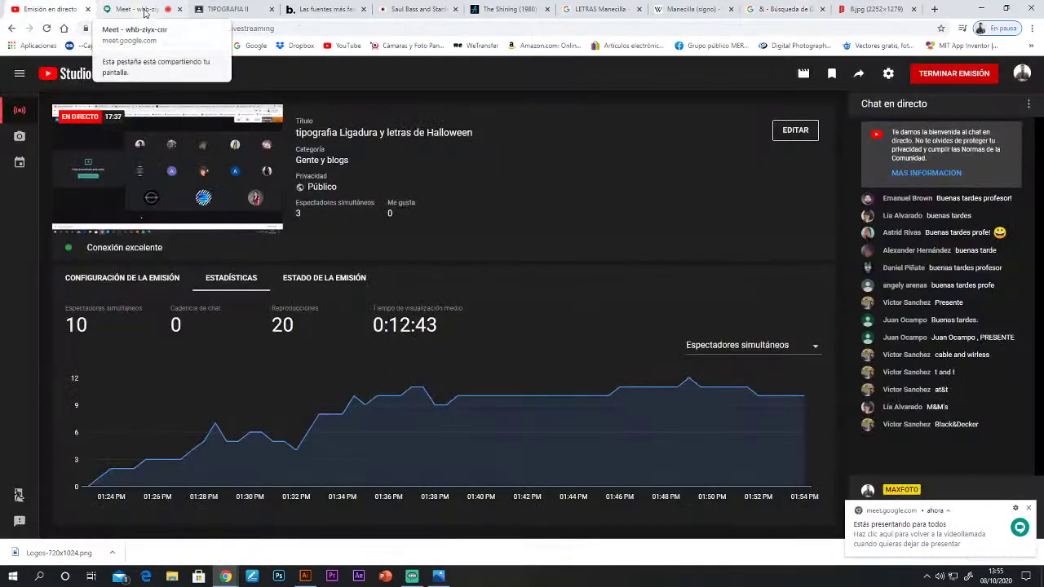
pyautogui.click(144, 10)
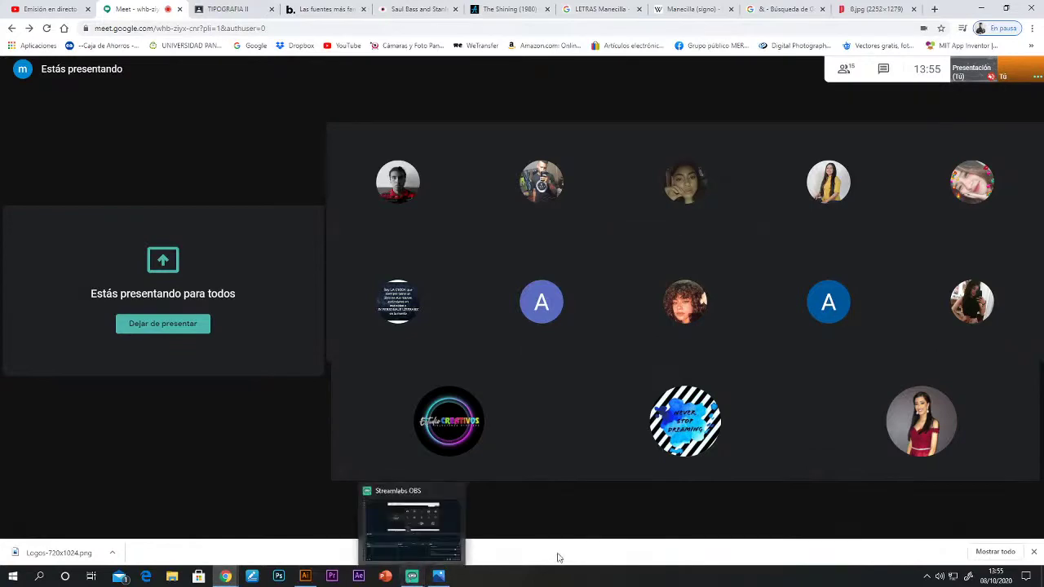
# Close the 8.jpg image open in the Windows Photos viewer.
pyautogui.click(438, 576)
pyautogui.click(1034, 8)
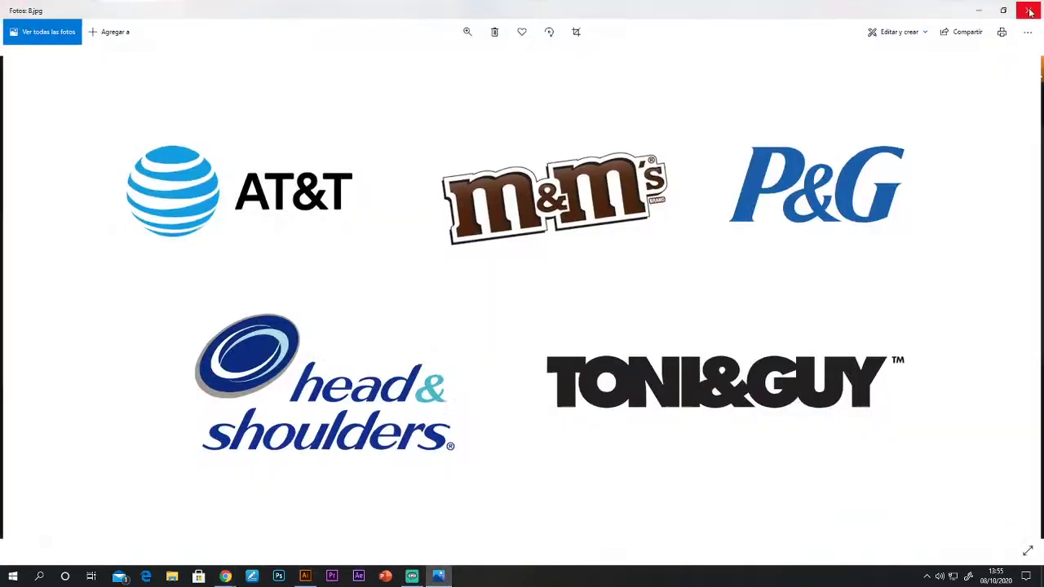
pyautogui.moveTo(329, 505)
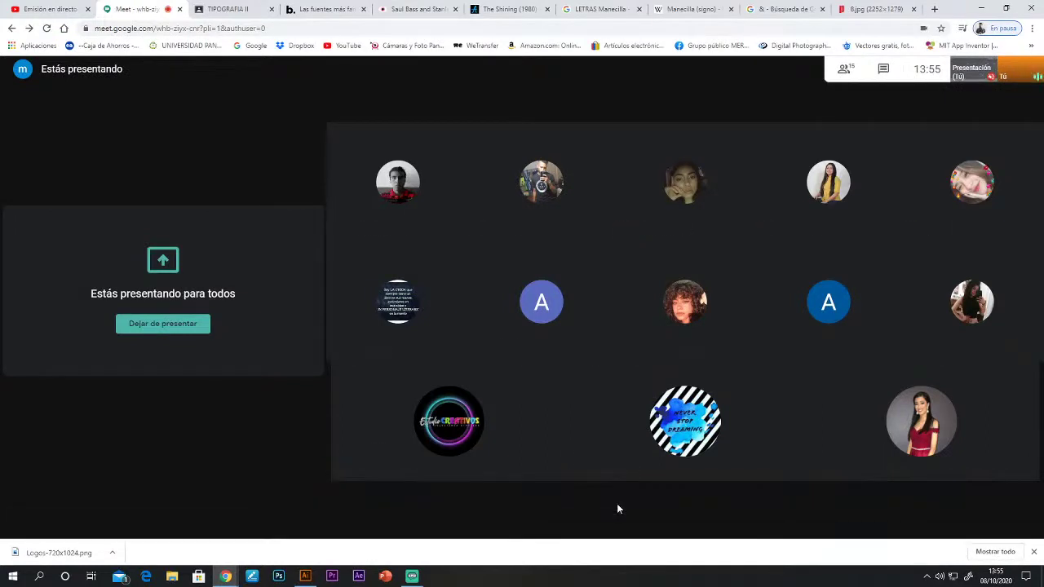
# Examine the enlarged 1882 Cincinnati Type Foundry pointing hand in the "Manecilla (signo)" article and close the enlarged view.
pyautogui.click(669, 9)
pyautogui.moveTo(743, 287)
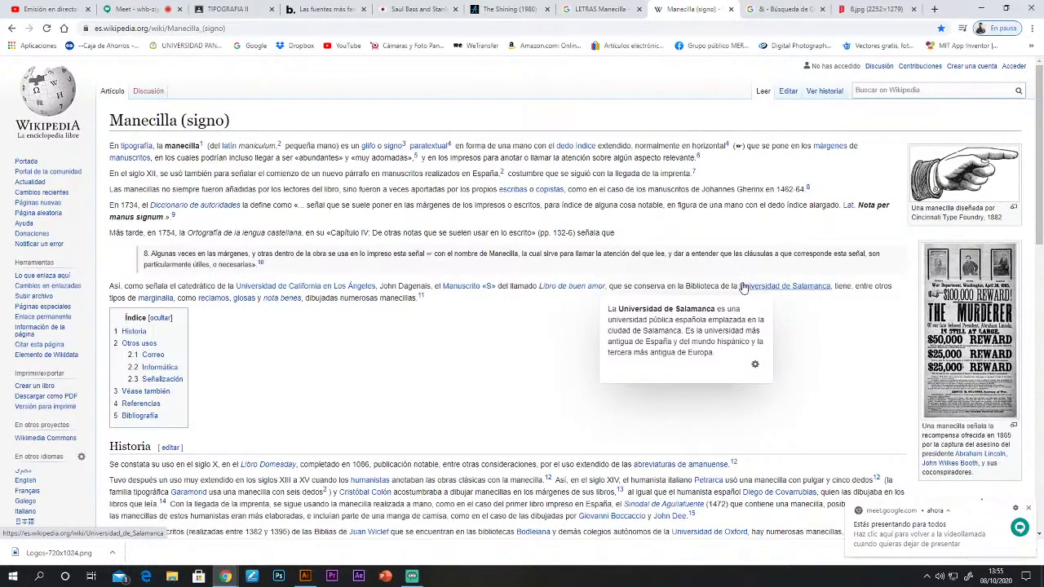
pyautogui.click(973, 166)
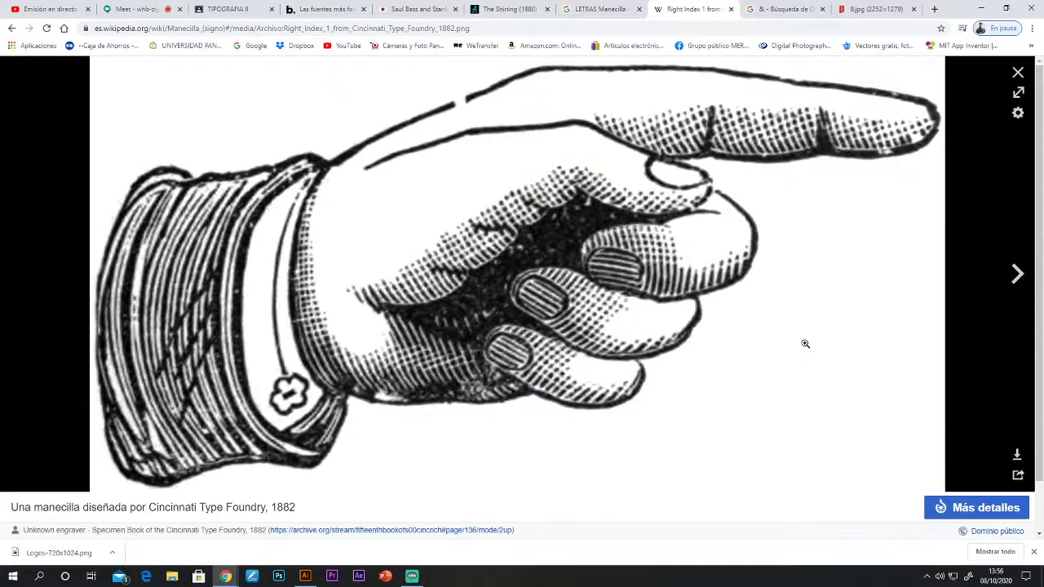
pyautogui.click(1018, 73)
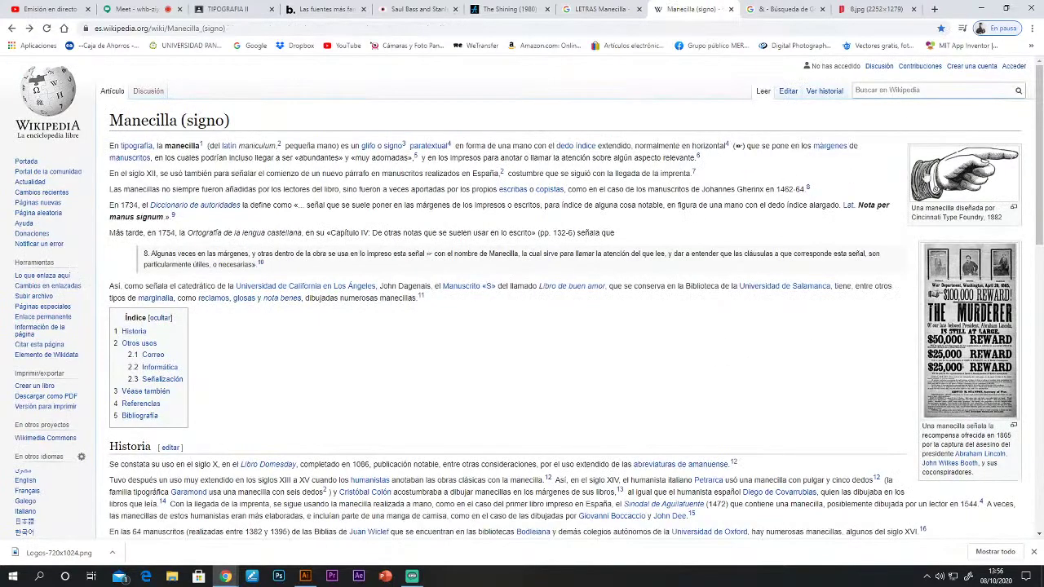
pyautogui.click(938, 174)
pyautogui.click(1018, 74)
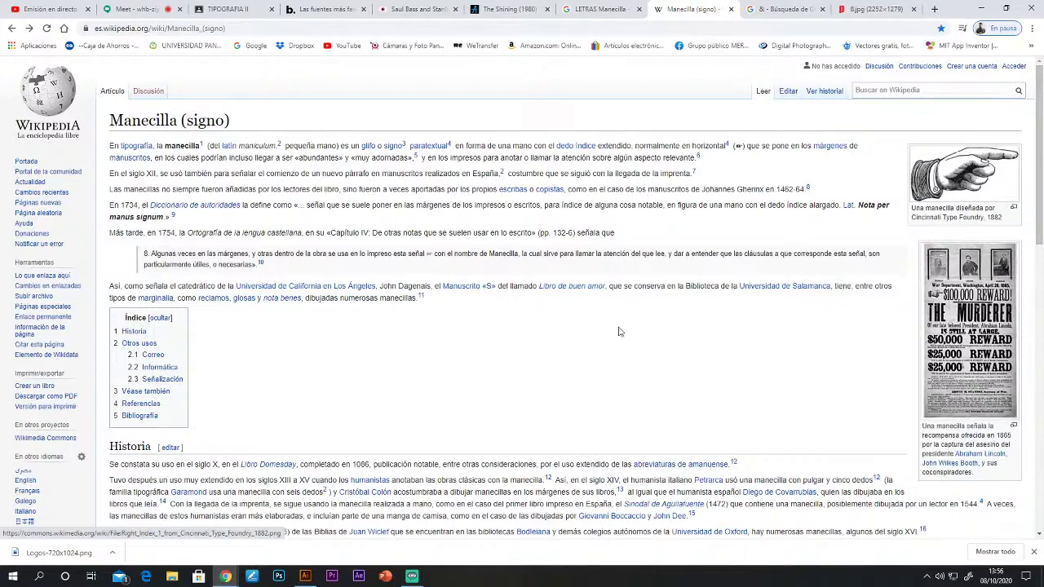
# Enlarge the 1865 reward poster from the "Manecilla (signo)" article to examine its pointing hand.
pyautogui.scroll(-3, 424, 401)
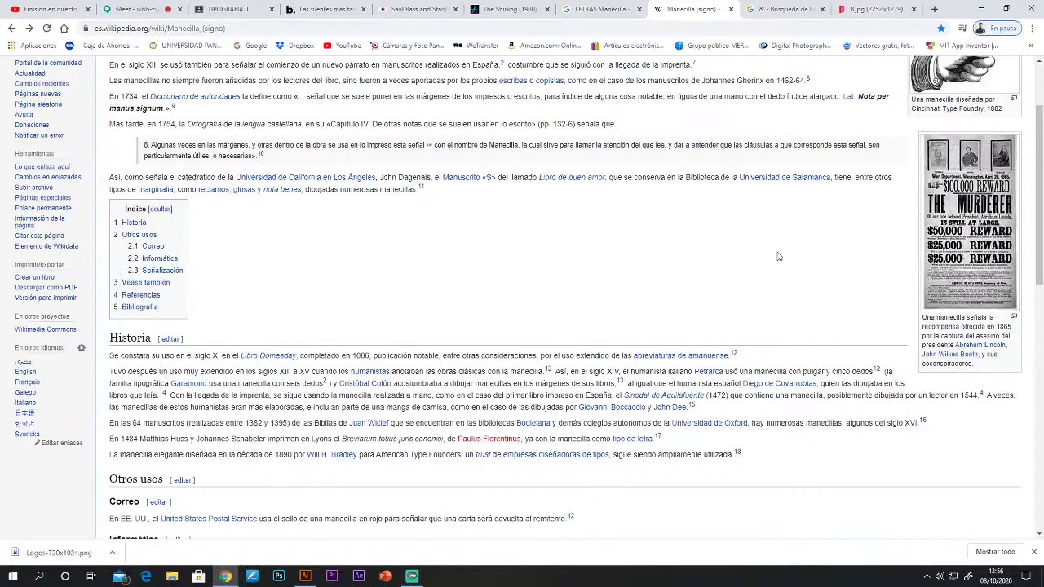
pyautogui.click(979, 163)
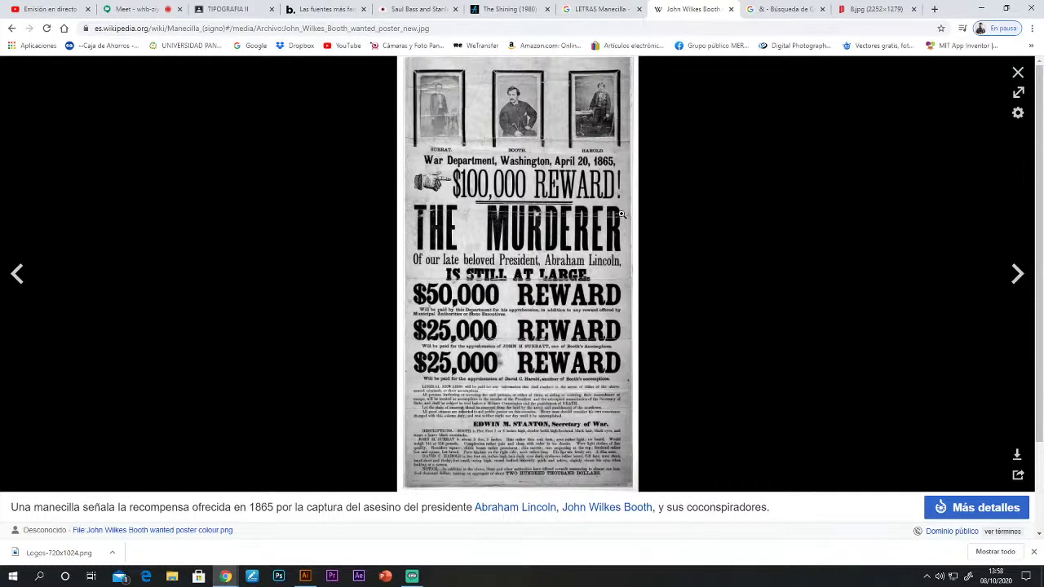
# Check the Google Meet call, look over the other open reference pages and return to the enlarged 1865 reward poster.
pyautogui.click(157, 10)
pyautogui.click(640, 329)
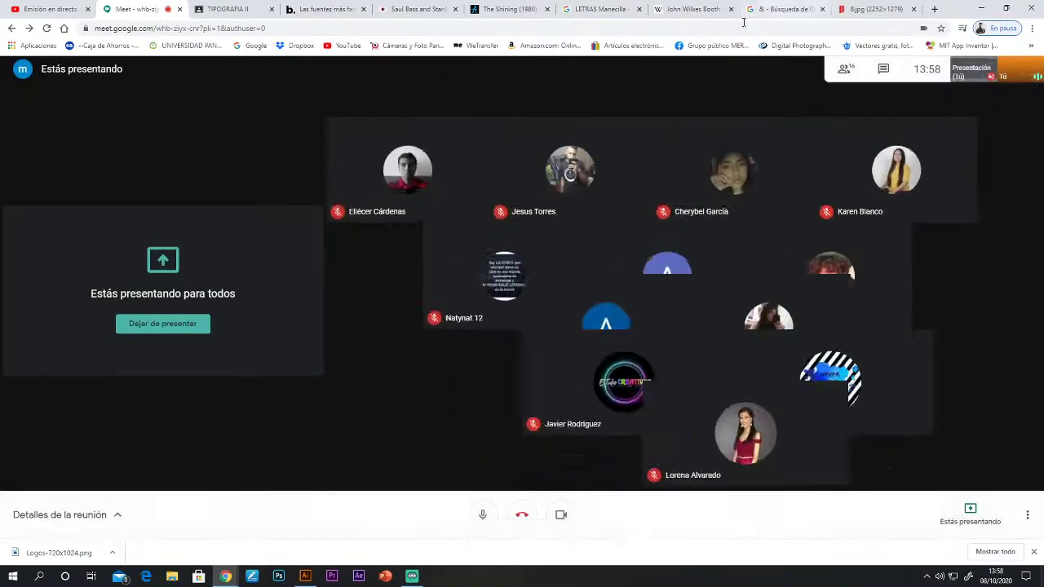
pyautogui.click(783, 9)
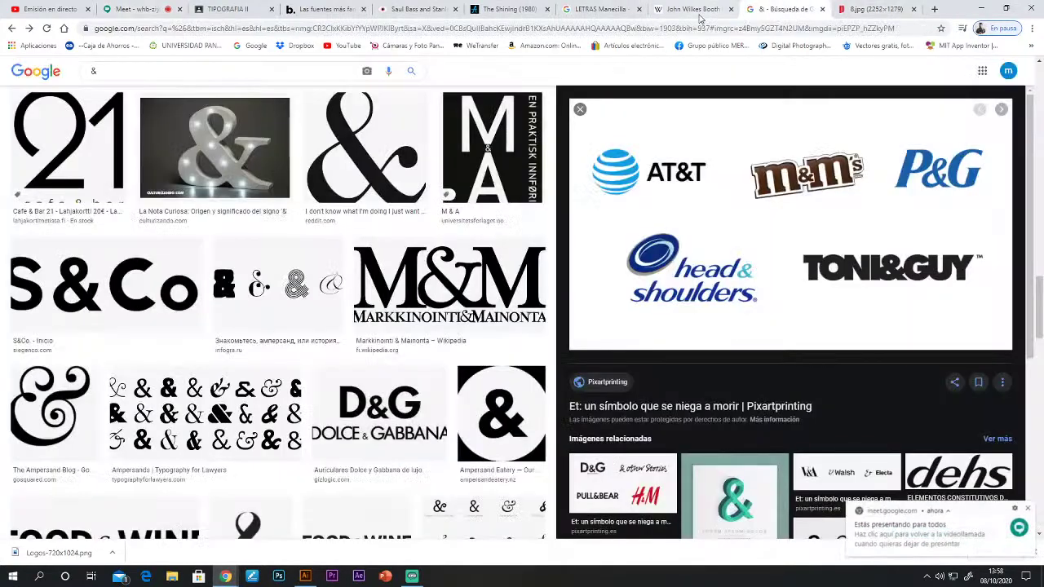
pyautogui.click(870, 10)
pyautogui.click(418, 9)
pyautogui.click(522, 9)
pyautogui.click(600, 9)
pyautogui.click(691, 9)
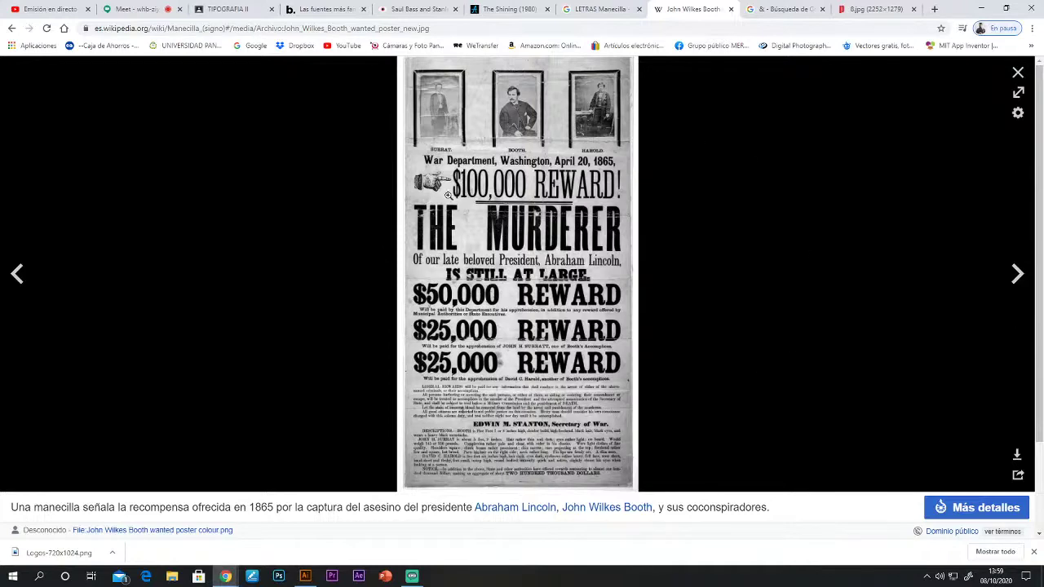
# Close the enlarged reward poster and show the image results of the "LETRAS Manecilla" search.
pyautogui.click(1018, 73)
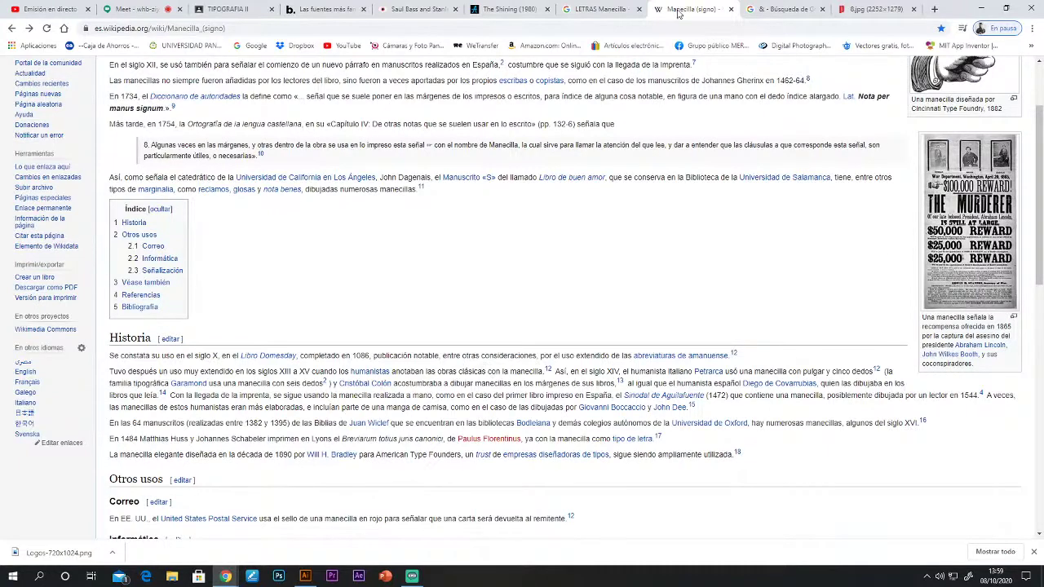
pyautogui.click(618, 10)
pyautogui.scroll(15, 163, 245)
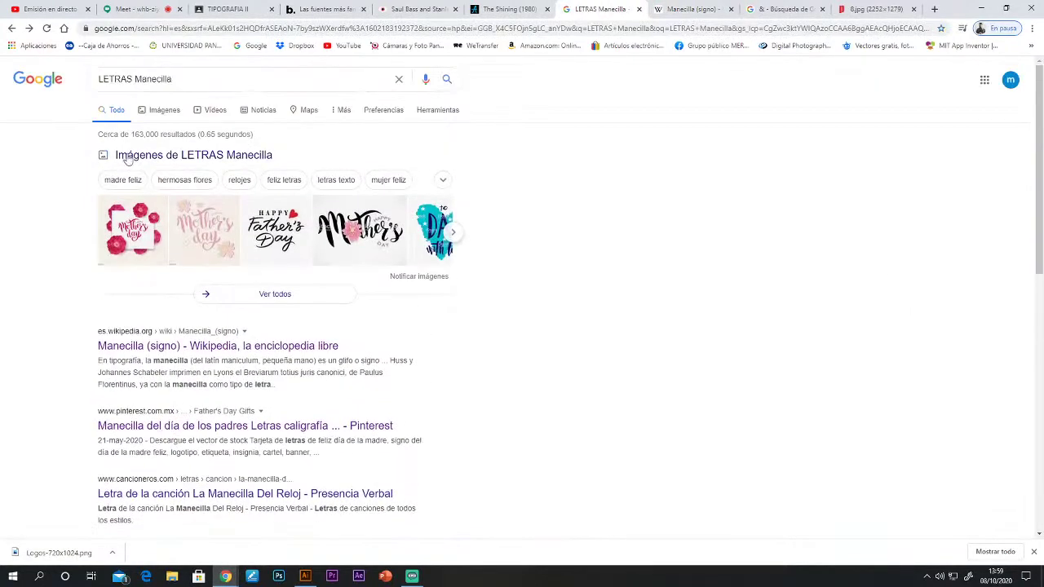
pyautogui.click(164, 111)
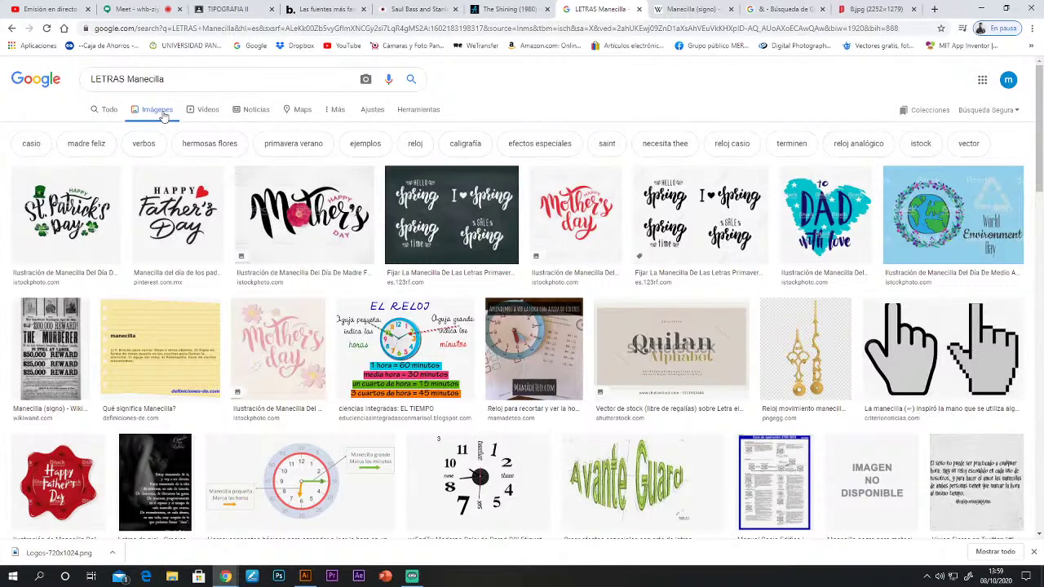
# Preview the "Happy St. Patrick's Day" and red "Happy Mother's Day" lettering images, look through the related images and close the preview.
pyautogui.click(86, 243)
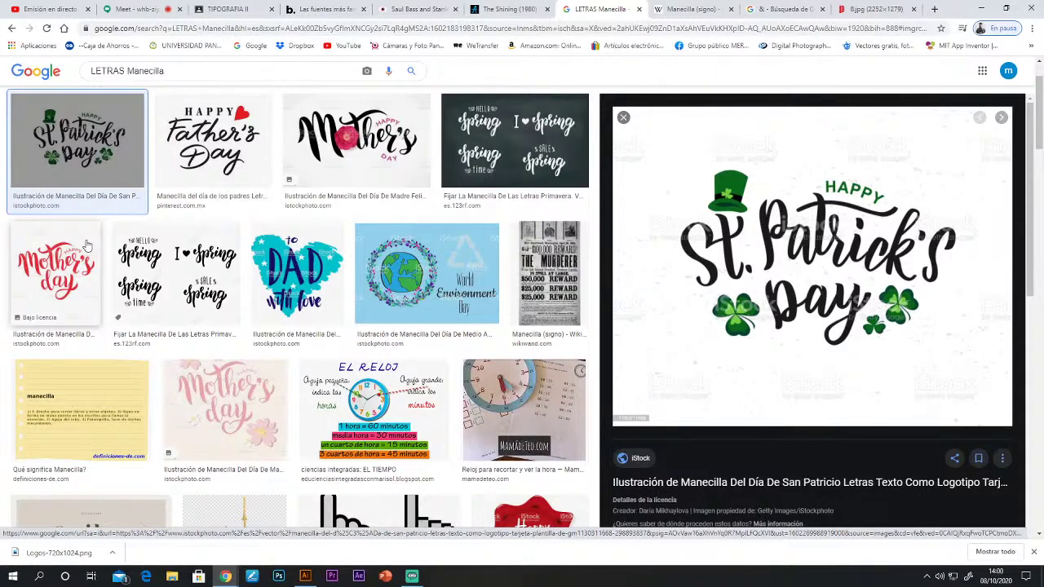
pyautogui.click(53, 275)
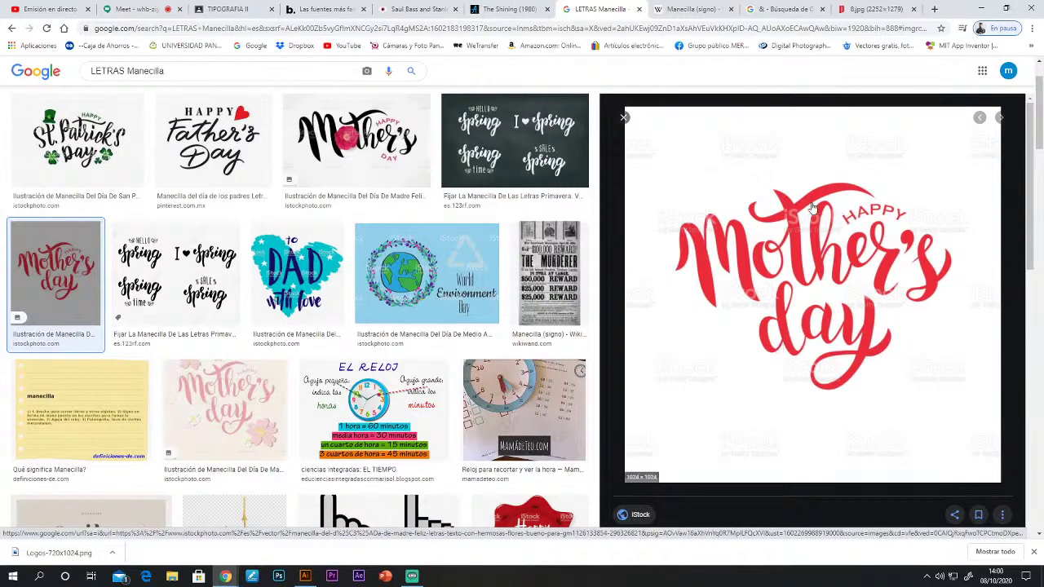
pyautogui.scroll(-1, 776, 428)
pyautogui.scroll(-3, 775, 428)
pyautogui.scroll(-4, 787, 405)
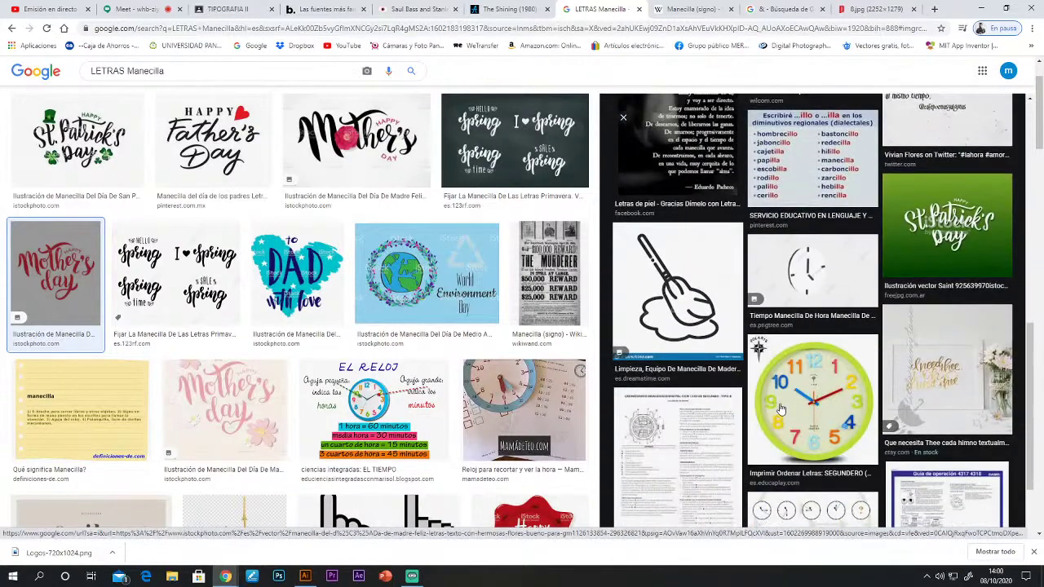
pyautogui.click(623, 118)
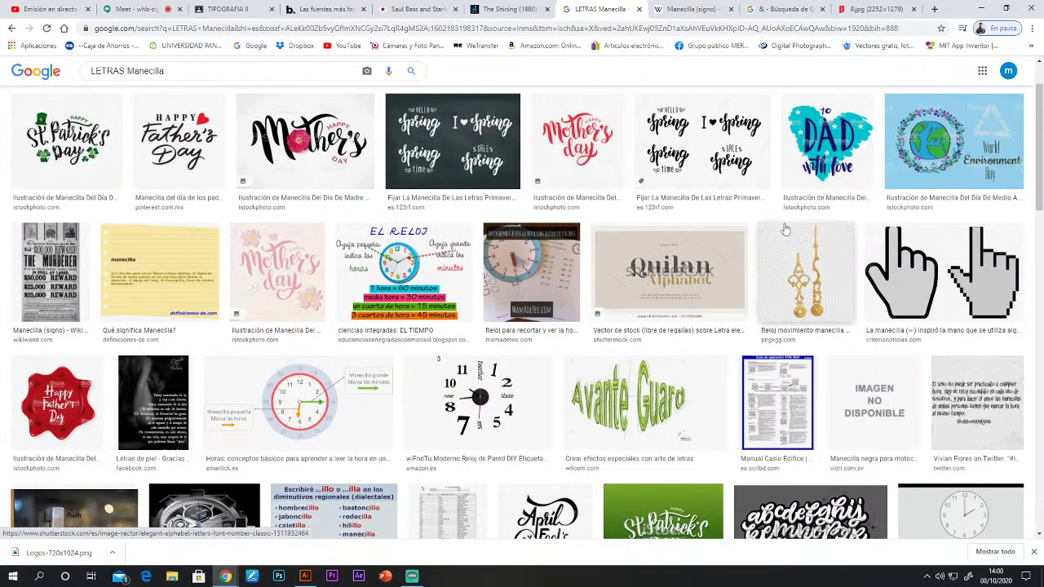
# Preview the chalkboard "Spring" lettering and the black "Happy Mother's Day" lettering with the flower, examining their joined letters and related images.
pyautogui.click(447, 135)
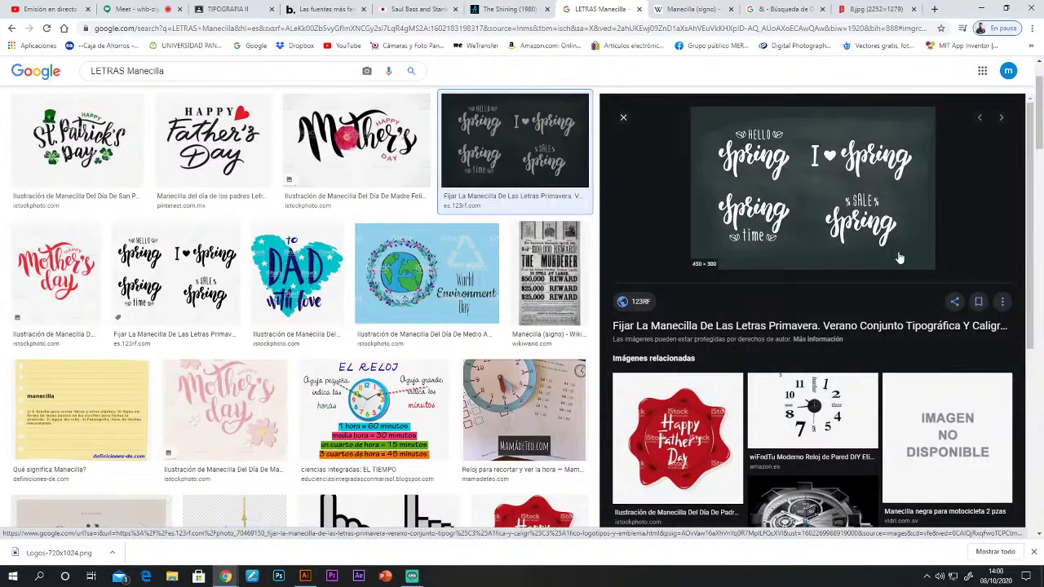
pyautogui.scroll(-3, 917, 227)
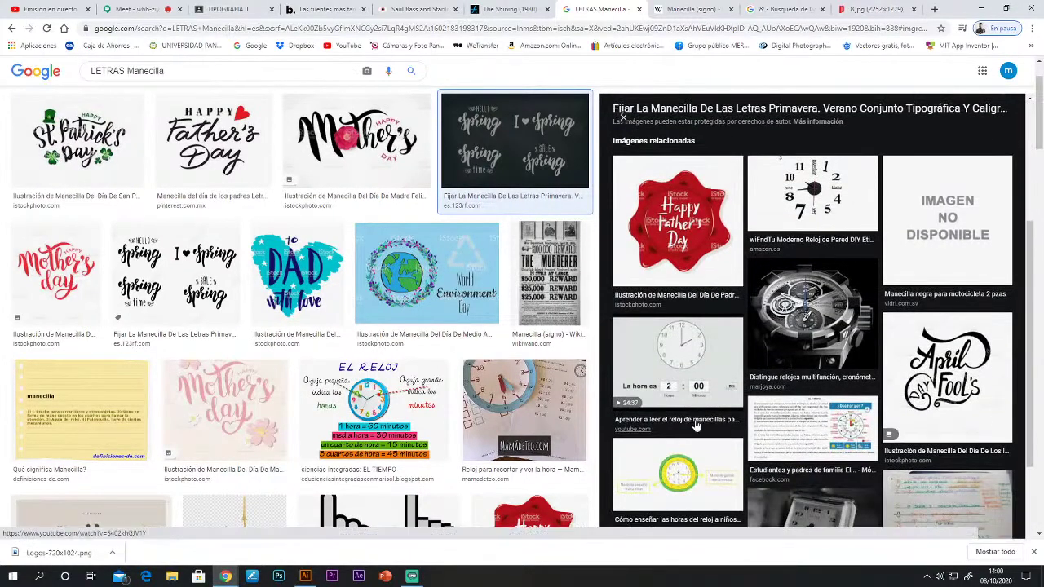
pyautogui.scroll(-1, 699, 424)
pyautogui.scroll(1, 359, 245)
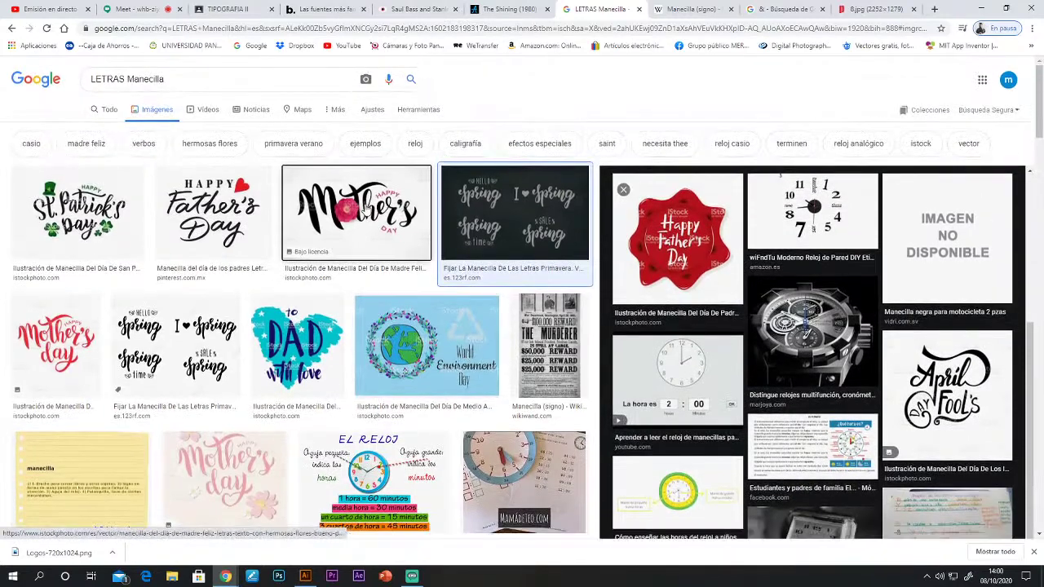
pyautogui.click(365, 212)
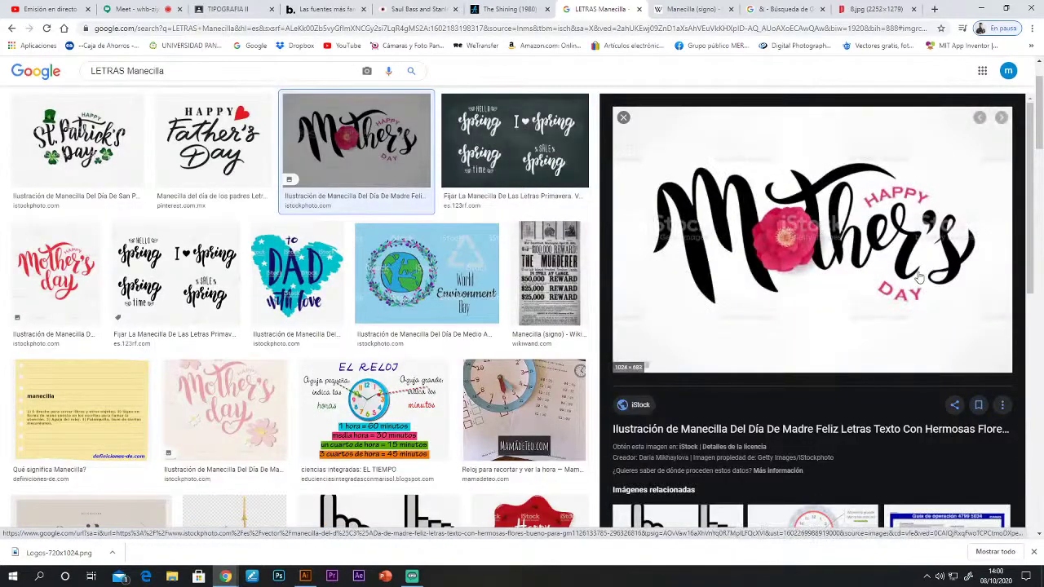
pyautogui.scroll(-3, 736, 367)
pyautogui.scroll(3, 736, 366)
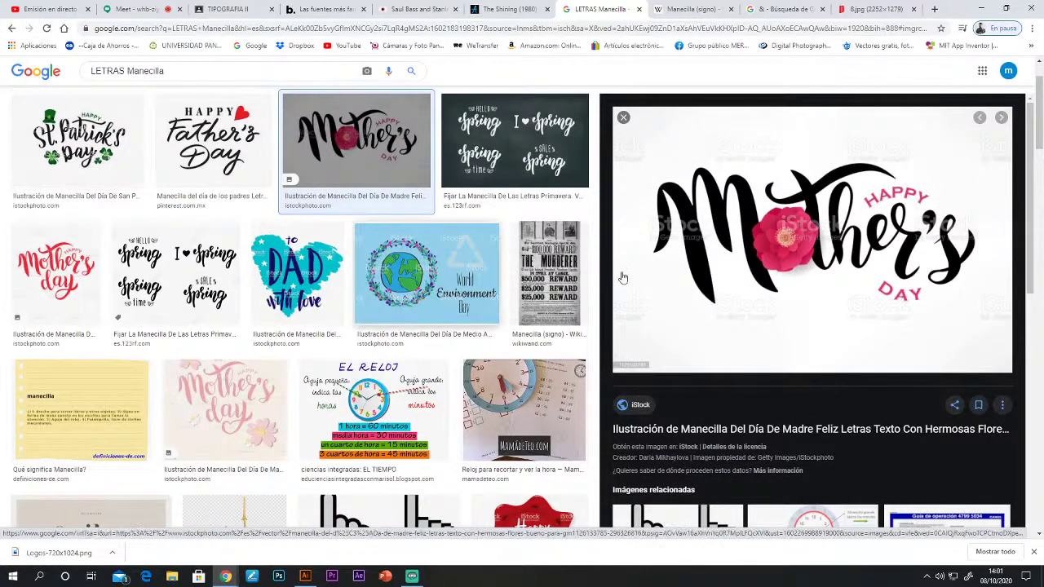
pyautogui.scroll(-6, 890, 312)
pyautogui.scroll(5, 890, 313)
# Preview the "Happy Father's Day" lettering and its related "Feliz Día del Padre" image to examine their swashes.
pyautogui.click(82, 141)
pyautogui.click(214, 140)
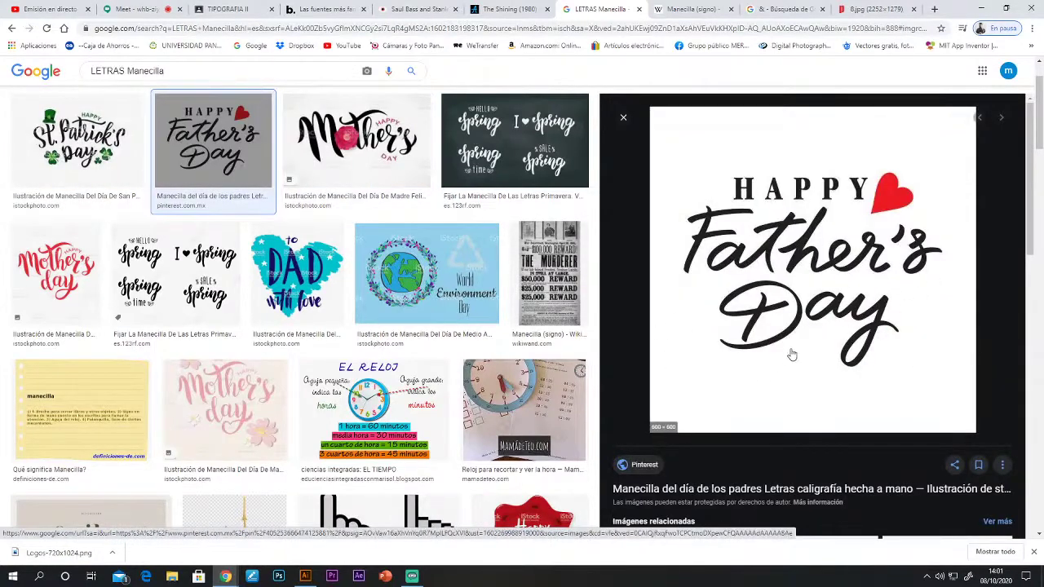
pyautogui.scroll(-3, 833, 378)
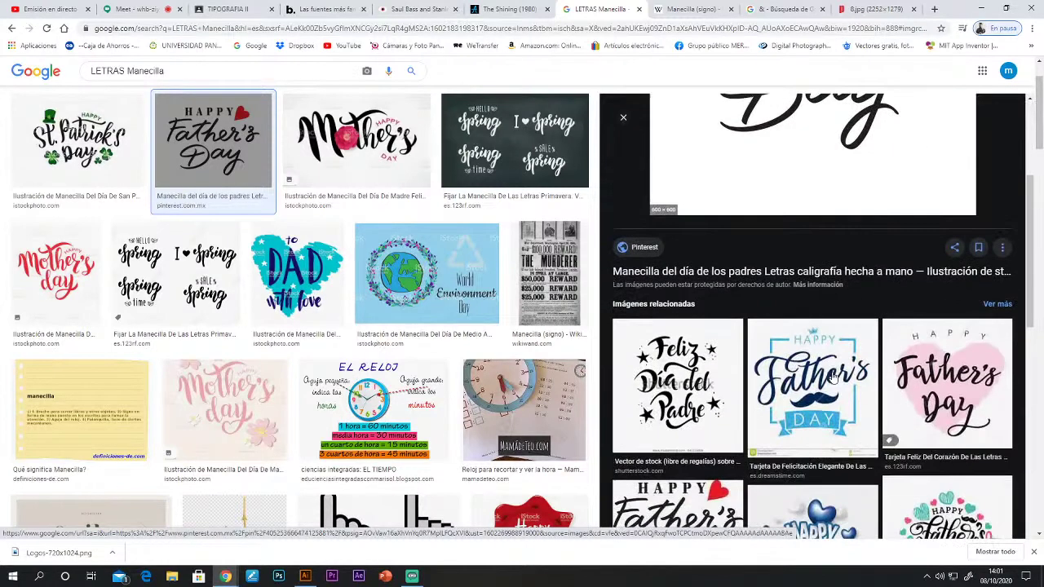
pyautogui.click(677, 404)
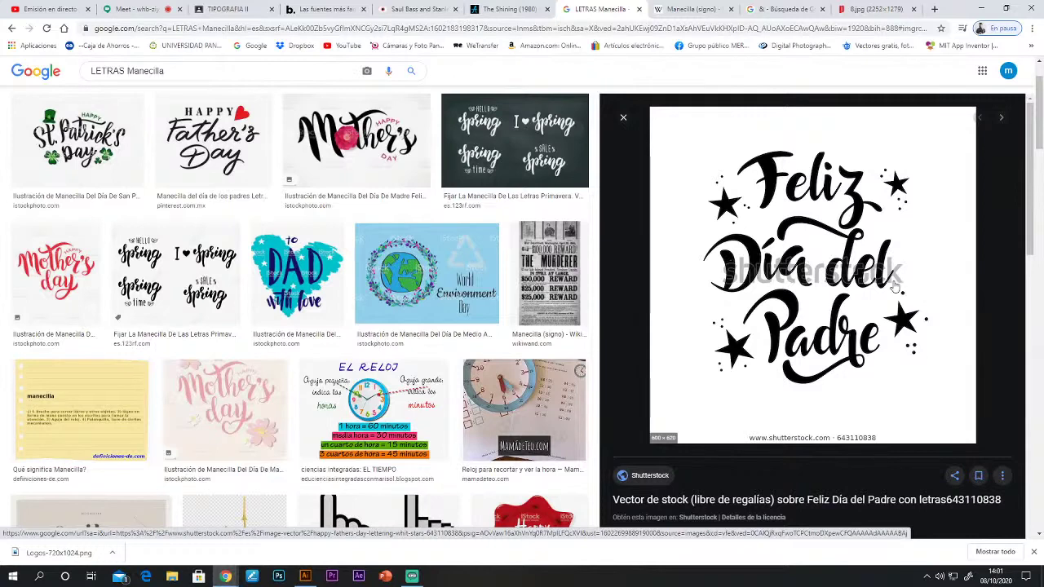
# Switch to Illustrator and add a second artboard of the same size directly below the ampersand logo artboard.
pyautogui.click(305, 577)
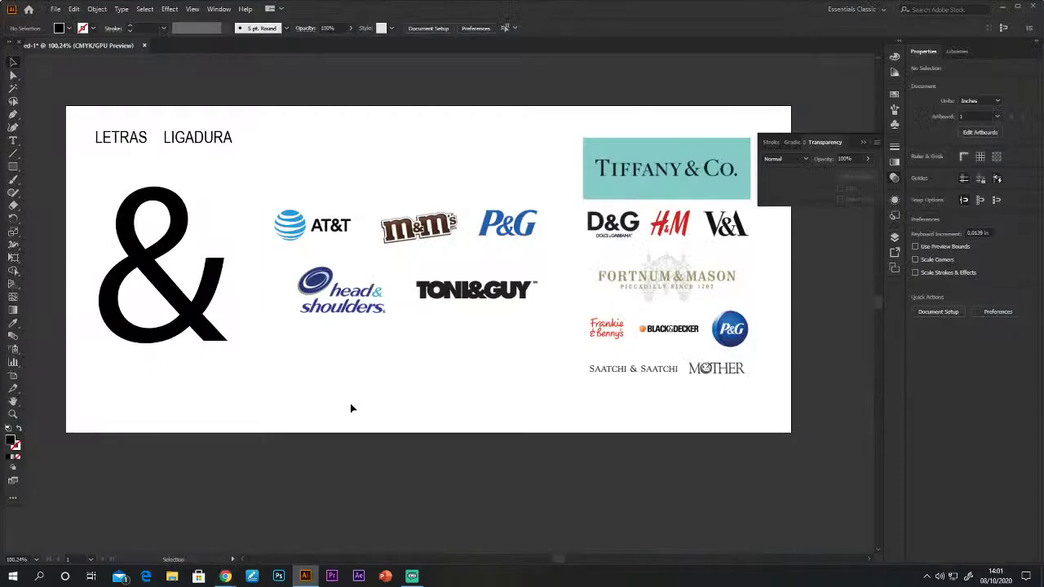
pyautogui.hotkey('ctrl', '1')
pyautogui.press('h')
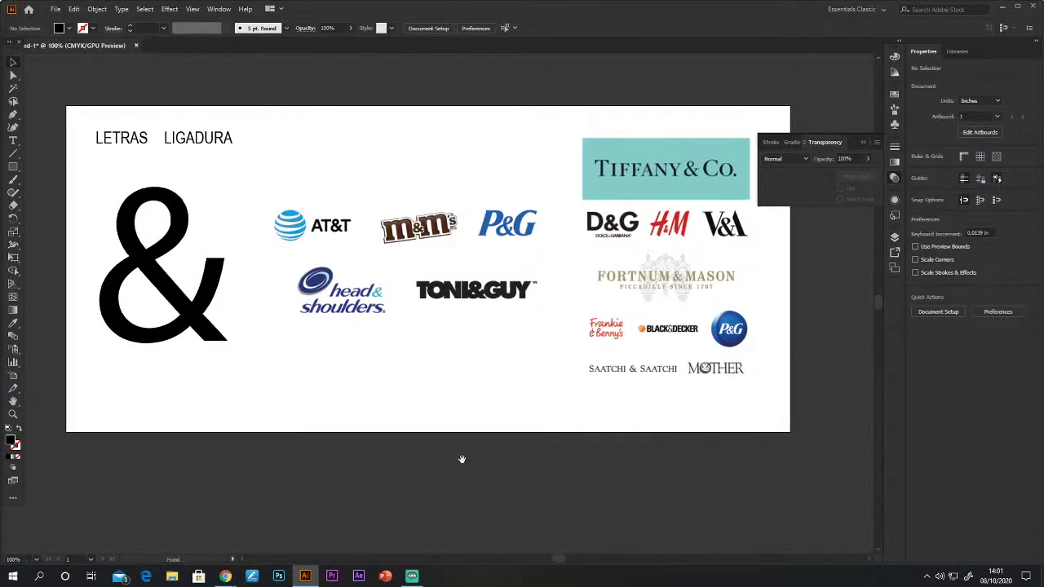
pyautogui.hotkey('ctrl', '-')
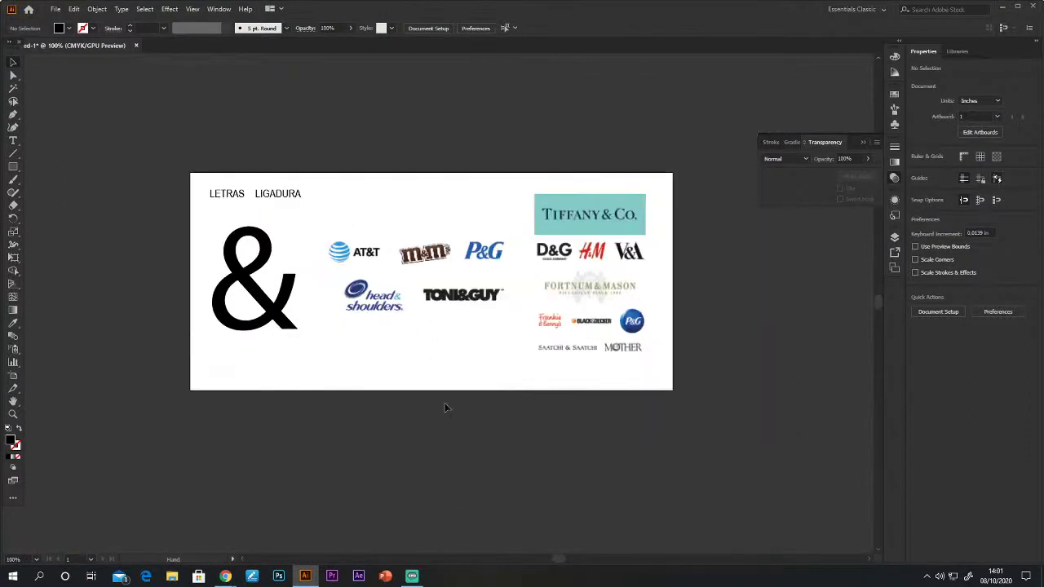
pyautogui.moveTo(361, 252); pyautogui.dragTo(347, 175)
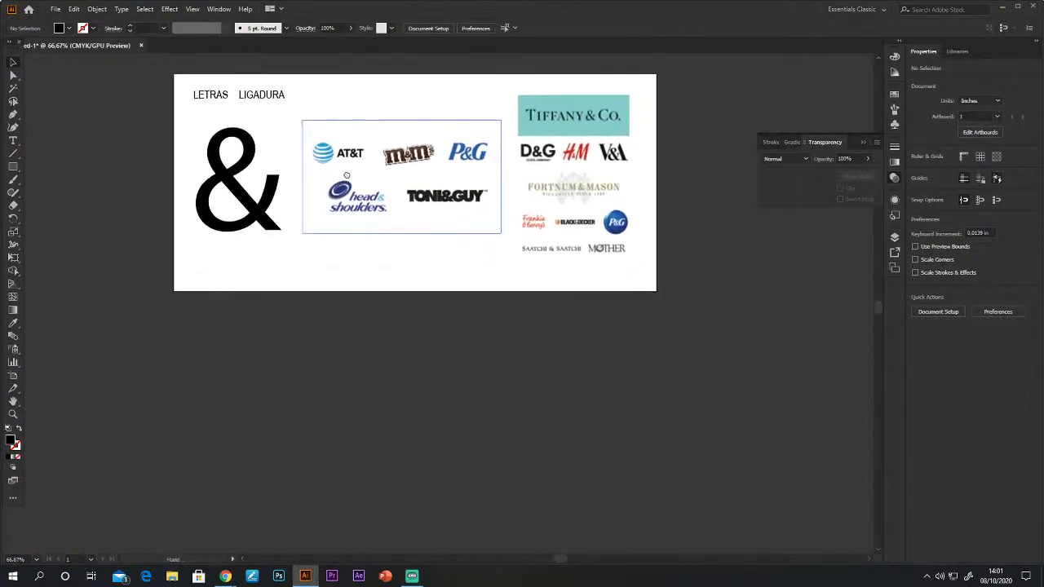
pyautogui.click(13, 375)
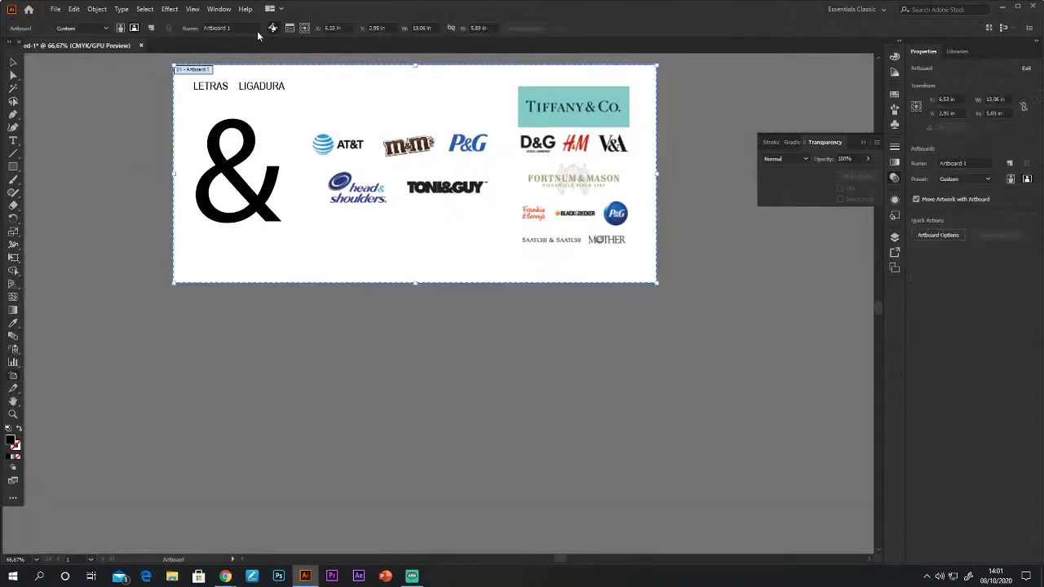
pyautogui.click(151, 28)
pyautogui.moveTo(446, 323); pyautogui.dragTo(466, 296)
pyautogui.click(14, 62)
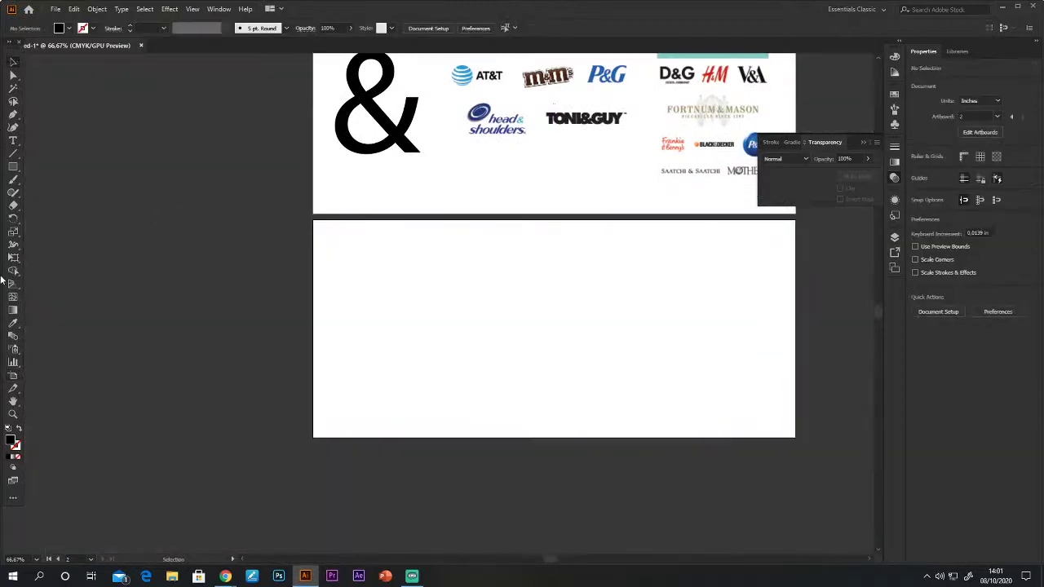
# Place the letter F as point text on the new artboard and scale it up to about 152 pt.
pyautogui.click(13, 140)
pyautogui.click(465, 300)
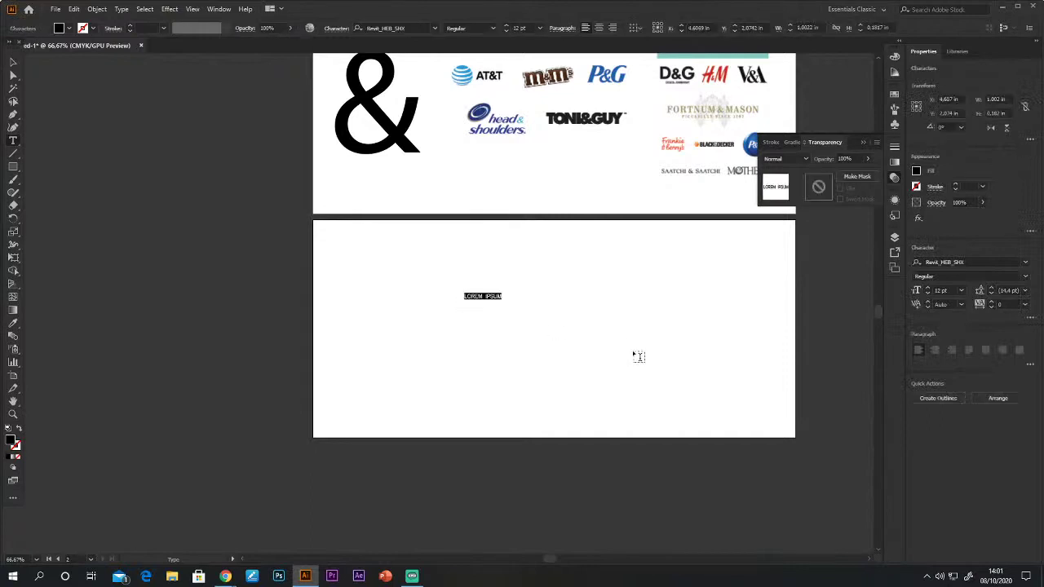
pyautogui.write('F')
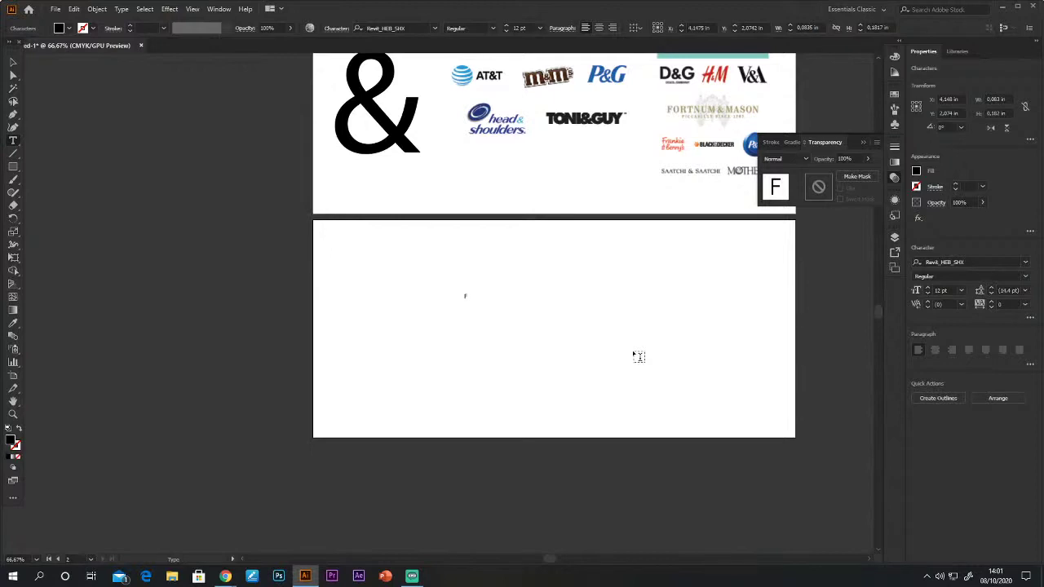
pyautogui.click(12, 65)
pyautogui.moveTo(471, 300); pyautogui.dragTo(505, 377)
pyautogui.moveTo(485, 342); pyautogui.dragTo(465, 322)
# Extend the large F into the word "FELIZ".
pyautogui.click(14, 141)
pyautogui.click(492, 321)
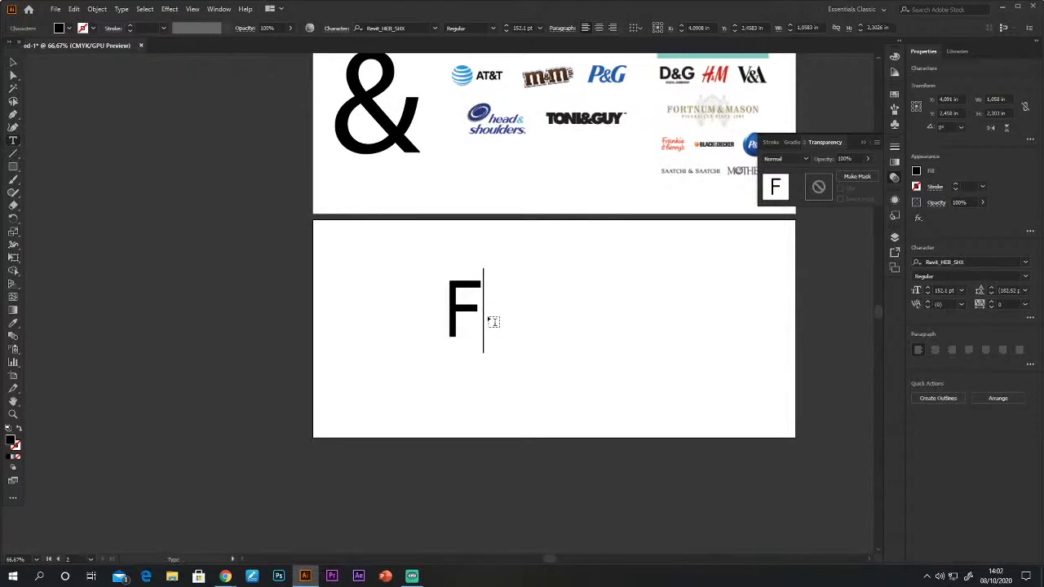
pyautogui.write('ELIZ')
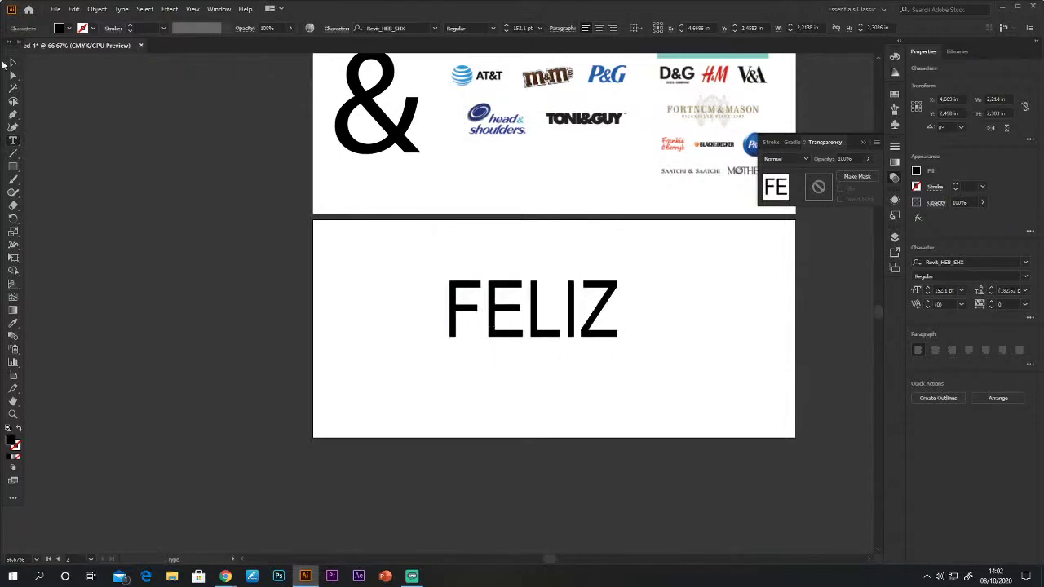
pyautogui.press('Escape')
# Duplicate the FELIZ text so one copy sits above the other, and replace the lower copy with "ANIVERSARIO".
pyautogui.moveTo(540, 323)
pyautogui.mouseDown()
pyautogui.moveTo(552, 268)
pyautogui.moveTo(550, 341)
pyautogui.mouseUp()
pyautogui.click(15, 141)
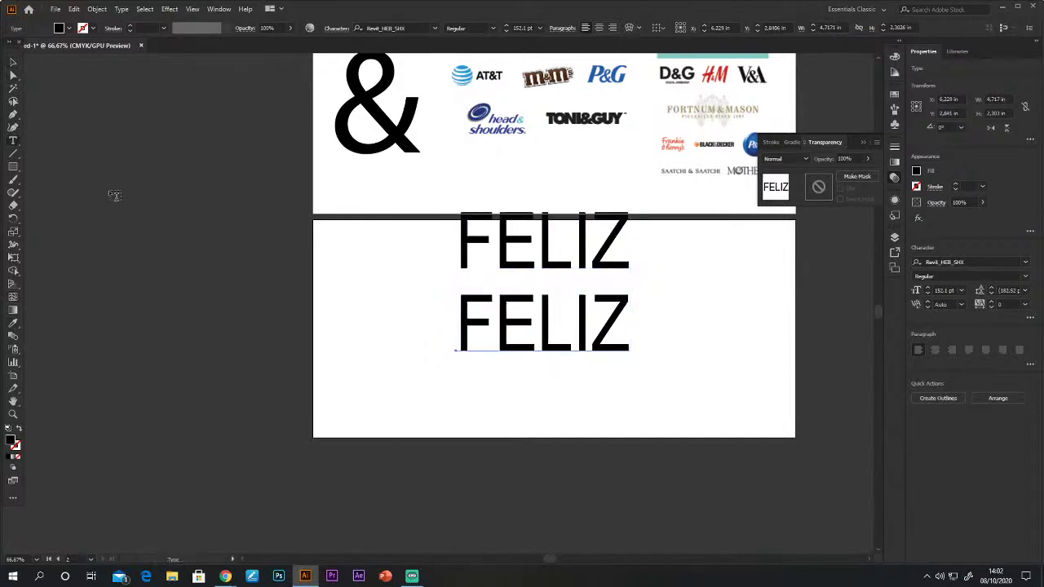
pyautogui.doubleClick(463, 315)
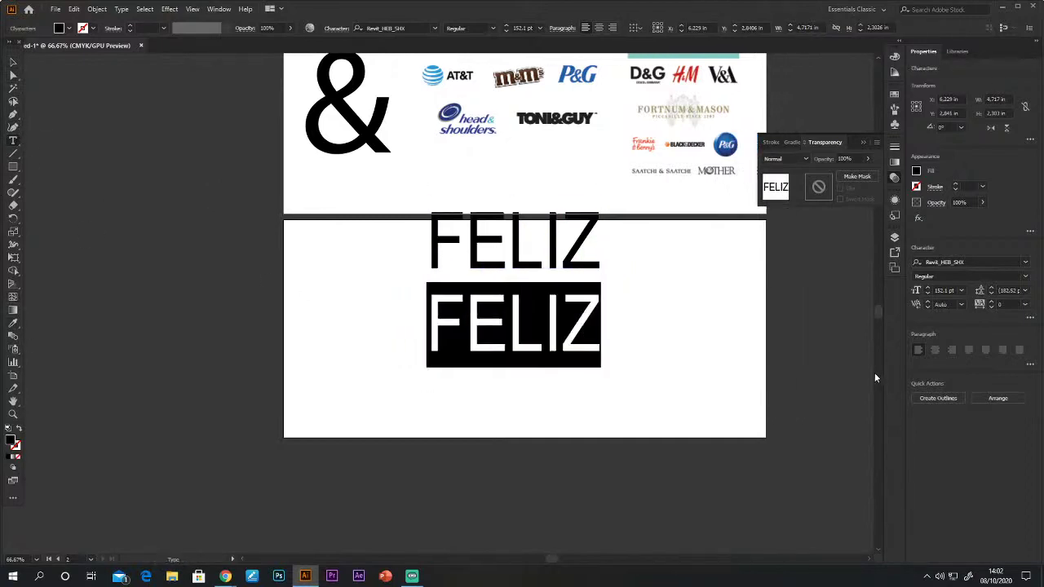
pyautogui.write('AN')
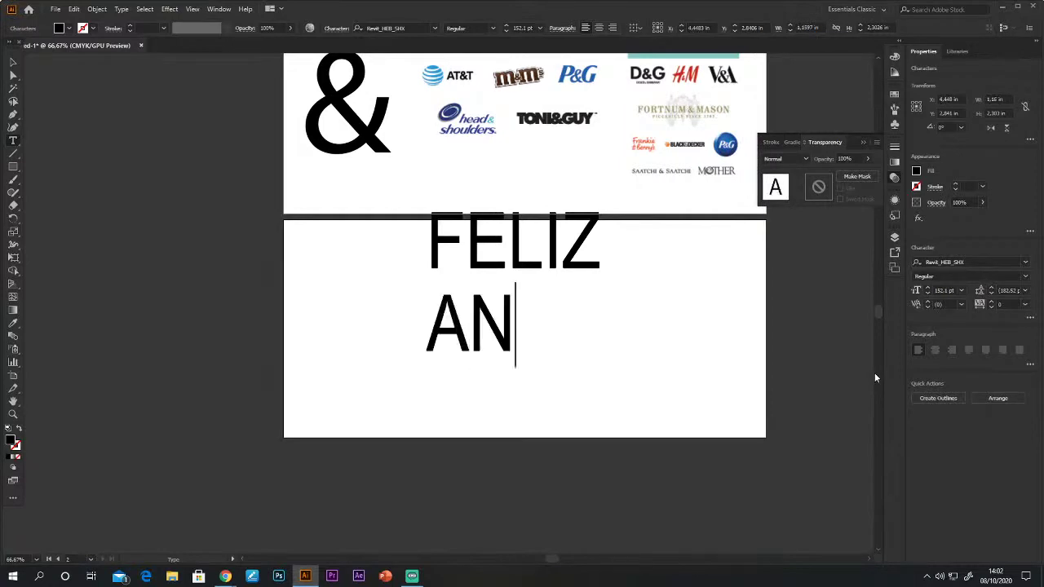
pyautogui.write('IVERSARIO')
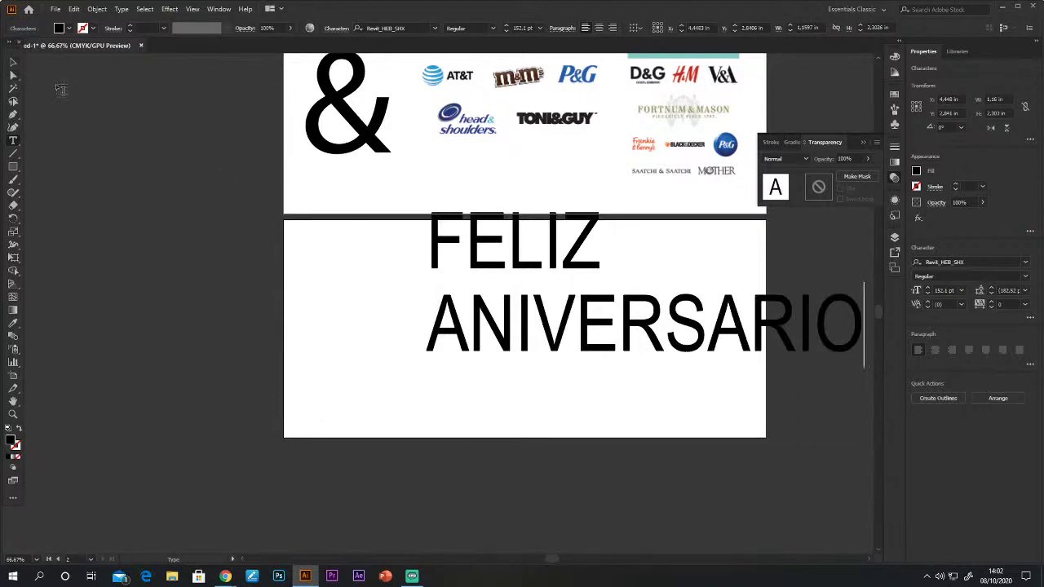
pyautogui.press('Escape')
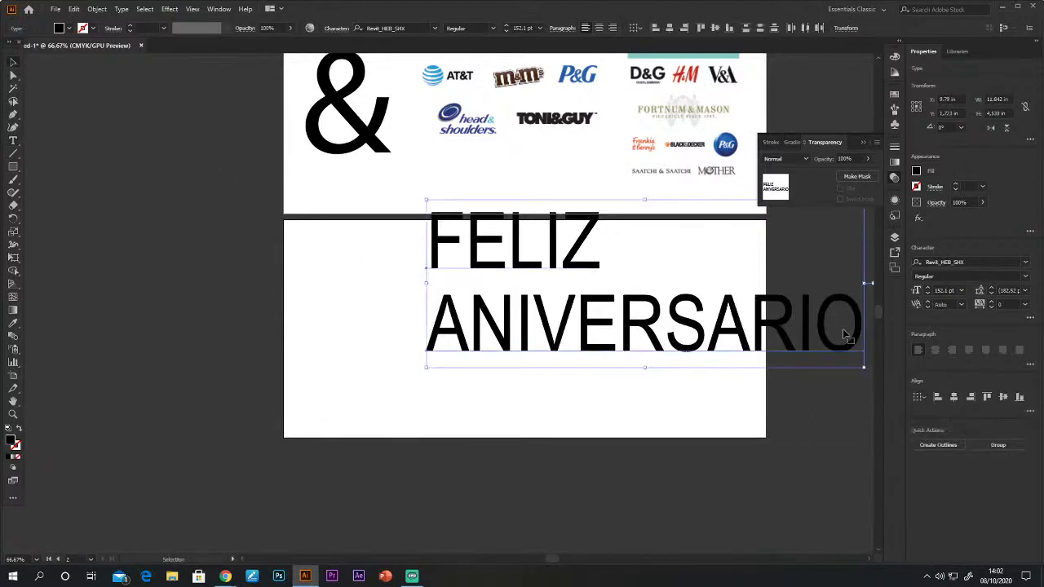
# Scale FELIZ and ANIVERSARIO together down to about 79 pt and move them inside the upper half of the second artboard.
pyautogui.moveTo(863, 367); pyautogui.dragTo(683, 300)
pyautogui.moveTo(543, 268); pyautogui.dragTo(513, 302)
pyautogui.click(343, 241)
# Browse the installed fonts for the selected FELIZ and ANIVERSARIO texts and apply She Always Walk Alone Demo to both.
pyautogui.click(413, 256)
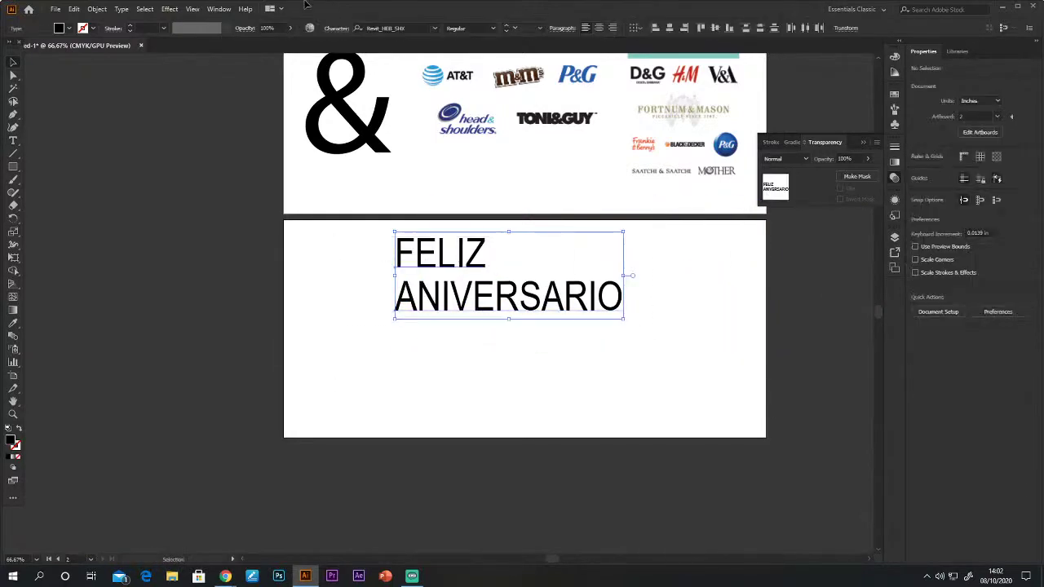
pyautogui.click(389, 28)
pyautogui.press('Down')
pyautogui.press('Down')
pyautogui.press('Down')
pyautogui.press('Down')
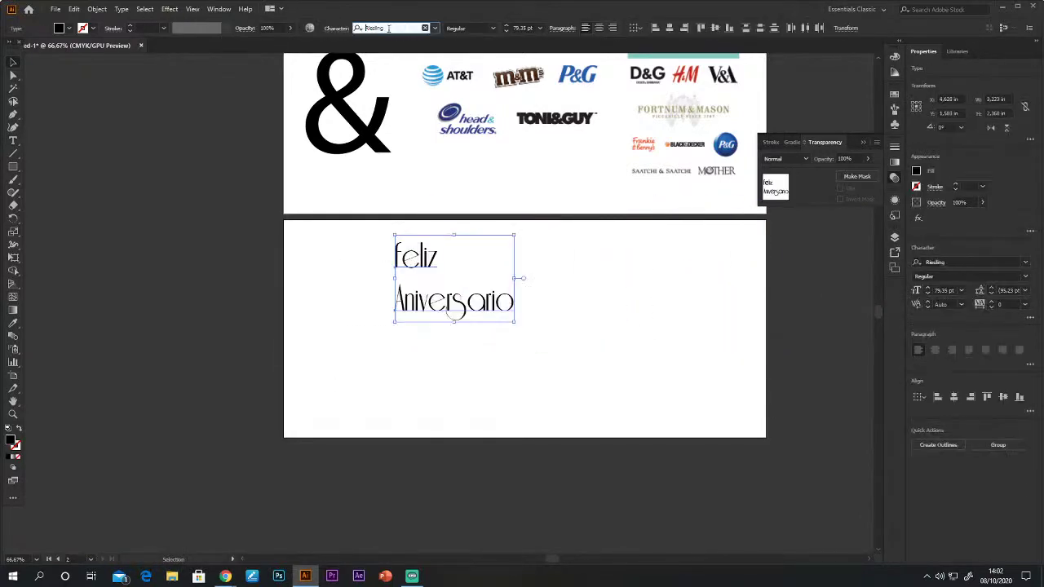
pyautogui.press('Down')
pyautogui.press('Down')
pyautogui.press('Down')
pyautogui.press('Down')
pyautogui.press('Down')
pyautogui.press('Down')
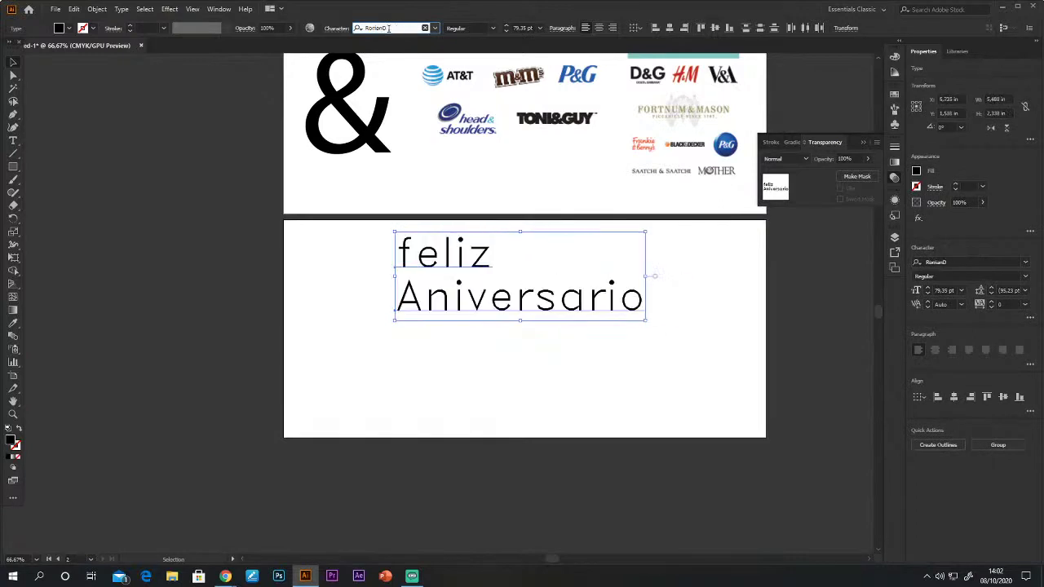
pyautogui.press('Down')
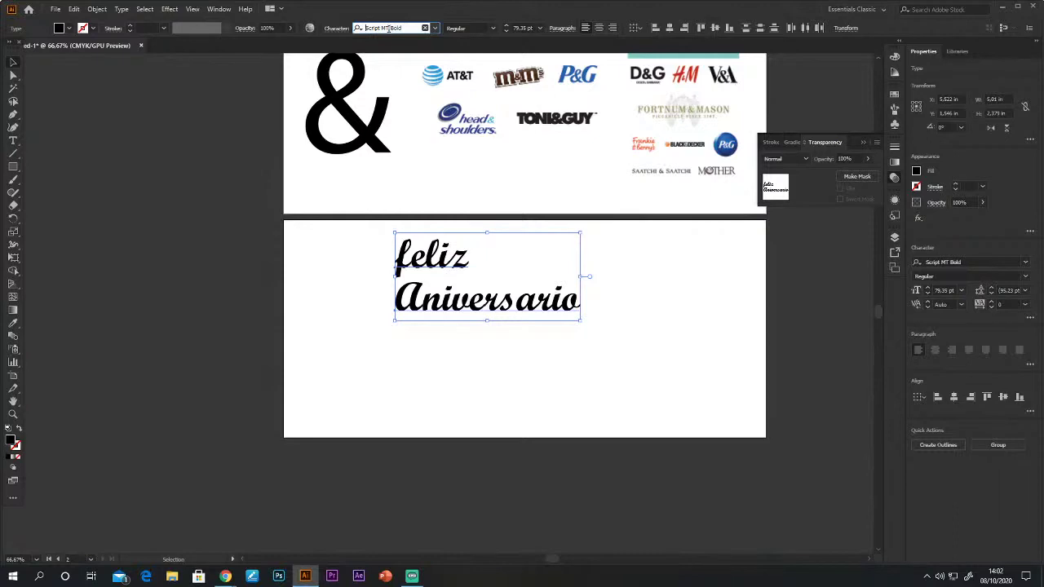
pyautogui.press('Down')
pyautogui.press('Down')
pyautogui.press('Down')
pyautogui.press('Down')
pyautogui.press('Down')
pyautogui.press('Down')
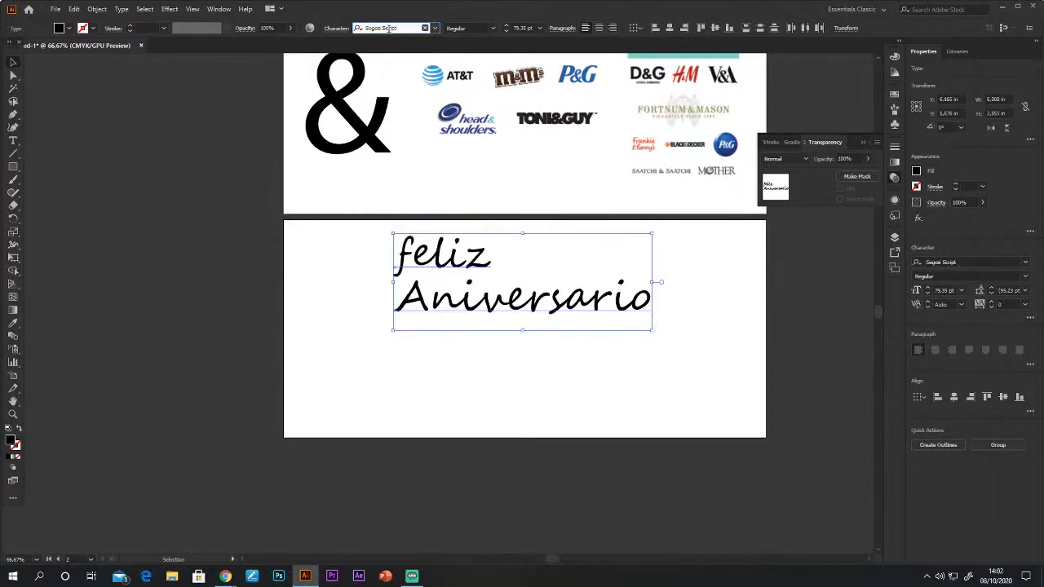
pyautogui.press('Down')
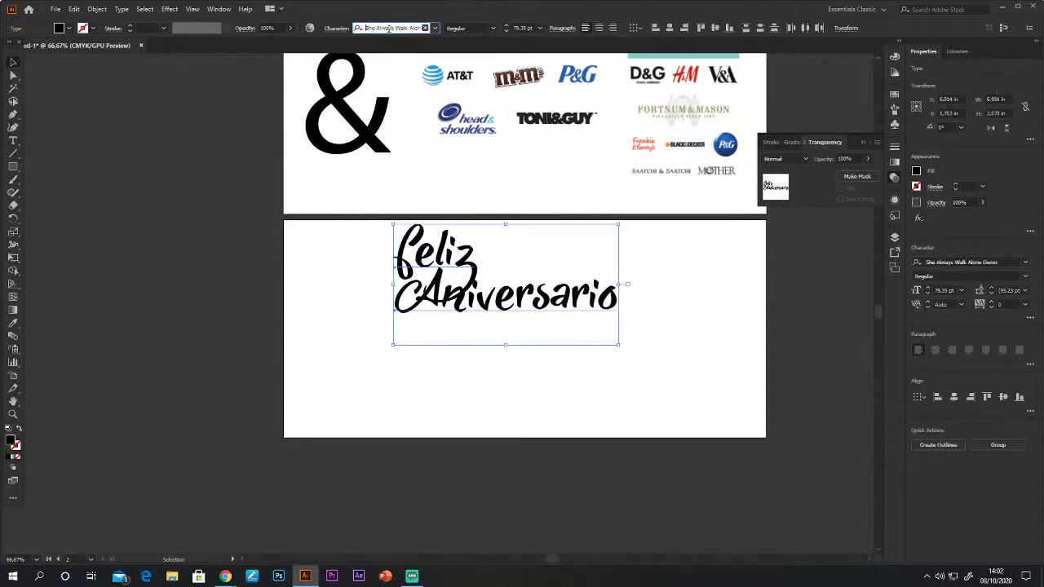
pyautogui.click(527, 404)
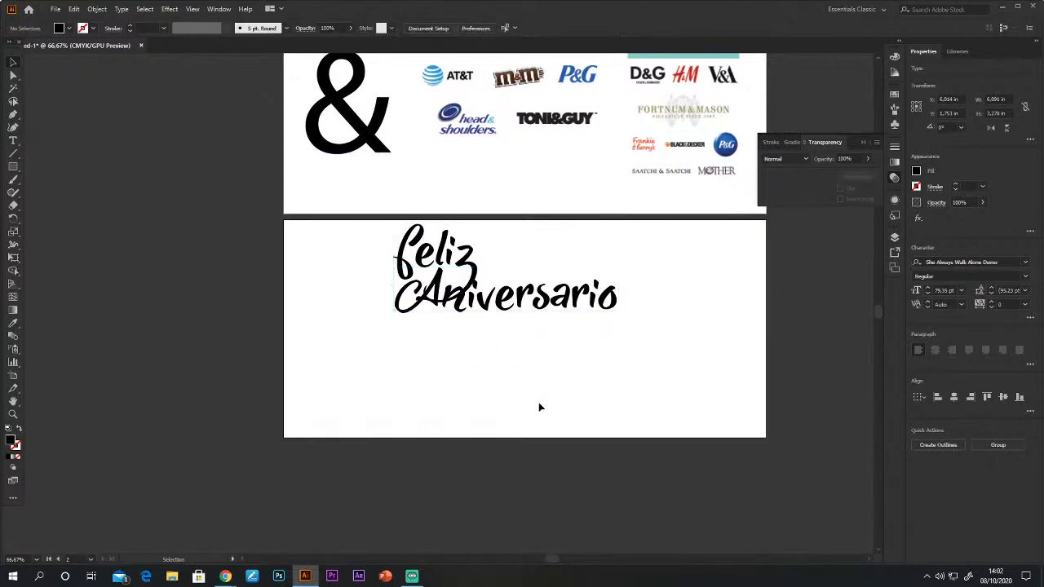
# Center Feliz above Aniversario, enlarge Feliz to about 115 pt, and lower Aniversario to make room beneath it.
pyautogui.moveTo(499, 296); pyautogui.dragTo(482, 324)
pyautogui.moveTo(449, 256); pyautogui.dragTo(502, 259)
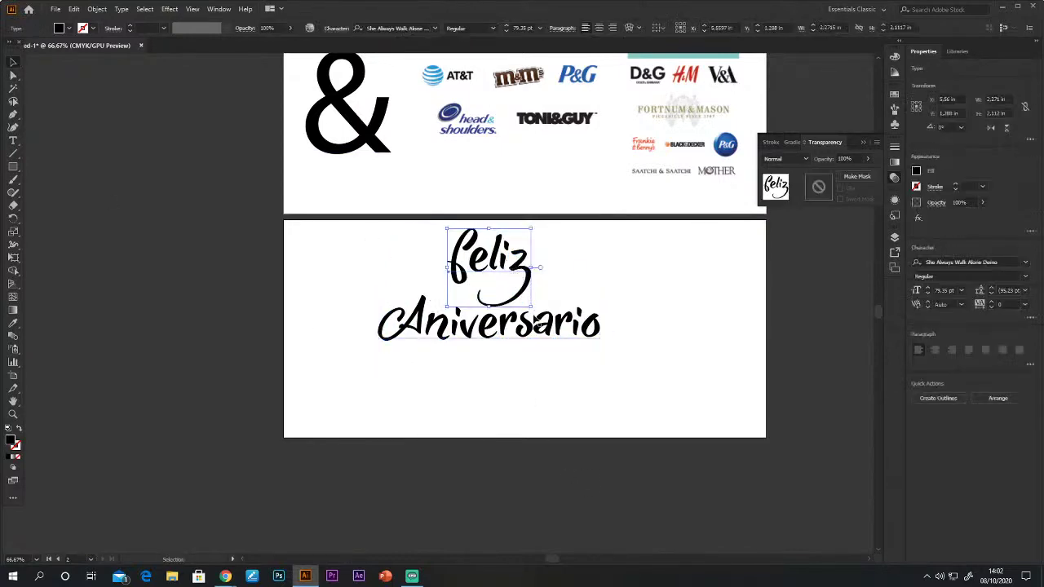
pyautogui.moveTo(532, 306); pyautogui.dragTo(569, 343)
pyautogui.moveTo(489, 325); pyautogui.dragTo(495, 373)
pyautogui.click(526, 411)
# Warp Feliz with a horizontal Arc, using a bend of -17% and a horizontal distortion of -38%.
pyautogui.click(461, 291)
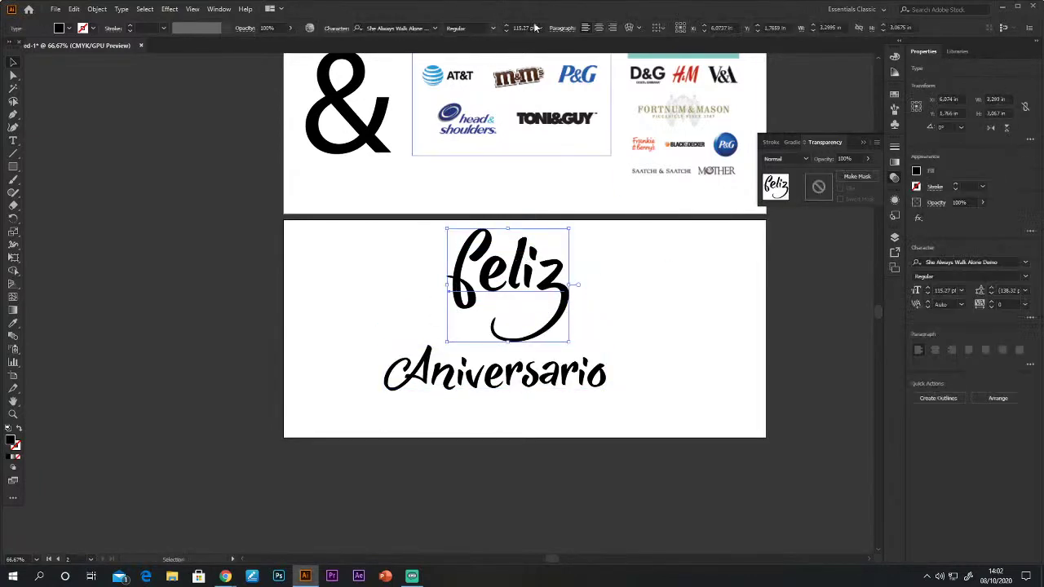
pyautogui.click(633, 28)
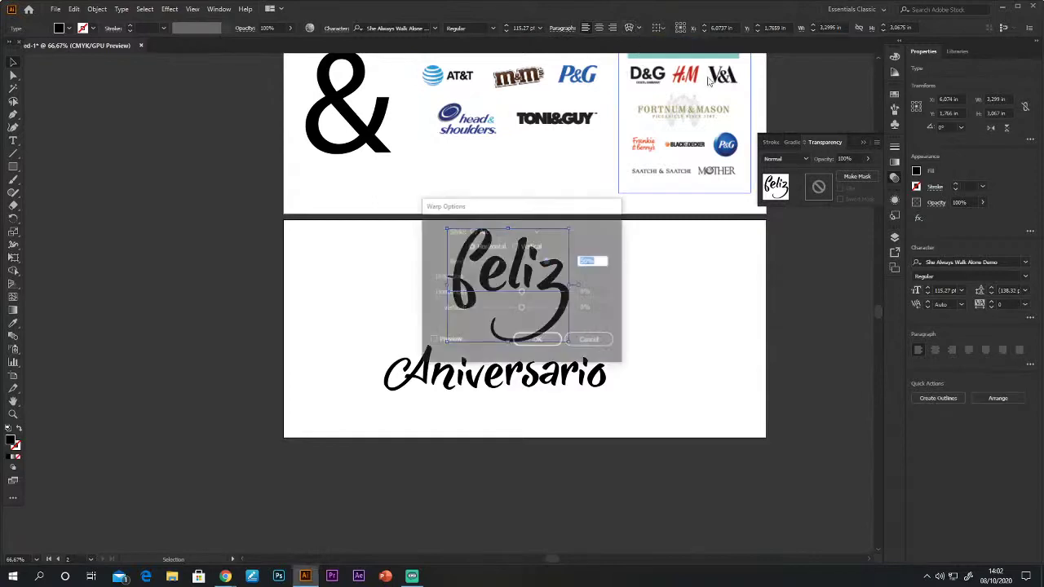
pyautogui.moveTo(495, 206); pyautogui.dragTo(699, 154)
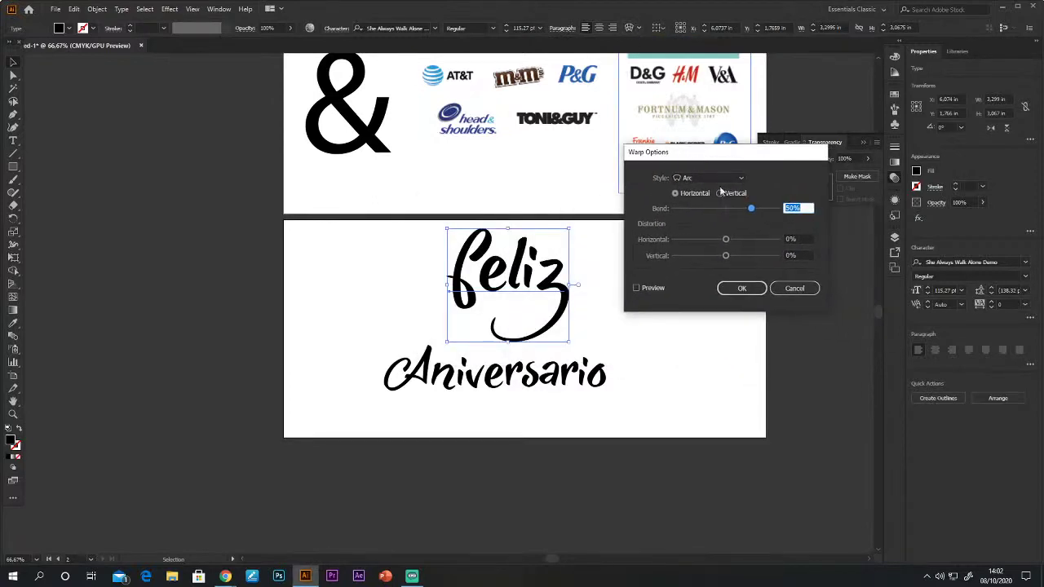
pyautogui.moveTo(750, 210); pyautogui.dragTo(717, 211)
pyautogui.click(636, 288)
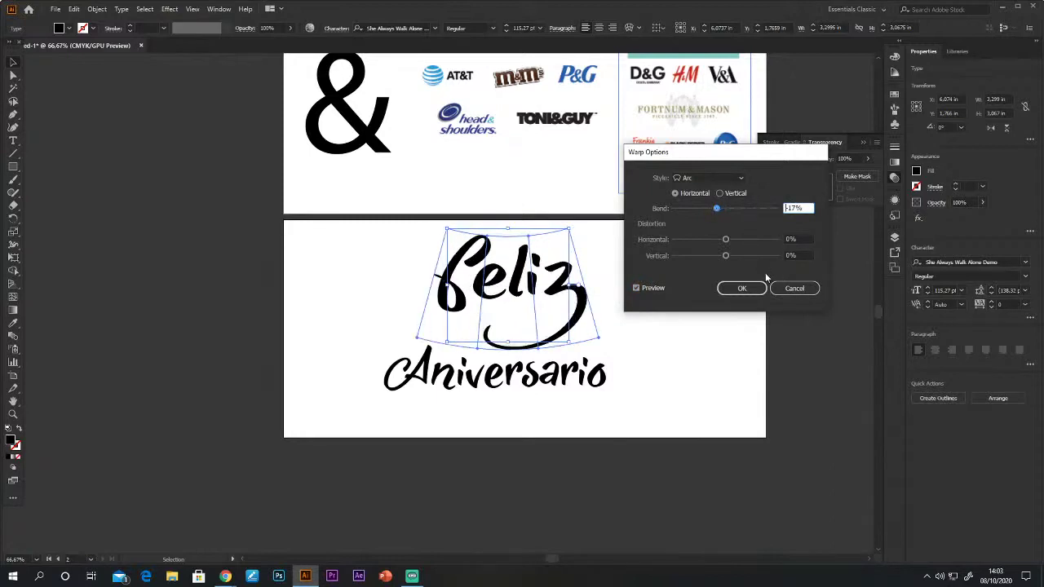
pyautogui.click(743, 291)
pyautogui.moveTo(726, 239); pyautogui.dragTo(707, 242)
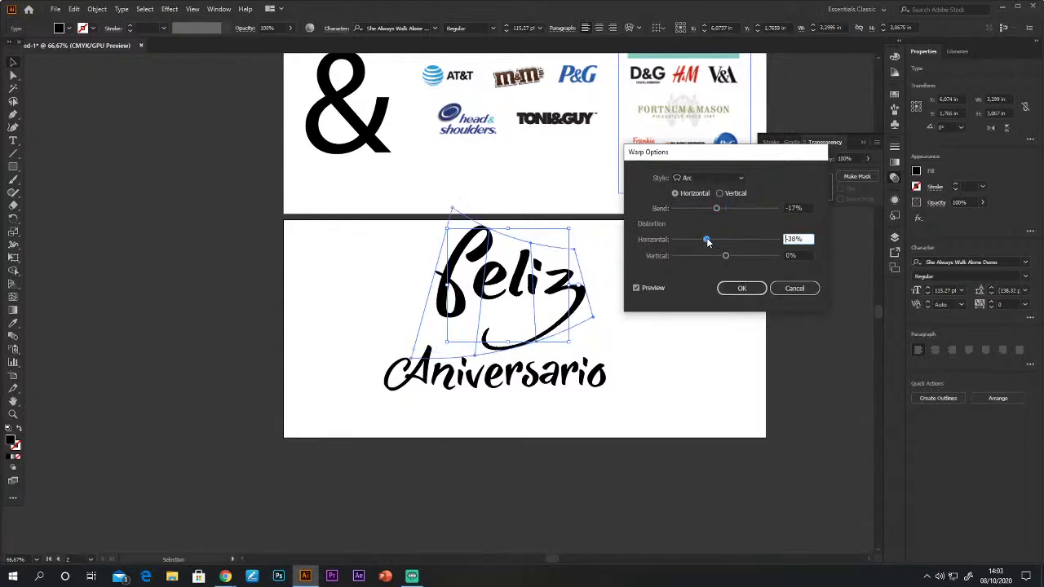
pyautogui.click(734, 287)
pyautogui.click(233, 214)
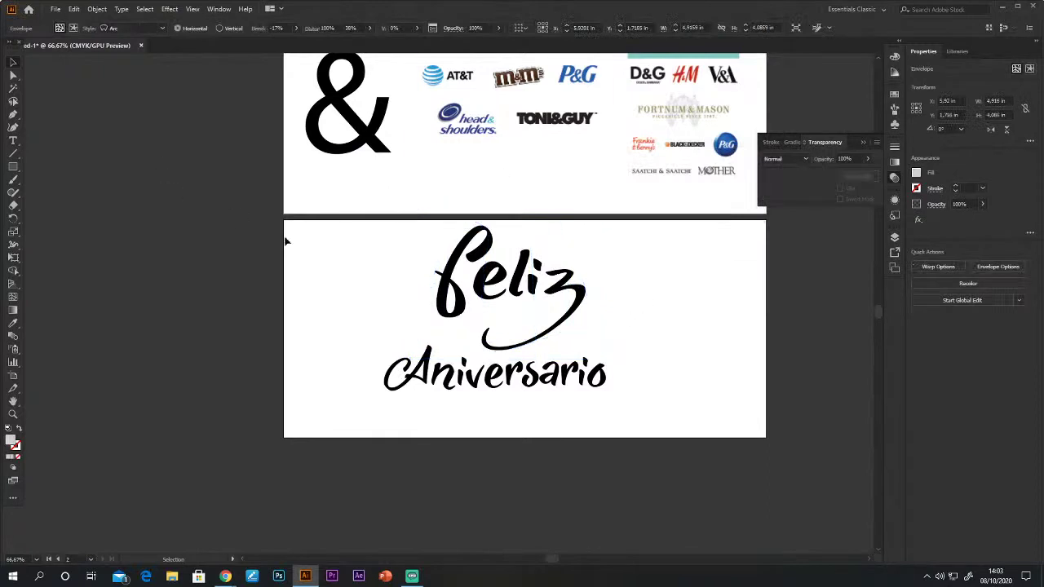
# Move Aniversario up under Feliz's tail and warp it with a horizontal Arc of about -24% bend, 1% horizontal and 2% vertical distortion.
pyautogui.moveTo(519, 385); pyautogui.dragTo(532, 367)
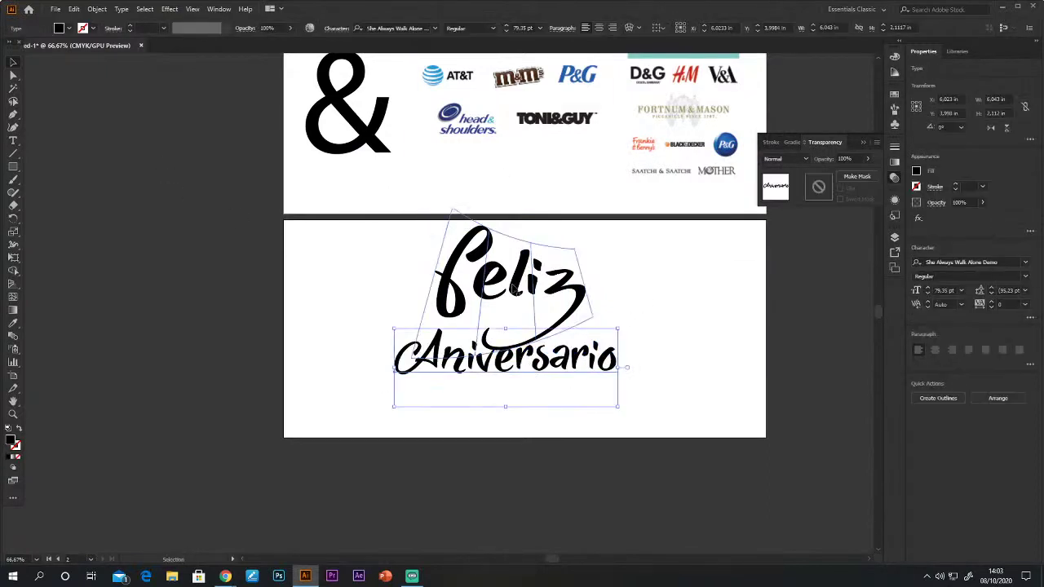
pyautogui.click(629, 27)
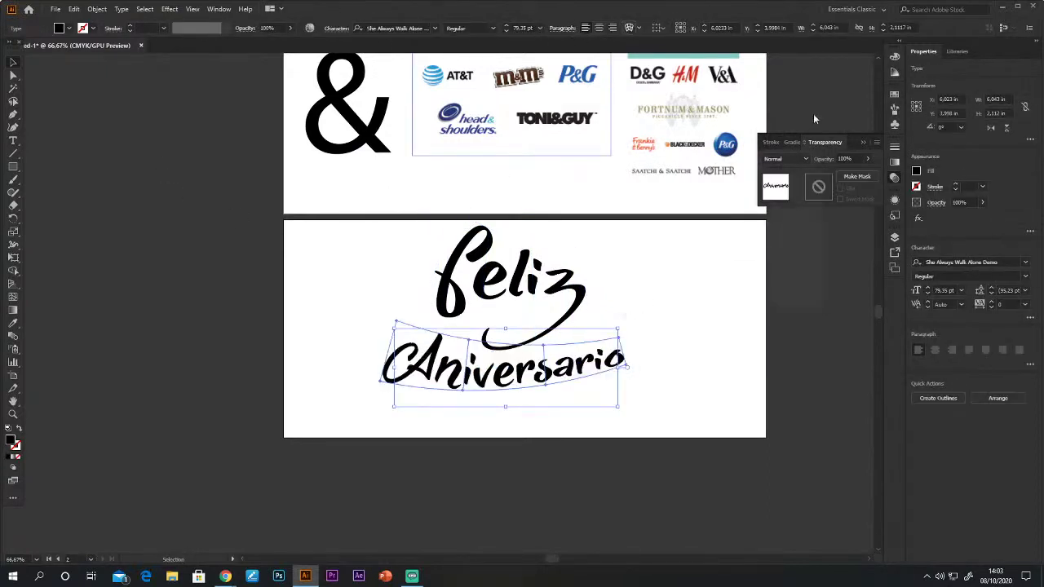
pyautogui.moveTo(725, 256); pyautogui.dragTo(713, 212)
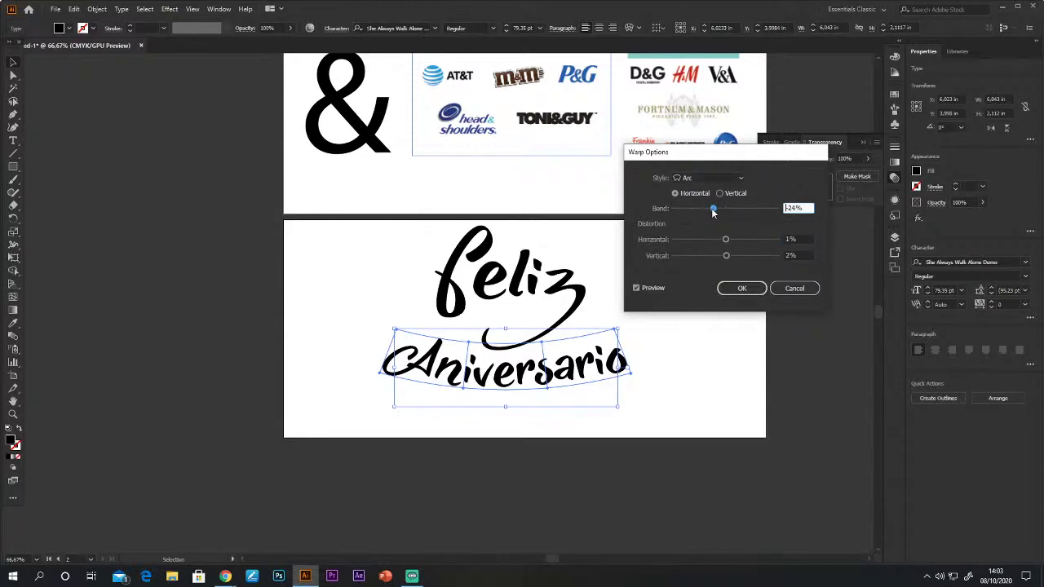
pyautogui.click(742, 292)
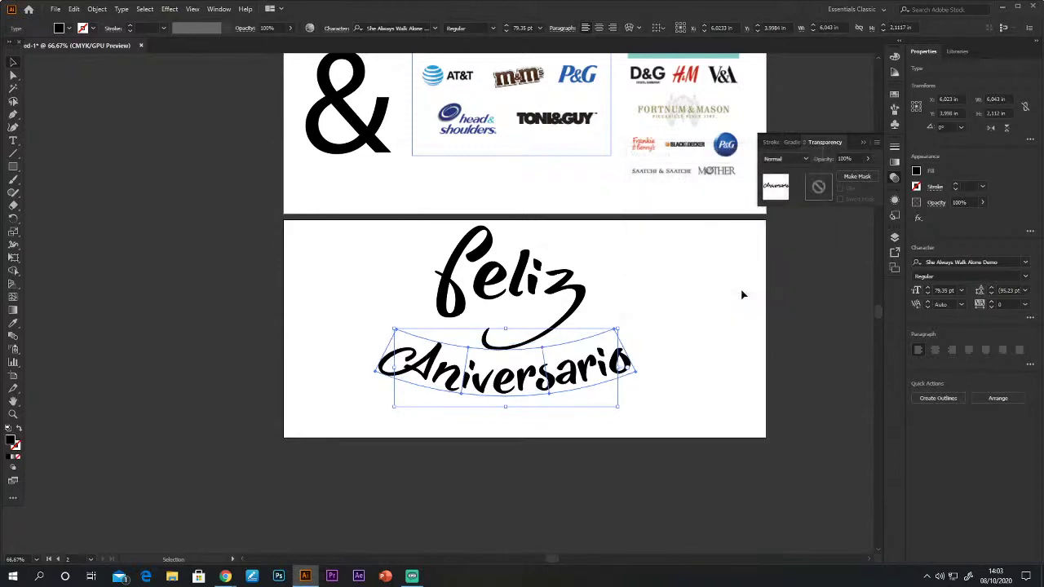
# Scale Feliz and Aniversario together to about half size and place them centered in the upper part of the second artboard.
pyautogui.click(407, 278)
pyautogui.moveTo(421, 300); pyautogui.dragTo(536, 325)
pyautogui.moveTo(473, 274); pyautogui.dragTo(551, 294)
pyautogui.moveTo(611, 345); pyautogui.dragTo(580, 322)
pyautogui.click(645, 380)
# Add the number "85" as point text below Aniversario and scale it up to about 65 pt.
pyautogui.hotkey('ctrl', '+')
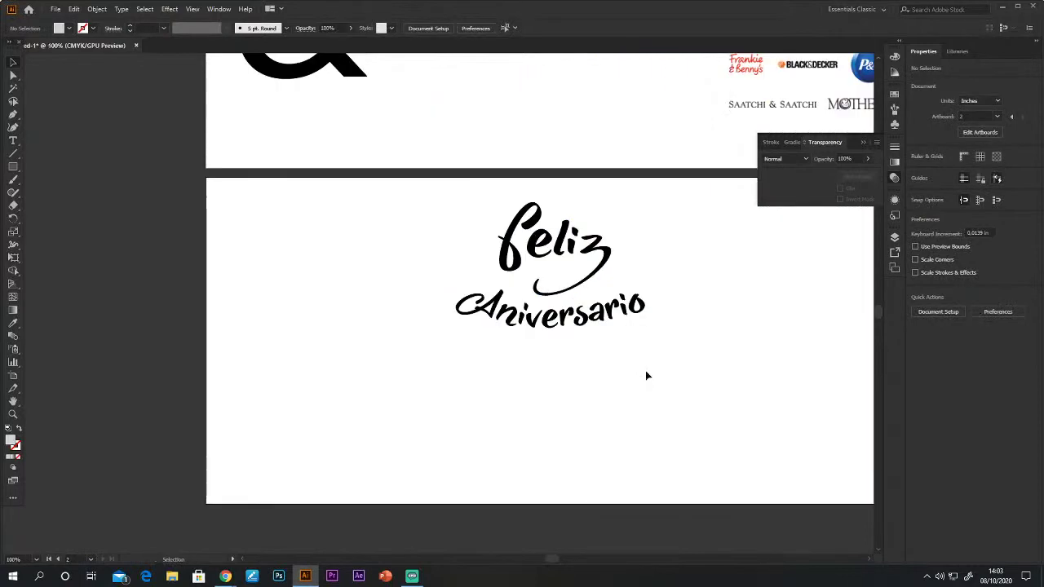
pyautogui.moveTo(571, 373); pyautogui.dragTo(481, 353)
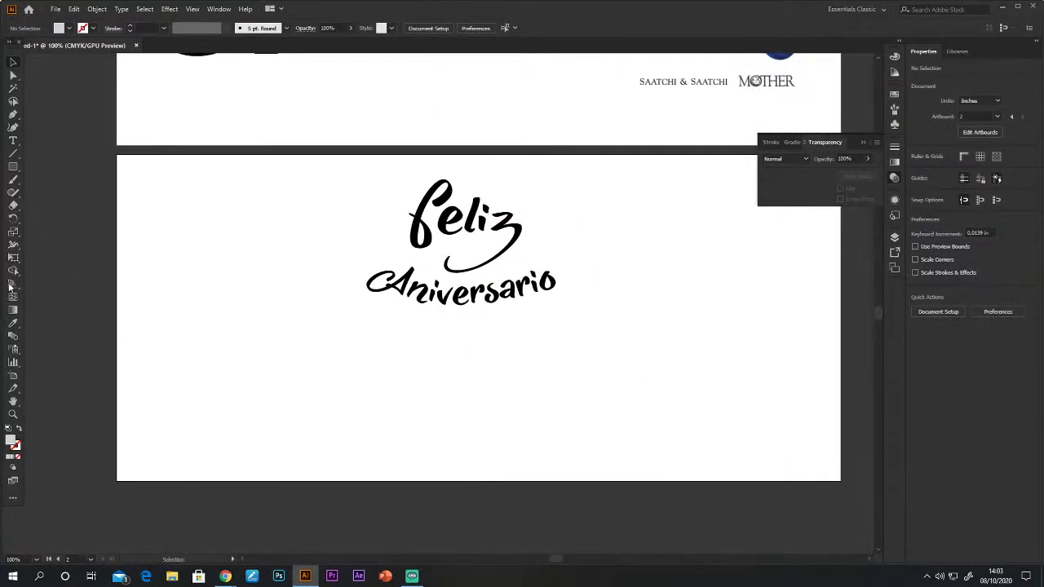
pyautogui.click(13, 142)
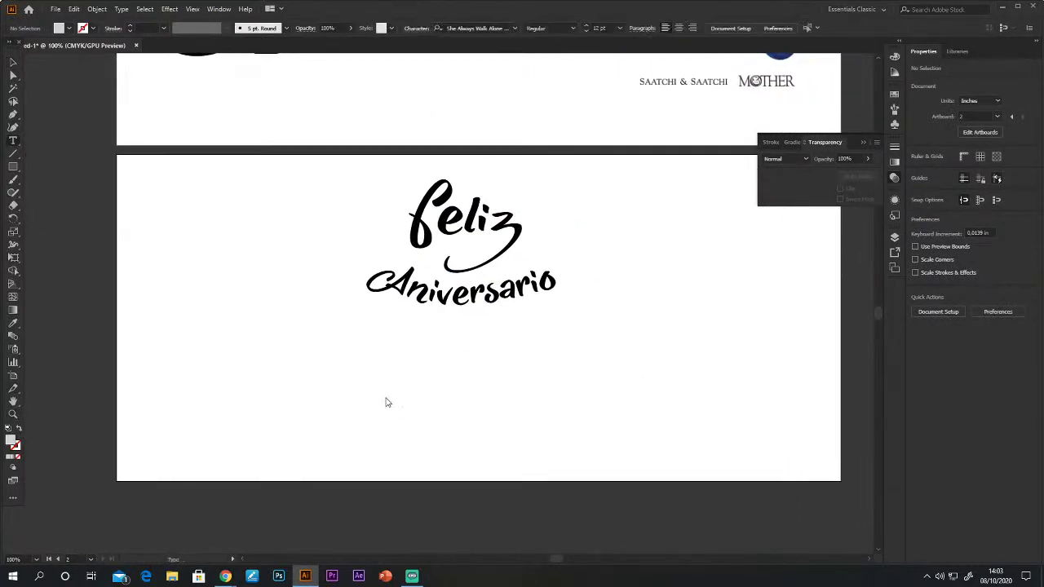
pyautogui.click(393, 377)
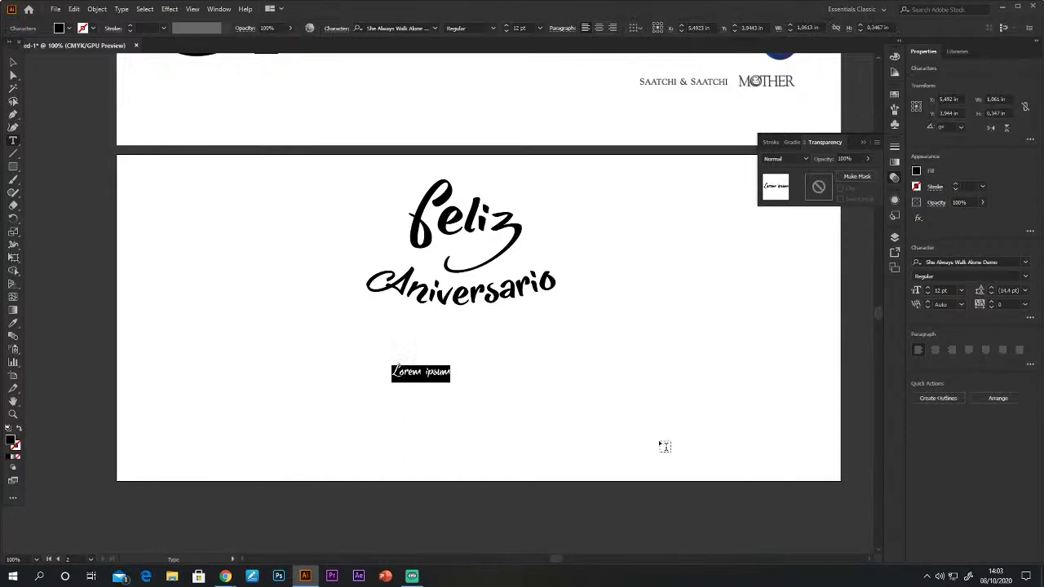
pyautogui.write('88')
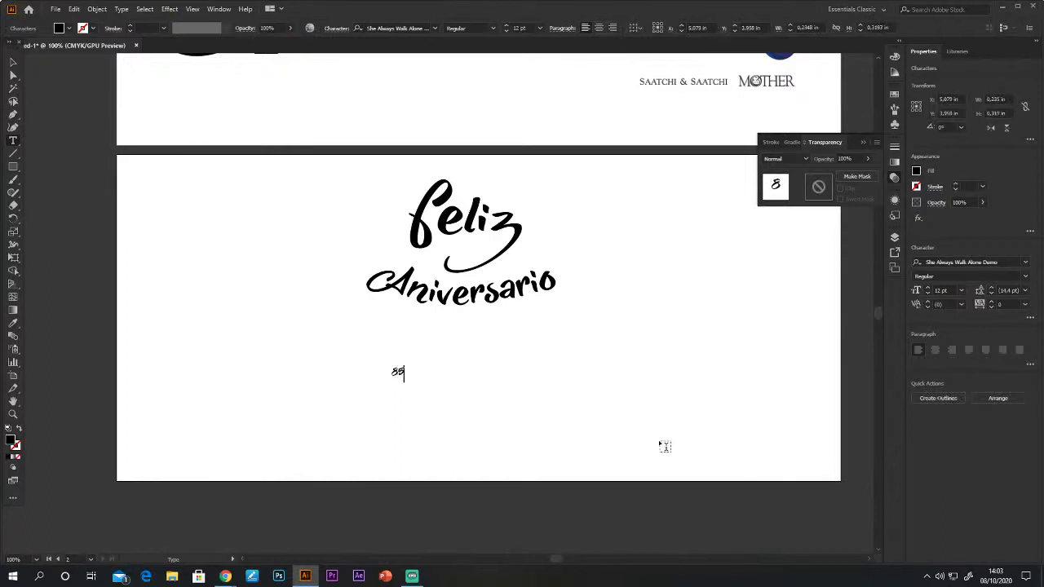
pyautogui.press('Escape')
pyautogui.moveTo(405, 379); pyautogui.dragTo(479, 465)
# Duplicate the 85 to its right and replace the copy's text with "años".
pyautogui.moveTo(450, 408); pyautogui.dragTo(554, 357)
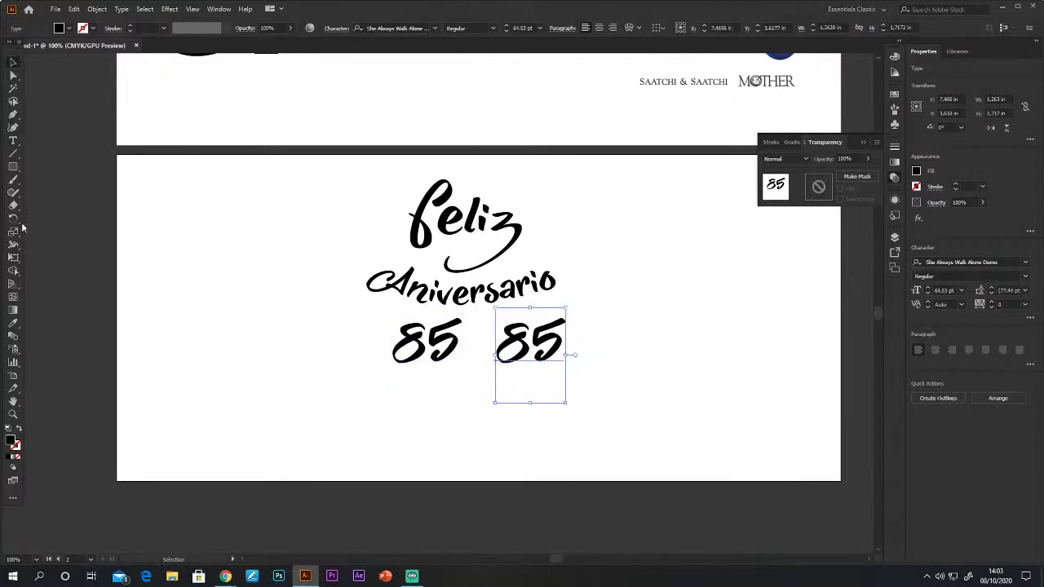
pyautogui.click(13, 143)
pyautogui.moveTo(500, 330); pyautogui.dragTo(601, 324)
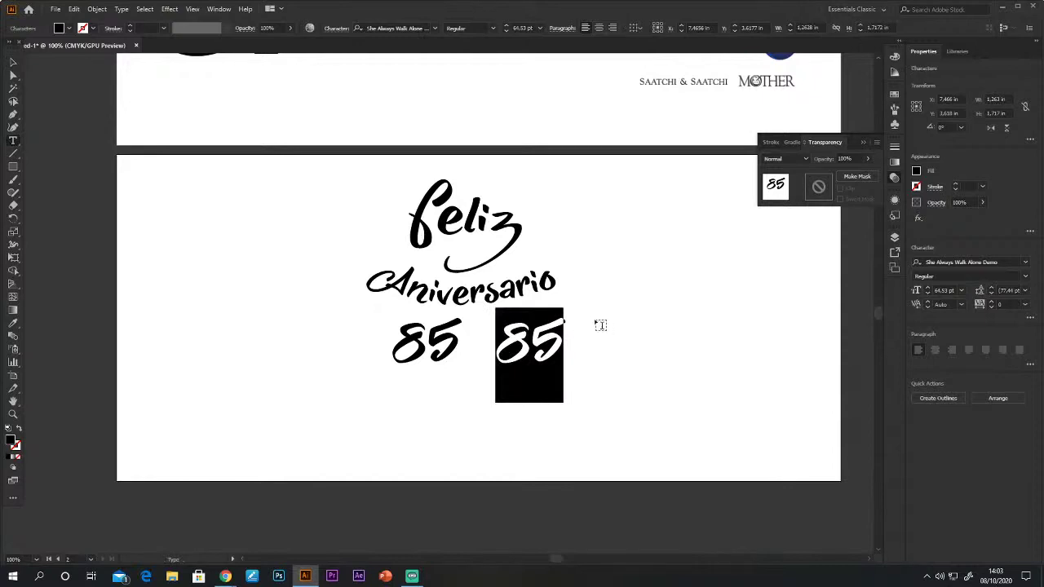
pyautogui.write('años')
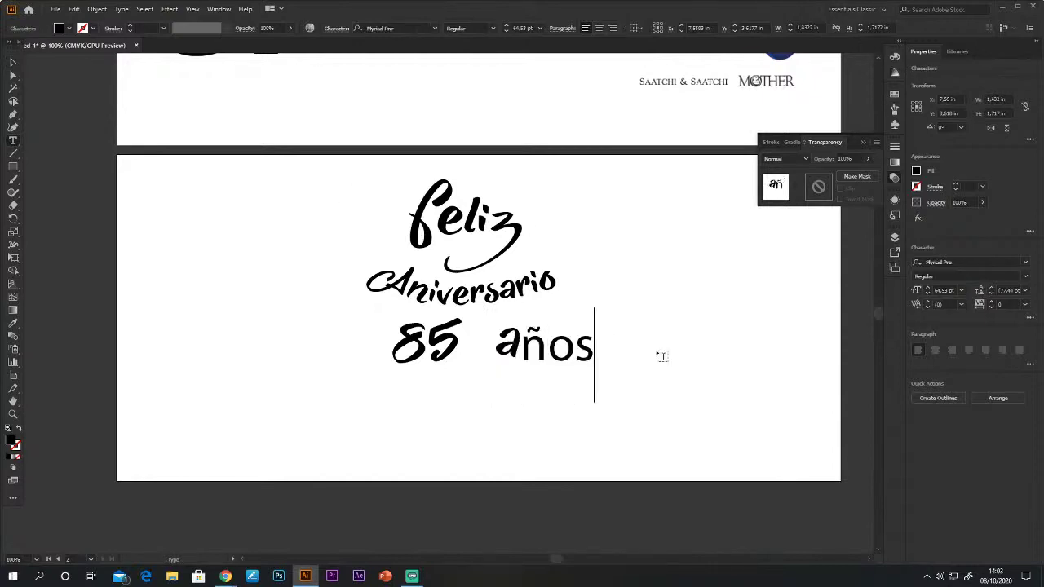
# Try to replace the Myriad Pro letters after the script "a" with a plain "nos".
pyautogui.hotkey('shift', 'Left')
pyautogui.hotkey('shift', 'Left')
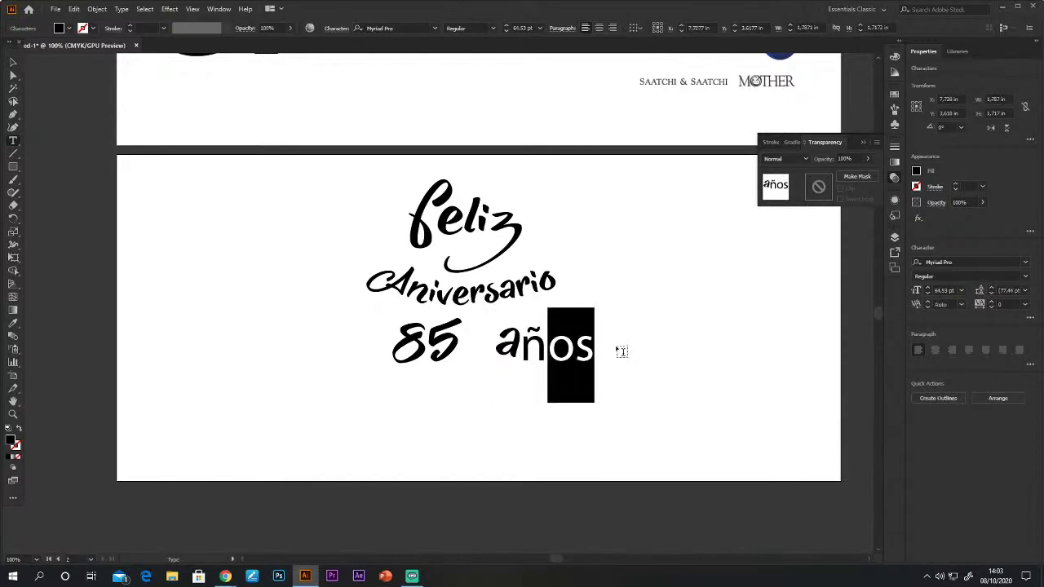
pyautogui.write('o')
pyautogui.moveTo(524, 338); pyautogui.dragTo(609, 345)
pyautogui.press('BackSpace')
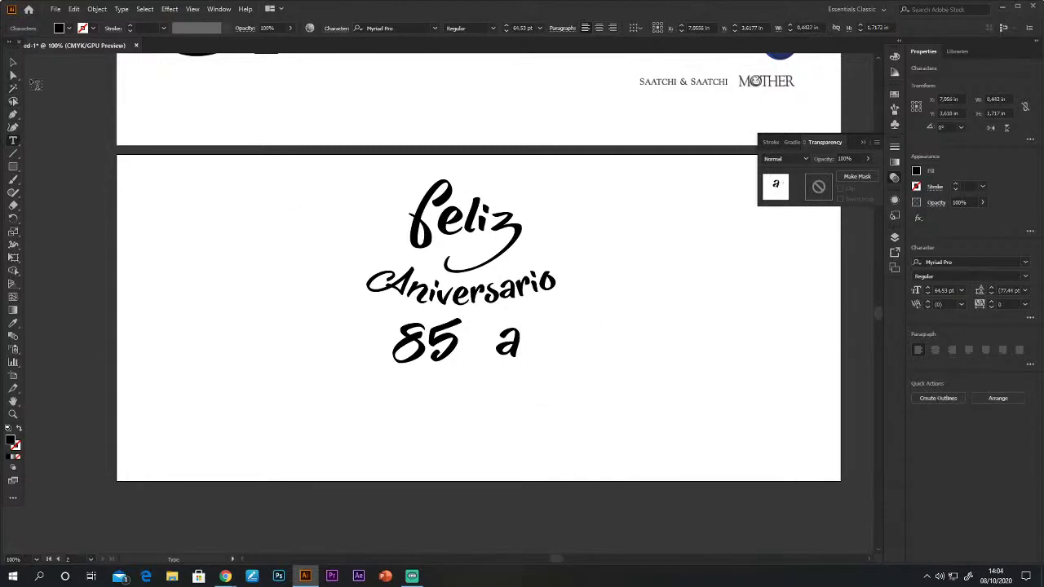
pyautogui.write('nos')
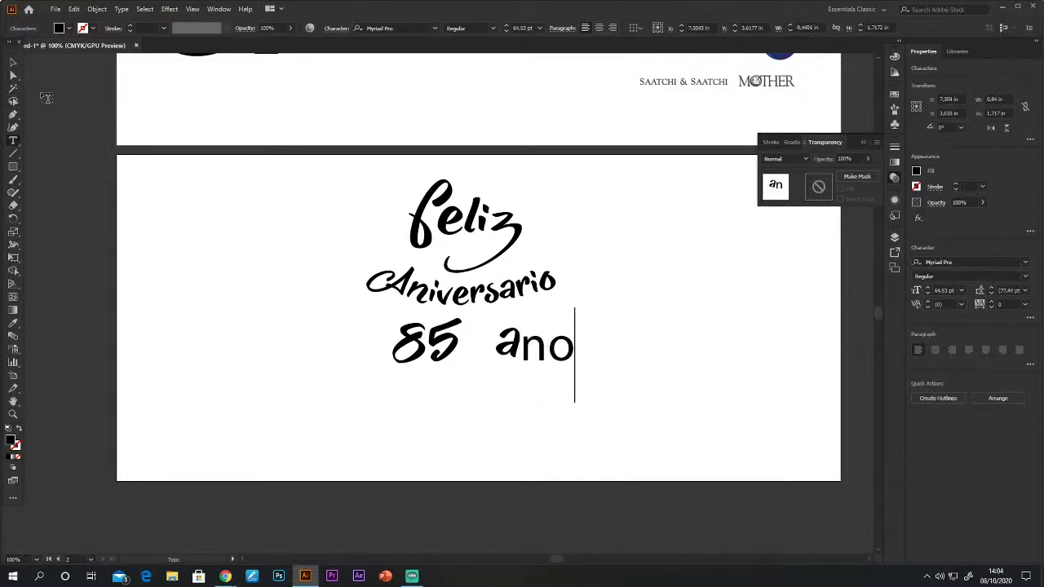
pyautogui.doubleClick(508, 336)
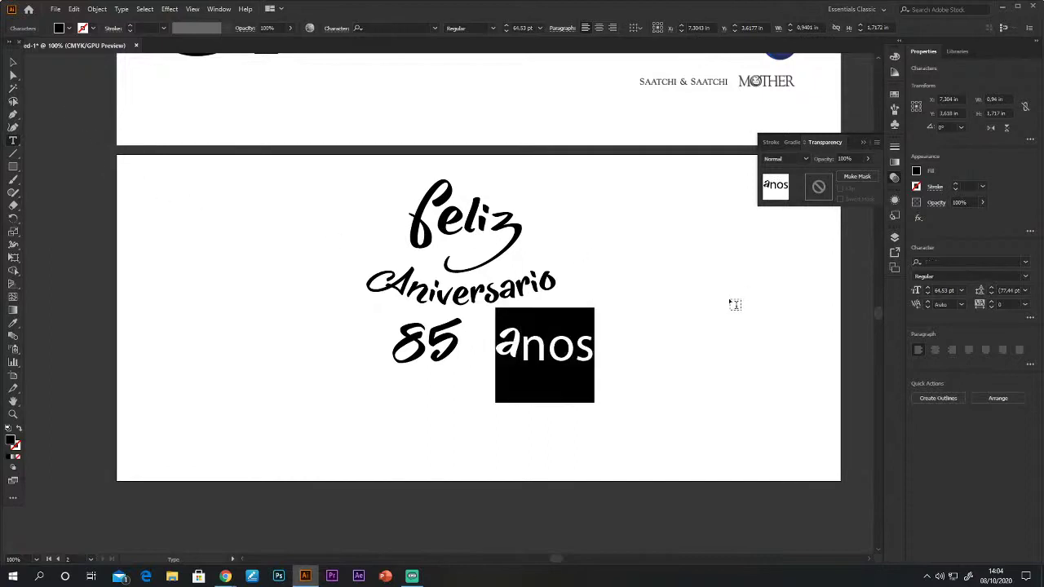
# Undo the Myriad Pro letters and complete the word as "anos" in the same script font as the 85.
pyautogui.hotkey('ctrl', 'z')
pyautogui.write('n')
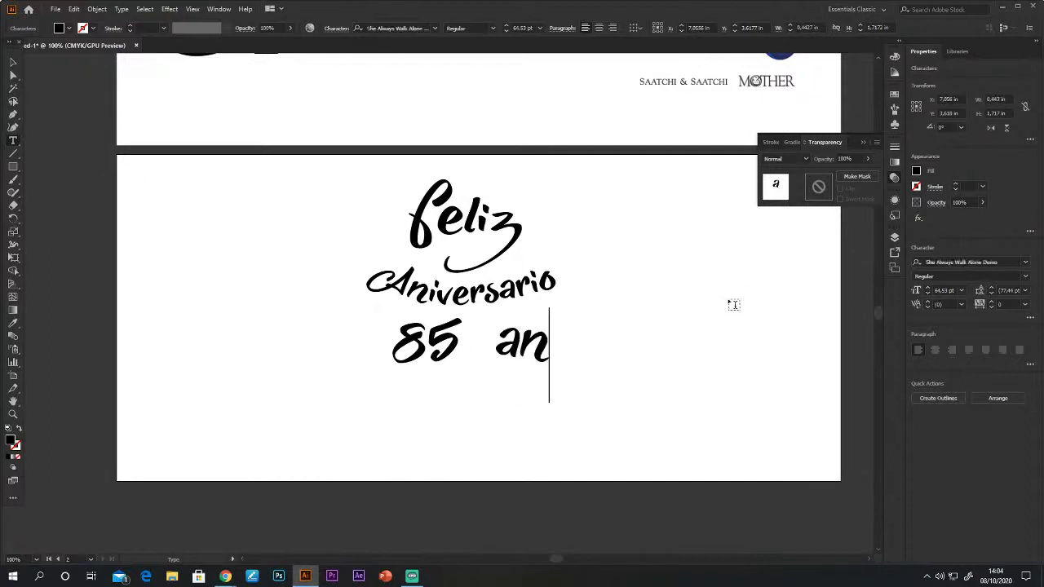
pyautogui.write('os')
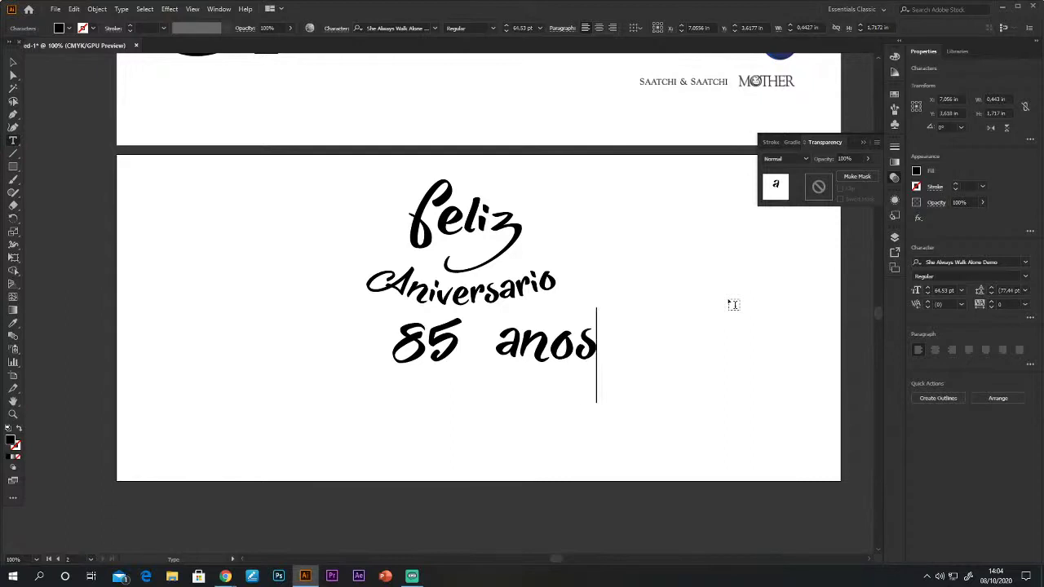
pyautogui.click(13, 63)
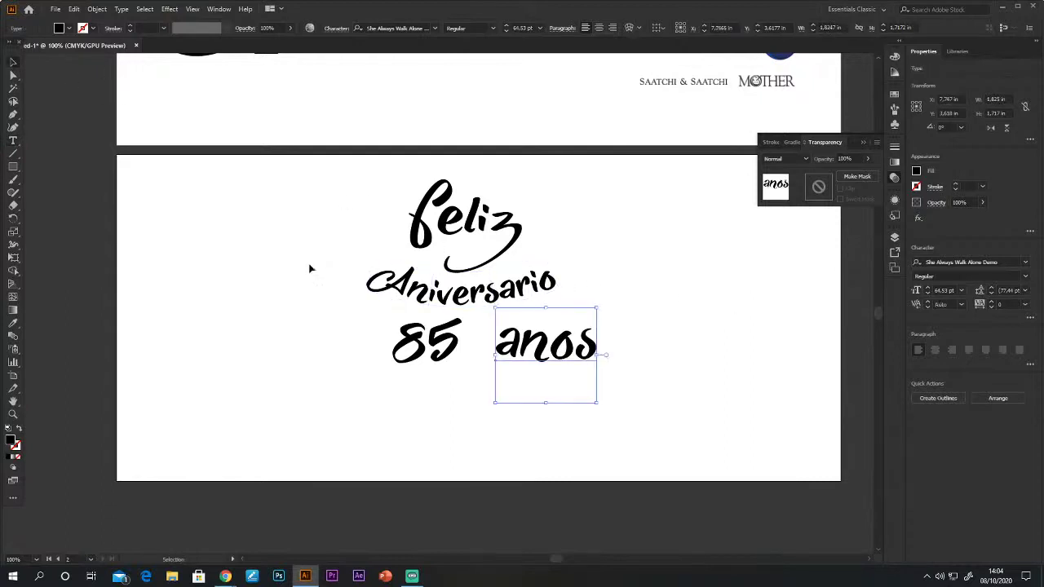
pyautogui.click(578, 371)
pyautogui.click(570, 357)
pyautogui.click(342, 424)
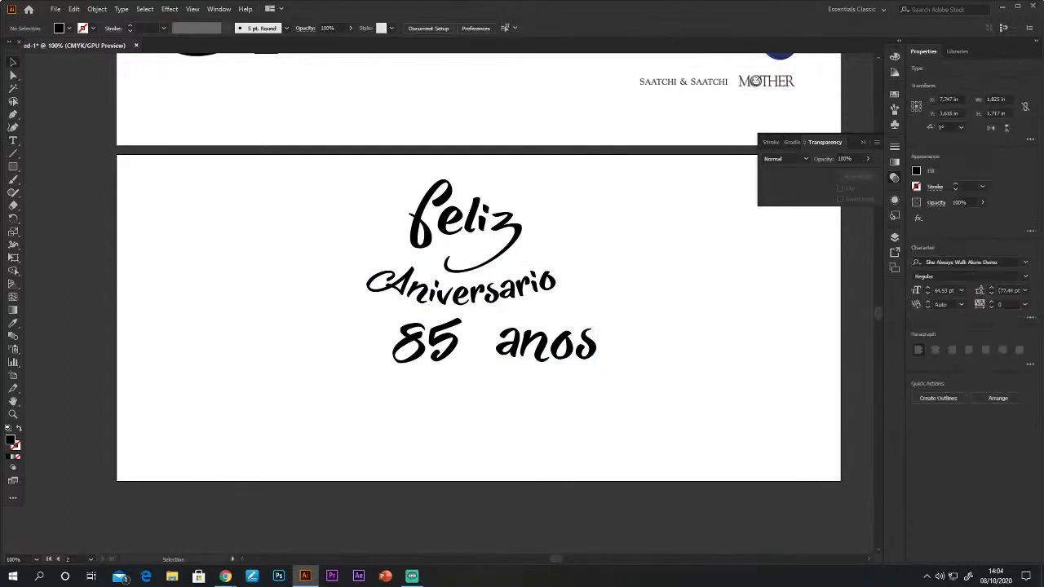
# Switch to Chrome and check the Google Meet call and the YouTube Studio live stream page.
pyautogui.moveTo(225, 576)
pyautogui.click(151, 507)
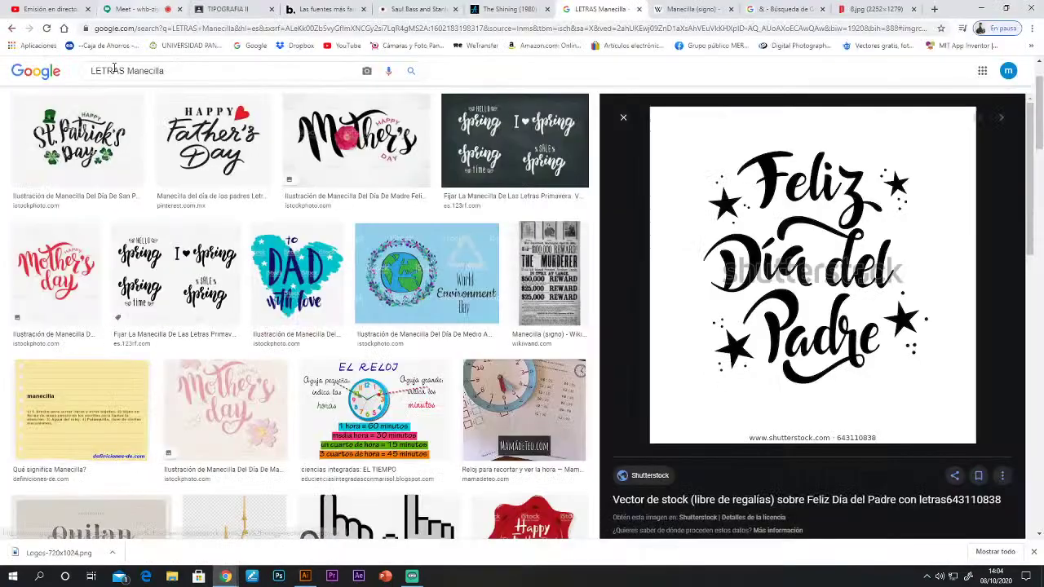
pyautogui.click(145, 8)
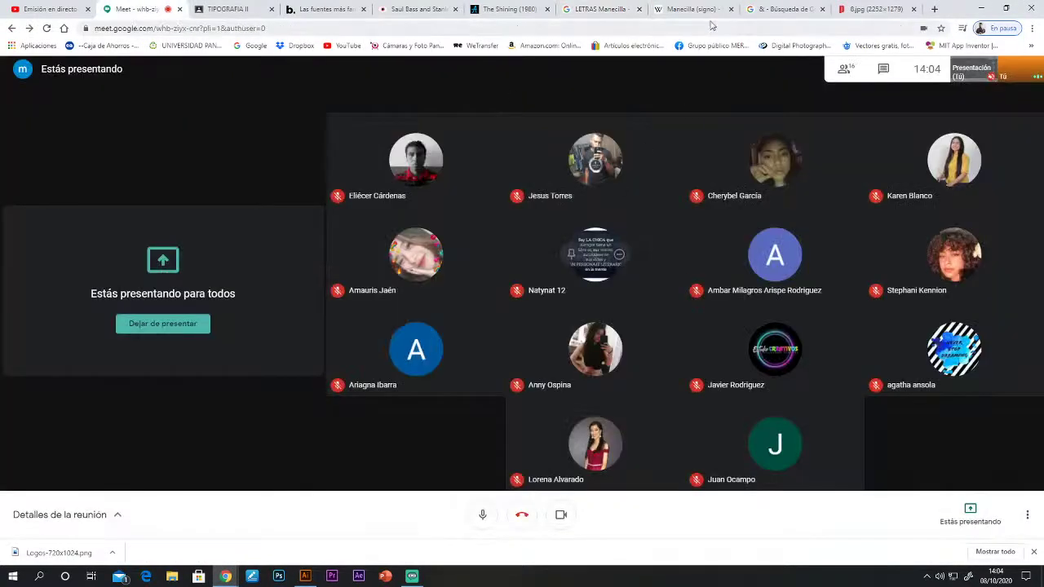
pyautogui.click(49, 9)
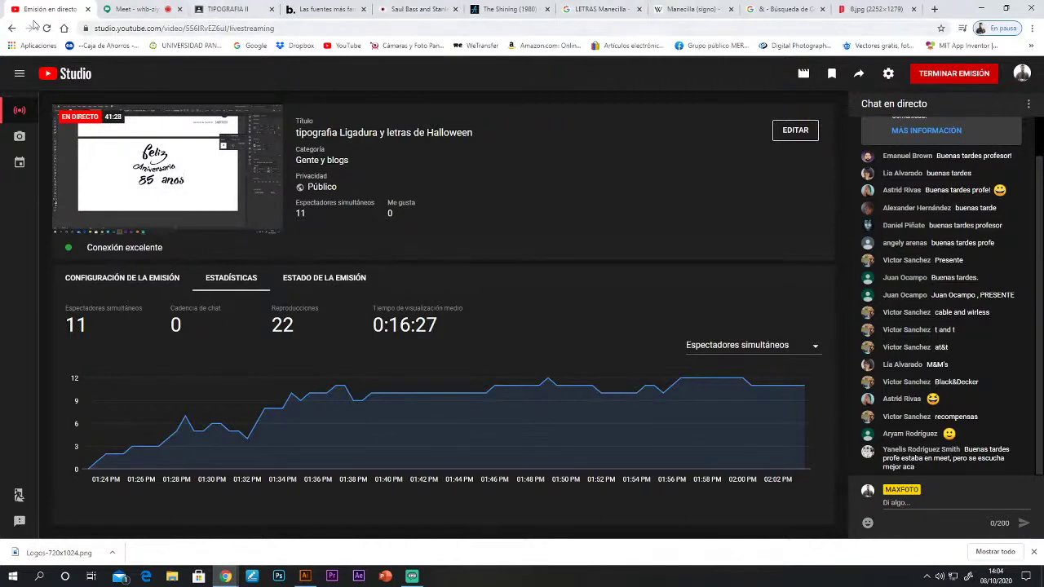
pyautogui.click(142, 9)
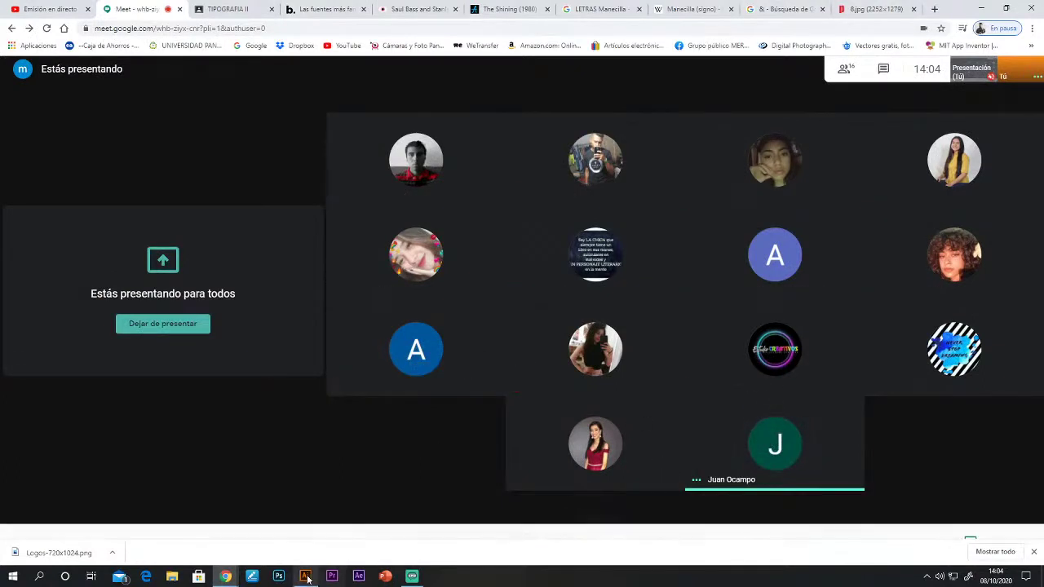
# Back in Illustrator, move "anos" closer to the 85 and warp the 85 with an Arc of 1% bend, -34% horizontal and -13% vertical distortion.
pyautogui.hotkey('alt', 'Tab')
pyautogui.moveTo(505, 362); pyautogui.dragTo(489, 362)
pyautogui.click(426, 343)
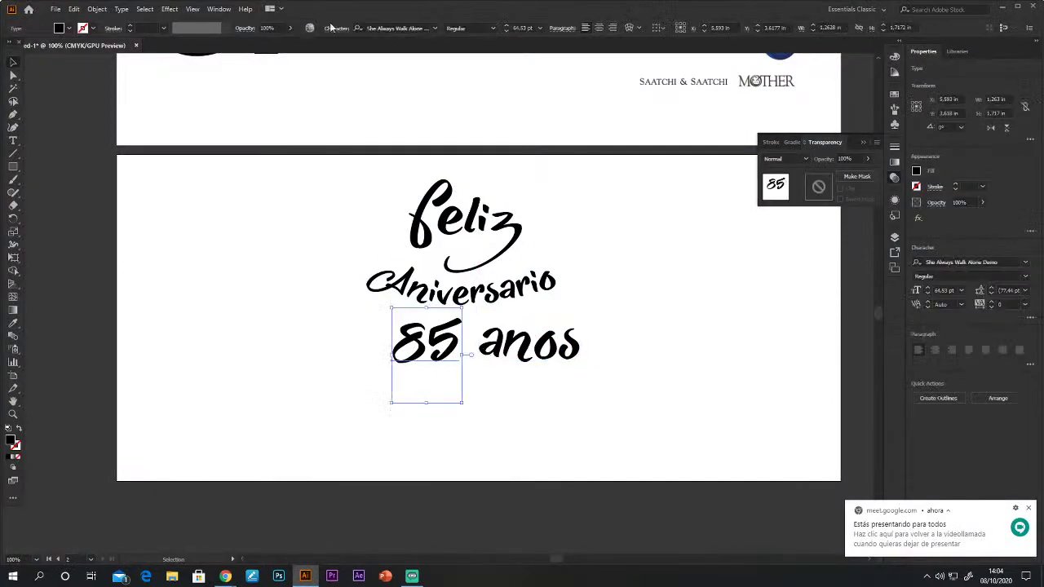
pyautogui.click(632, 28)
pyautogui.moveTo(725, 239)
pyautogui.mouseDown()
pyautogui.moveTo(709, 240)
pyautogui.moveTo(699, 256)
pyautogui.moveTo(719, 256)
pyautogui.mouseUp()
pyautogui.moveTo(713, 208); pyautogui.dragTo(730, 208)
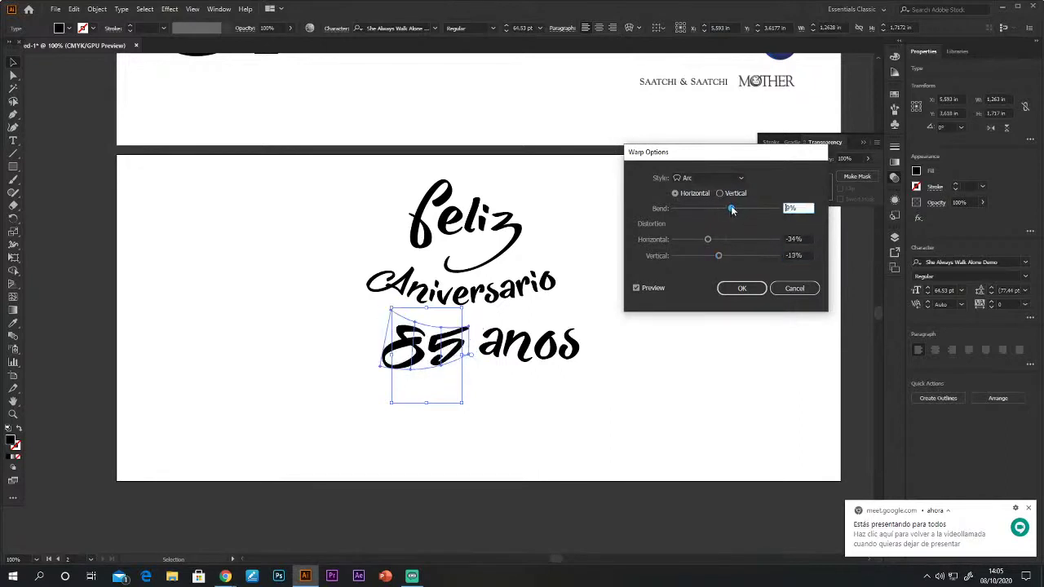
pyautogui.click(686, 209)
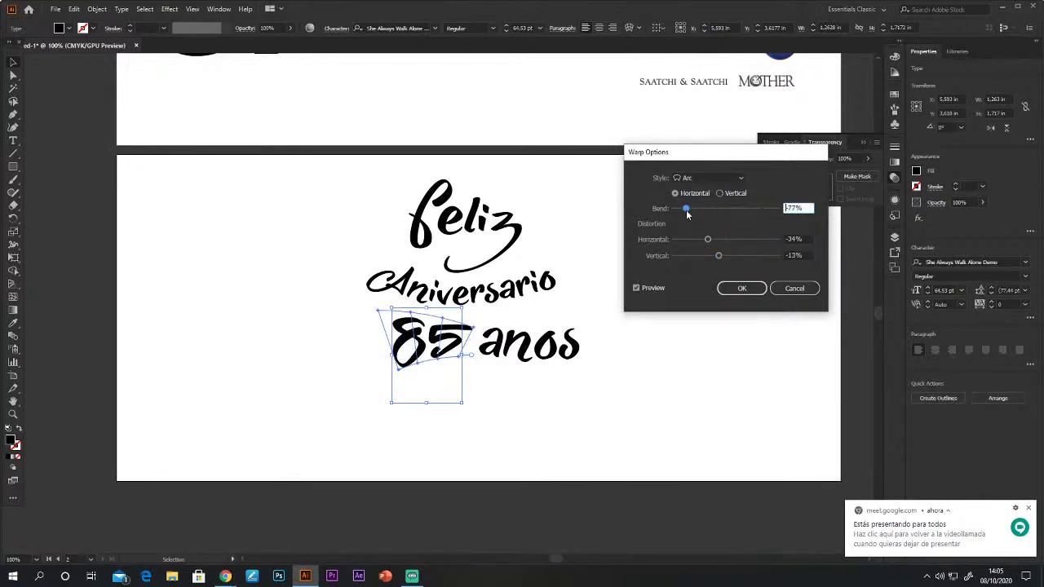
pyautogui.moveTo(686, 208); pyautogui.dragTo(726, 208)
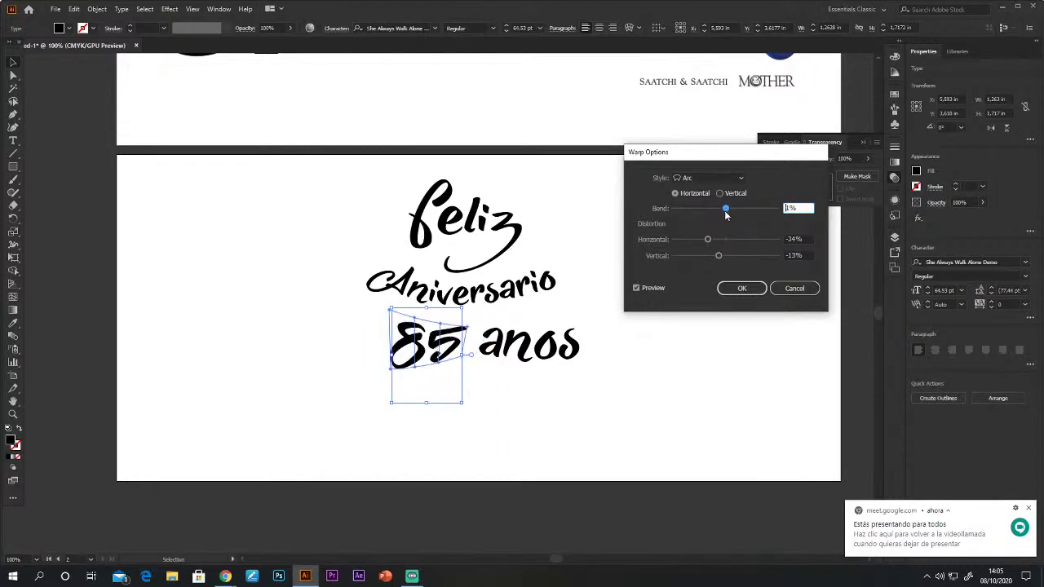
pyautogui.click(743, 289)
# Warp the word "anos" with a horizontal Arc of -24% bend, -34% horizontal and -13% vertical distortion.
pyautogui.click(531, 342)
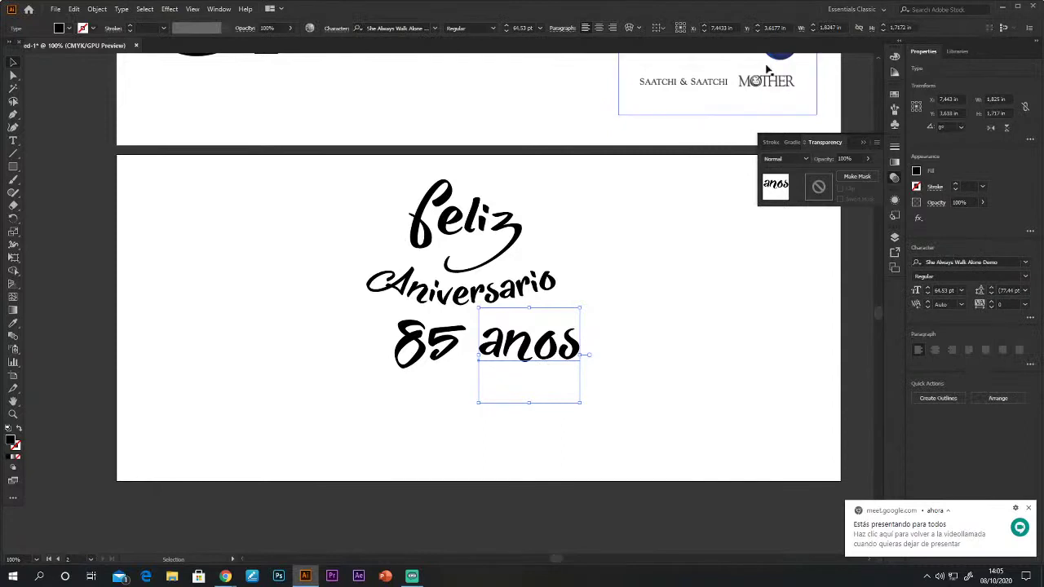
pyautogui.click(630, 28)
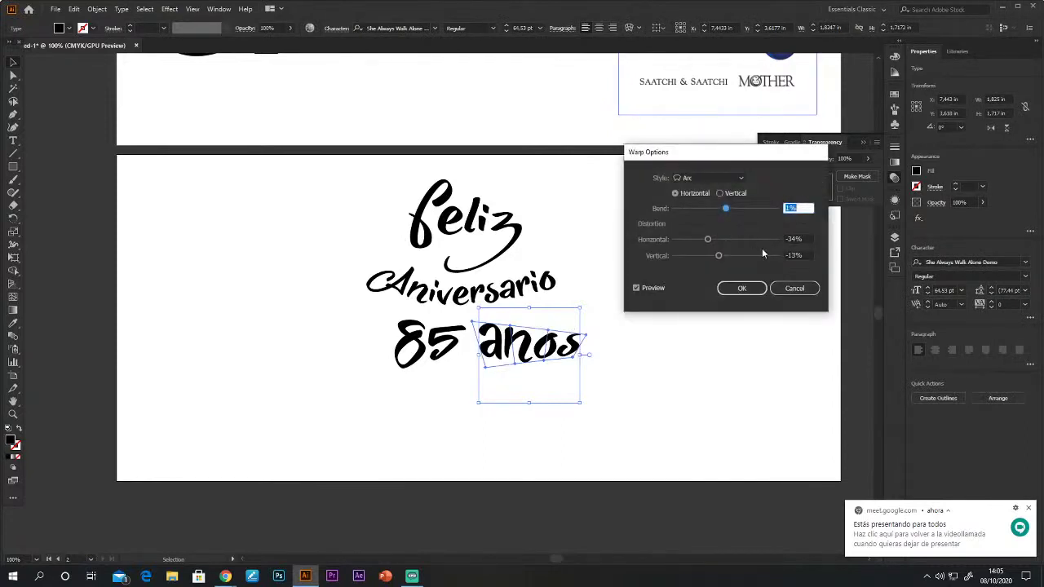
pyautogui.moveTo(744, 211); pyautogui.dragTo(715, 210)
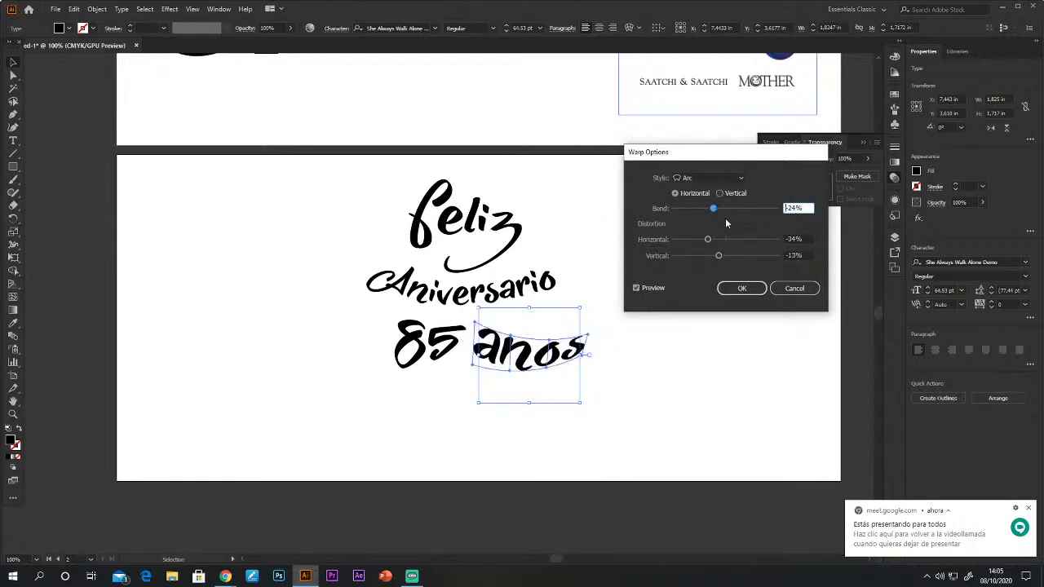
pyautogui.click(742, 288)
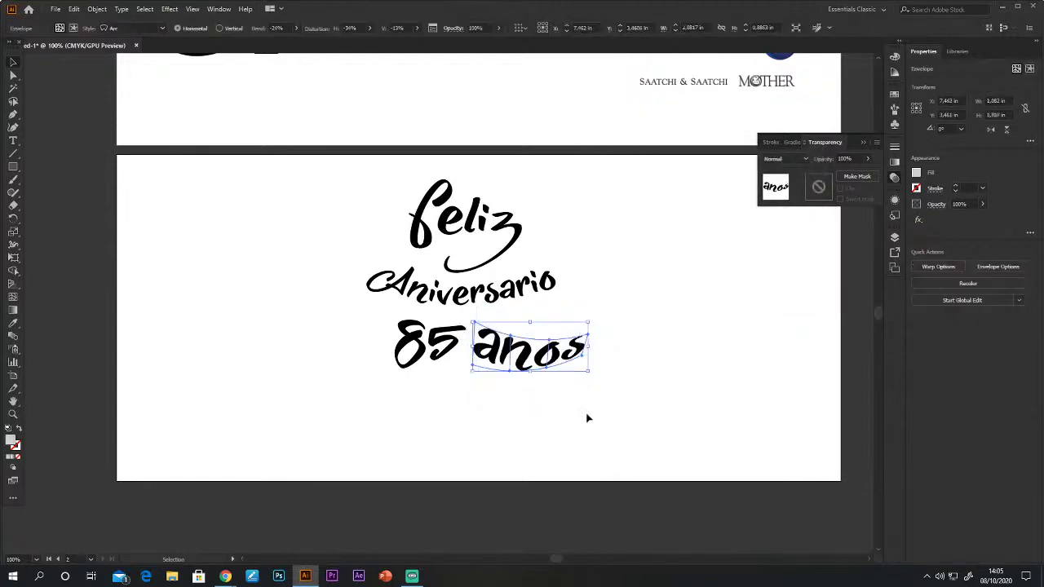
# Scale the warped "anos" down, tilt it about 17° upward and place it beside the 85 under Aniversario.
pyautogui.moveTo(594, 373); pyautogui.dragTo(563, 339)
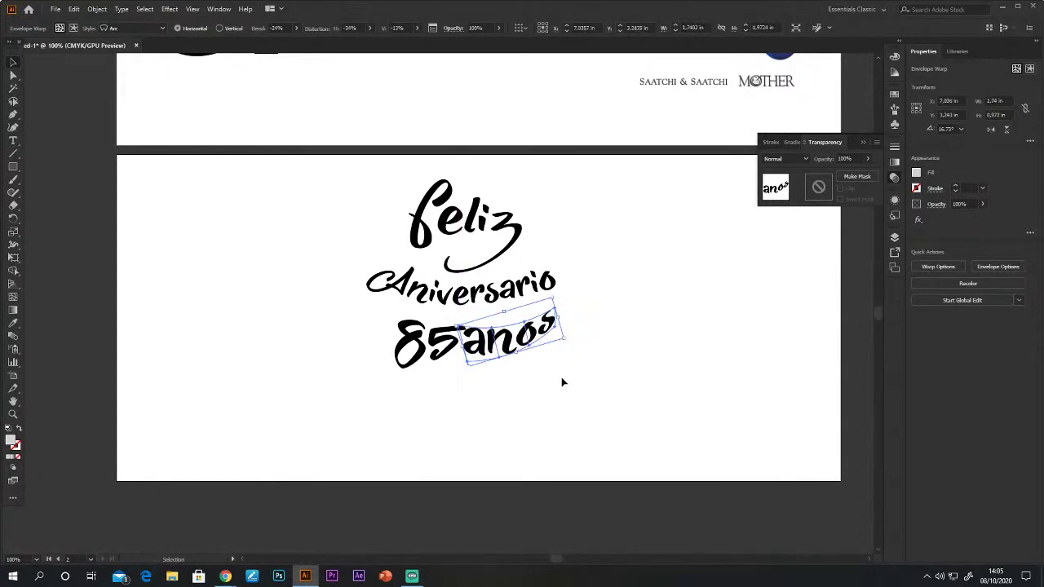
pyautogui.moveTo(463, 325); pyautogui.dragTo(475, 332)
pyautogui.click(543, 421)
# Draw a closed, wavy tilde shape above the "n" of "anos" with the Pen tool.
pyautogui.hotkey('ctrl', '+')
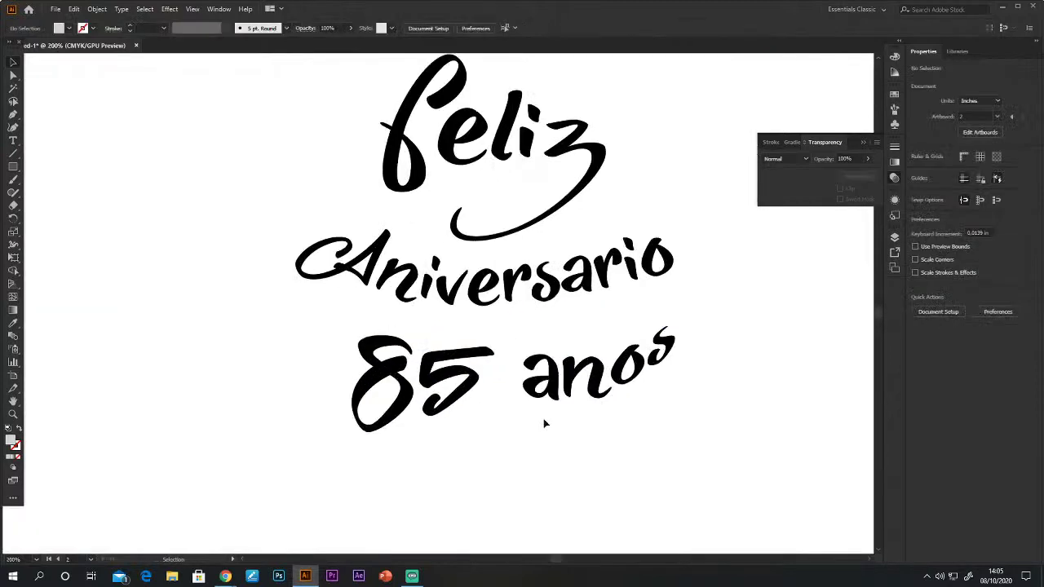
pyautogui.click(13, 114)
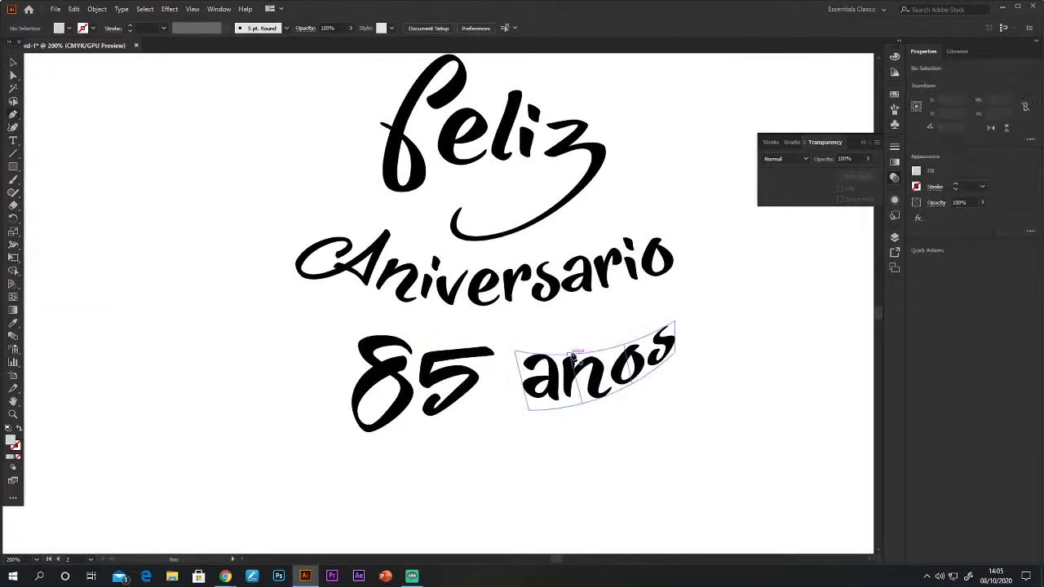
pyautogui.moveTo(563, 343); pyautogui.dragTo(599, 314)
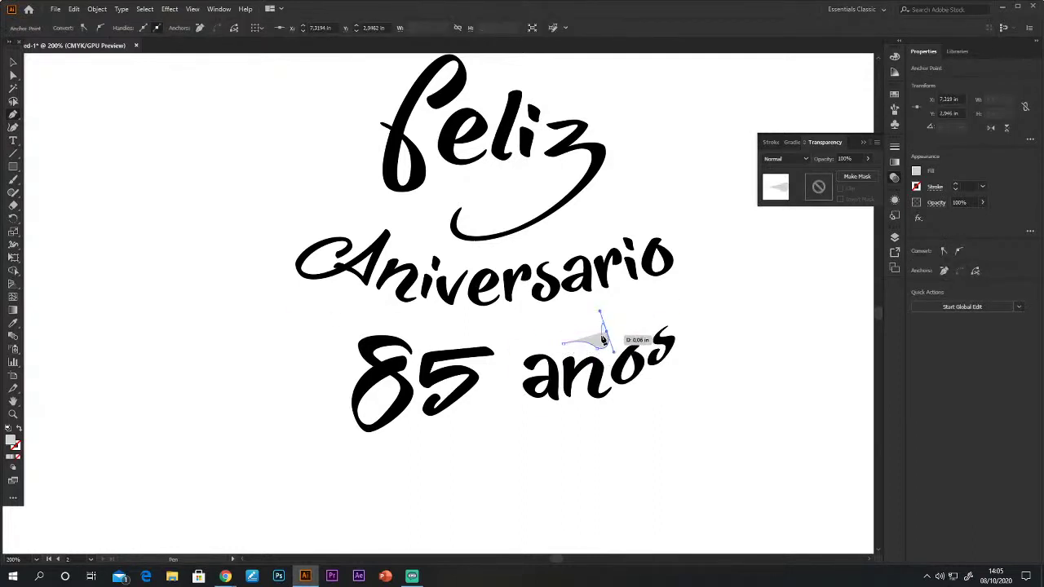
pyautogui.click(608, 336)
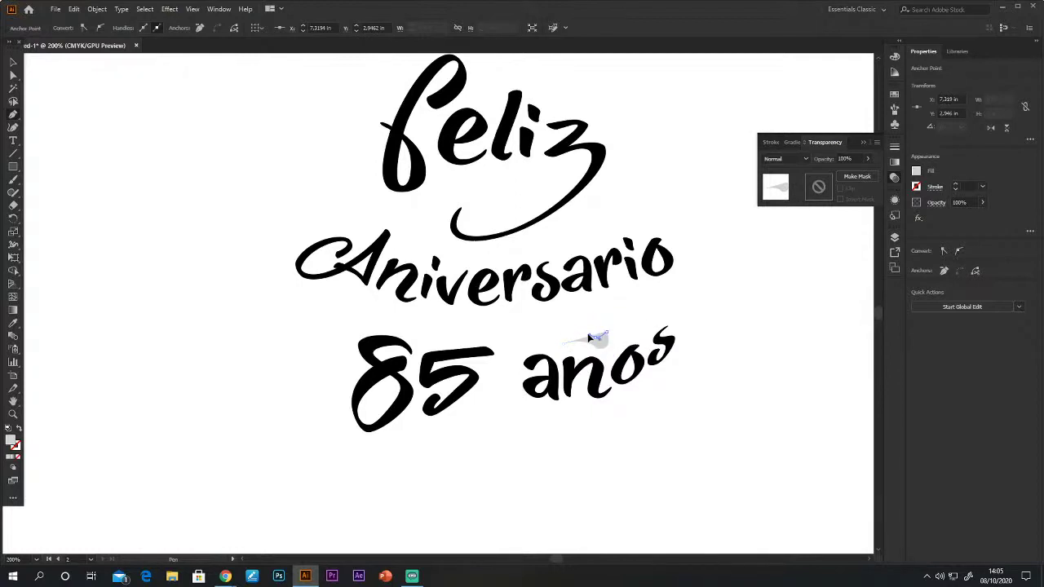
pyautogui.moveTo(584, 335); pyautogui.dragTo(556, 309)
pyautogui.click(12, 63)
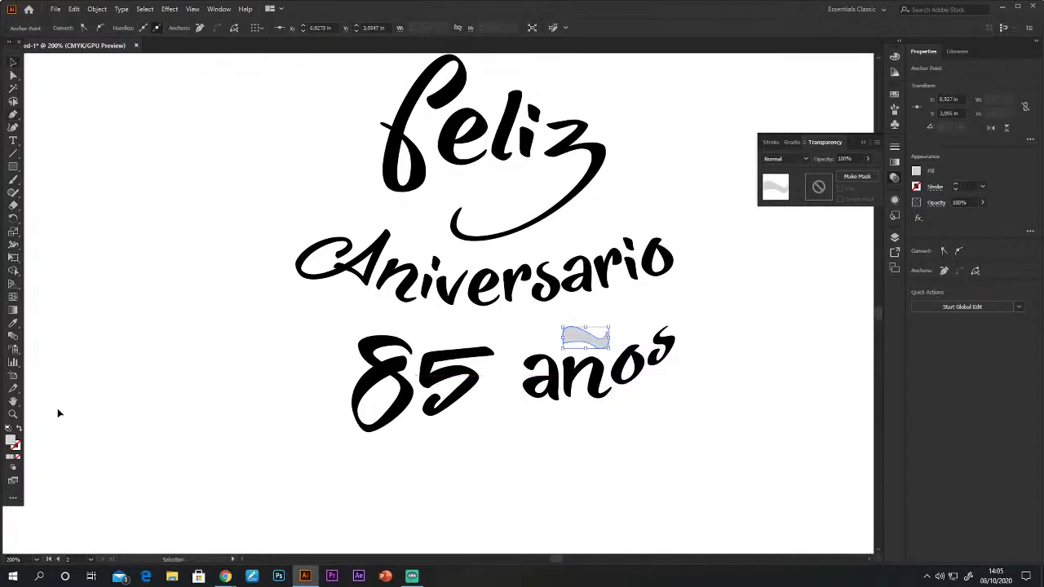
# Give the tilde a black fill with no stroke and shrink it slightly to fit the "n".
pyautogui.click(9, 428)
pyautogui.hotkey('shift', 'x')
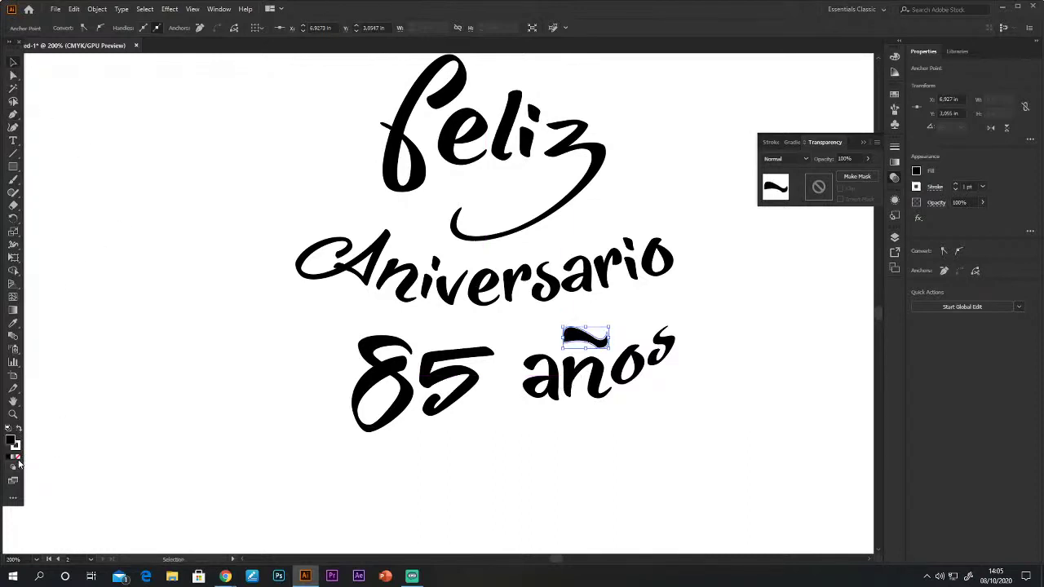
pyautogui.click(16, 451)
pyautogui.click(97, 440)
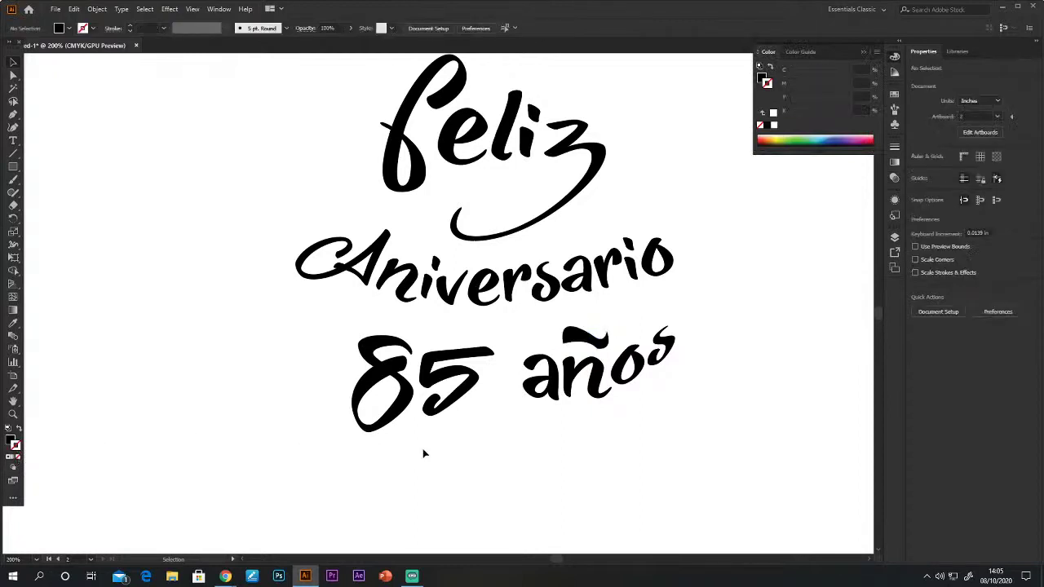
pyautogui.click(602, 343)
pyautogui.moveTo(561, 327)
pyautogui.mouseDown()
pyautogui.moveTo(587, 331)
pyautogui.moveTo(571, 331)
pyautogui.mouseUp()
pyautogui.click(661, 461)
# Scale the whole Feliz Aniversario 85 años lettering down to about 3.18 in wide and reposition it near the middle of the artboard.
pyautogui.hotkey('ctrl', '-')
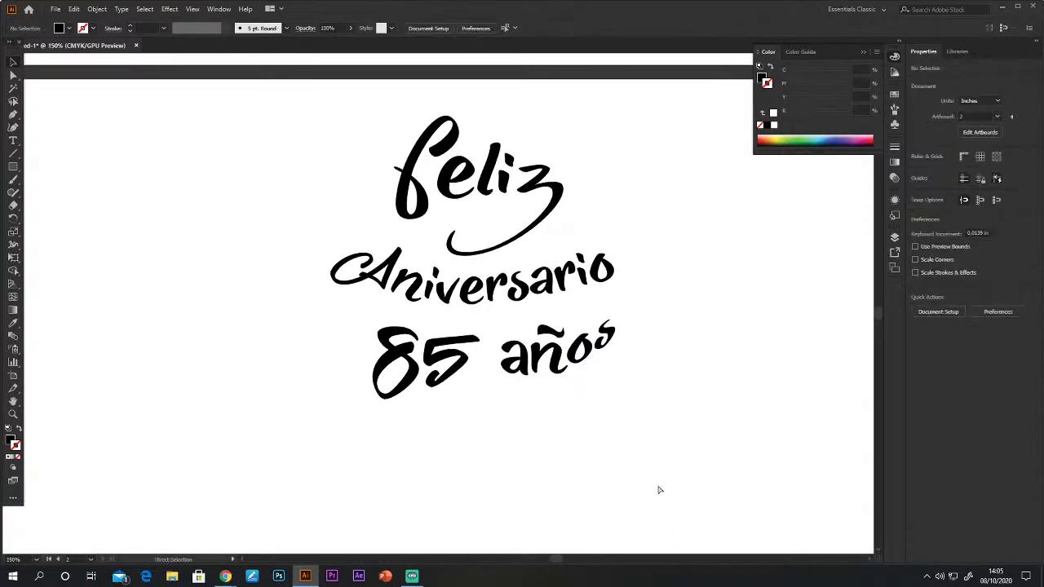
pyautogui.hotkey('ctrl', '-')
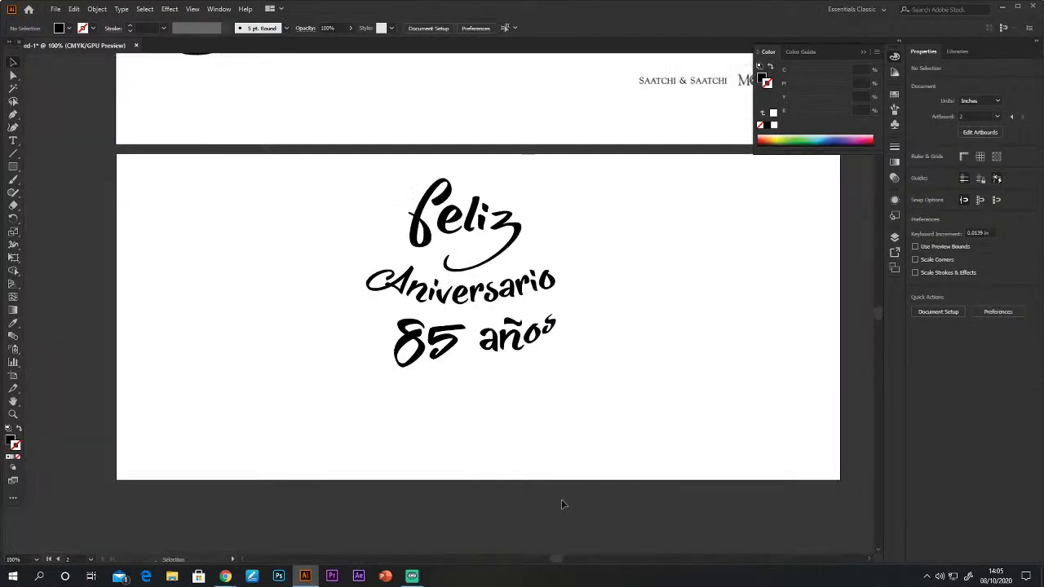
pyautogui.moveTo(298, 190); pyautogui.dragTo(667, 431)
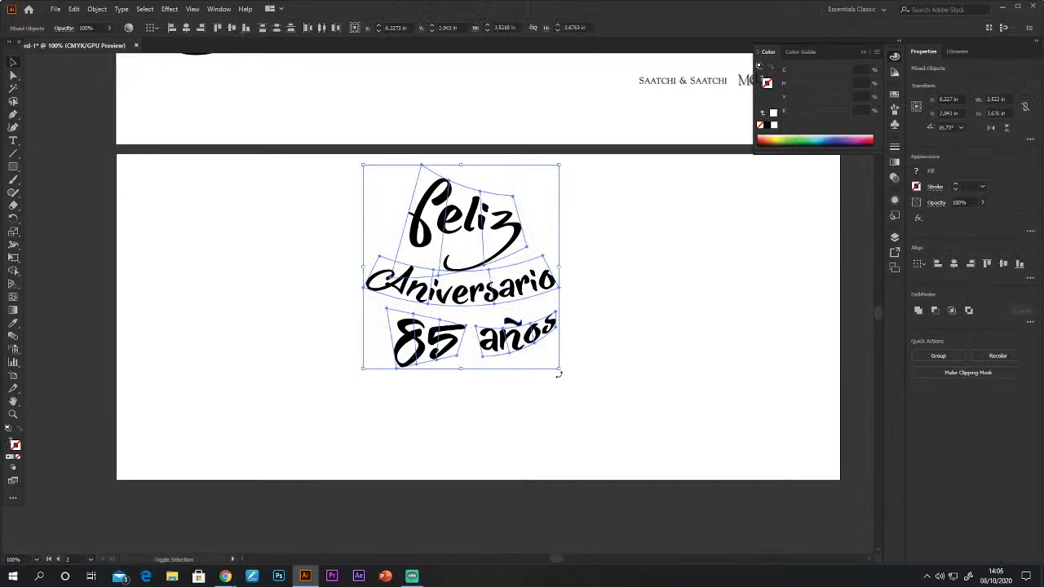
pyautogui.moveTo(561, 369); pyautogui.dragTo(540, 349)
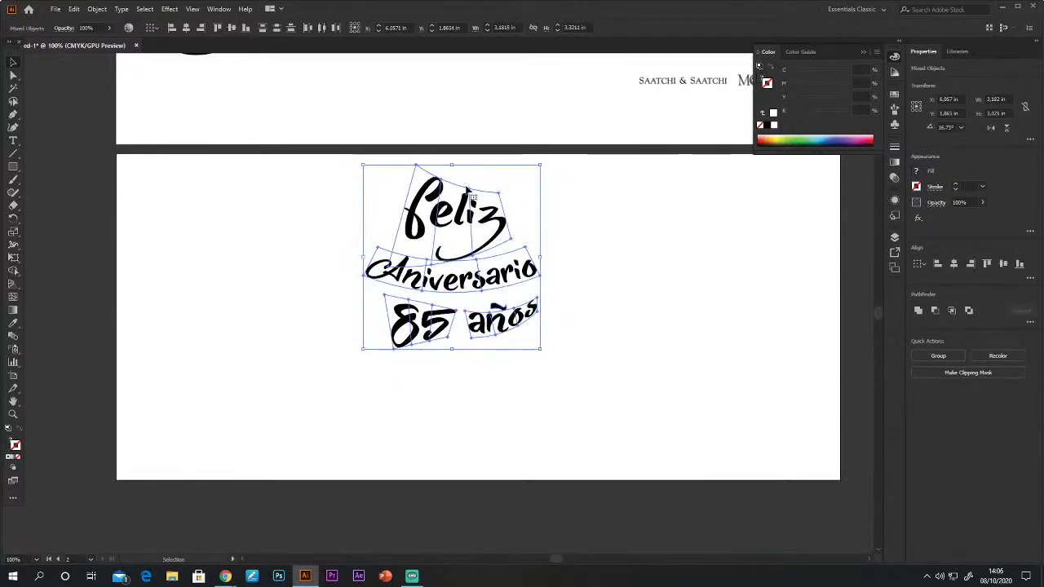
pyautogui.moveTo(489, 224); pyautogui.dragTo(508, 249)
pyautogui.click(577, 458)
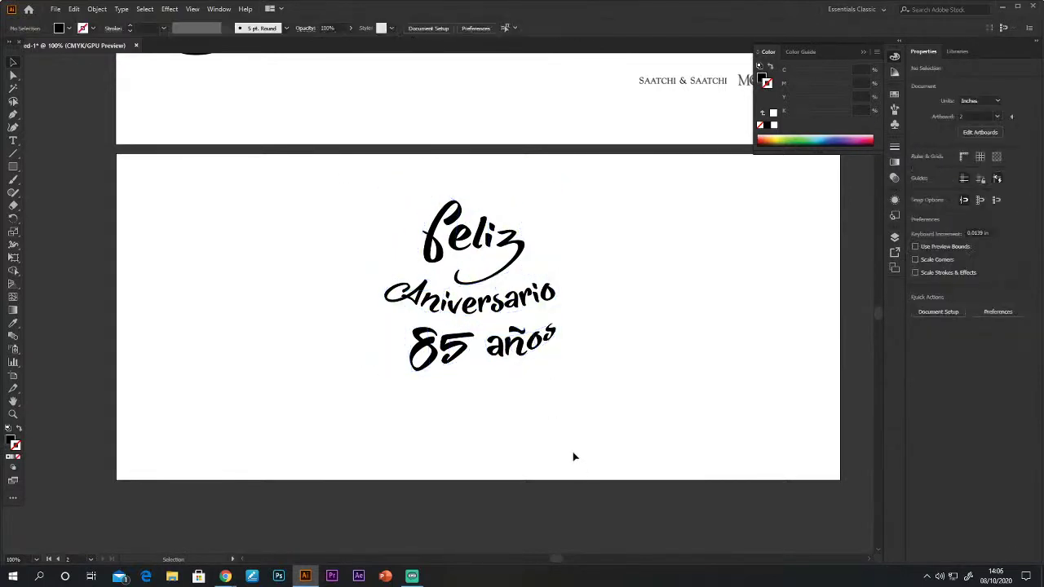
pyautogui.moveTo(352, 213); pyautogui.dragTo(563, 385)
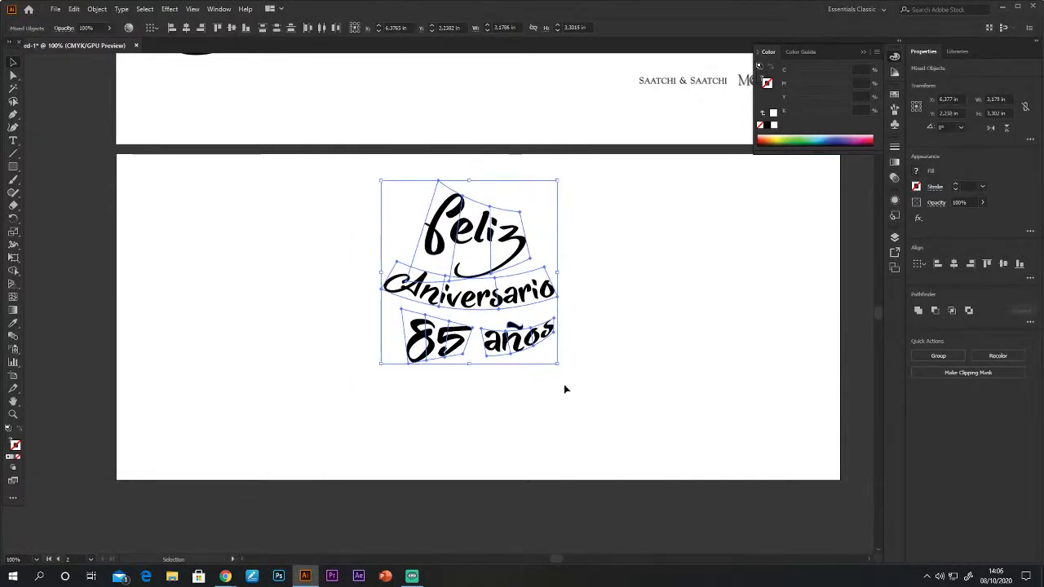
pyautogui.click(565, 390)
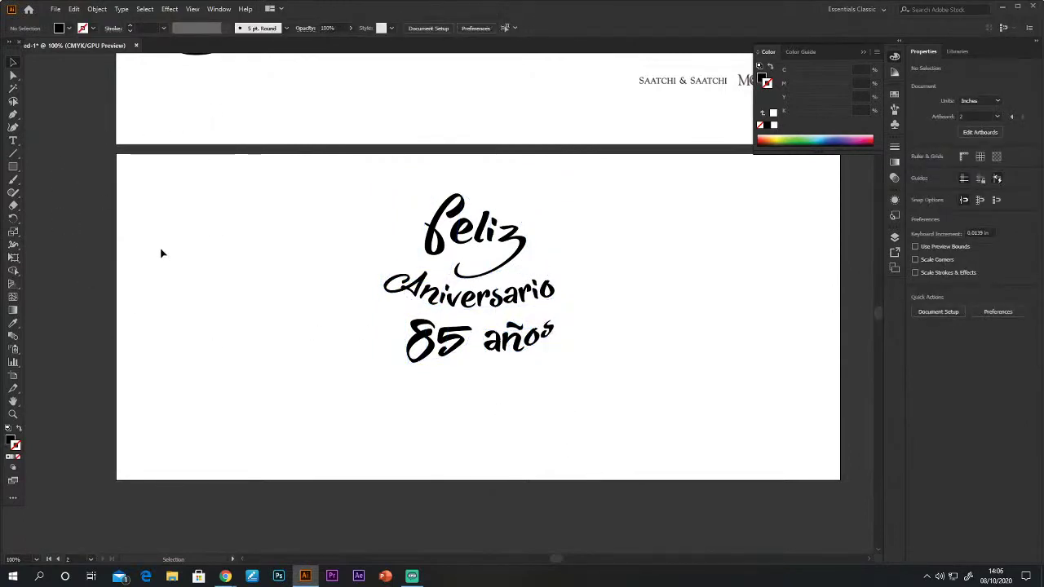
# Move the word "Feliz" down so its swash tucks into Aniversario.
pyautogui.click(411, 336)
pyautogui.click(523, 247)
pyautogui.moveTo(522, 247); pyautogui.dragTo(522, 256)
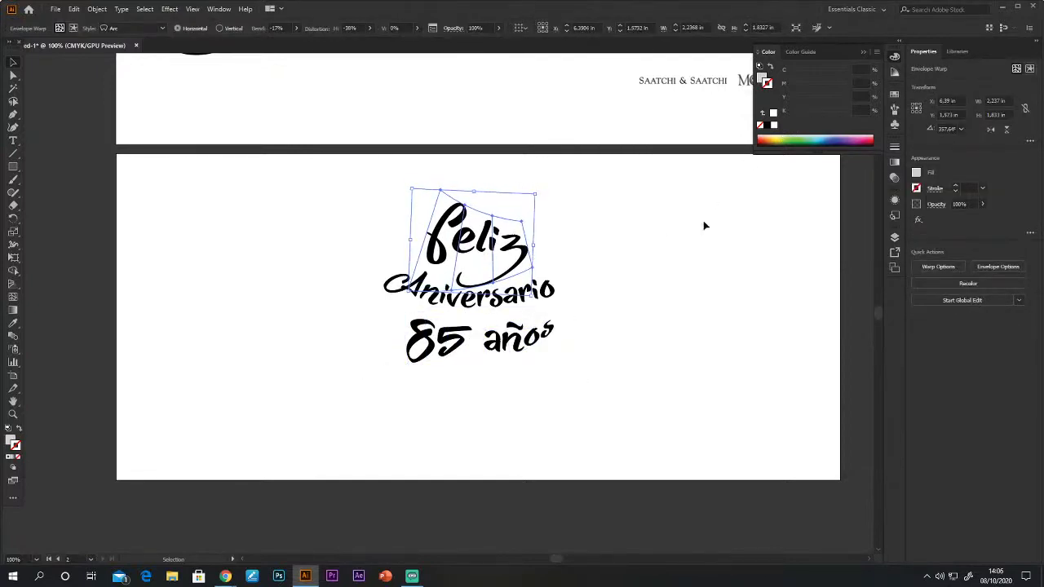
pyautogui.click(637, 347)
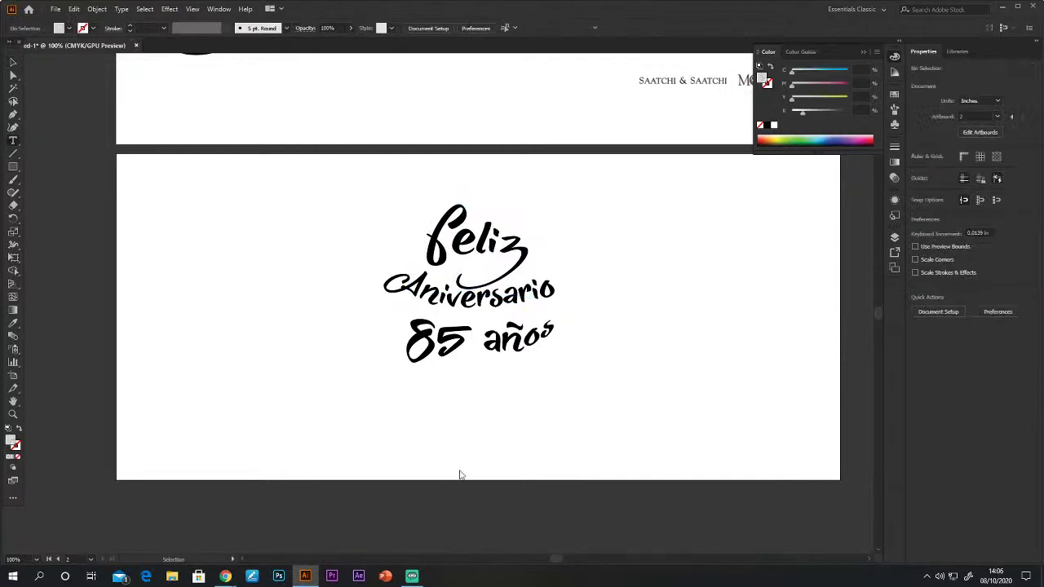
# Add the point text "UP" in the script font, scale it up to about 108 pt and place it directly beneath 85 años.
pyautogui.press('t')
pyautogui.click(440, 413)
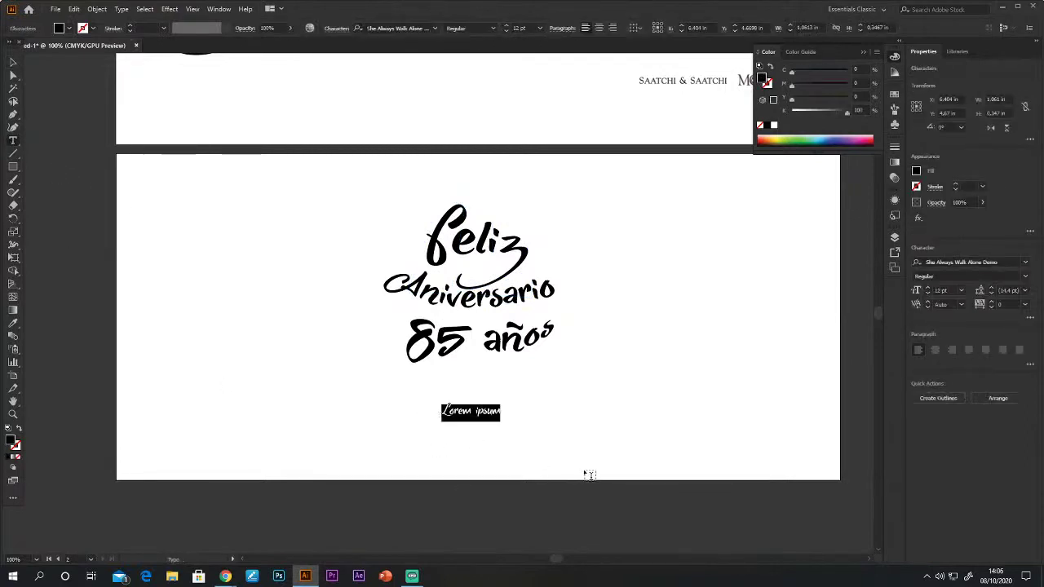
pyautogui.write('1')
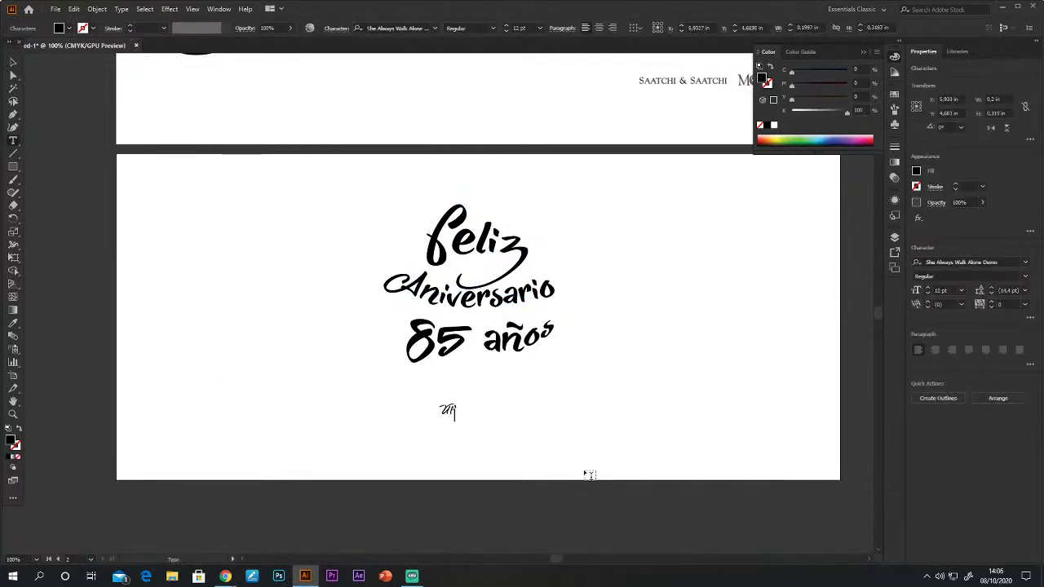
pyautogui.press('Escape')
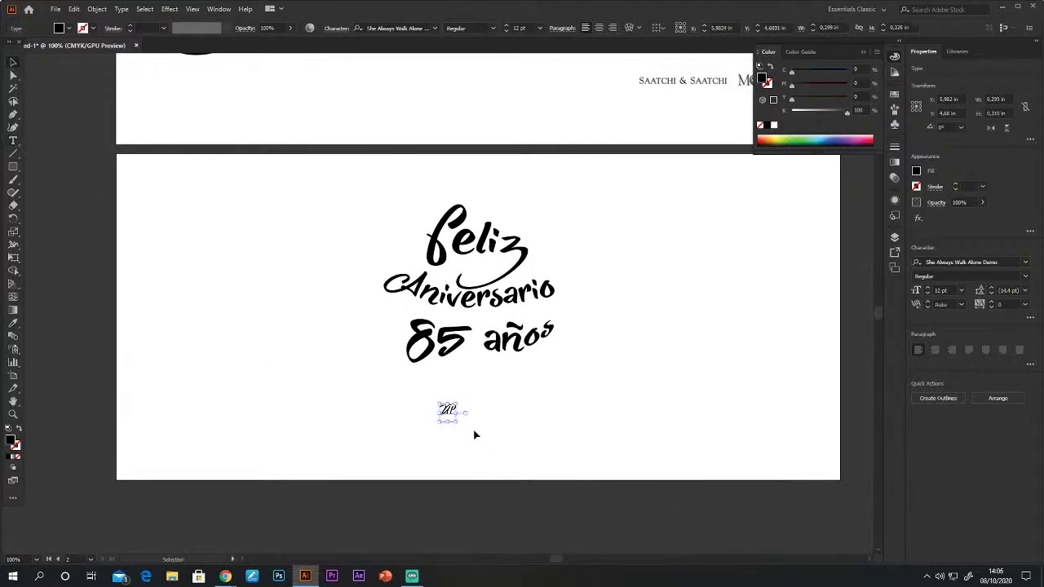
pyautogui.moveTo(458, 425); pyautogui.dragTo(589, 429)
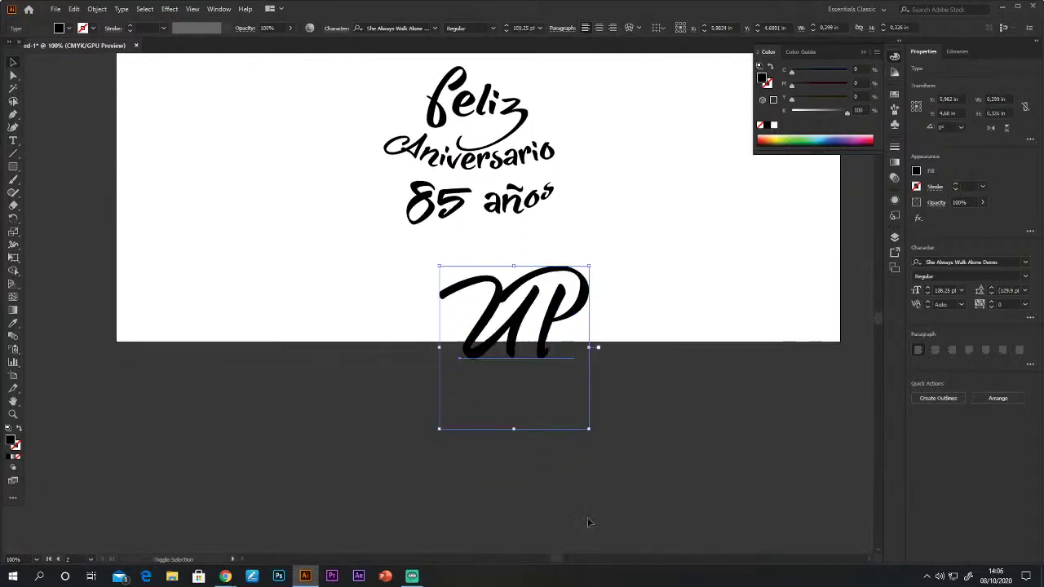
pyautogui.moveTo(515, 325); pyautogui.dragTo(481, 280)
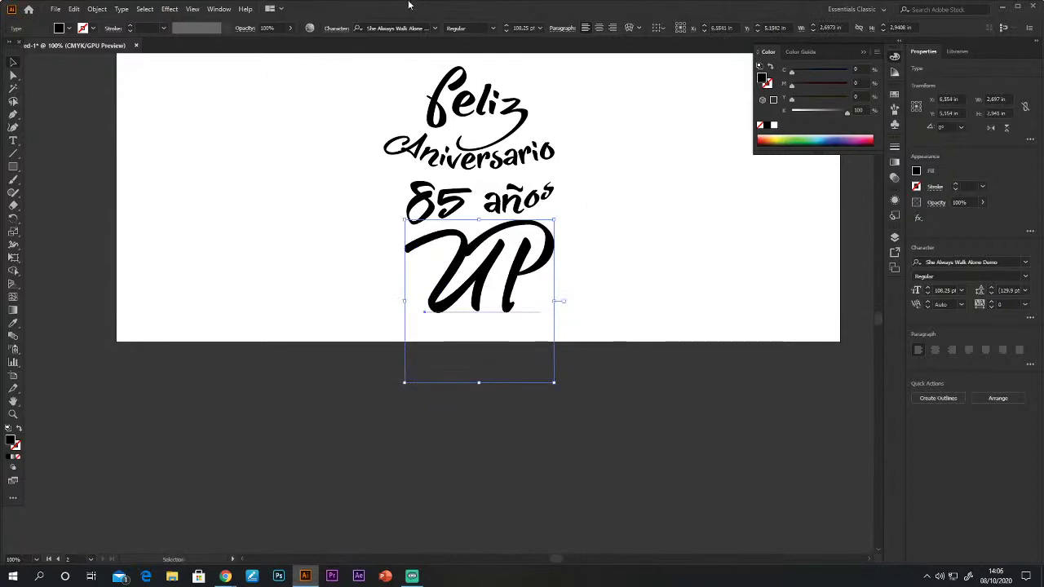
# Try different fonts on the UP text, set it in Space Toaster and place a copy to the left of the lettering.
pyautogui.click(396, 27)
pyautogui.press('Down')
pyautogui.press('Down')
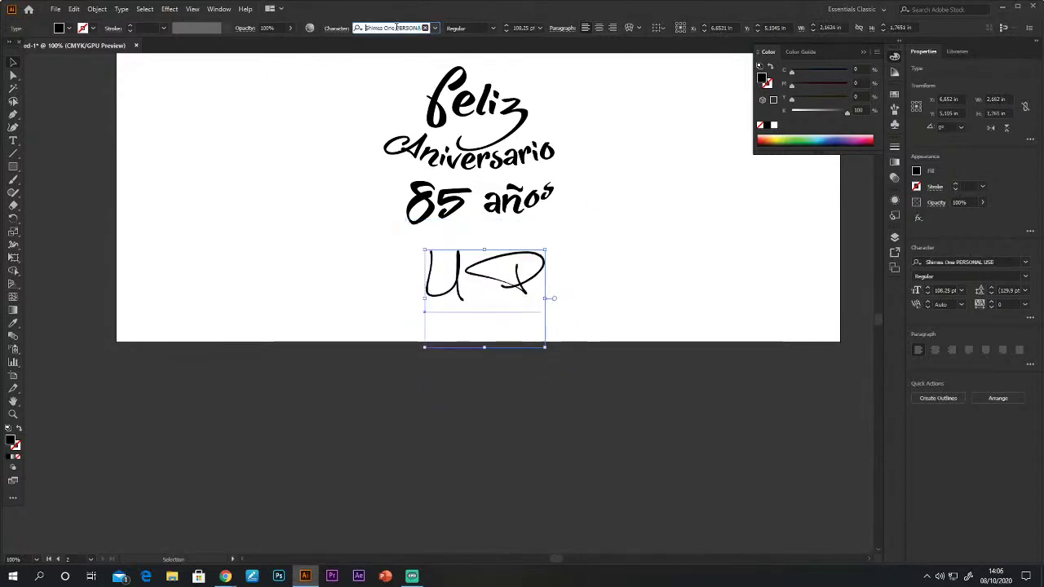
pyautogui.press('Down')
pyautogui.press('Down')
pyautogui.press('Down')
pyautogui.press('Down')
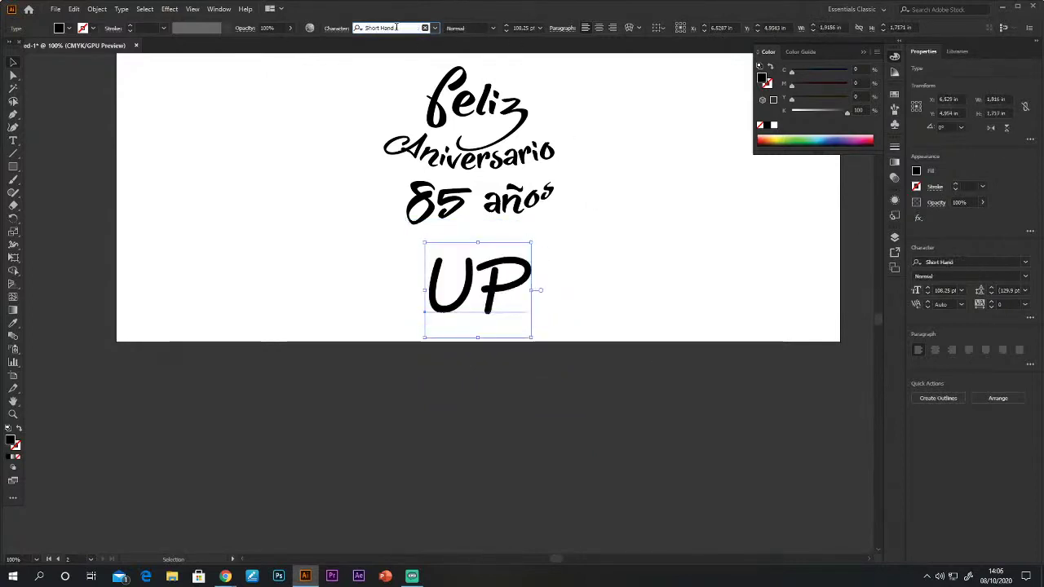
pyautogui.press('Down')
pyautogui.press('Down')
pyautogui.press('Down')
pyautogui.press('Down')
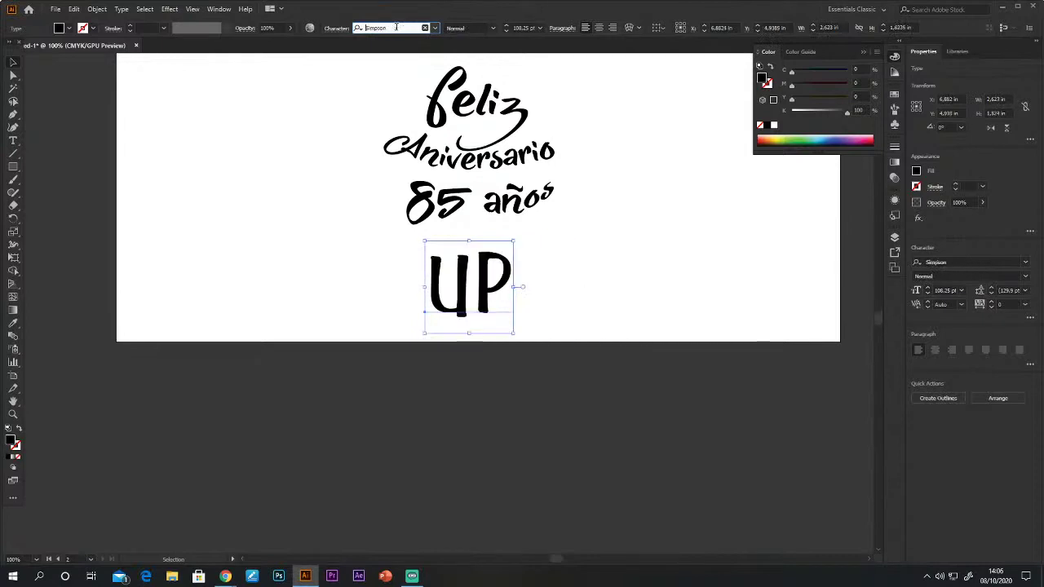
pyautogui.press('Down')
pyautogui.press('Down')
pyautogui.press('Down')
pyautogui.press('Down')
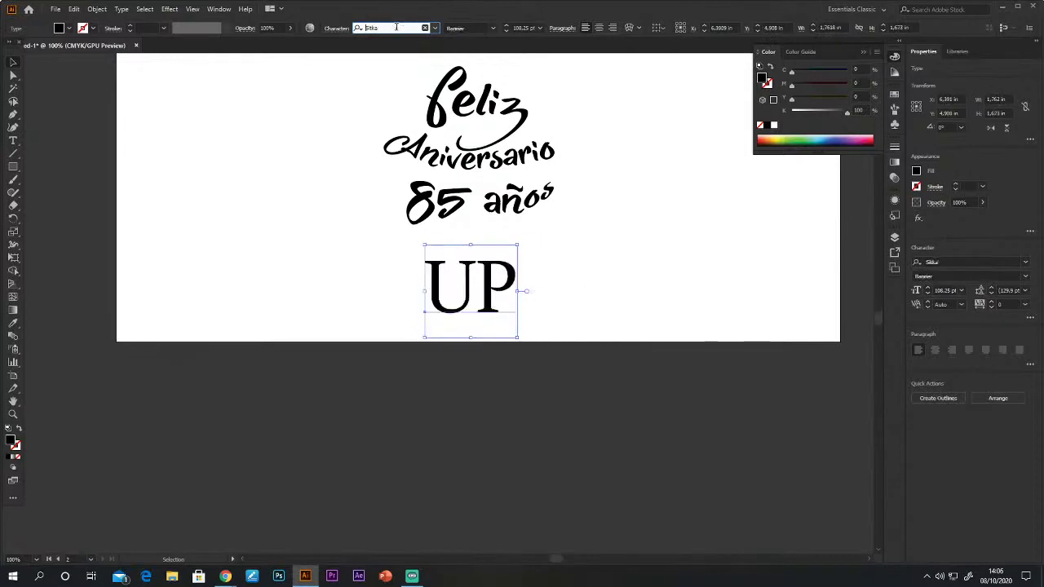
pyautogui.press('Down')
pyautogui.press('Down')
pyautogui.press('Down')
pyautogui.press('Down')
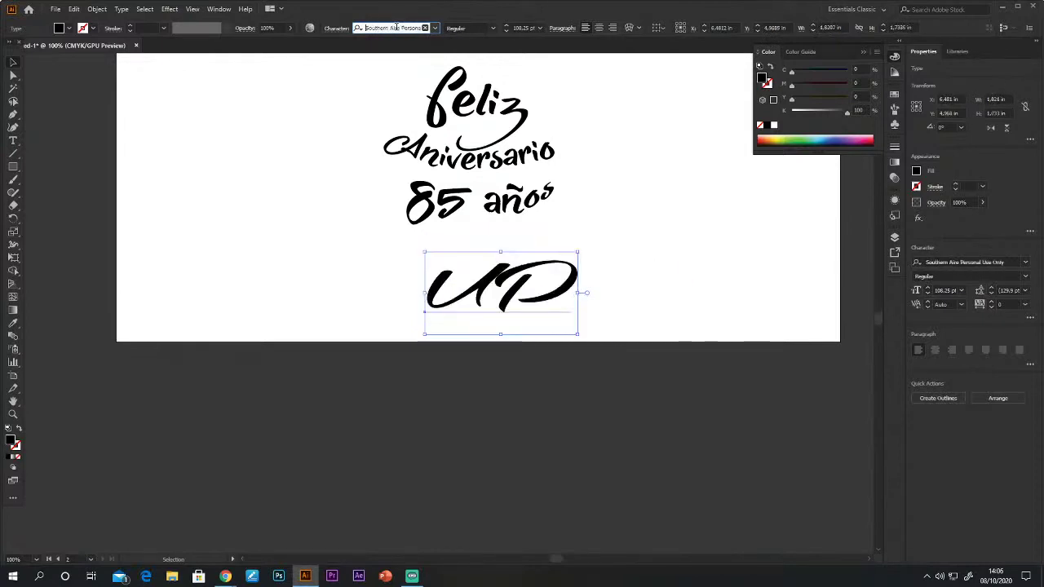
pyautogui.press('Down')
pyautogui.press('Down')
pyautogui.press('Down')
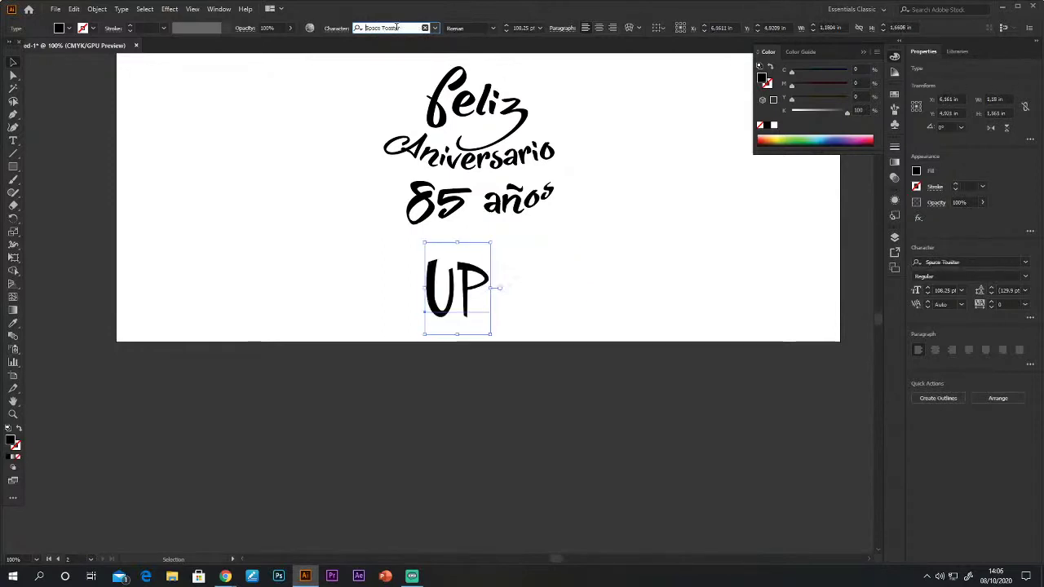
pyautogui.press('Down')
pyautogui.press('Down')
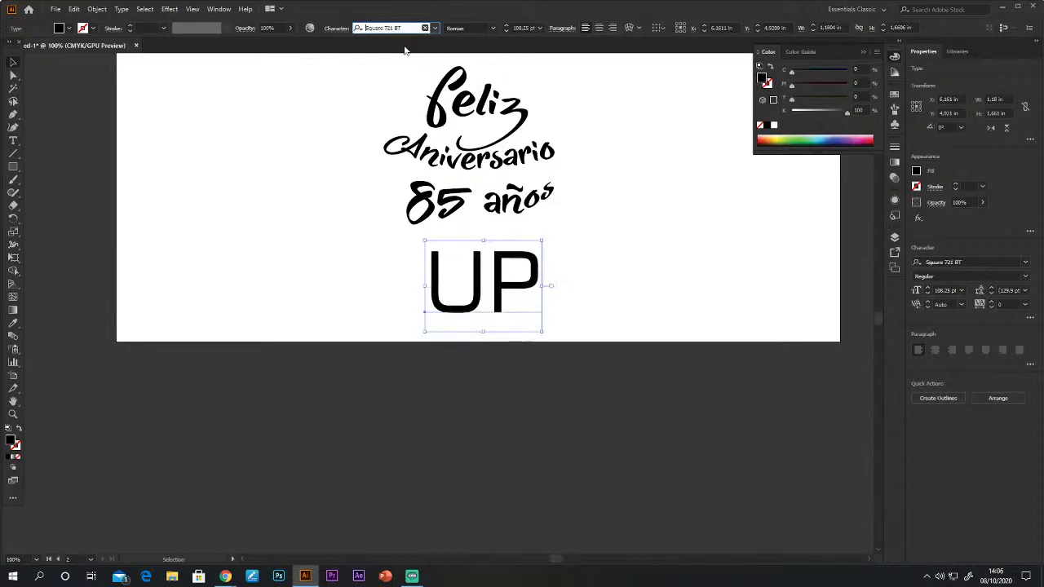
pyautogui.press('Down')
pyautogui.press('Down')
pyautogui.press('Down')
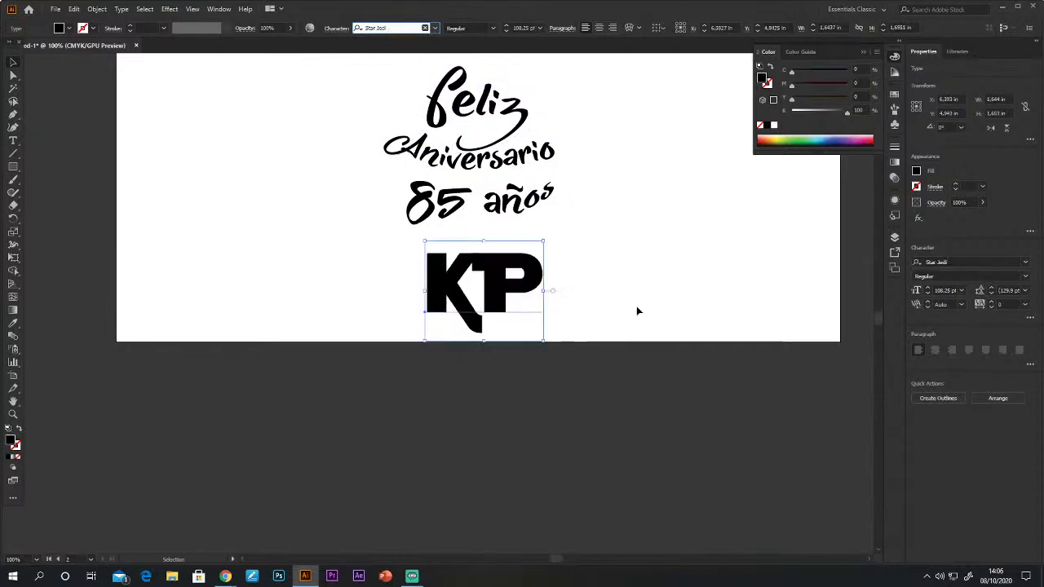
pyautogui.press('Up')
pyautogui.press('Up')
pyautogui.press('Up')
pyautogui.press('Up')
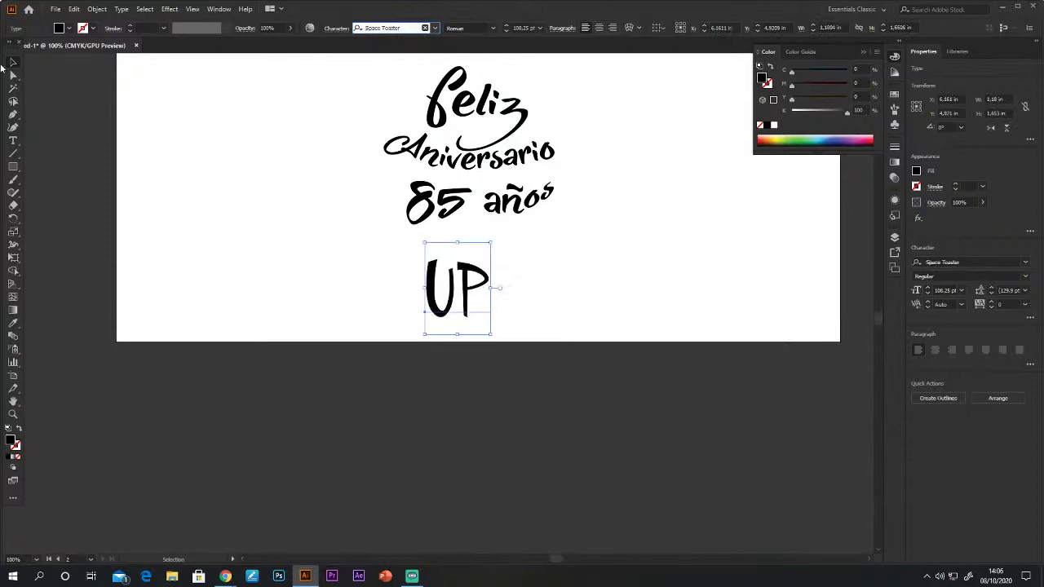
pyautogui.moveTo(449, 283); pyautogui.dragTo(283, 237)
# Try further fonts on the original UP text beneath 85 años and set it in x_amber.
pyautogui.click(479, 280)
pyautogui.click(388, 28)
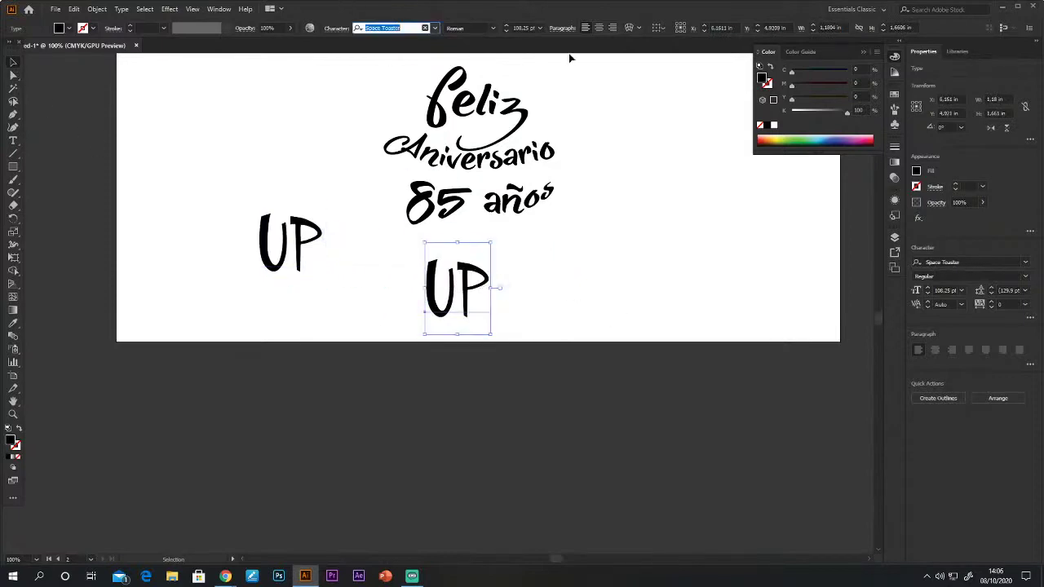
pyautogui.press('Down')
pyautogui.press('Down')
pyautogui.press('Down')
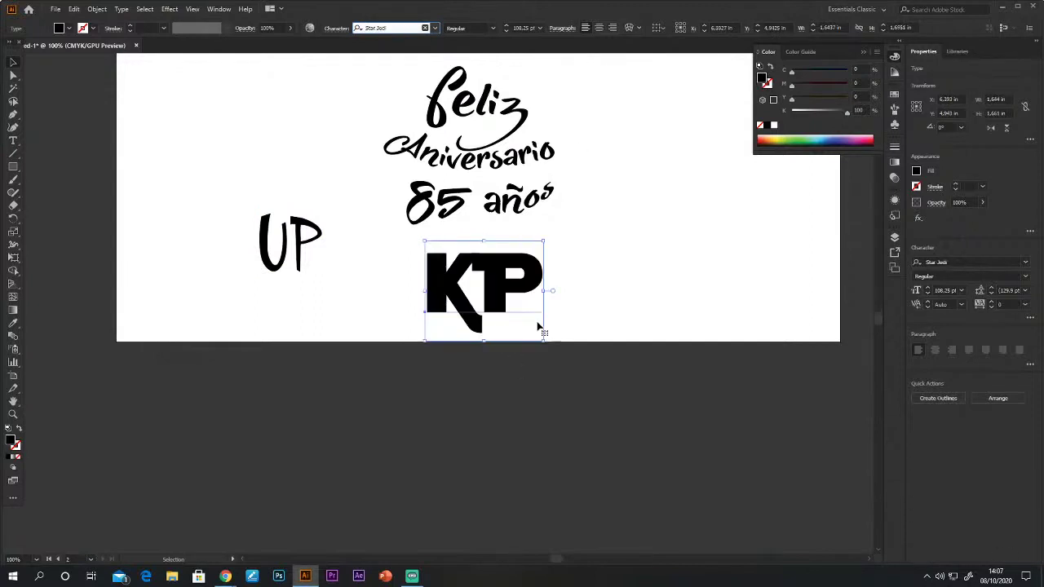
pyautogui.press('Down')
pyautogui.press('Down')
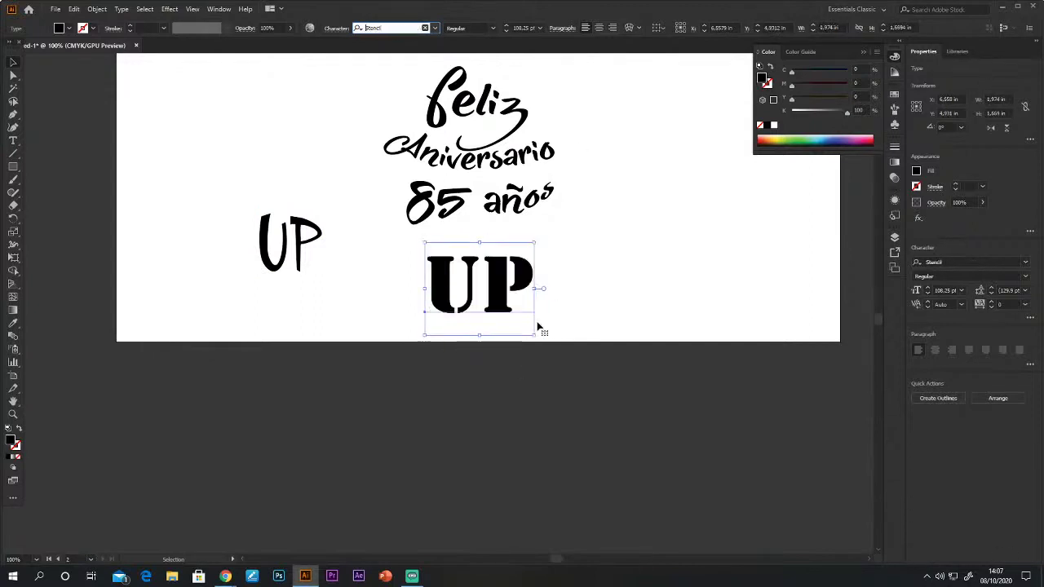
pyautogui.press('Down')
pyautogui.press('Down')
pyautogui.press('Down')
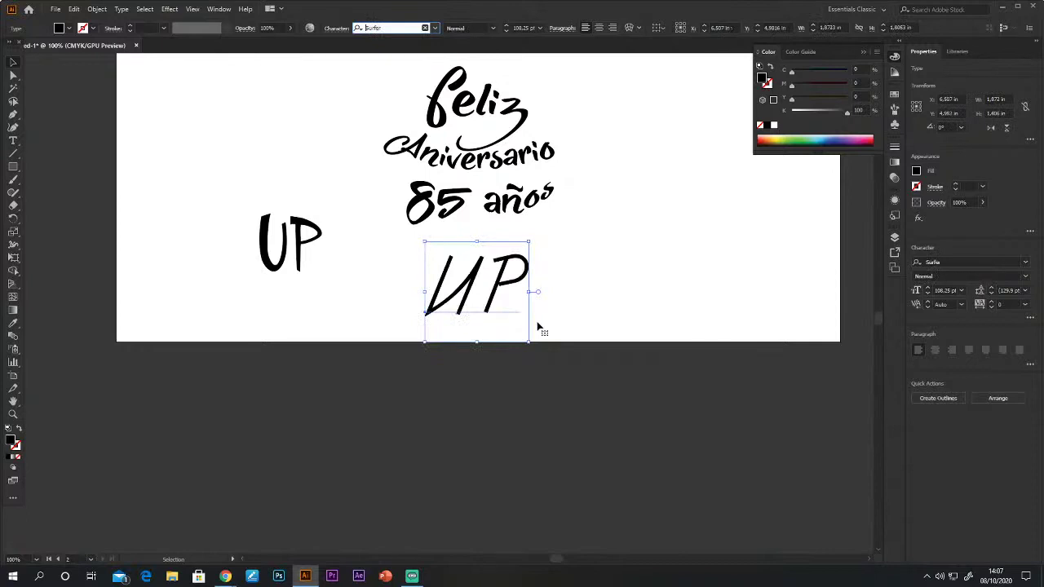
pyautogui.press('Down')
pyautogui.press('Down')
pyautogui.press('Down')
pyautogui.press('Down')
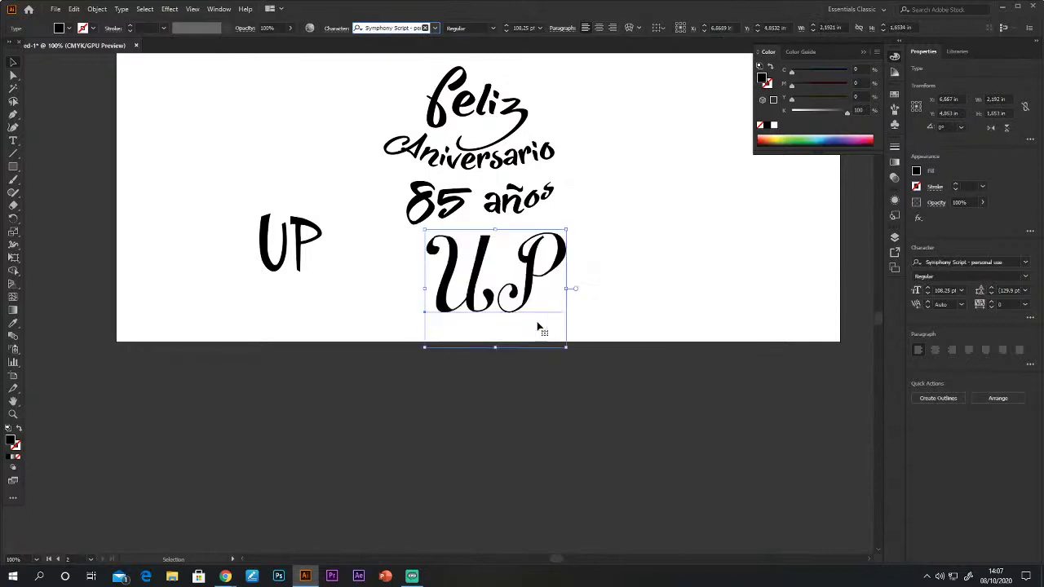
pyautogui.press('Down')
pyautogui.press('Down')
pyautogui.press('Down')
pyautogui.press('Down')
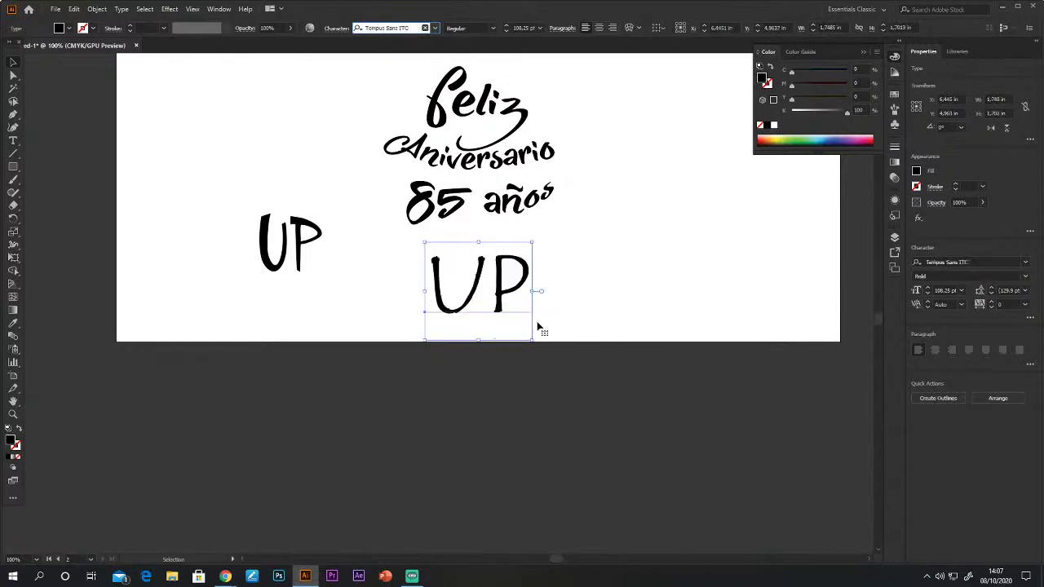
pyautogui.press('Down')
pyautogui.press('Down')
pyautogui.press('Down')
pyautogui.press('Down')
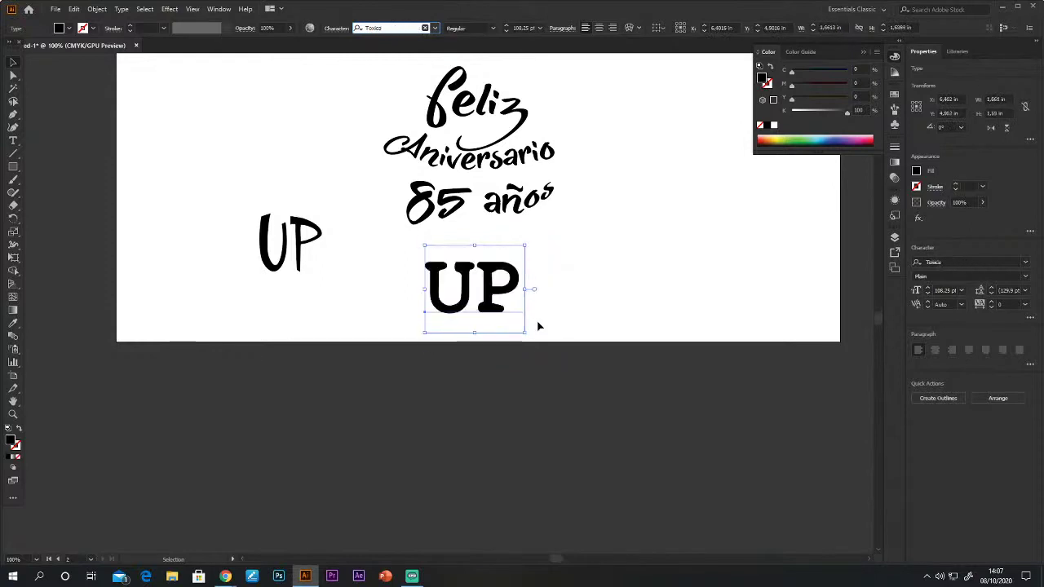
pyautogui.press('Down')
pyautogui.press('Down')
pyautogui.press('Down')
pyautogui.press('Down')
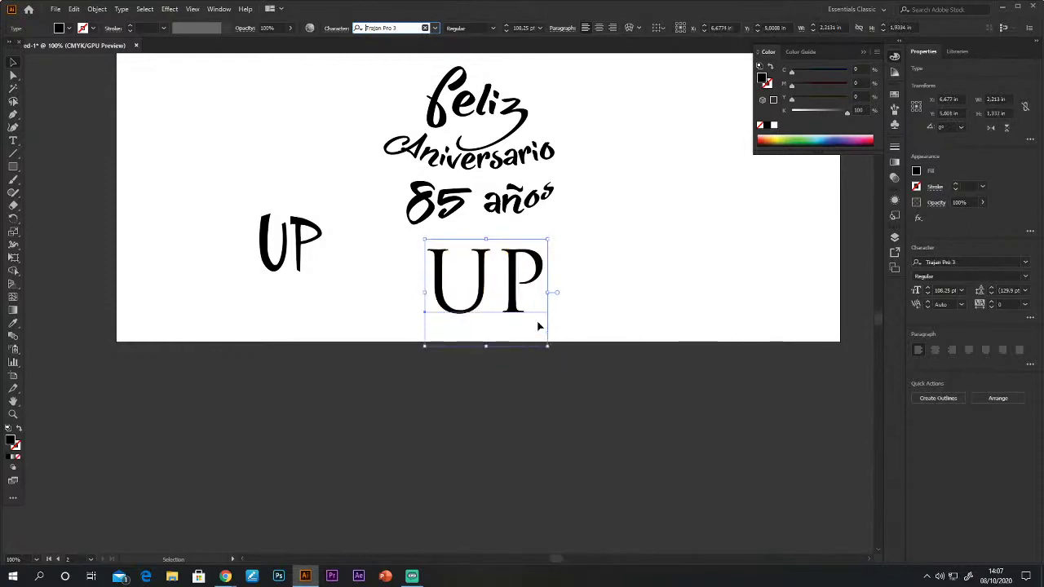
pyautogui.press('Down')
pyautogui.press('Down')
pyautogui.press('Down')
pyautogui.press('Down')
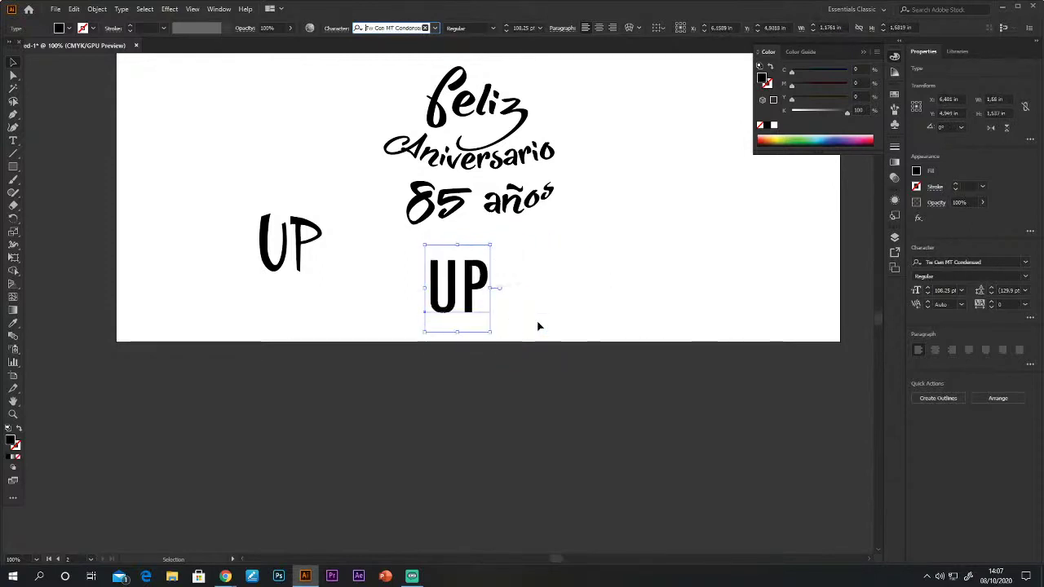
pyautogui.press('Down')
pyautogui.press('Down')
pyautogui.press('Down')
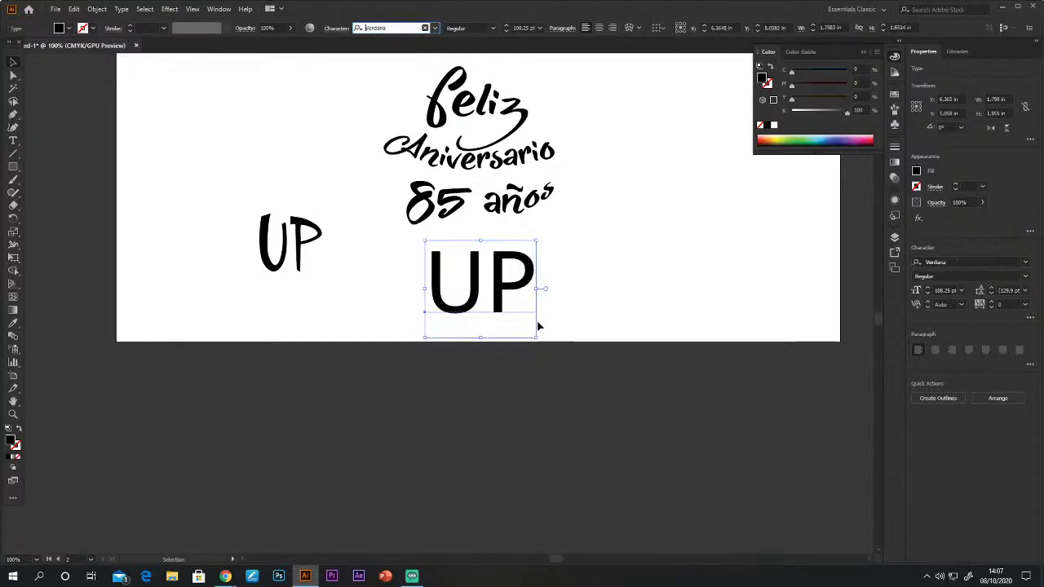
pyautogui.press('Down')
pyautogui.press('Down')
pyautogui.press('Down')
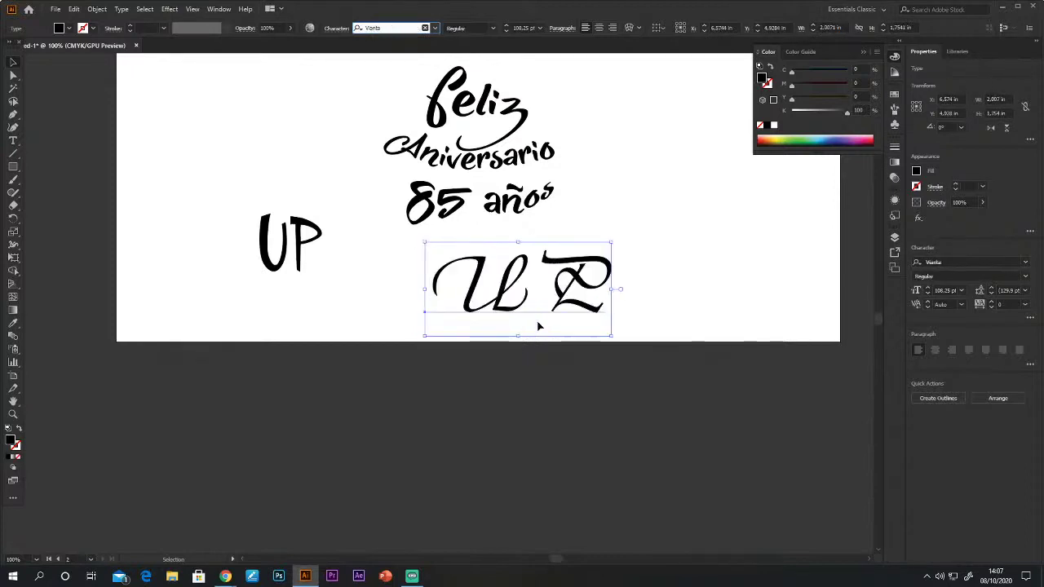
pyautogui.press('Down')
pyautogui.press('Down')
pyautogui.press('Down')
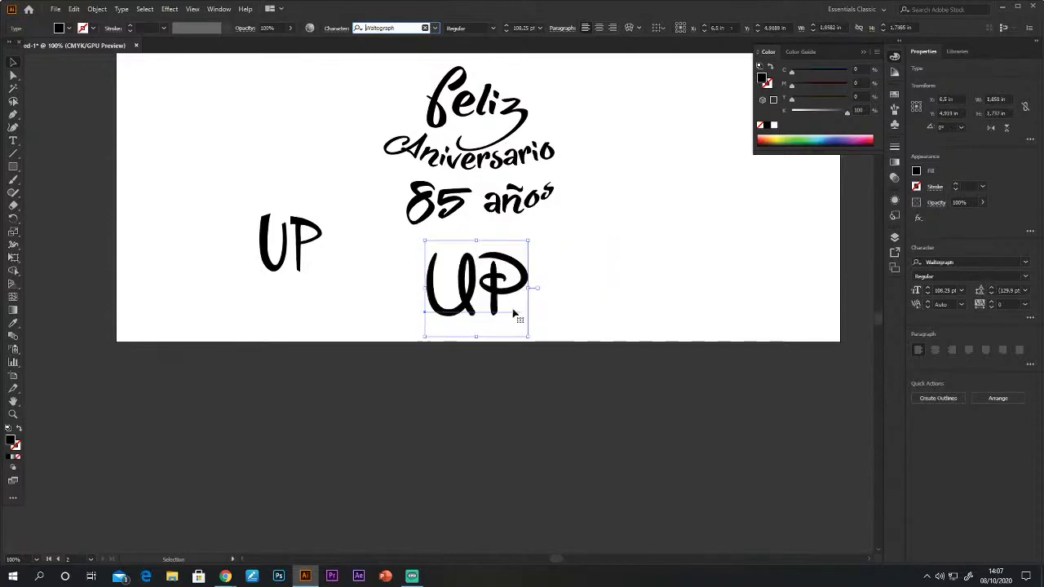
pyautogui.press('Down')
pyautogui.press('Down')
pyautogui.press('Down')
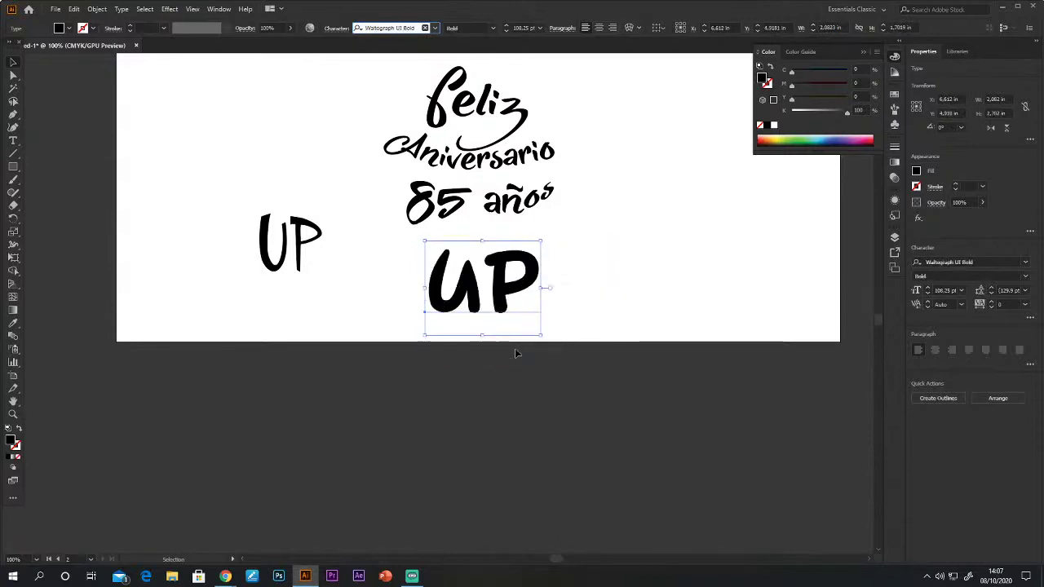
pyautogui.press('Down')
pyautogui.press('Down')
pyautogui.press('Down')
pyautogui.press('Down')
pyautogui.press('Down')
pyautogui.press('Down')
pyautogui.press('Down')
pyautogui.press('Down')
pyautogui.press('Down')
pyautogui.press('Down')
pyautogui.press('Down')
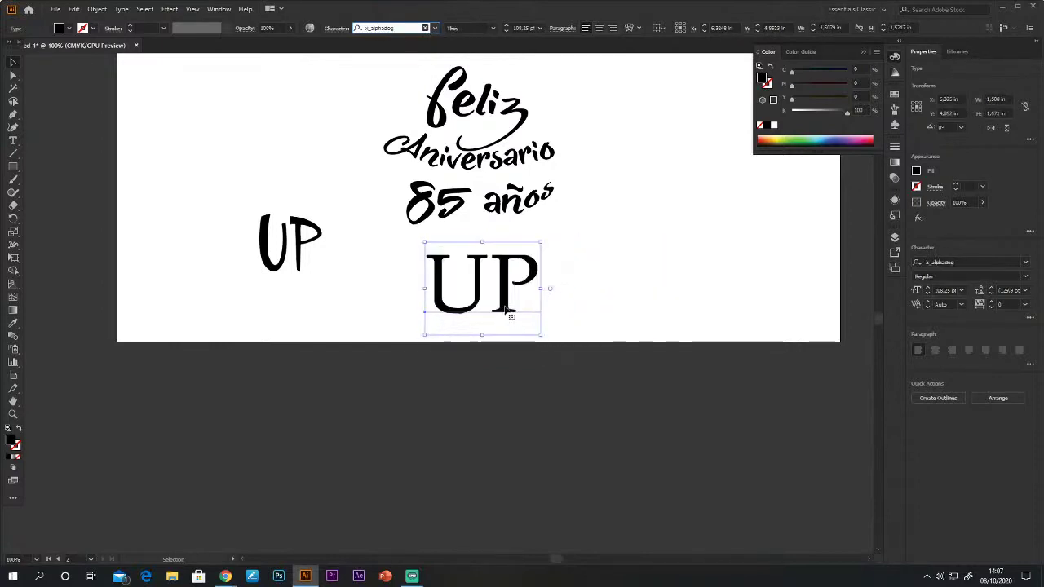
pyautogui.press('Down')
pyautogui.press('Down')
pyautogui.press('Down')
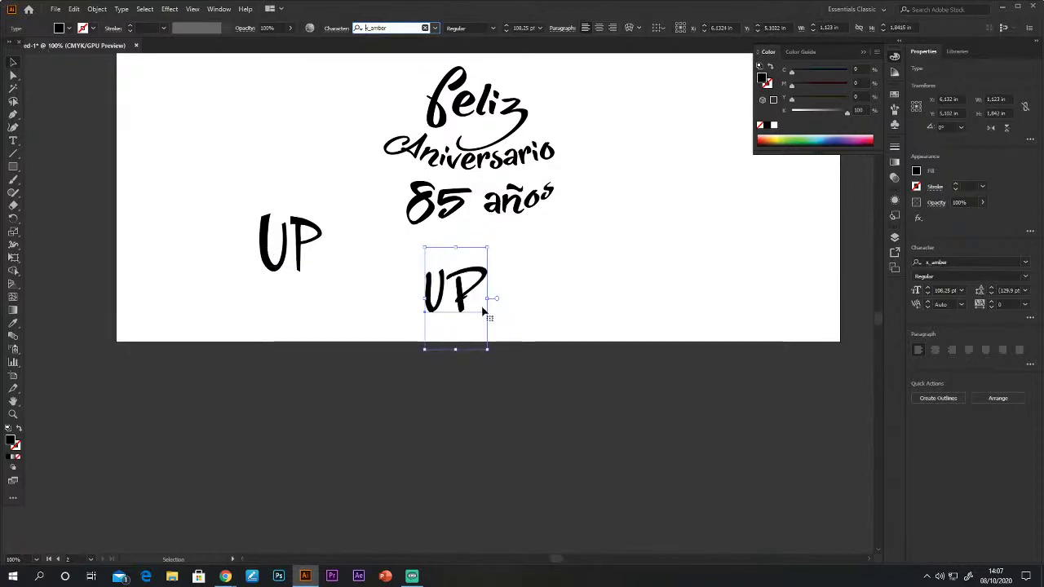
# Scale the x_amber UP text up to about 200 pt and place it directly beneath 85 años.
pyautogui.moveTo(487, 349); pyautogui.dragTo(540, 435)
pyautogui.moveTo(522, 353); pyautogui.dragTo(559, 346)
pyautogui.click(606, 343)
# Move the whole Feliz Aniversario 85 años UP lettering slightly up and to the left on the artboard.
pyautogui.click(15, 166)
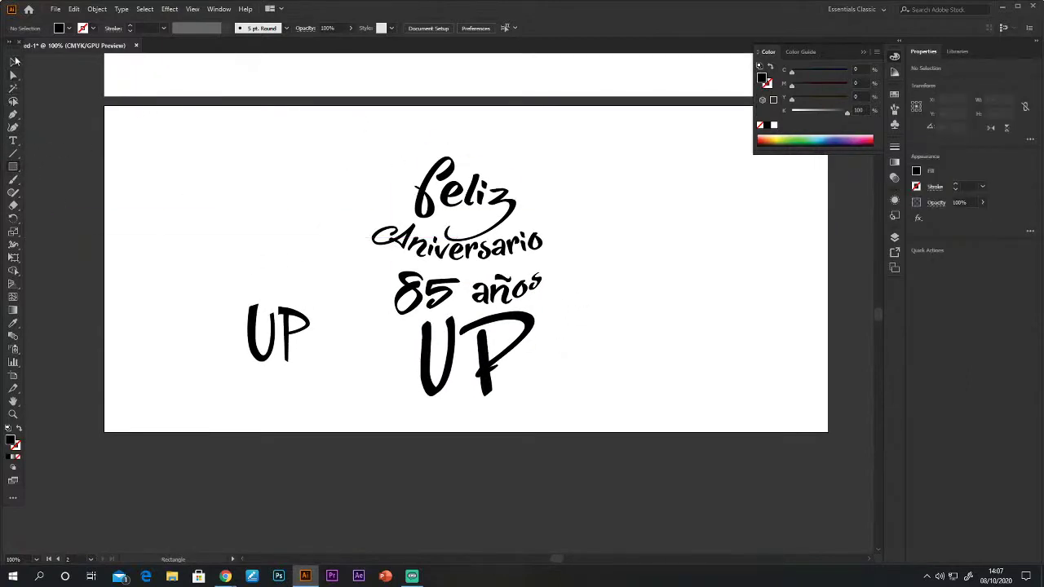
pyautogui.click(13, 63)
pyautogui.moveTo(341, 144); pyautogui.dragTo(575, 432)
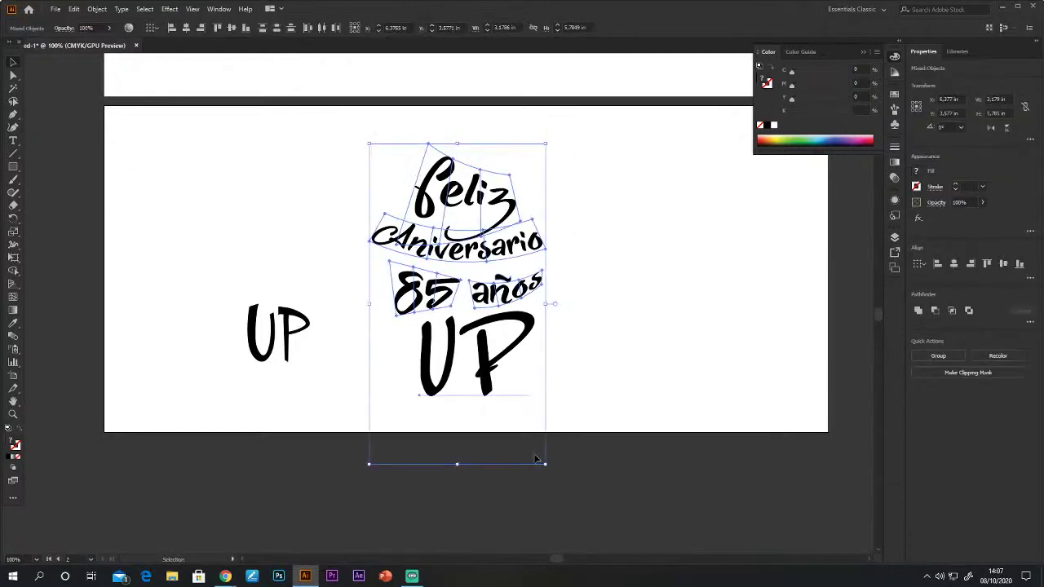
pyautogui.moveTo(481, 359); pyautogui.dragTo(473, 339)
pyautogui.click(600, 410)
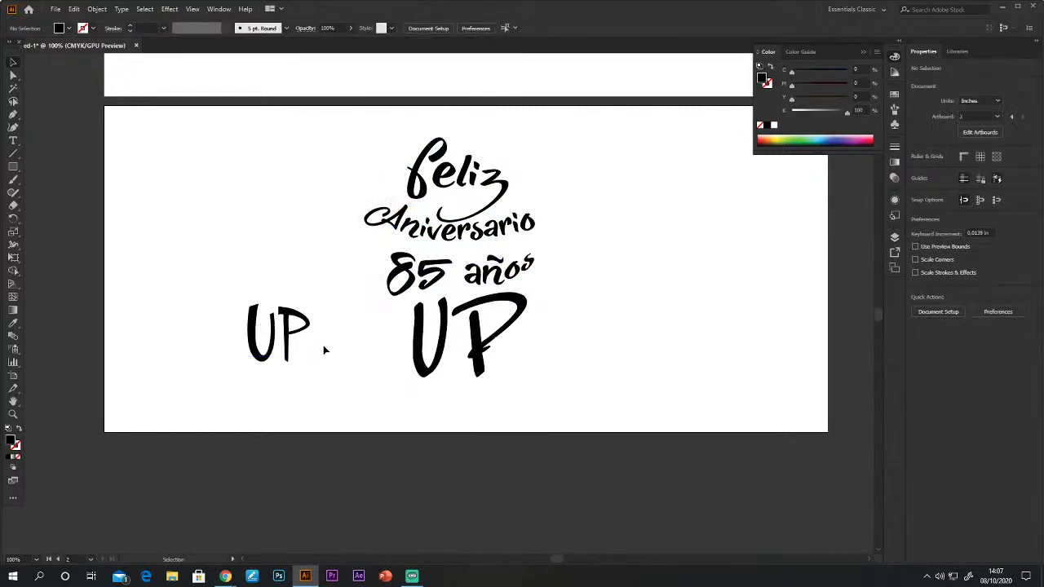
# Nudge the large UP closer to 85 años and shift the small spare UP slightly up and to the left.
pyautogui.moveTo(453, 355); pyautogui.dragTo(447, 350)
pyautogui.click(674, 356)
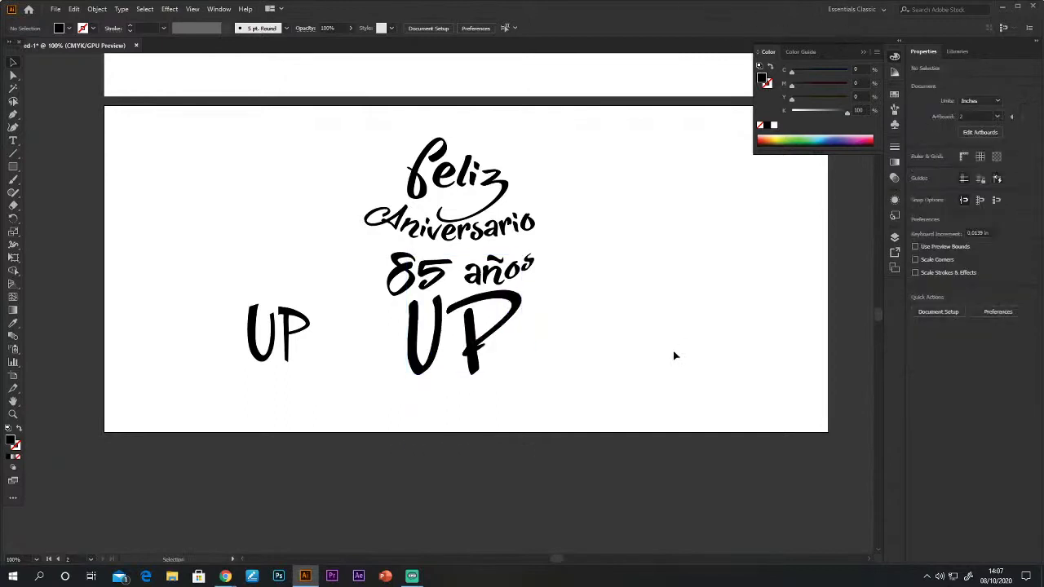
pyautogui.moveTo(293, 333); pyautogui.dragTo(283, 321)
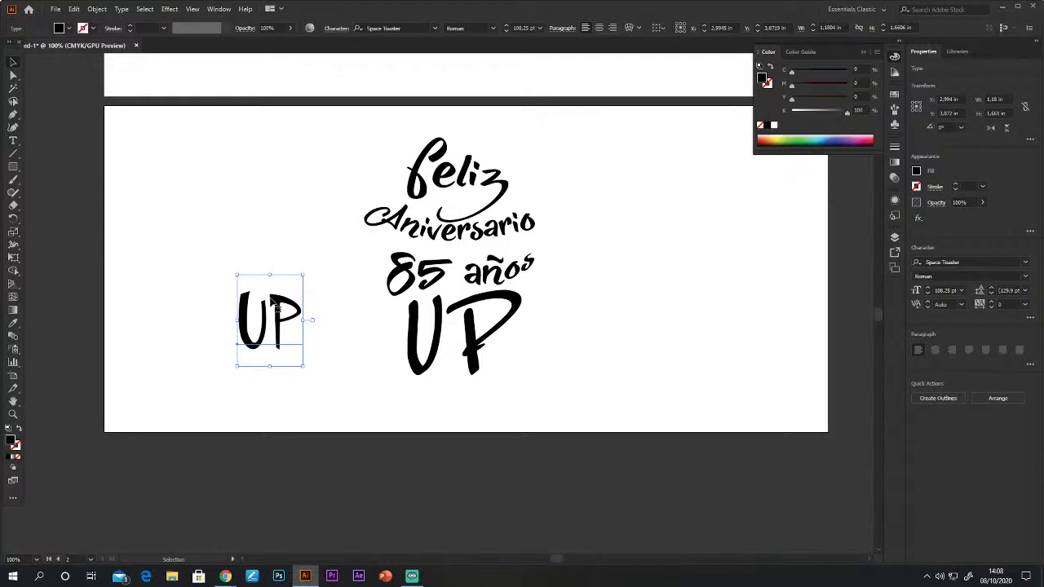
# Warp the large UP text with a horizontal Arc at -9% bend, -21% horizontal and -14% vertical distortion.
pyautogui.click(478, 351)
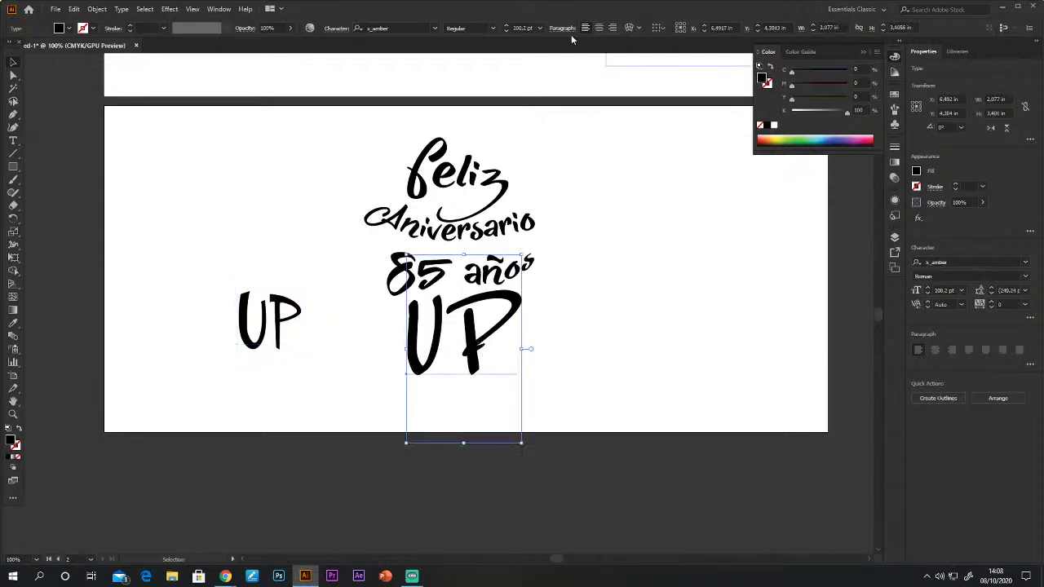
pyautogui.click(630, 28)
pyautogui.moveTo(714, 209); pyautogui.dragTo(718, 257)
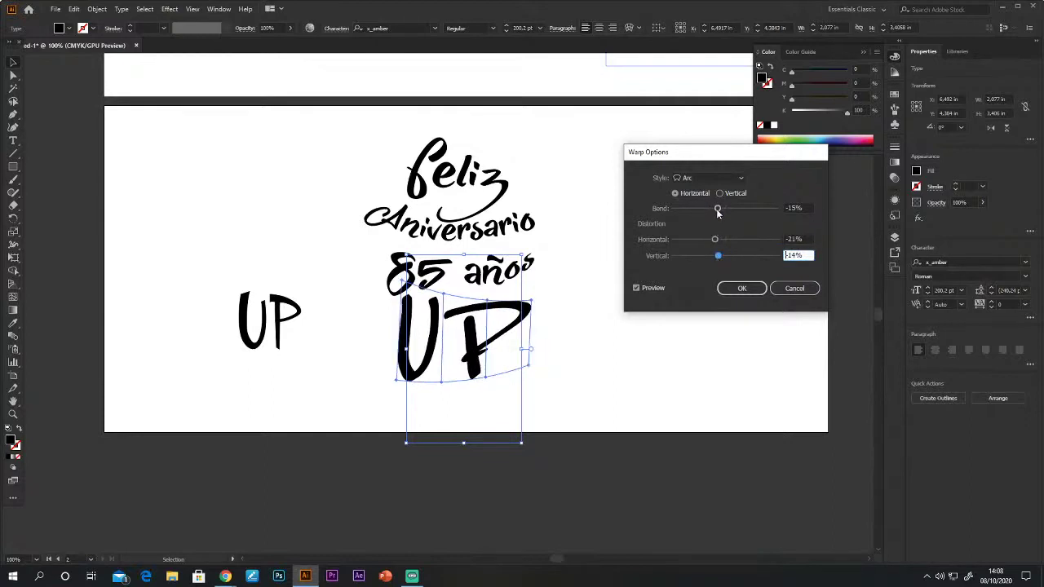
pyautogui.moveTo(717, 209); pyautogui.dragTo(721, 210)
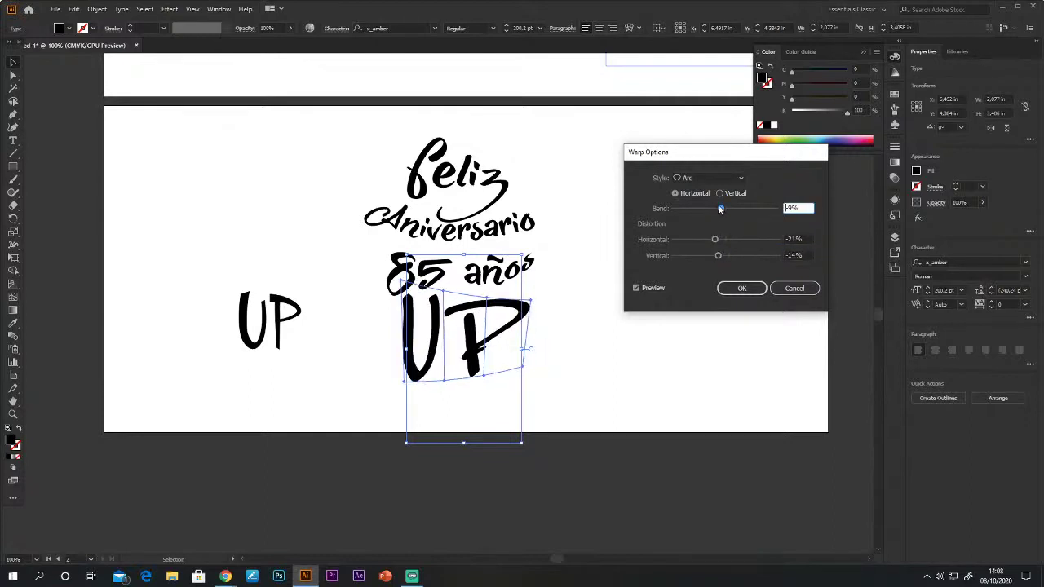
pyautogui.click(743, 292)
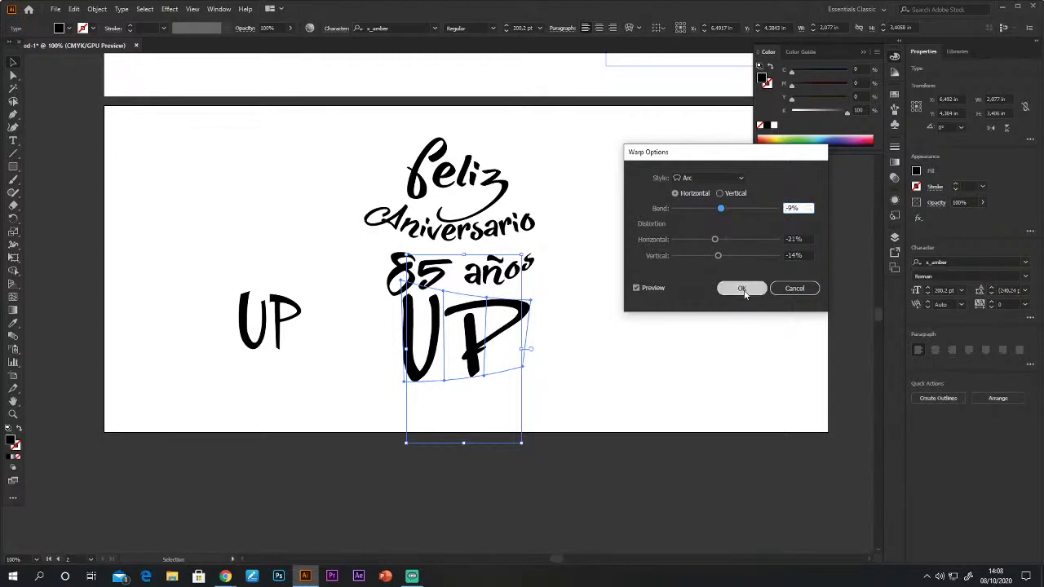
# Delete the small spare UP text in Space Toaster beside the lettering.
pyautogui.click(681, 360)
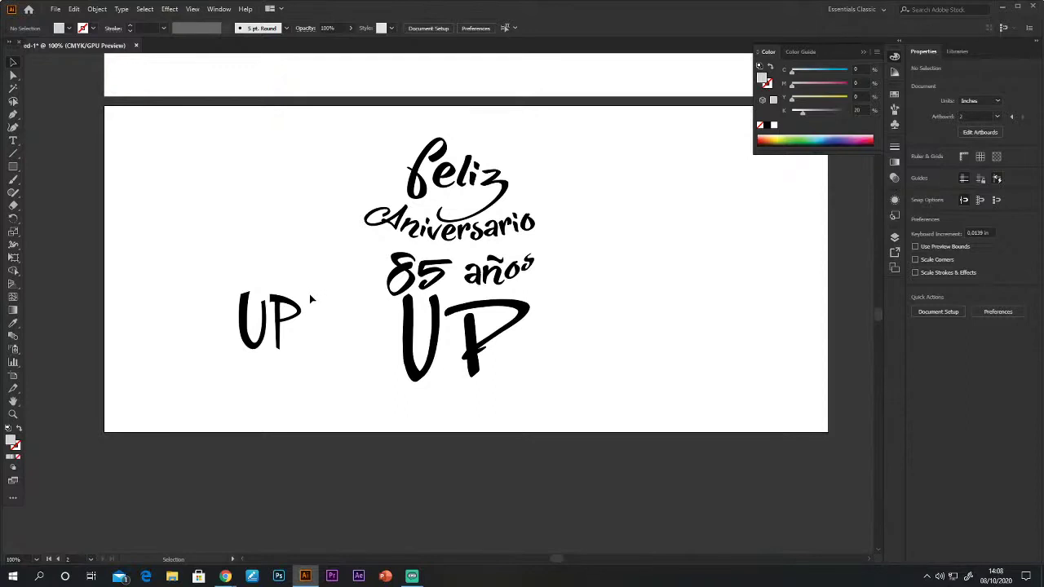
pyautogui.moveTo(242, 252); pyautogui.dragTo(327, 411)
pyautogui.press('Delete')
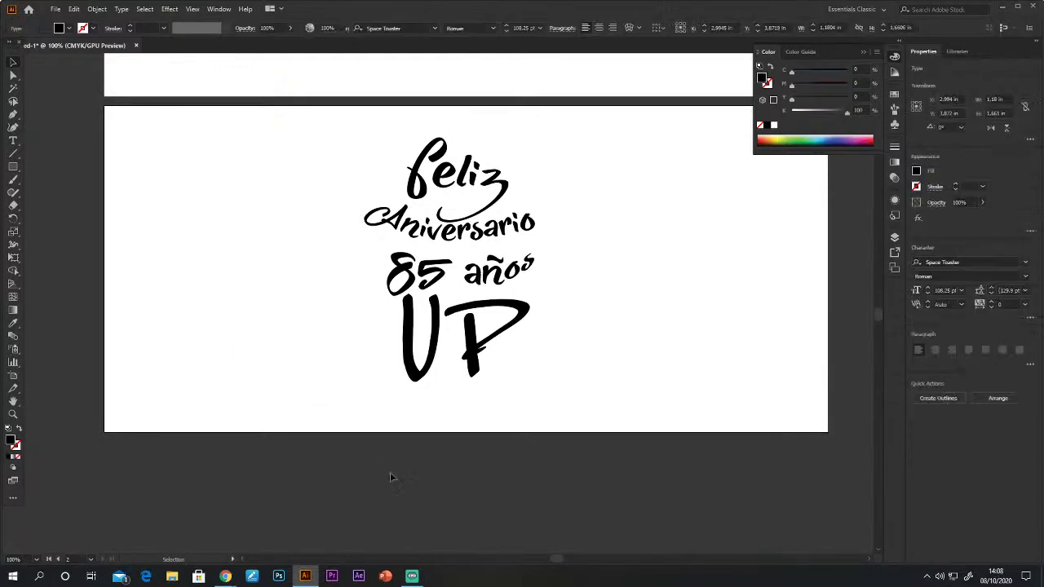
# Move the whole Feliz Aniversario 85 años UP lettering horizontally to about X 10.4 in, near the artboard's right edge, and deselect it.
pyautogui.moveTo(549, 431); pyautogui.dragTo(580, 443)
pyautogui.moveTo(369, 181); pyautogui.dragTo(601, 465)
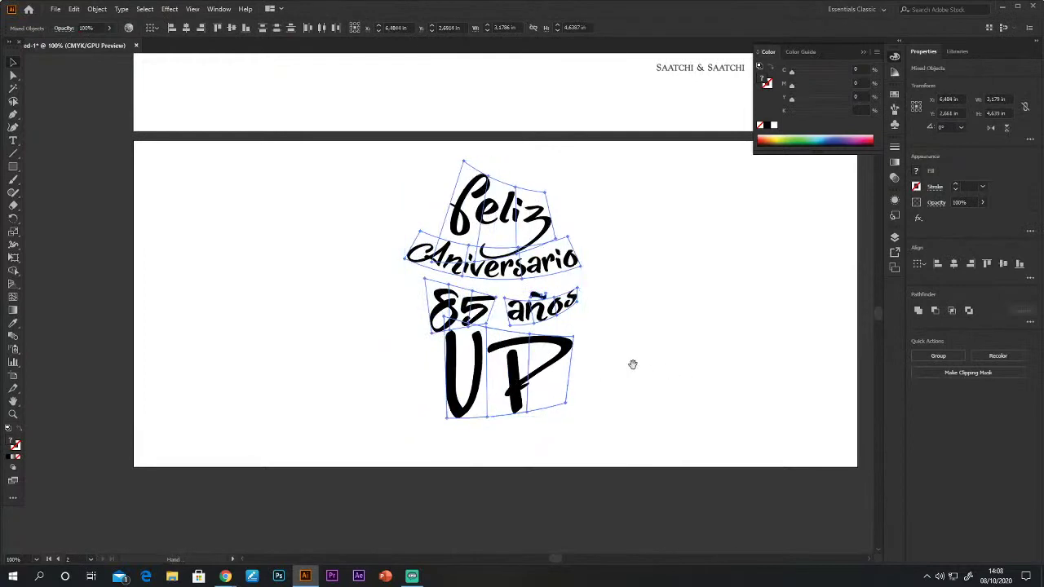
pyautogui.moveTo(633, 359); pyautogui.dragTo(578, 310)
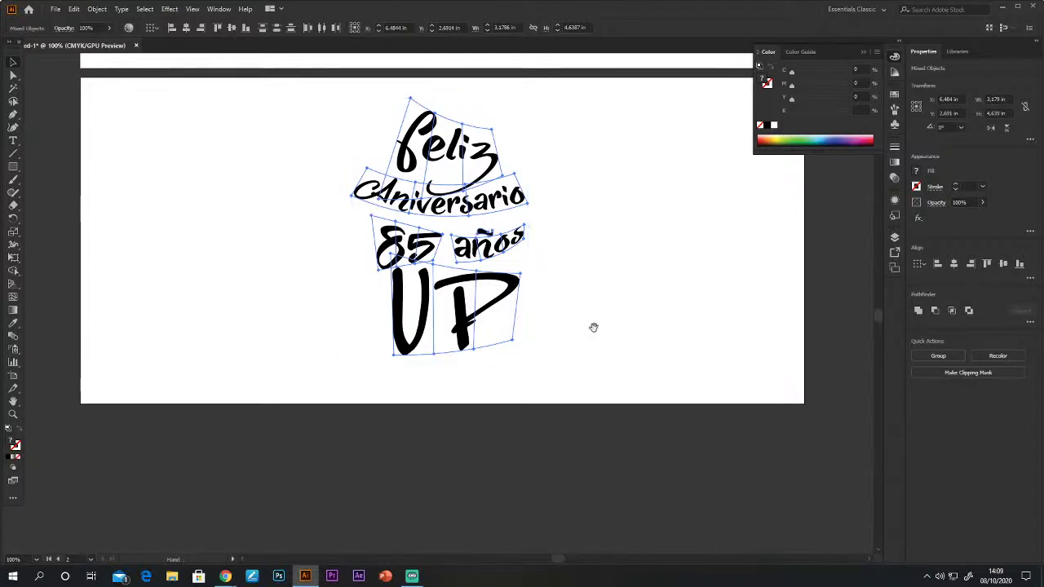
pyautogui.scroll(3, 522, 375)
pyautogui.hscroll(3, 522, 375)
pyautogui.moveTo(353, 304); pyautogui.dragTo(570, 306)
pyautogui.moveTo(452, 382); pyautogui.dragTo(544, 279)
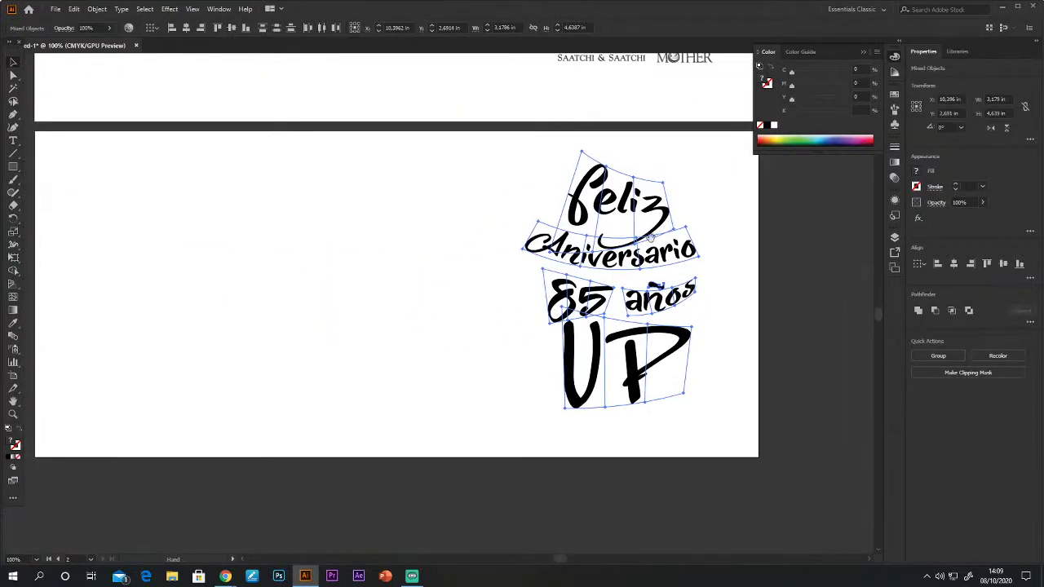
pyautogui.click(321, 401)
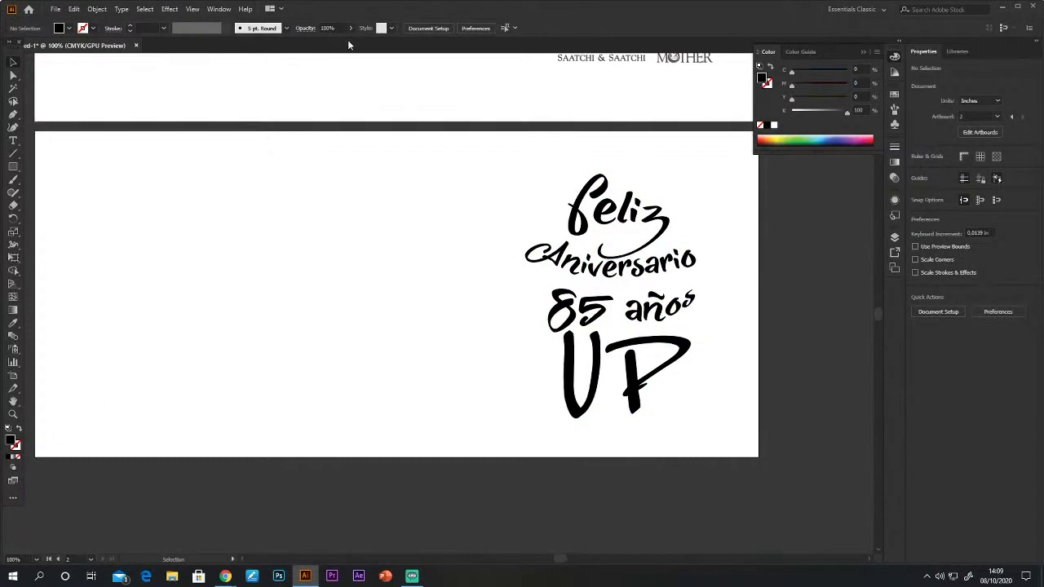
pyautogui.moveTo(258, 321); pyautogui.dragTo(280, 307)
pyautogui.click(13, 401)
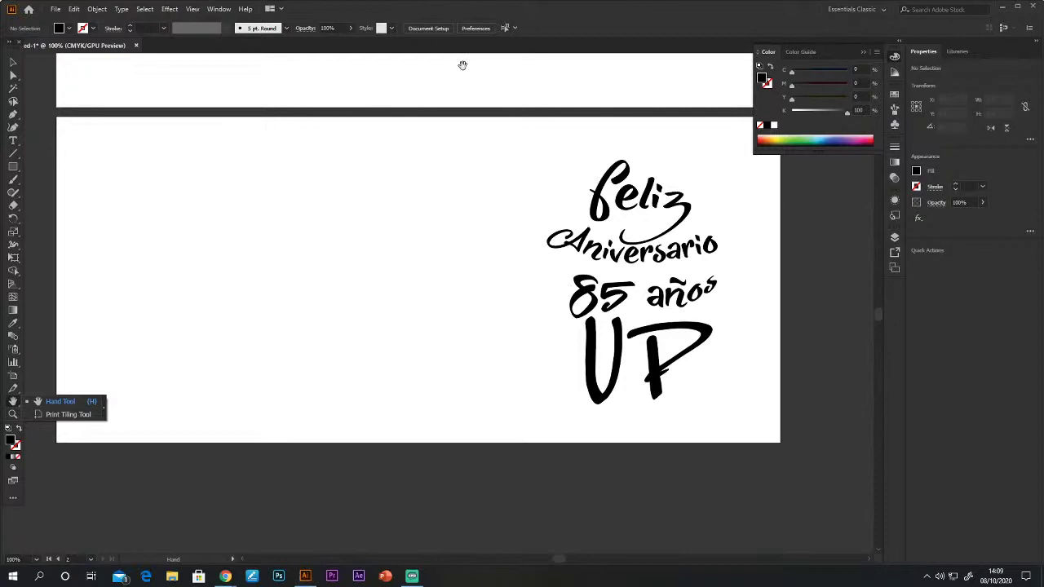
pyautogui.click(218, 9)
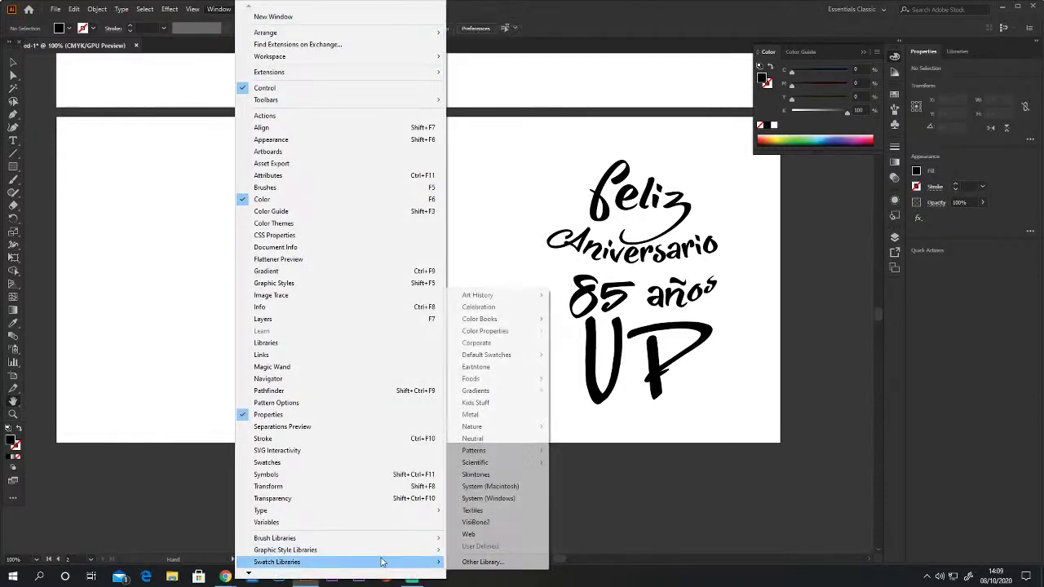
pyautogui.moveTo(384, 551)
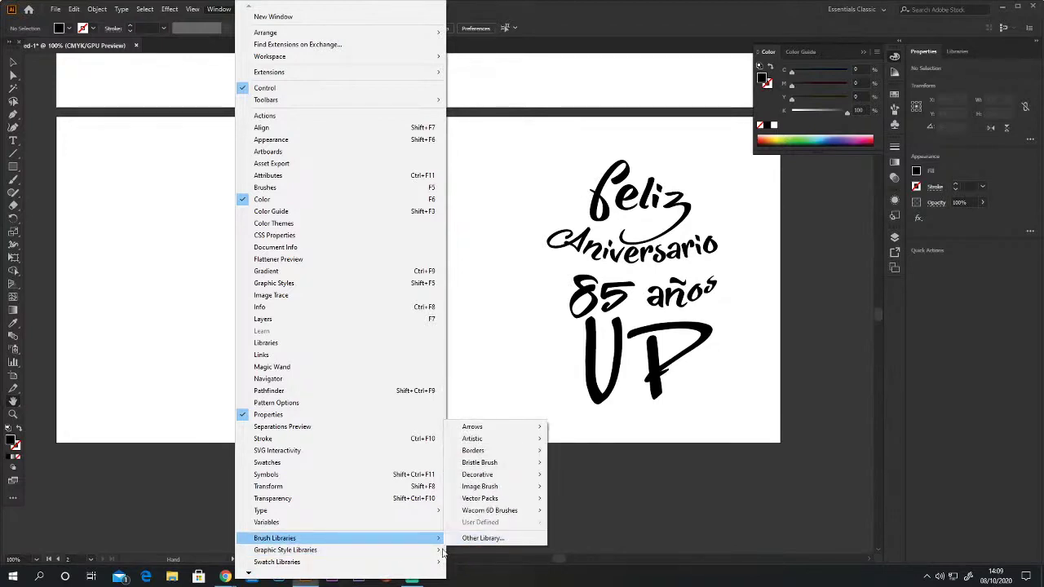
pyautogui.moveTo(432, 562)
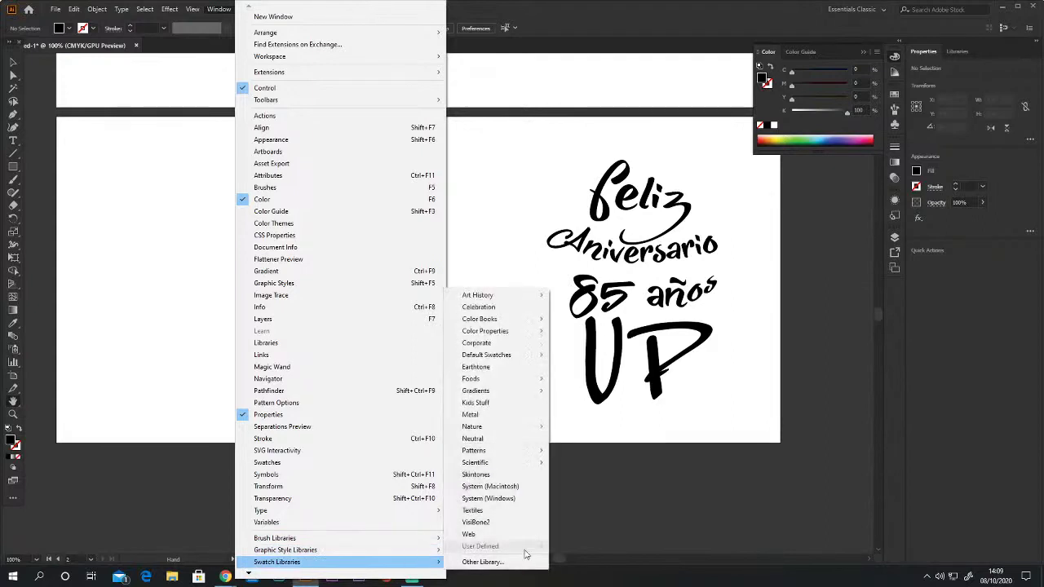
pyautogui.moveTo(509, 382)
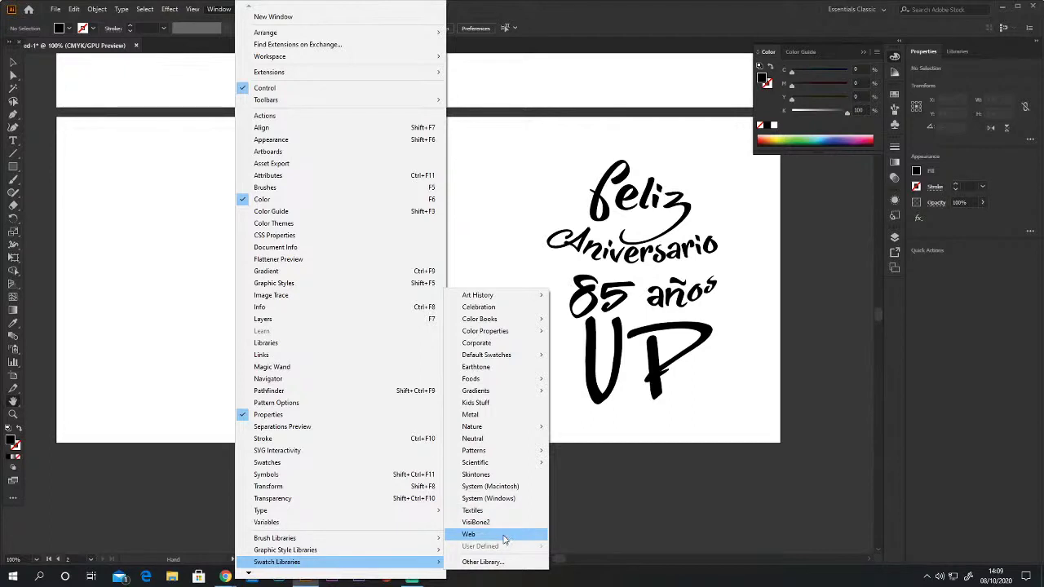
pyautogui.click(469, 534)
pyautogui.click(576, 259)
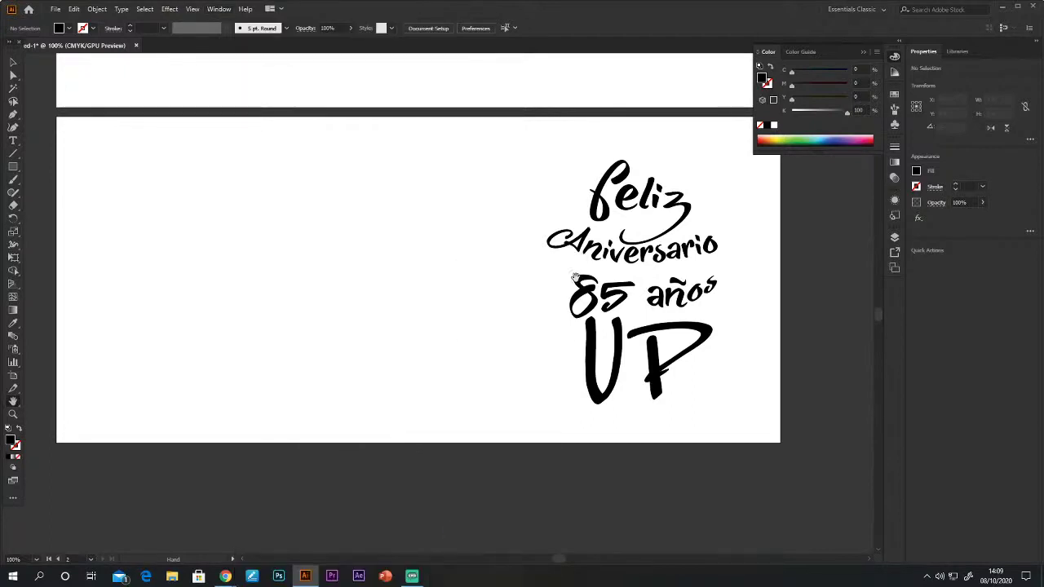
# Bring up the list of available symbol libraries.
pyautogui.click(219, 8)
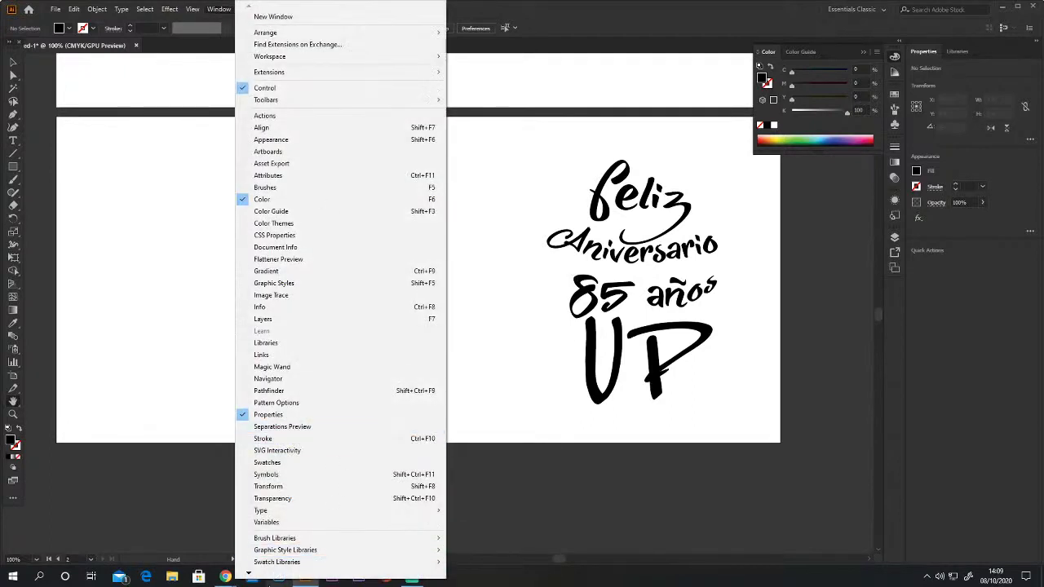
pyautogui.scroll(-1, 249, 577)
pyautogui.scroll(-1, 249, 576)
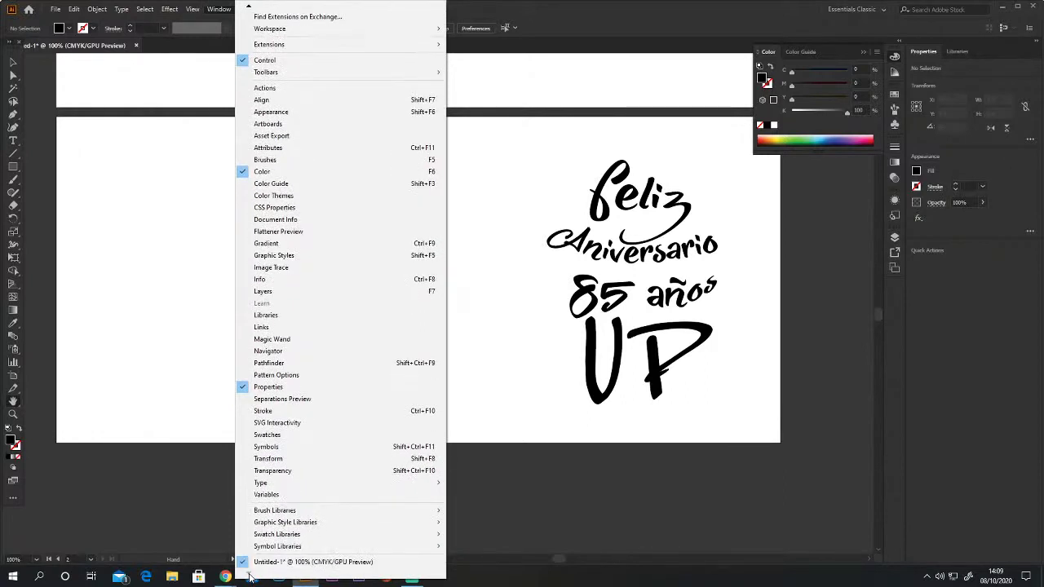
pyautogui.moveTo(281, 547)
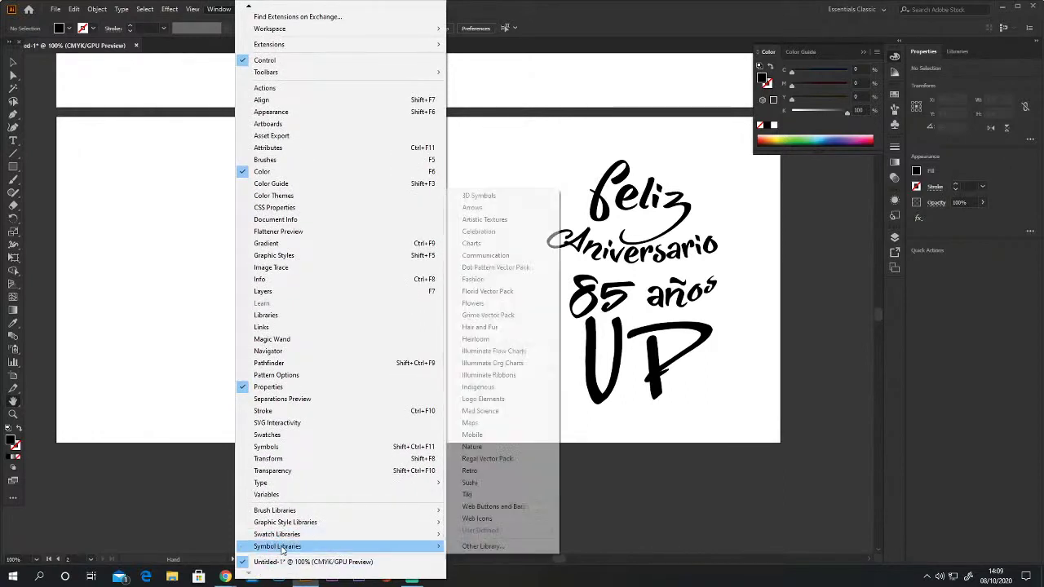
# Open the Web Icons symbol library, enlarge it to view all its icons, and close it.
pyautogui.click(488, 518)
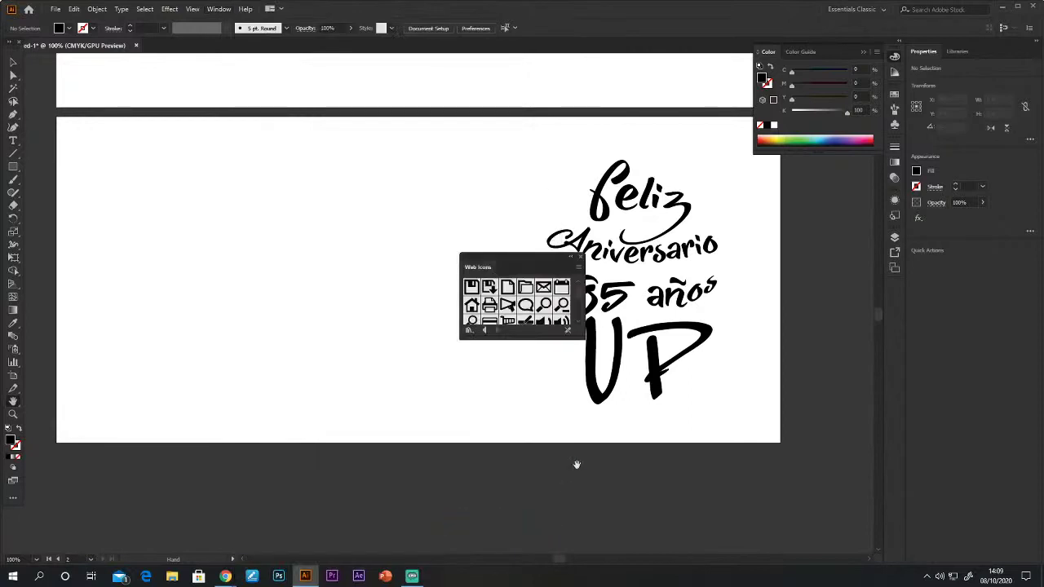
pyautogui.moveTo(582, 335); pyautogui.dragTo(613, 475)
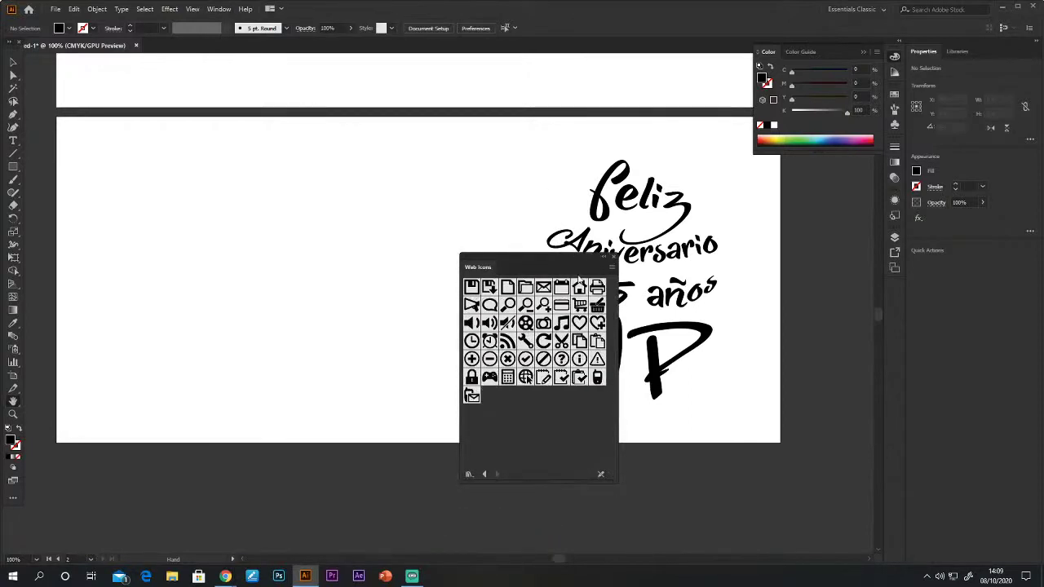
pyautogui.click(611, 259)
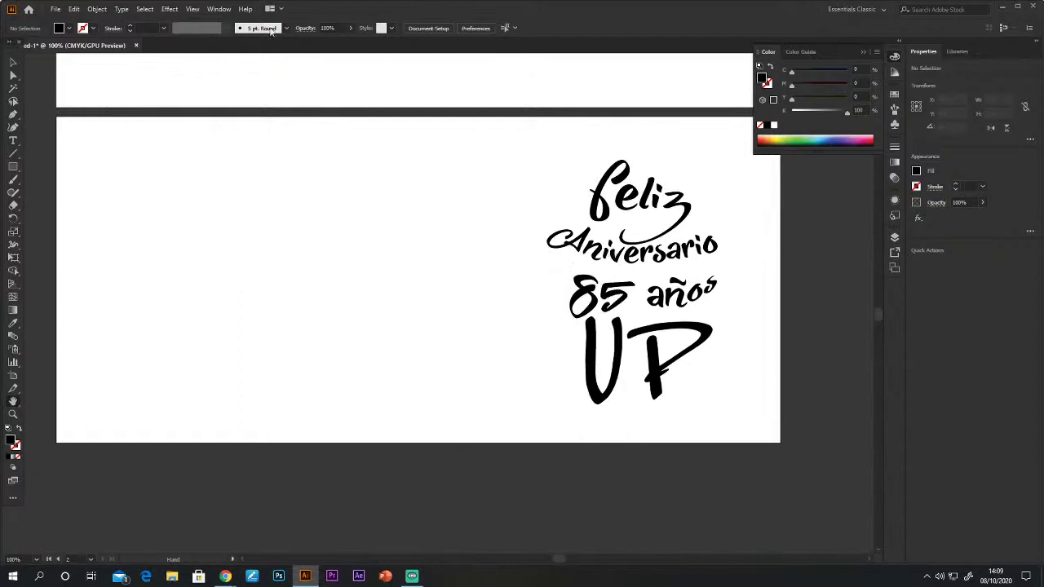
# Open the Web Buttons and Bars symbol library, enlarge it, and look through its symbols.
pyautogui.click(219, 9)
pyautogui.moveTo(353, 548)
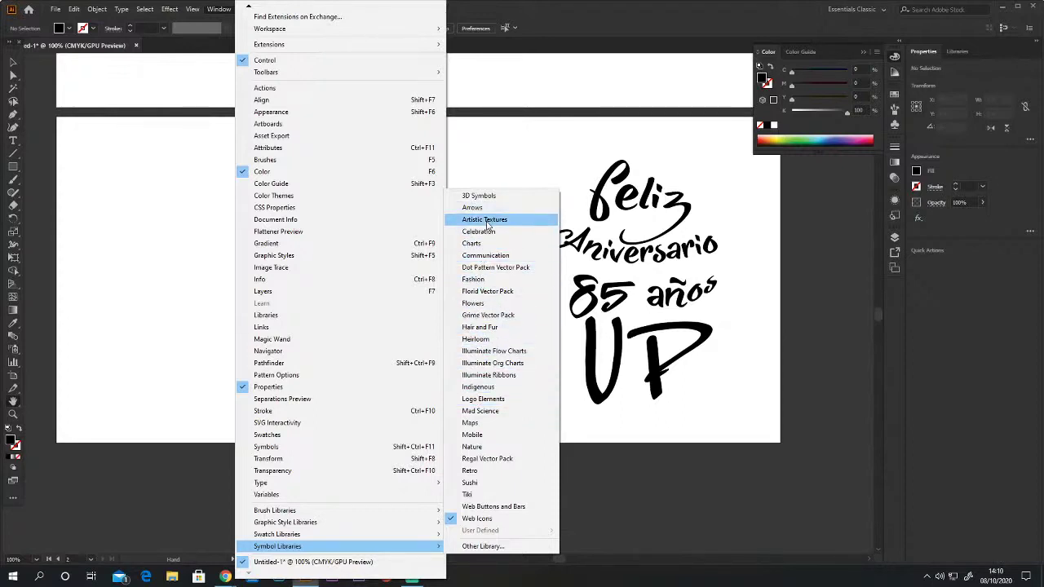
pyautogui.click(485, 507)
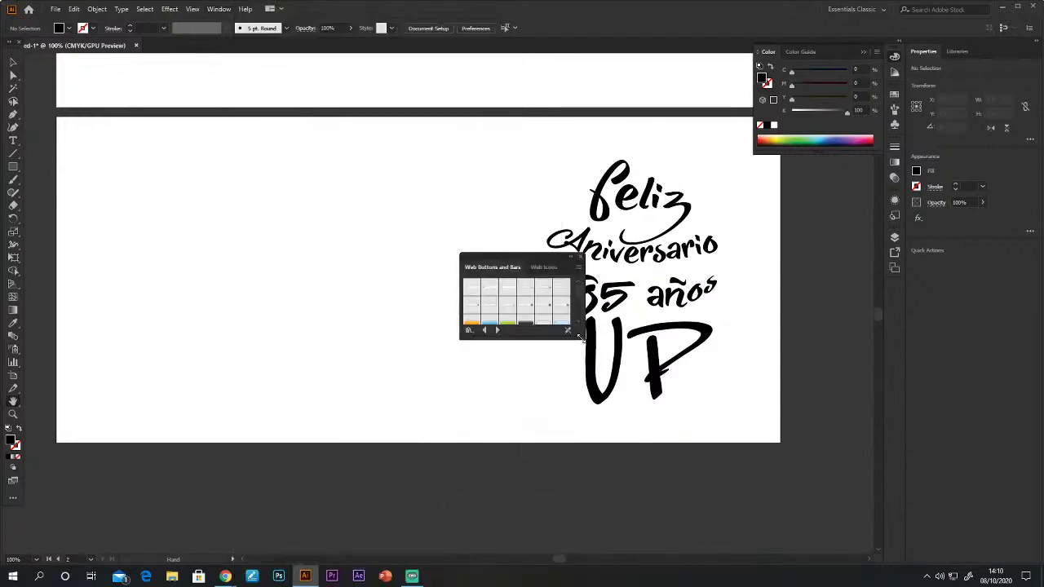
pyautogui.moveTo(579, 336); pyautogui.dragTo(588, 468)
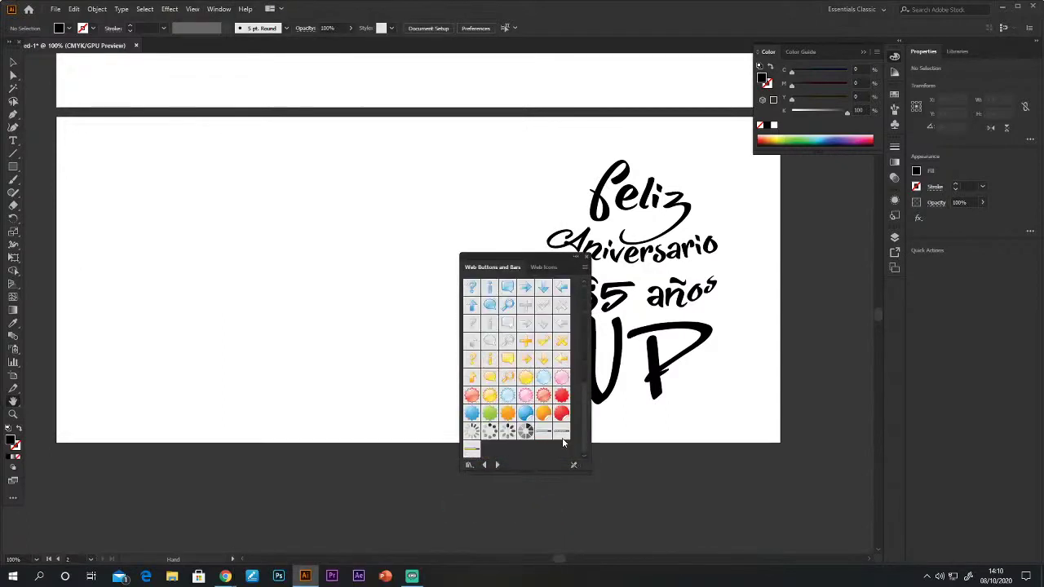
pyautogui.scroll(-5, 533, 416)
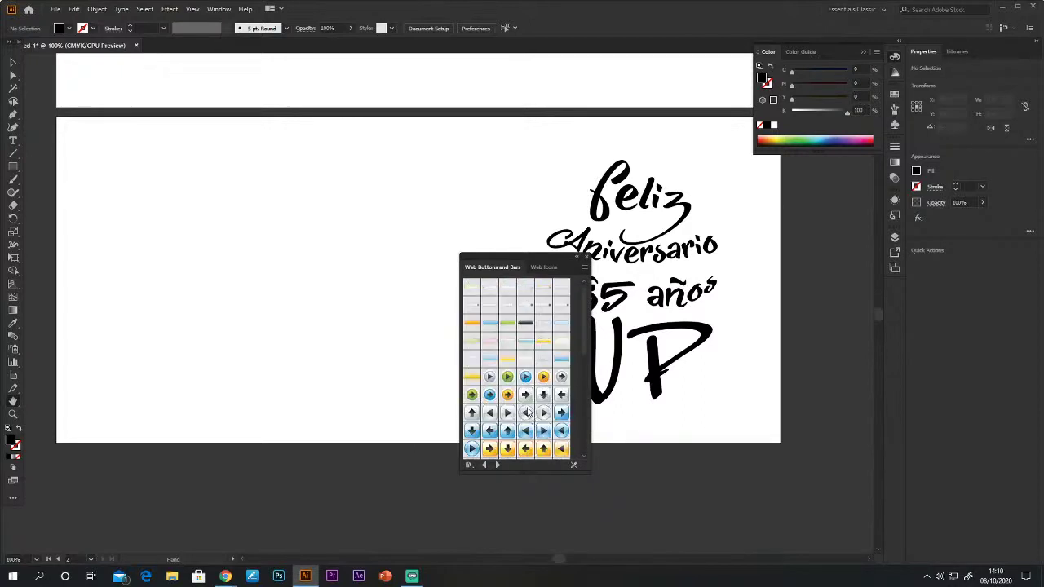
# Open the Logo Elements and Heirloom symbol libraries to view their symbols.
pyautogui.click(219, 9)
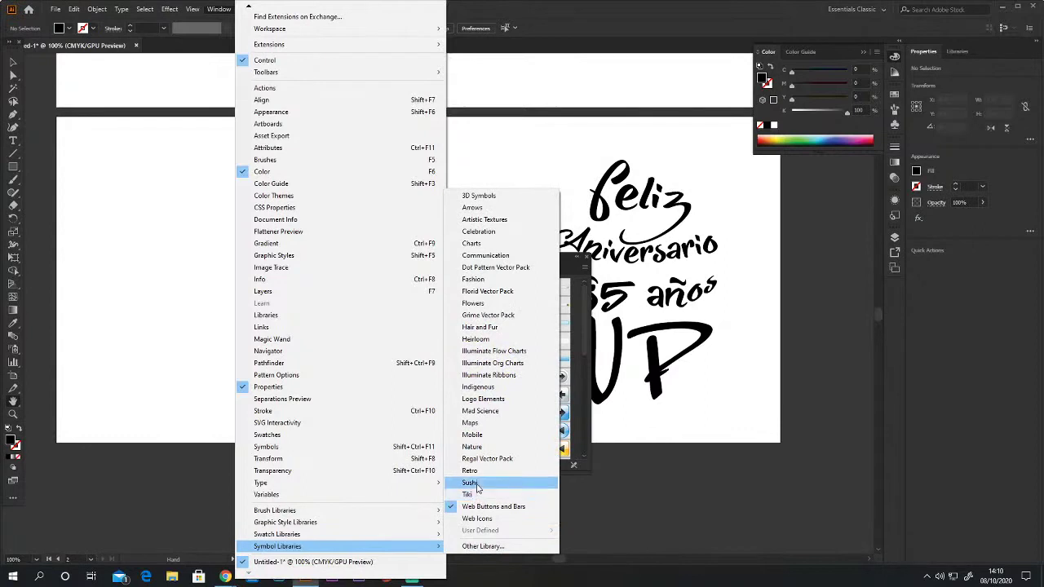
pyautogui.click(486, 400)
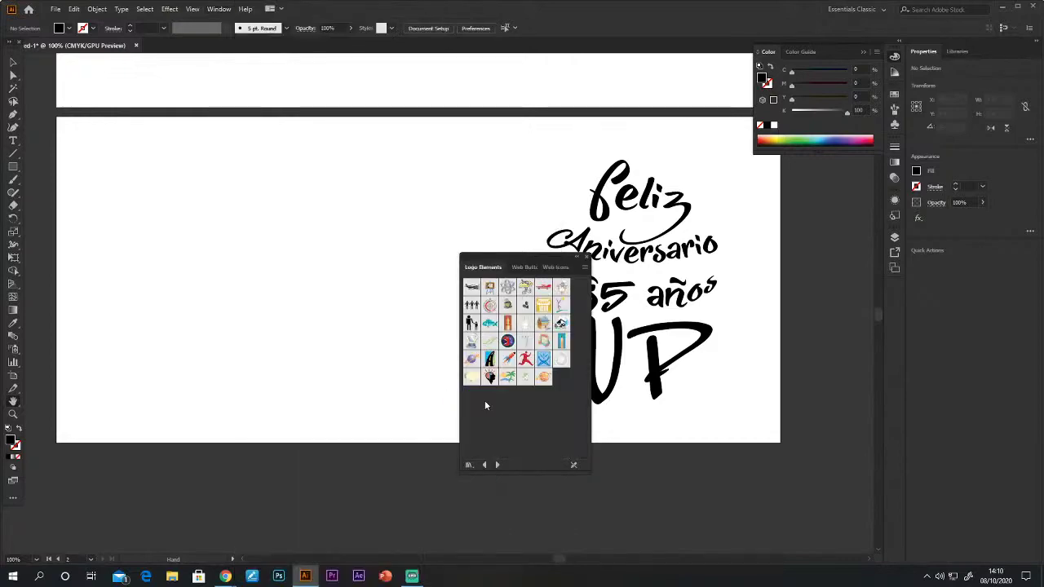
pyautogui.click(219, 9)
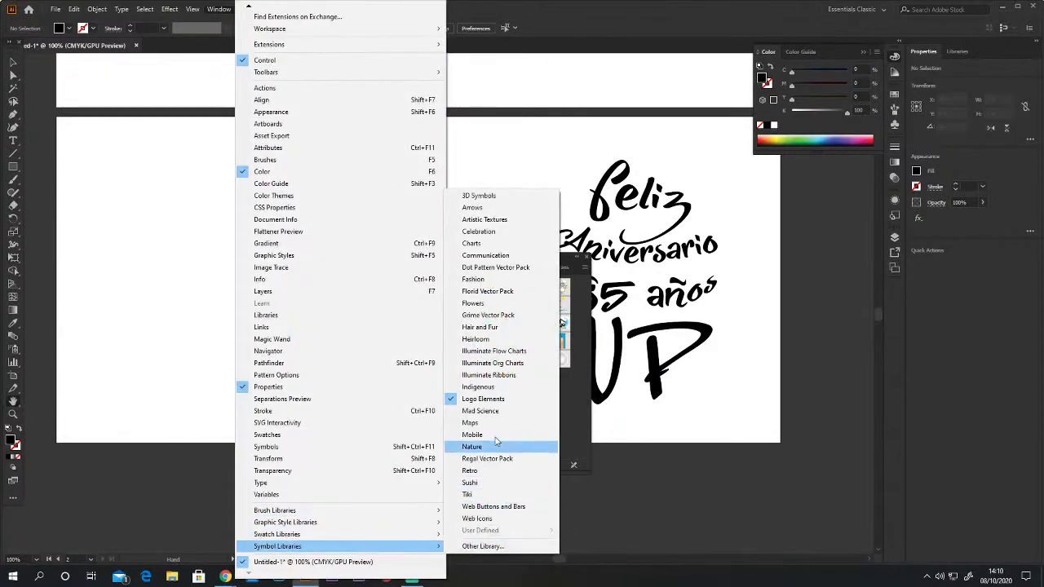
pyautogui.click(476, 339)
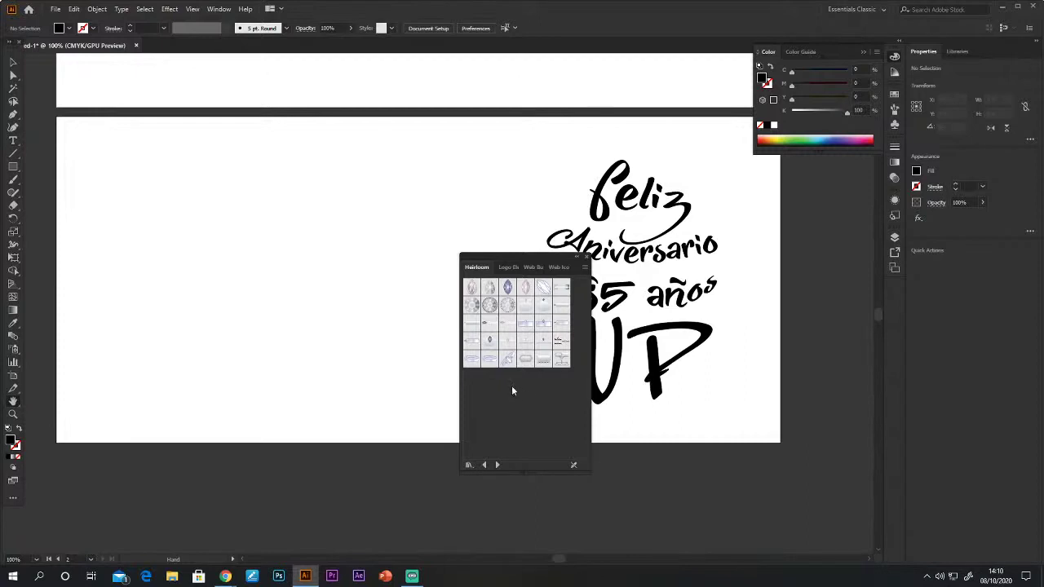
# Open the Communication and 3D Symbols libraries and move them away from the lettering on the artboard.
pyautogui.click(219, 9)
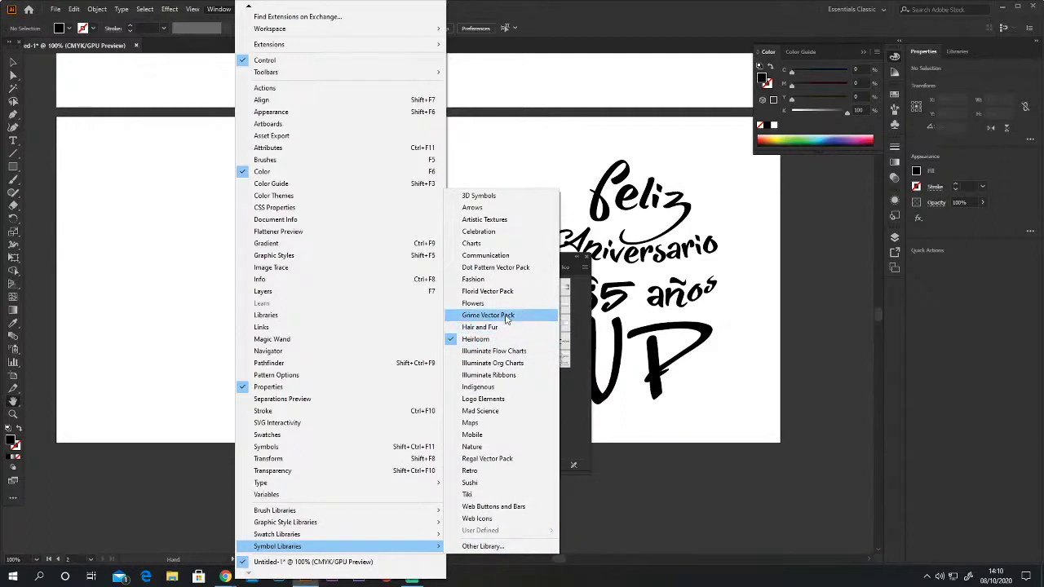
pyautogui.click(501, 257)
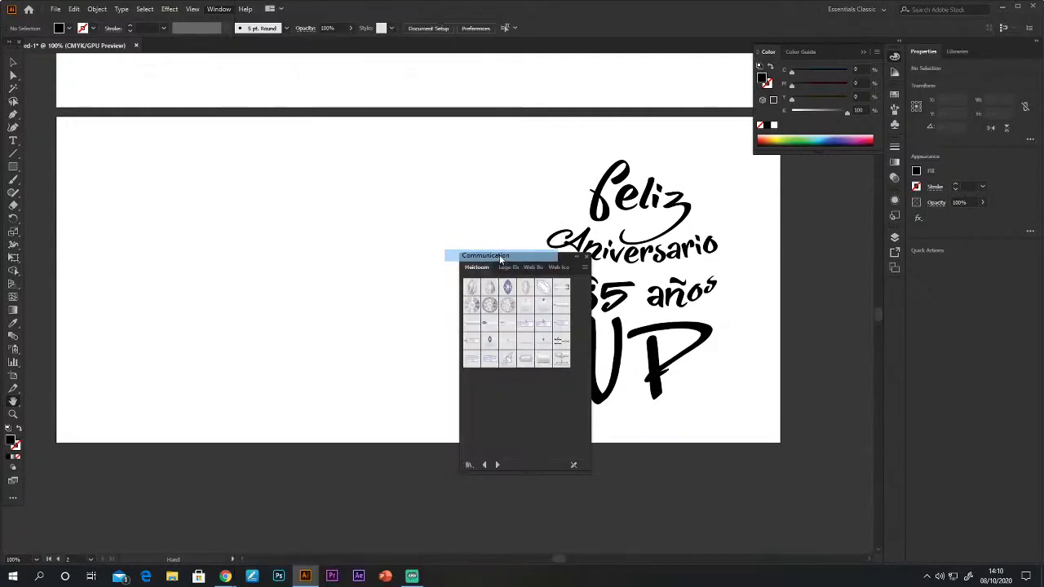
pyautogui.click(231, 10)
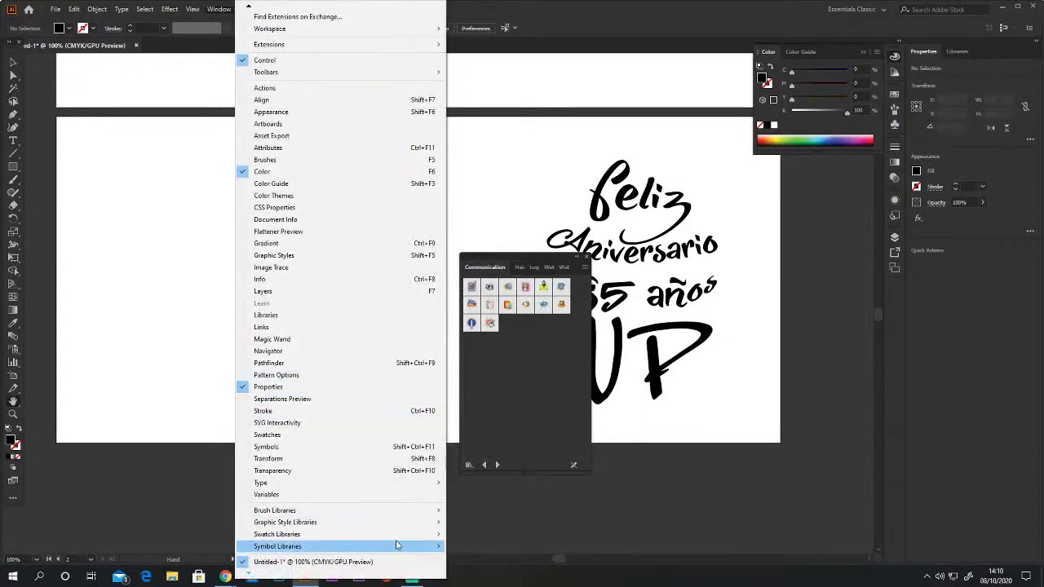
pyautogui.moveTo(400, 545)
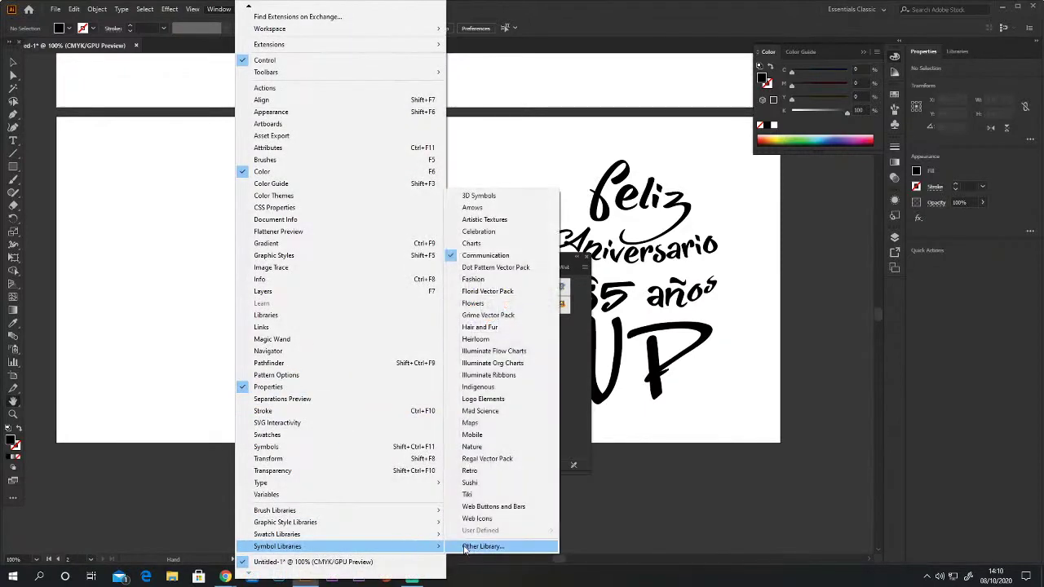
pyautogui.click(488, 198)
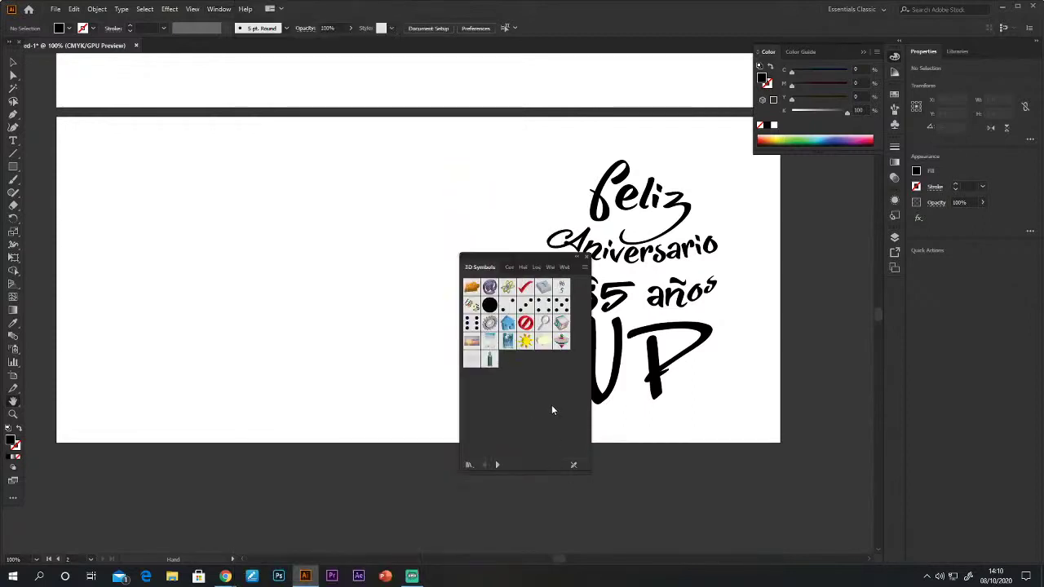
pyautogui.moveTo(506, 254); pyautogui.dragTo(316, 246)
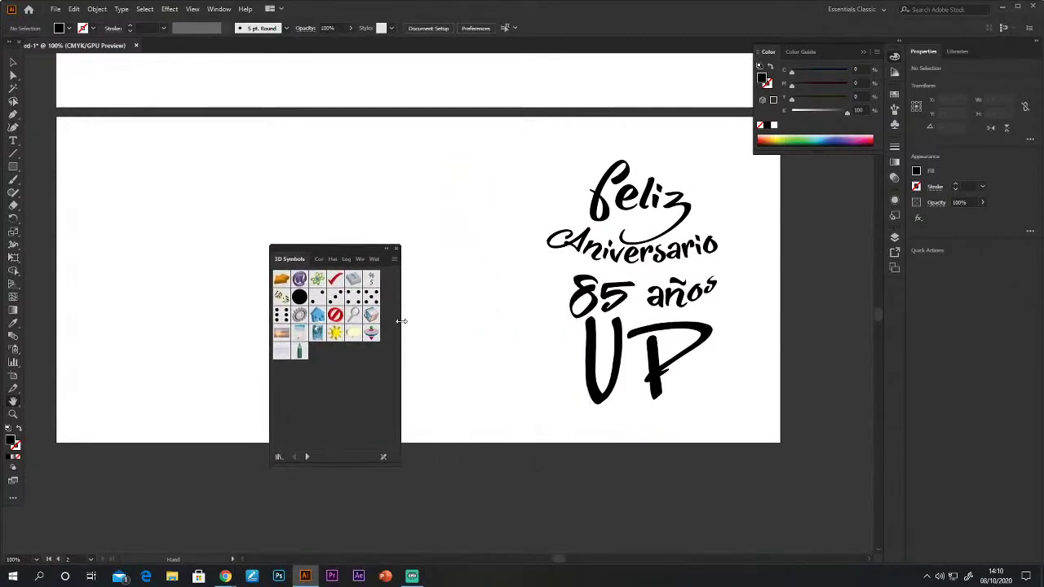
# Close the group of symbol libraries and activate the Selection tool.
pyautogui.click(221, 8)
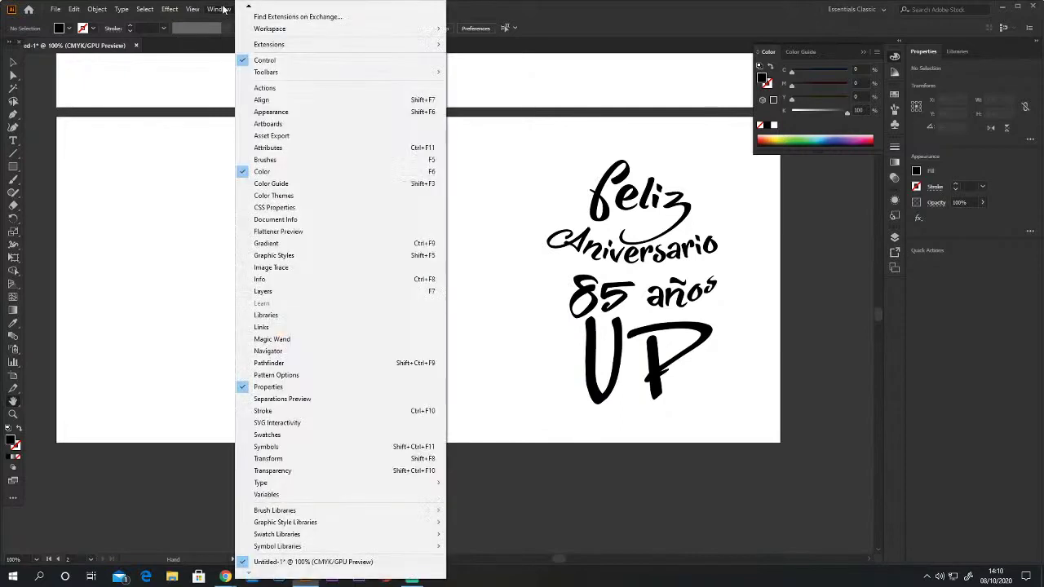
pyautogui.moveTo(361, 488)
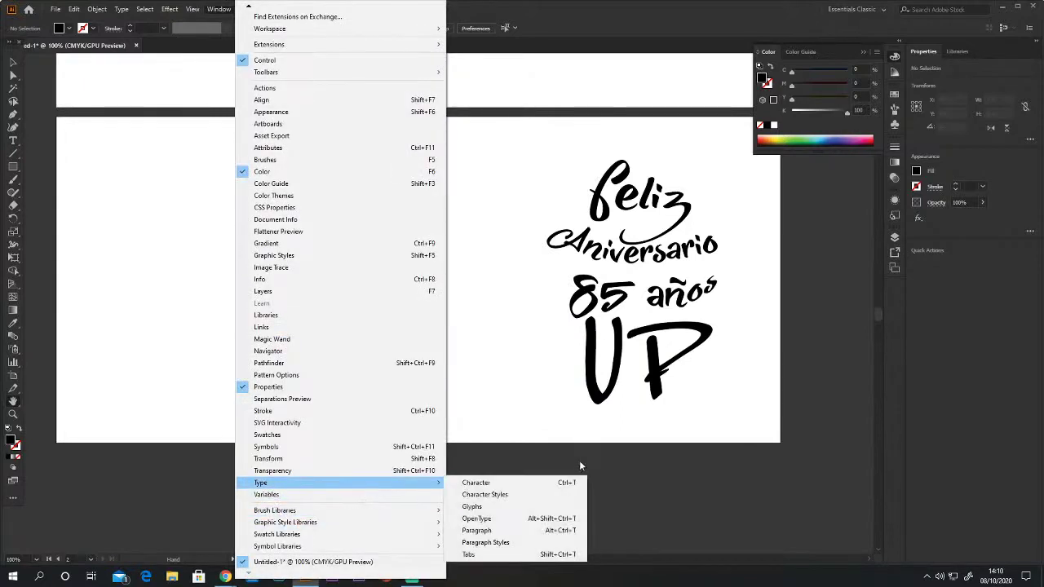
pyautogui.click(473, 382)
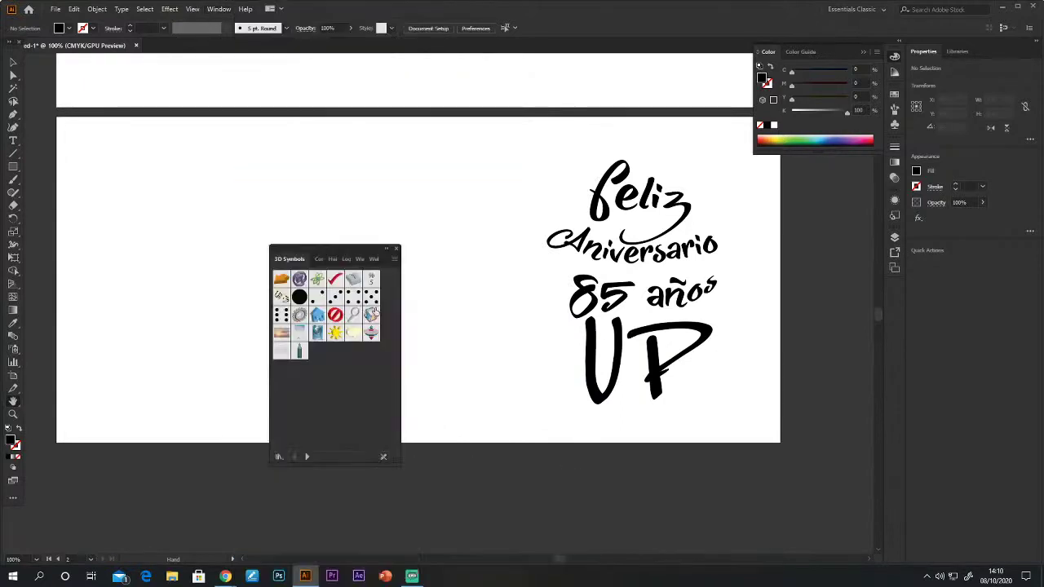
pyautogui.click(397, 251)
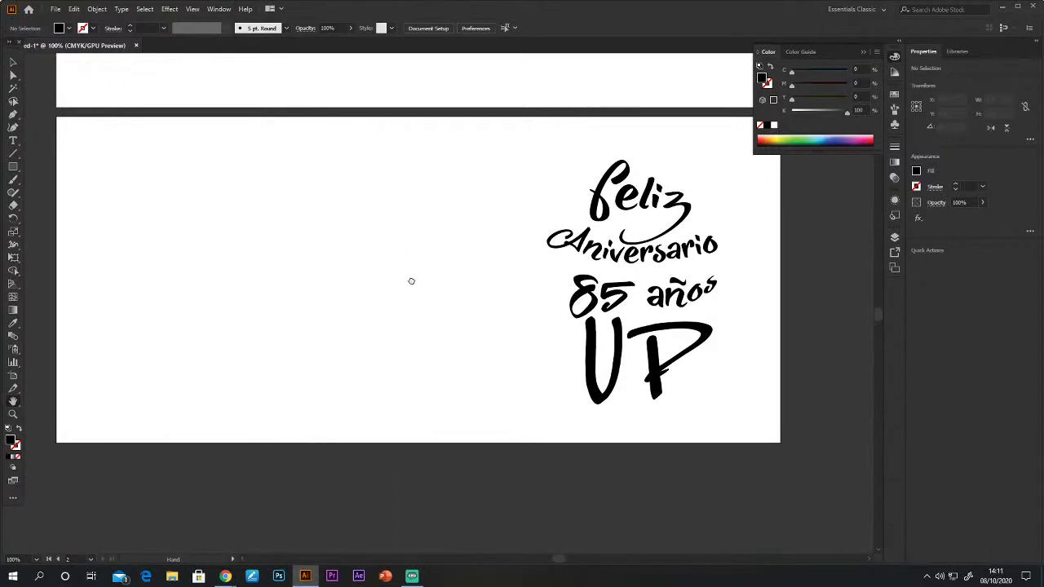
pyautogui.click(12, 63)
pyautogui.moveTo(242, 307); pyautogui.dragTo(341, 473)
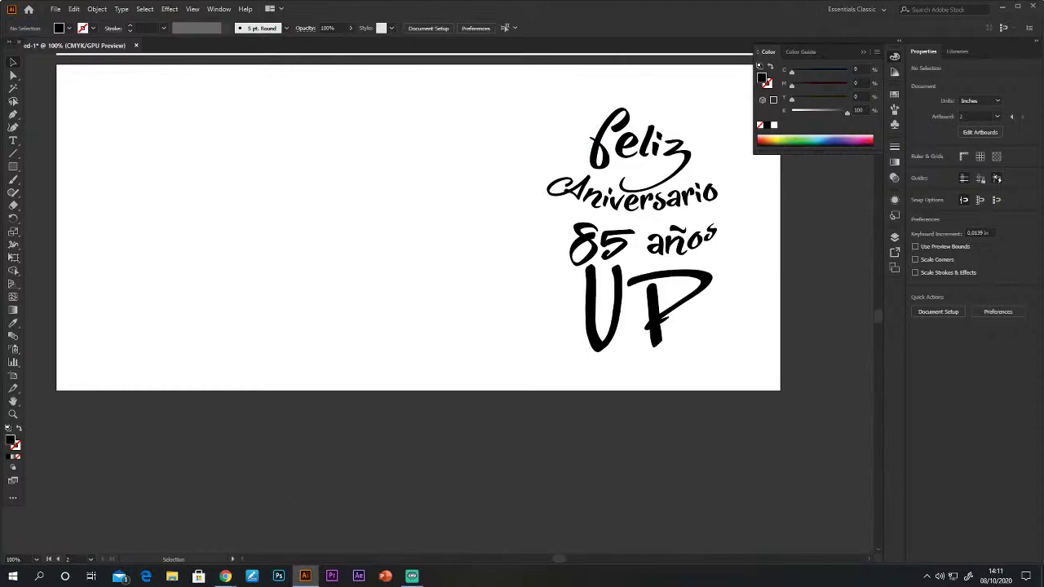
# Switch to Chrome and read the introduction of the Pixartprinting blog article on famous horror film fonts.
pyautogui.moveTo(226, 575)
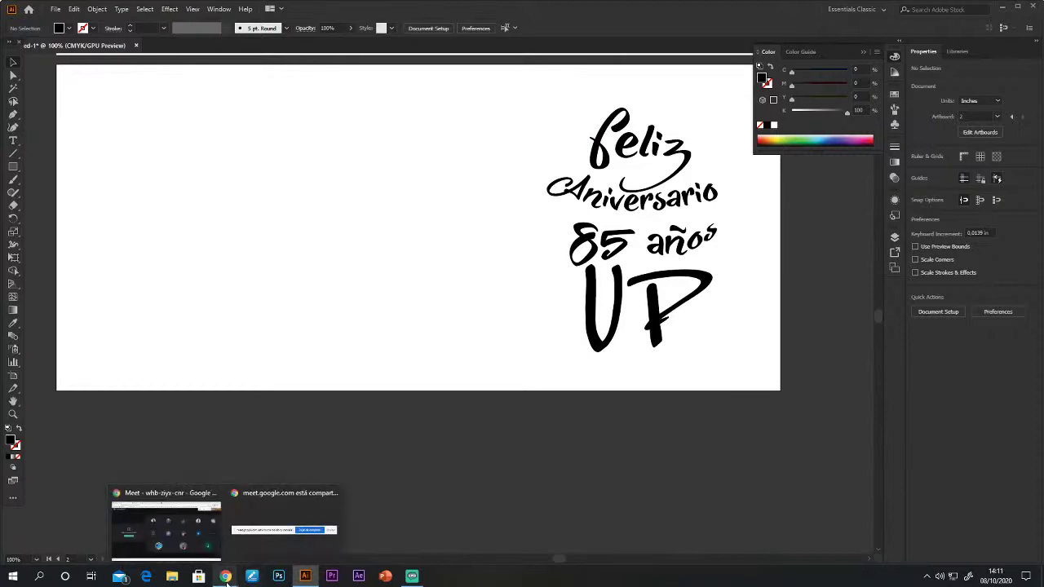
pyautogui.click(163, 522)
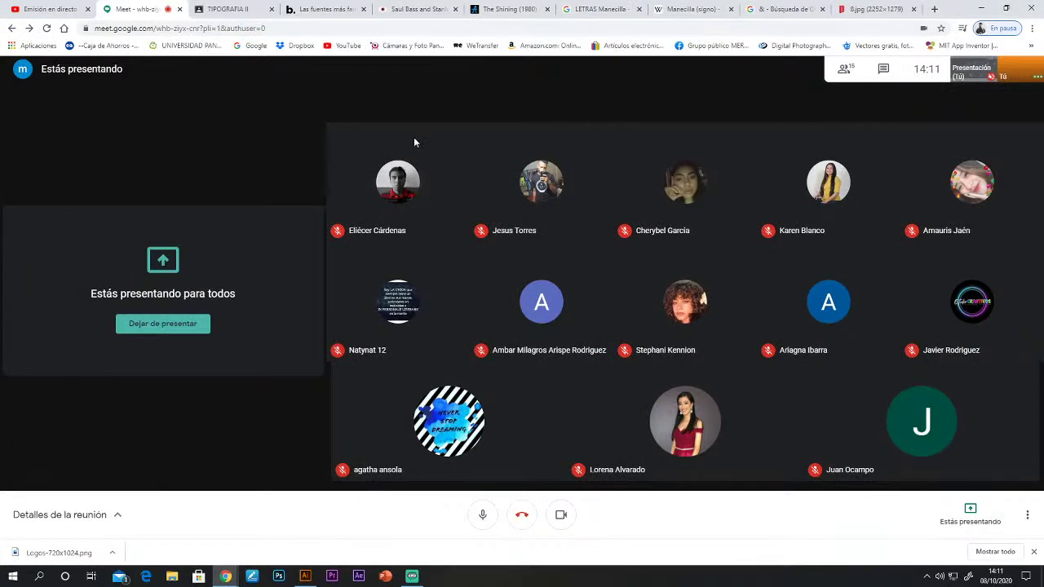
pyautogui.click(329, 10)
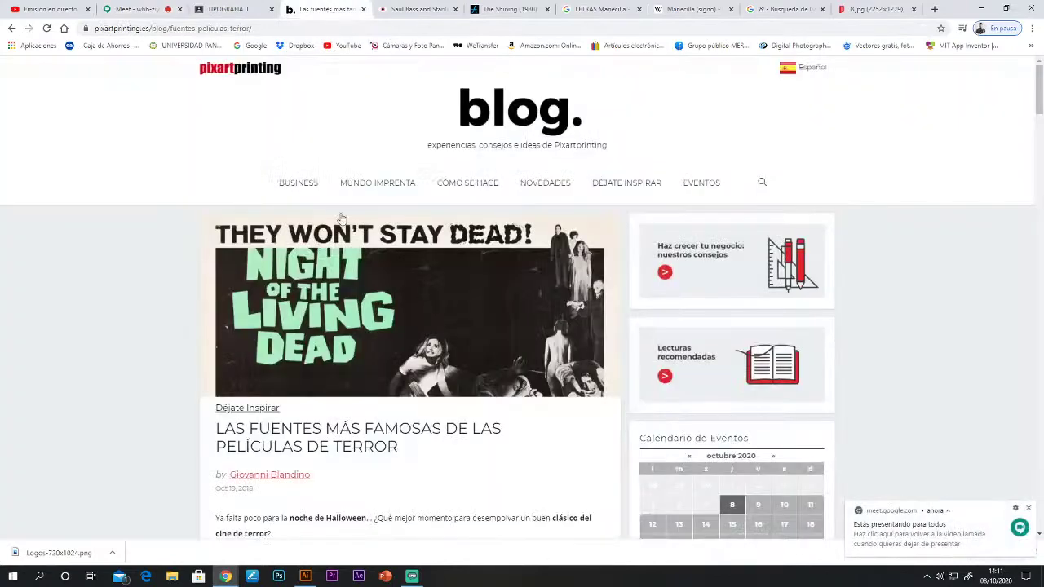
pyautogui.scroll(-2, 310, 280)
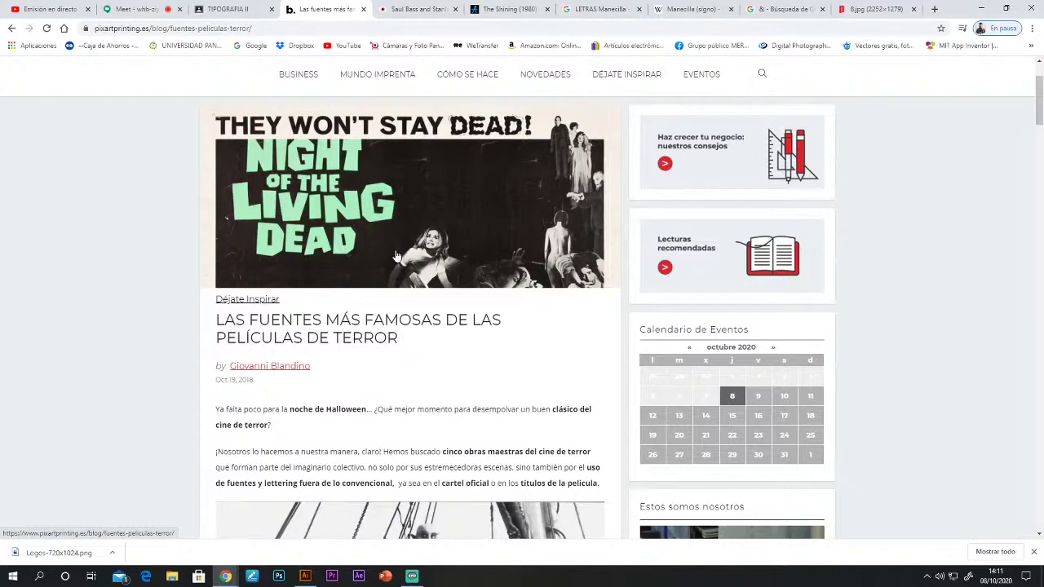
pyautogui.scroll(-3, 348, 296)
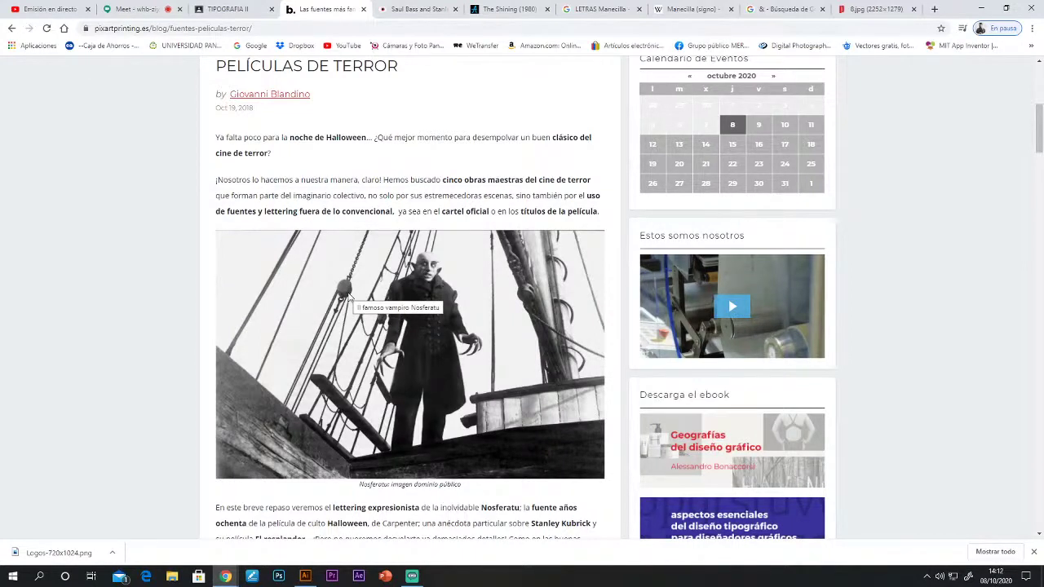
pyautogui.scroll(-3, 352, 339)
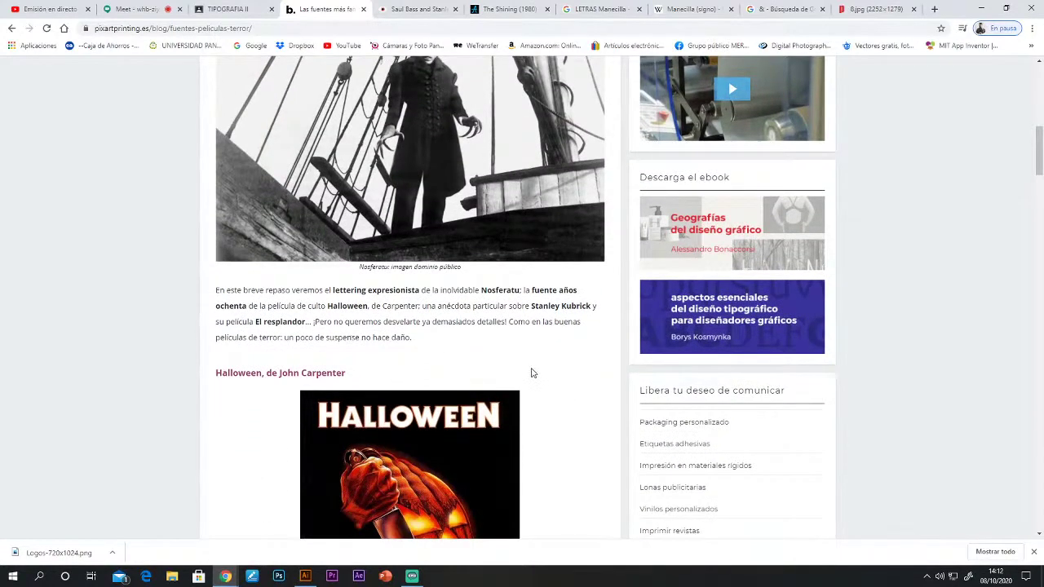
# Examine the Halloween film poster in the article and the text describing its title lettering.
pyautogui.scroll(-4, 538, 369)
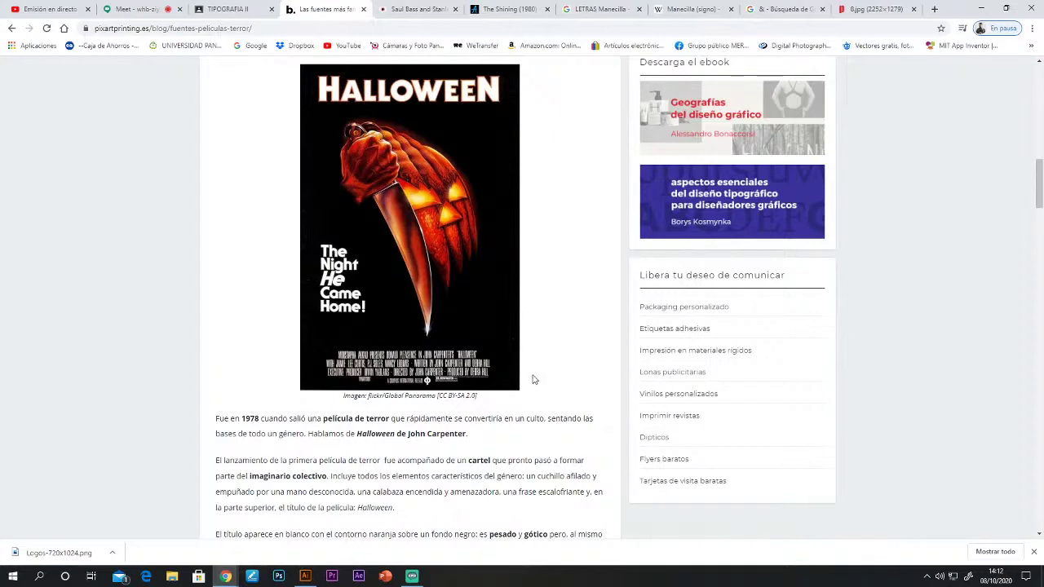
pyautogui.scroll(-2, 535, 379)
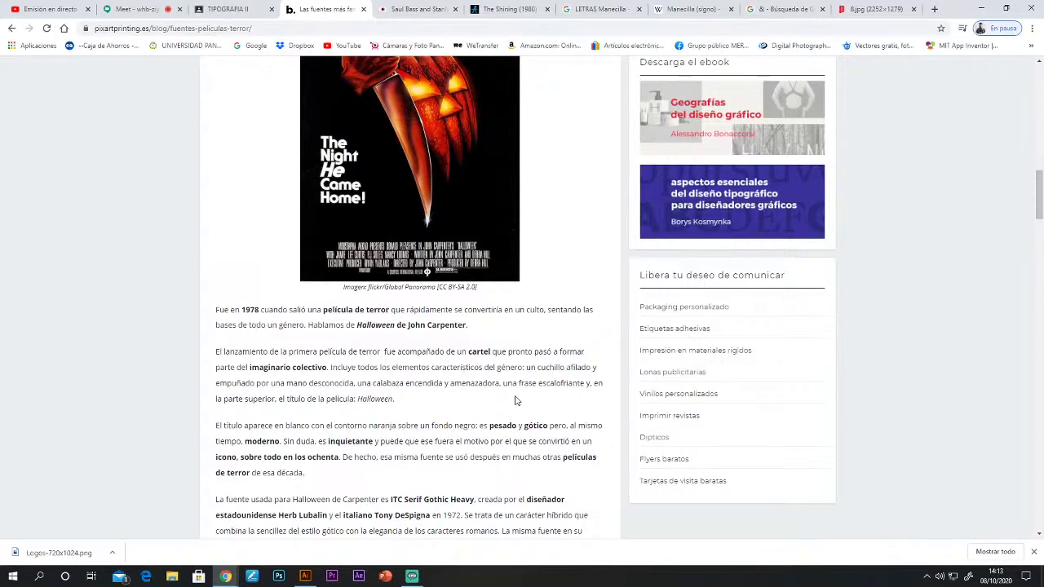
pyautogui.scroll(2, 515, 401)
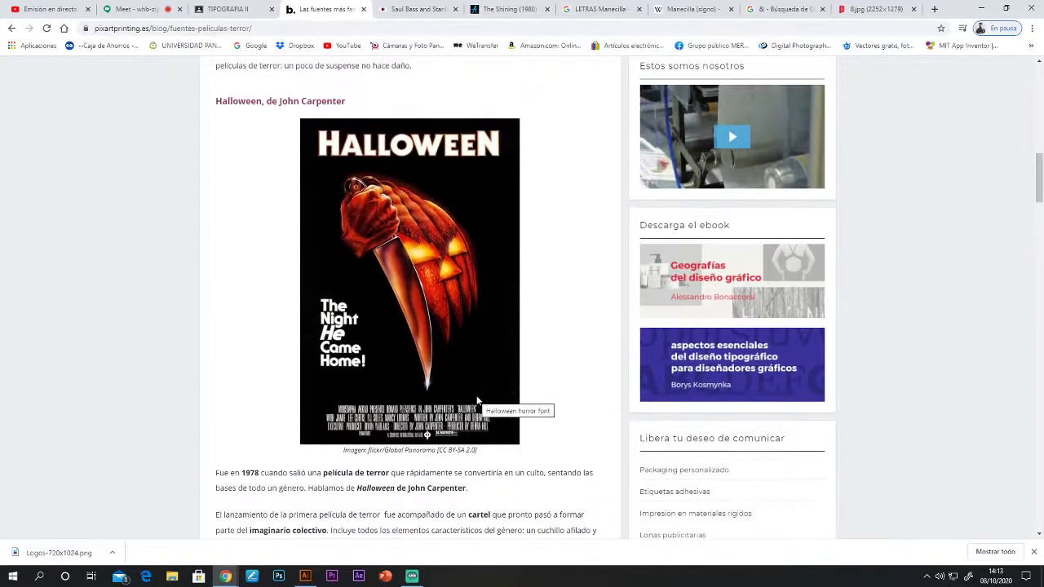
pyautogui.scroll(-1, 487, 396)
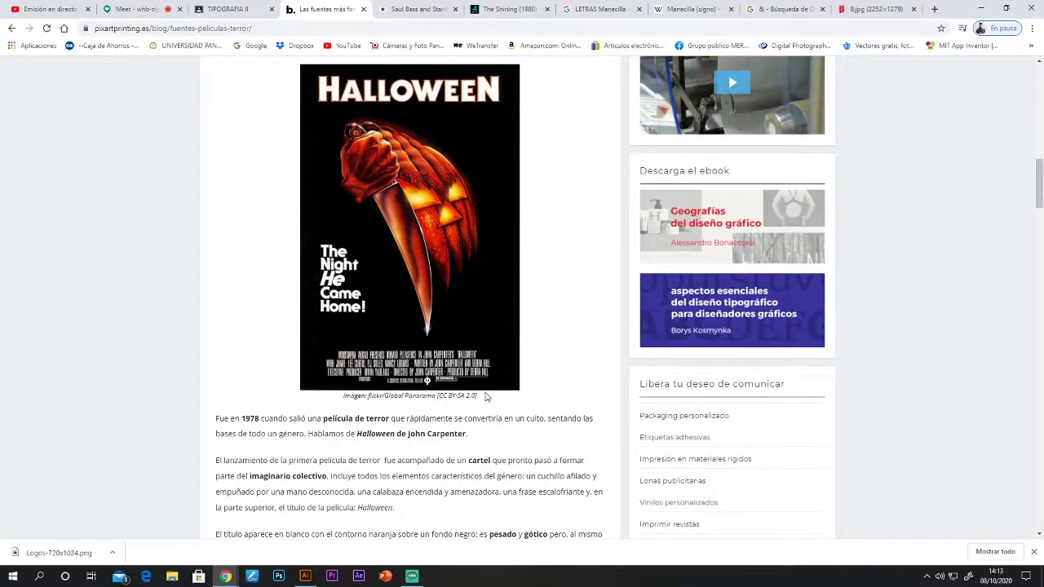
# Check the live stream dashboard and chat in YouTube Studio, and return to the article's Halloween poster.
pyautogui.click(49, 9)
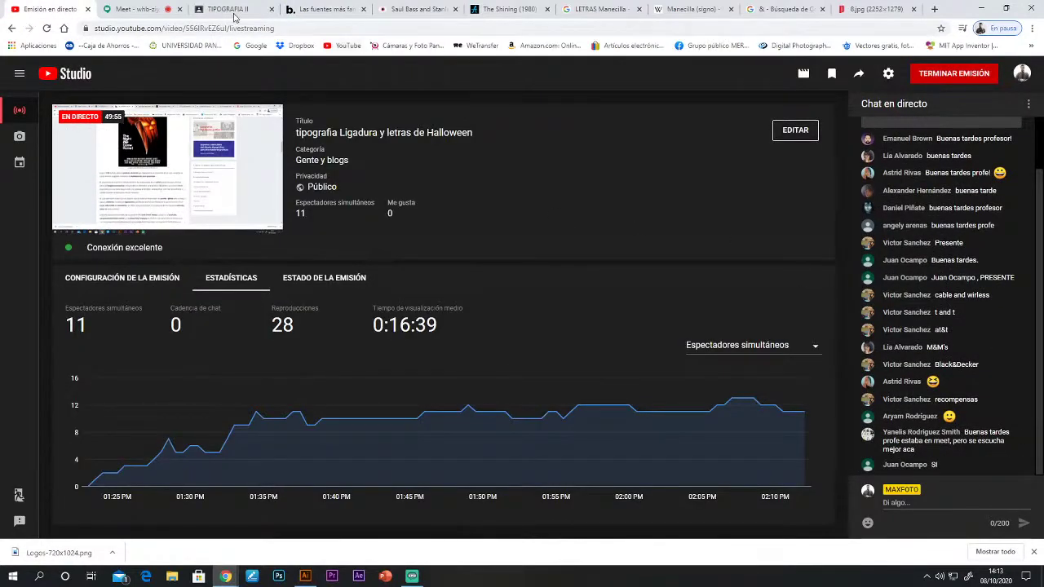
pyautogui.click(322, 9)
pyautogui.scroll(-1, 519, 312)
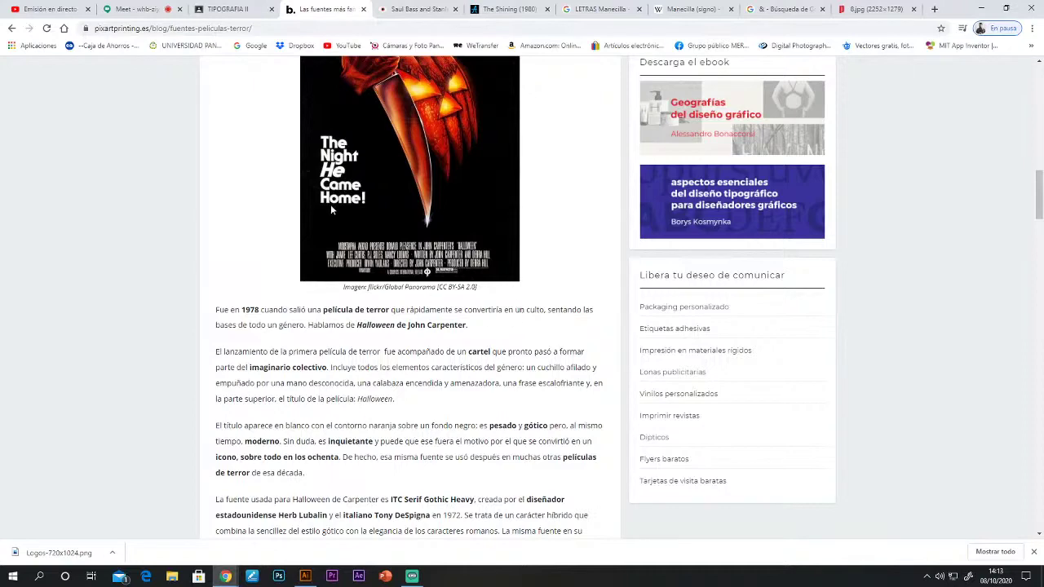
pyautogui.scroll(2, 336, 207)
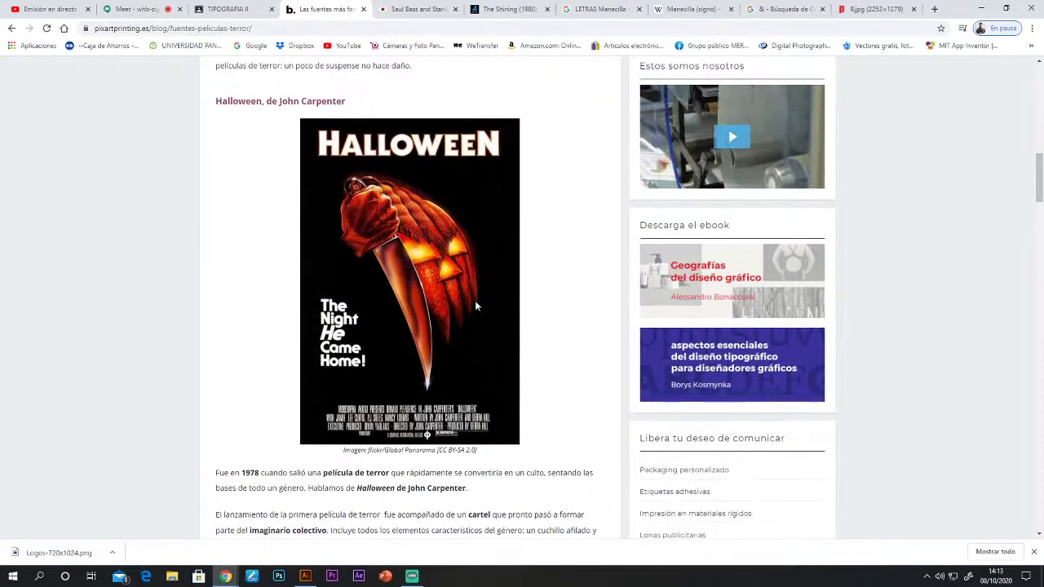
# Examine the Halloween poster's title lettering and read the article's paragraphs describing the title and its font.
pyautogui.scroll(-2, 473, 318)
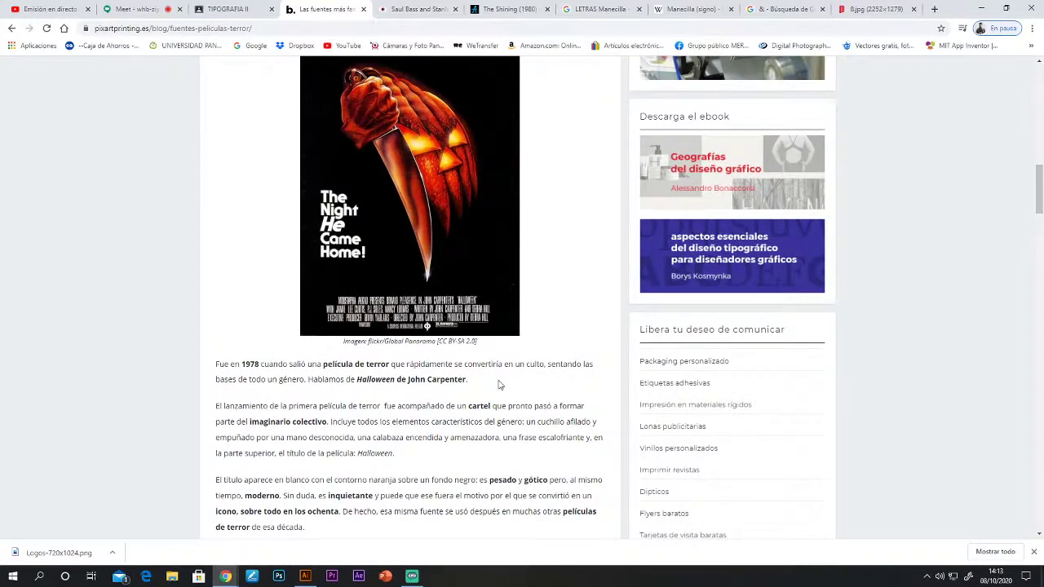
pyautogui.scroll(2, 443, 284)
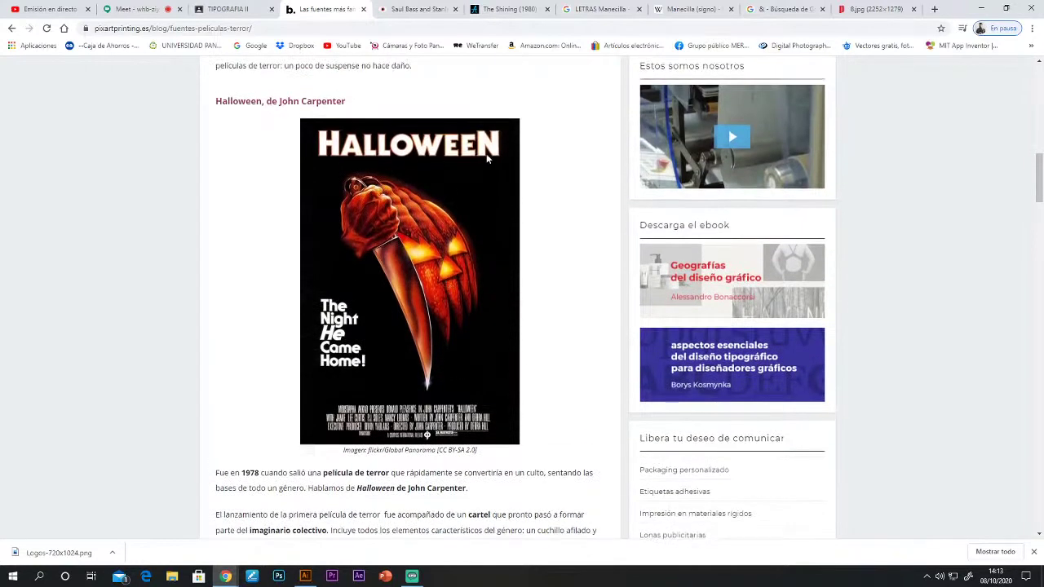
pyautogui.scroll(-1, 512, 198)
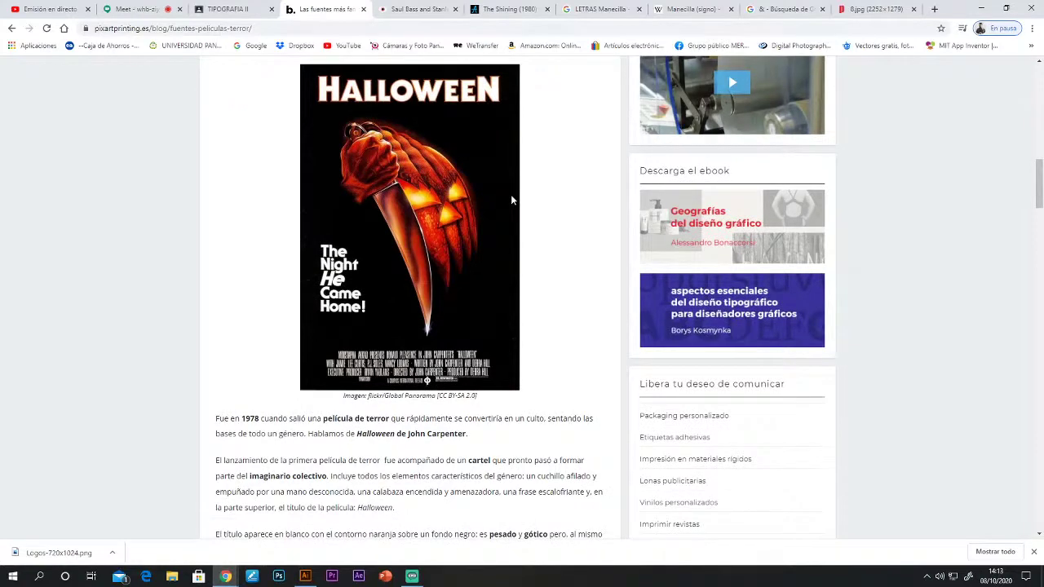
pyautogui.scroll(-2, 475, 297)
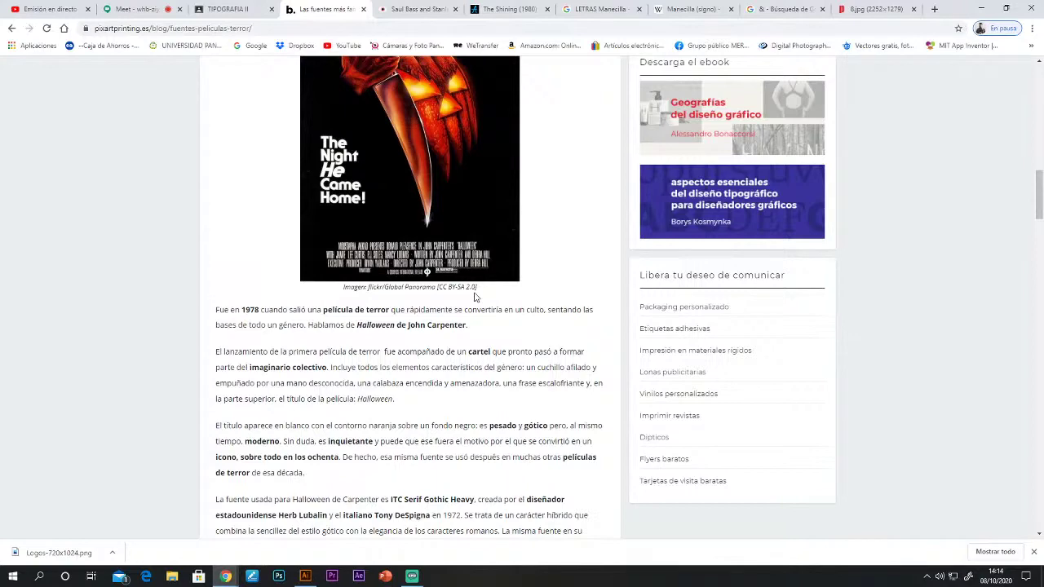
pyautogui.scroll(3, 387, 267)
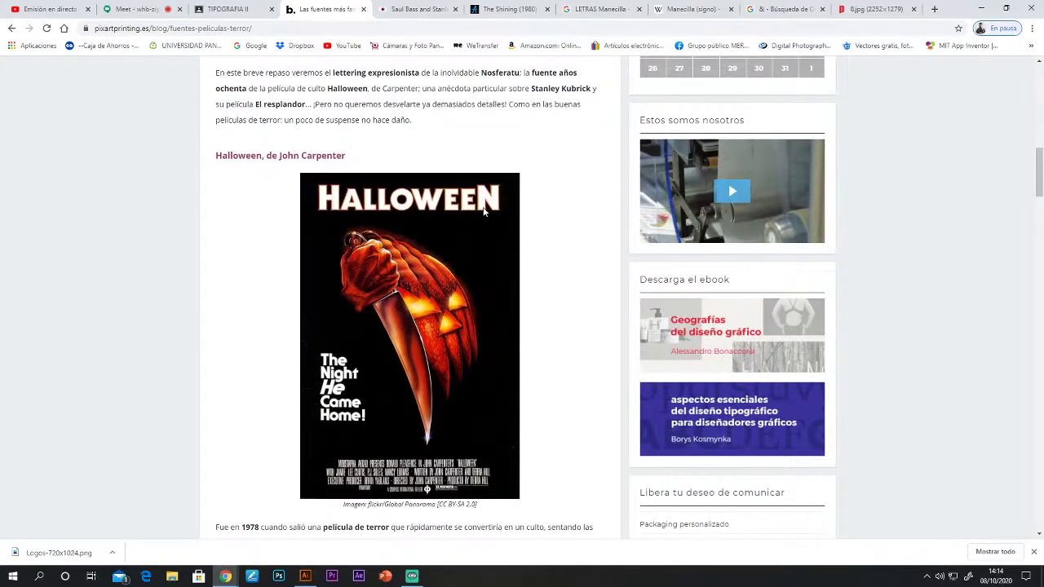
pyautogui.scroll(-3, 486, 213)
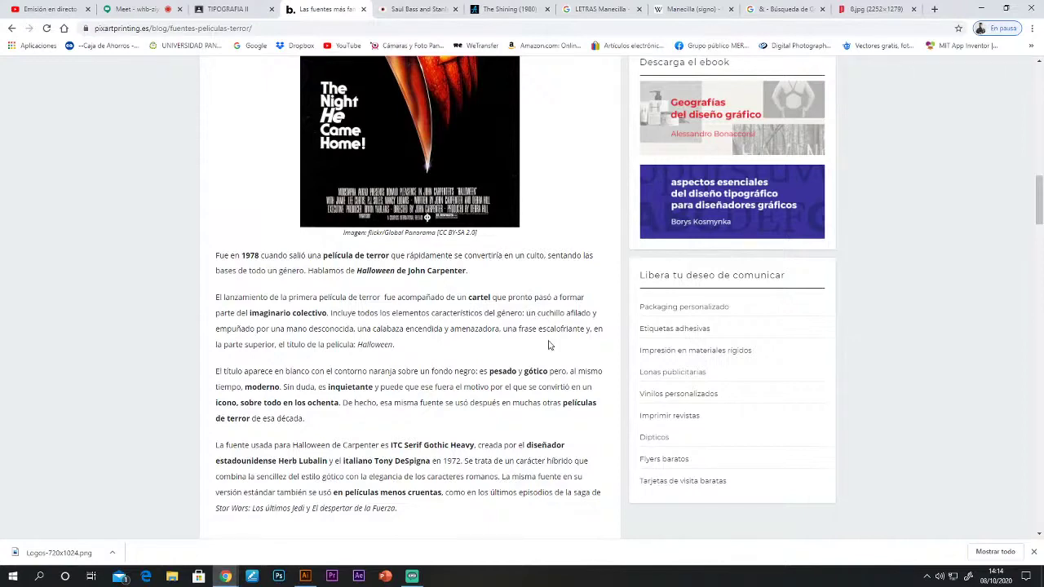
pyautogui.scroll(-2, 607, 414)
pyautogui.scroll(-1, 607, 419)
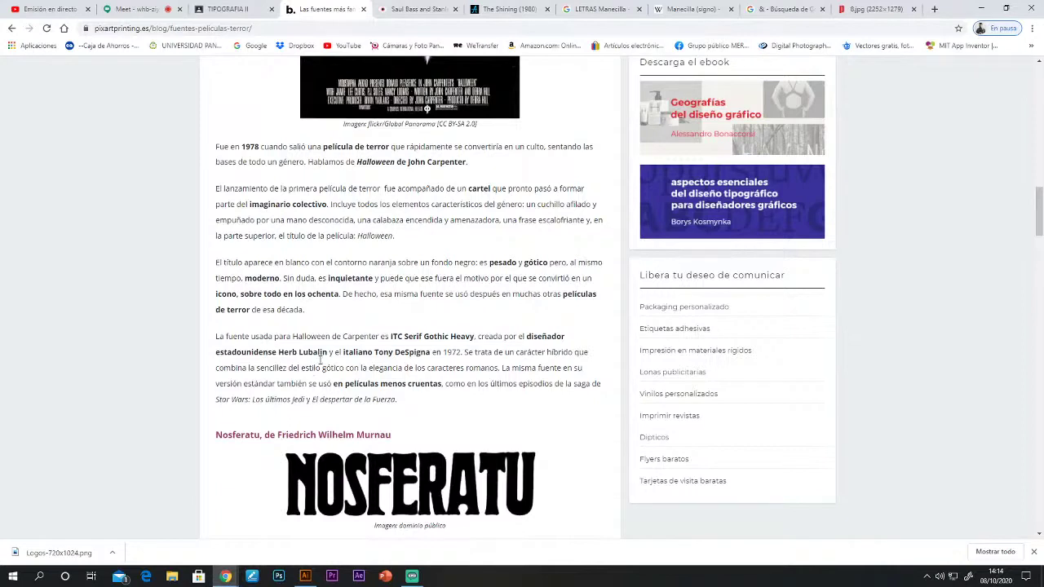
# Copy the font name "ITC Serif Gothic Heavy" from the article's Halloween section and search Google for it.
pyautogui.moveTo(391, 335); pyautogui.dragTo(474, 336)
pyautogui.hotkey('ctrl', 'c')
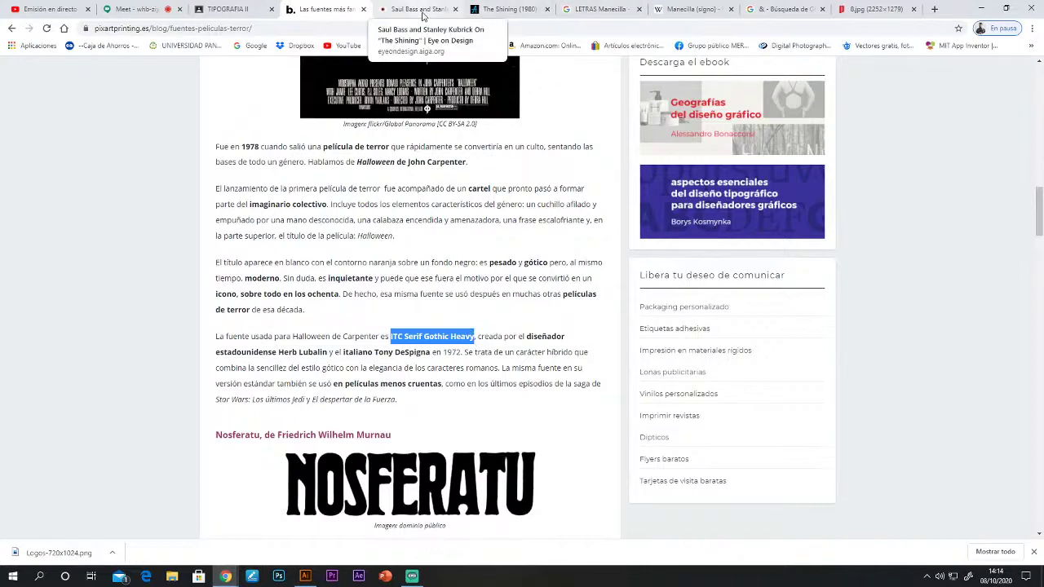
pyautogui.click(599, 9)
pyautogui.click(249, 45)
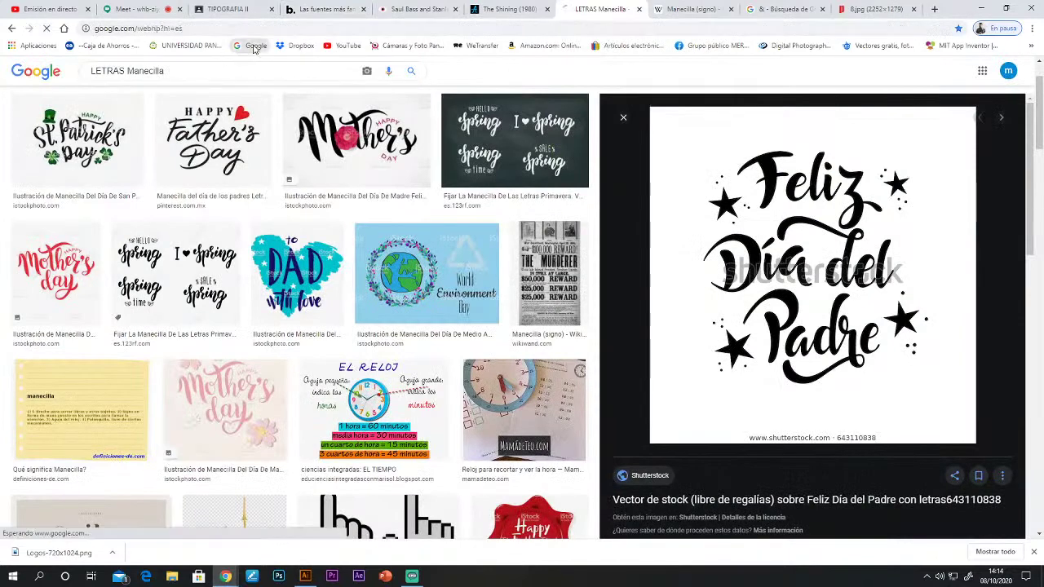
pyautogui.hotkey('ctrl', 'v')
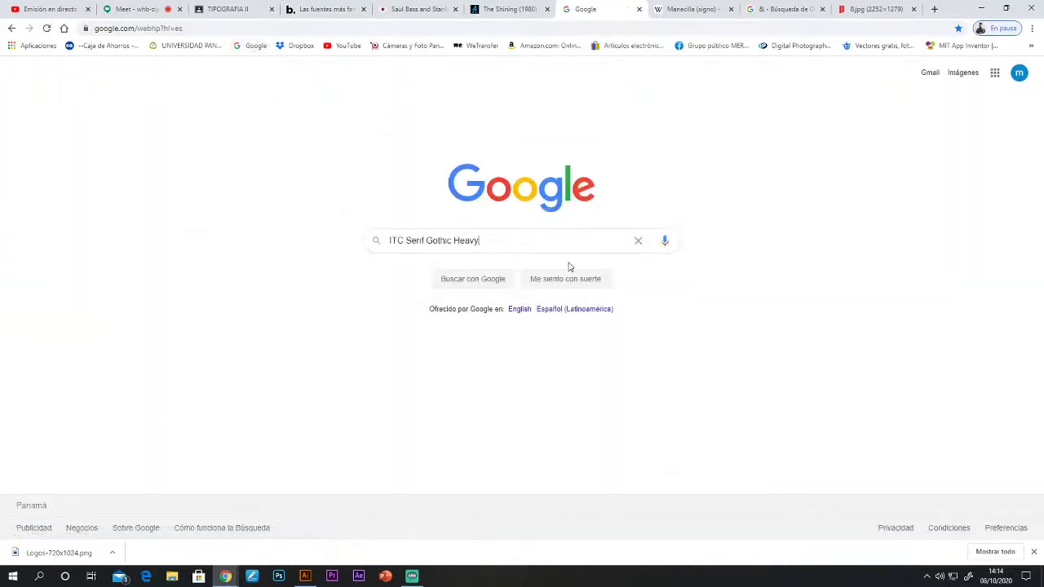
pyautogui.press('Return')
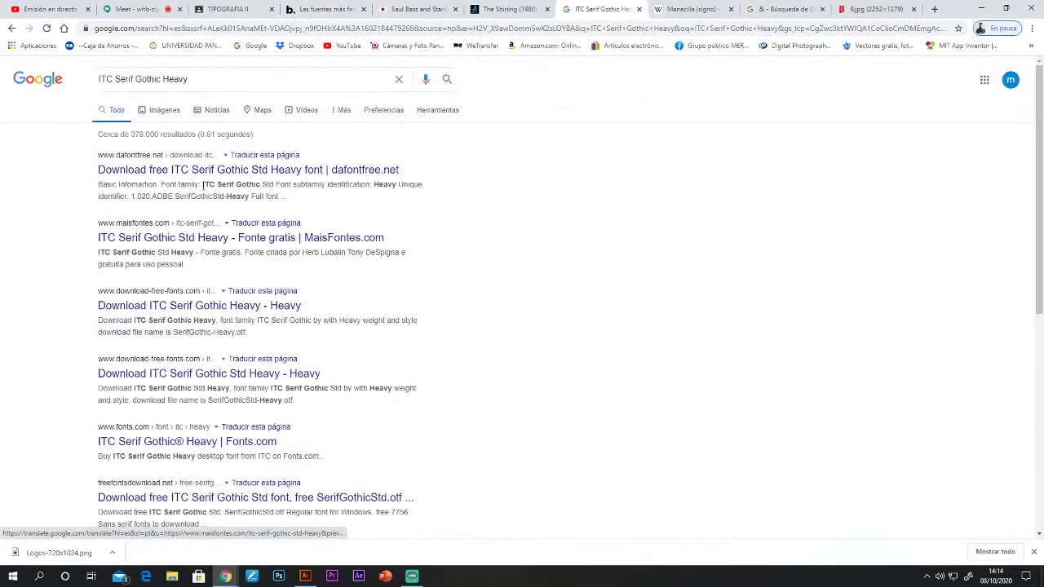
# Open the dafontfree.net search result and examine the ITC Serif Gothic Std Heavy specimen and its basic information.
pyautogui.click(143, 171)
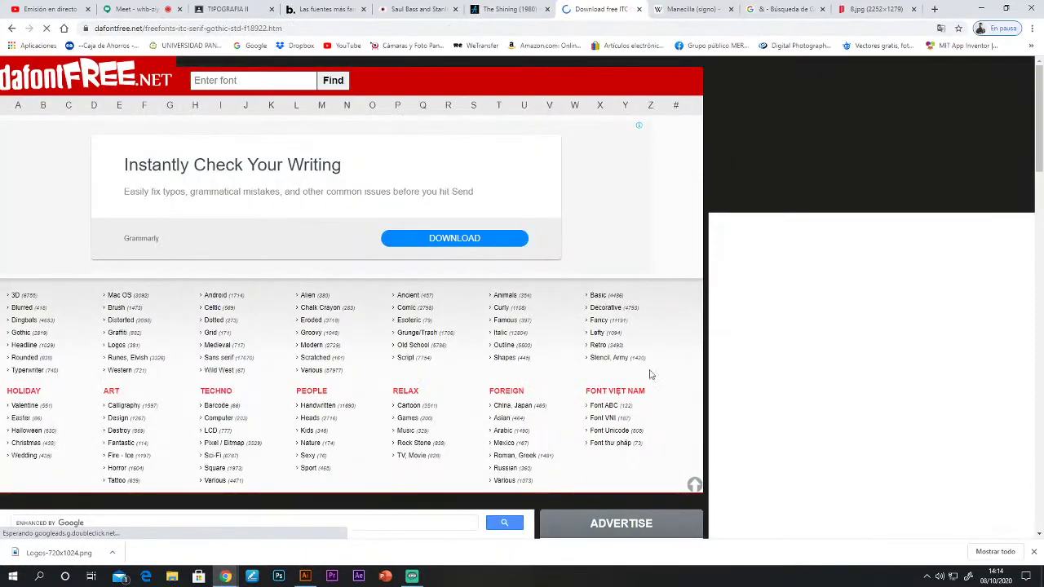
pyautogui.scroll(-5, 531, 367)
pyautogui.scroll(-3, 419, 406)
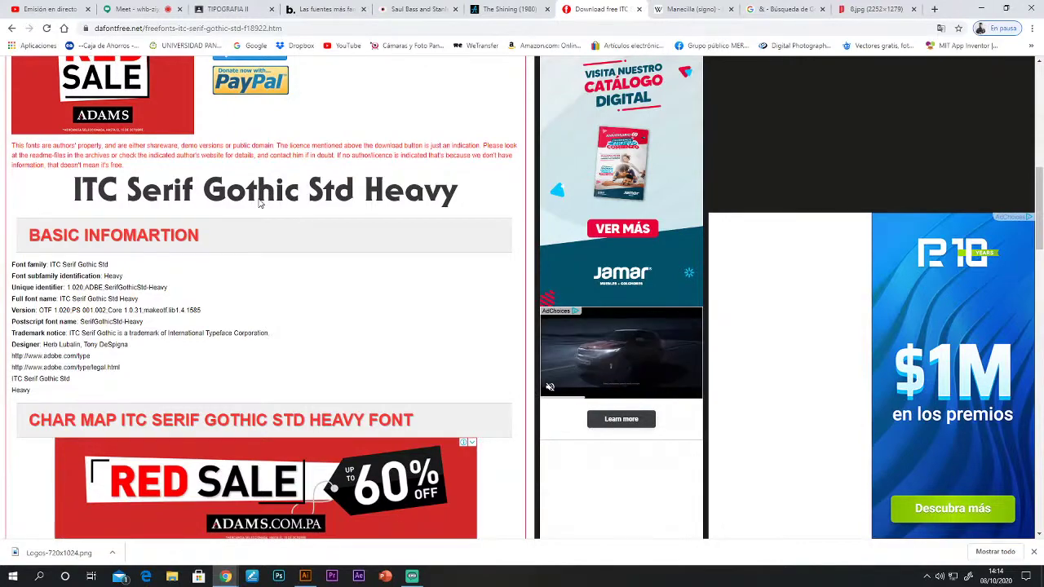
pyautogui.scroll(1, 402, 279)
pyautogui.scroll(3, 403, 279)
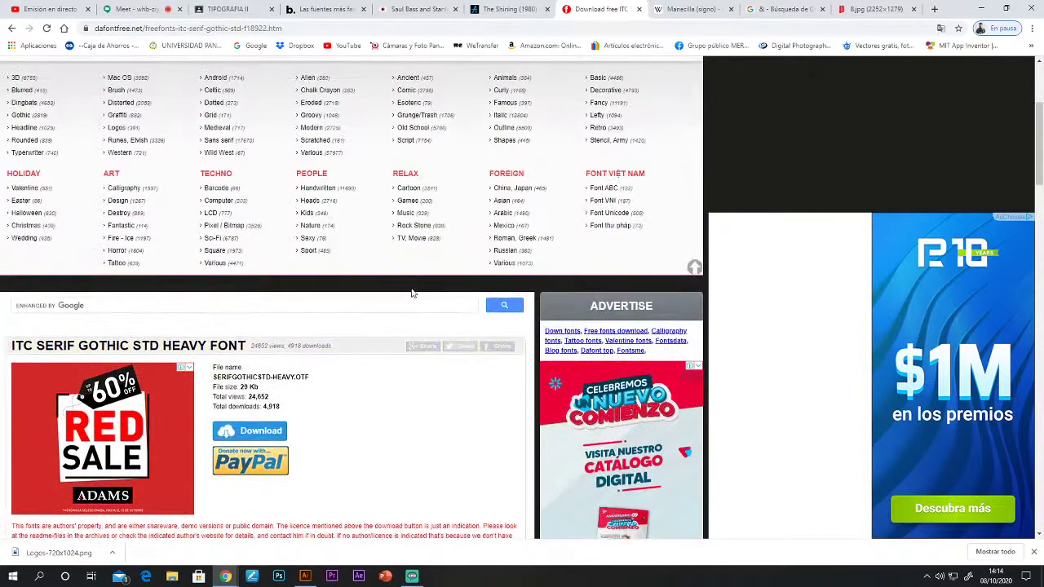
pyautogui.scroll(2, 405, 296)
pyautogui.scroll(-5, 403, 304)
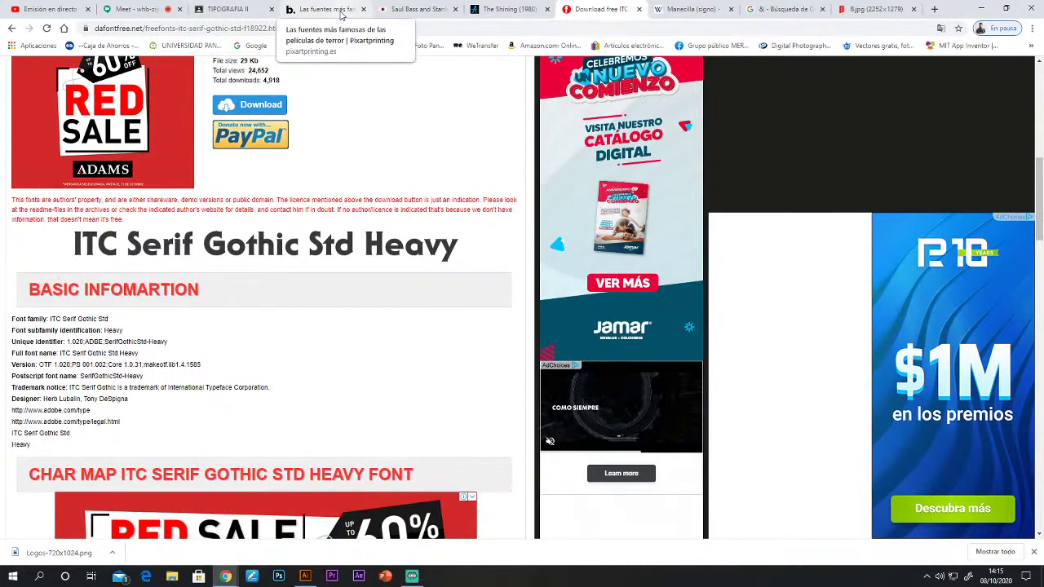
# Return to the horror film fonts article and read the end of the Halloween section and the Nosferatu section.
pyautogui.click(341, 15)
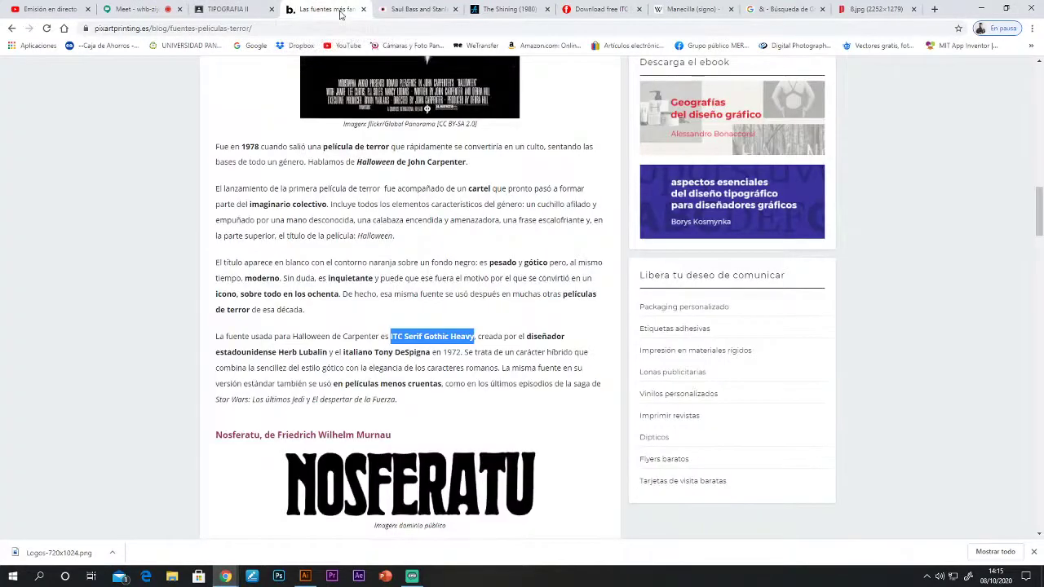
pyautogui.scroll(-1, 406, 310)
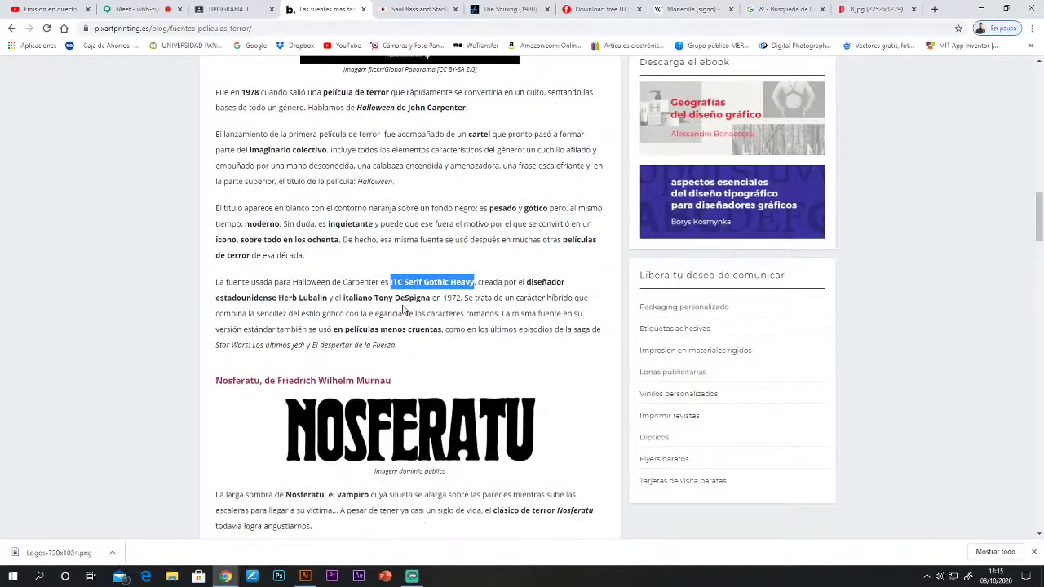
pyautogui.scroll(-1, 482, 311)
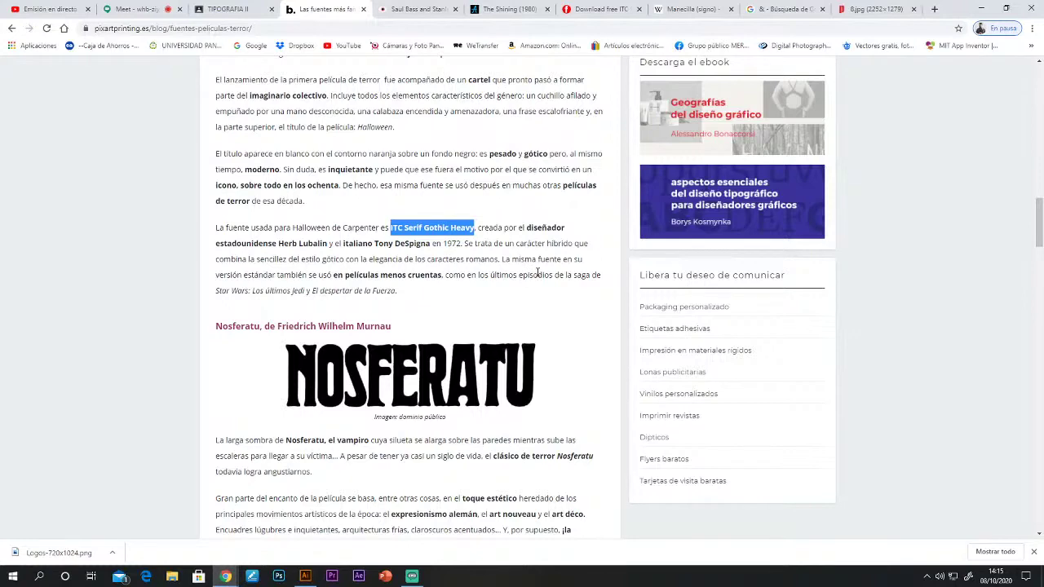
pyautogui.scroll(-1, 544, 270)
pyautogui.click(501, 175)
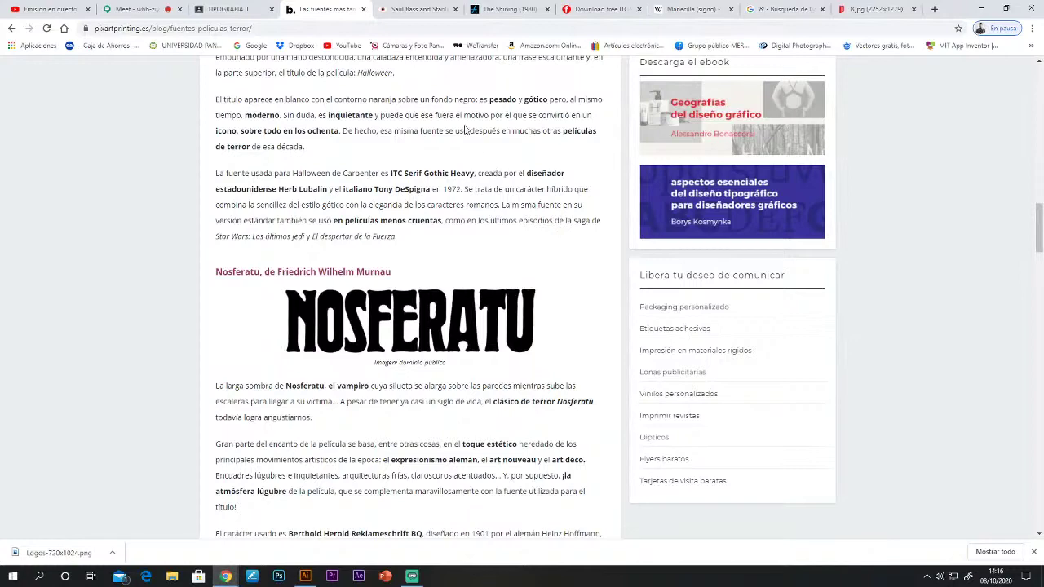
pyautogui.scroll(-3, 492, 179)
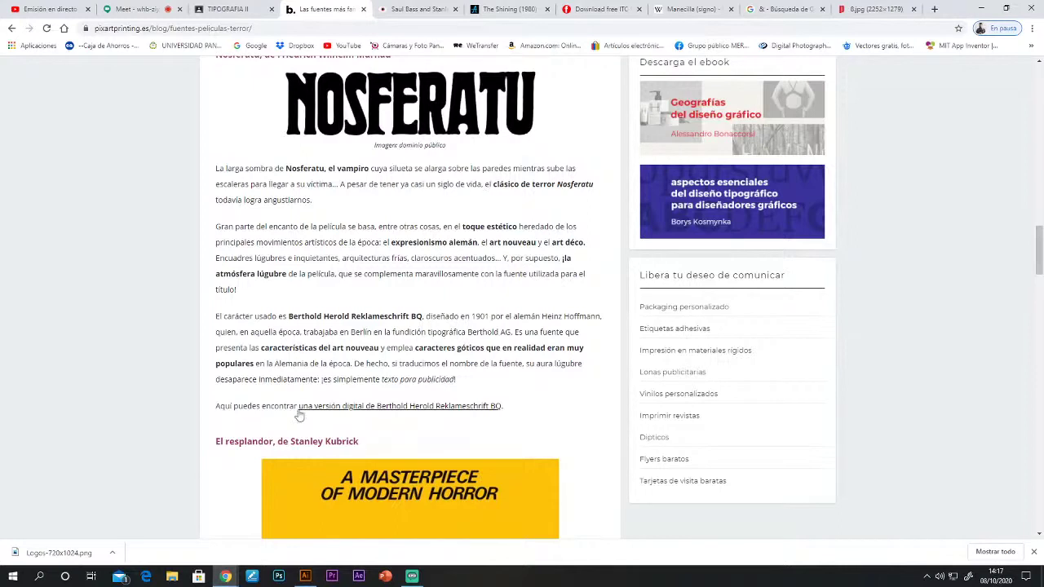
# Copy "Berthold Herold Reklameschrift BQ" from the Nosferatu section, search Google for it, and open the fontsgeek.com result.
pyautogui.moveTo(289, 316); pyautogui.dragTo(424, 317)
pyautogui.hotkey('ctrl', 'c')
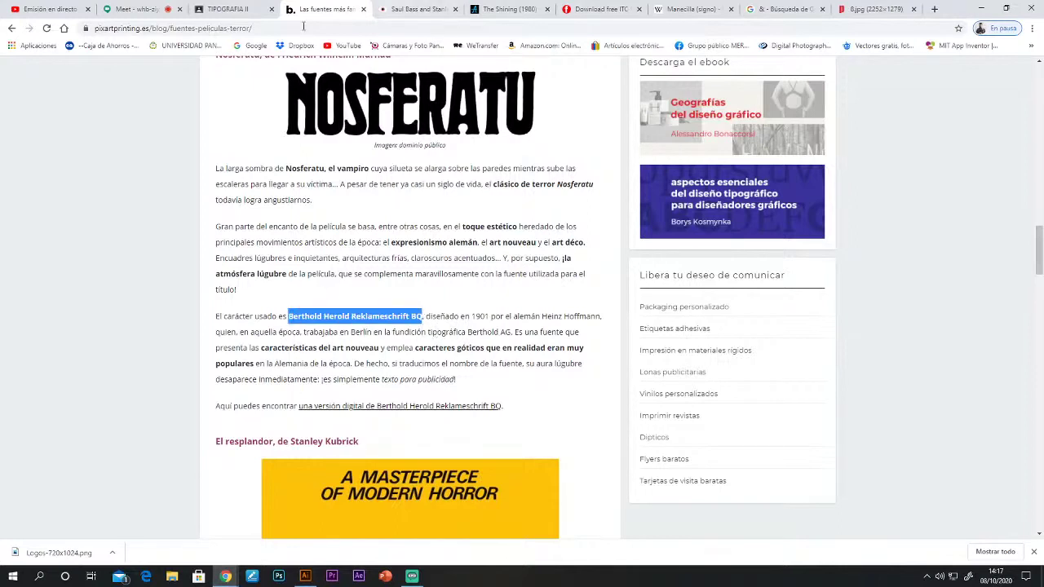
pyautogui.click(425, 9)
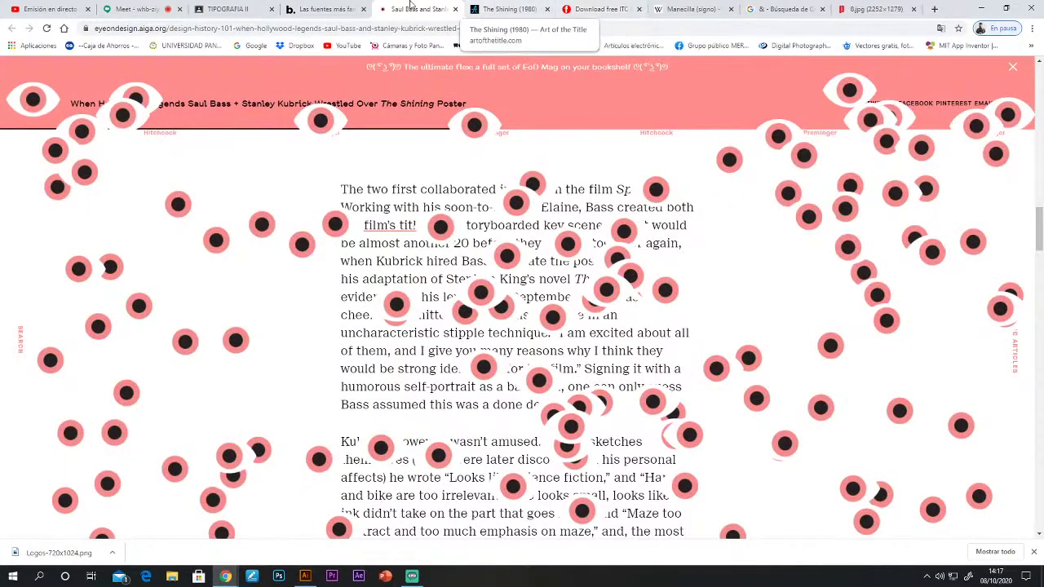
pyautogui.click(253, 47)
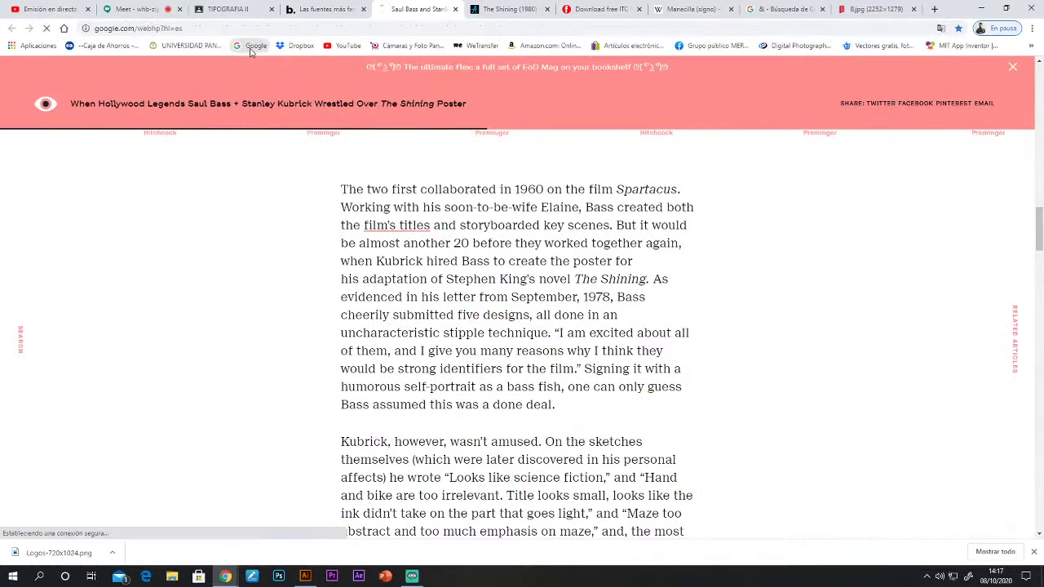
pyautogui.click(431, 240)
pyautogui.hotkey('ctrl', 'v')
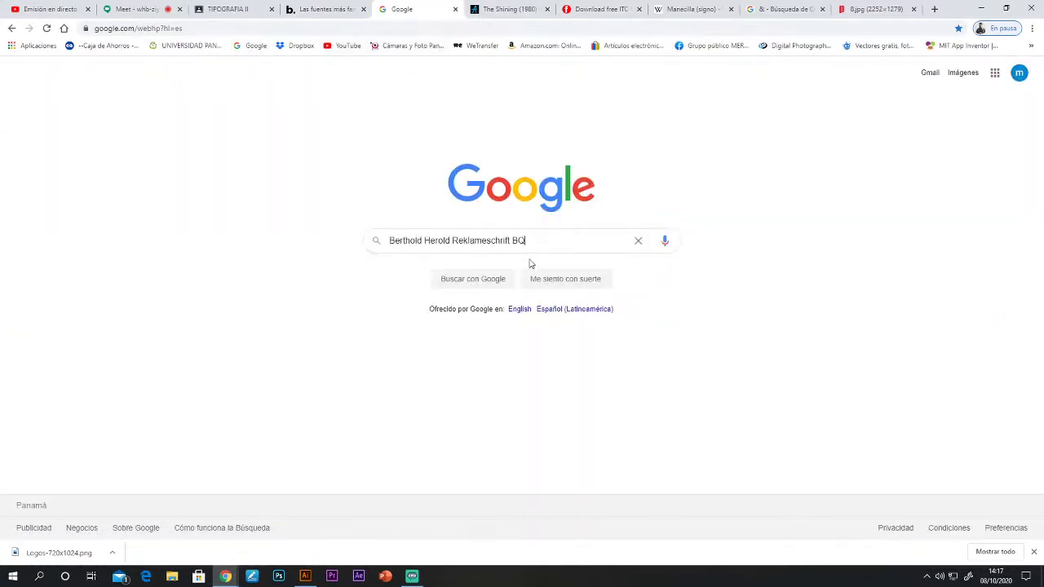
pyautogui.press('Return')
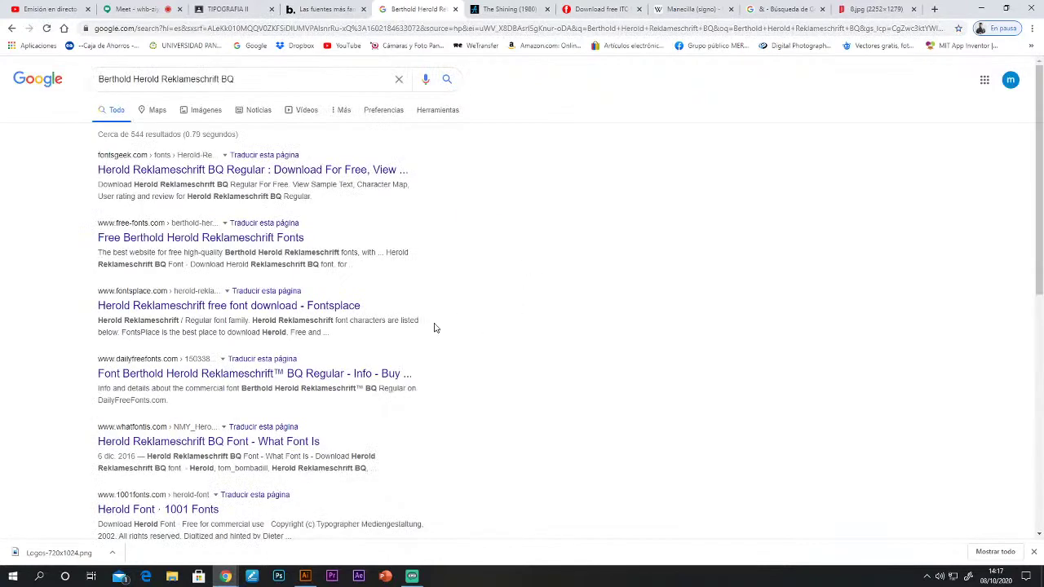
pyautogui.click(147, 174)
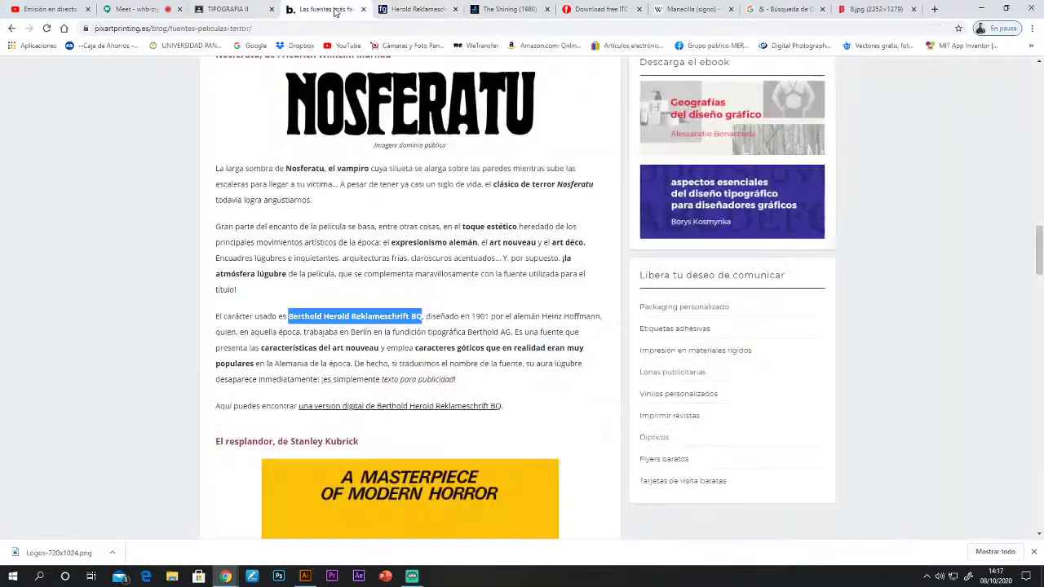
# Return to the article, highlight "art nouveau" in the Nosferatu font description, and search Google for "art nouveau".
pyautogui.click(333, 9)
pyautogui.moveTo(333, 348); pyautogui.dragTo(382, 349)
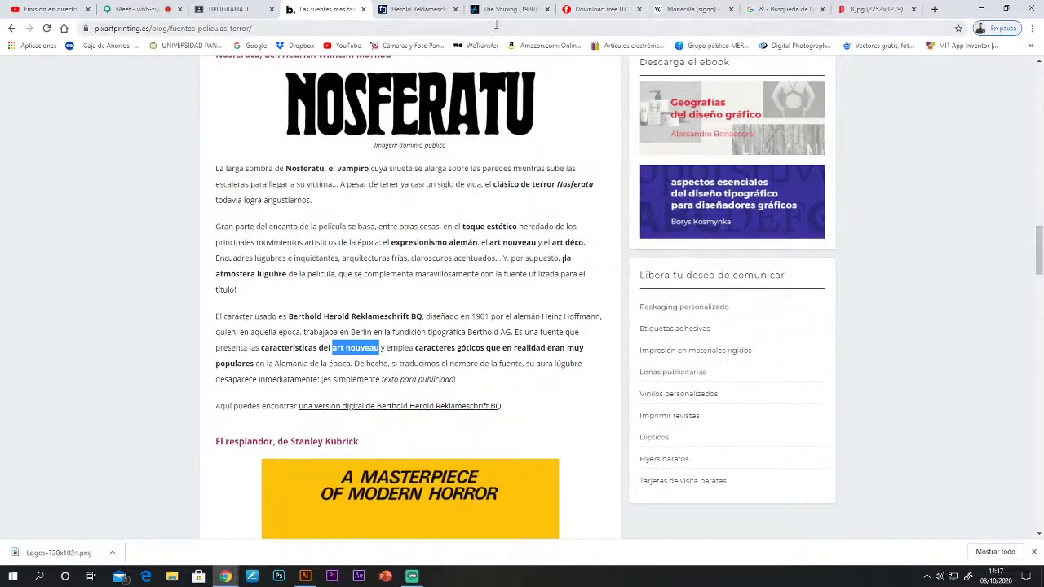
pyautogui.click(420, 9)
pyautogui.click(251, 45)
pyautogui.click(415, 243)
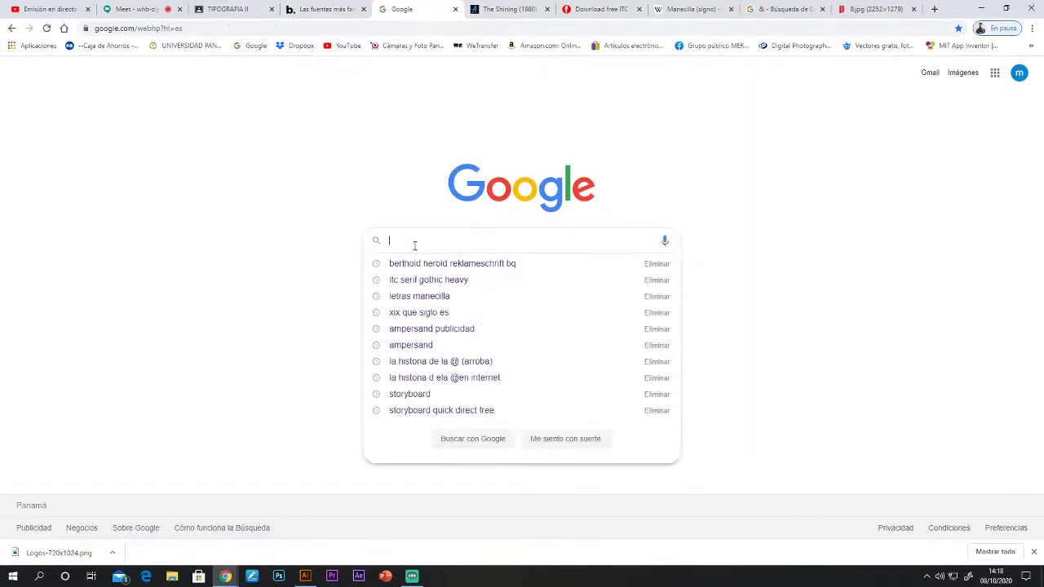
pyautogui.write('art nouveau')
pyautogui.press('Return')
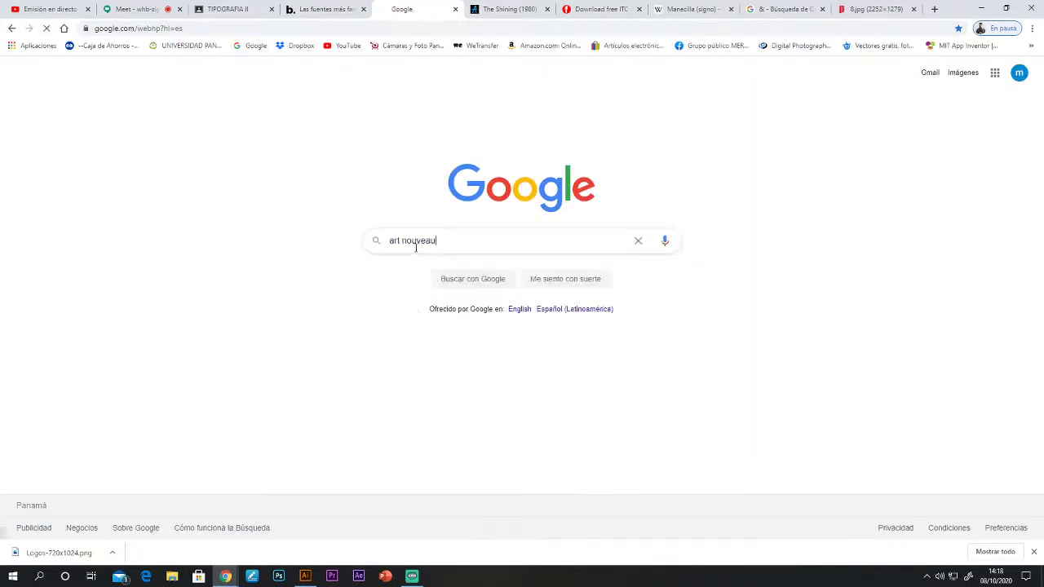
# Browse the art nouveau image results, previewing the SlideShare "Art Nouveau" cover, and return to the general web results.
pyautogui.click(161, 115)
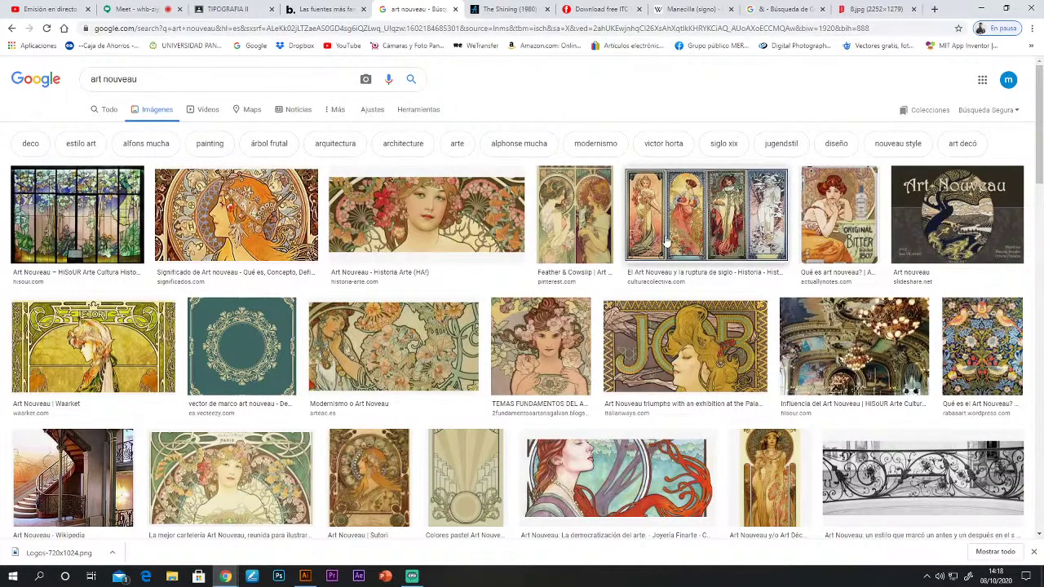
pyautogui.scroll(-1, 644, 441)
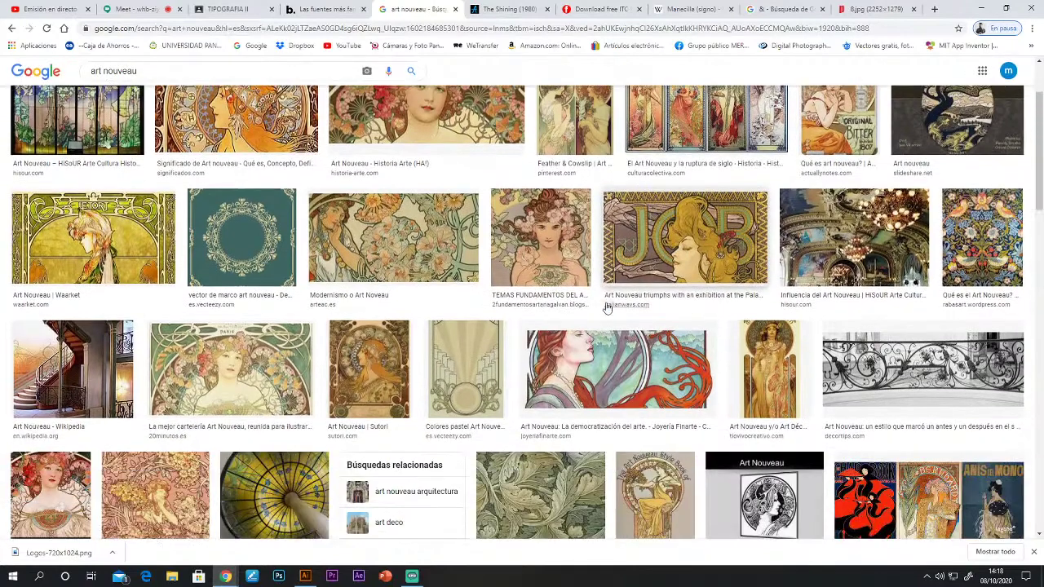
pyautogui.scroll(1, 644, 441)
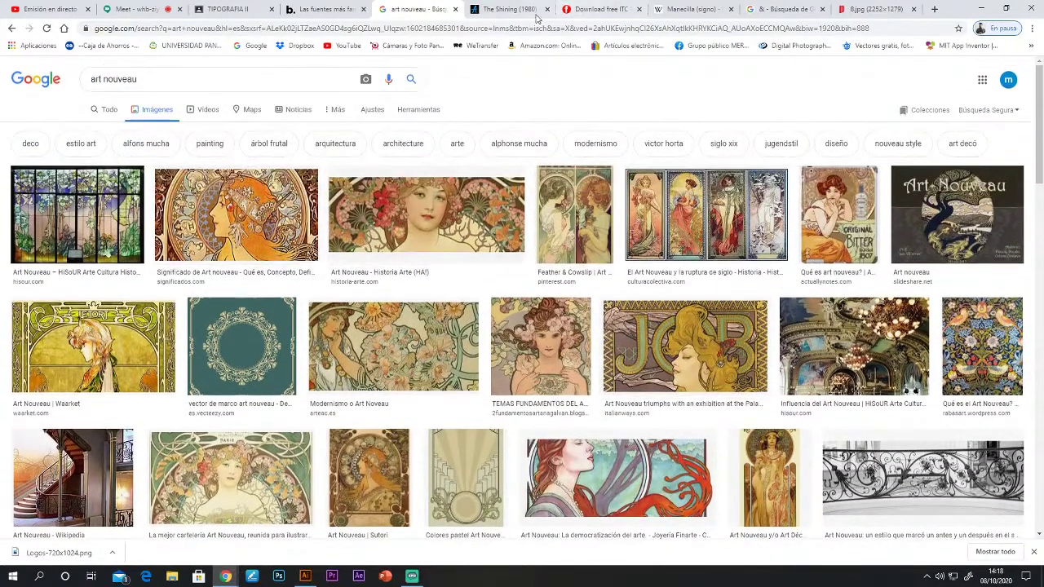
pyautogui.click(949, 220)
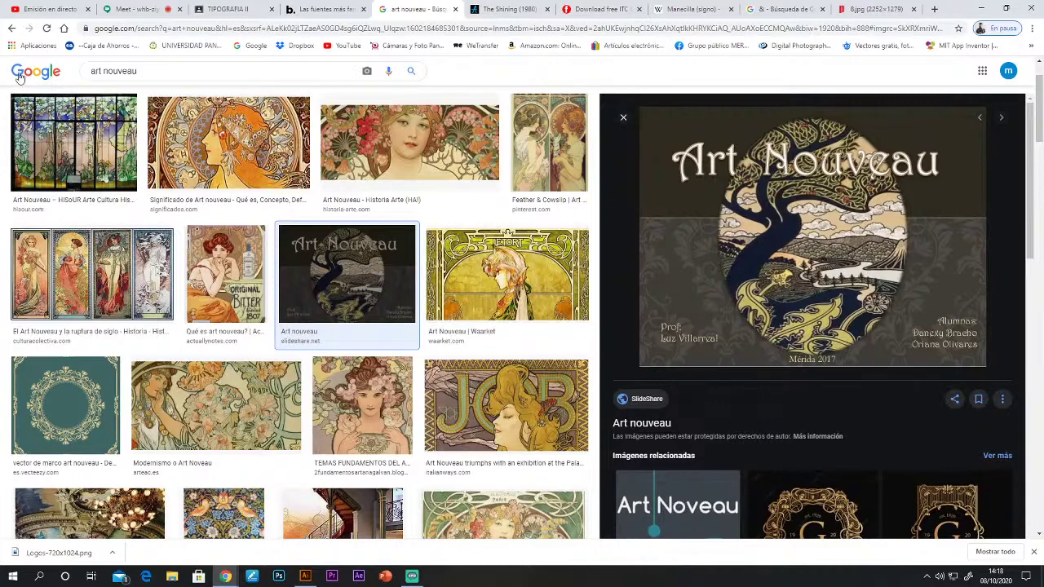
pyautogui.scroll(1, 308, 167)
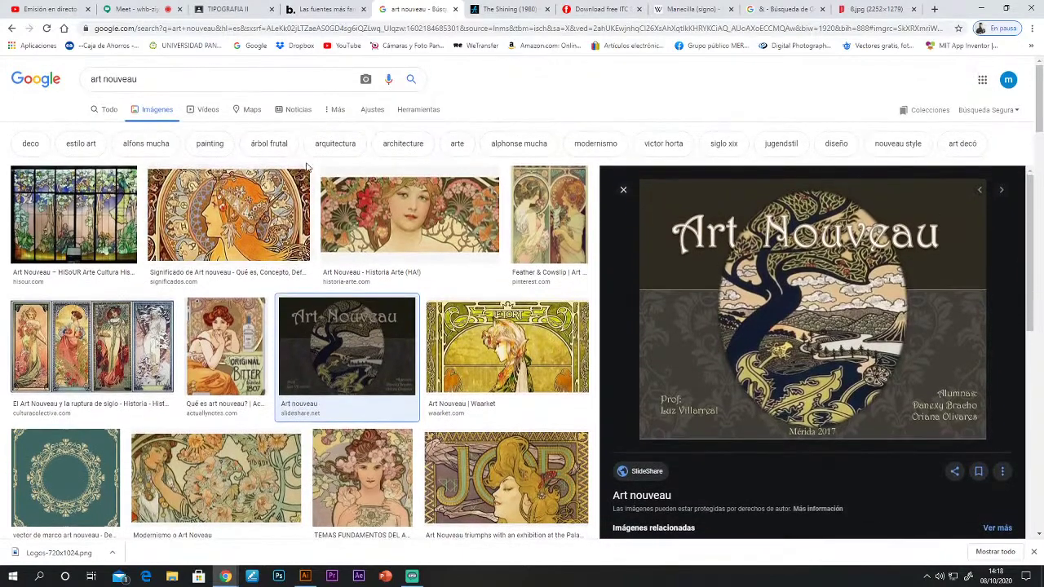
pyautogui.click(109, 112)
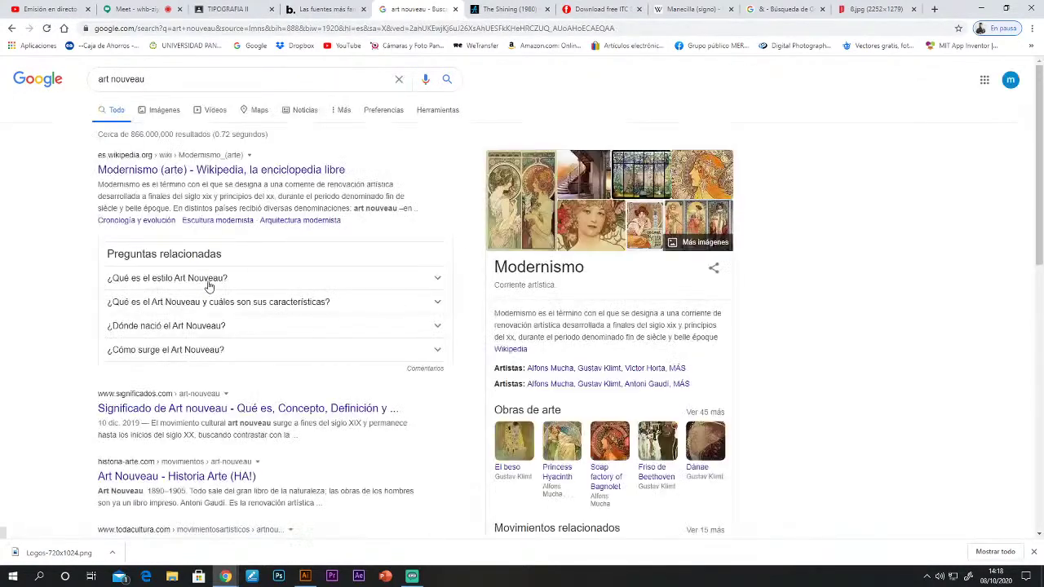
# Expand the related questions on what the Art Nouveau style is and its characteristics, and read their answers.
pyautogui.click(196, 279)
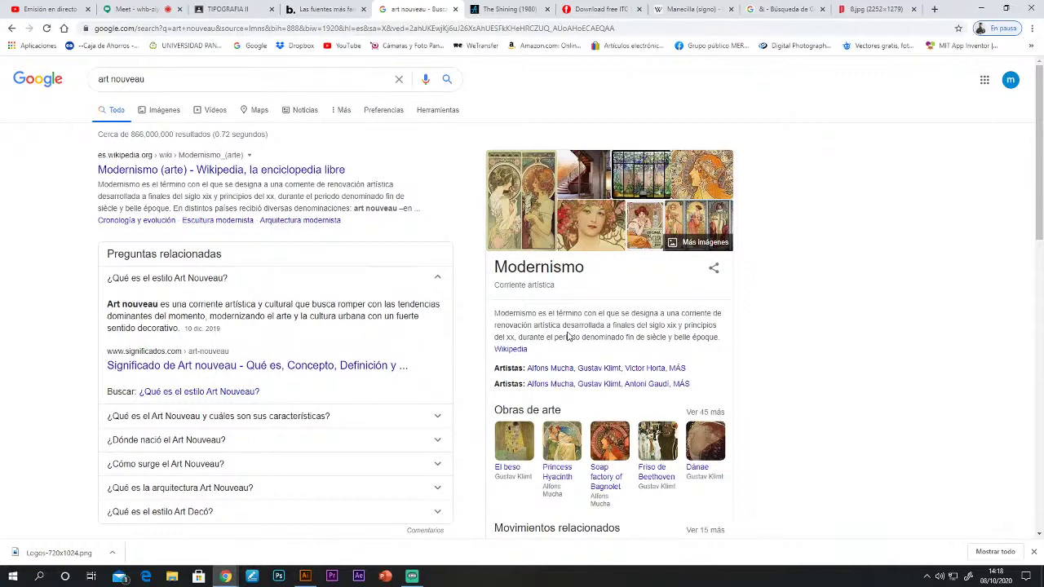
pyautogui.click(299, 424)
pyautogui.scroll(-2, 338, 418)
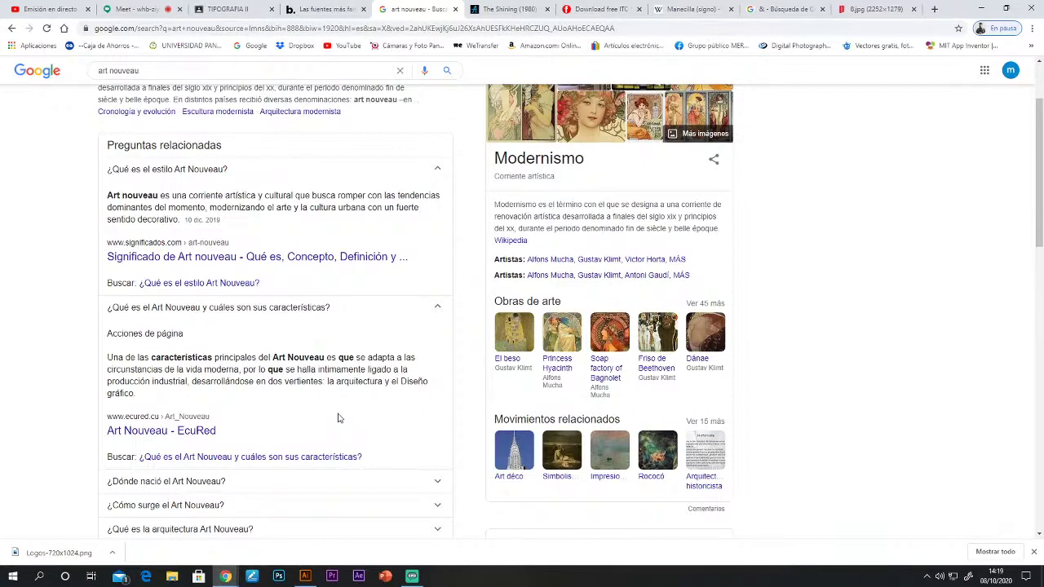
# Copy "art déco" from the Nosferatu section of the horror fonts article and search Google for it.
pyautogui.click(323, 15)
pyautogui.scroll(-1, 494, 332)
pyautogui.click(380, 305)
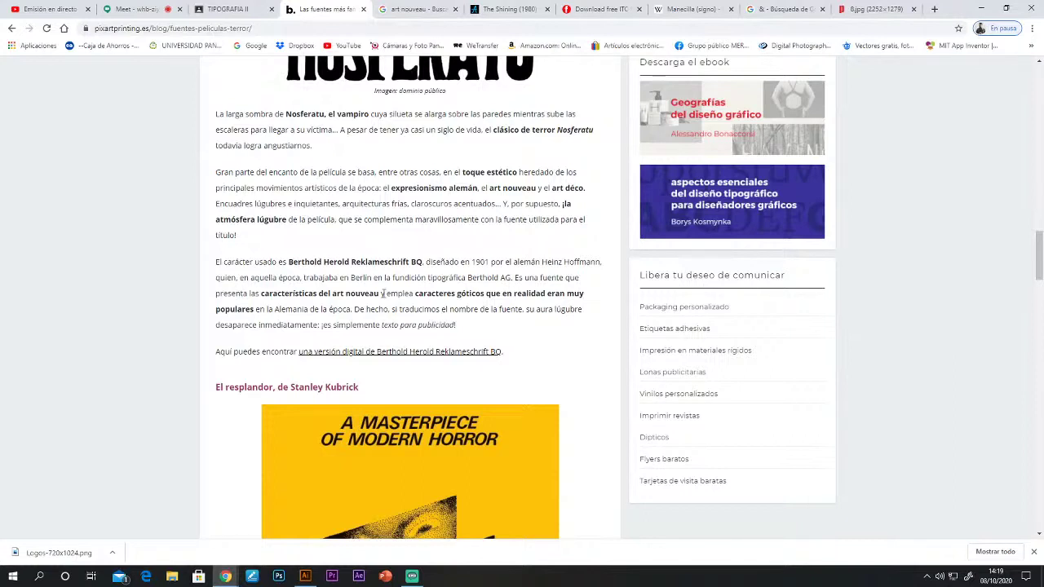
pyautogui.moveTo(552, 188); pyautogui.dragTo(585, 188)
pyautogui.hotkey('ctrl', 'c')
pyautogui.click(501, 10)
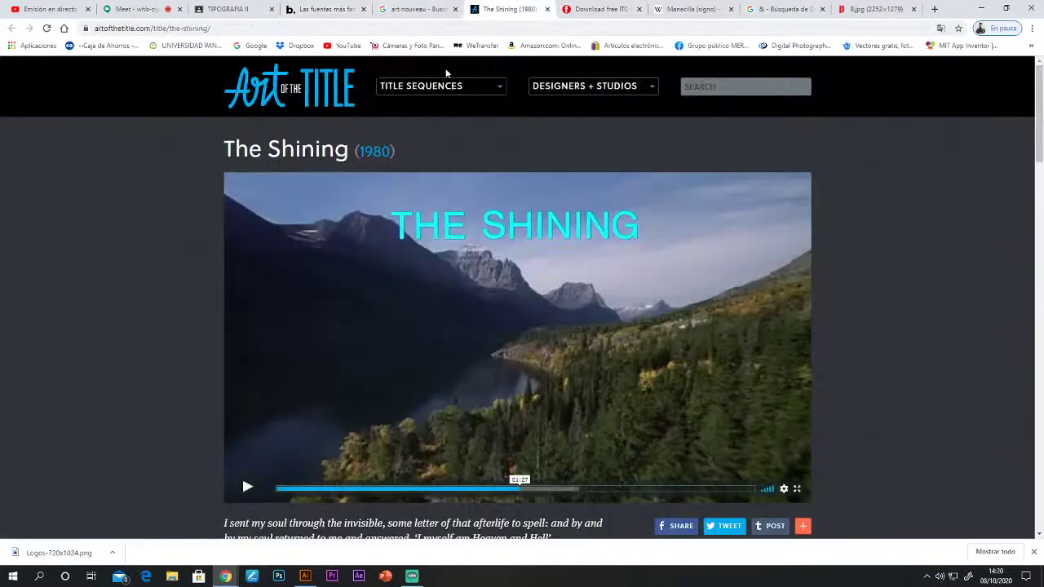
pyautogui.click(613, 10)
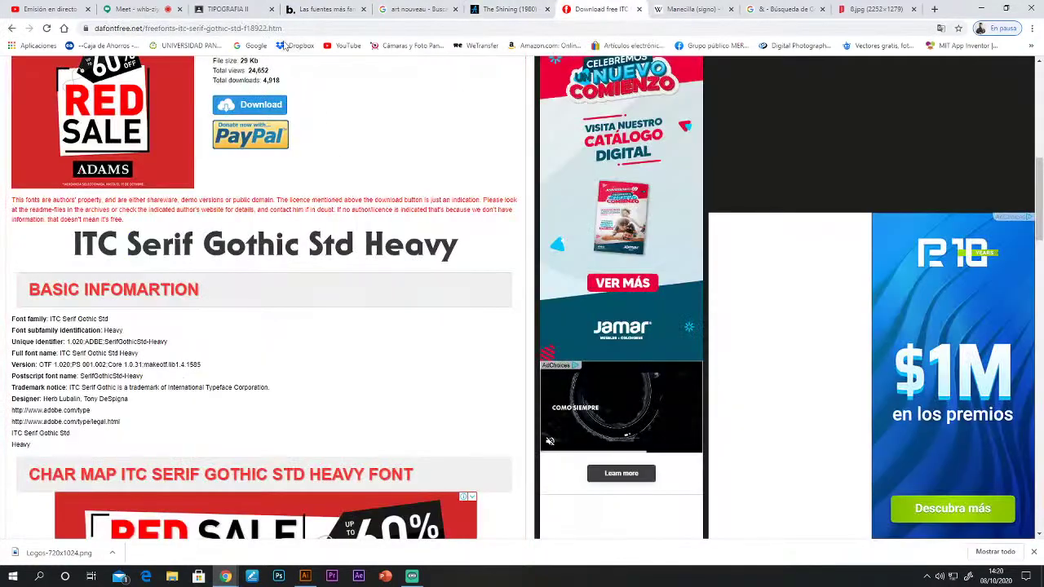
pyautogui.click(254, 46)
pyautogui.hotkey('ctrl', 'v')
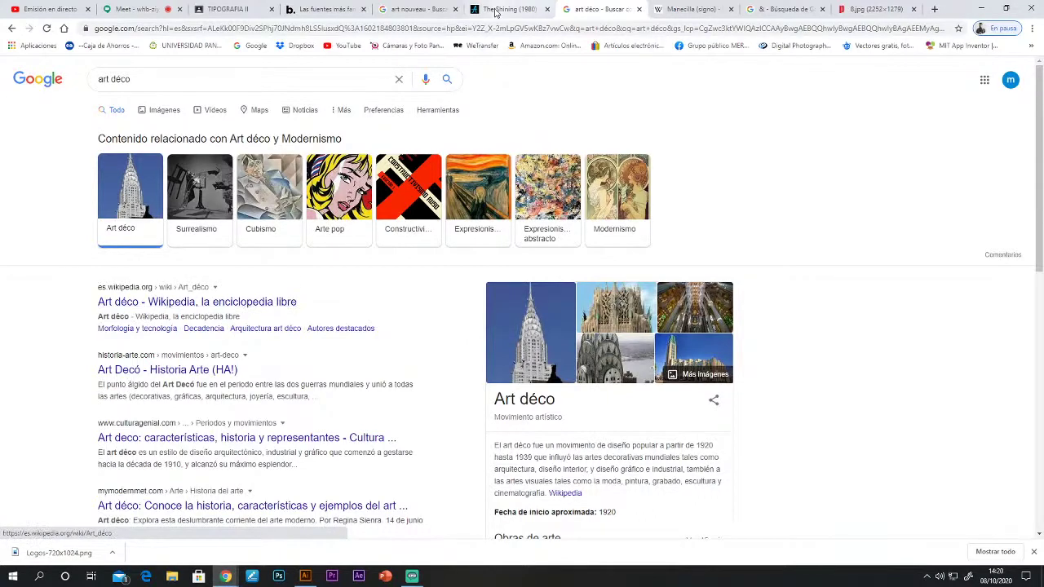
# Return to the article, open its link to the digital version of Berthold Herold Reklameschrift BQ, and close that font page.
pyautogui.click(413, 11)
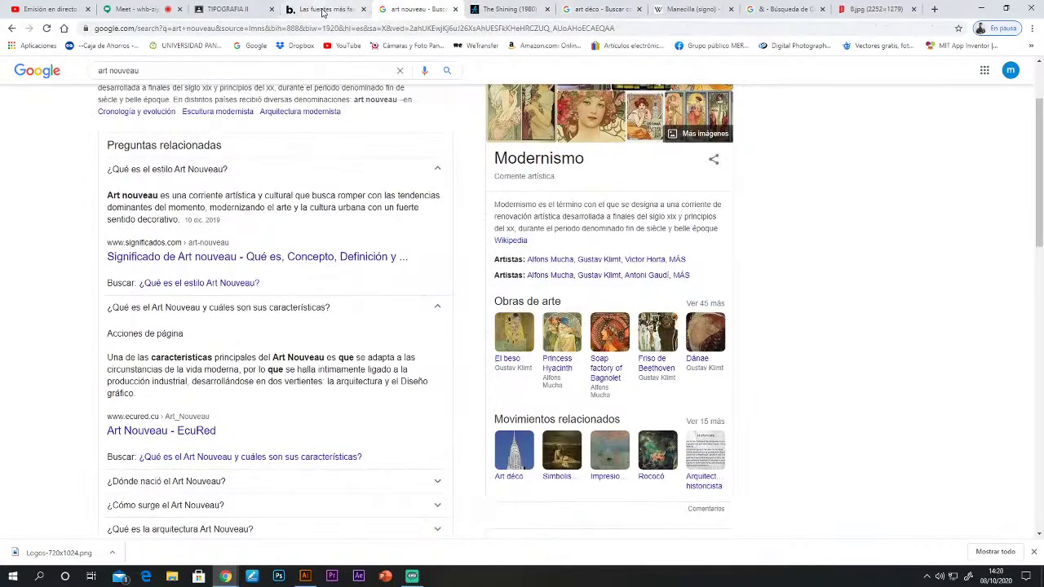
pyautogui.click(324, 10)
pyautogui.click(546, 201)
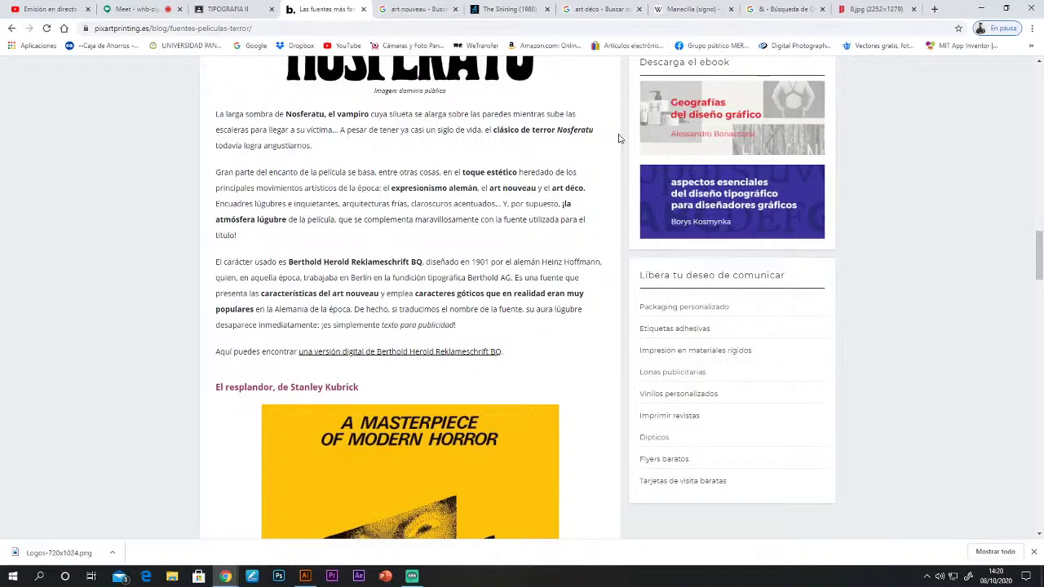
pyautogui.click(392, 353)
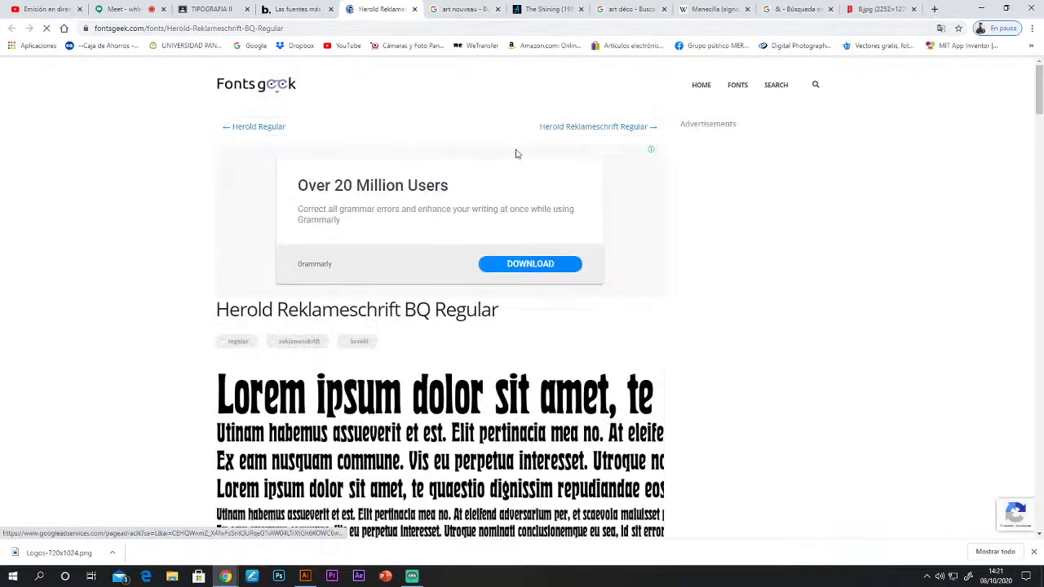
pyautogui.click(415, 9)
# Read the article's section on Stanley Kubrick's El resplandor, examining the poster and the text about its lettering.
pyautogui.scroll(-4, 392, 277)
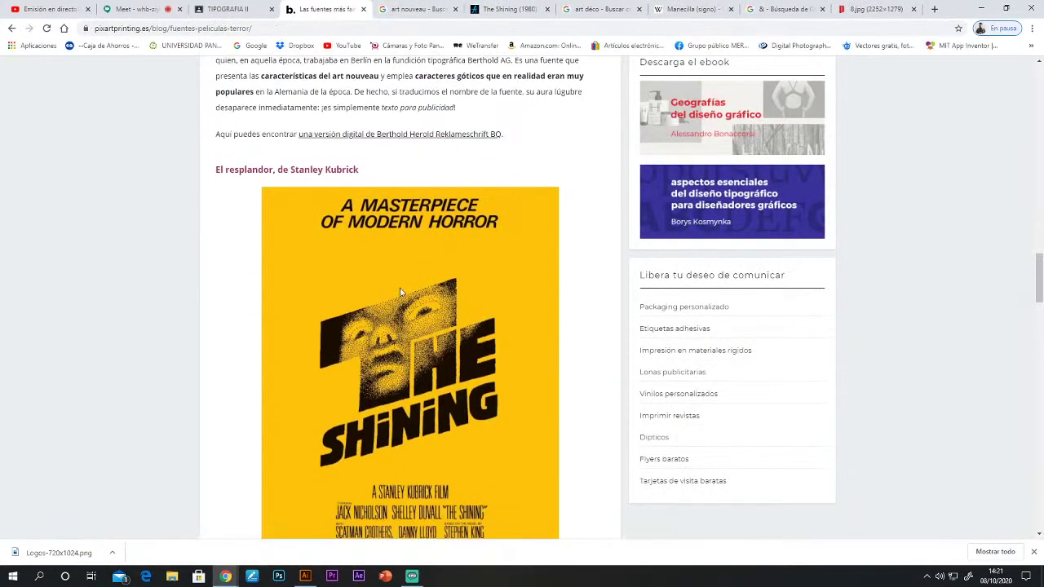
pyautogui.scroll(-2, 489, 380)
pyautogui.scroll(1, 517, 372)
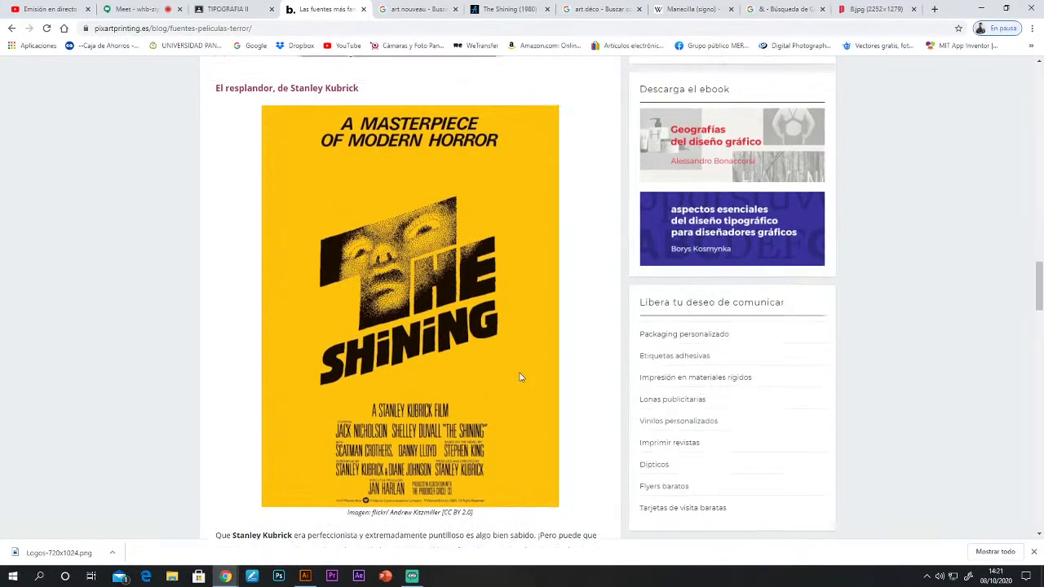
pyautogui.scroll(-1, 569, 424)
pyautogui.scroll(-3, 595, 427)
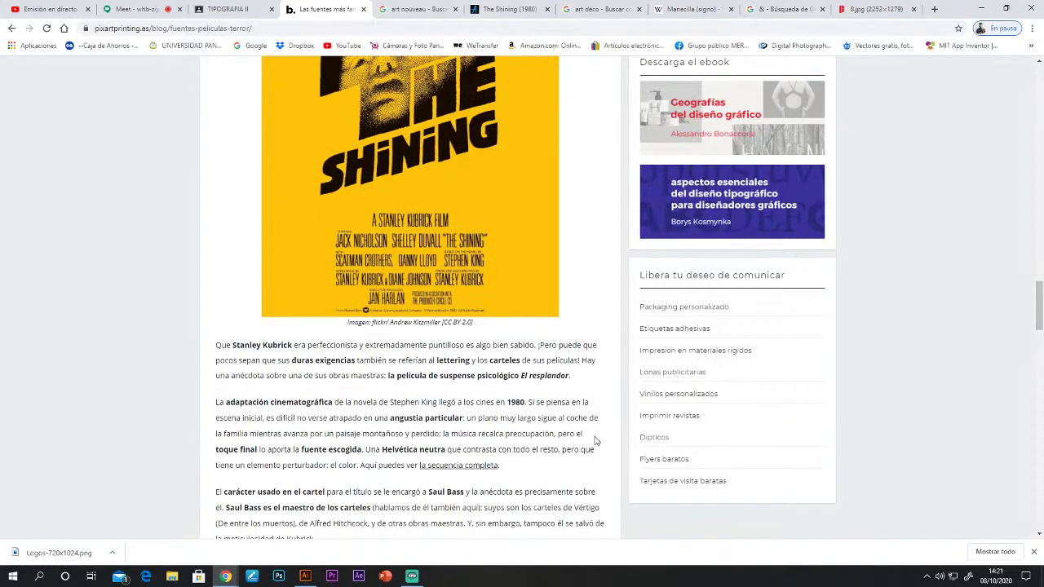
pyautogui.scroll(-2, 595, 441)
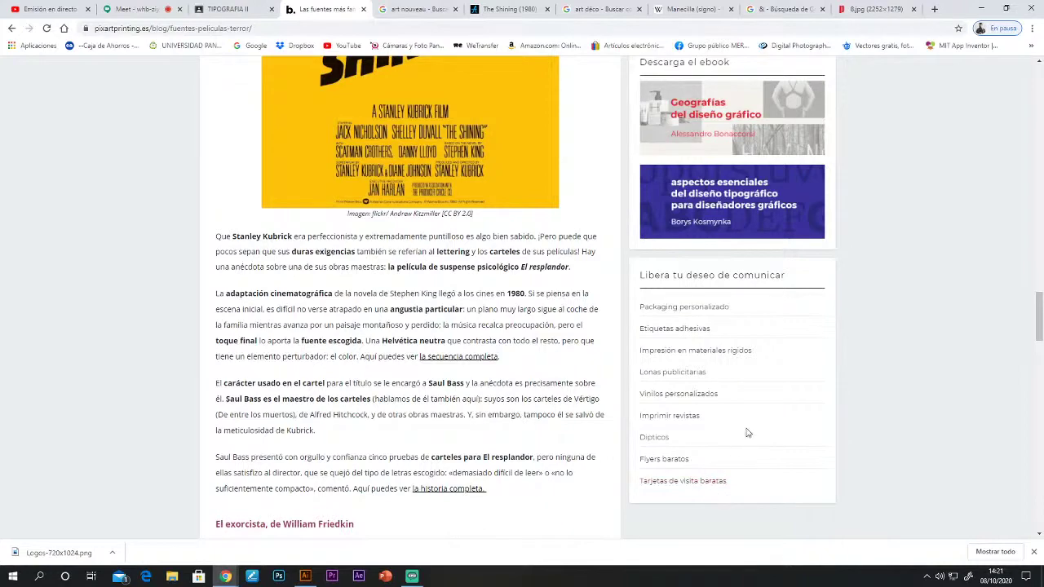
pyautogui.scroll(4, 425, 314)
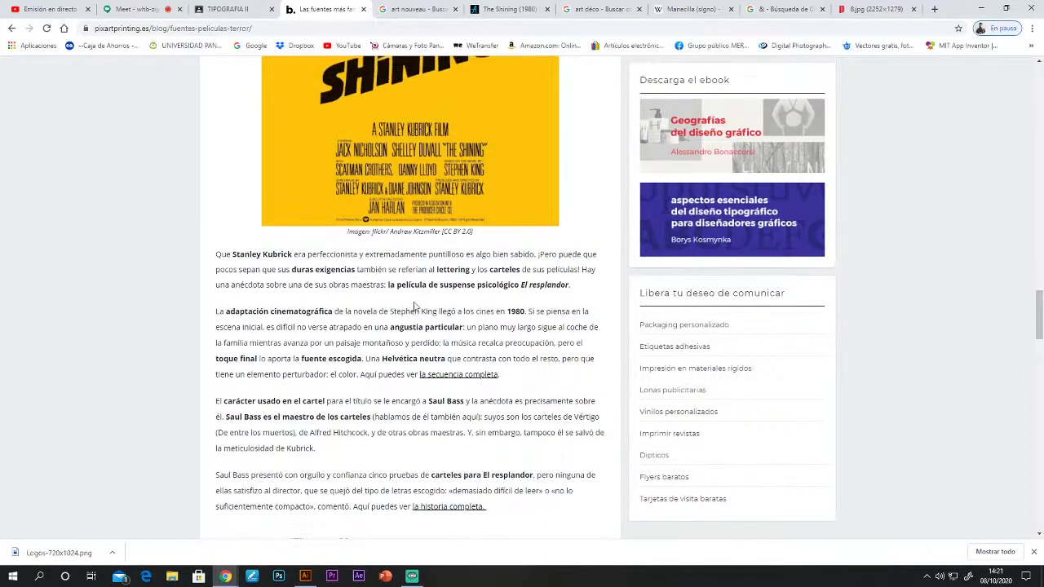
pyautogui.scroll(-4, 447, 303)
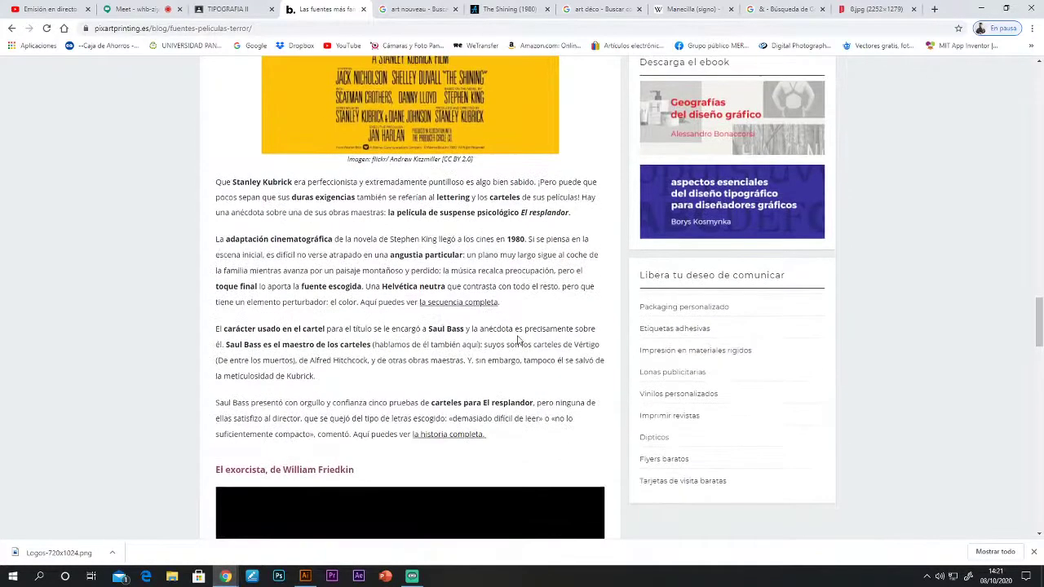
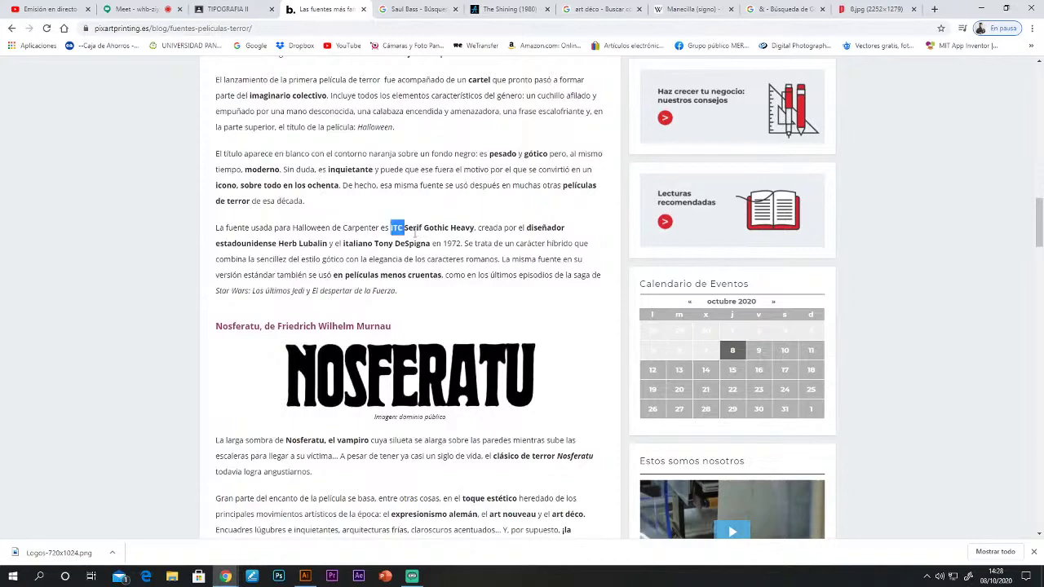
# Go from the Halloween section back to The Shining poster and compare its lettering with the text about Saul Bass.
pyautogui.scroll(-5, 446, 326)
pyautogui.scroll(-5, 446, 326)
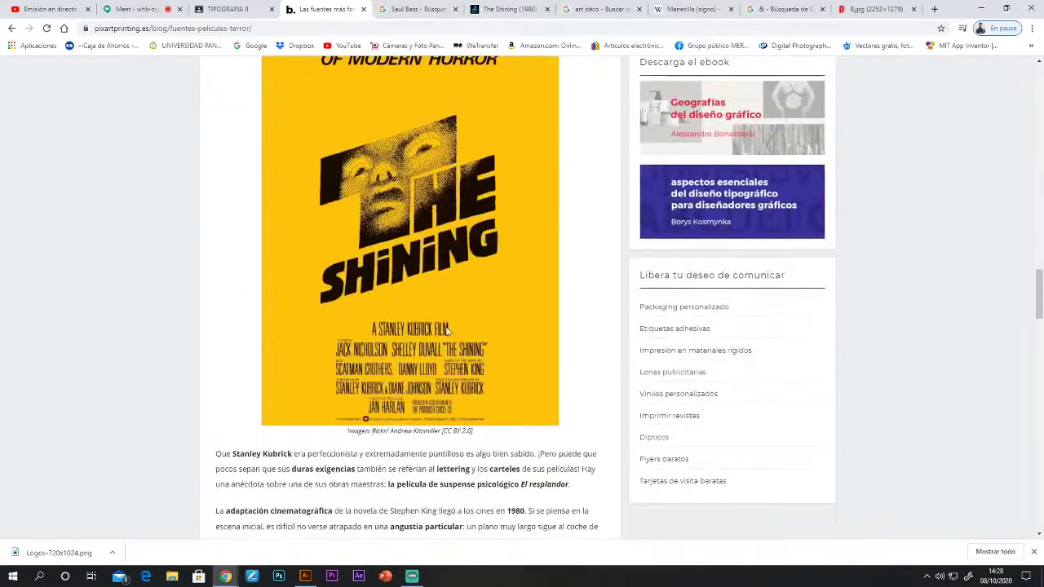
pyautogui.scroll(2, 394, 375)
pyautogui.scroll(-1, 394, 375)
pyautogui.scroll(-2, 394, 375)
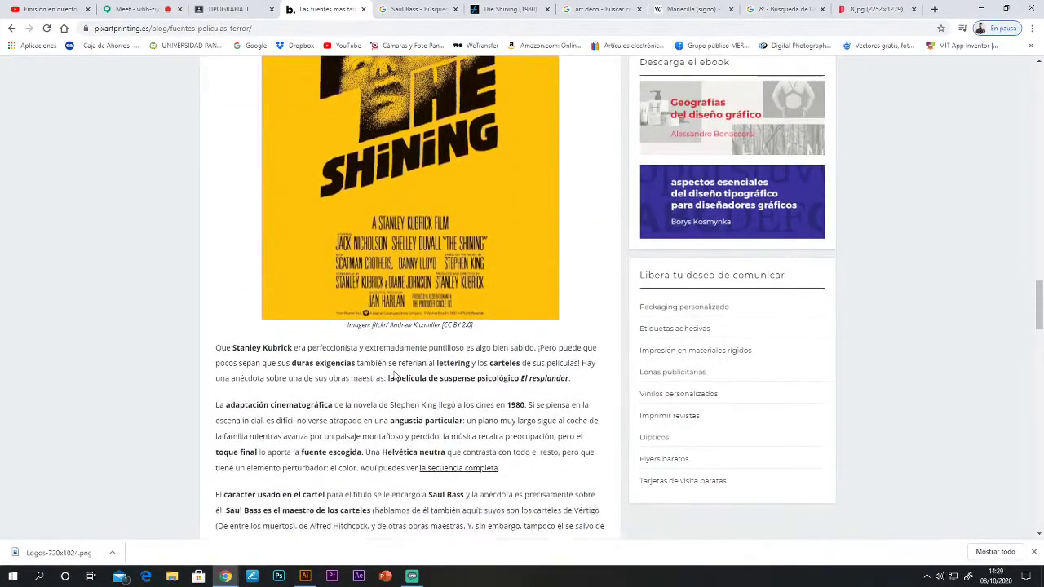
pyautogui.scroll(-2, 371, 457)
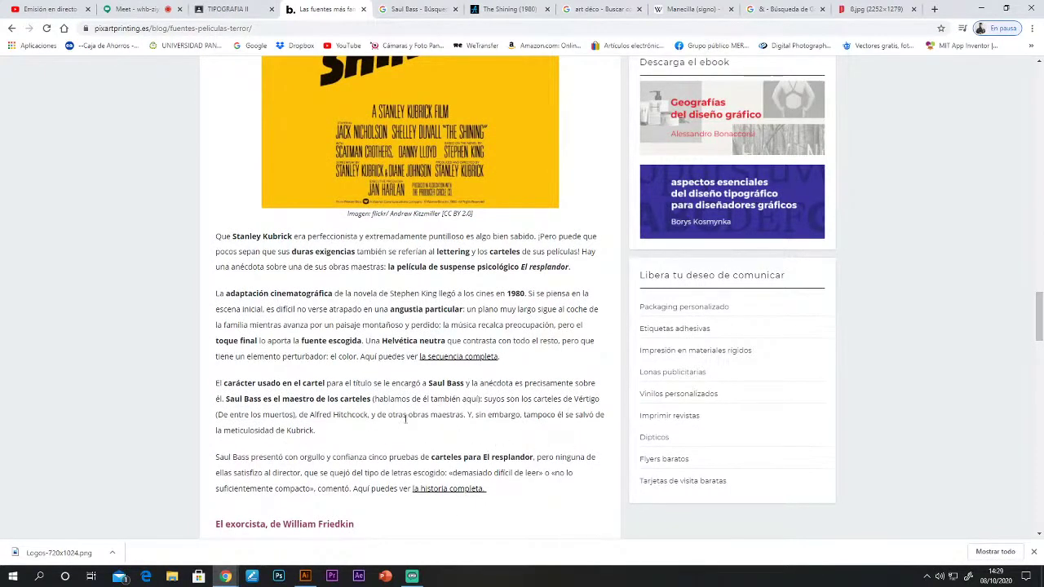
pyautogui.scroll(2, 422, 416)
pyautogui.scroll(2, 432, 428)
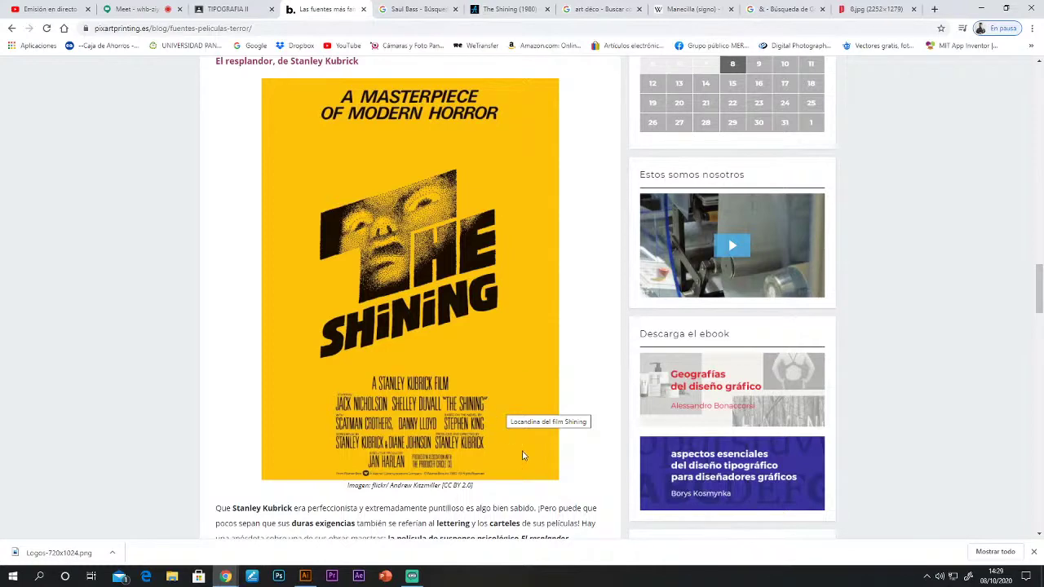
pyautogui.scroll(-2, 492, 461)
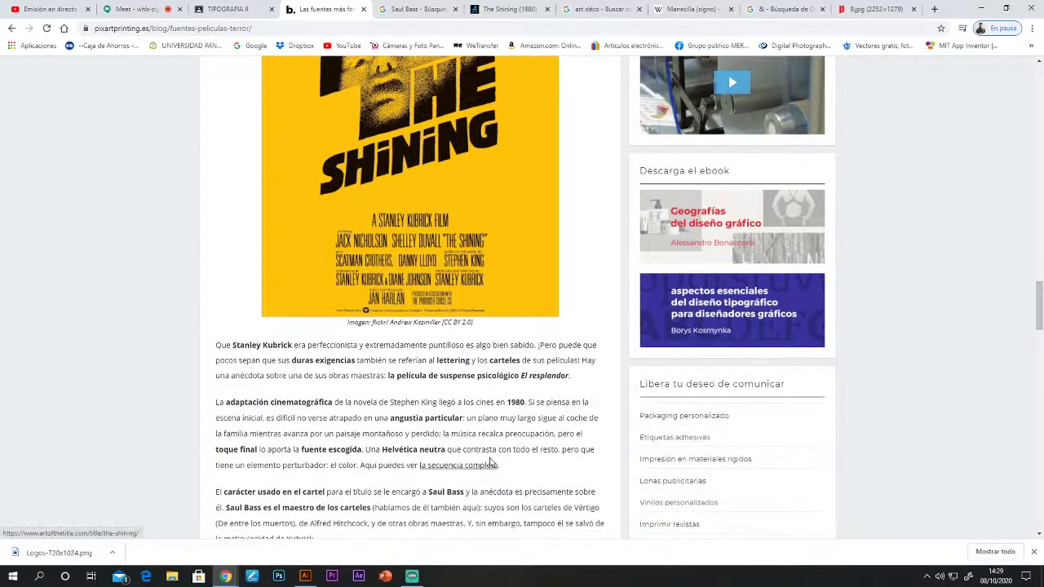
pyautogui.scroll(1, 491, 462)
pyautogui.scroll(2, 493, 461)
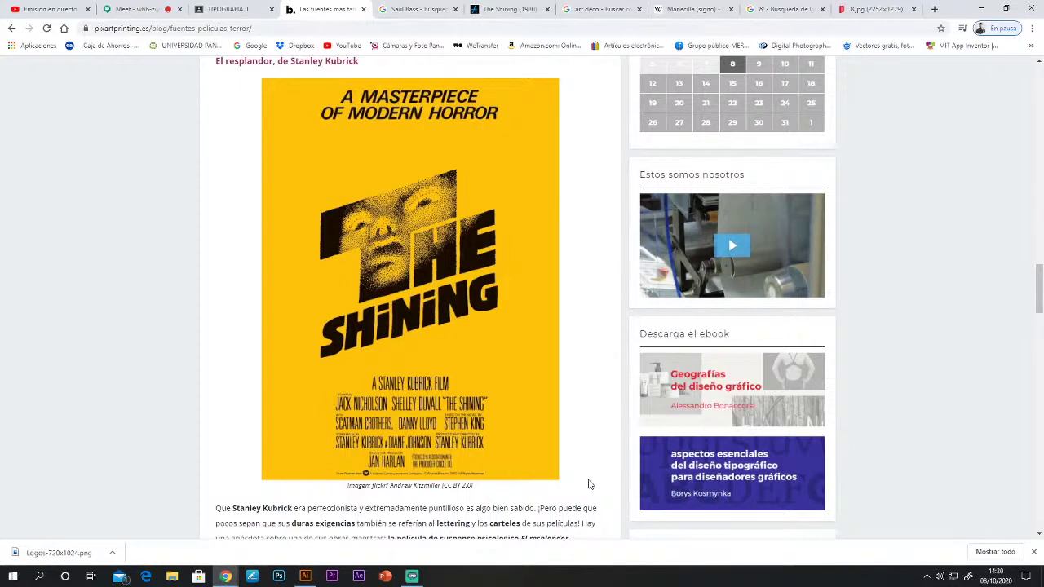
# Switch to Illustrator, add the text "tHE SHINING" on the empty side of the artboard, and enlarge it to about 63 pt.
pyautogui.click(305, 576)
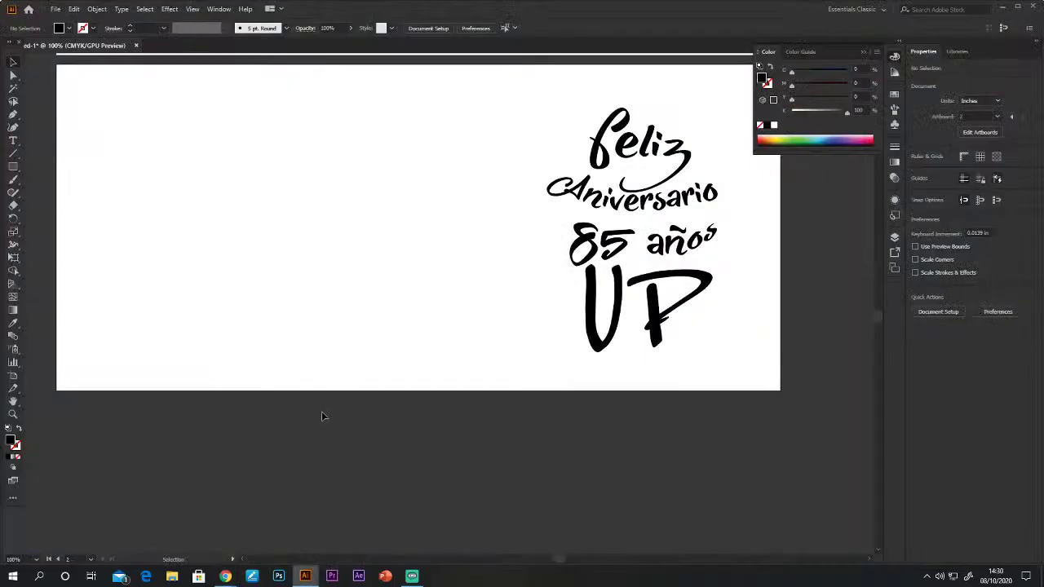
pyautogui.click(13, 141)
pyautogui.click(161, 166)
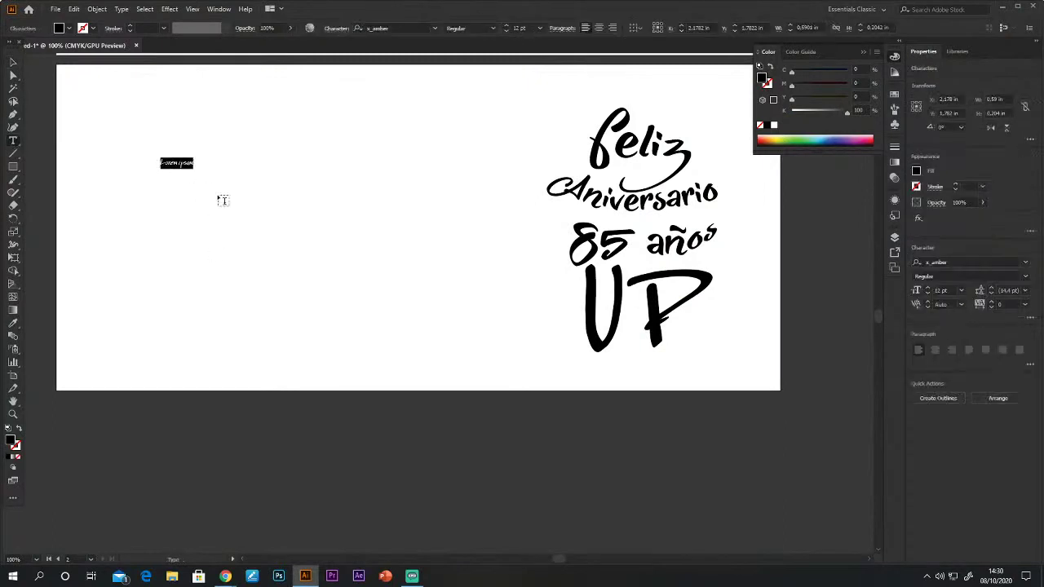
pyautogui.write('1935-2')
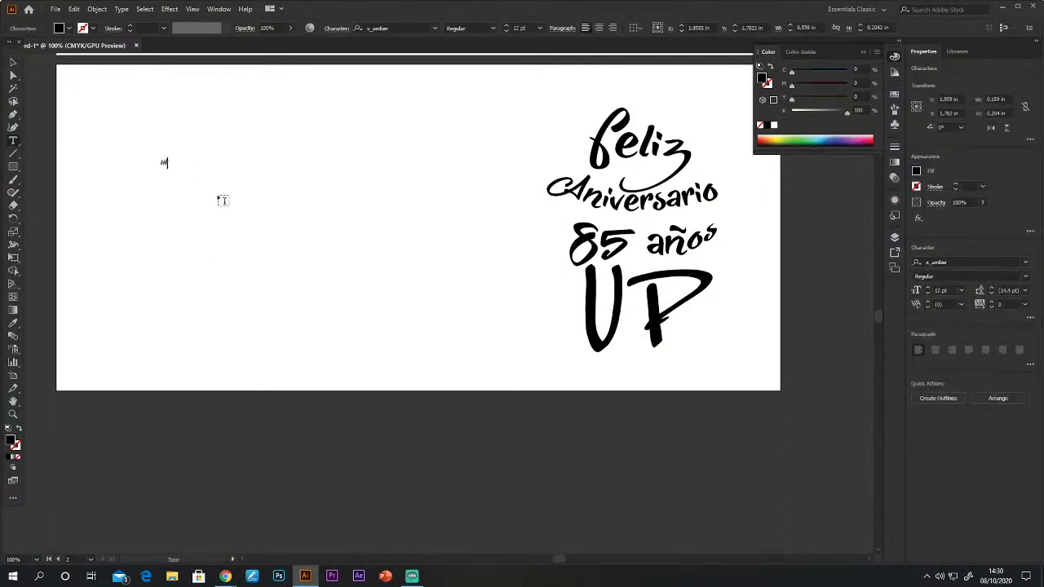
pyautogui.write('0')
pyautogui.write('ING')
pyautogui.click(13, 62)
pyautogui.moveTo(203, 171); pyautogui.dragTo(389, 259)
pyautogui.moveTo(290, 196); pyautogui.dragTo(264, 189)
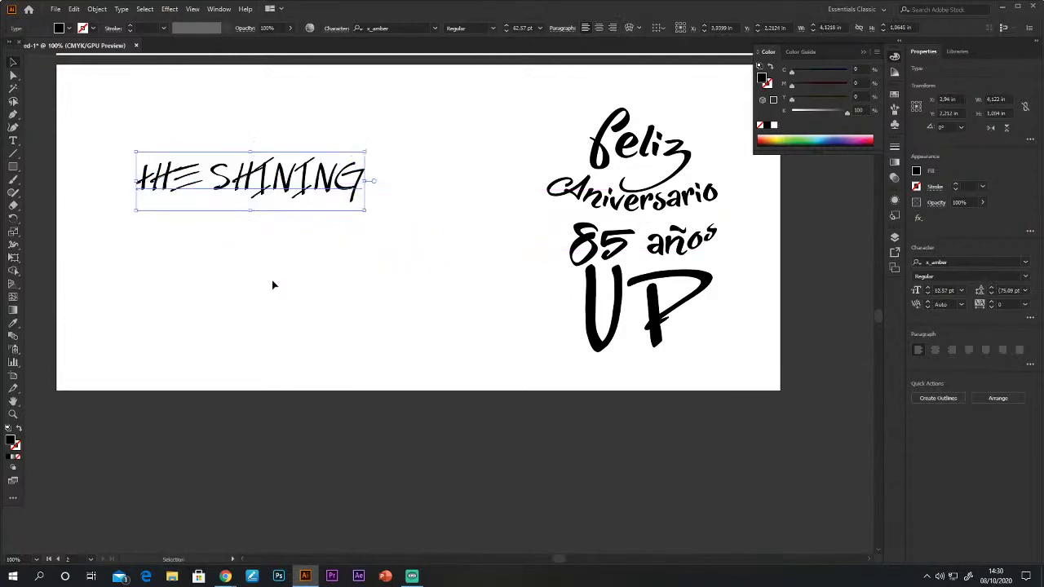
pyautogui.click(301, 212)
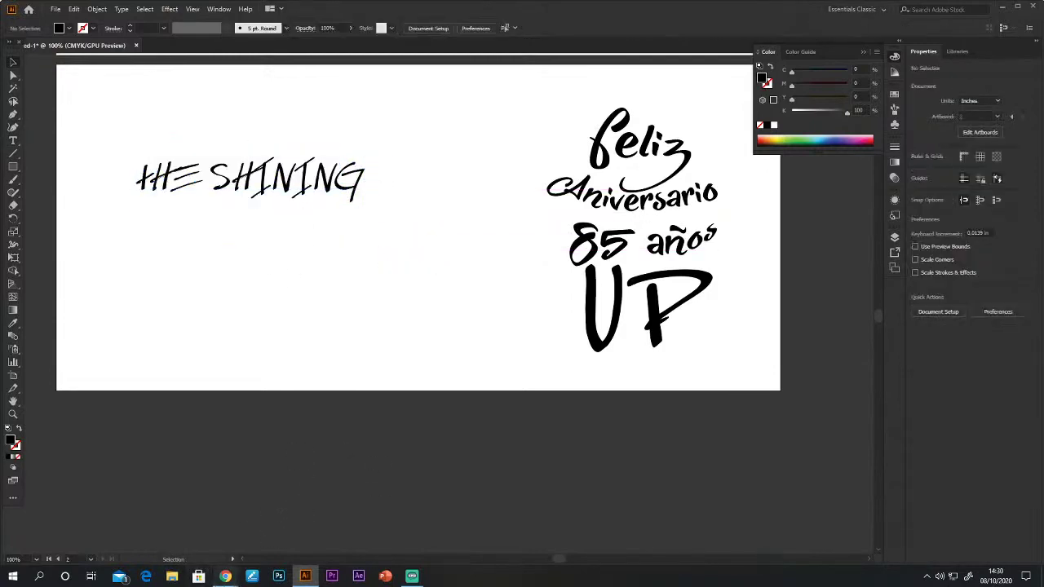
# Try successive fonts after x_amber on the "tHE SHINING" text, going through x_monkeytoes to x_ransom.
pyautogui.moveTo(225, 576)
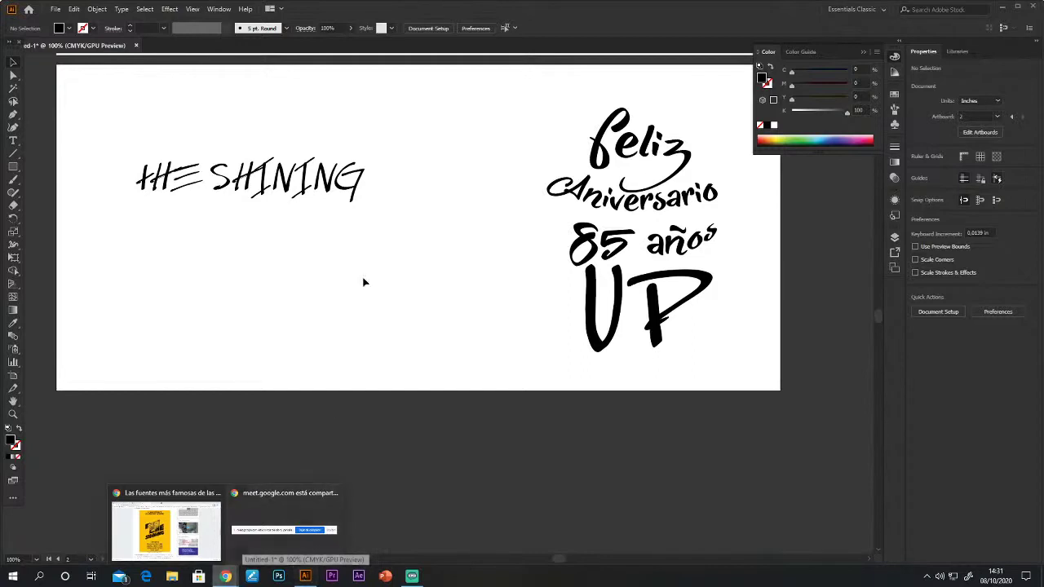
pyautogui.click(314, 176)
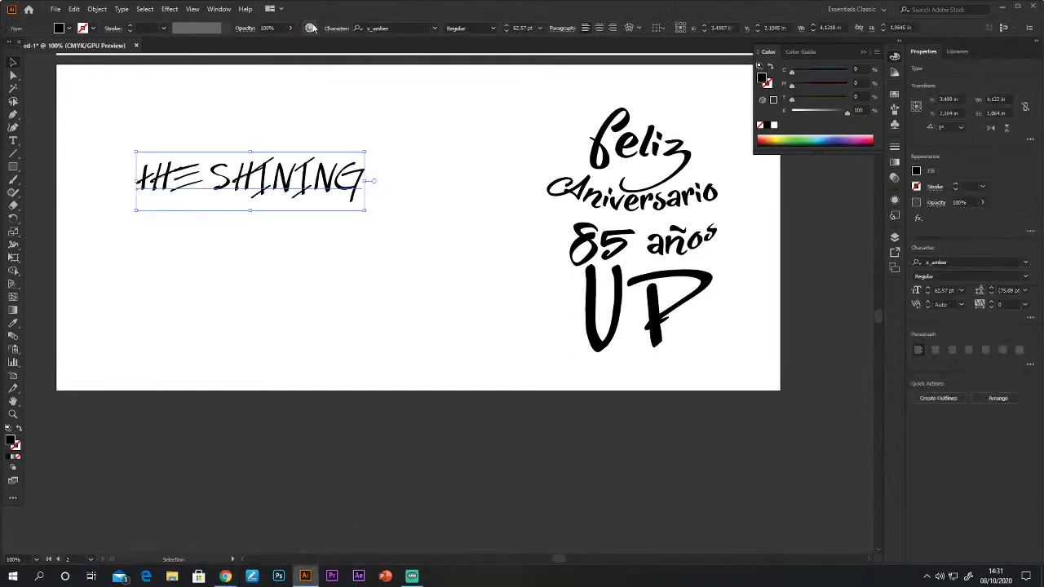
pyautogui.click(434, 27)
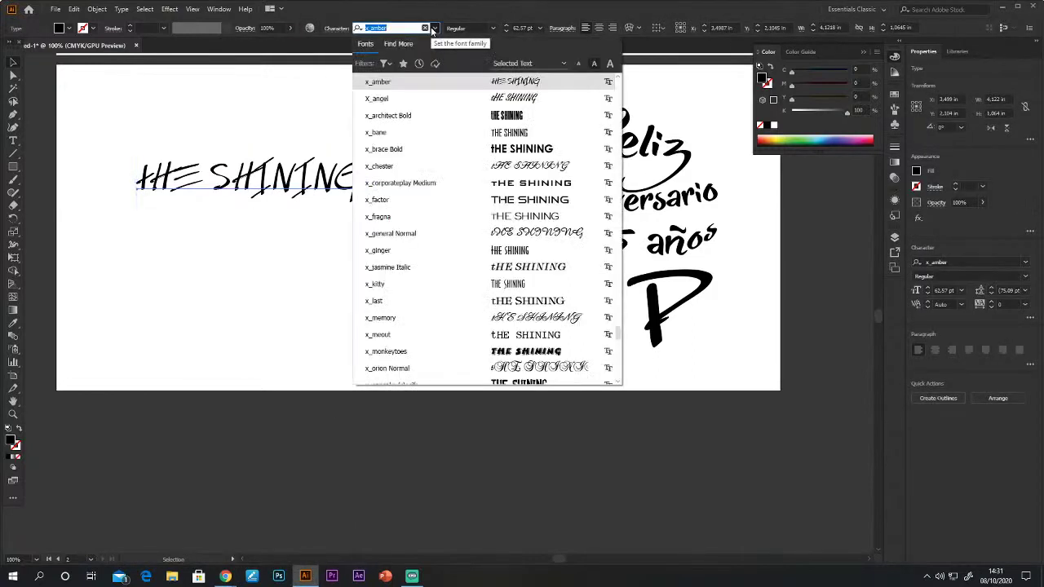
pyautogui.click(434, 28)
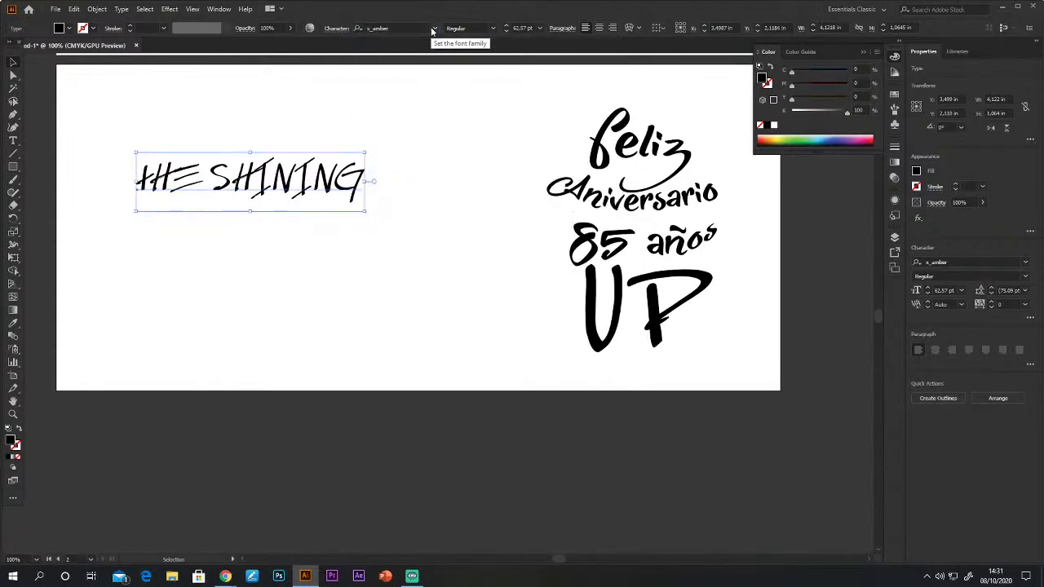
pyautogui.click(375, 28)
pyautogui.press('Down')
pyautogui.press('Down')
pyautogui.press('Down')
pyautogui.press('Down')
pyautogui.press('Down')
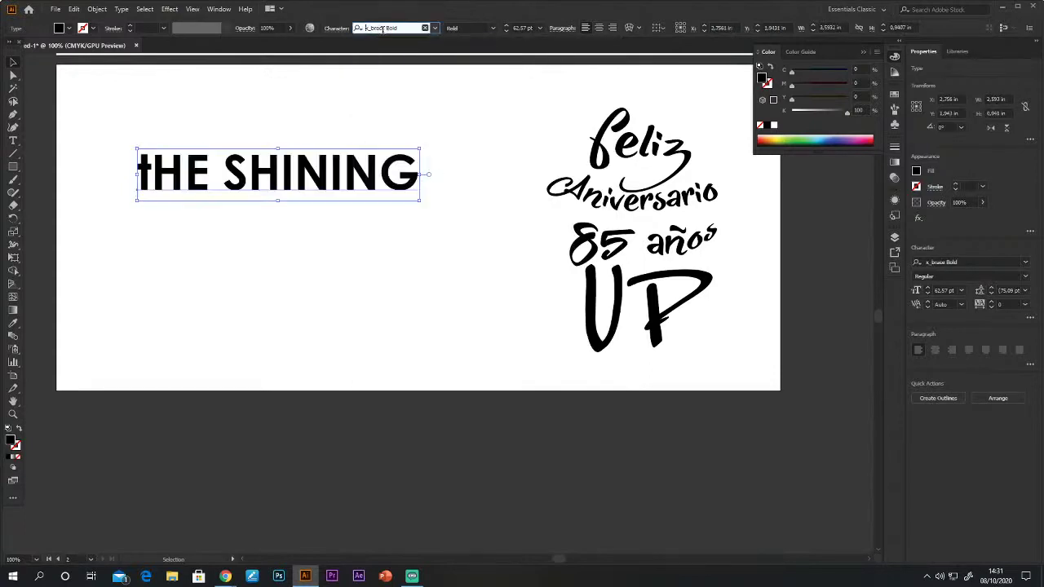
pyautogui.press('Down')
pyautogui.press('Down')
pyautogui.press('Down')
pyautogui.press('Down')
pyautogui.press('Down')
pyautogui.press('Down')
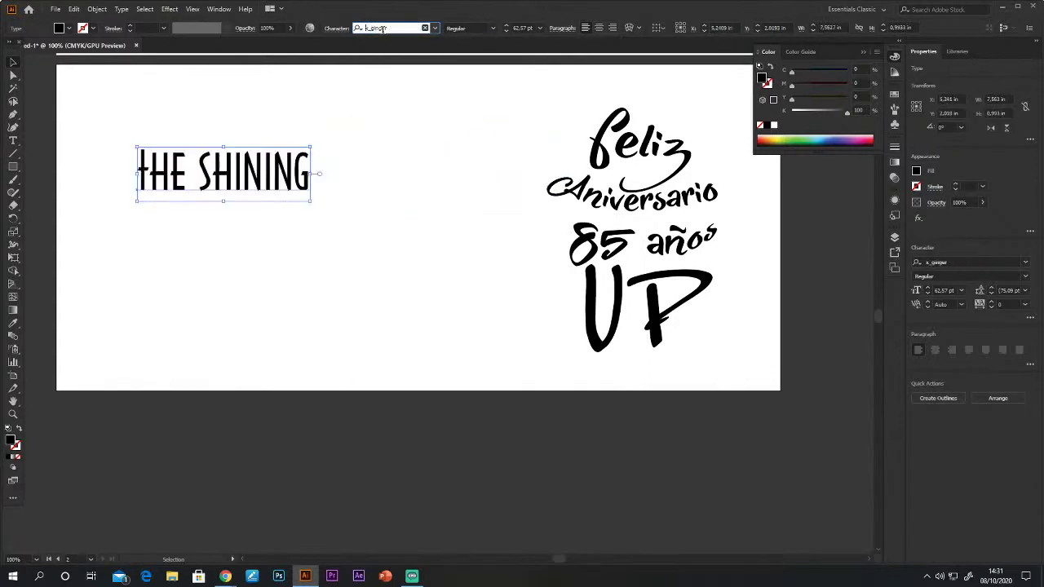
pyautogui.press('Down')
pyautogui.press('Down')
pyautogui.press('Down')
pyautogui.press('Down')
pyautogui.press('Down')
pyautogui.press('Down')
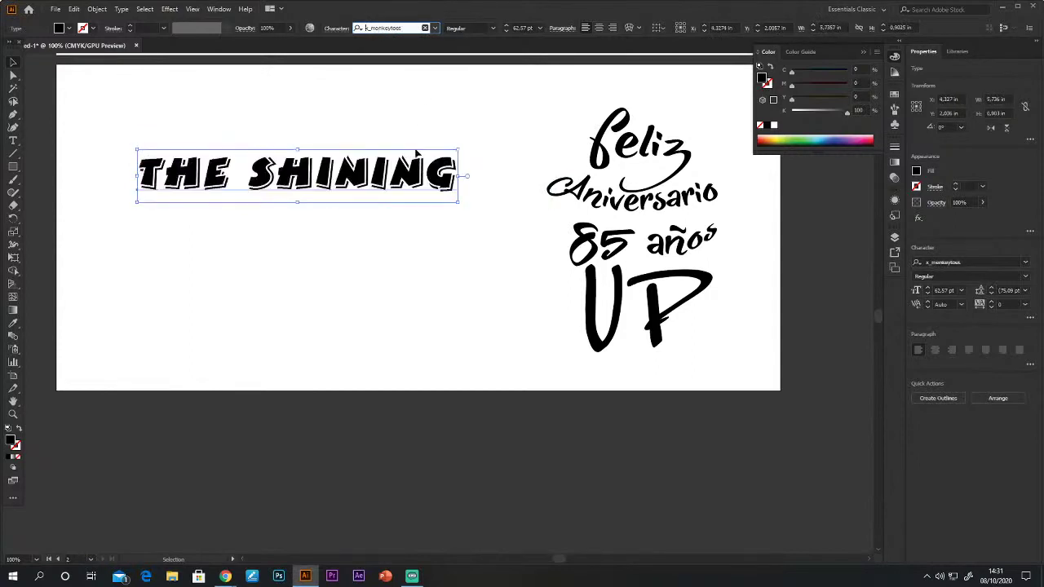
pyautogui.press('Down')
pyautogui.press('Down')
pyautogui.press('Down')
pyautogui.press('Down')
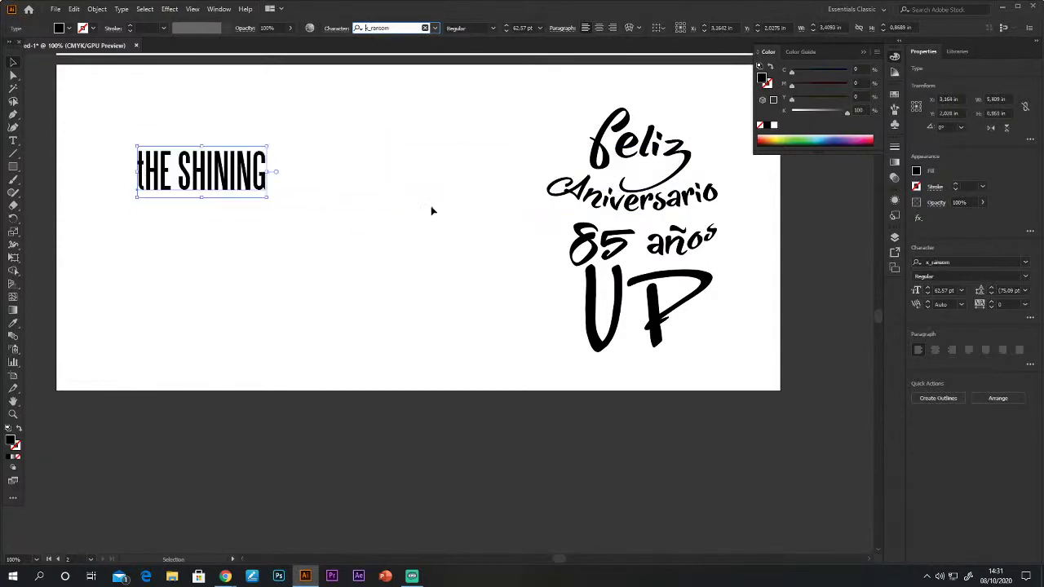
# Try the fonts following x_ransom on the "tHE SHINING" text, leave it in x_roomie, and shift it slightly left and down.
pyautogui.press('Down')
pyautogui.press('Down')
pyautogui.press('Down')
pyautogui.press('Down')
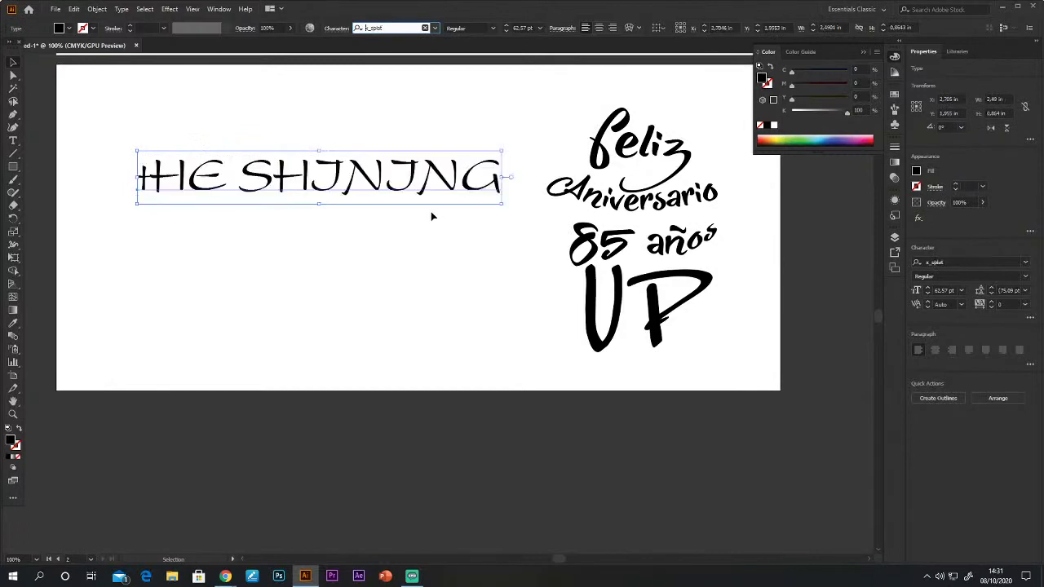
pyautogui.press('Down')
pyautogui.click(400, 259)
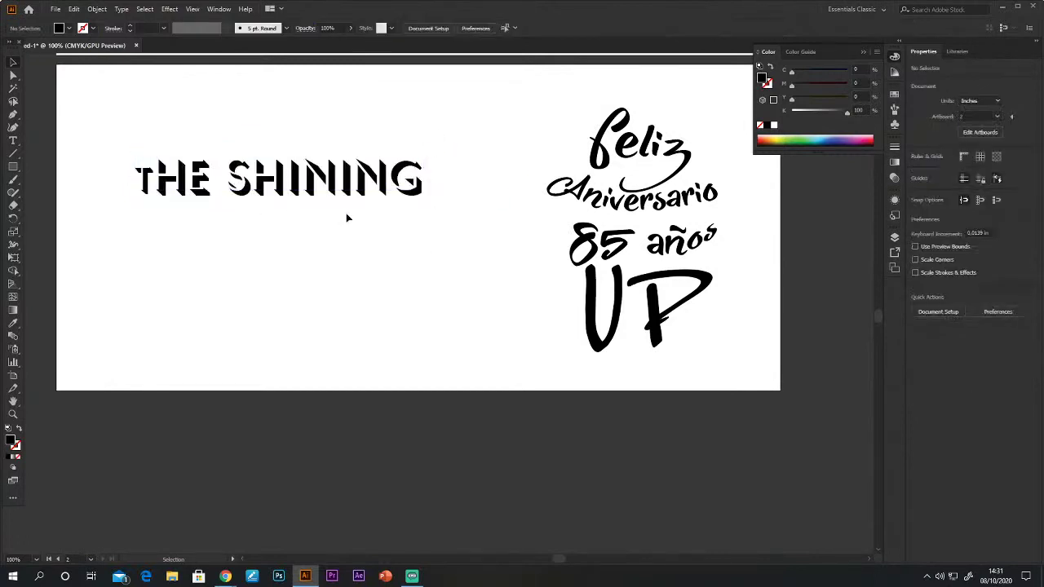
pyautogui.click(349, 177)
pyautogui.click(306, 276)
pyautogui.moveTo(247, 203); pyautogui.dragTo(223, 210)
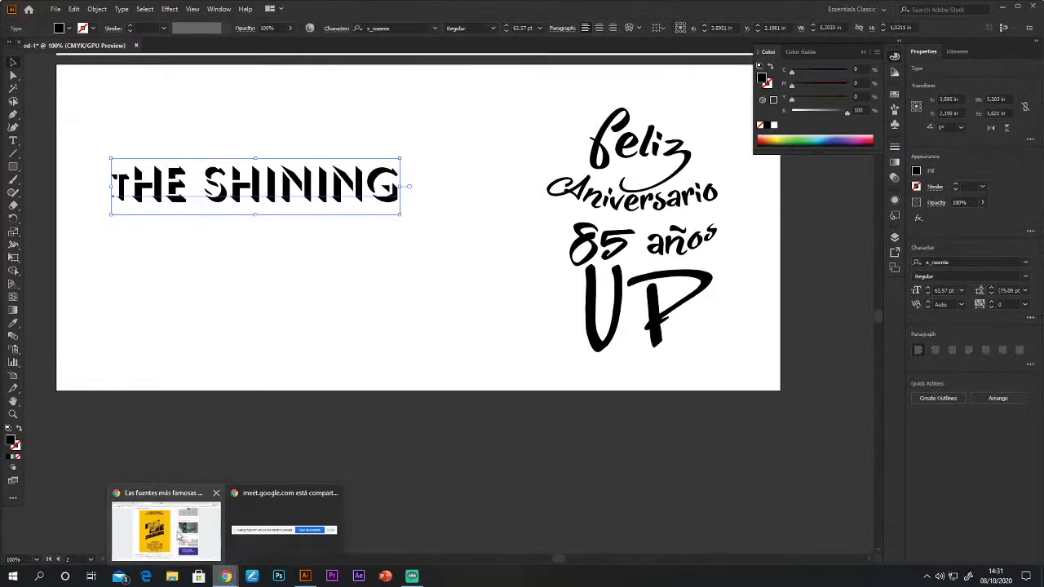
# Switch to the horror lettering article in Chrome and read from The Shining poster on to the section about El exorcista.
pyautogui.click(177, 537)
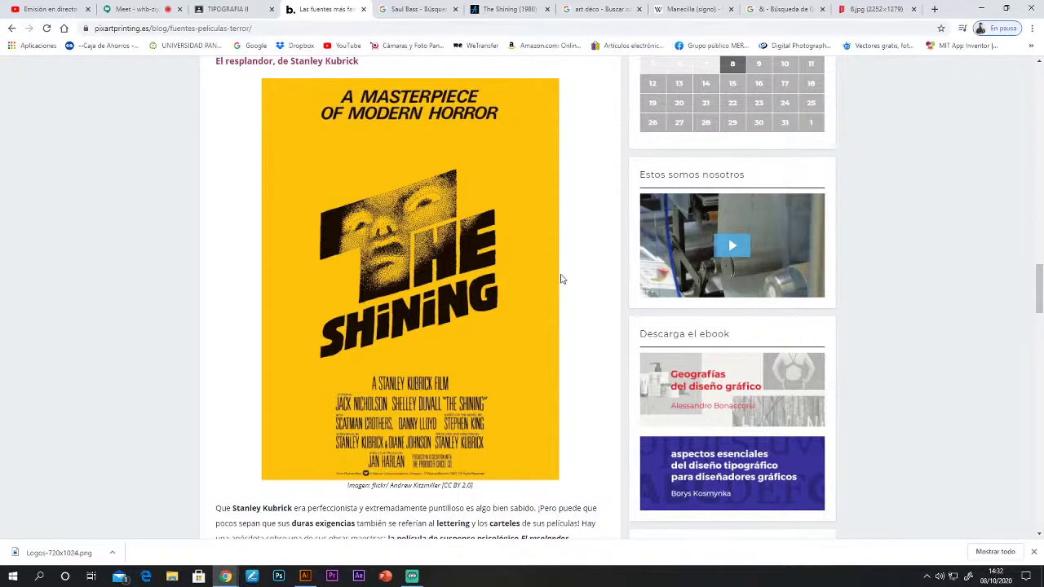
pyautogui.scroll(-5, 371, 282)
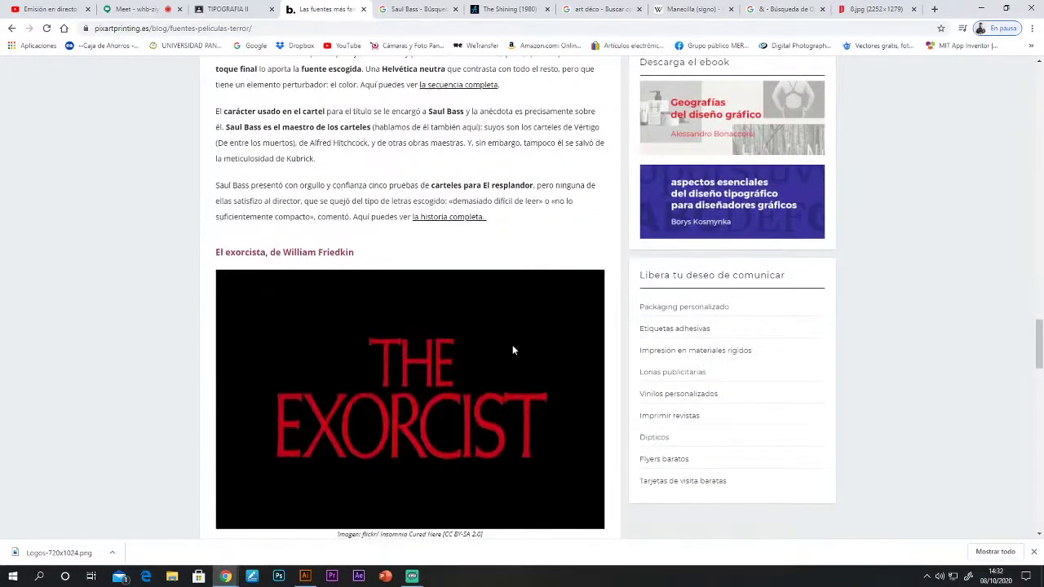
pyautogui.scroll(-2, 512, 345)
pyautogui.scroll(-3, 512, 350)
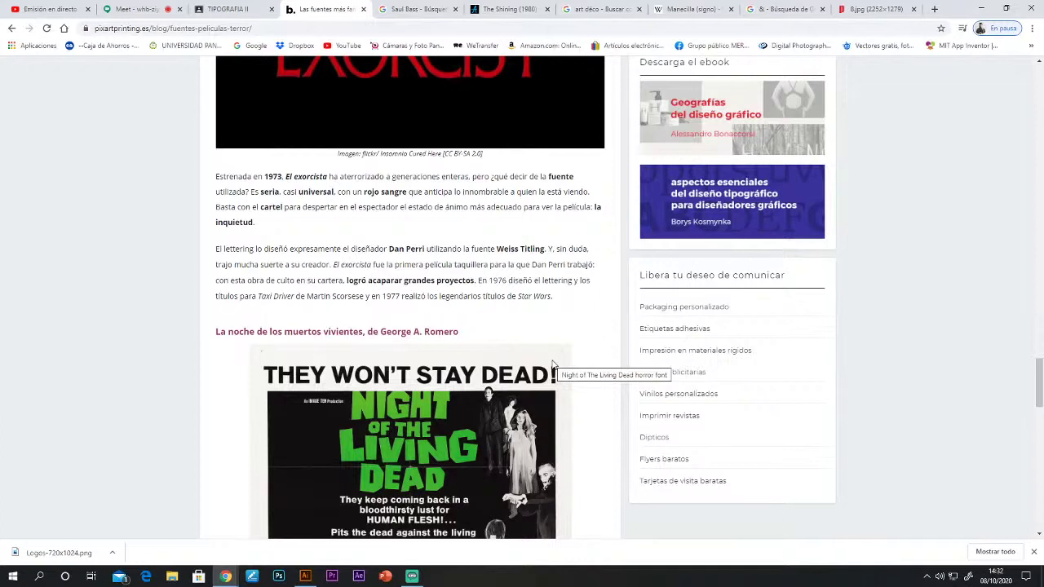
pyautogui.scroll(2, 552, 364)
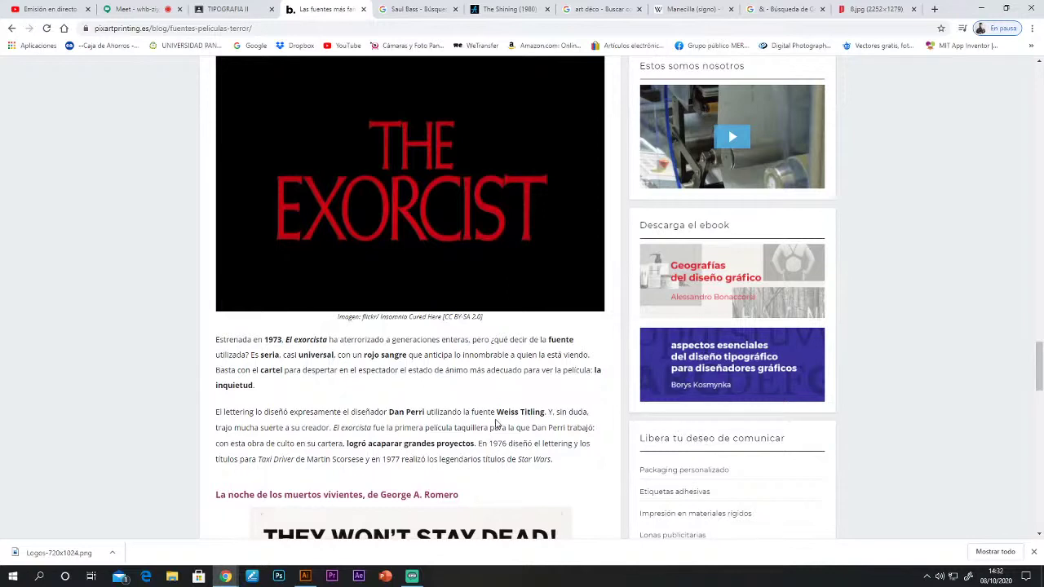
# Copy the font name "Weiss Titling" from the El exorcista text and search Google Images for it.
pyautogui.moveTo(497, 413); pyautogui.dragTo(545, 413)
pyautogui.hotkey('ctrl', 'c')
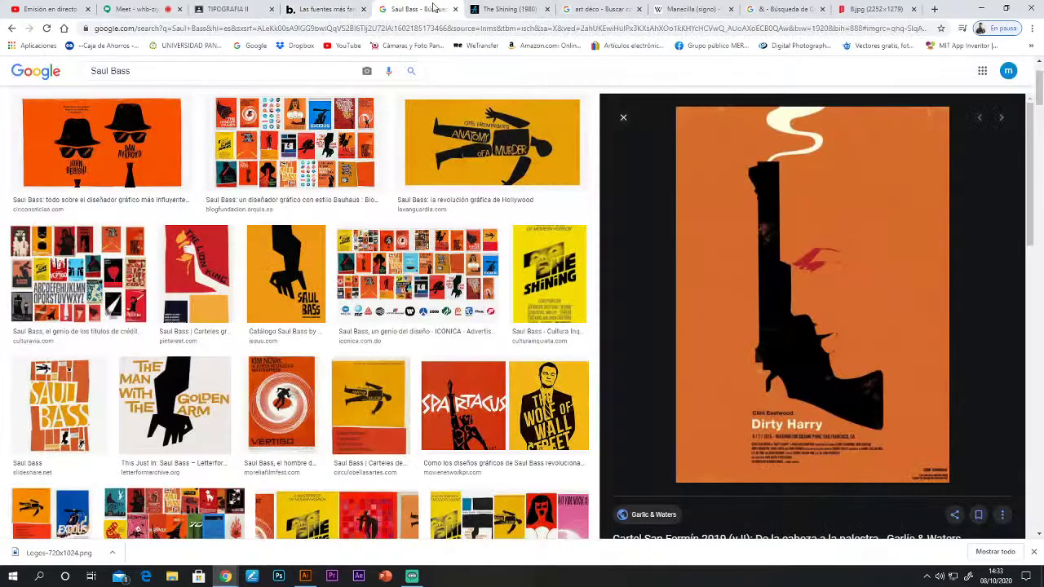
pyautogui.click(420, 9)
pyautogui.tripleClick(190, 71)
pyautogui.hotkey('ctrl', 'v')
pyautogui.press('Return')
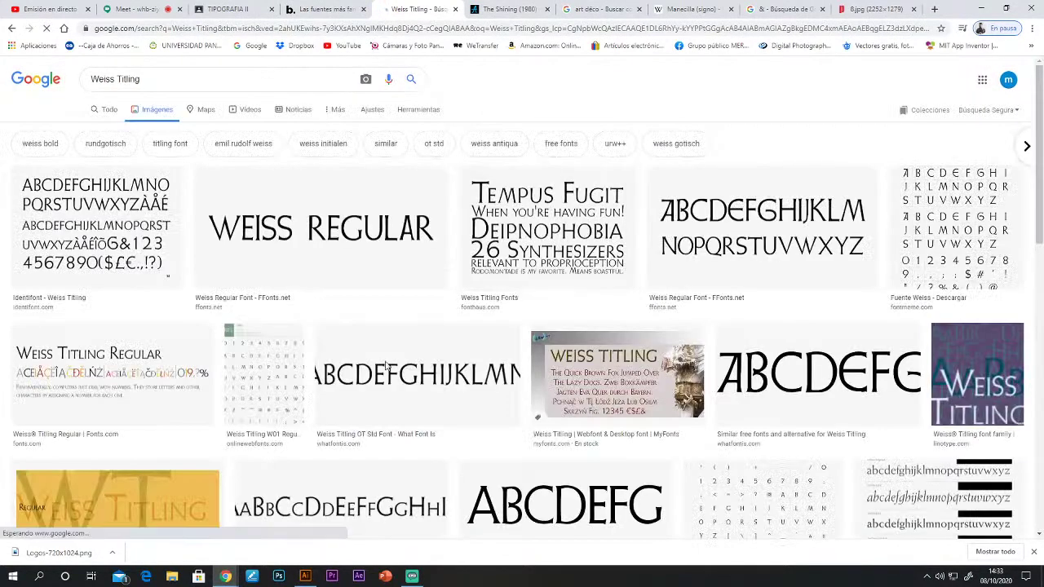
# Open the Weiss page on 1001 Free Fonts from the web results, examine its character map, and return to the article.
pyautogui.click(112, 110)
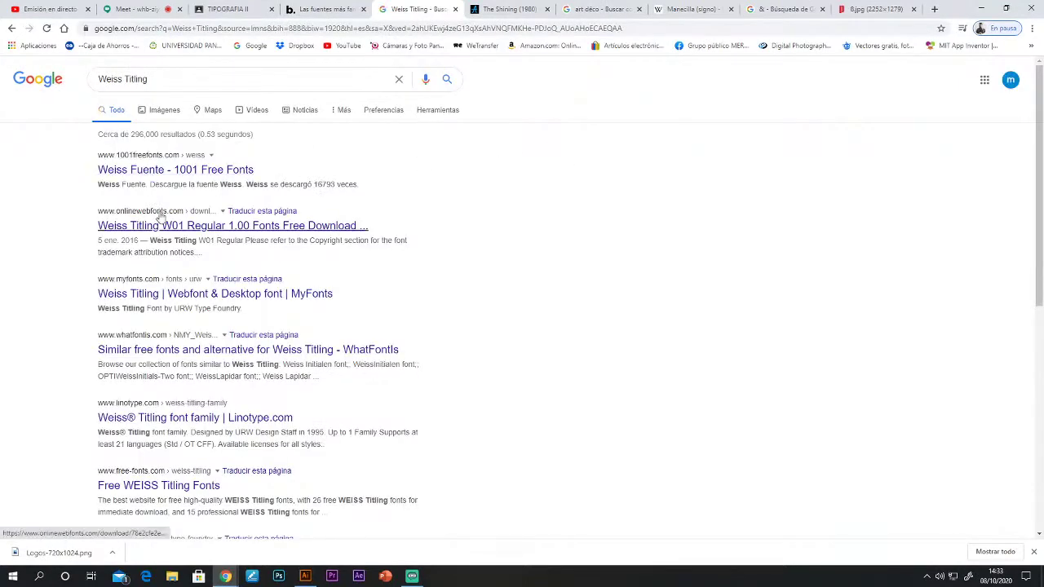
pyautogui.click(144, 173)
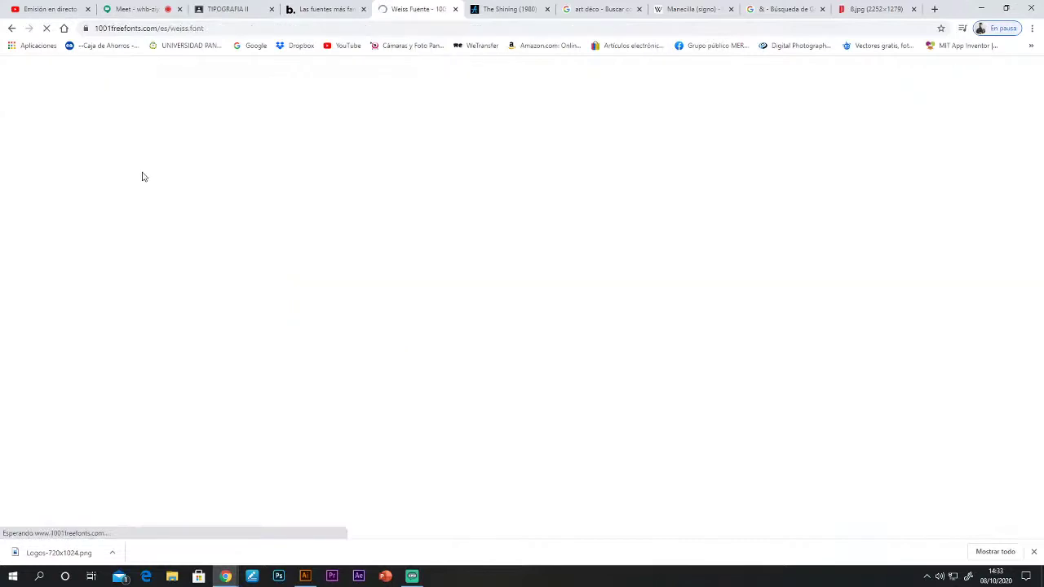
pyautogui.scroll(-3, 596, 459)
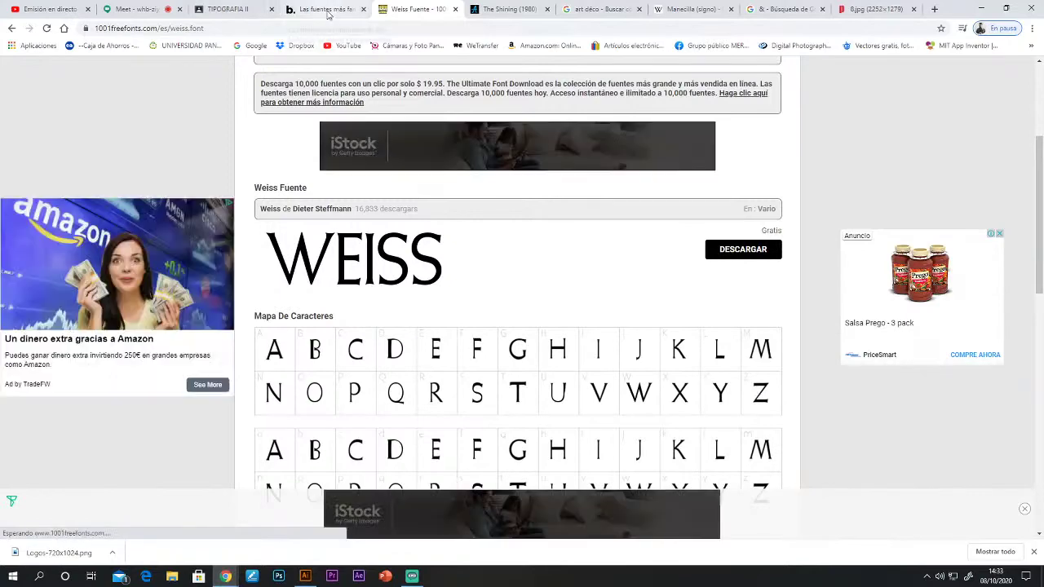
pyautogui.click(287, 12)
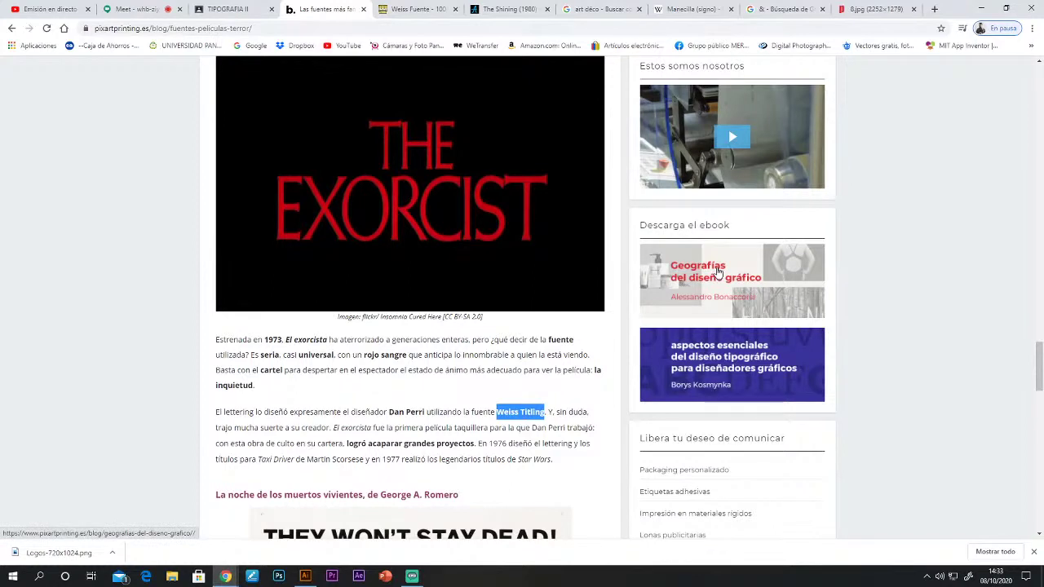
pyautogui.click(161, 433)
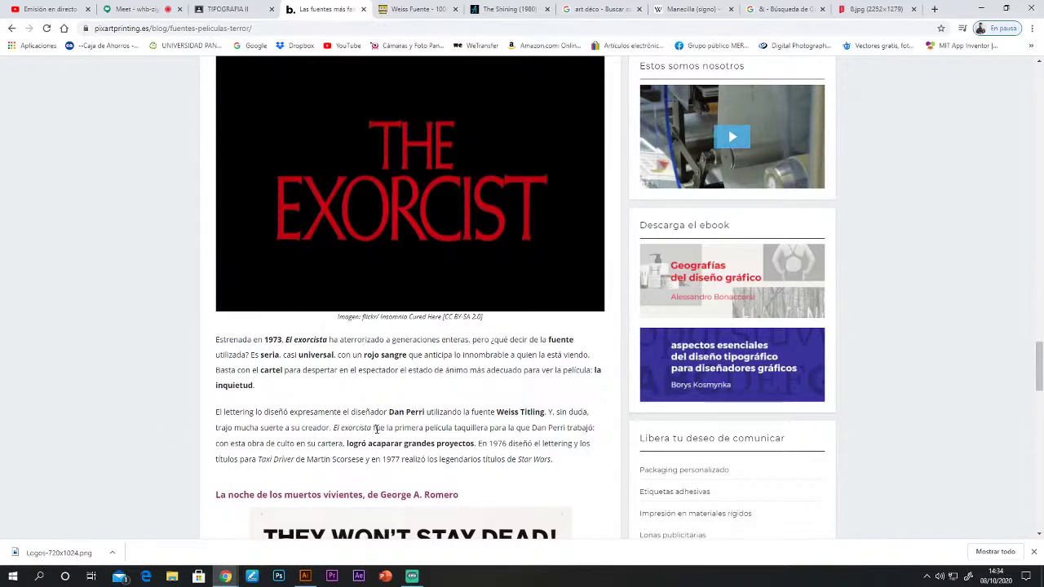
# Copy the designer name "Dan Perri" from the El exorcista text, search Google for it, and show the image results.
pyautogui.moveTo(390, 412); pyautogui.dragTo(425, 414)
pyautogui.hotkey('ctrl', 'c')
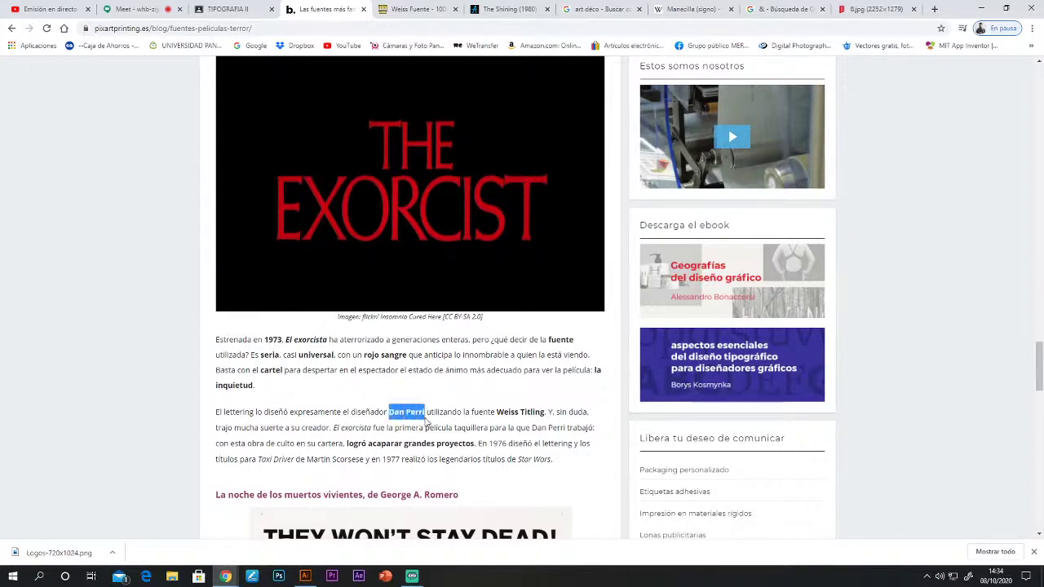
pyautogui.click(420, 10)
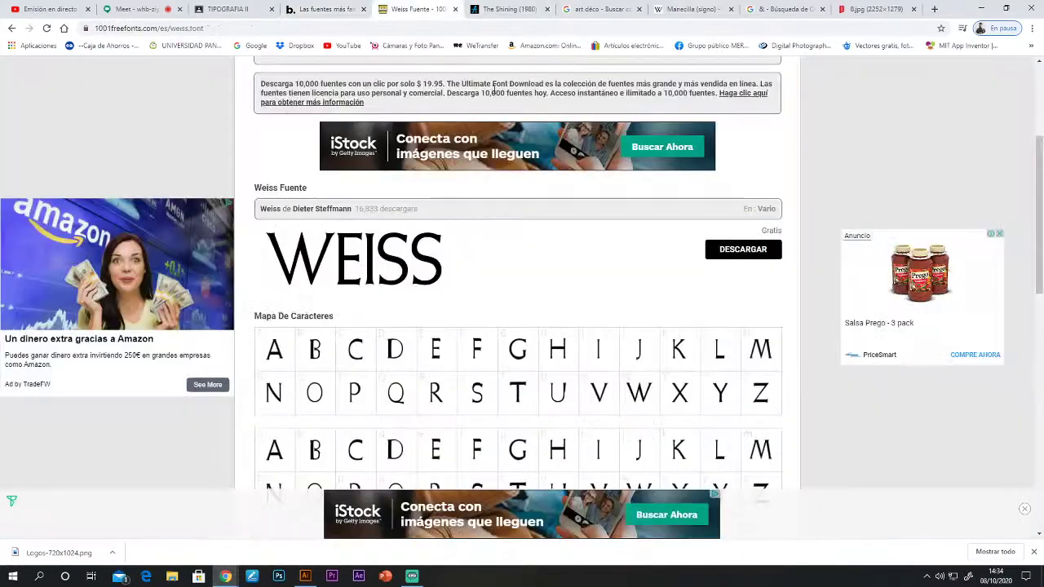
pyautogui.click(252, 45)
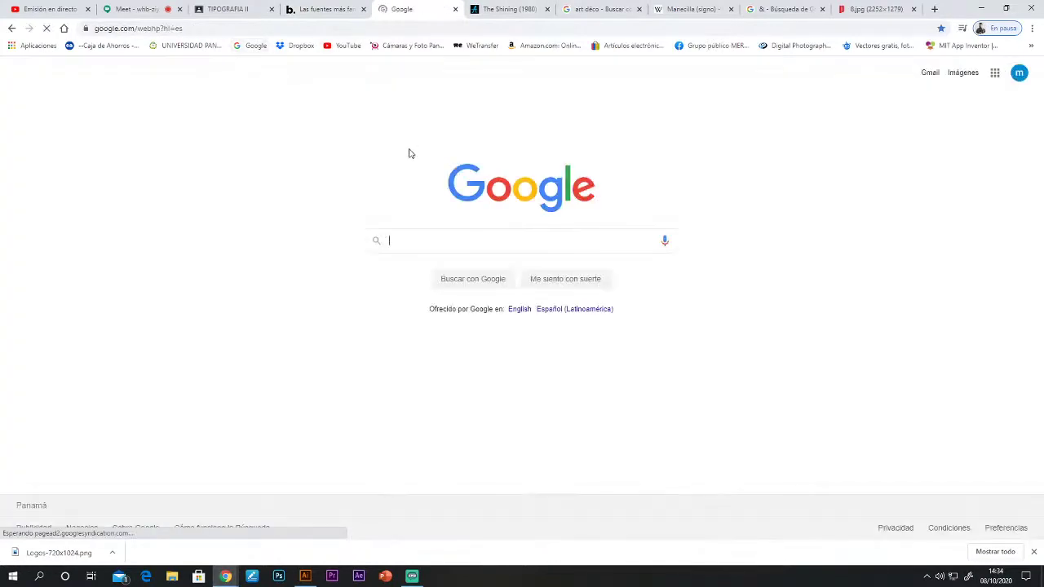
pyautogui.hotkey('ctrl', 'v')
pyautogui.press('Return')
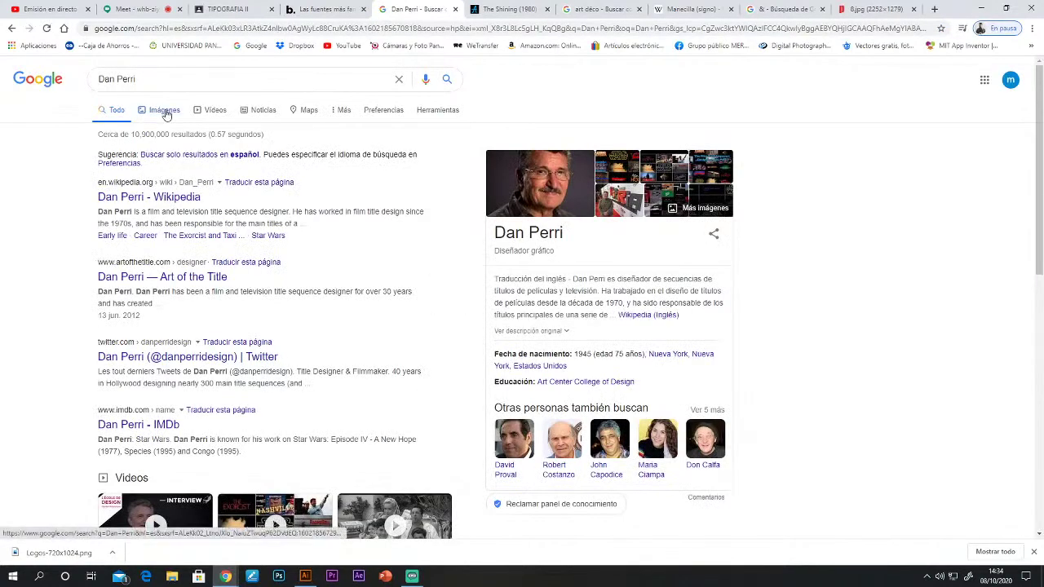
pyautogui.click(163, 111)
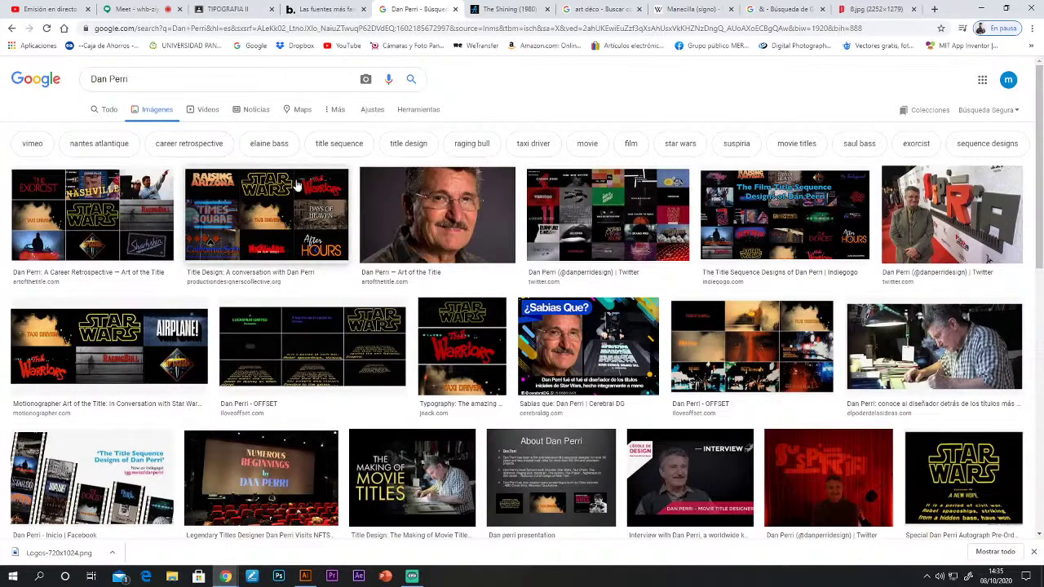
# Enlarge the "Dan Perri: A Career Retrospective" image to examine its film titles, and open the related Brunel masterclass image.
pyautogui.click(104, 207)
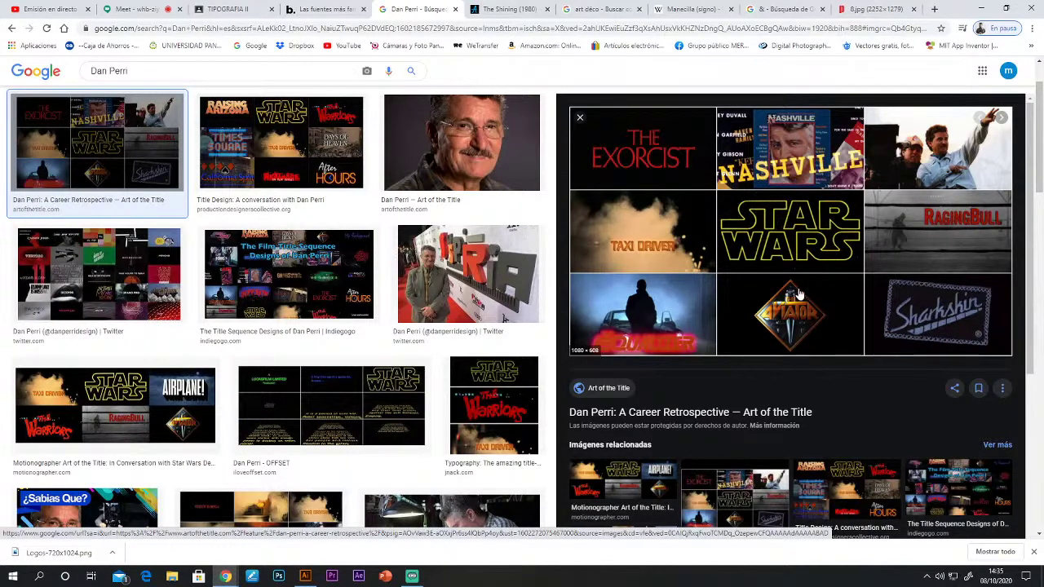
pyautogui.scroll(-1, 690, 307)
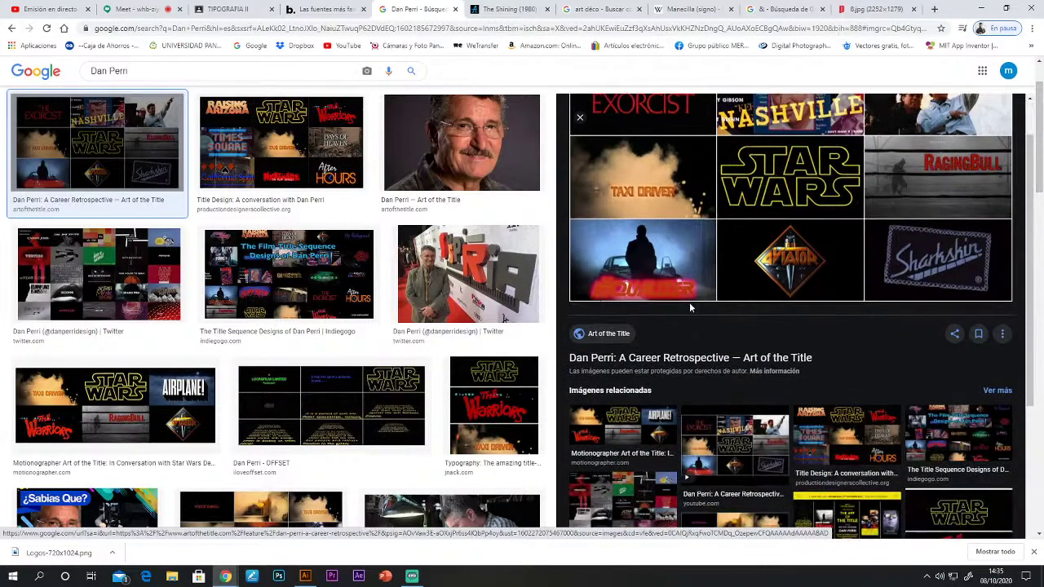
pyautogui.scroll(-1, 690, 308)
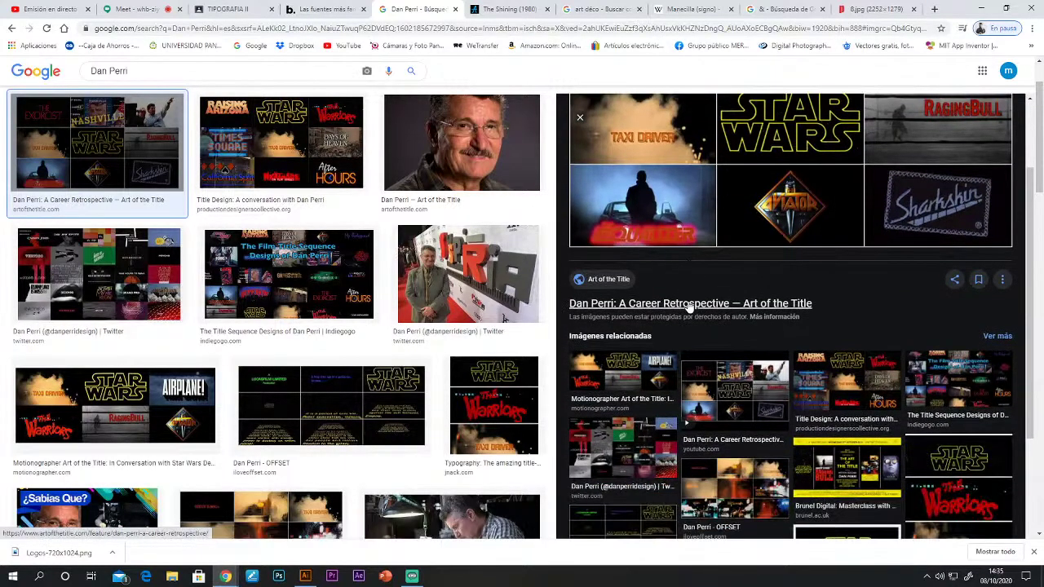
pyautogui.click(828, 465)
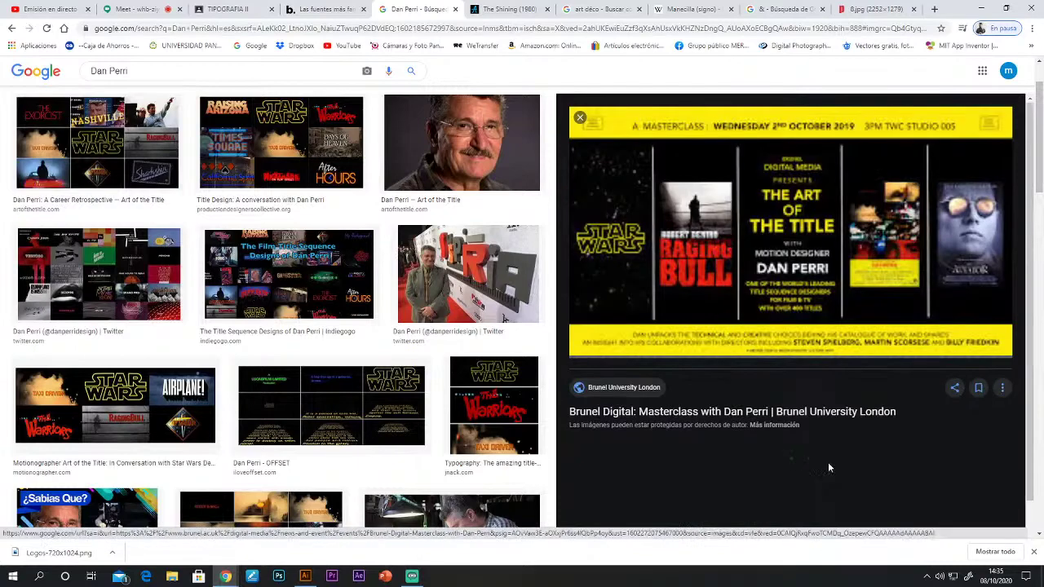
# Return to the article and examine the La noche de los muertos vivientes poster and the text about its lettering.
pyautogui.click(351, 8)
pyautogui.scroll(-4, 410, 266)
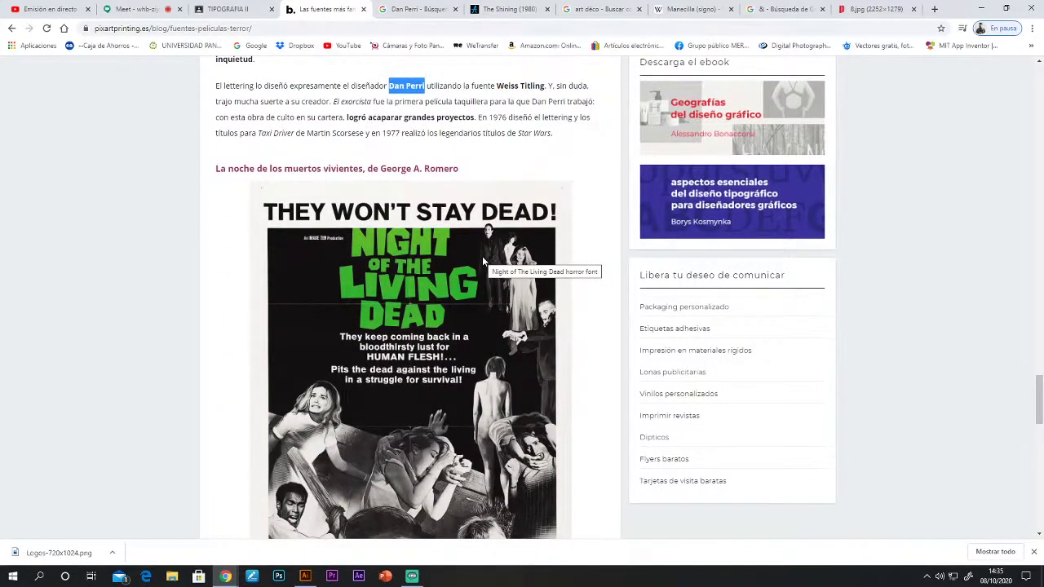
pyautogui.scroll(-1, 473, 353)
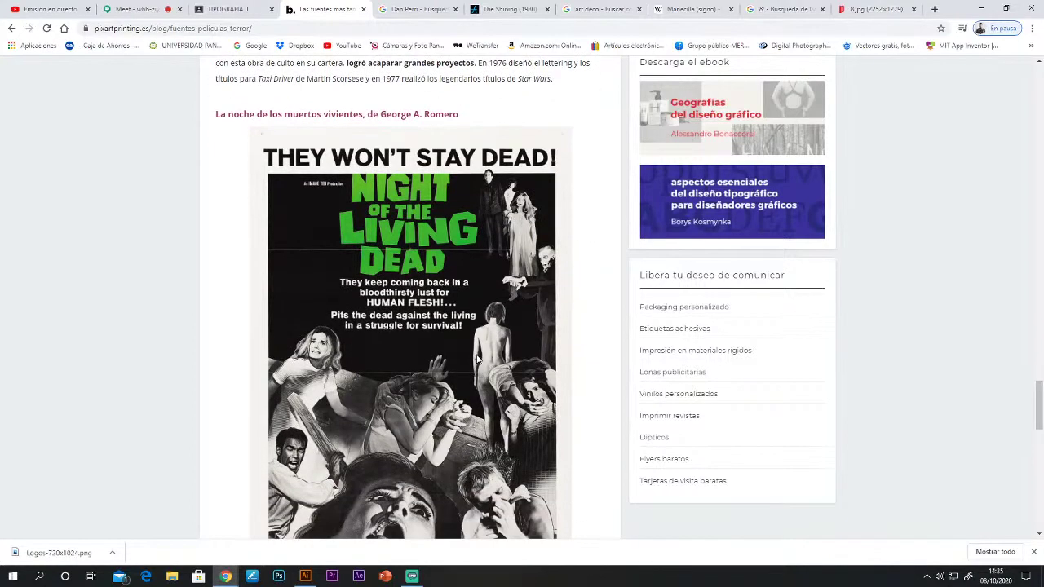
pyautogui.scroll(-1, 511, 350)
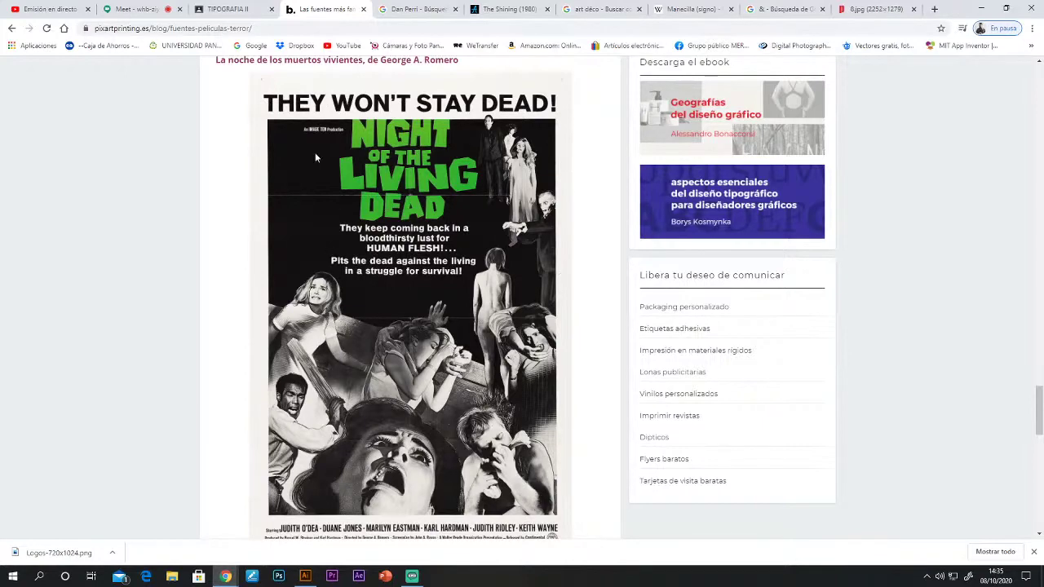
pyautogui.scroll(-5, 449, 277)
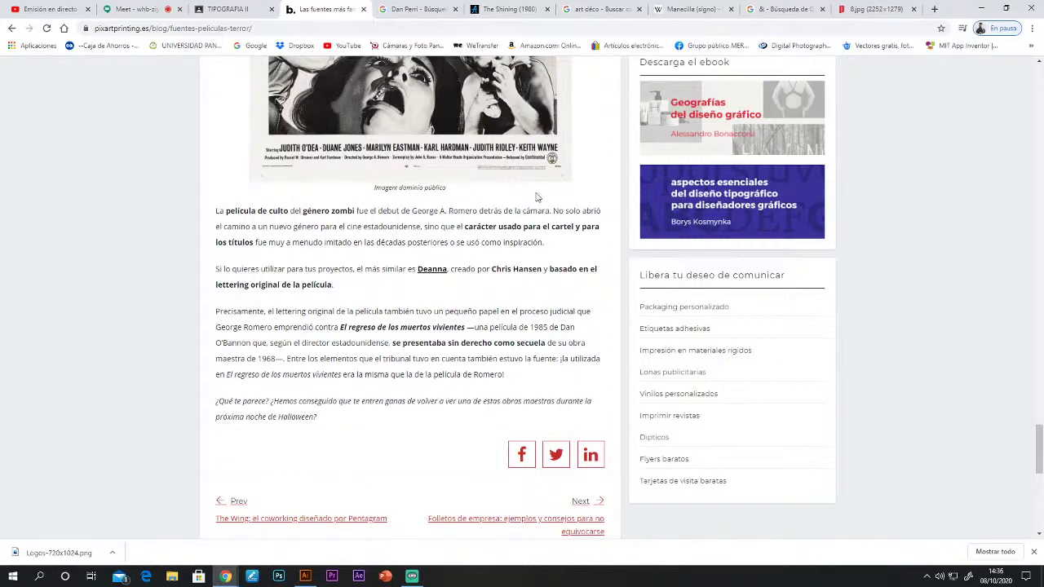
# Open the article's link to the Deanna font on DaFont and examine its letters, numerals and symbols.
pyautogui.click(433, 272)
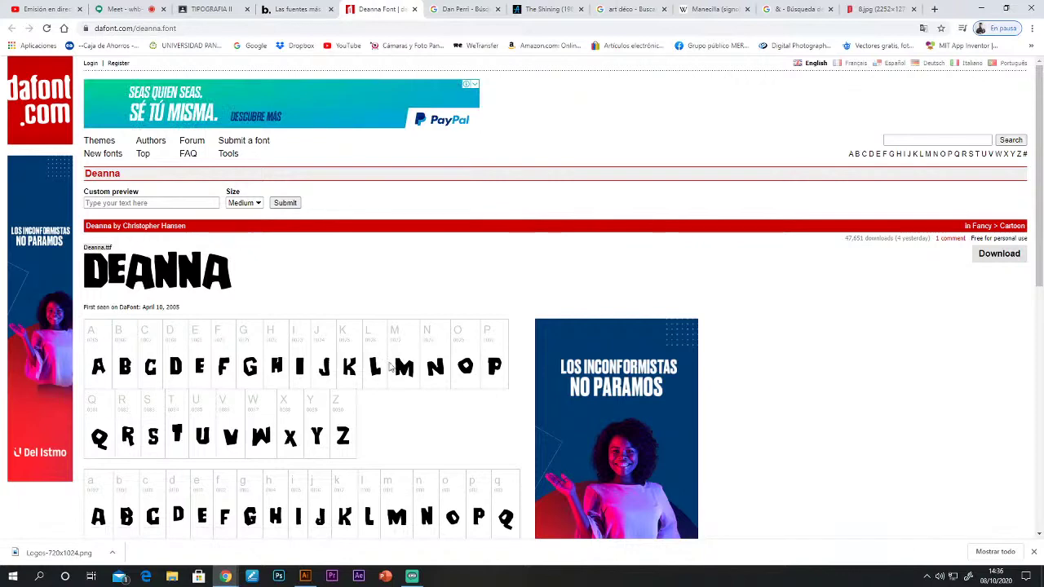
pyautogui.scroll(-3, 431, 354)
pyautogui.scroll(-1, 334, 389)
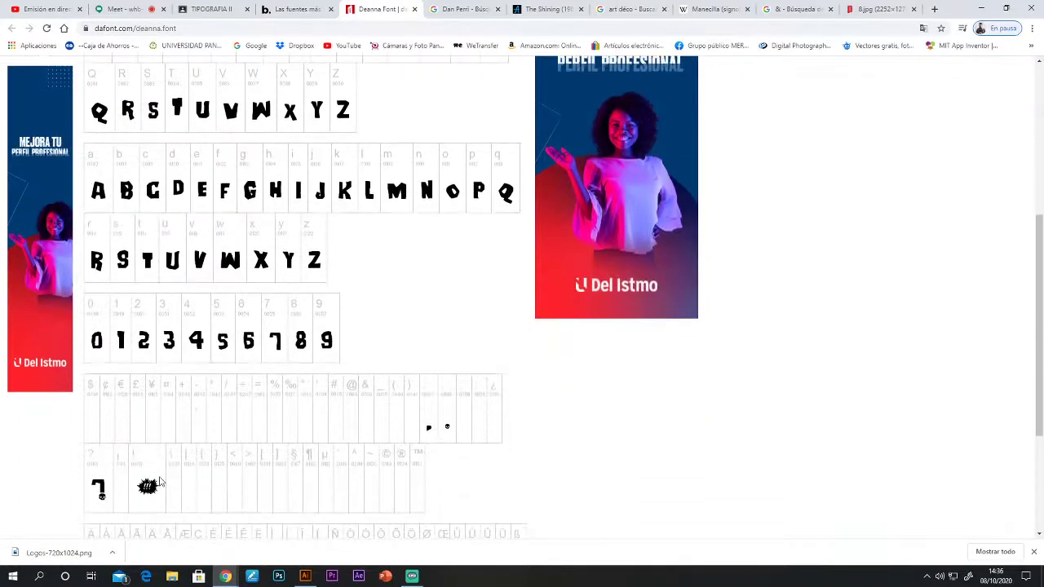
pyautogui.scroll(4, 160, 481)
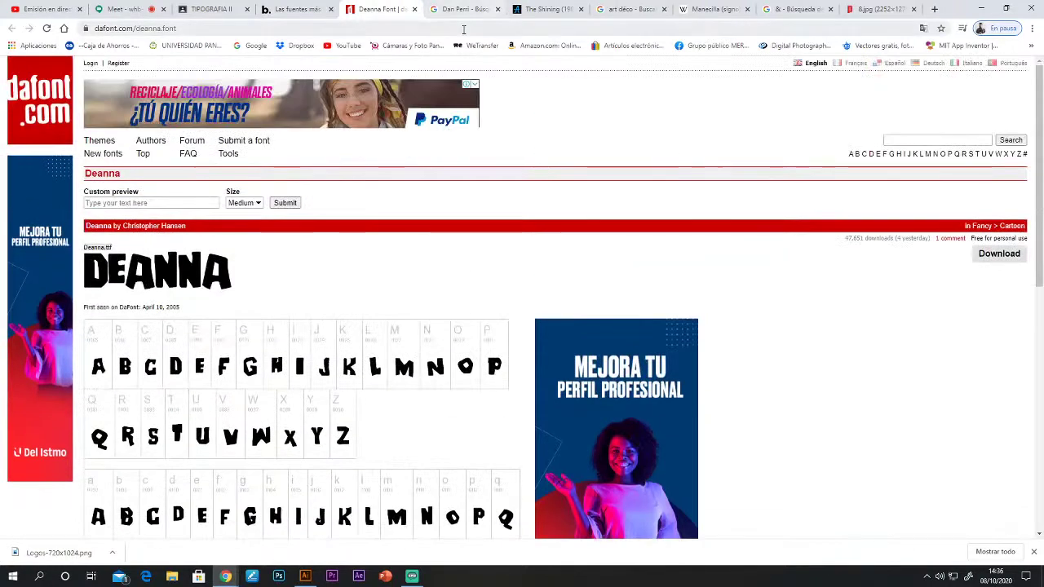
# Go back to the article and review the Night of the Living Dead poster and The Exorcist title with its description.
pyautogui.click(294, 9)
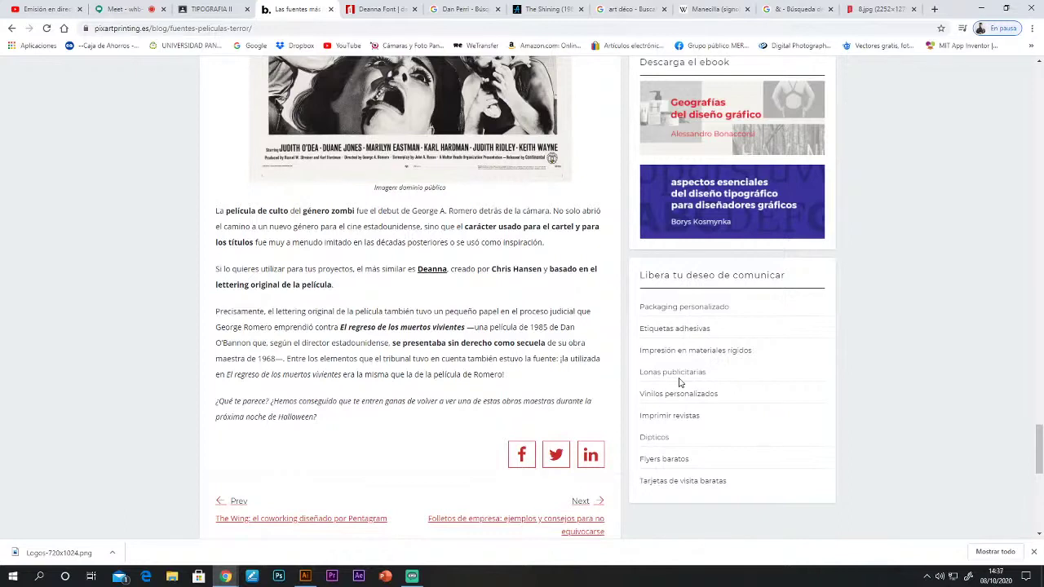
pyautogui.scroll(5, 392, 252)
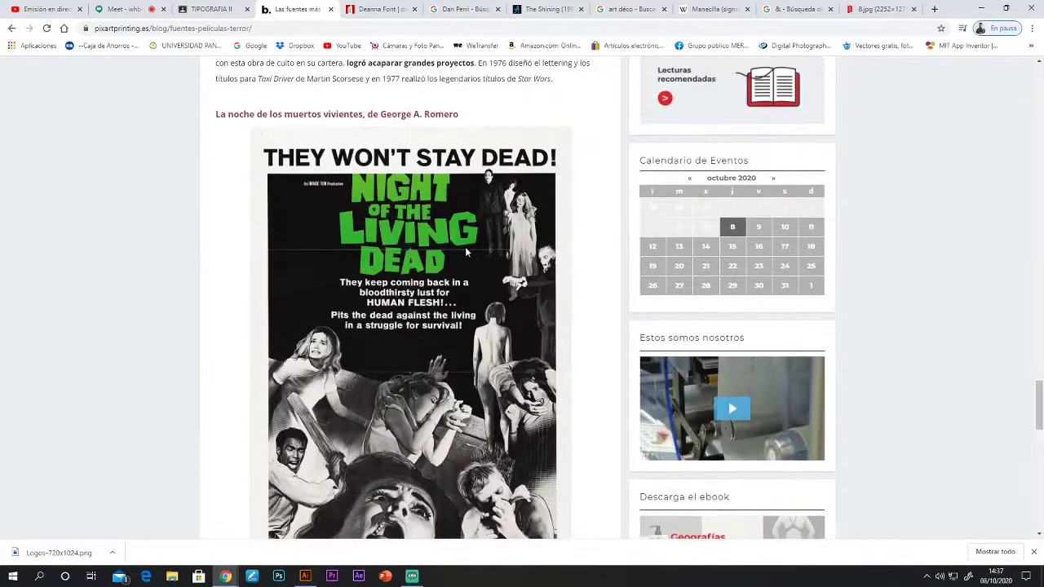
pyautogui.scroll(3, 470, 313)
pyautogui.scroll(1, 468, 389)
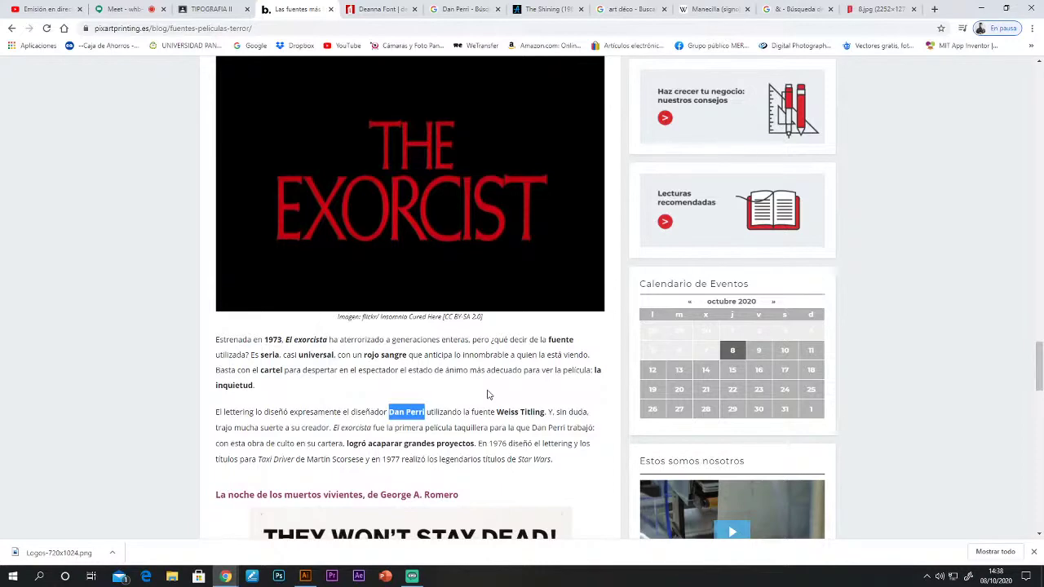
# Replace the Dan Perri image search with "pulp fiction" and enlarge the Filmaffinity poster to examine its title lettering.
pyautogui.click(461, 9)
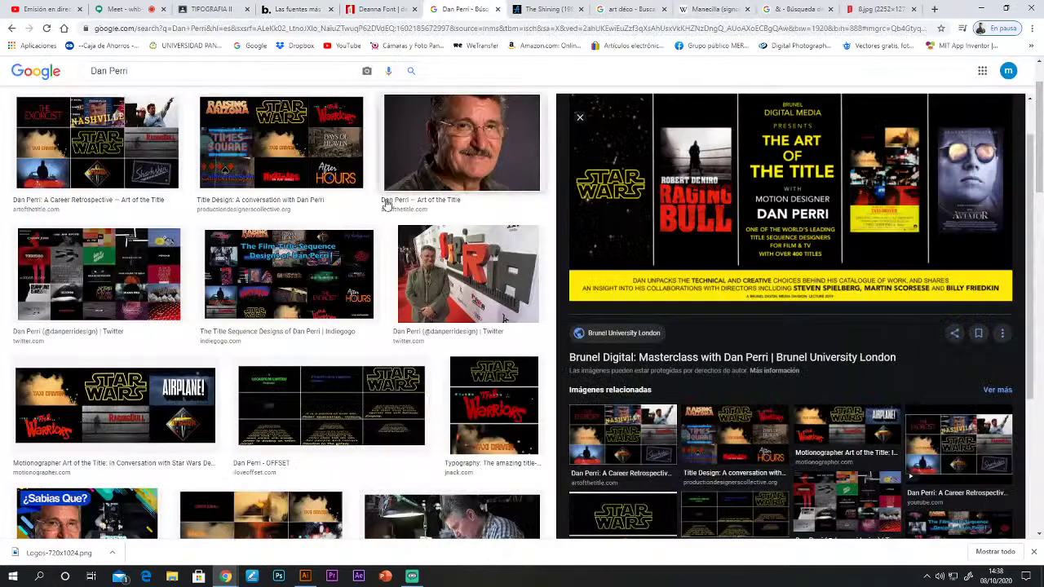
pyautogui.tripleClick(149, 70)
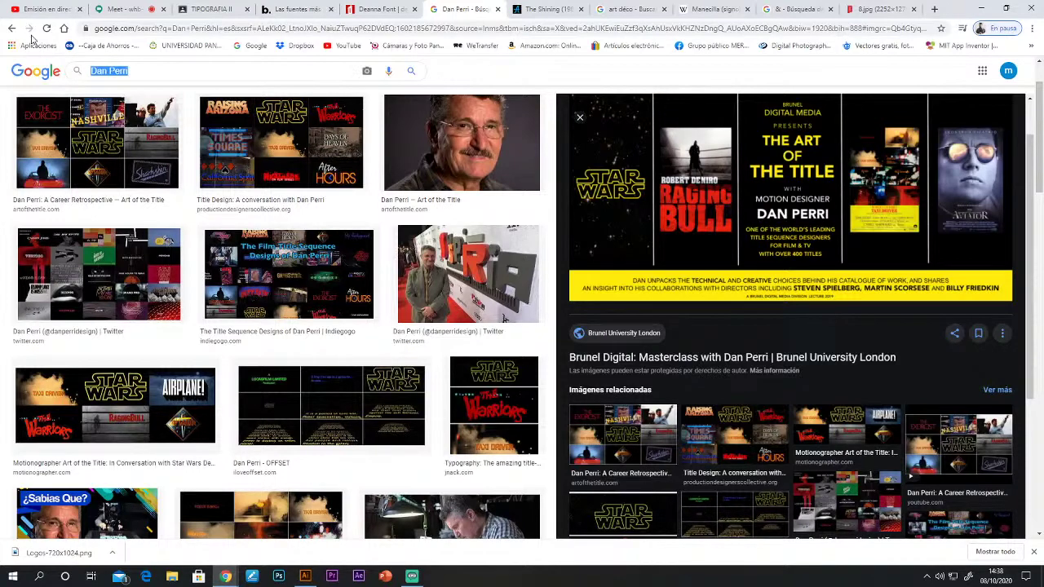
pyautogui.write('PUL')
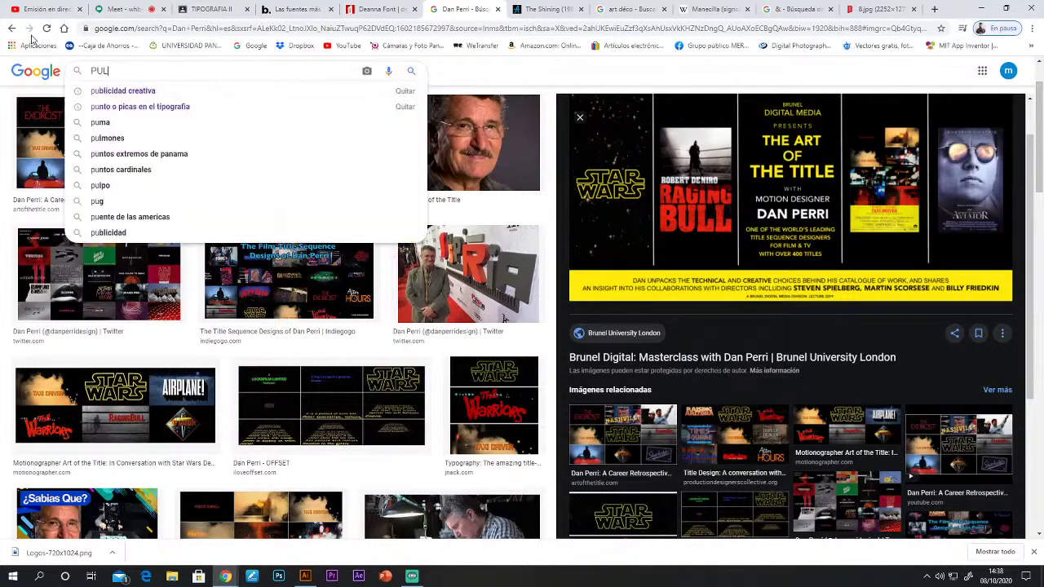
pyautogui.write('P FIC')
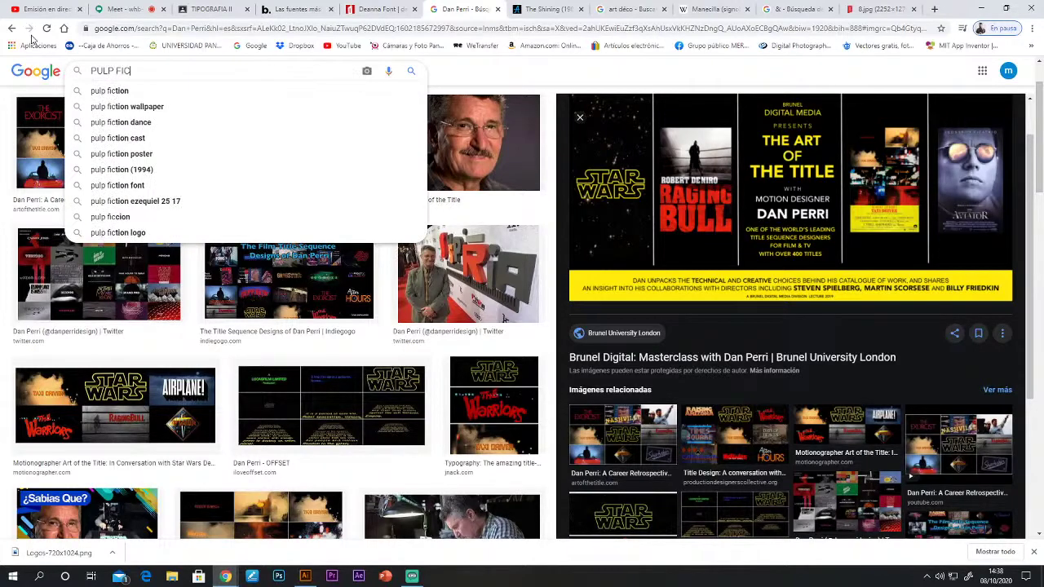
pyautogui.click(110, 91)
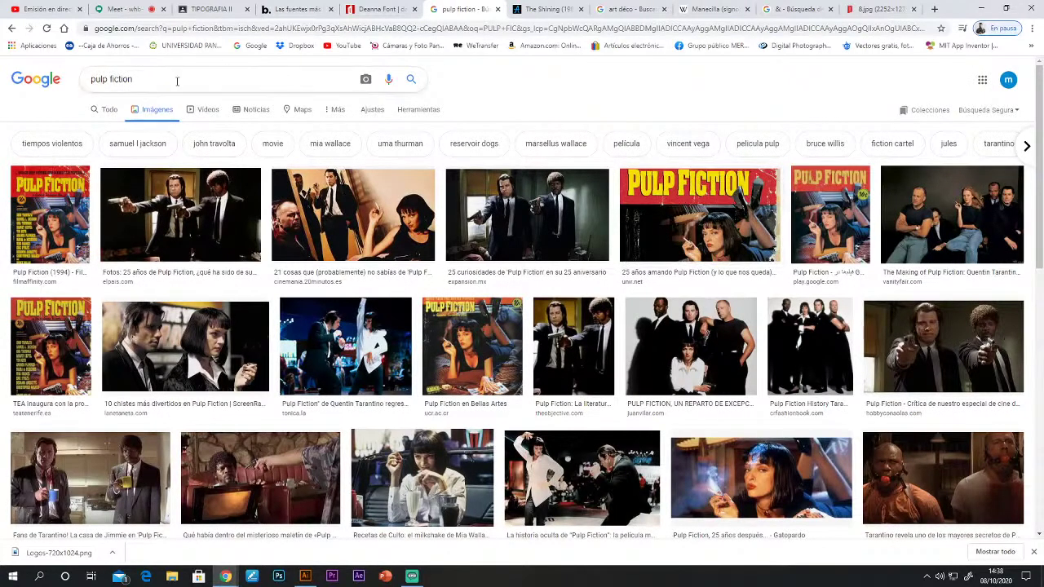
pyautogui.click(61, 205)
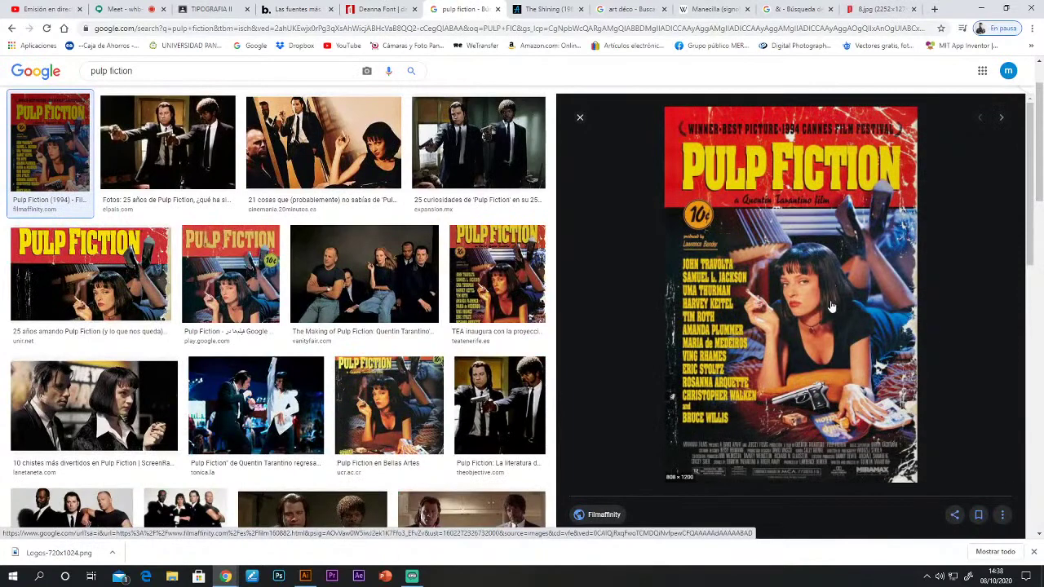
# Search images for "QUENTIN TARANTINO" and extend the query to "QUENTIN TARANTINO FILM".
pyautogui.moveTo(170, 71); pyautogui.dragTo(3, 59)
pyautogui.write('QUE')
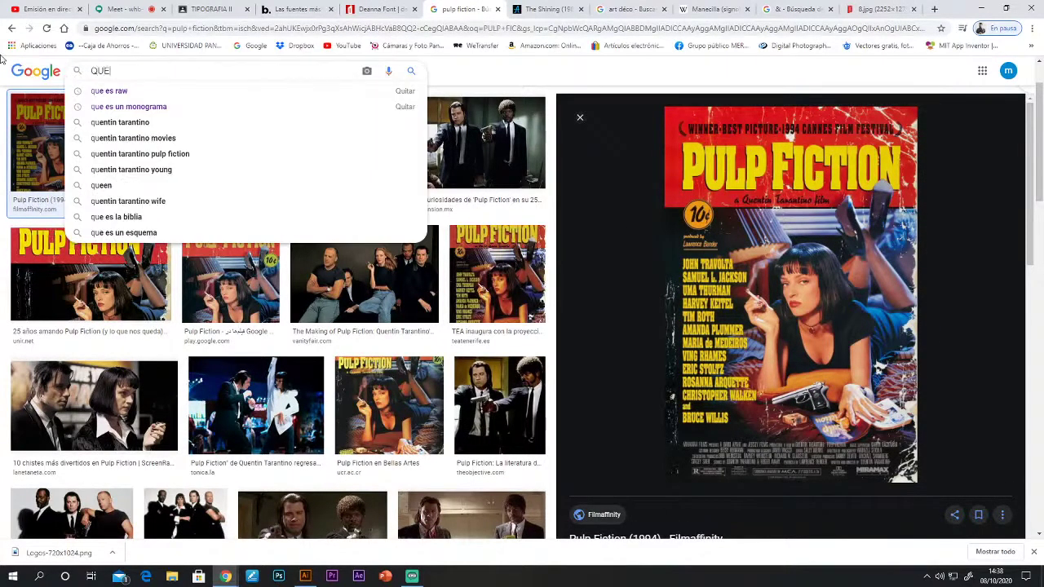
pyautogui.write('NTIN ')
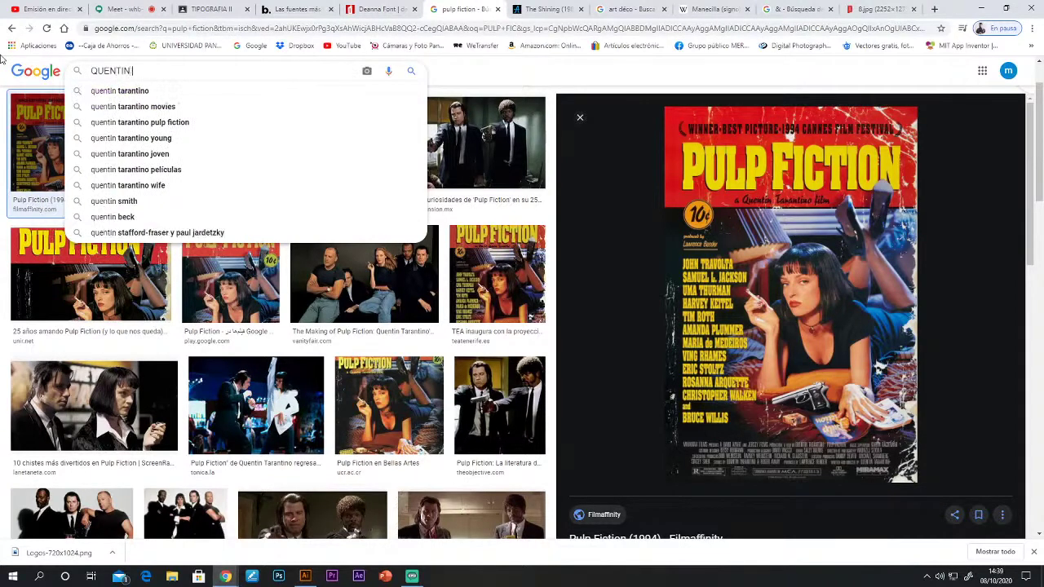
pyautogui.write('TARANTINO')
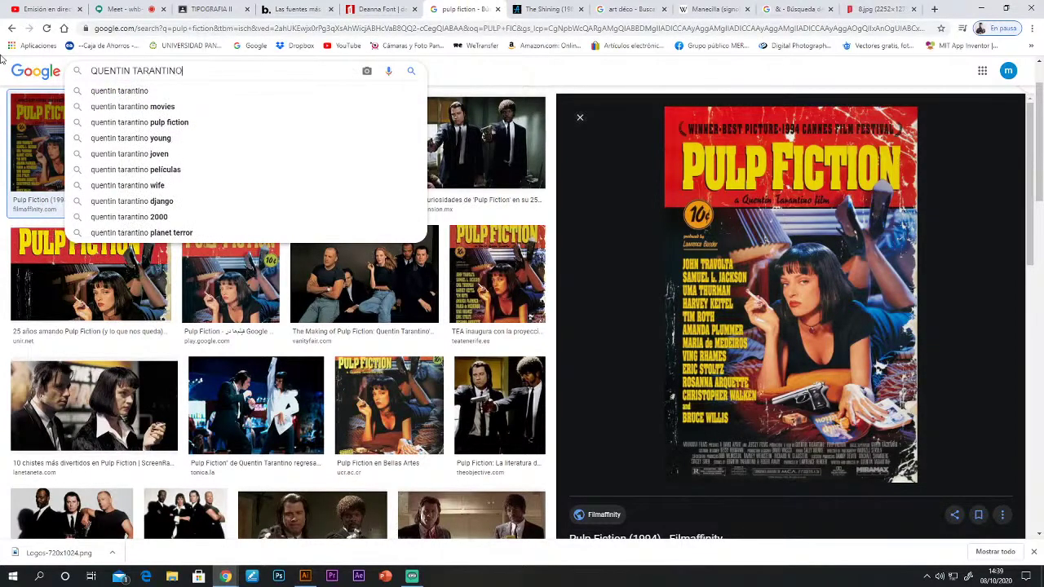
pyautogui.press('Return')
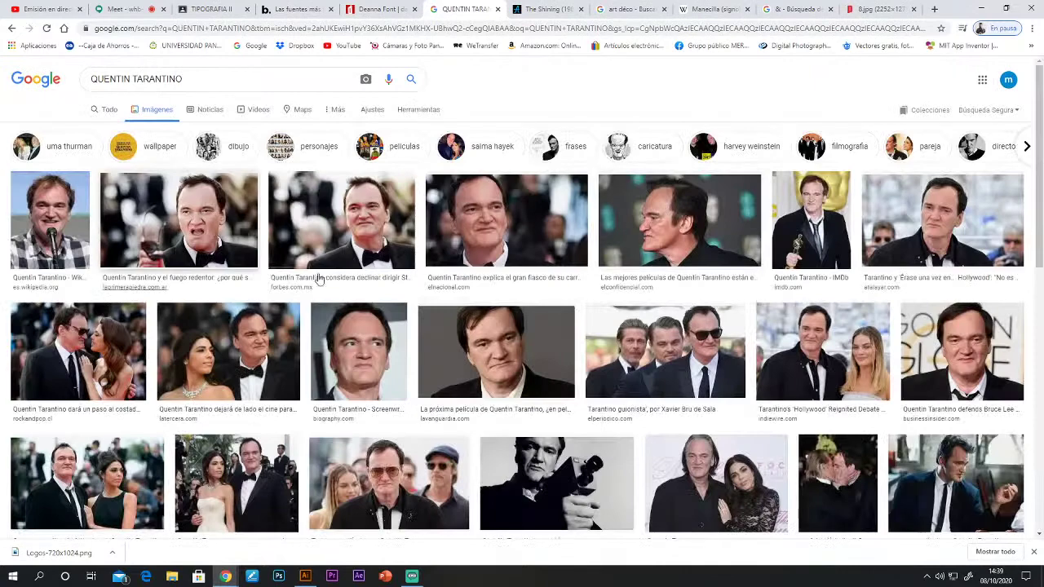
pyautogui.click(215, 78)
pyautogui.write('FILM')
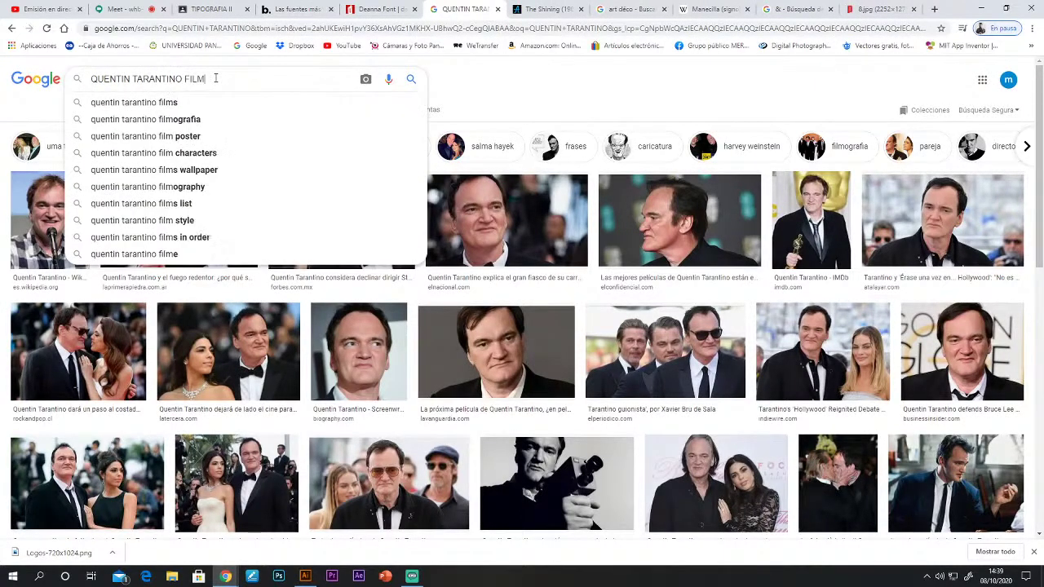
pyautogui.press('Return')
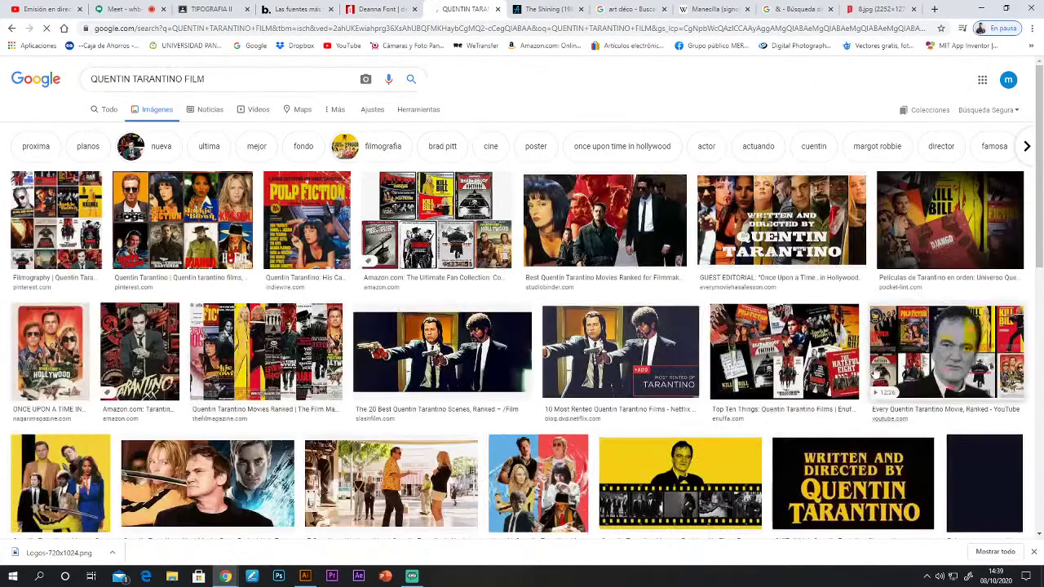
# Examine the Amazon film collection and the Pinterest filmography poster grid, opening the grid's source page and closing it again.
pyautogui.click(481, 232)
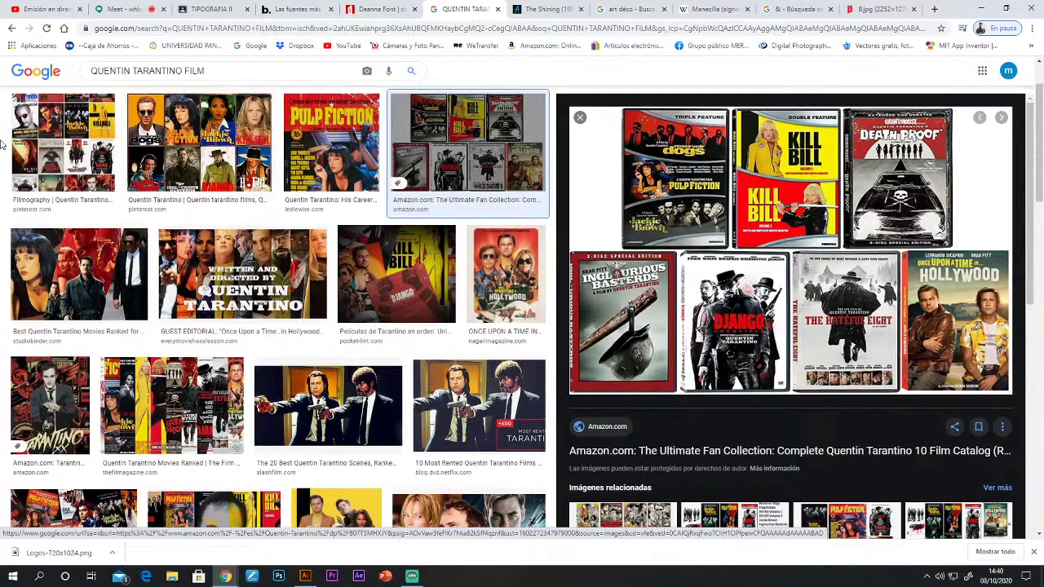
pyautogui.click(80, 141)
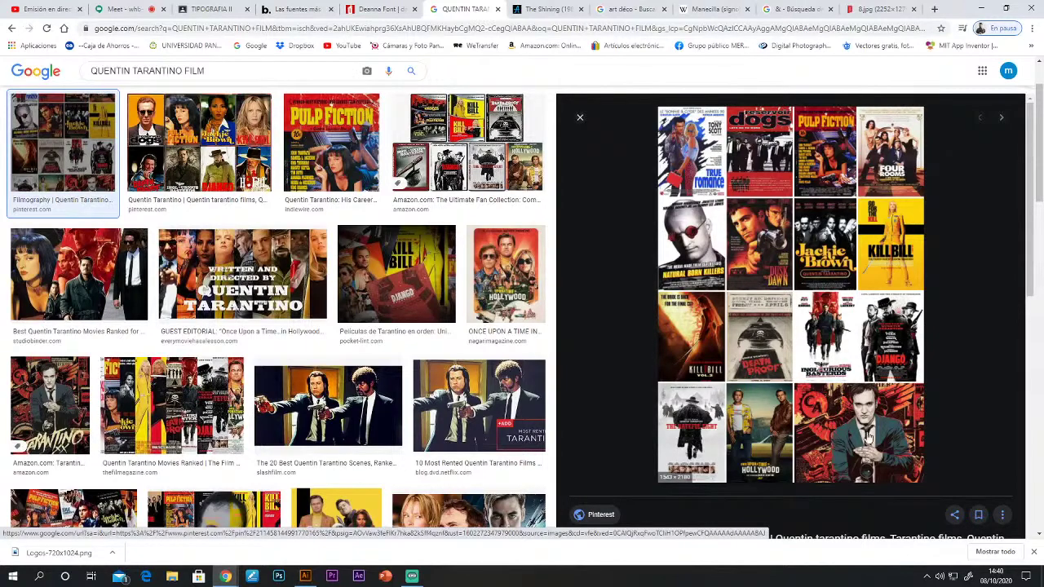
pyautogui.click(767, 436)
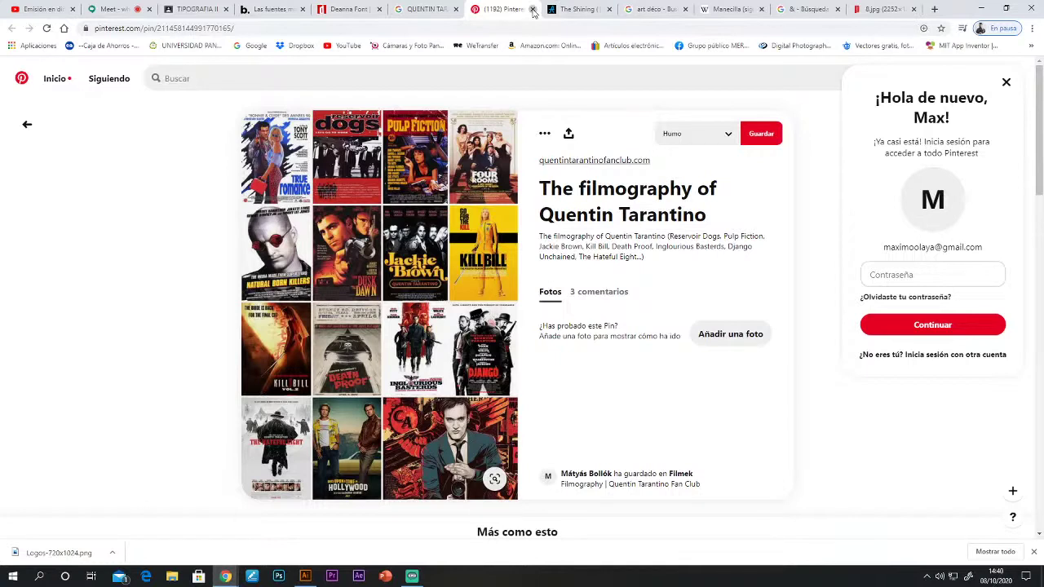
pyautogui.click(532, 10)
pyautogui.click(533, 9)
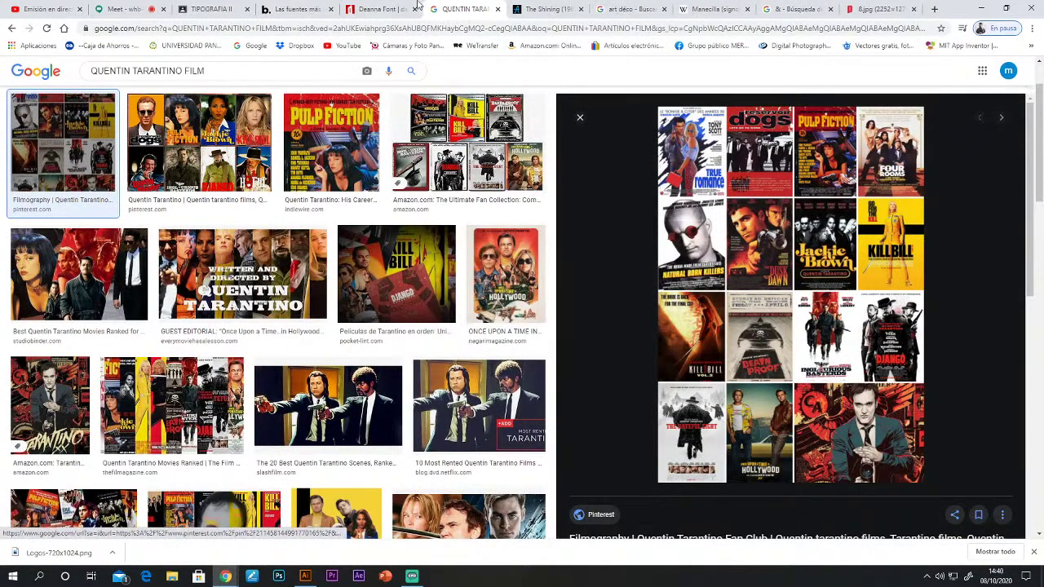
# Switch to Illustrator and look over the artboard with the THE SHINING and Feliz Aniversario lettering.
pyautogui.click(304, 576)
pyautogui.click(422, 340)
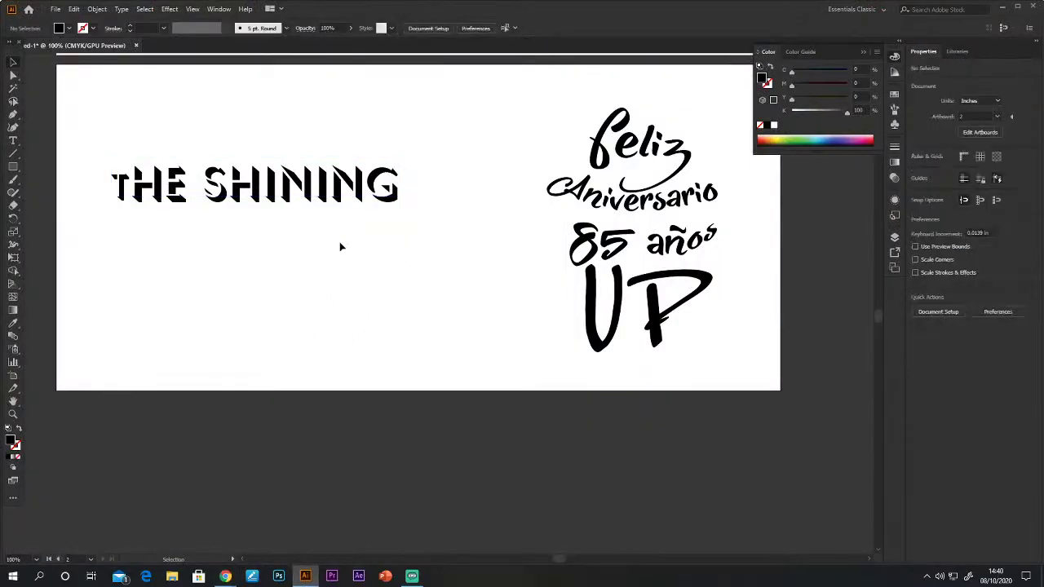
pyautogui.moveTo(137, 137); pyautogui.dragTo(320, 223)
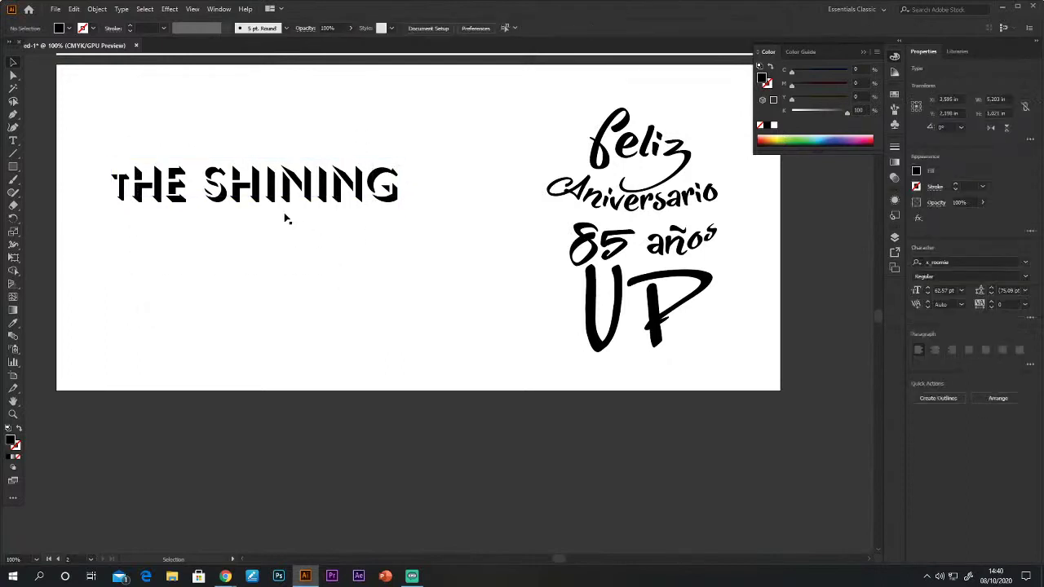
pyautogui.scroll(3, 285, 245)
pyautogui.moveTo(279, 310); pyautogui.dragTo(284, 248)
pyautogui.click(351, 374)
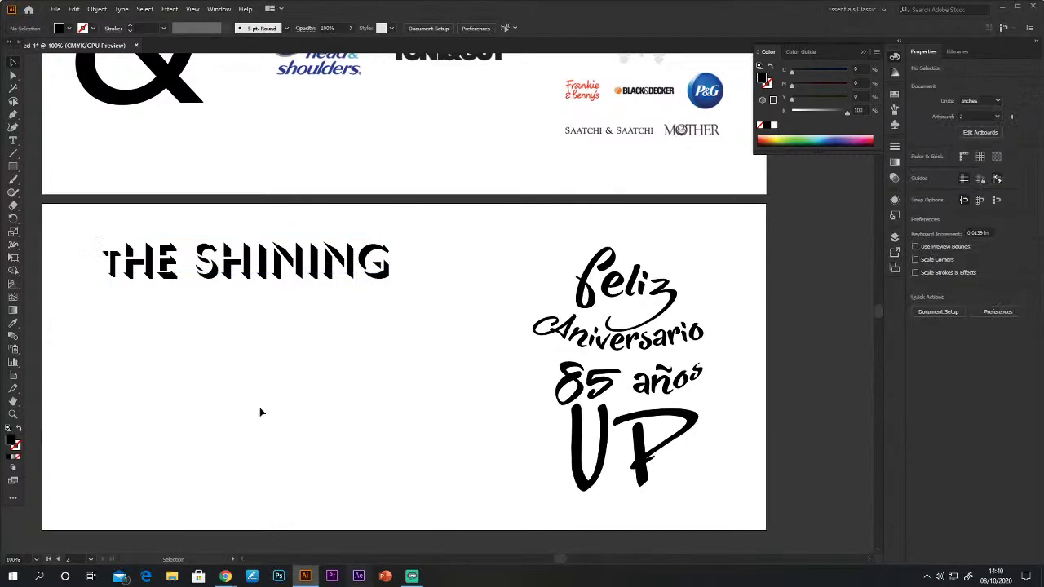
pyautogui.moveTo(324, 508); pyautogui.dragTo(314, 326)
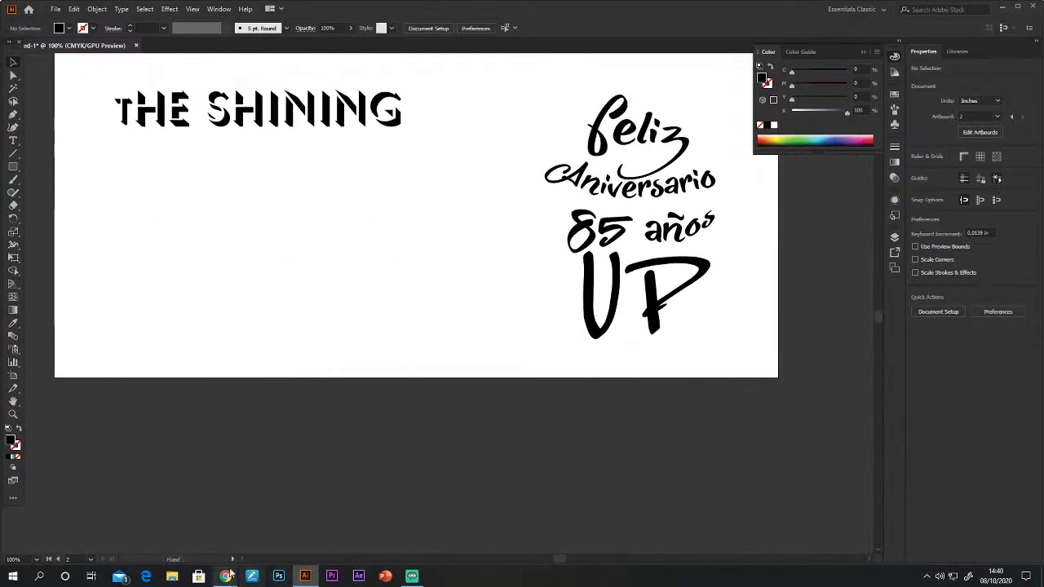
# Switch back to Chrome and search images for "CARTERL DE HALLOWEEN".
pyautogui.moveTo(225, 576)
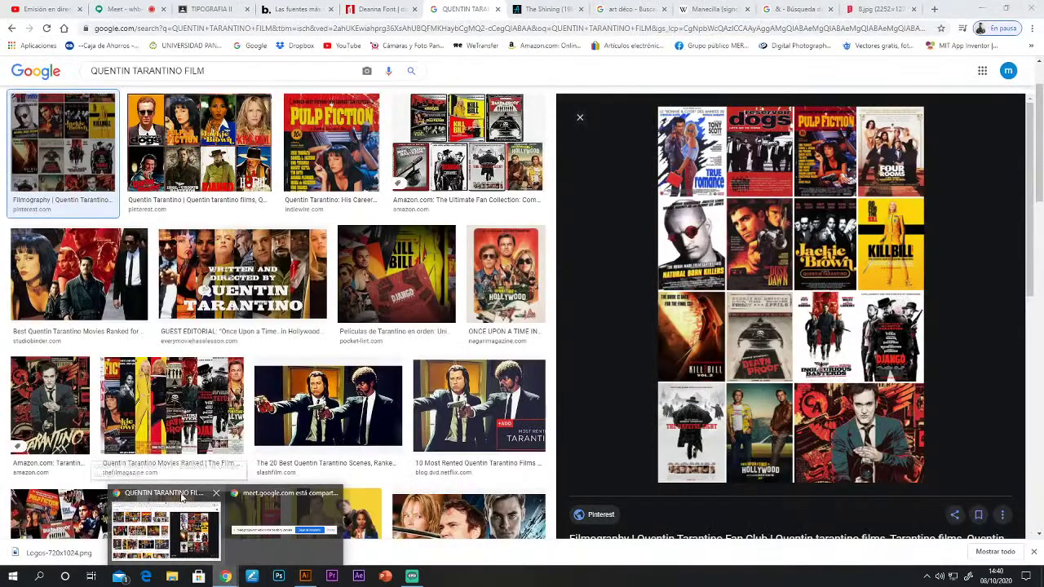
pyautogui.click(175, 499)
pyautogui.tripleClick(233, 70)
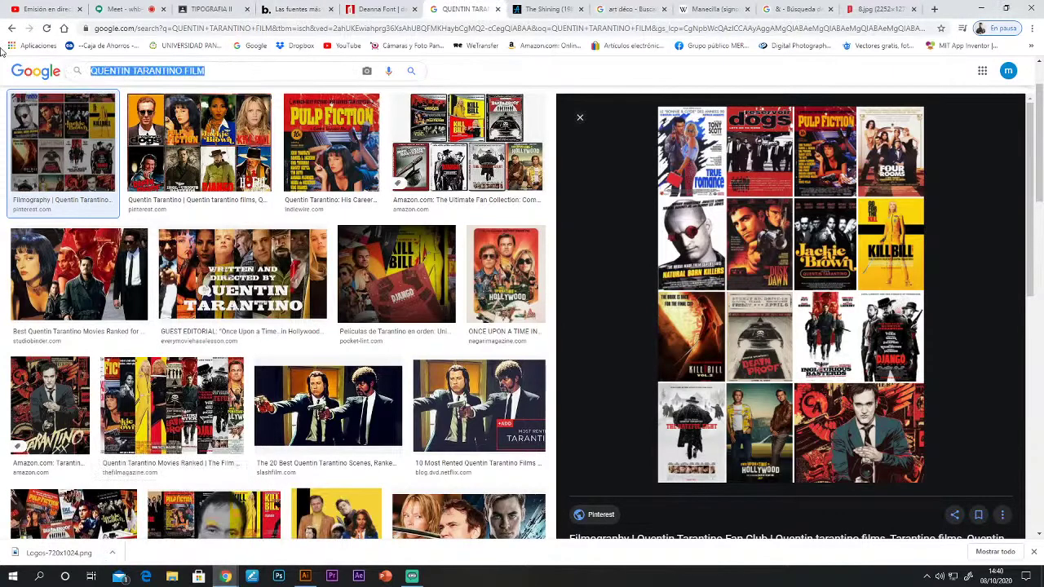
pyautogui.write('CARTERL')
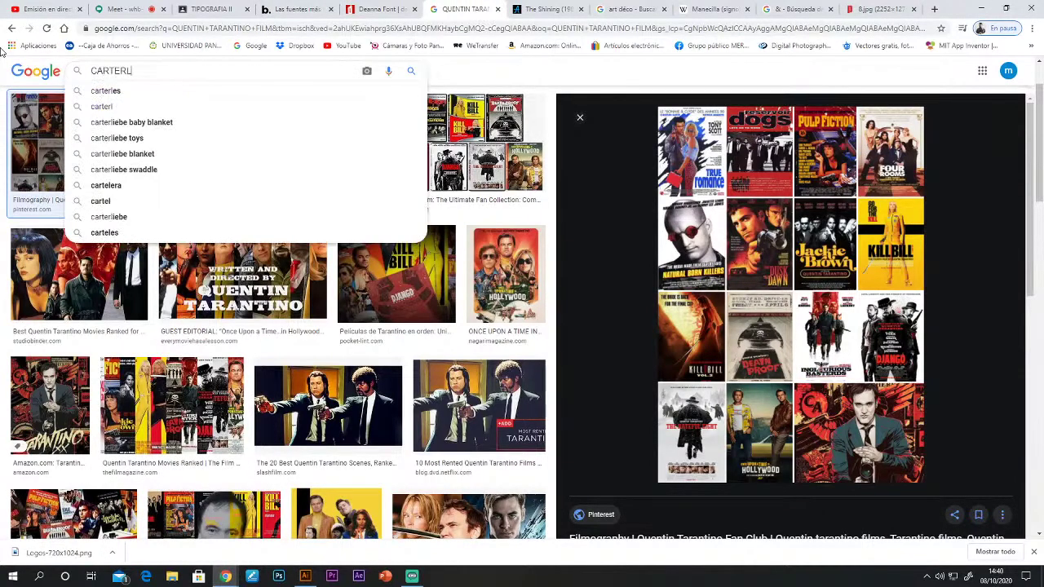
pyautogui.write(' DE AH')
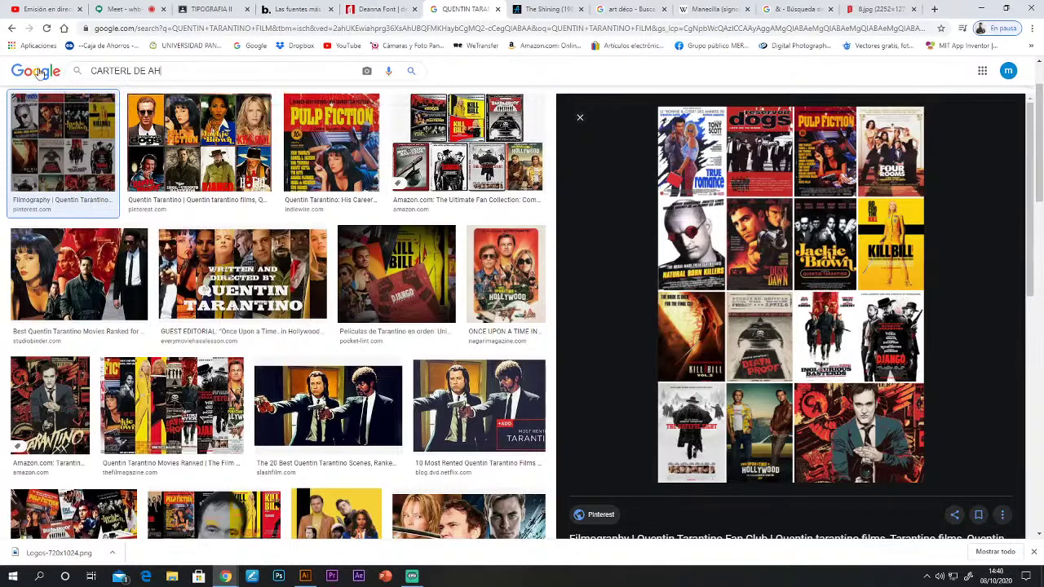
pyautogui.doubleClick(155, 71)
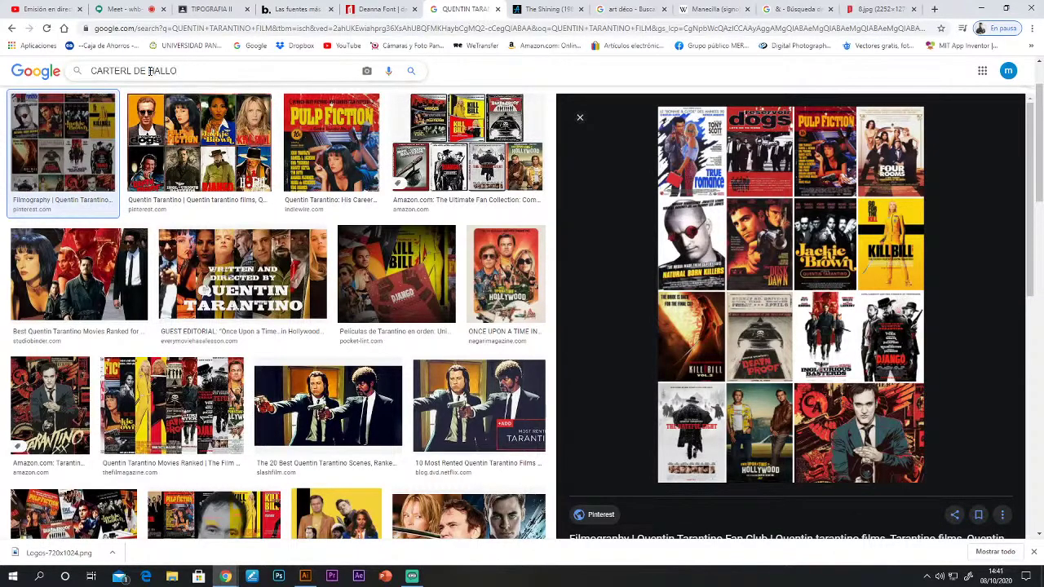
pyautogui.write('HALLOWEEN')
pyautogui.press('Return')
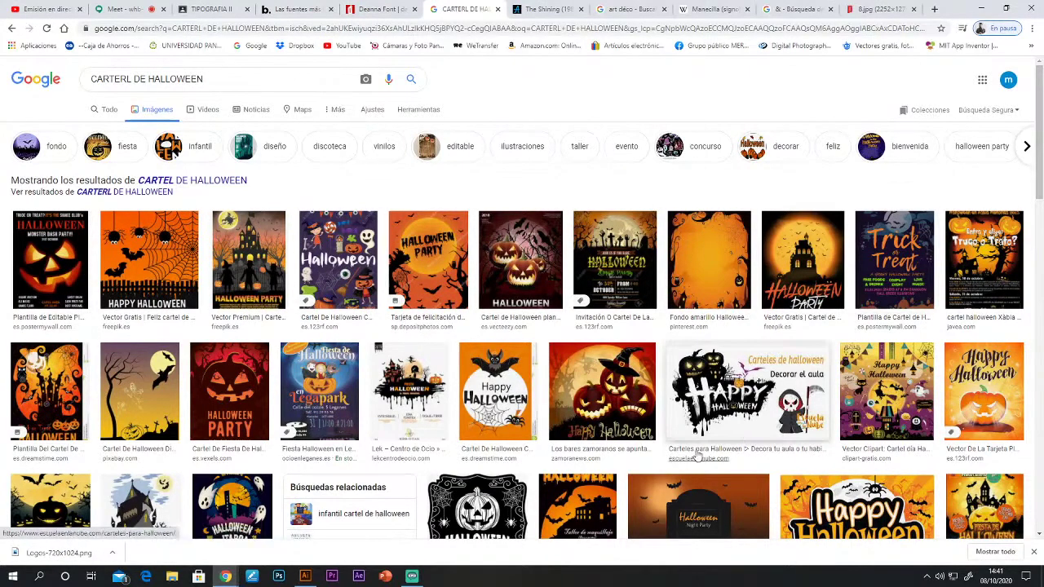
# Enlarge the Monster Bash, orange Halloween Party, illustrated 123RF and Freepik castle posters to compare their lettering.
pyautogui.click(51, 280)
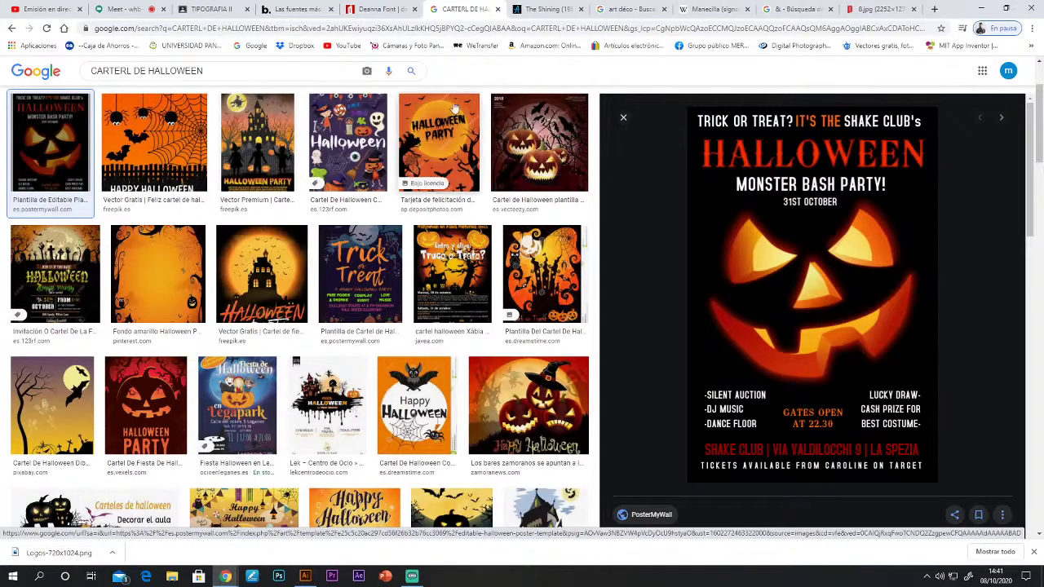
pyautogui.click(410, 147)
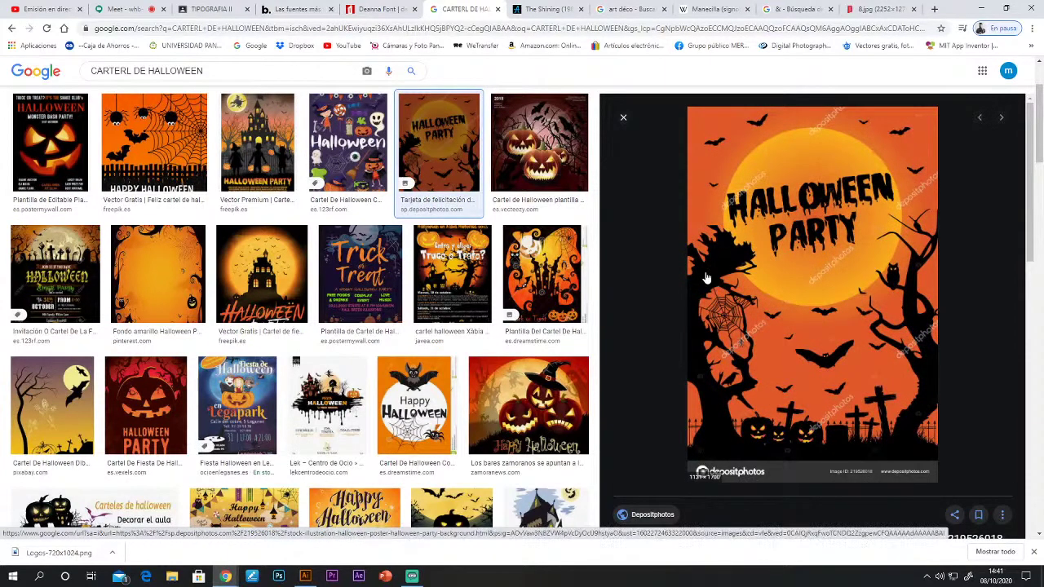
pyautogui.press('Left')
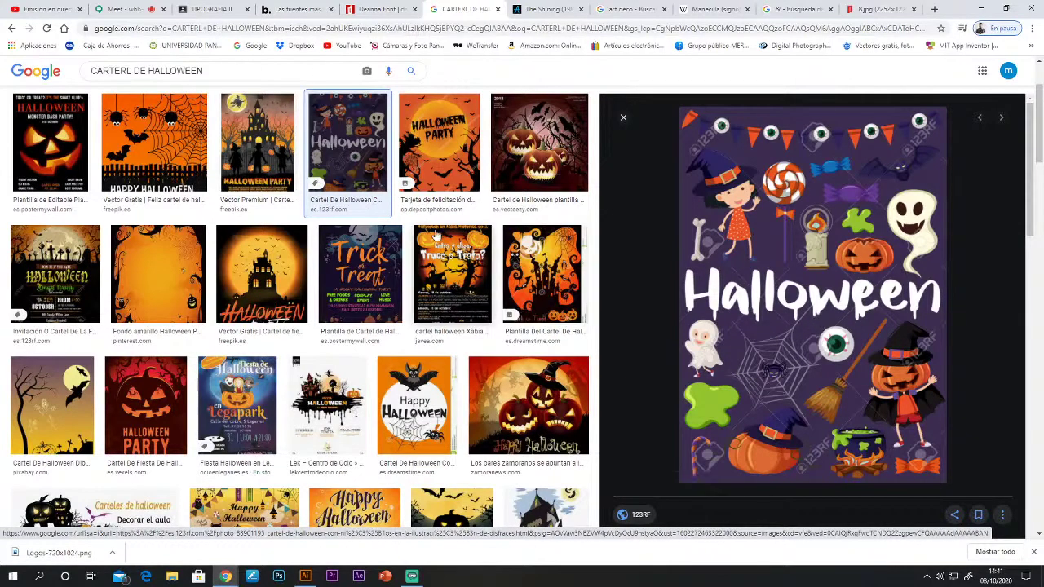
pyautogui.click(261, 277)
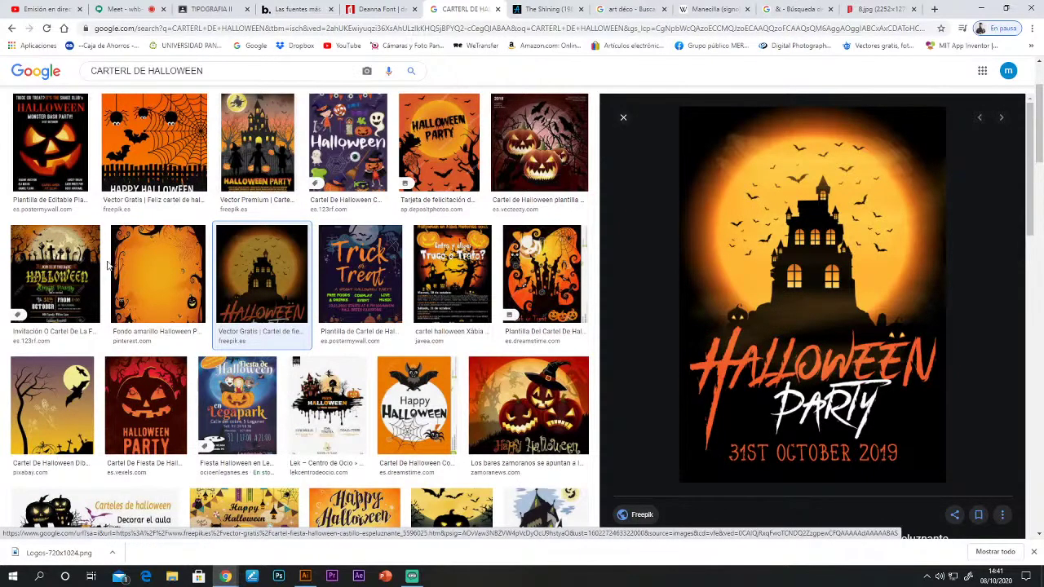
pyautogui.click(61, 151)
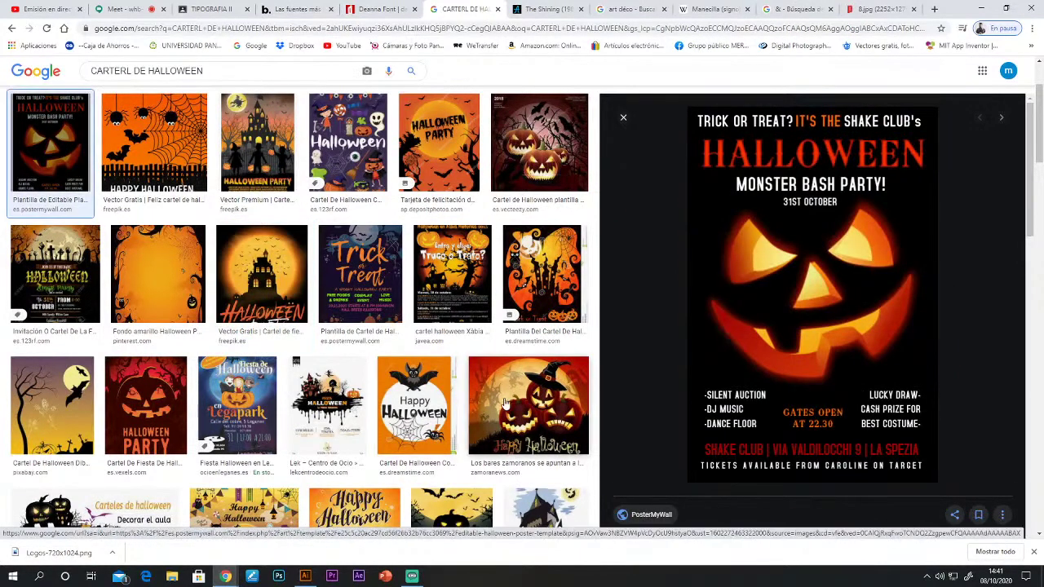
# Compare the lettering of the third-row Halloween posters, including the Zamora News pumpkins, Dreamstime bat and Lek party designs.
pyautogui.click(511, 412)
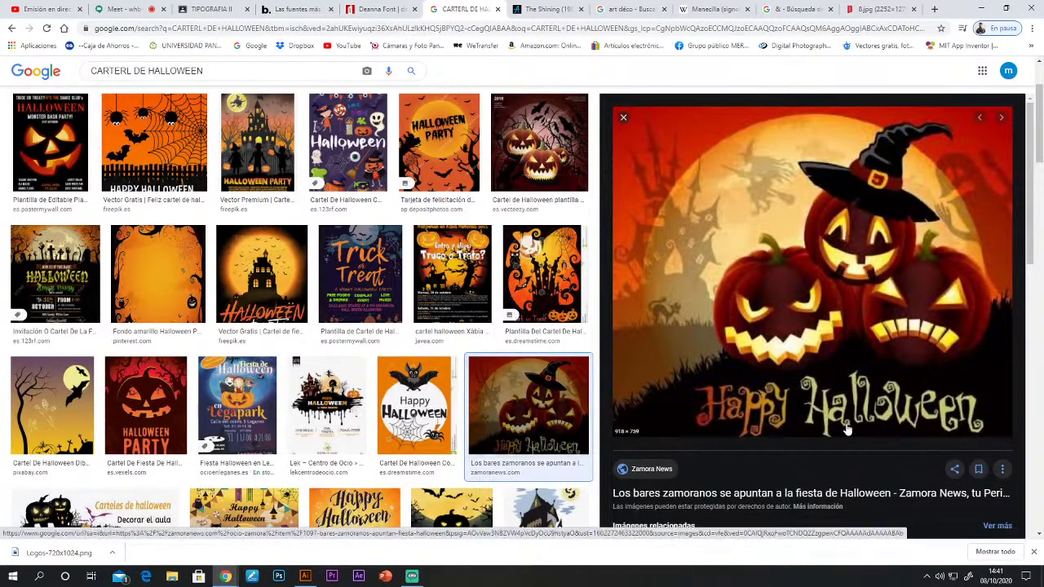
pyautogui.click(413, 420)
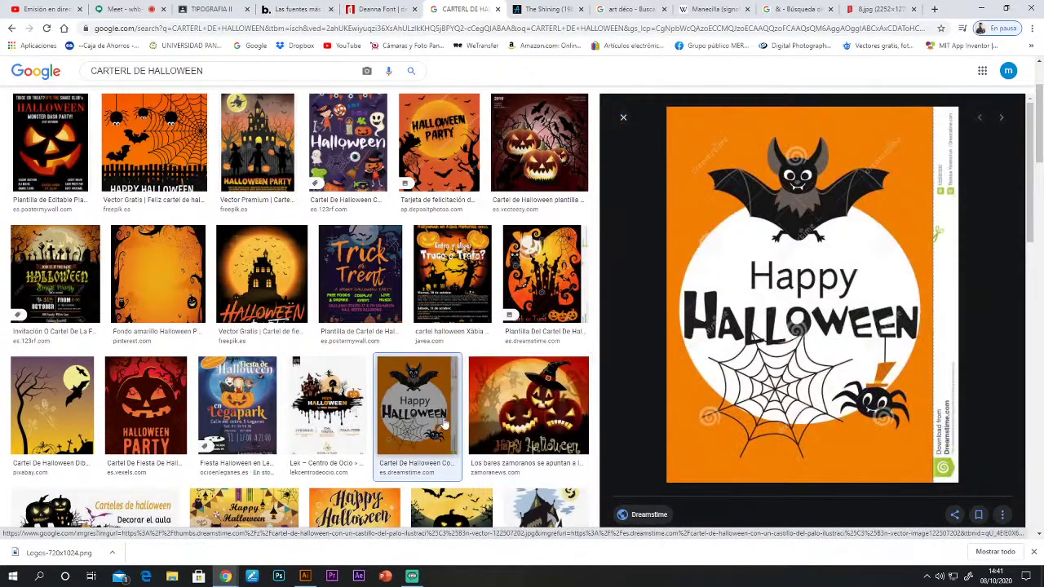
pyautogui.click(335, 420)
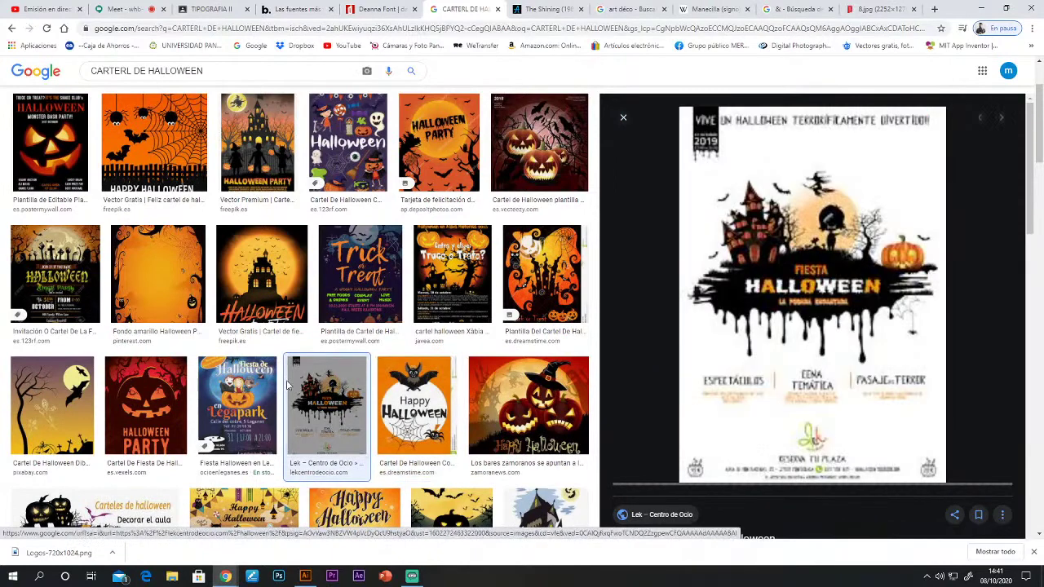
pyautogui.click(163, 420)
pyautogui.click(261, 420)
pyautogui.click(327, 416)
pyautogui.click(413, 416)
pyautogui.click(530, 412)
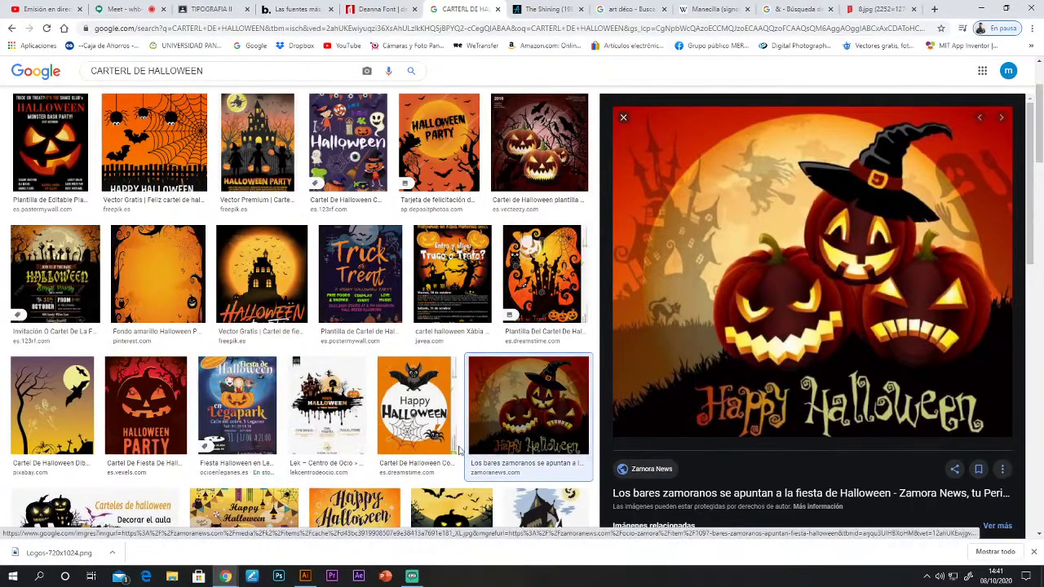
# Open the Monster Bash Halloween poster's full-size image in a new tab and save it to the desktop.
pyautogui.click(623, 117)
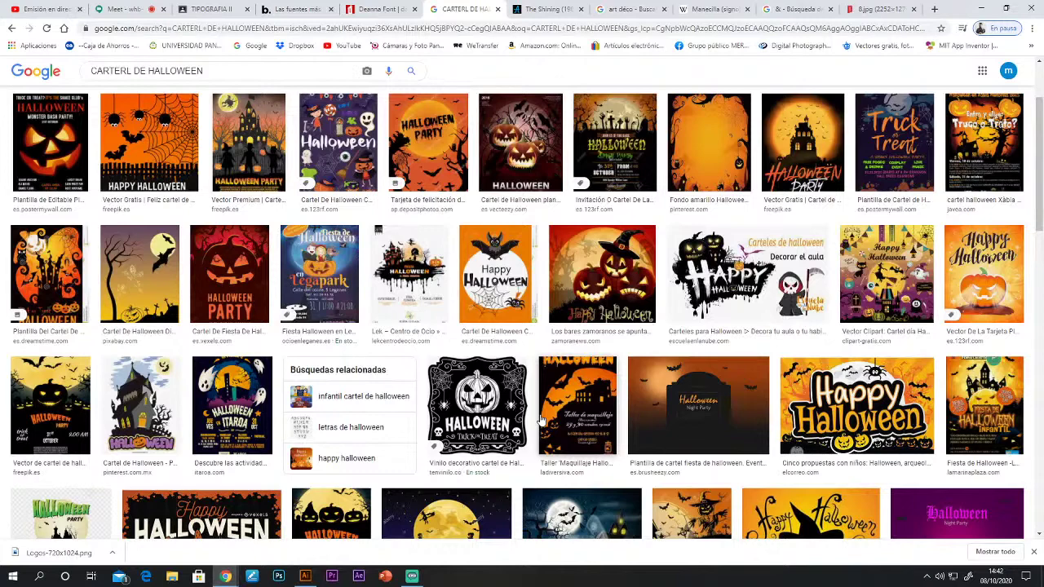
pyautogui.click(57, 163)
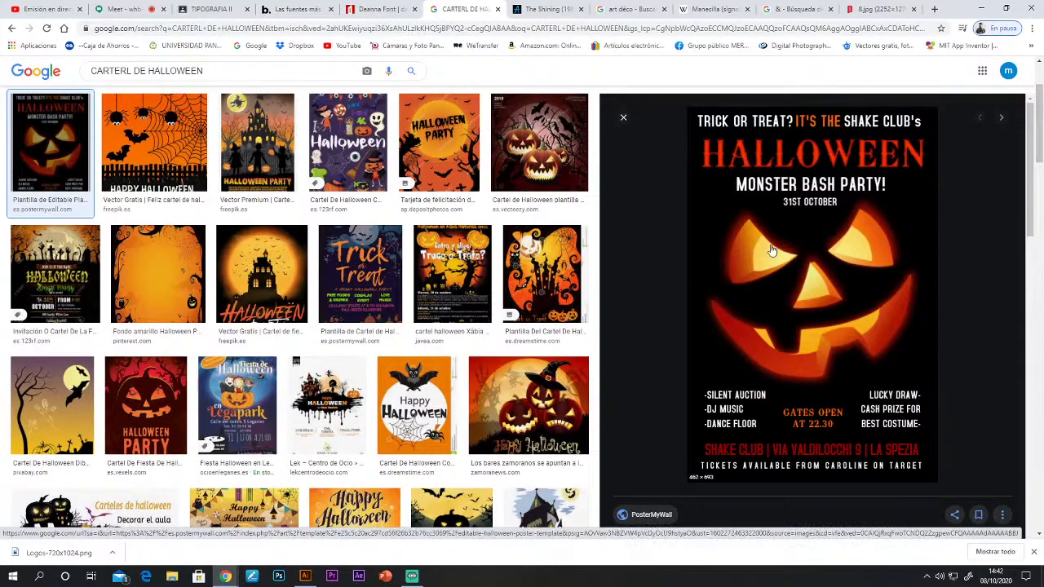
pyautogui.rightClick(784, 221)
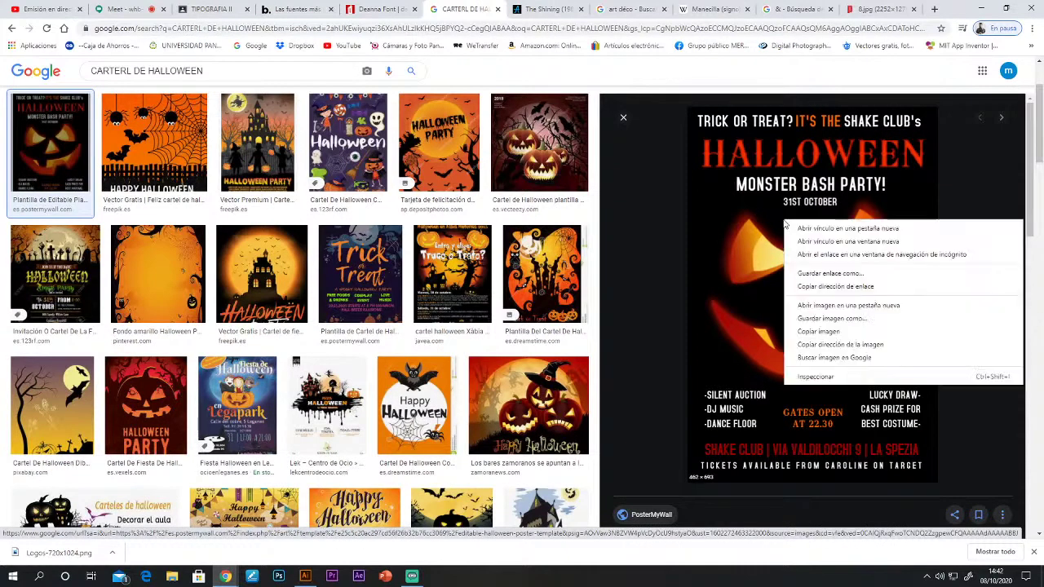
pyautogui.click(848, 305)
pyautogui.click(499, 9)
pyautogui.rightClick(505, 154)
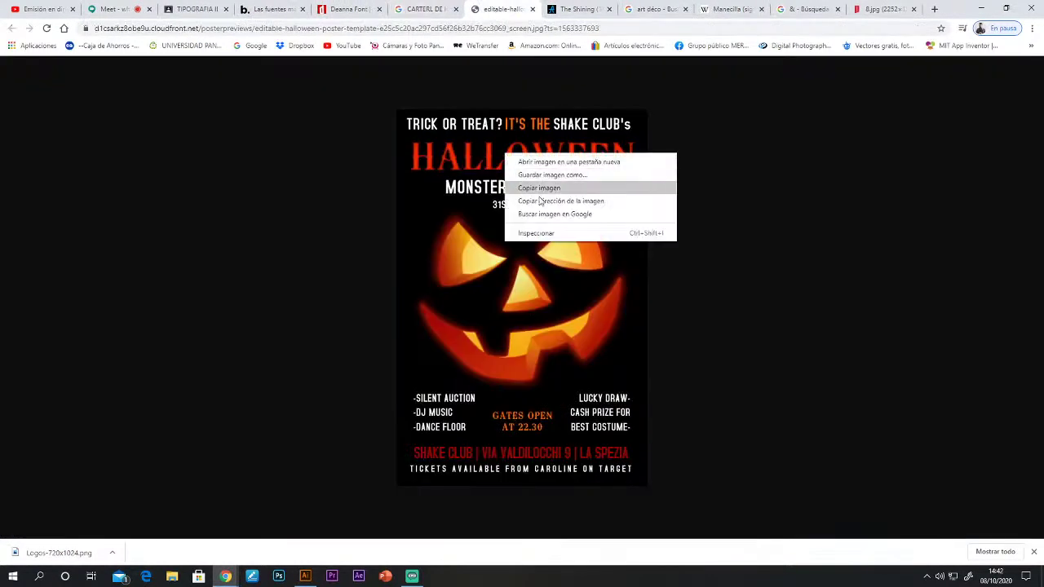
pyautogui.click(548, 174)
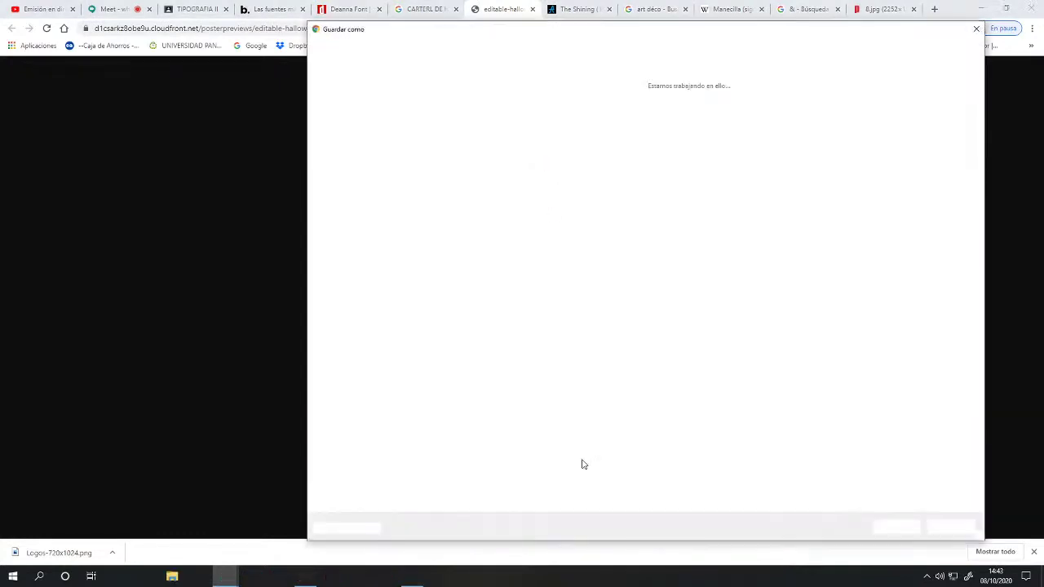
pyautogui.click(897, 527)
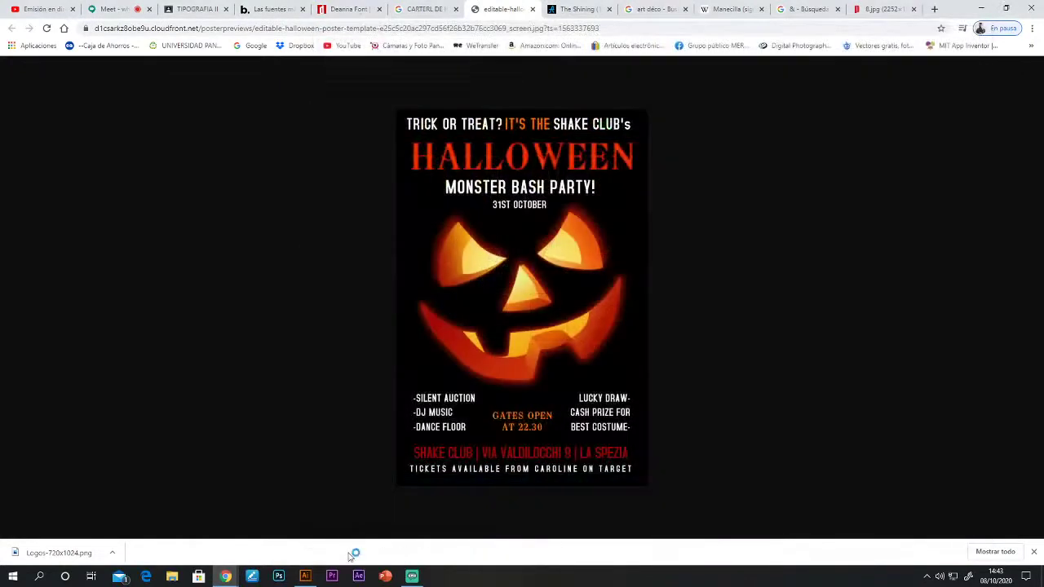
# Switch to Photoshop and open the saved editable-halloween-poster-template image from the desktop.
pyautogui.click(280, 576)
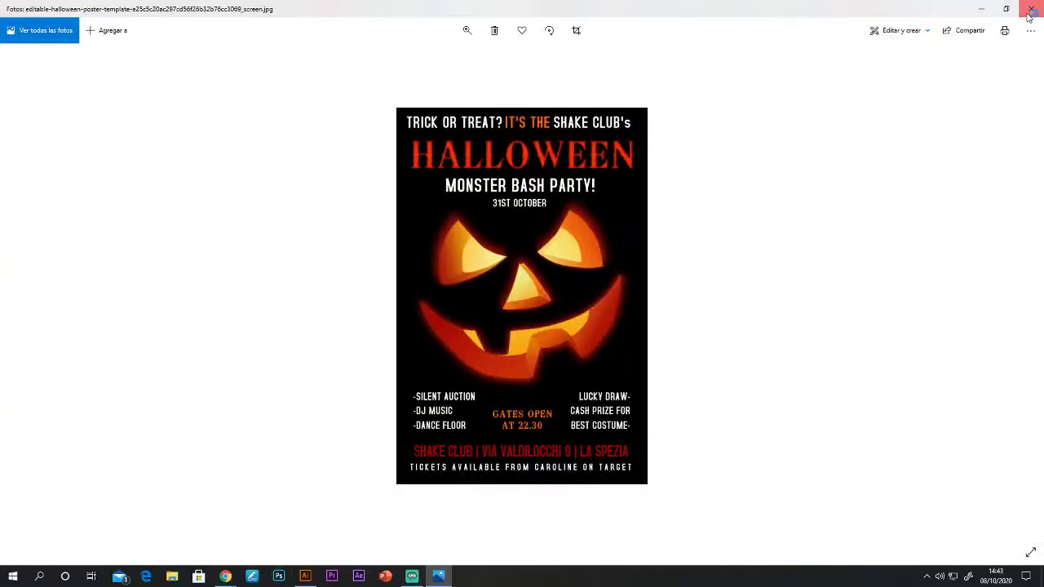
pyautogui.click(1030, 12)
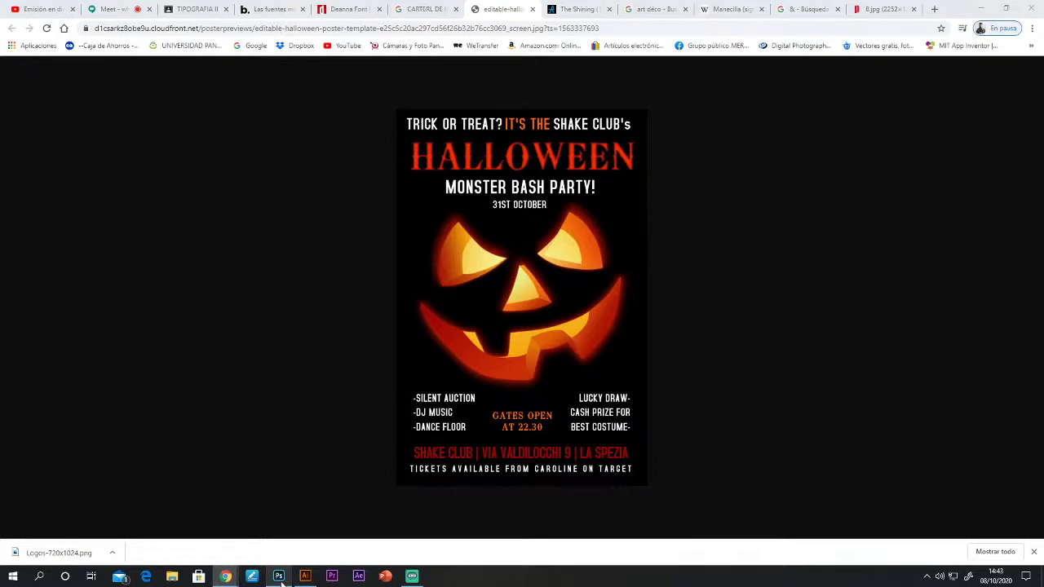
pyautogui.click(279, 577)
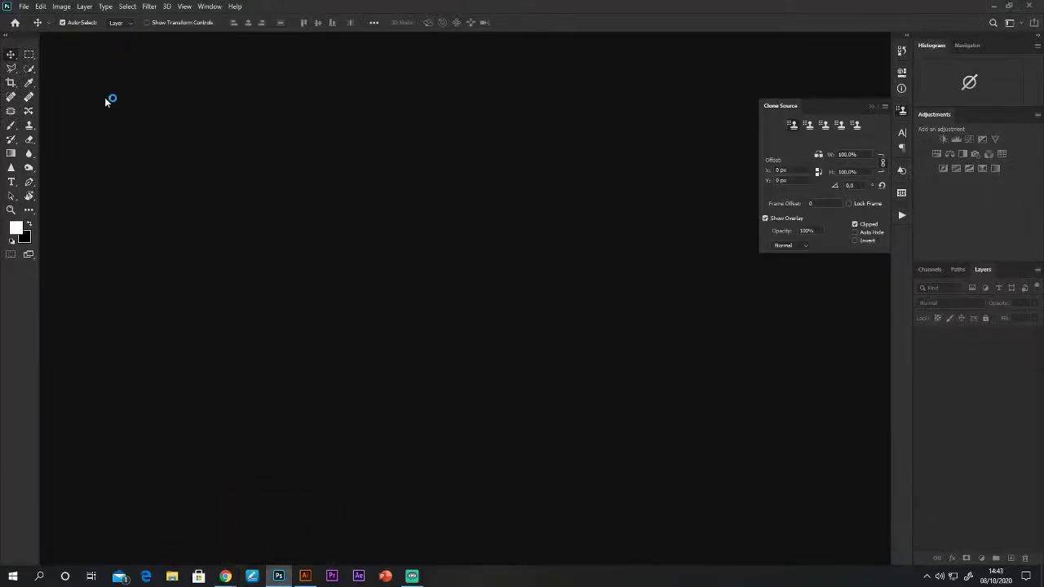
pyautogui.click(24, 6)
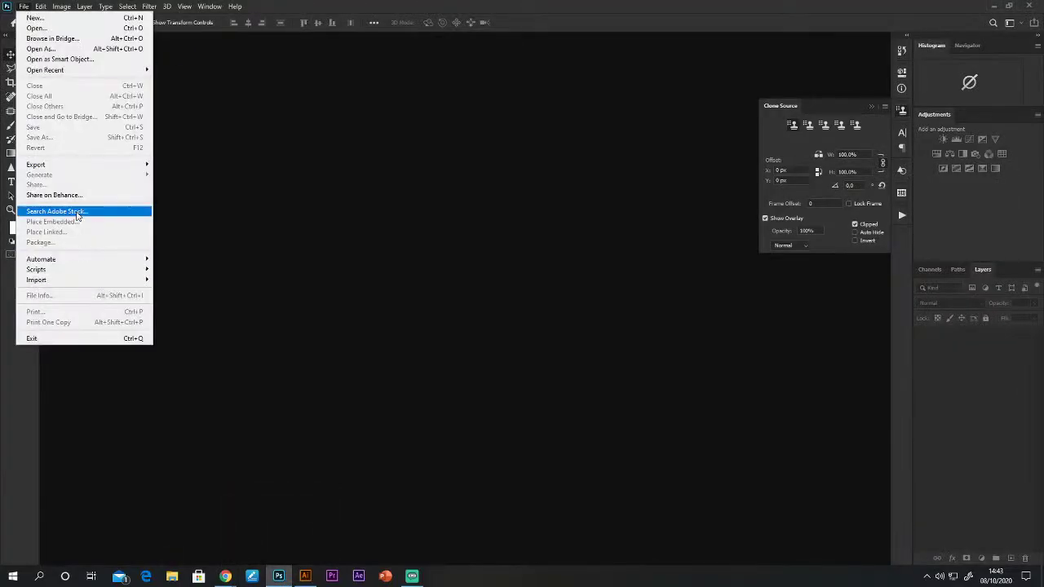
pyautogui.moveTo(71, 167)
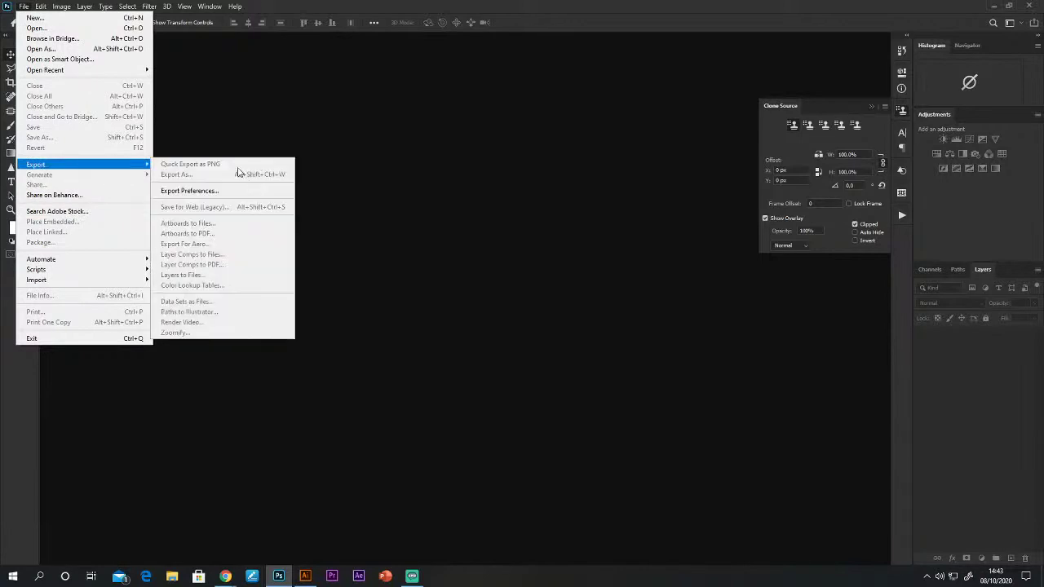
pyautogui.click(226, 93)
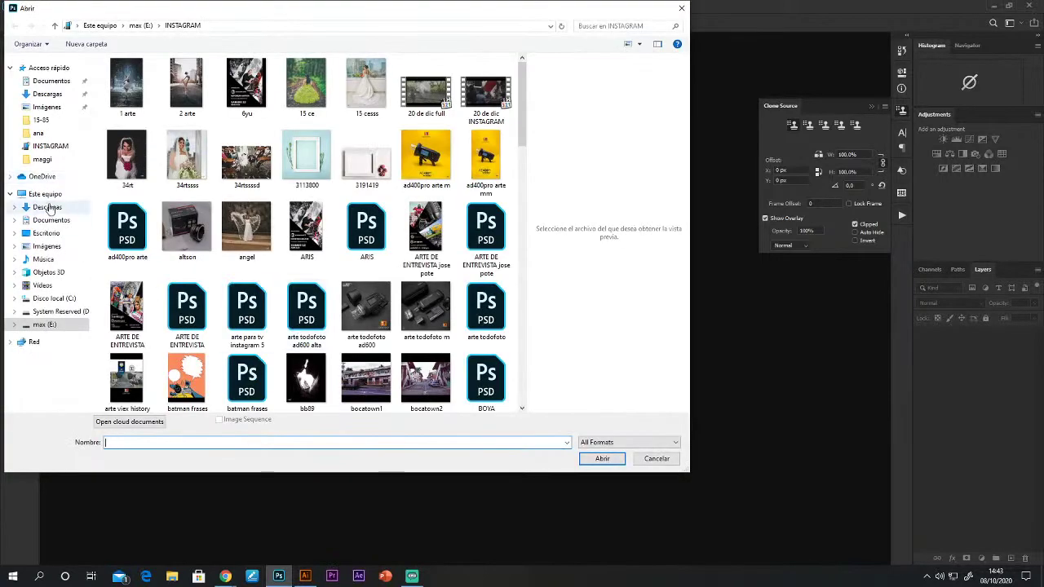
pyautogui.click(47, 233)
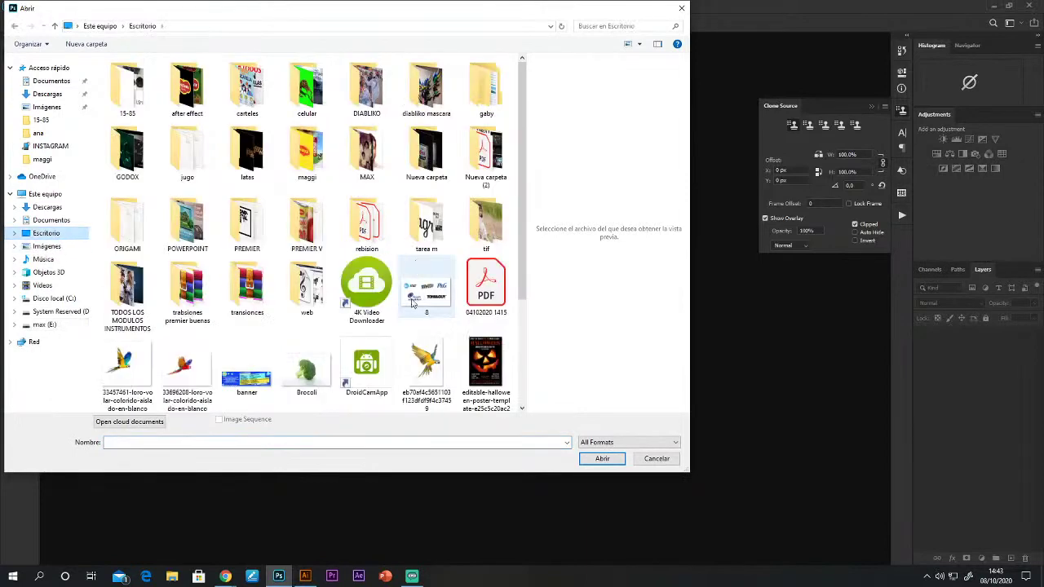
pyautogui.click(486, 371)
pyautogui.click(601, 458)
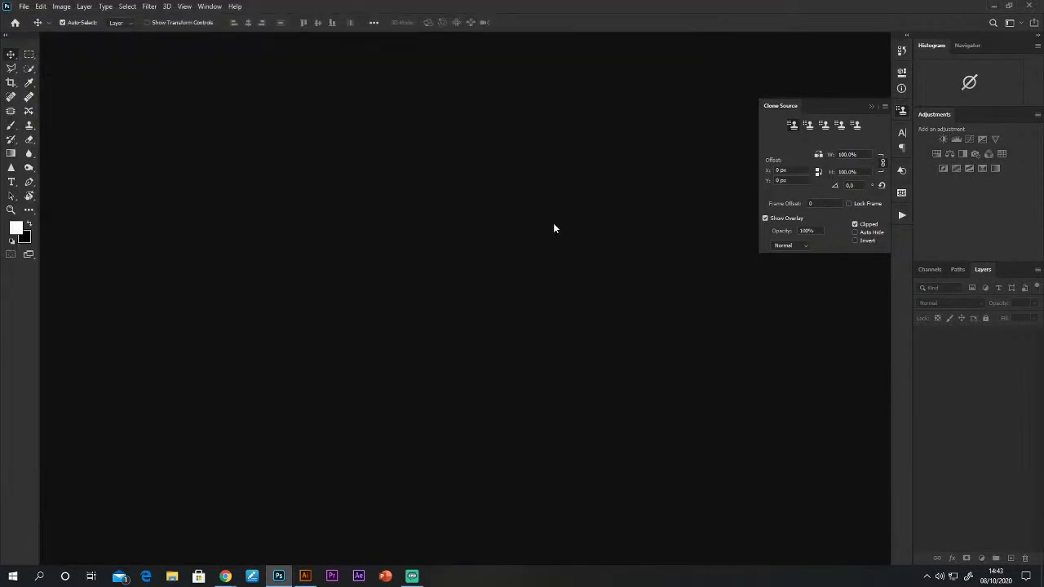
# Paint black over the Trick or Treat line and the HALLOWEEN title with a soft round brush at 75 px.
pyautogui.click(11, 126)
pyautogui.click(30, 224)
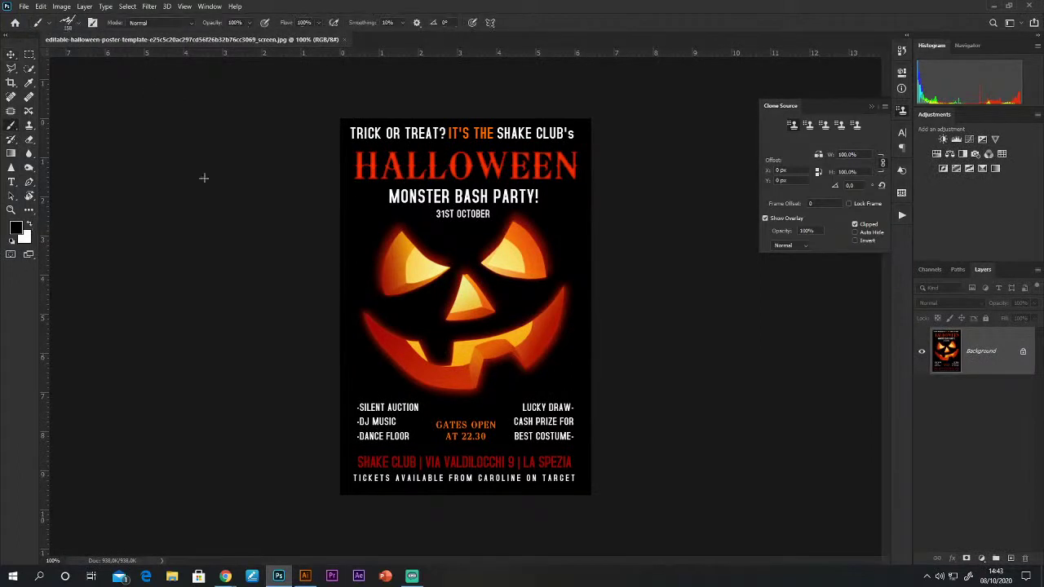
pyautogui.rightClick(461, 154)
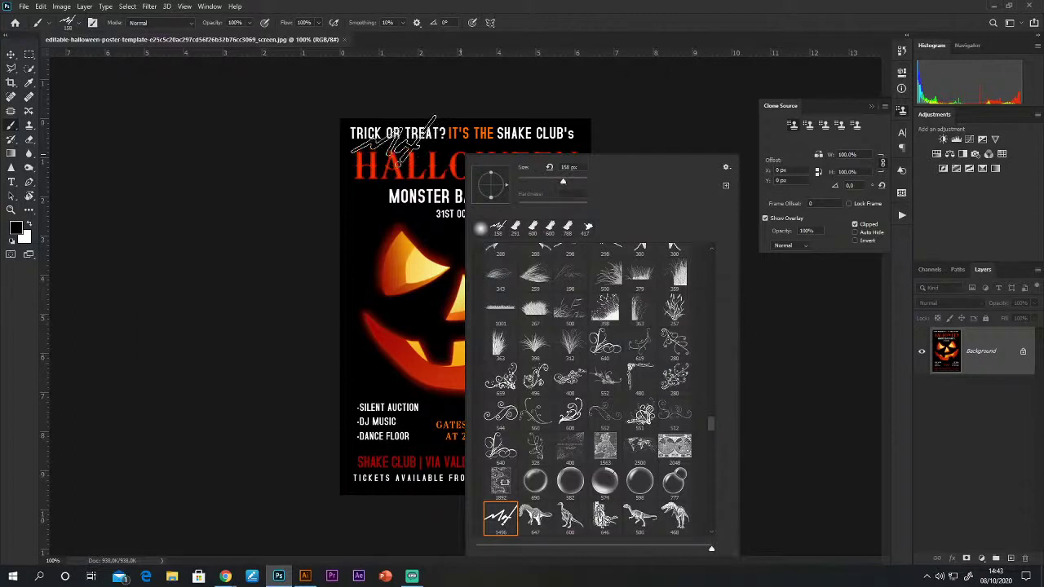
pyautogui.click(479, 229)
pyautogui.moveTo(327, 135); pyautogui.dragTo(700, 127)
pyautogui.moveTo(270, 128); pyautogui.dragTo(540, 134)
pyautogui.rightClick(493, 162)
pyautogui.moveTo(599, 190); pyautogui.dragTo(584, 192)
pyautogui.click(421, 183)
pyautogui.moveTo(543, 164); pyautogui.dragTo(500, 156)
# Choose a hard round brush from MAX BRUSHES 2020 and paint out the remaining text above and below the pumpkin face in black.
pyautogui.rightClick(499, 201)
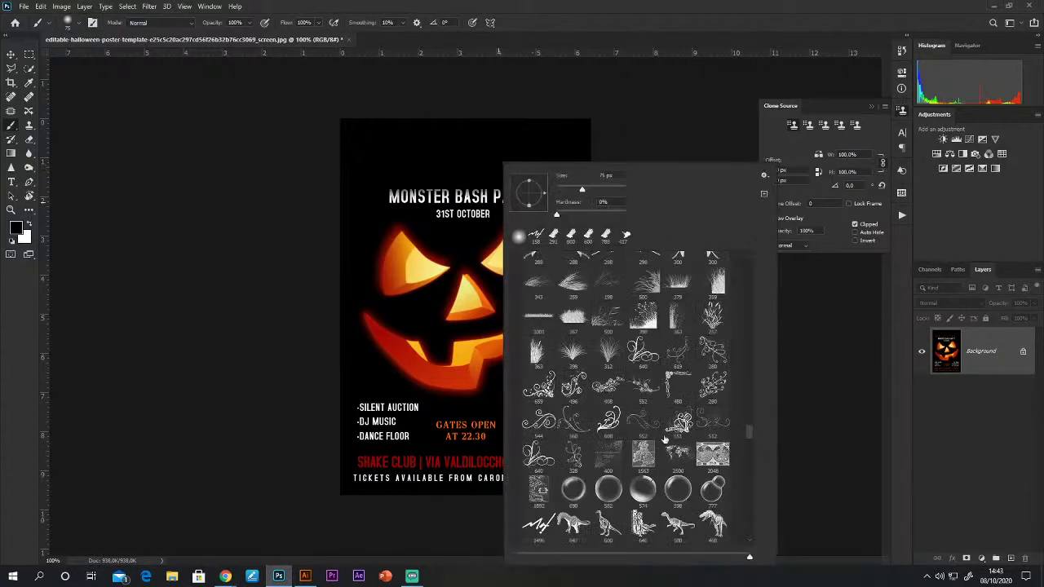
pyautogui.moveTo(751, 438); pyautogui.dragTo(758, 272)
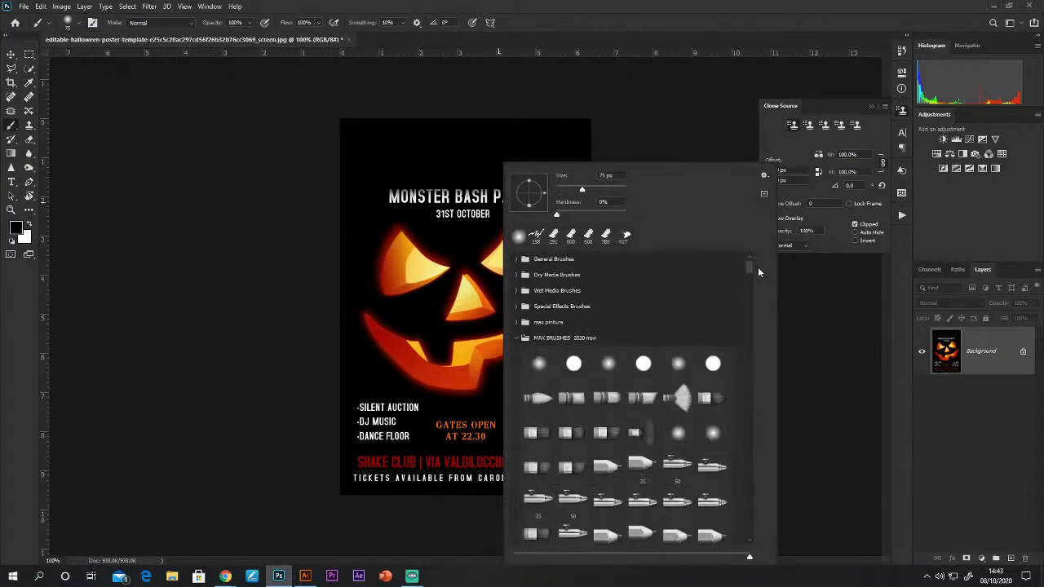
pyautogui.click(573, 363)
pyautogui.click(391, 175)
pyautogui.moveTo(392, 174)
pyautogui.mouseDown()
pyautogui.moveTo(448, 212)
pyautogui.moveTo(534, 157)
pyautogui.moveTo(476, 208)
pyautogui.moveTo(509, 169)
pyautogui.moveTo(539, 183)
pyautogui.moveTo(389, 191)
pyautogui.mouseUp()
pyautogui.moveTo(342, 415)
pyautogui.mouseDown()
pyautogui.moveTo(433, 446)
pyautogui.moveTo(465, 447)
pyautogui.moveTo(378, 414)
pyautogui.moveTo(451, 427)
pyautogui.moveTo(413, 422)
pyautogui.moveTo(465, 447)
pyautogui.moveTo(557, 456)
pyautogui.moveTo(466, 463)
pyautogui.moveTo(491, 435)
pyautogui.moveTo(468, 439)
pyautogui.moveTo(530, 417)
pyautogui.moveTo(526, 431)
pyautogui.moveTo(567, 471)
pyautogui.moveTo(306, 490)
pyautogui.moveTo(423, 481)
pyautogui.moveTo(409, 472)
pyautogui.moveTo(461, 477)
pyautogui.mouseUp()
# Select the entire cleaned pumpkin image with a rectangular marquee and copy it.
pyautogui.click(29, 54)
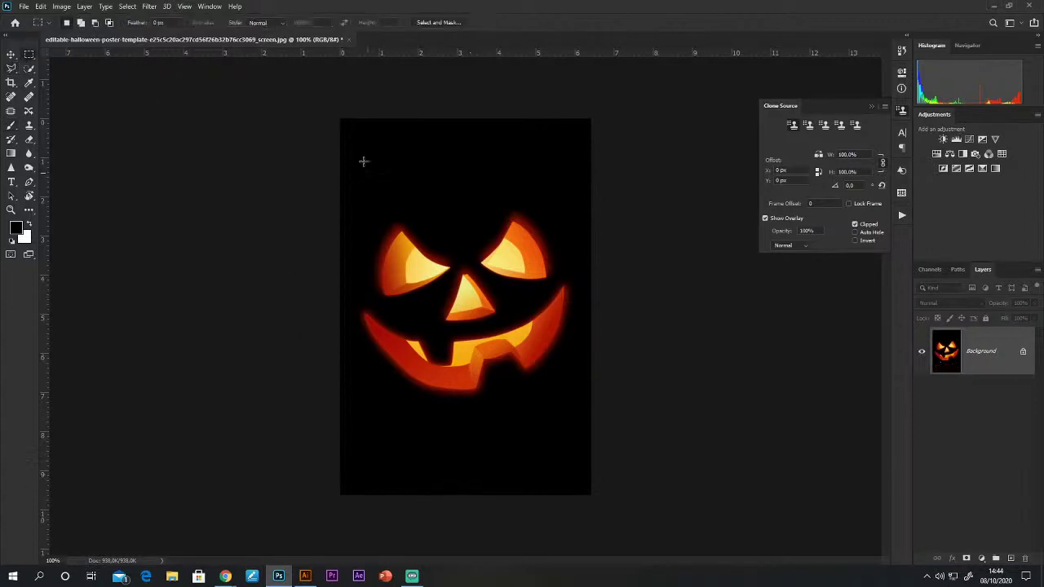
pyautogui.moveTo(340, 119); pyautogui.dragTo(591, 494)
pyautogui.click(10, 54)
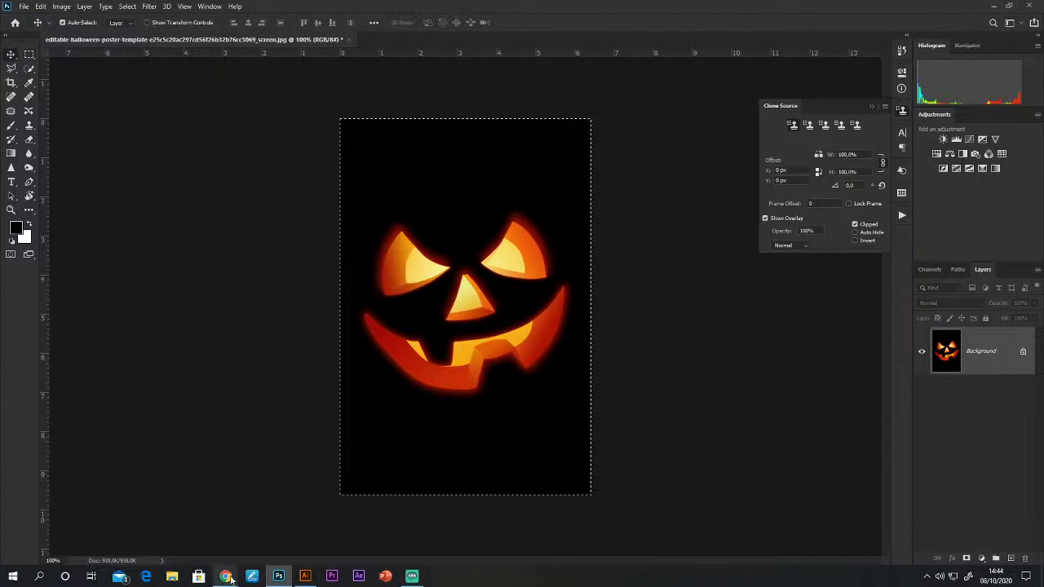
# Switch to Illustrator and paste the pumpkin image onto the empty canvas beside the existing artboards.
pyautogui.click(305, 577)
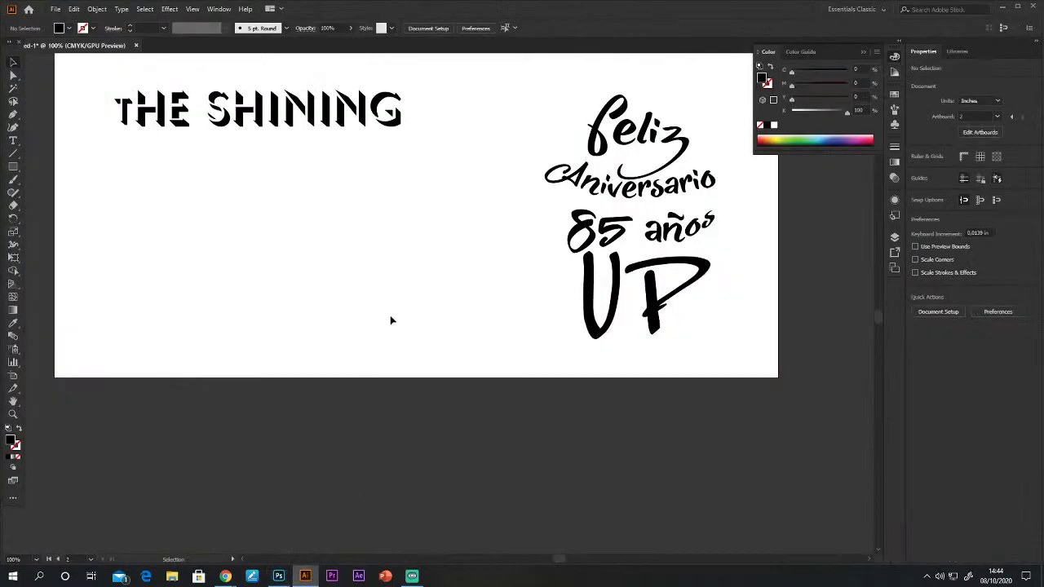
pyautogui.hotkey('ctrl', '-')
pyautogui.hotkey('ctrl', '-')
pyautogui.moveTo(415, 321); pyautogui.dragTo(231, 453)
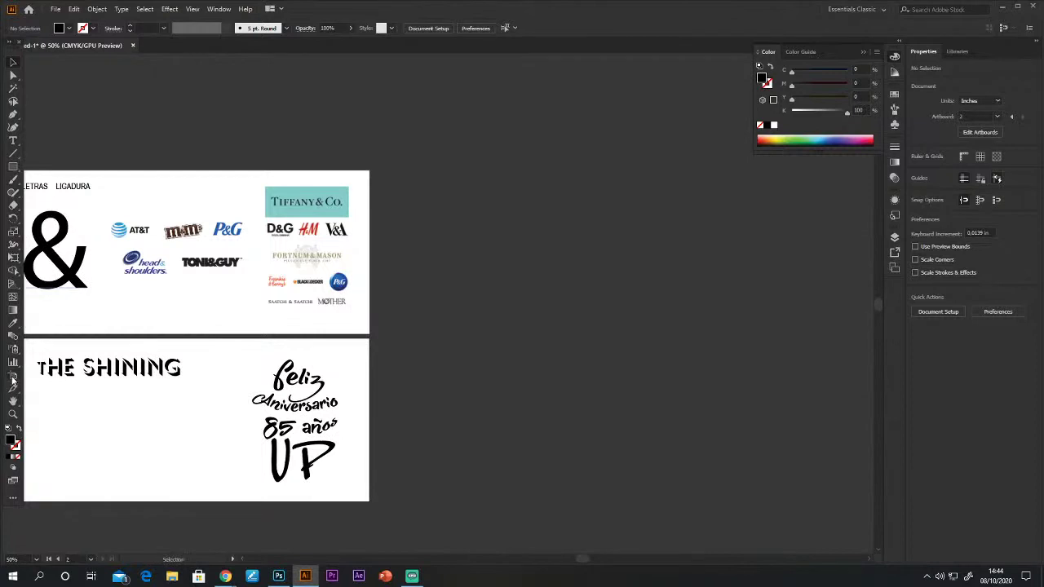
pyautogui.hotkey('ctrl', 'v')
pyautogui.moveTo(473, 292); pyautogui.dragTo(736, 333)
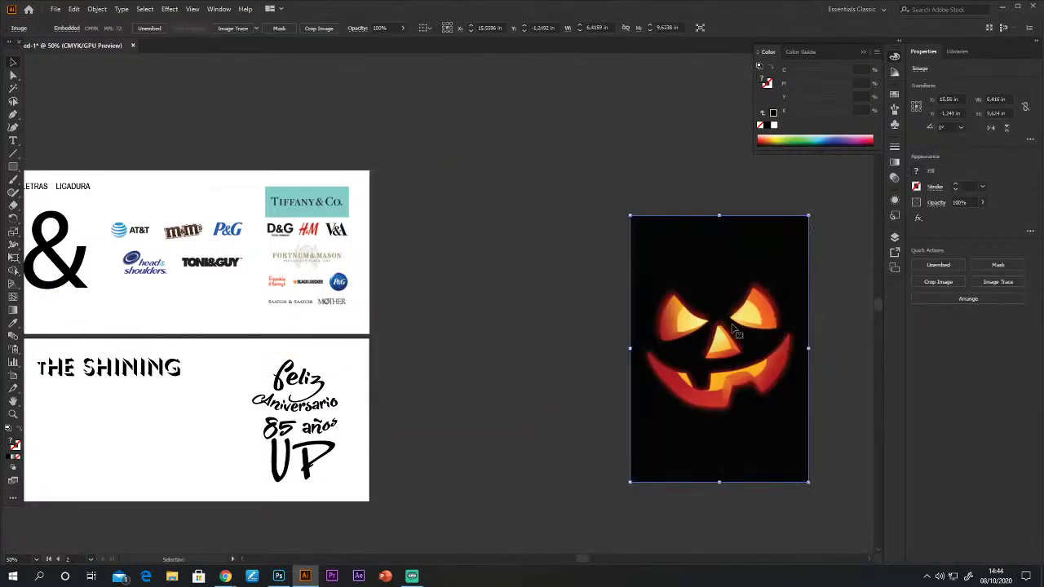
# Add a third artboard in portrait format, about 7.3 by 11.95 in, between the existing artboards and the pumpkin image.
pyautogui.click(13, 375)
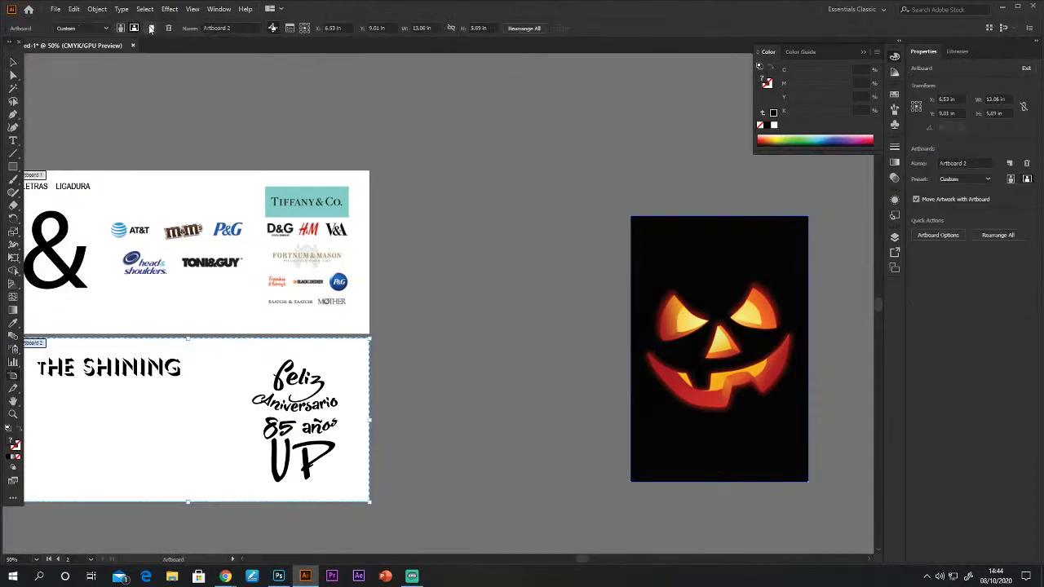
pyautogui.click(148, 28)
pyautogui.moveTo(440, 224)
pyautogui.mouseDown()
pyautogui.moveTo(431, 63)
pyautogui.moveTo(401, 229)
pyautogui.moveTo(400, 219)
pyautogui.moveTo(437, 221)
pyautogui.mouseUp()
pyautogui.moveTo(620, 390); pyautogui.dragTo(461, 405)
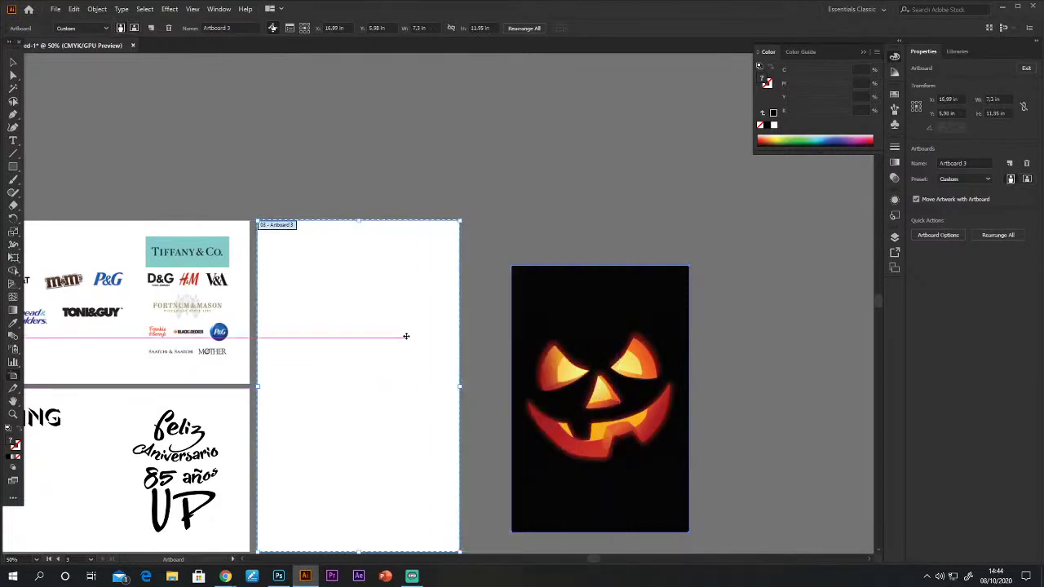
# Set the third artboard to the Tabloid preset and move it clear of the two existing artboards.
pyautogui.click(98, 29)
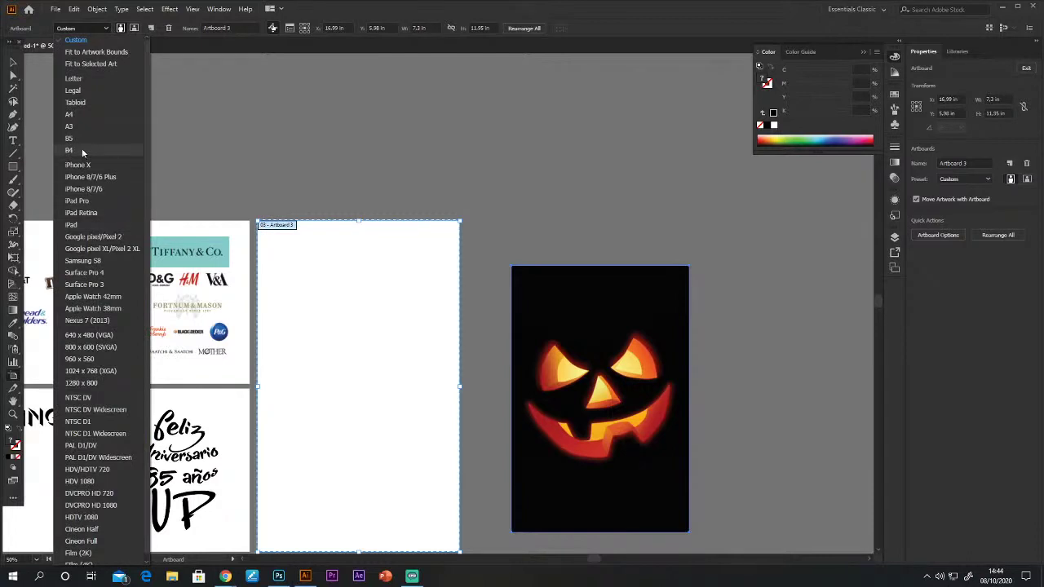
pyautogui.click(93, 102)
pyautogui.moveTo(420, 220)
pyautogui.mouseDown()
pyautogui.moveTo(426, 231)
pyautogui.moveTo(399, 231)
pyautogui.moveTo(432, 230)
pyautogui.mouseUp()
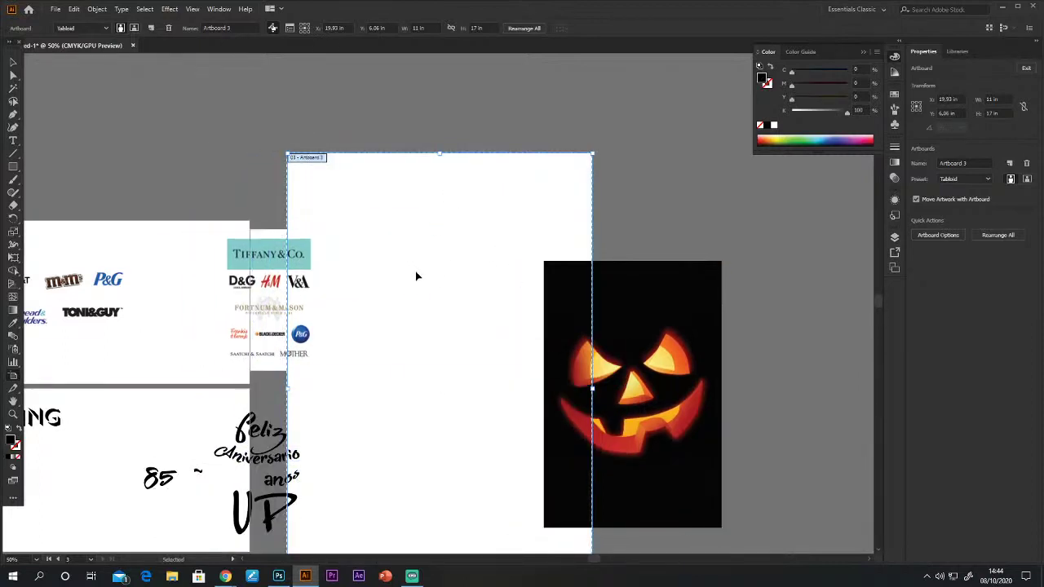
pyautogui.moveTo(416, 277); pyautogui.dragTo(403, 275)
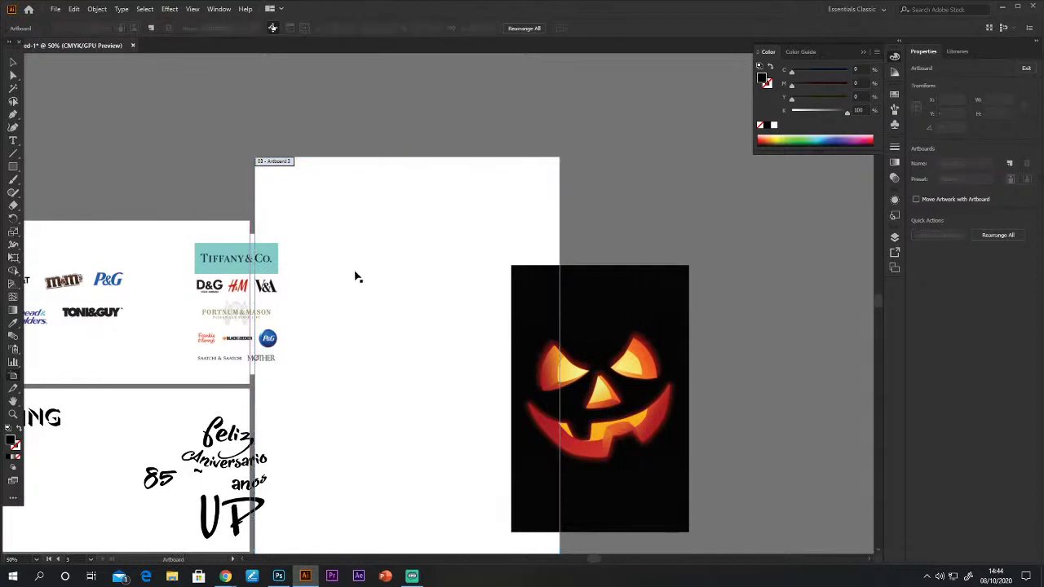
pyautogui.moveTo(307, 289); pyautogui.dragTo(429, 152)
# Move the displaced logo group and the Feliz Aniversario 85 años UP lettering back inside their own artboards.
pyautogui.click(11, 62)
pyautogui.click(390, 214)
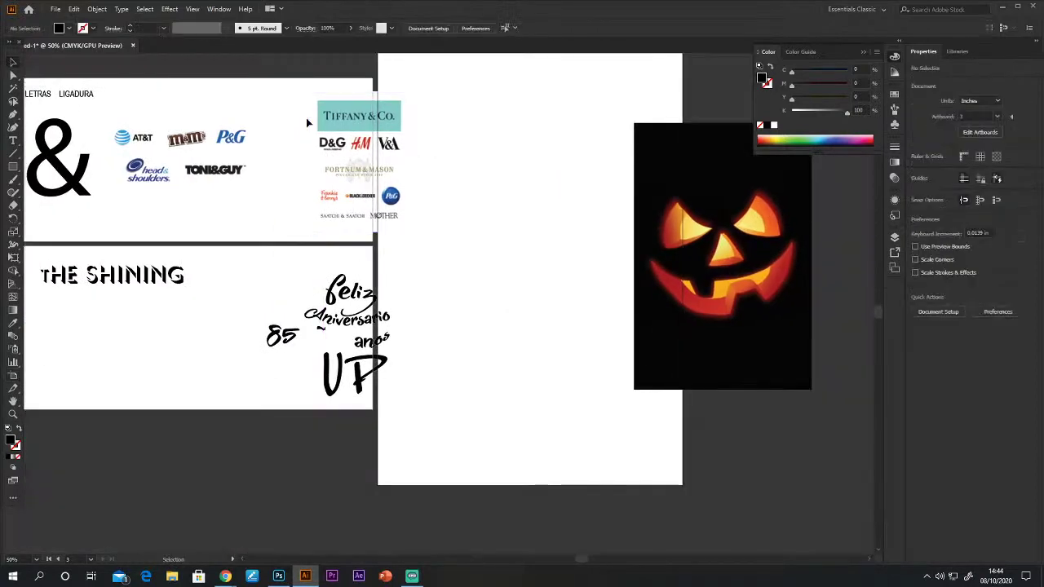
pyautogui.moveTo(390, 213); pyautogui.dragTo(294, 214)
pyautogui.moveTo(274, 302); pyautogui.dragTo(399, 431)
pyautogui.moveTo(359, 371); pyautogui.dragTo(314, 371)
# Move the pumpkin image to the middle of the Tabloid artboard and enlarge it to about 6.98 by 10.47 in.
pyautogui.click(454, 322)
pyautogui.moveTo(751, 323); pyautogui.dragTo(557, 389)
pyautogui.moveTo(619, 204); pyautogui.dragTo(620, 151)
pyautogui.moveTo(570, 247); pyautogui.dragTo(483, 235)
pyautogui.press('v')
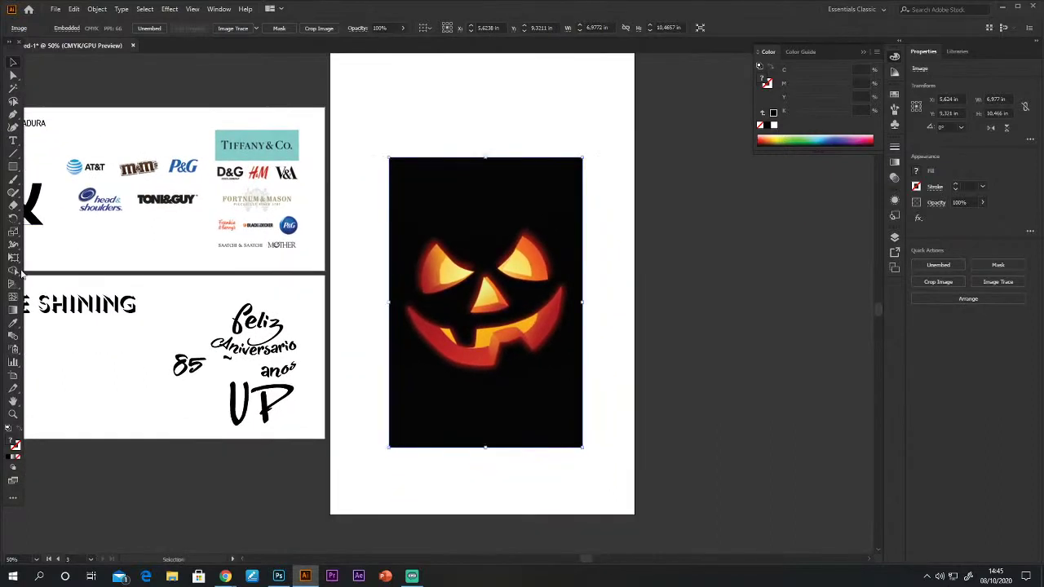
# Set the fill colour to pure black, 000000.
pyautogui.click(13, 324)
pyautogui.click(490, 170)
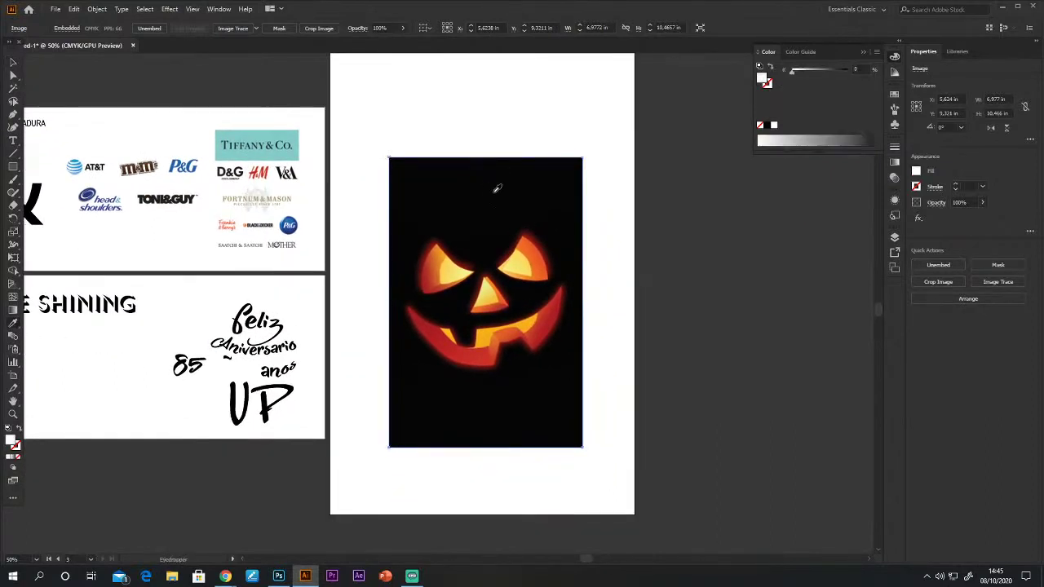
pyautogui.doubleClick(12, 443)
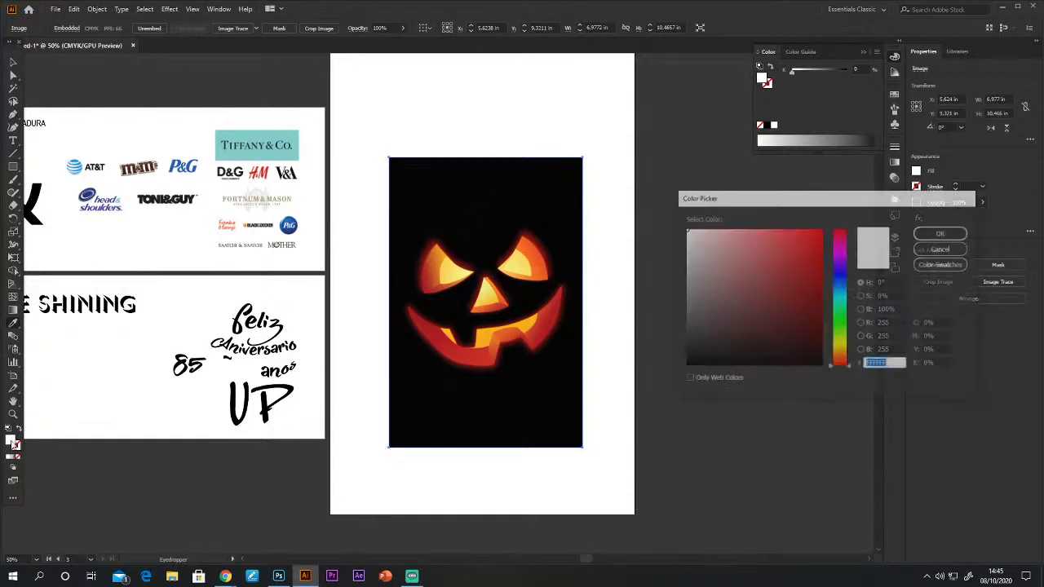
pyautogui.moveTo(798, 357); pyautogui.dragTo(669, 367)
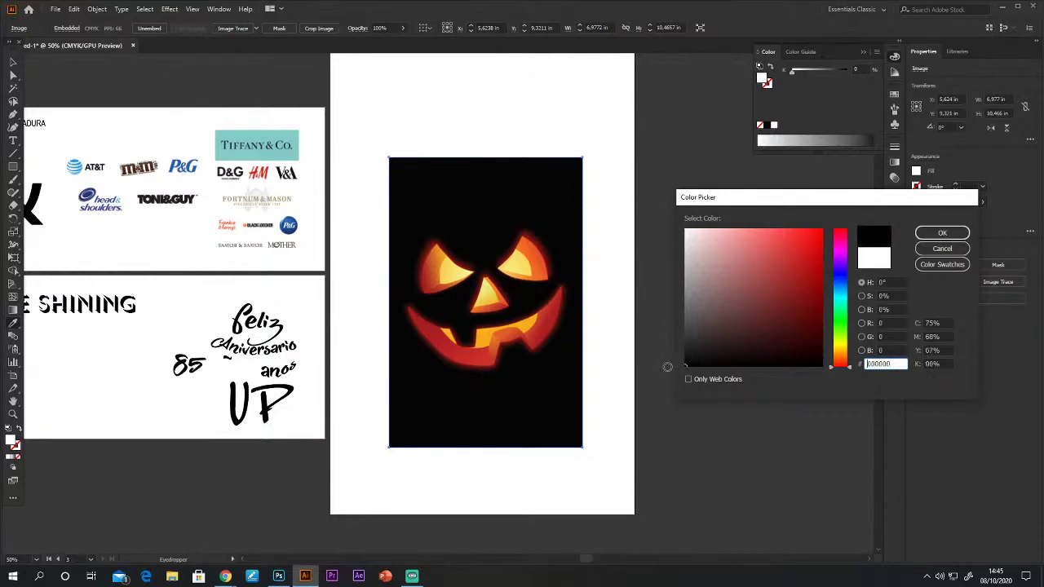
pyautogui.click(942, 232)
# Cover the Tabloid artboard with a black rectangle about 11 by 16.89 in and send it behind the pumpkin image.
pyautogui.press('m')
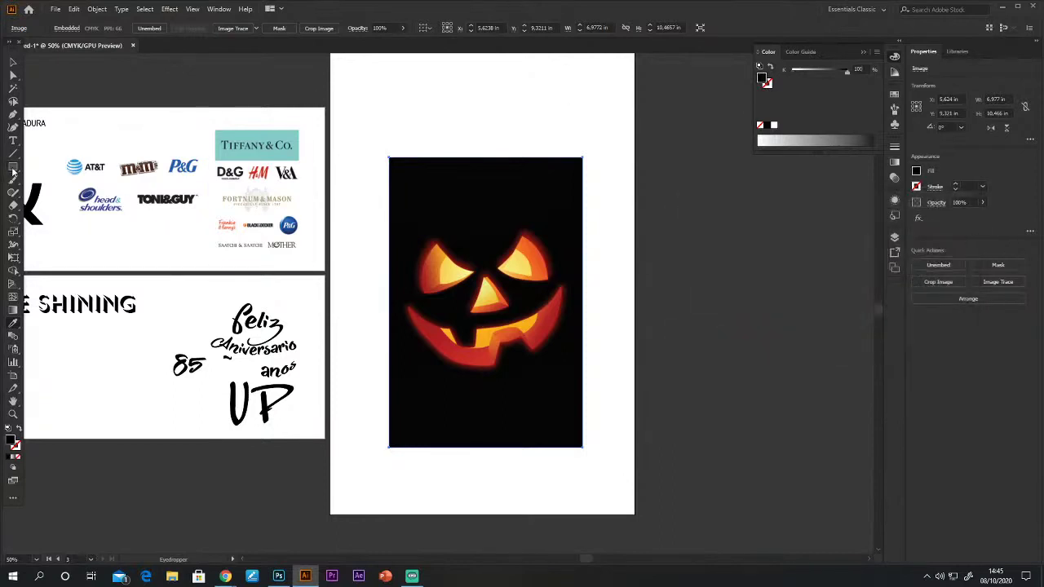
pyautogui.scroll(1, 333, 74)
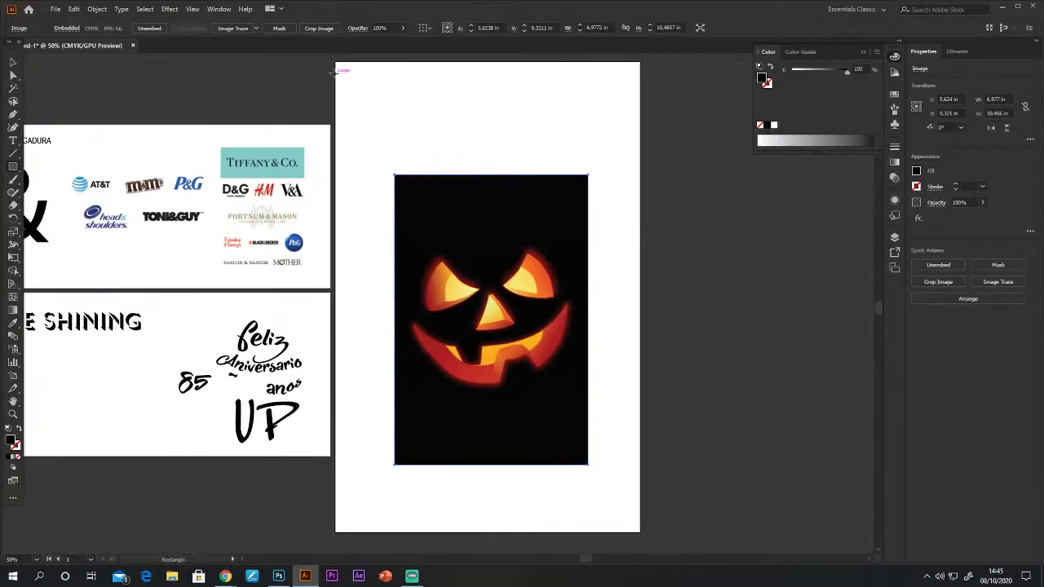
pyautogui.moveTo(335, 59); pyautogui.dragTo(640, 531)
pyautogui.press('v')
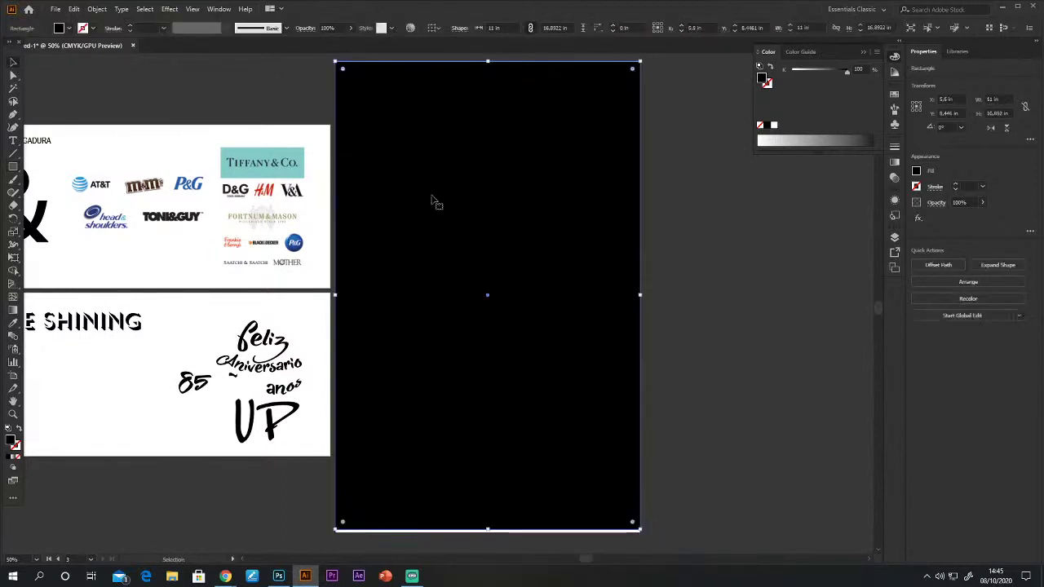
pyautogui.rightClick(461, 228)
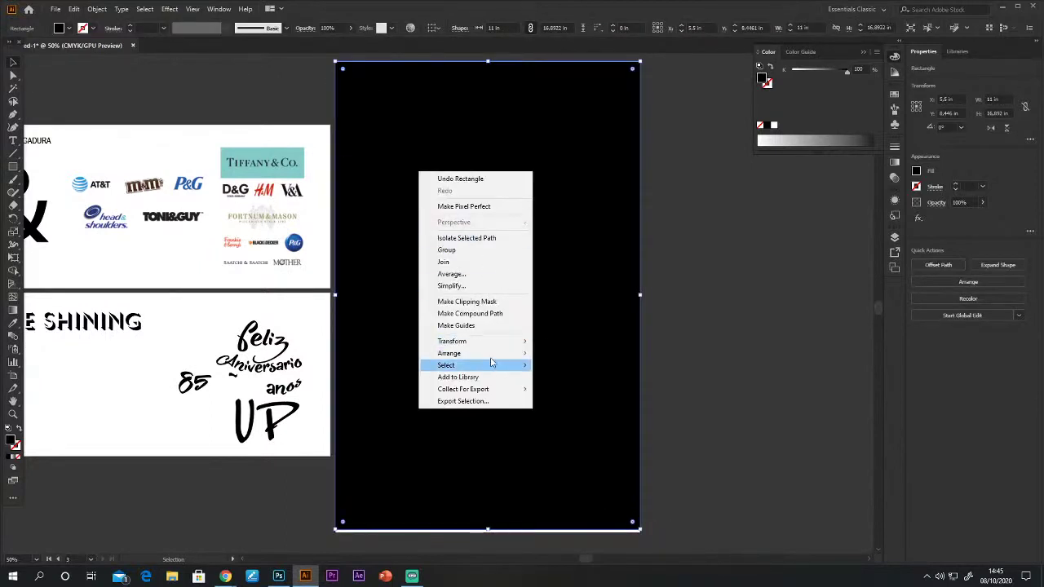
pyautogui.moveTo(491, 356)
pyautogui.click(571, 390)
pyautogui.click(559, 362)
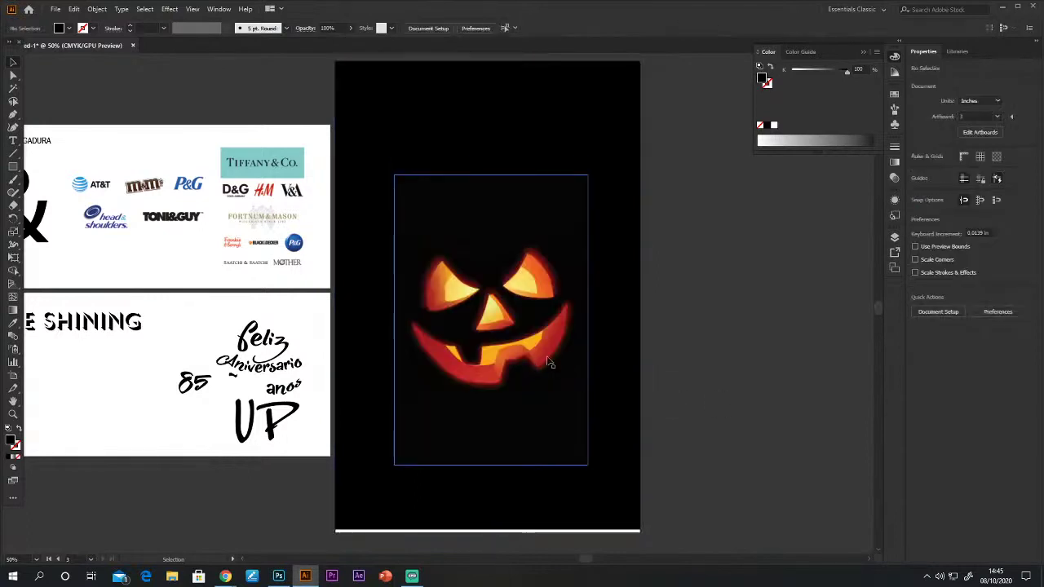
# Lower the pumpkin image on the poster and stretch the black rectangle to the artboard's bottom edge, 17 in tall.
pyautogui.moveTo(527, 366); pyautogui.dragTo(522, 392)
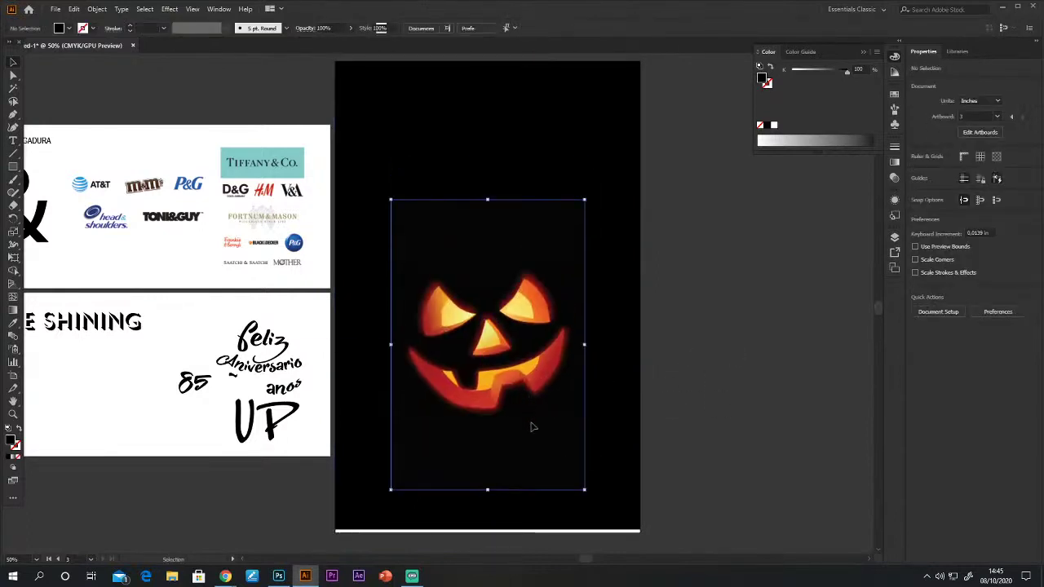
pyautogui.scroll(-3, 525, 321)
pyautogui.moveTo(539, 306); pyautogui.dragTo(536, 334)
pyautogui.click(511, 422)
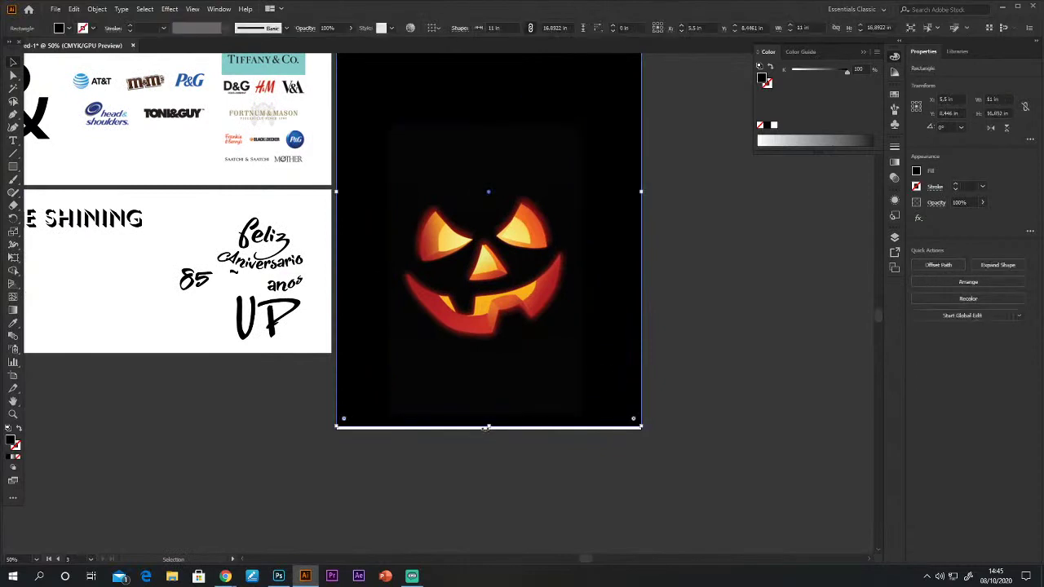
pyautogui.moveTo(490, 427); pyautogui.dragTo(492, 431)
# Move the pumpkin image off the poster onto the empty canvas beside the artboard.
pyautogui.moveTo(486, 287); pyautogui.dragTo(742, 318)
pyautogui.hscroll(5, 507, 334)
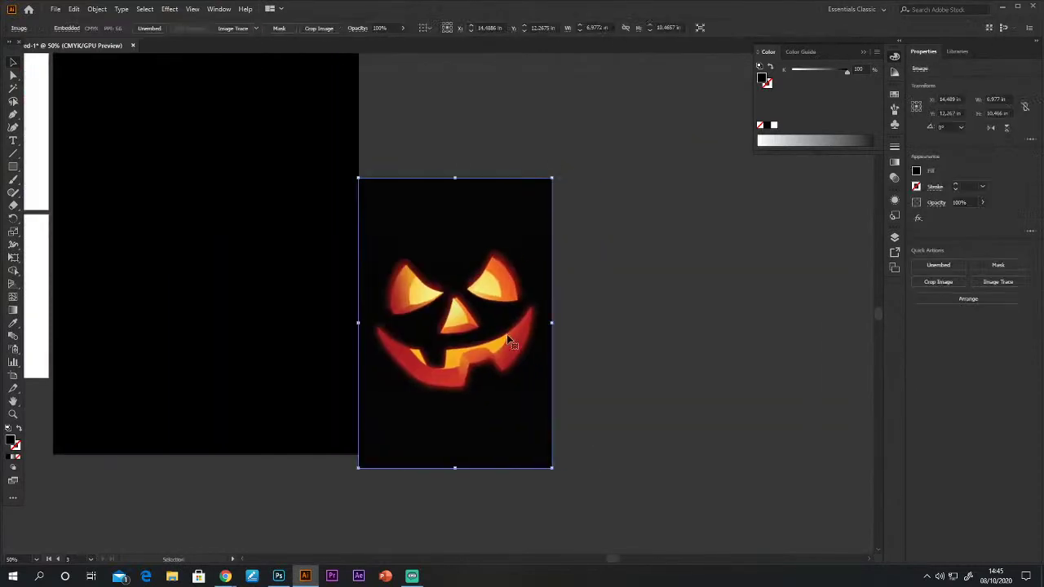
pyautogui.moveTo(507, 334); pyautogui.dragTo(608, 334)
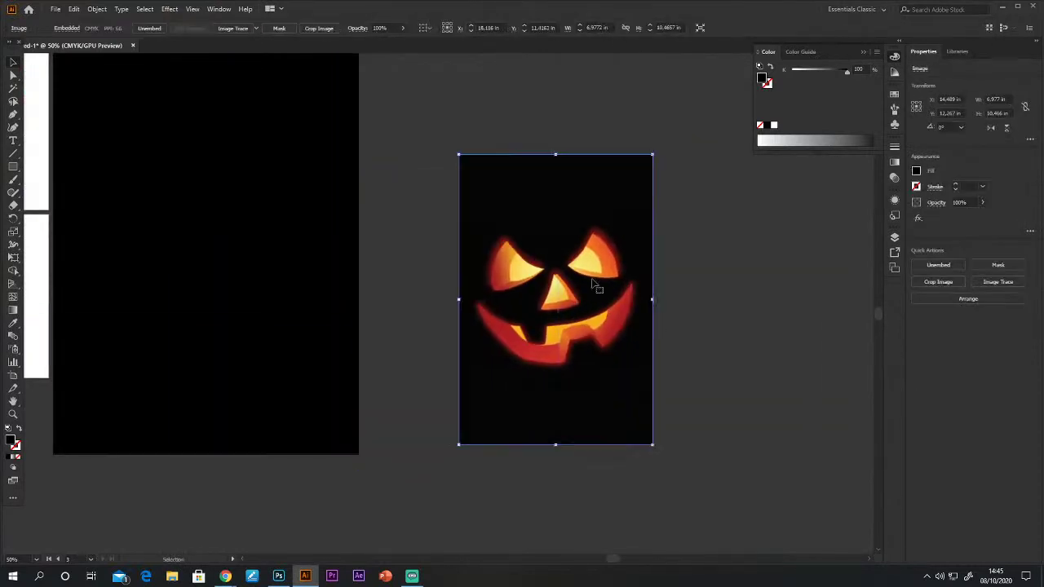
# Try the 6 Colors, 16 Colors and Default Image Trace presets on the pumpkin image, undoing each one.
pyautogui.click(256, 28)
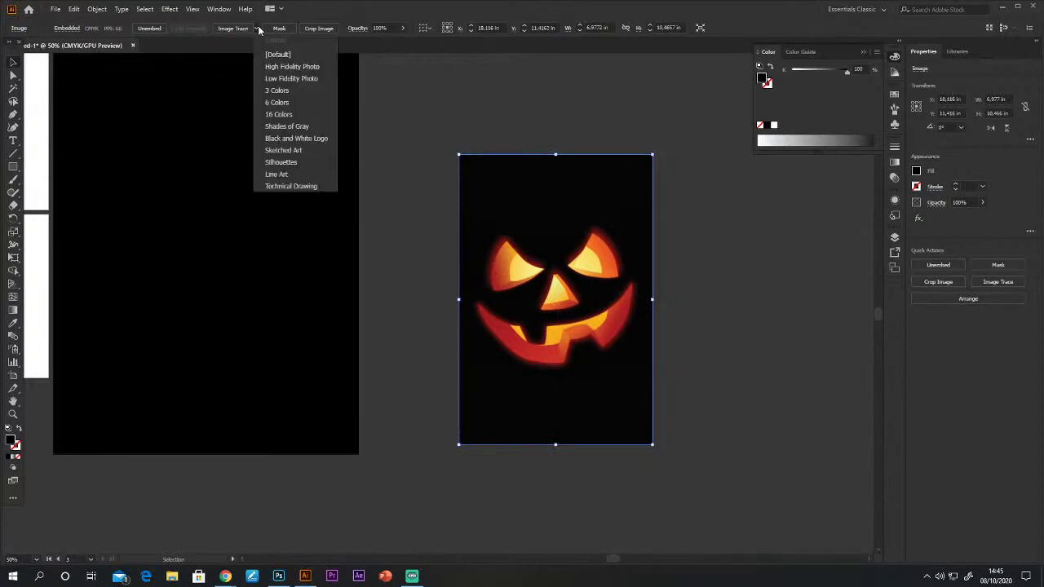
pyautogui.click(300, 102)
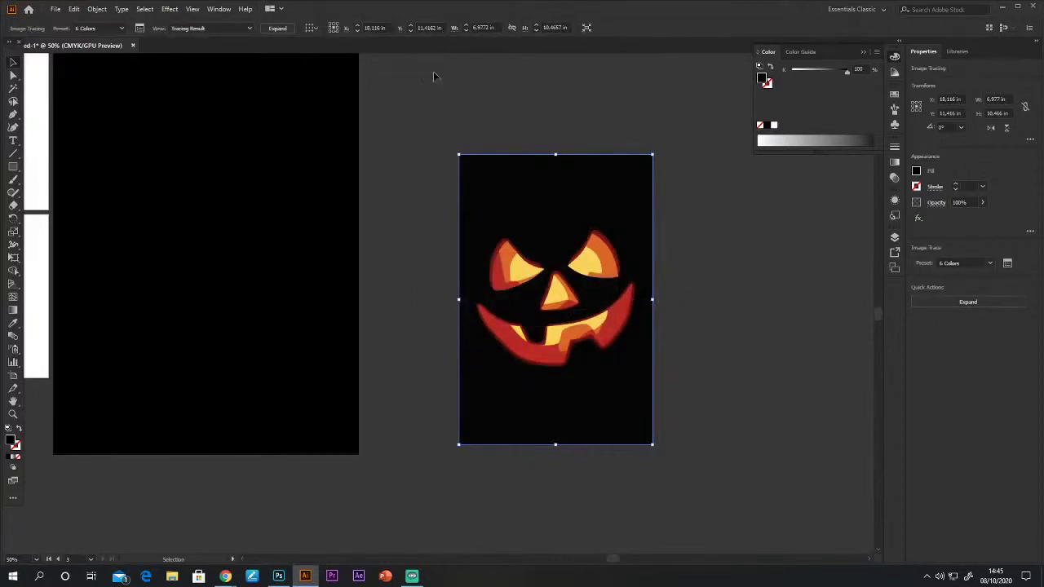
pyautogui.hotkey('ctrl', 'z')
pyautogui.click(256, 29)
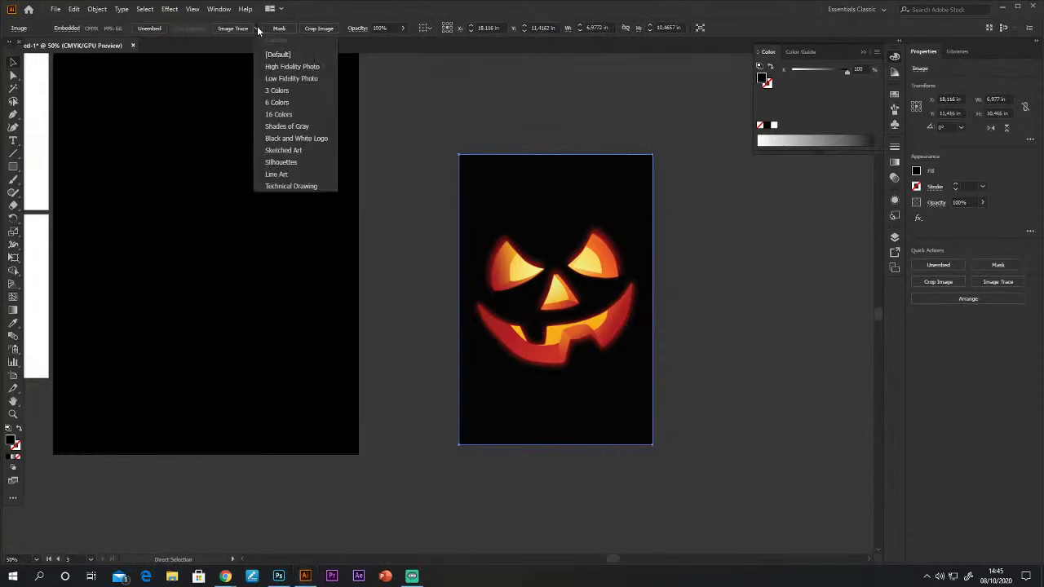
pyautogui.click(279, 115)
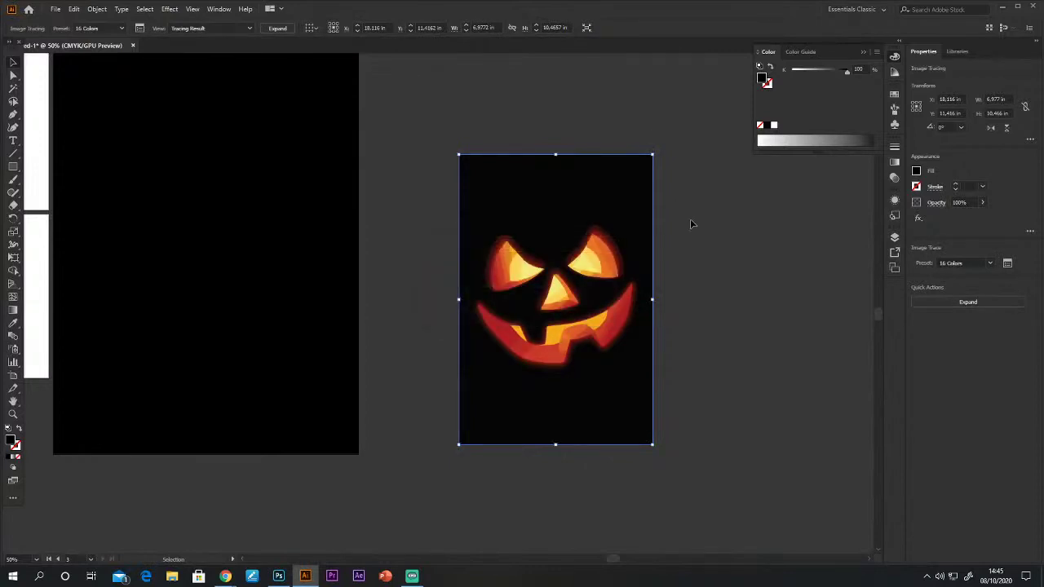
pyautogui.hotkey('ctrl', 'z')
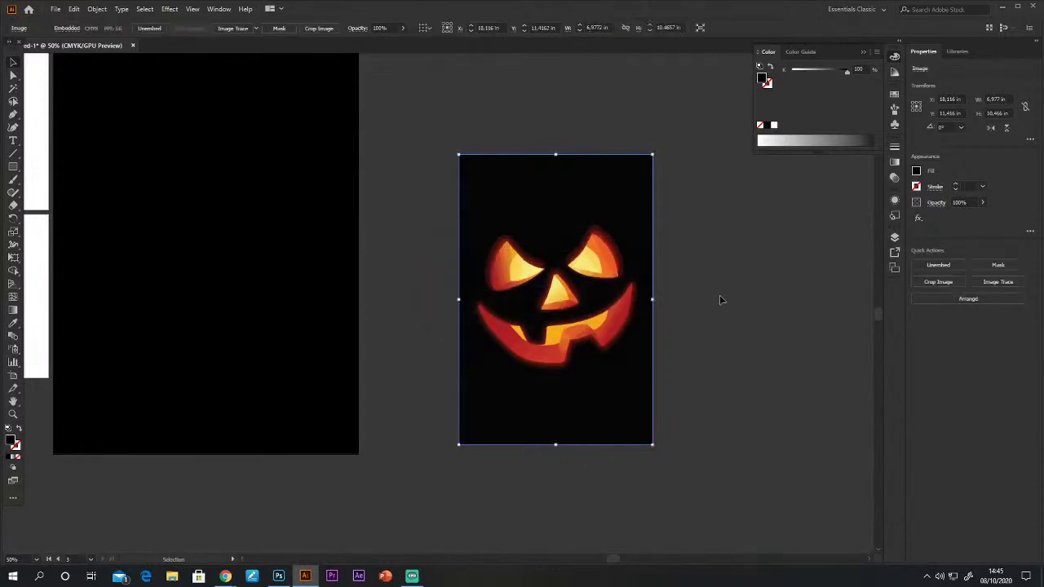
pyautogui.click(998, 283)
pyautogui.click(946, 311)
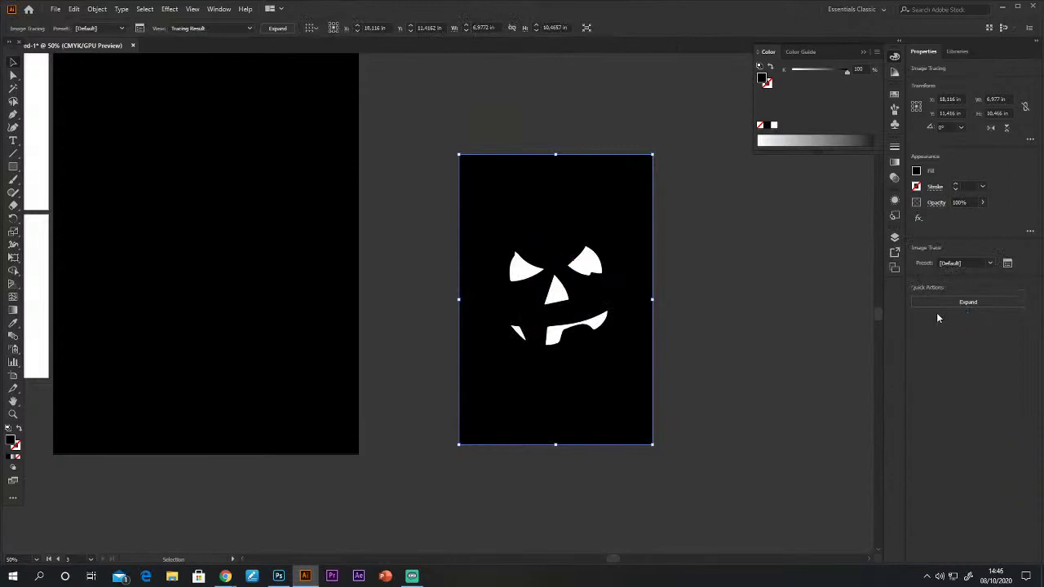
pyautogui.hotkey('ctrl', 'z')
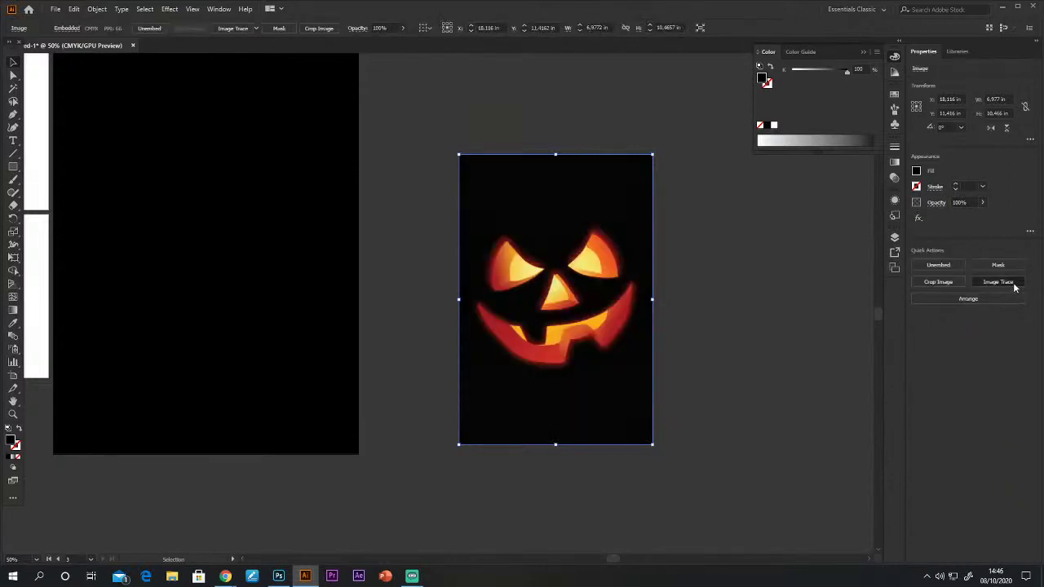
# Trace the pumpkin image with the High Fidelity Photo preset and place it back on the black poster.
pyautogui.click(1015, 286)
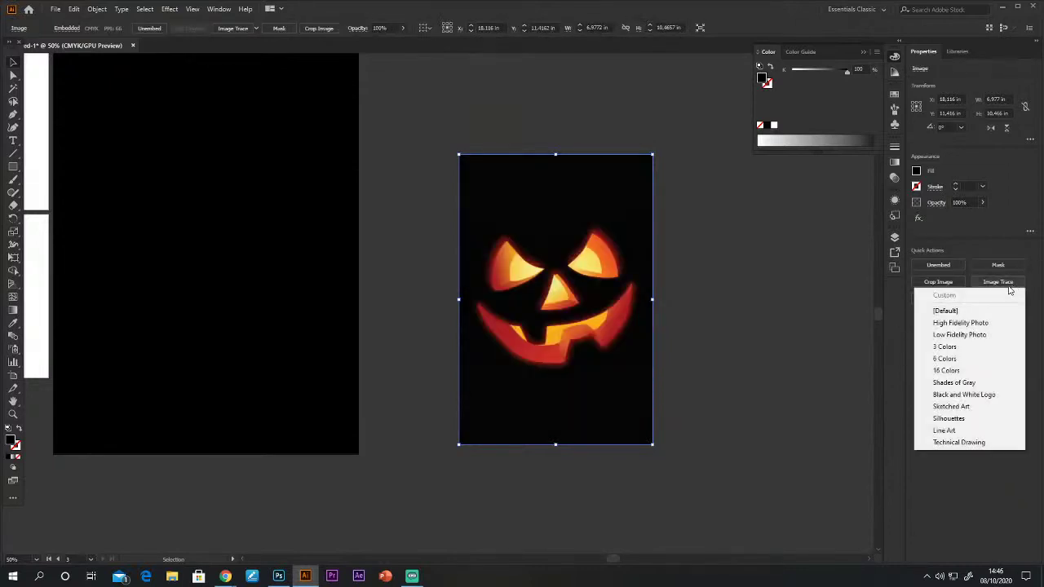
pyautogui.click(963, 323)
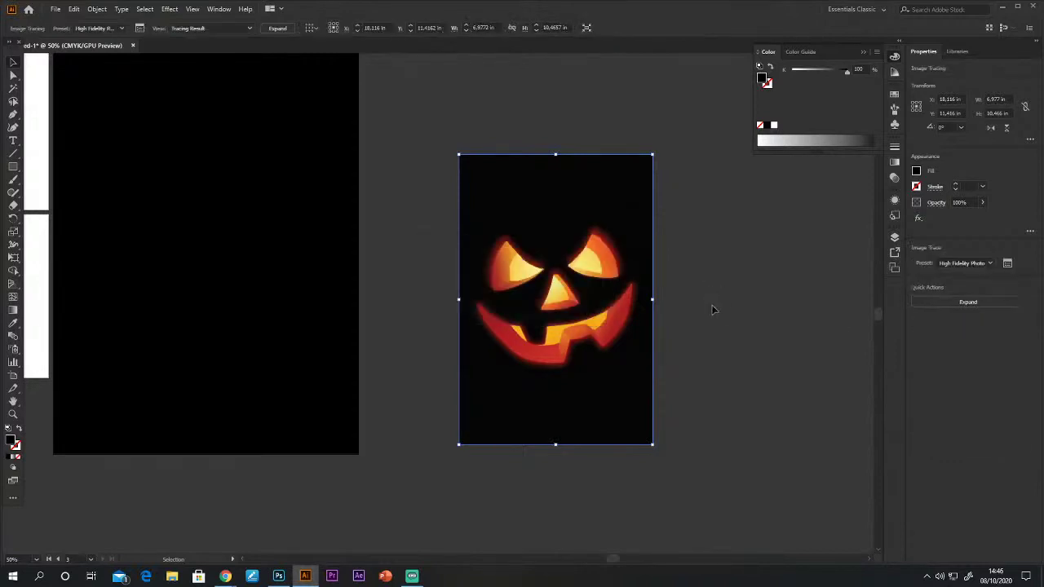
pyautogui.moveTo(513, 265)
pyautogui.mouseDown()
pyautogui.moveTo(294, 217)
pyautogui.moveTo(217, 189)
pyautogui.moveTo(220, 216)
pyautogui.moveTo(260, 261)
pyautogui.mouseUp()
# Match the background rectangle's fill to the dark area of the traced pumpkin image with the Eyedropper.
pyautogui.click(14, 325)
pyautogui.click(189, 196)
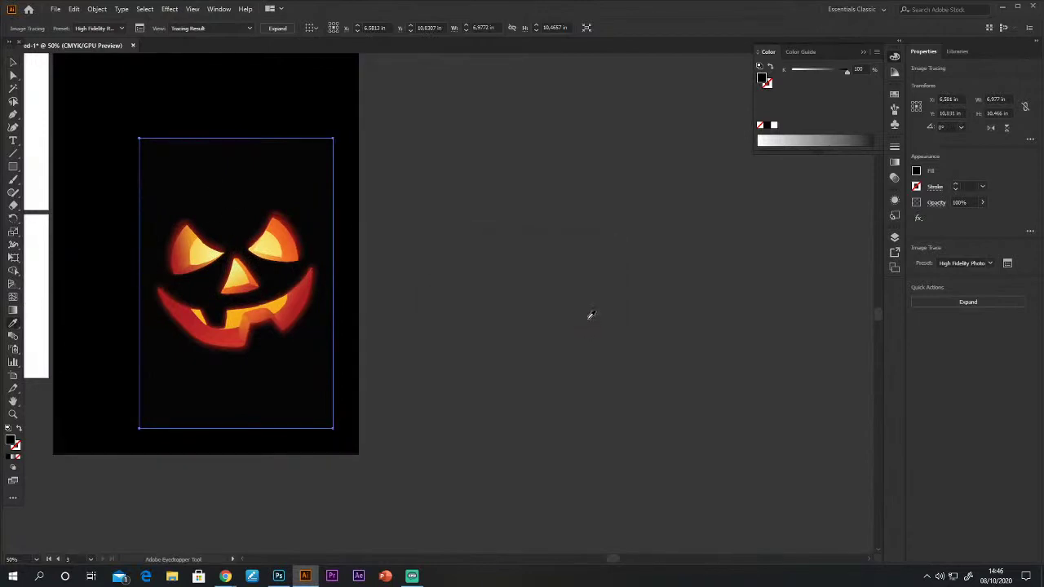
pyautogui.click(209, 192)
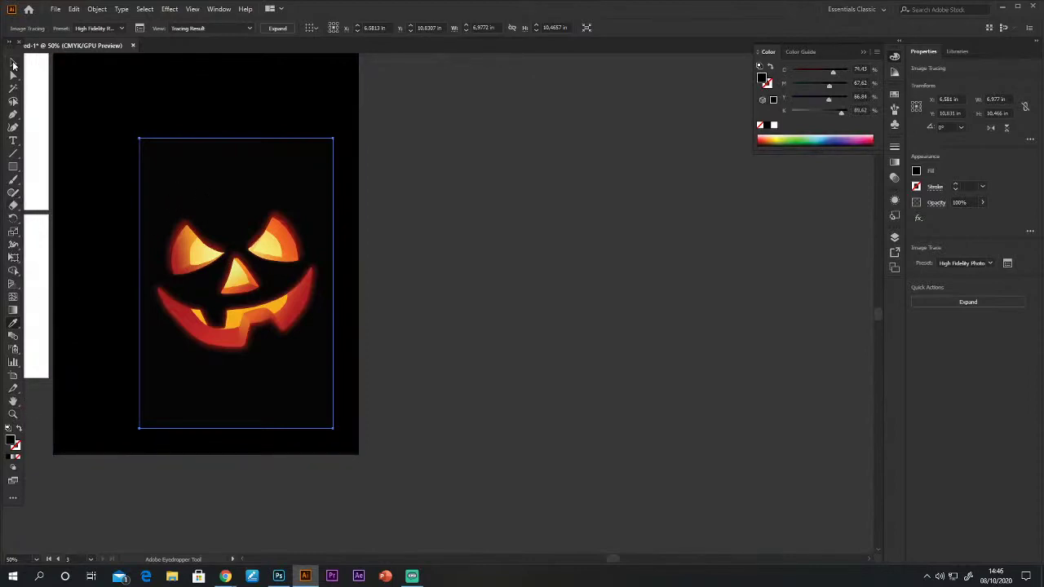
pyautogui.click(12, 63)
pyautogui.moveTo(115, 184); pyautogui.dragTo(226, 217)
pyautogui.click(215, 217)
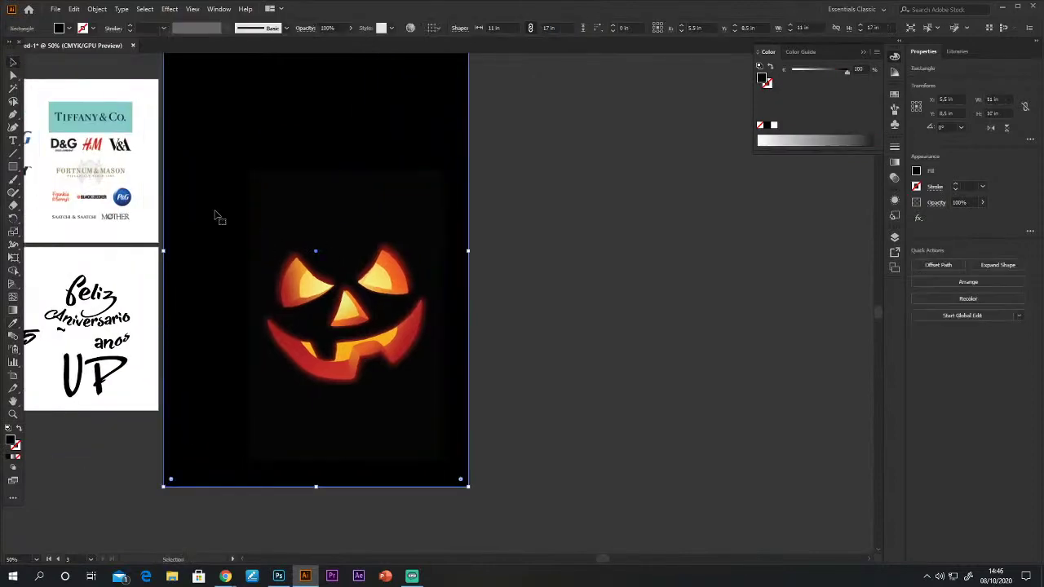
pyautogui.click(12, 324)
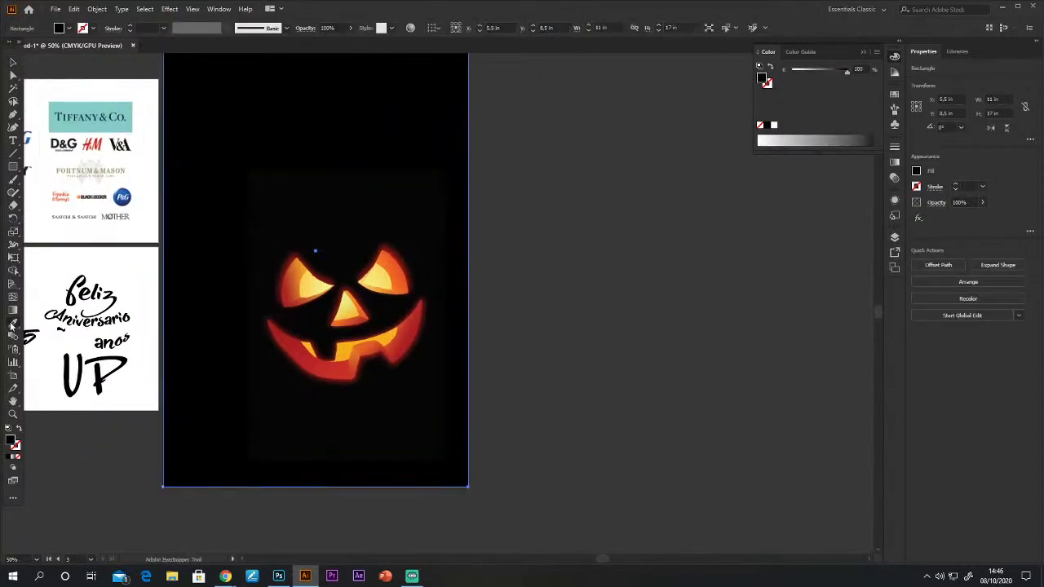
pyautogui.click(318, 210)
pyautogui.click(15, 62)
pyautogui.click(587, 195)
# Reposition the traced pumpkin horizontally centred and slightly below the middle of the poster.
pyautogui.moveTo(419, 270); pyautogui.dragTo(475, 313)
pyautogui.click(447, 408)
pyautogui.moveTo(447, 408)
pyautogui.mouseDown()
pyautogui.moveTo(417, 377)
pyautogui.moveTo(419, 360)
pyautogui.mouseUp()
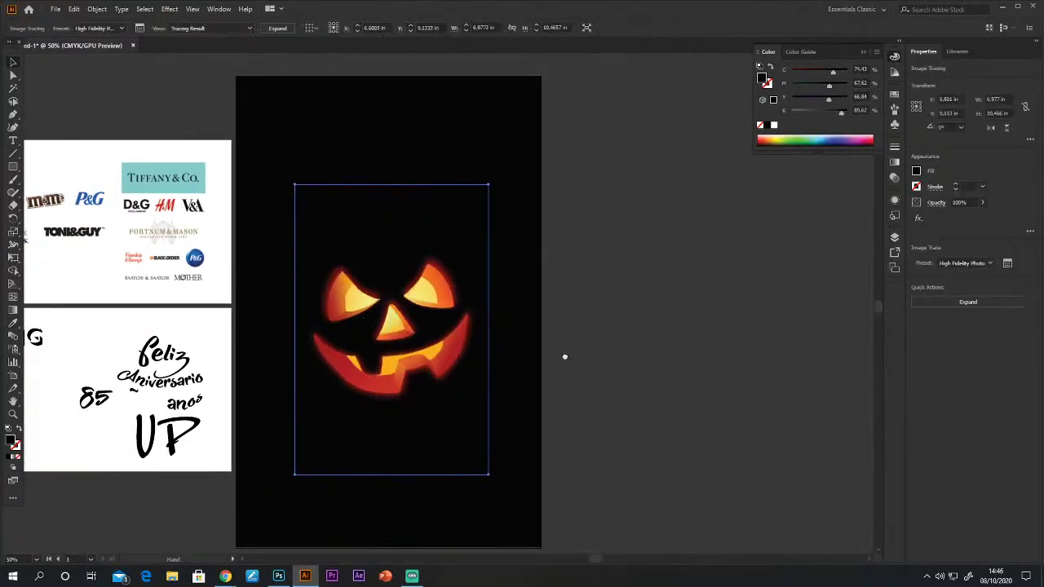
pyautogui.moveTo(571, 358); pyautogui.dragTo(563, 338)
pyautogui.moveTo(377, 300); pyautogui.dragTo(379, 297)
pyautogui.click(626, 268)
pyautogui.moveTo(489, 269); pyautogui.dragTo(497, 274)
pyautogui.moveTo(380, 288); pyautogui.dragTo(374, 327)
pyautogui.click(614, 306)
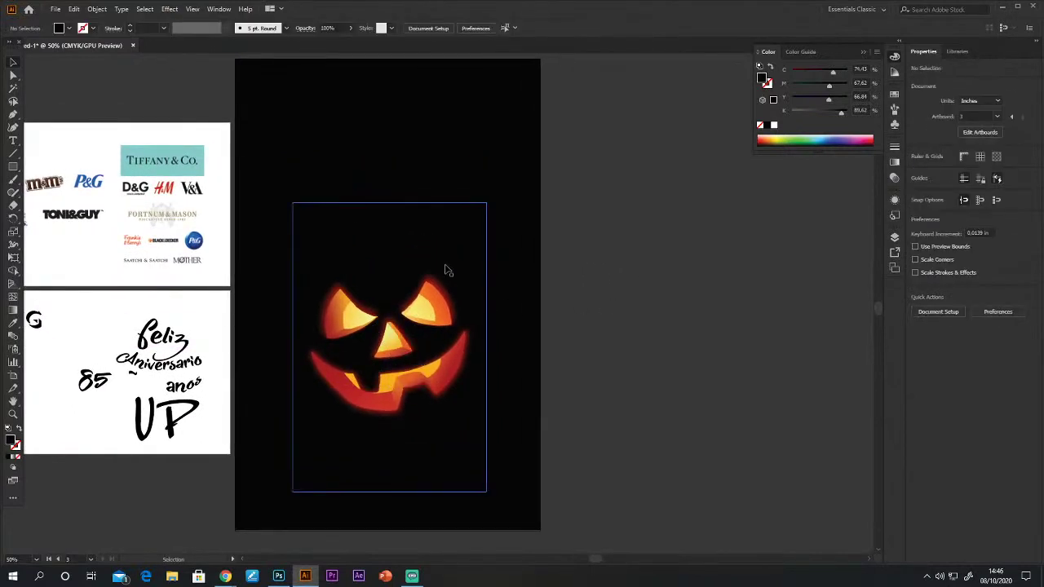
# Add the text "310 de octubre" on the canvas beside the poster and enlarge it to about 41.77 pt.
pyautogui.scroll(-2, 447, 270)
pyautogui.hscroll(-1, 447, 270)
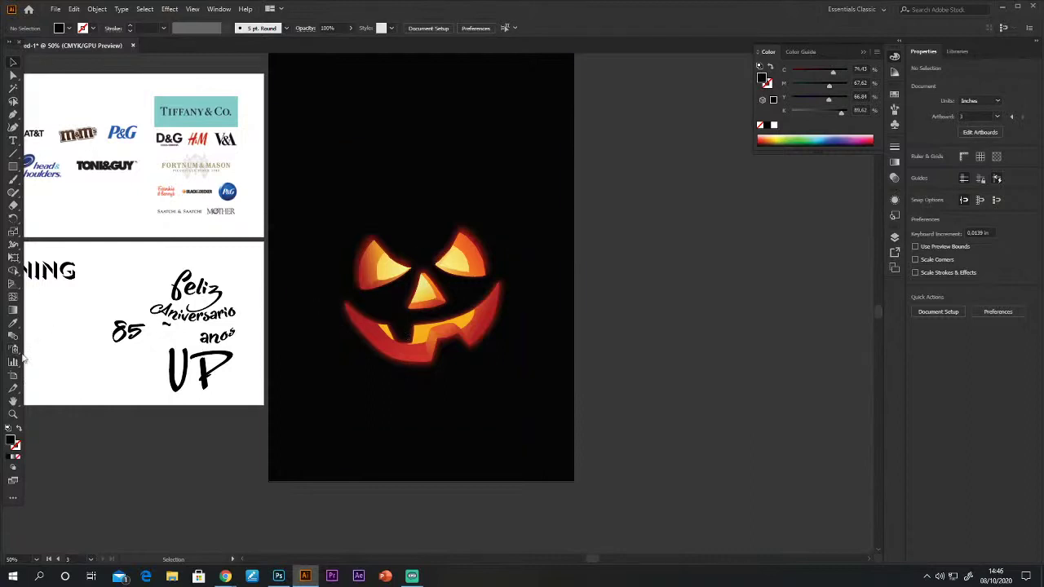
pyautogui.moveTo(236, 260); pyautogui.dragTo(157, 303)
pyautogui.click(13, 140)
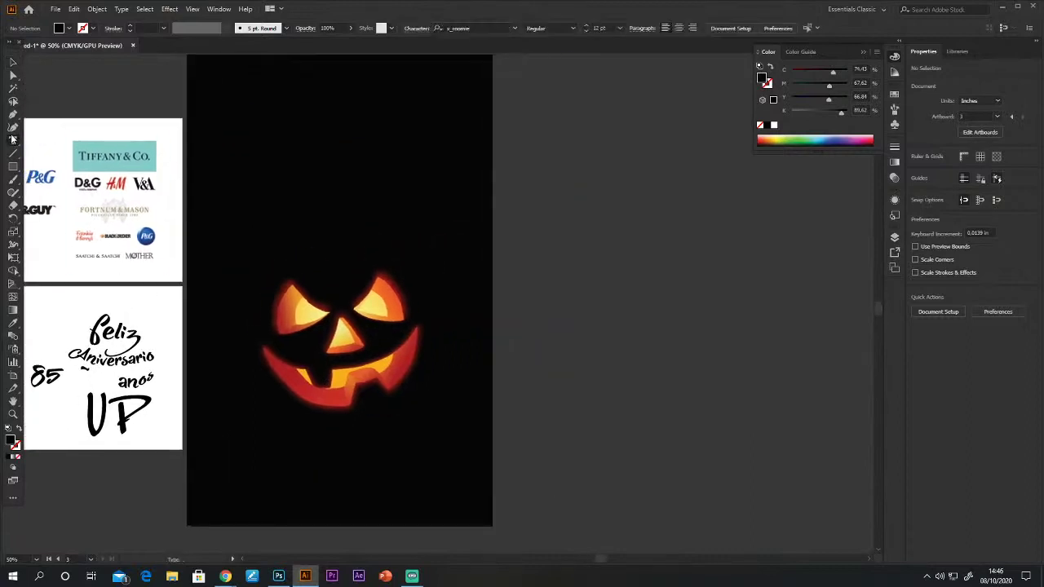
pyautogui.click(553, 193)
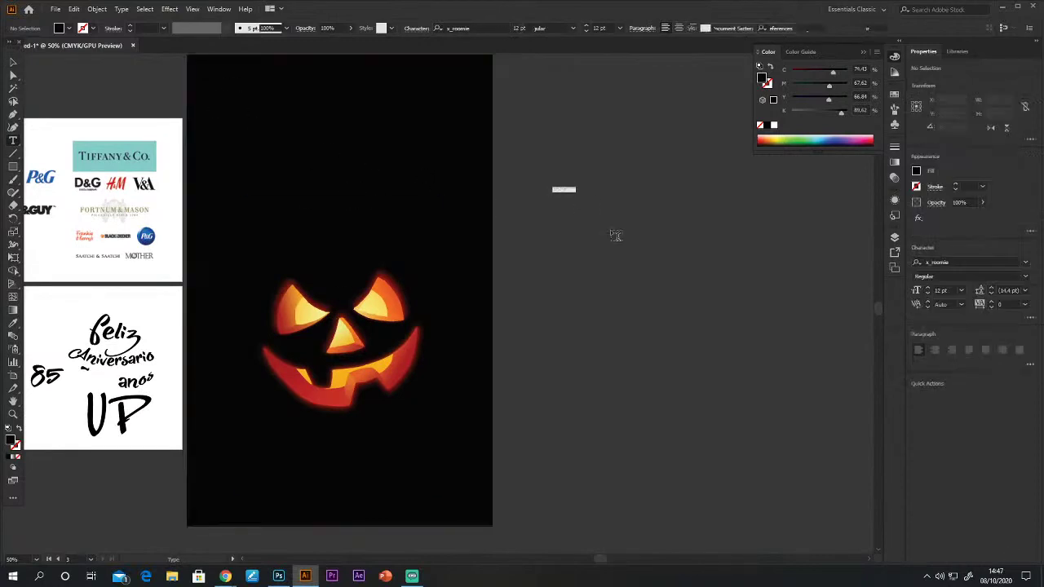
pyautogui.press('BackSpace')
pyautogui.write('Halloween')
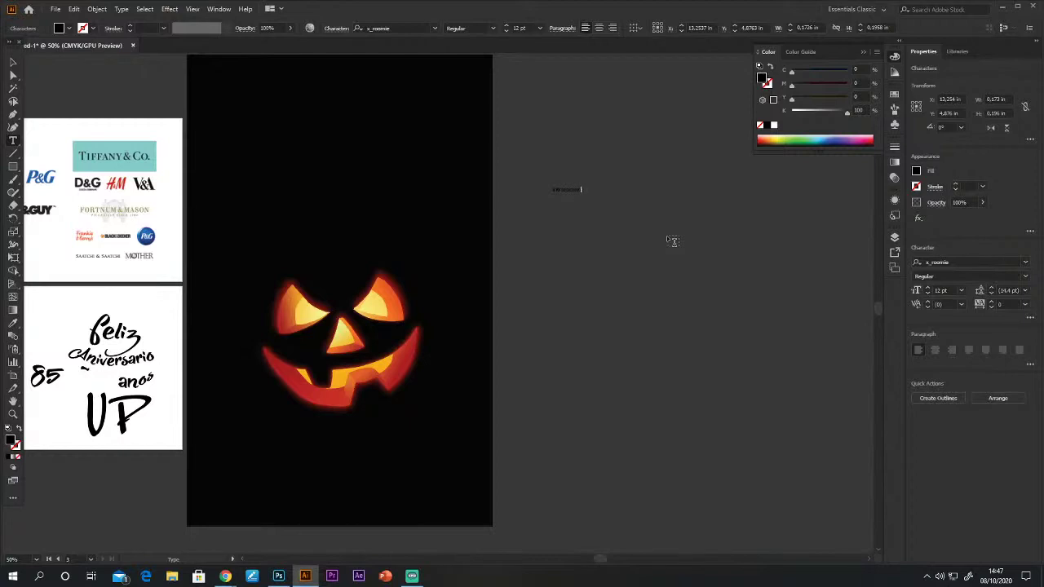
pyautogui.click(12, 62)
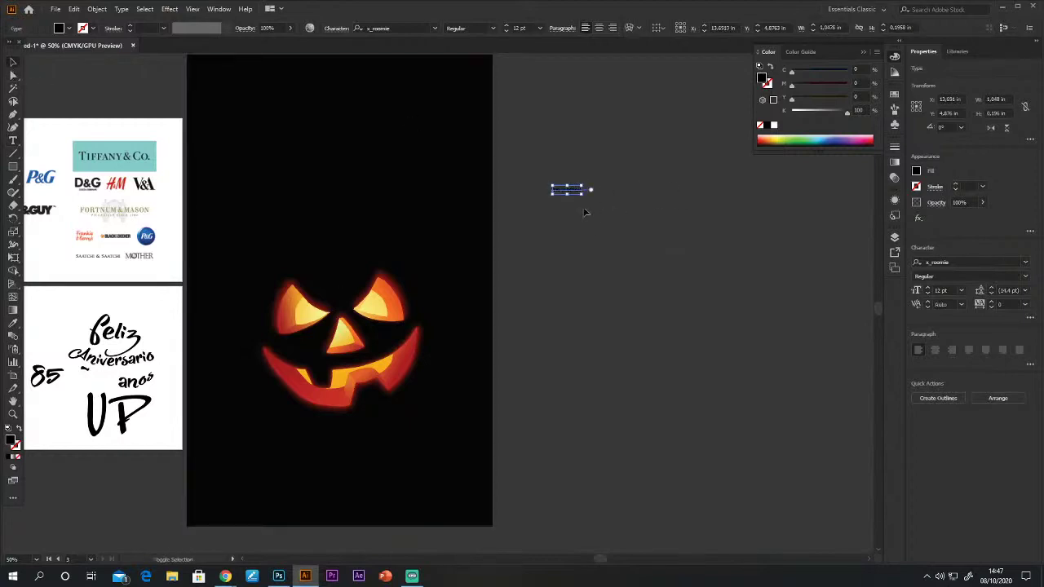
pyautogui.moveTo(583, 194); pyautogui.dragTo(661, 214)
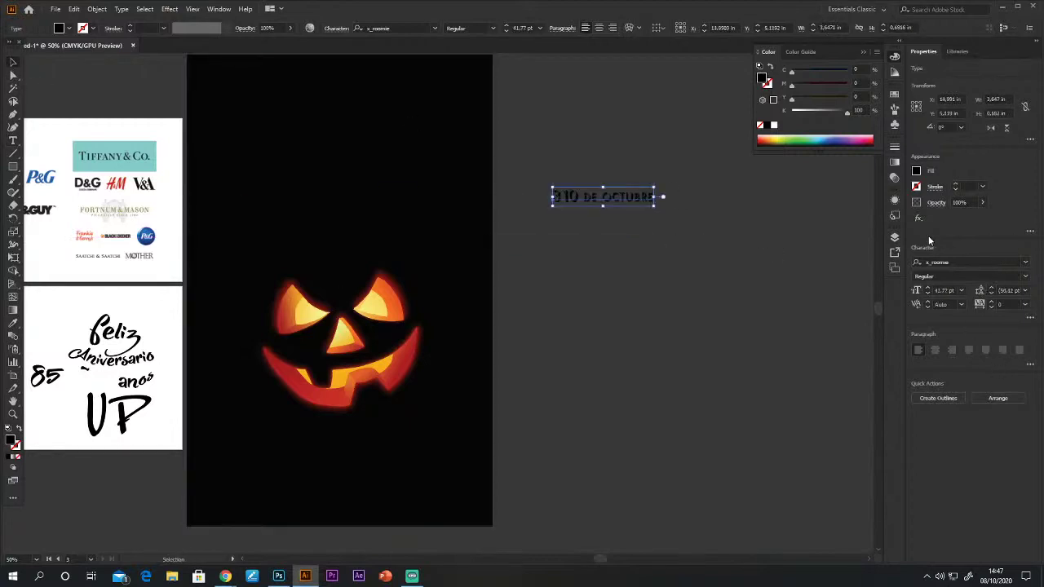
# Give the date text the default white fill and black 1 pt stroke, and move it to the poster's upper left area.
pyautogui.click(8, 429)
pyautogui.click(16, 446)
pyautogui.click(595, 231)
pyautogui.moveTo(596, 196); pyautogui.dragTo(245, 105)
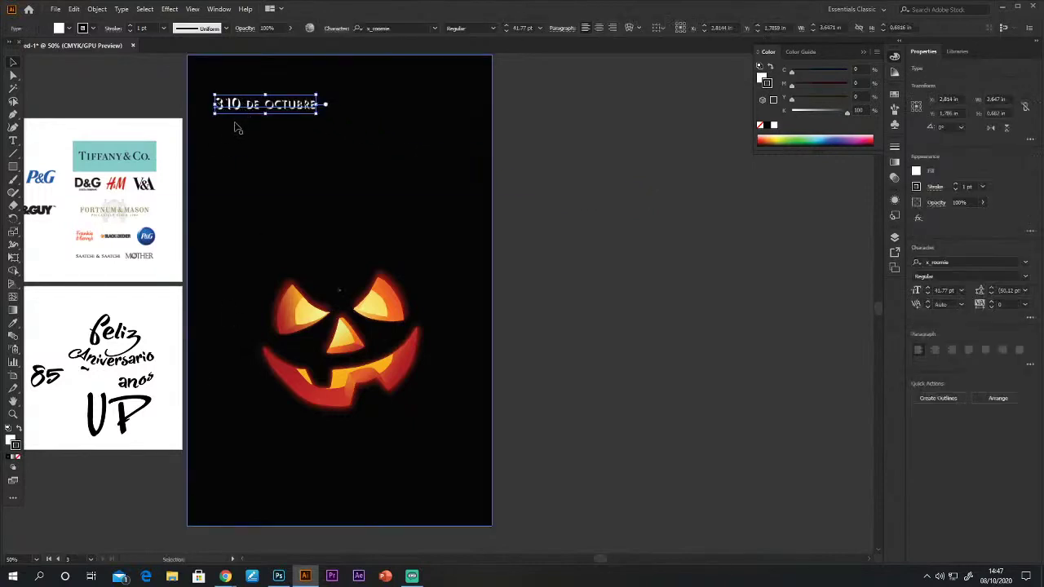
# Set the date text's font to Odessa LET Plain:1.0 and correct its wording to "31 de octubre".
pyautogui.click(395, 24)
pyautogui.write('0')
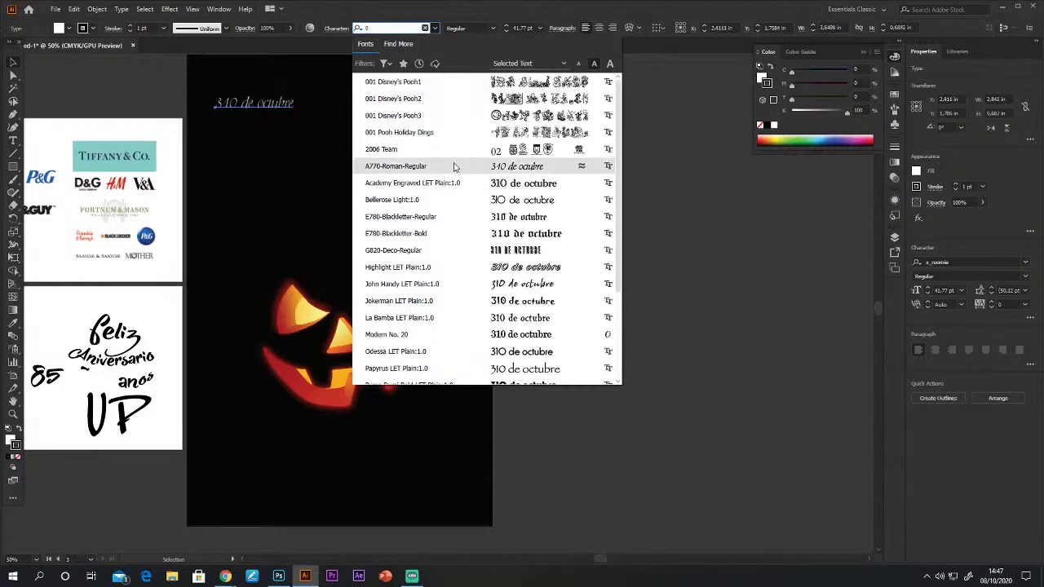
pyautogui.click(461, 357)
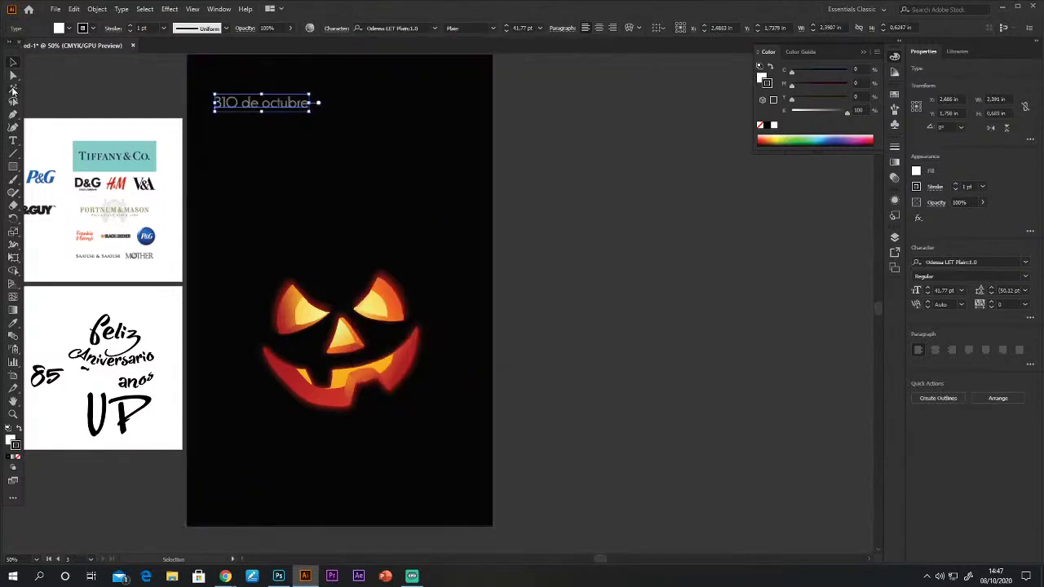
pyautogui.click(13, 140)
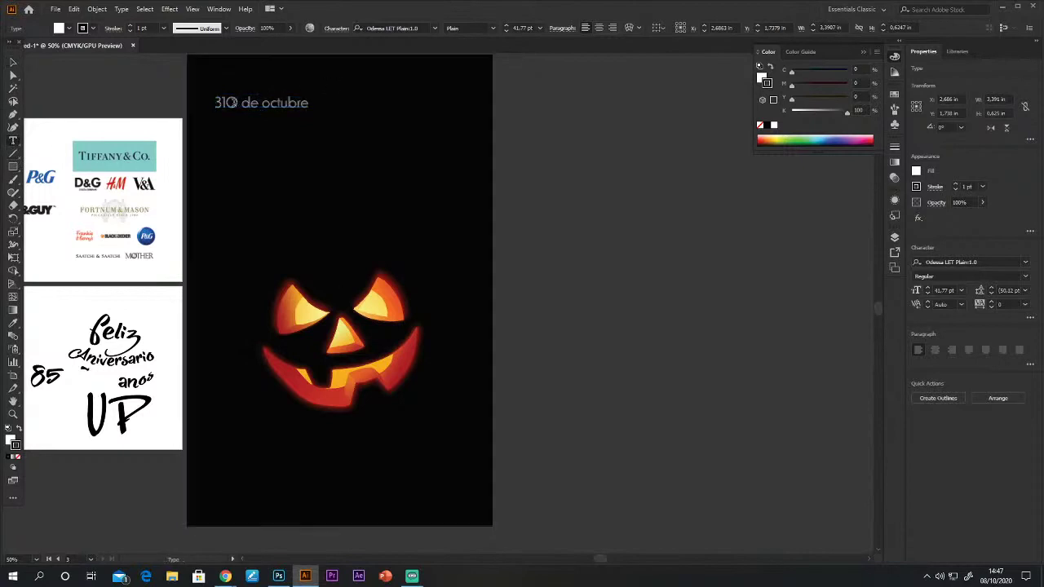
pyautogui.click(11, 63)
pyautogui.click(52, 62)
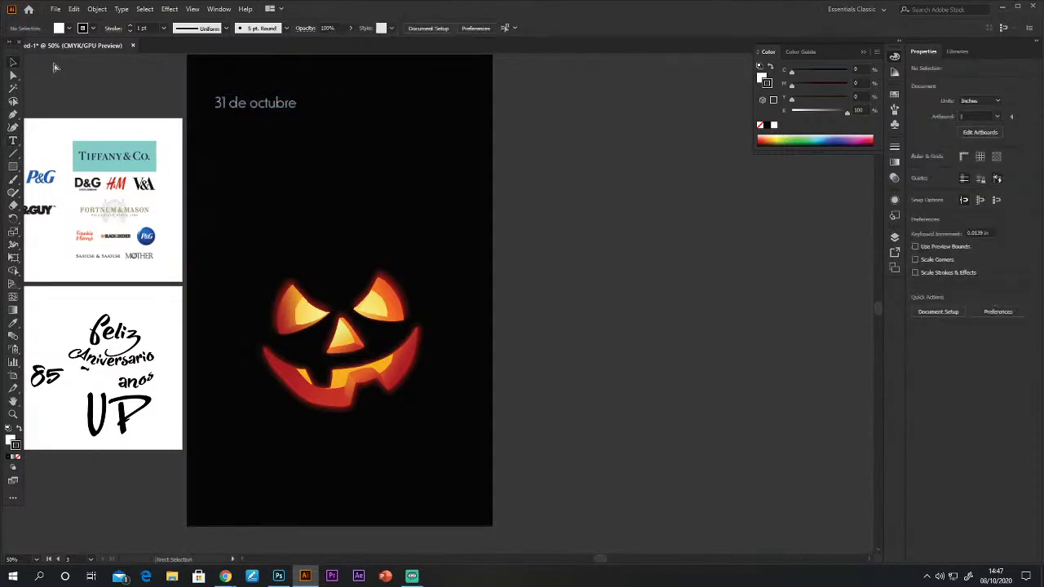
# Duplicate the date text directly below the original and replace the copy's wording with "9:00 pm".
pyautogui.hotkey('ctrl', '=')
pyautogui.moveTo(389, 413); pyautogui.dragTo(542, 522)
pyautogui.moveTo(392, 172); pyautogui.dragTo(397, 233)
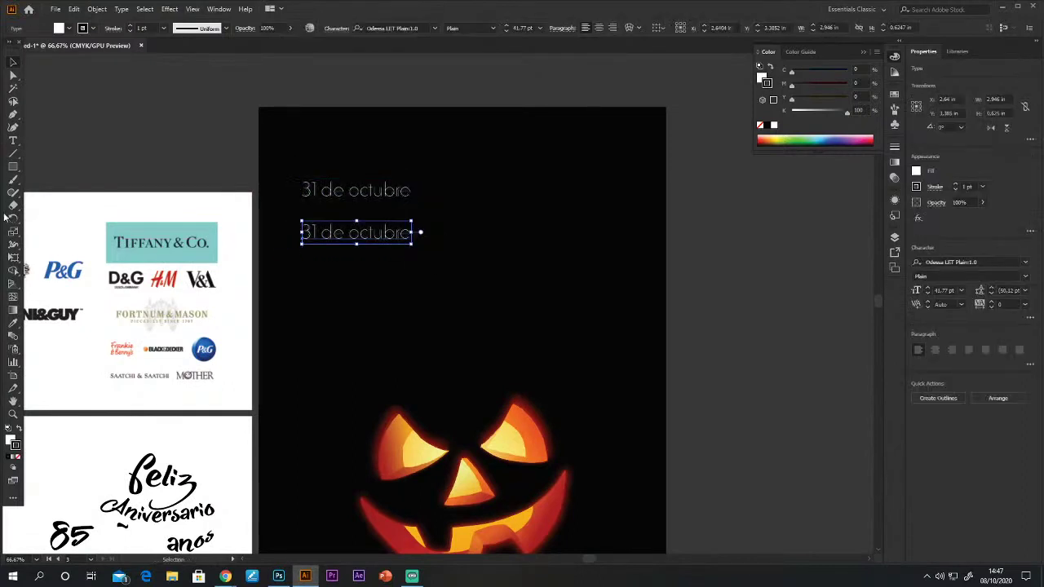
pyautogui.click(15, 140)
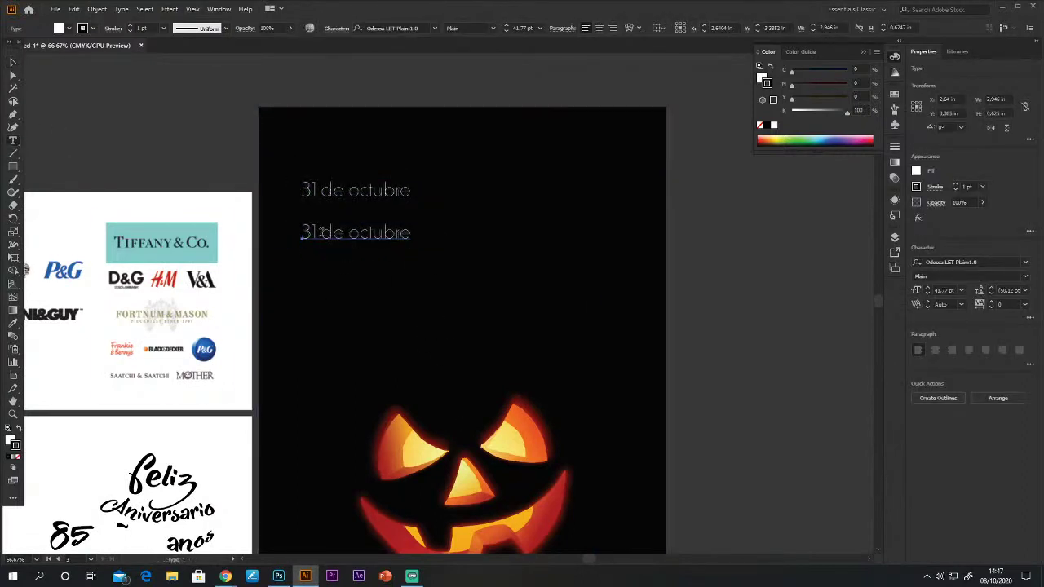
pyautogui.moveTo(303, 233); pyautogui.dragTo(455, 239)
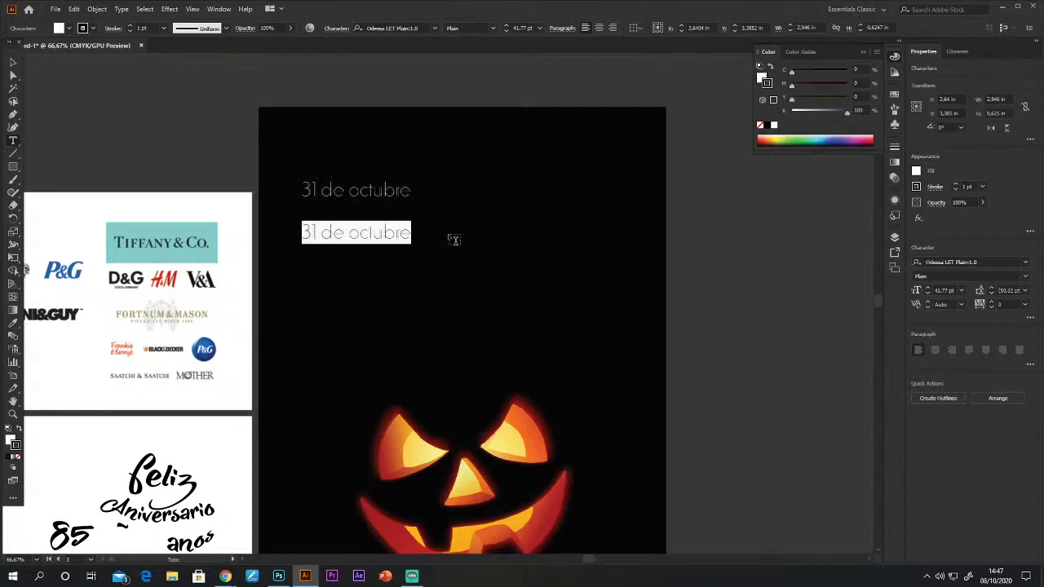
pyautogui.write('9:00 pm')
pyautogui.click(13, 62)
# Stack the "31 de octubre" and "9:00 pm" lines closely together just above the pumpkin's left eye.
pyautogui.click(379, 200)
pyautogui.moveTo(378, 201); pyautogui.dragTo(377, 329)
pyautogui.keyDown('shift'); pyautogui.click(367, 236); pyautogui.keyUp('shift')
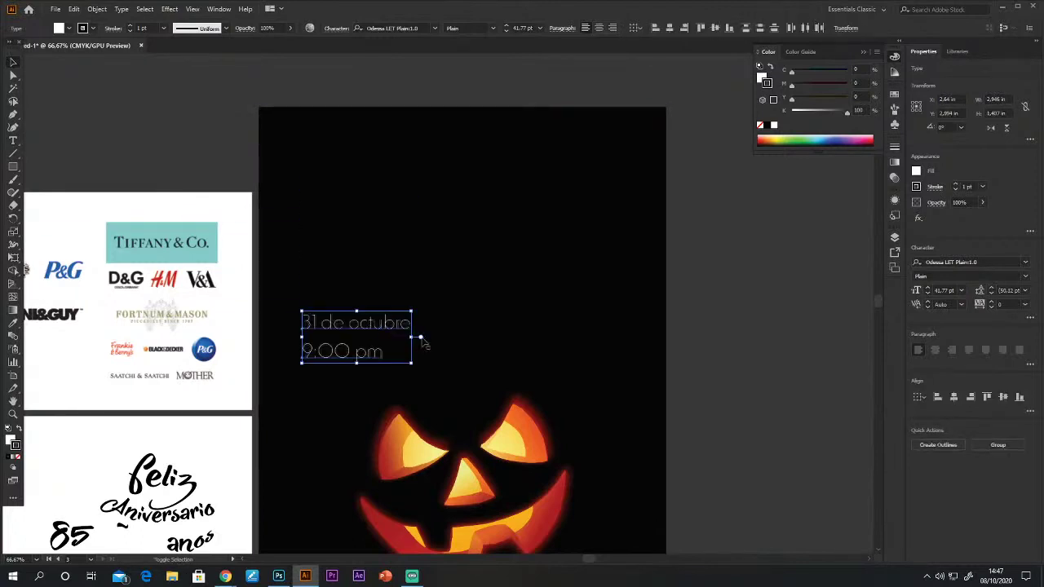
pyautogui.scroll(-5, 700, 311)
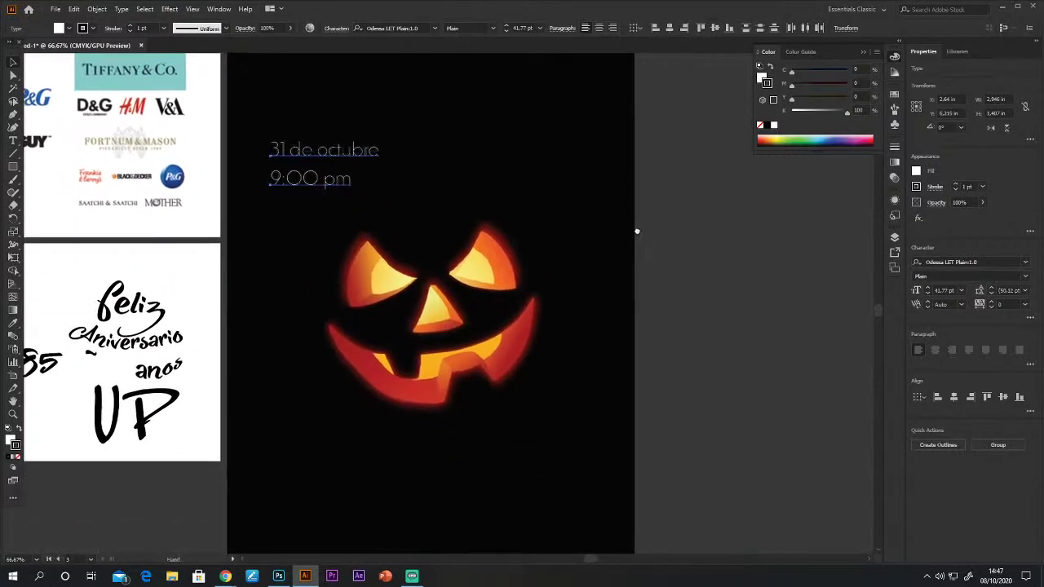
pyautogui.click(640, 273)
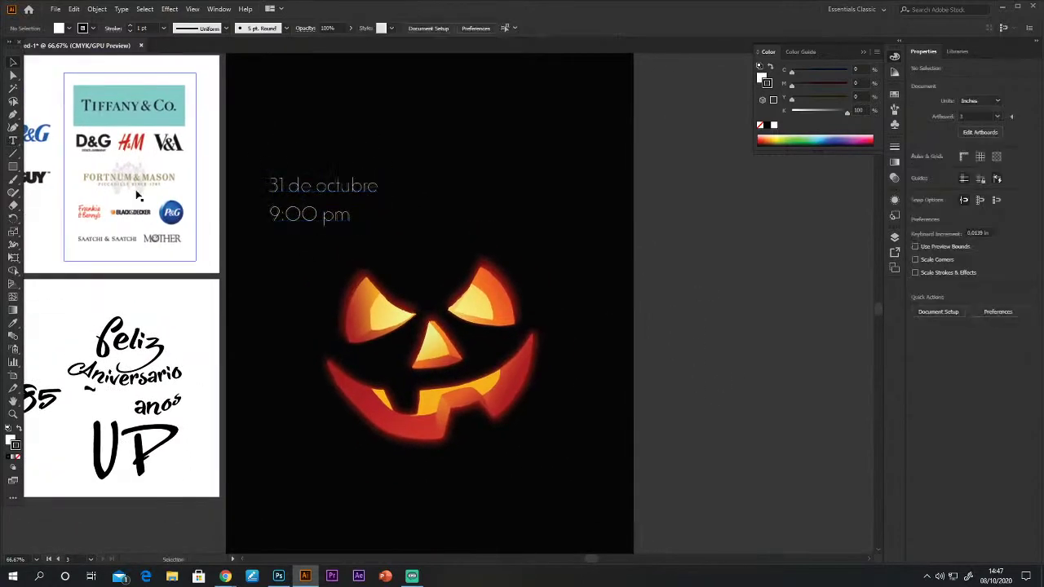
# Add the text "Fiesta de Arte" above the poster and enlarge it to about 78.17 pt.
pyautogui.scroll(5, 51, 157)
pyautogui.click(13, 140)
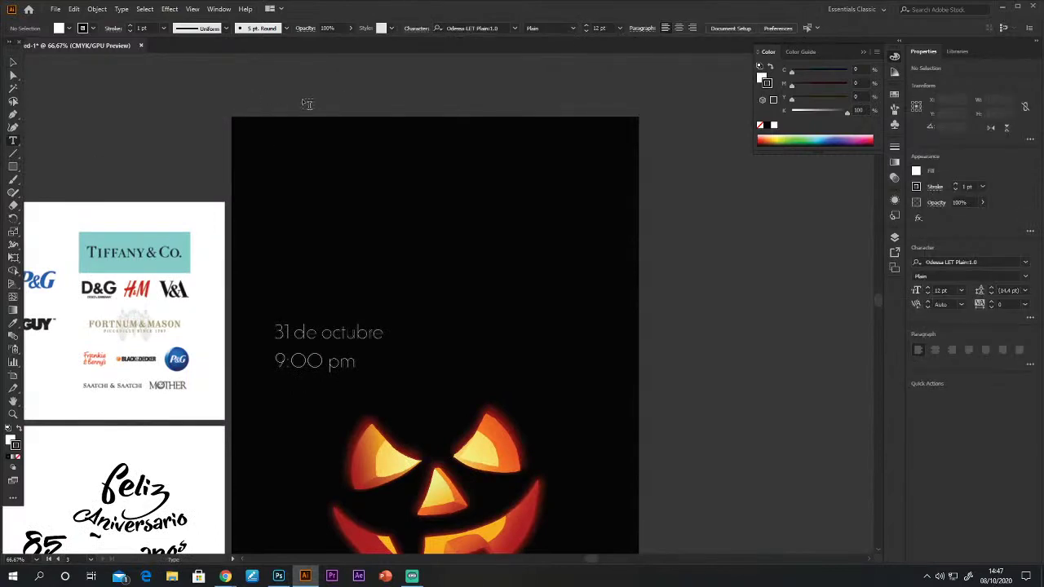
pyautogui.scroll(3, 361, 163)
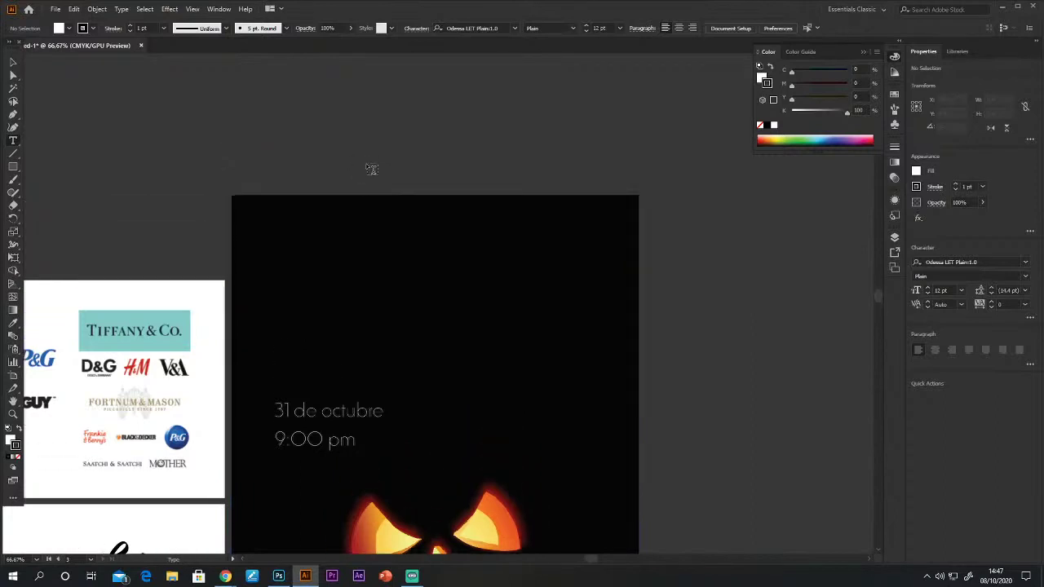
pyautogui.click(317, 153)
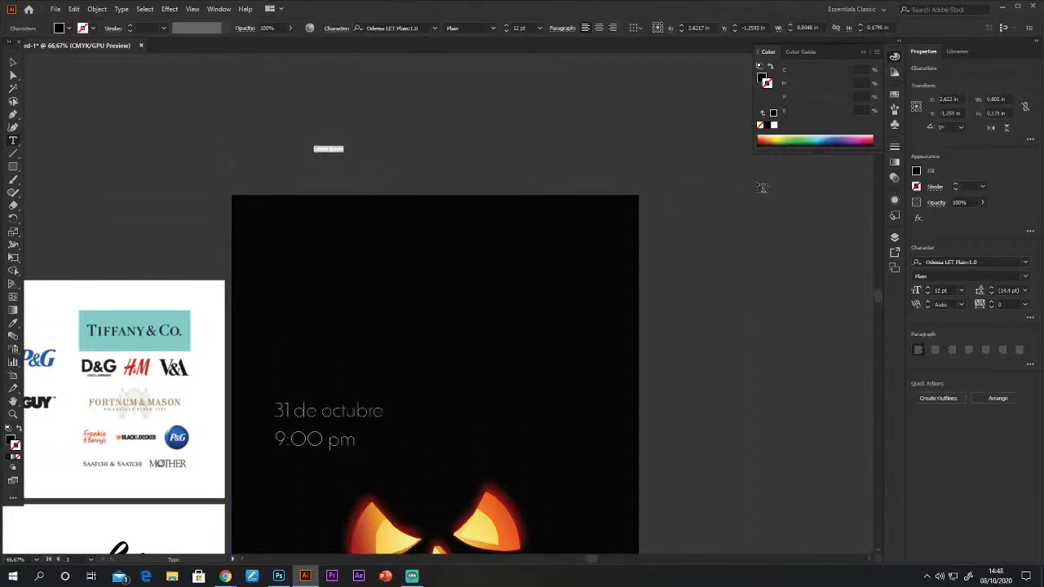
pyautogui.press('BackSpace')
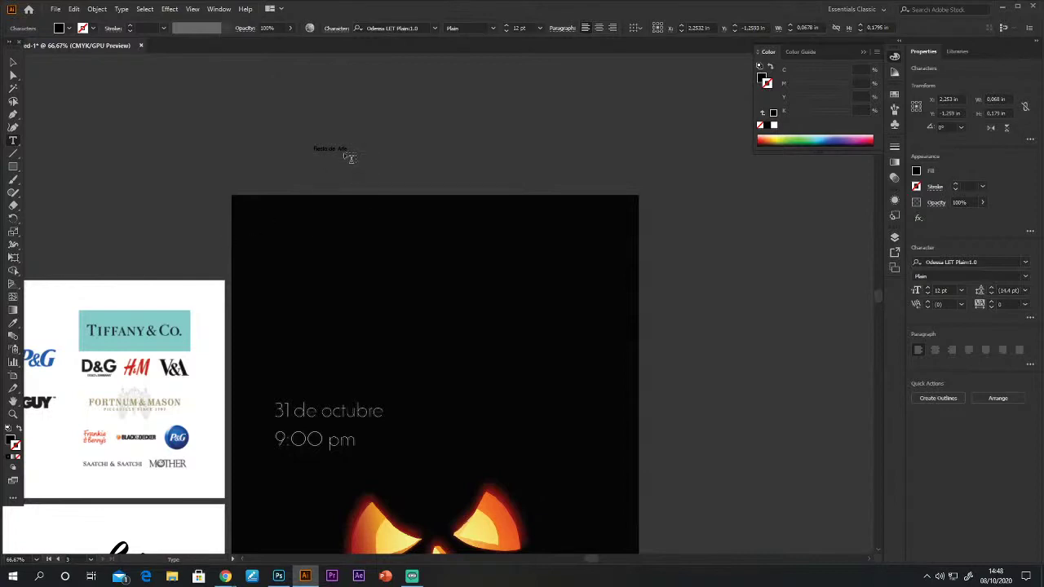
pyautogui.click(13, 62)
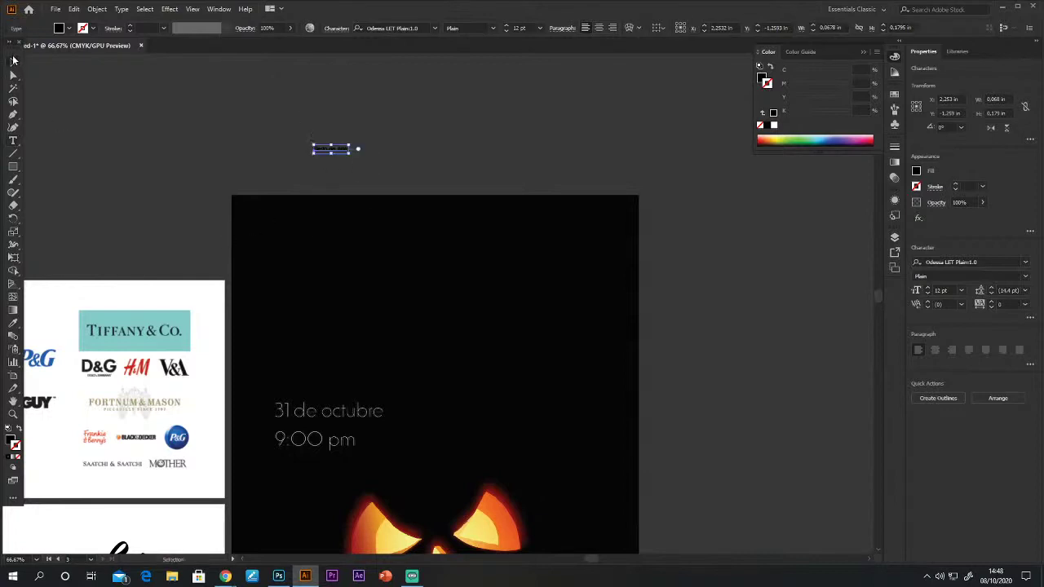
pyautogui.moveTo(361, 152); pyautogui.dragTo(537, 265)
pyautogui.moveTo(453, 171); pyautogui.dragTo(450, 133)
pyautogui.click(162, 107)
# Replace "Arte" in the text above the poster with "Halloween" on a second line.
pyautogui.press('t')
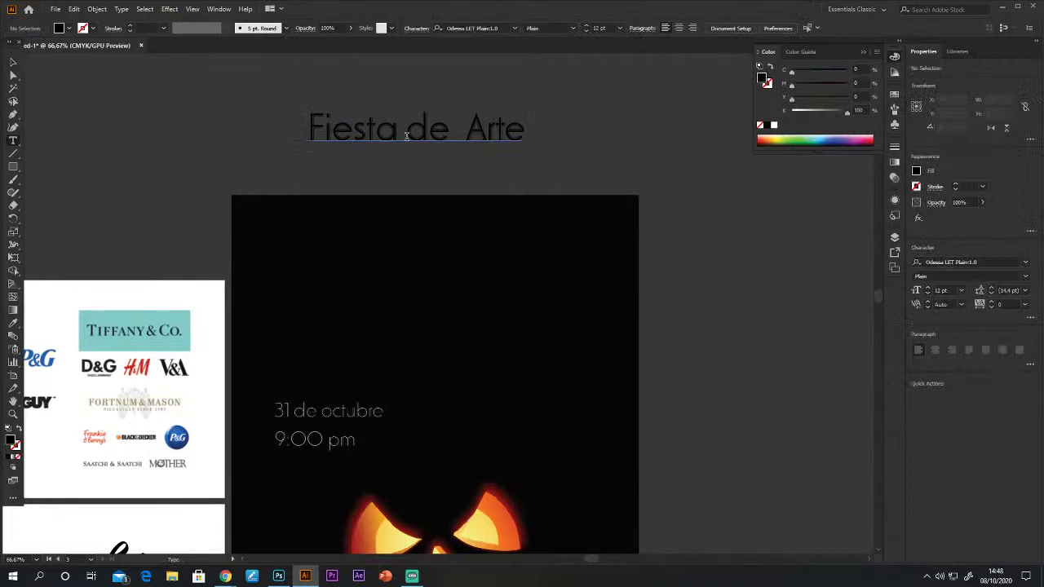
pyautogui.moveTo(407, 136); pyautogui.dragTo(586, 141)
pyautogui.click(464, 120)
pyautogui.moveTo(464, 121); pyautogui.dragTo(615, 140)
pyautogui.press('BackSpace')
pyautogui.press('Return')
pyautogui.write('Halloween')
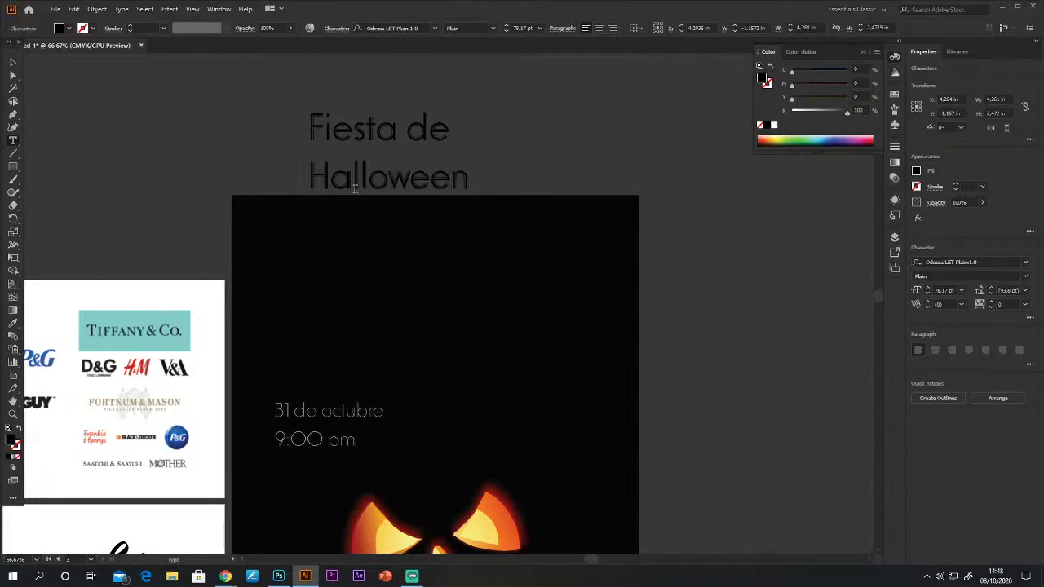
# Split "Halloween" off from "Fiesta de" into its own text object beside the poster.
pyautogui.moveTo(310, 181); pyautogui.dragTo(470, 177)
pyautogui.hotkey('ctrl', 'c')
pyautogui.press('BackSpace')
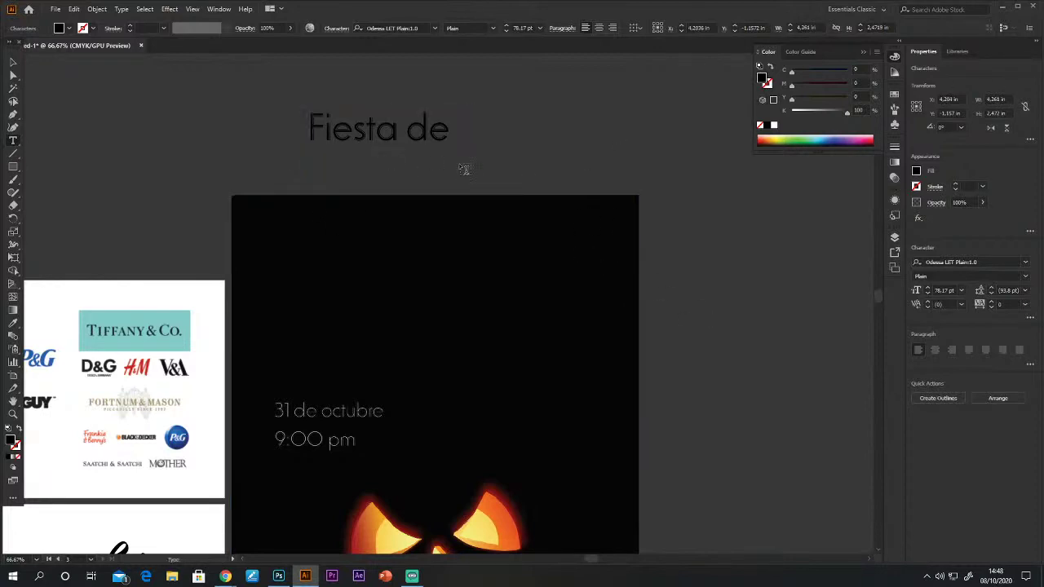
pyautogui.click(13, 62)
pyautogui.click(661, 272)
pyautogui.hotkey('ctrl', 'v')
pyautogui.click(13, 62)
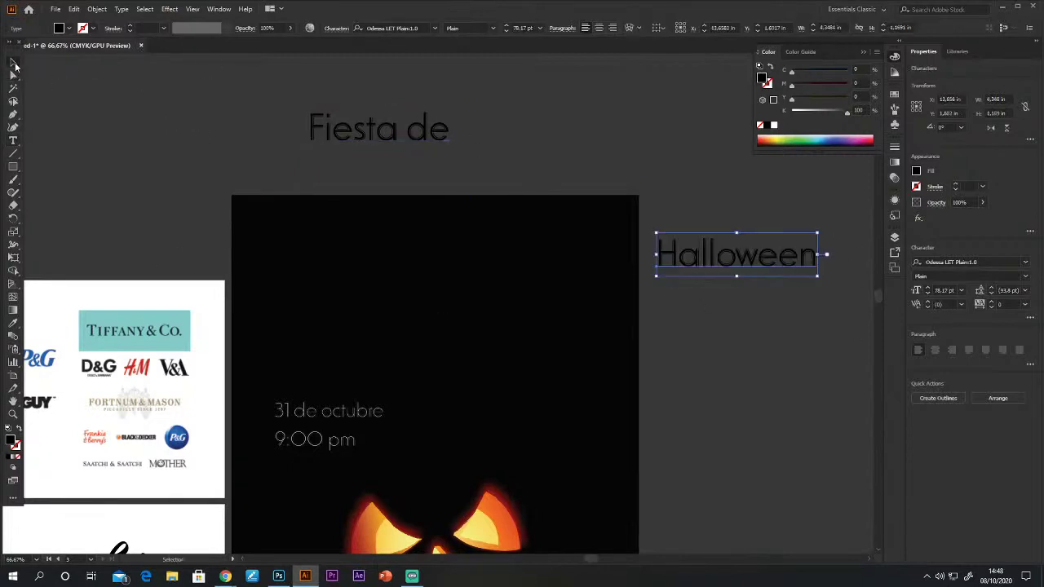
# Move "Fiesta de" beneath the time line, and place "Halloween" in white at about 115.52 pt near the poster's top.
pyautogui.scroll(-1, 427, 270)
pyautogui.moveTo(367, 75); pyautogui.dragTo(337, 424)
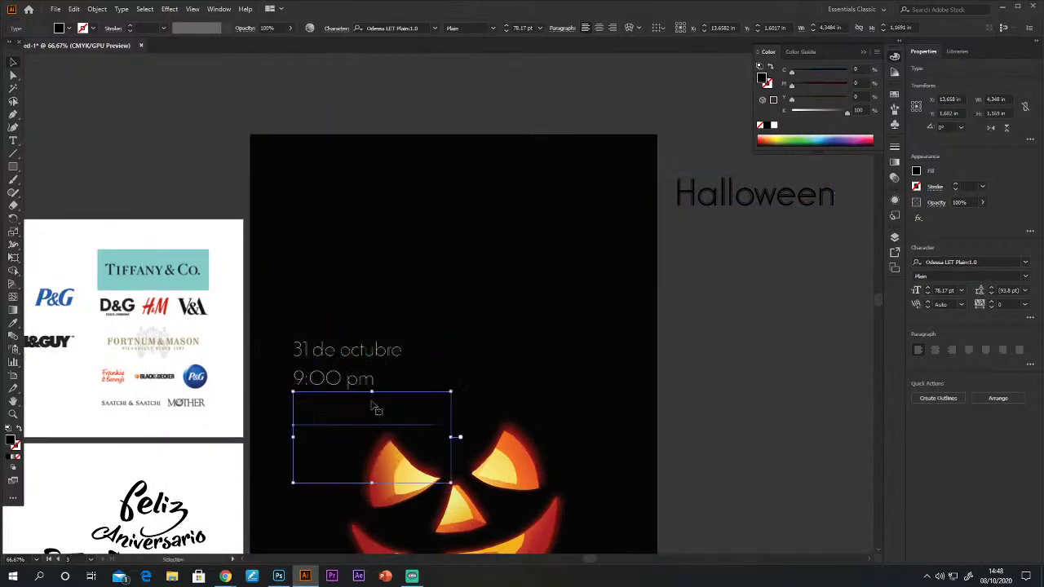
pyautogui.moveTo(828, 209); pyautogui.dragTo(557, 232)
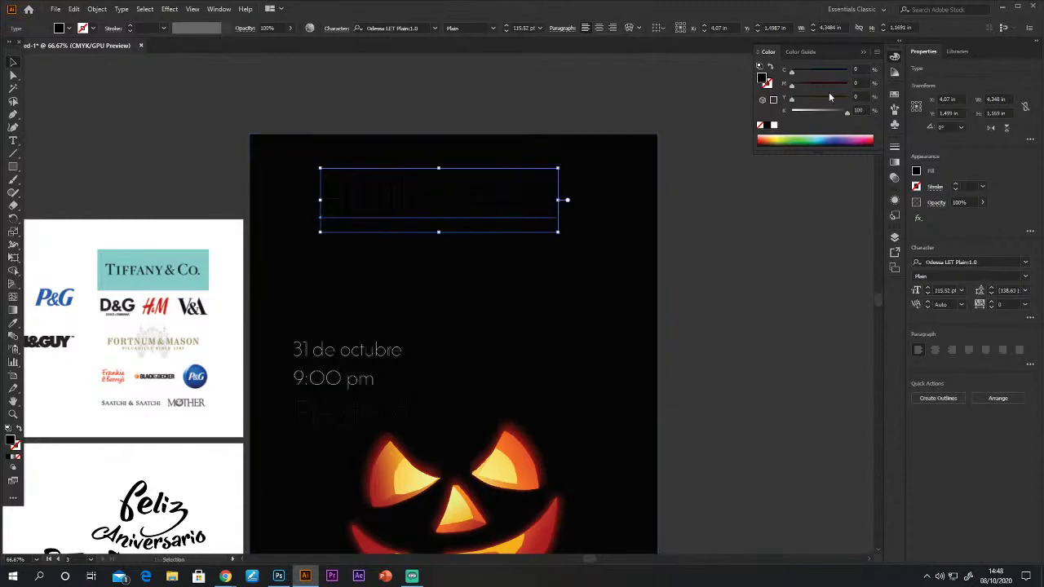
pyautogui.click(774, 124)
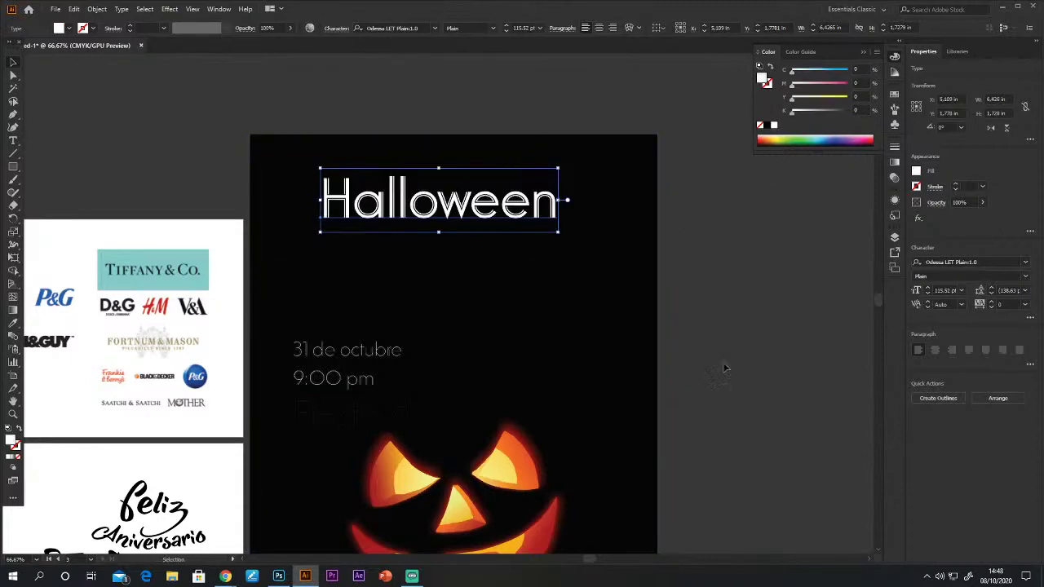
# Try successive fonts on the "Halloween" title, from Old English Text MT through Oliver and Optimust to Orator Std Slanted.
pyautogui.click(408, 27)
pyautogui.press('Down')
pyautogui.press('Down')
pyautogui.press('Down')
pyautogui.press('Down')
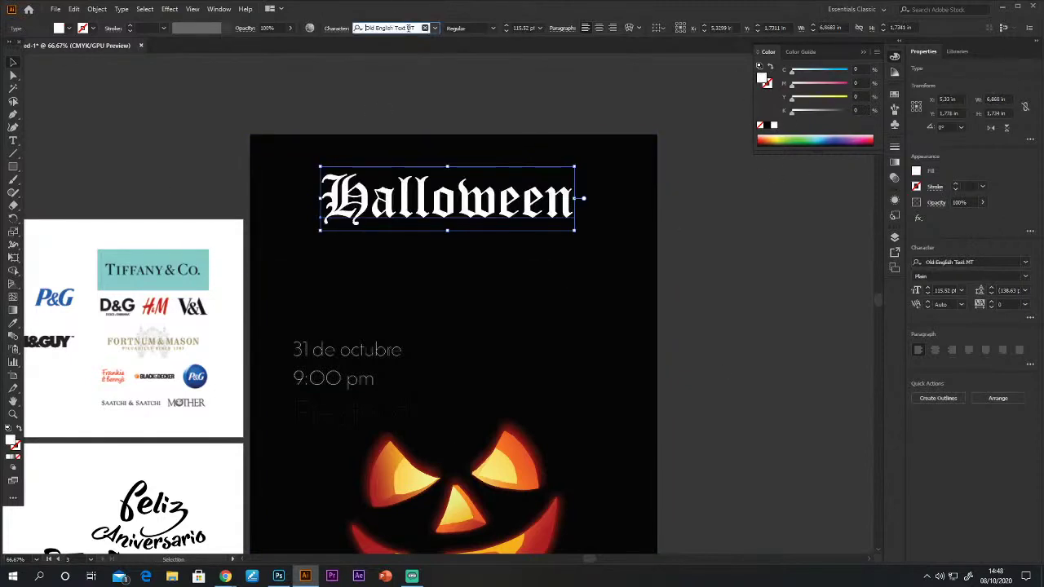
pyautogui.press('Down')
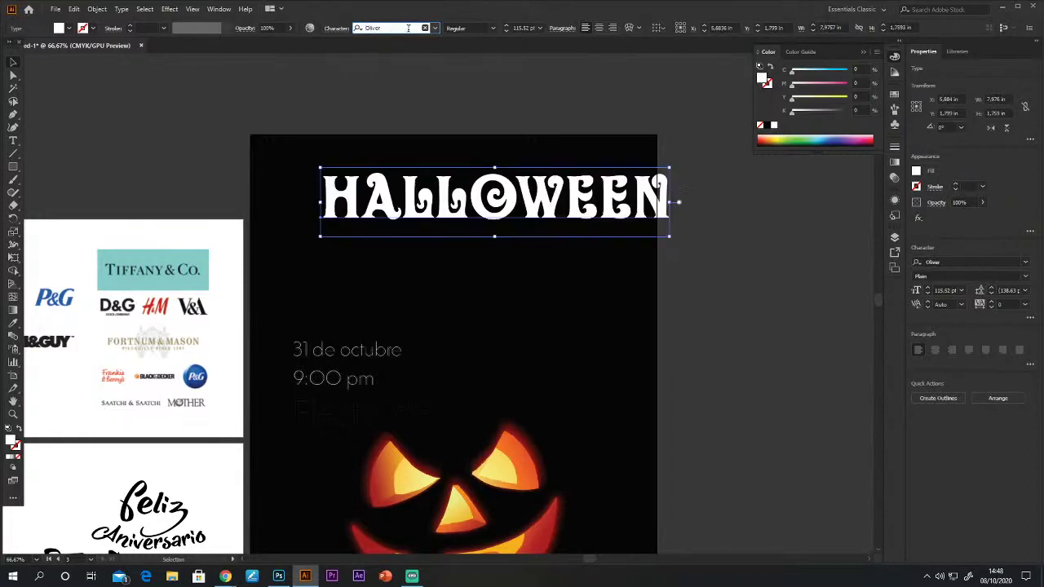
pyautogui.press('Up')
pyautogui.press('Down')
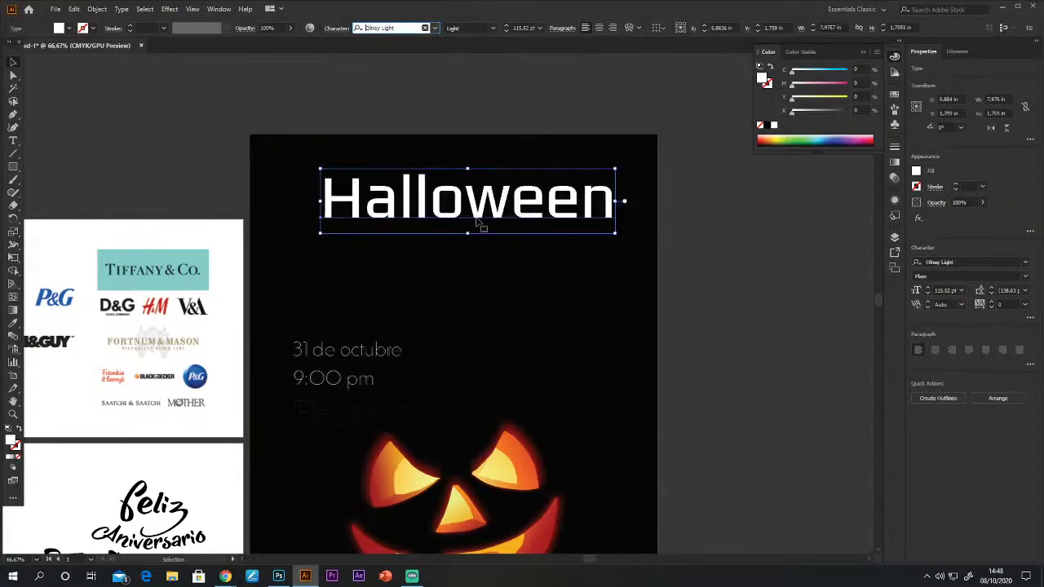
pyautogui.press('Down')
pyautogui.press('Down')
pyautogui.press('Down')
pyautogui.press('Down')
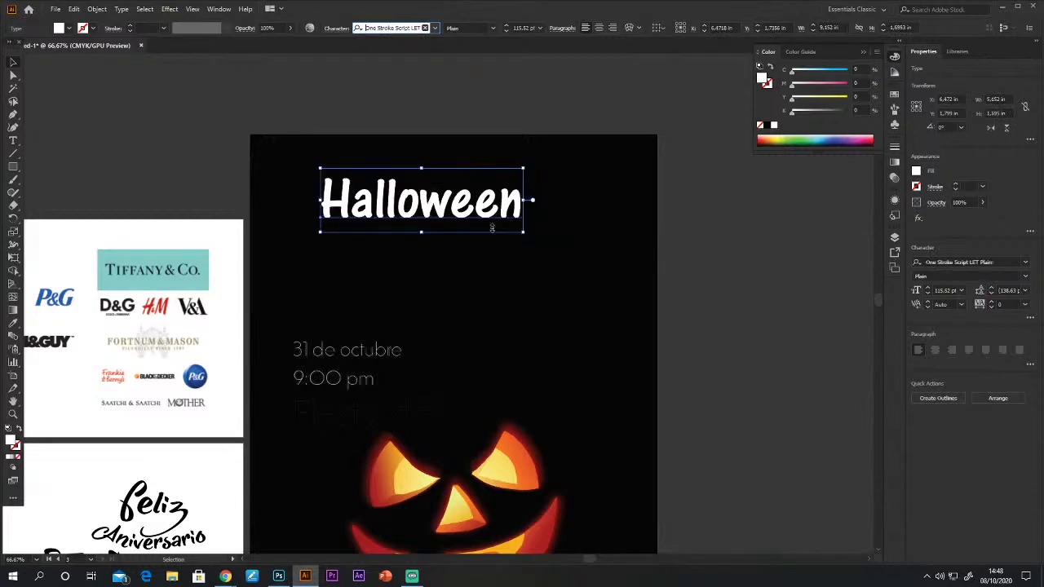
pyautogui.press('Down')
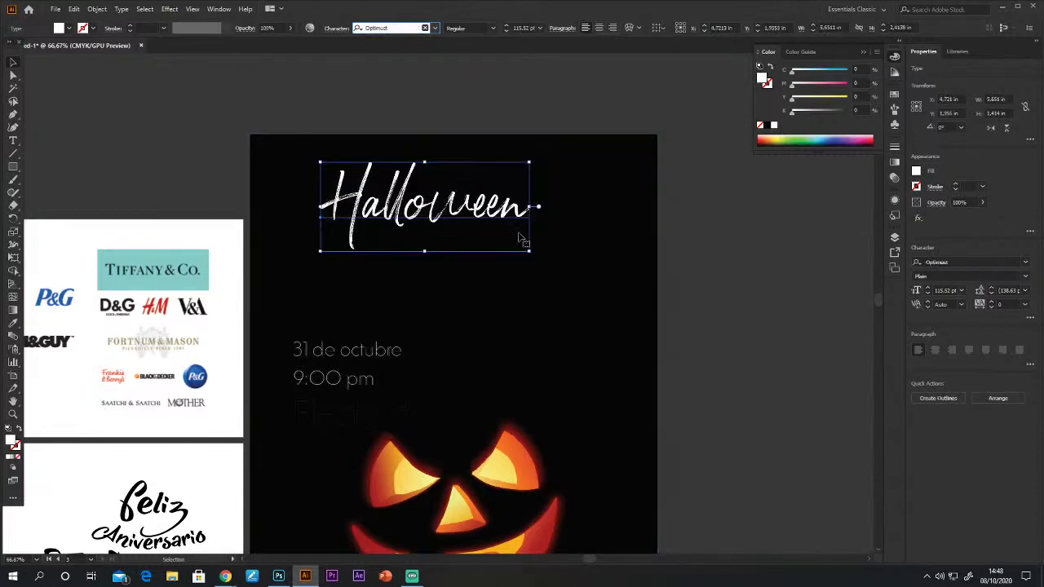
pyautogui.press('Down')
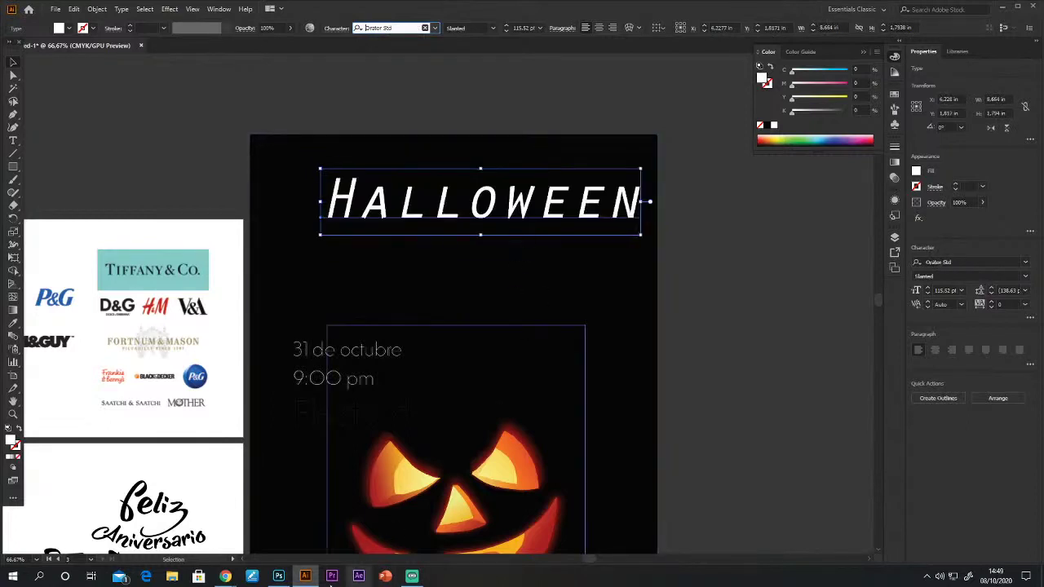
# Glance at the reference Halloween poster in Chrome, and shift the "Halloween" title slightly left to centre it on the Illustrator poster.
pyautogui.moveTo(226, 576)
pyautogui.click(184, 538)
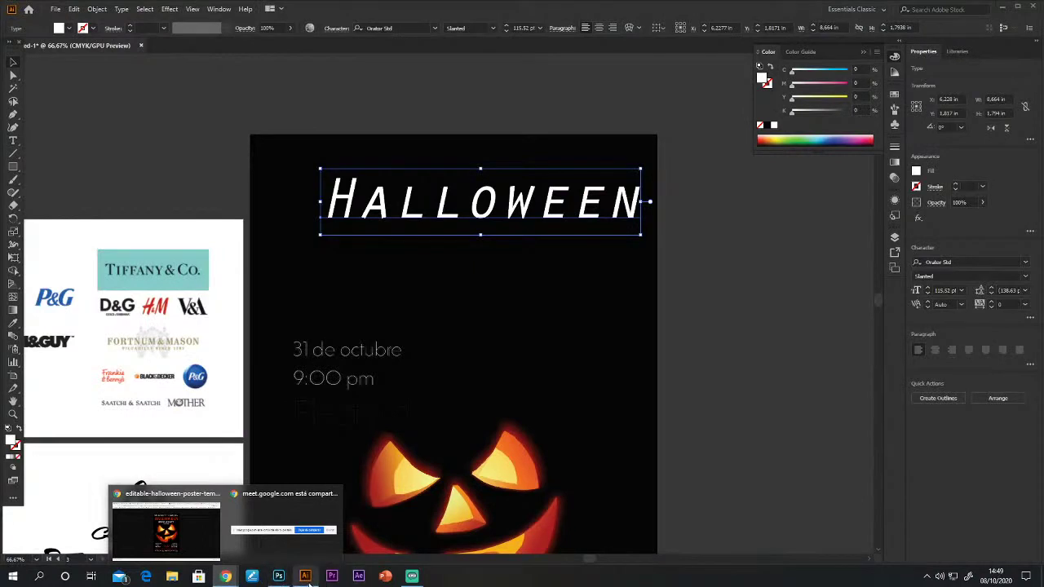
pyautogui.click(745, 326)
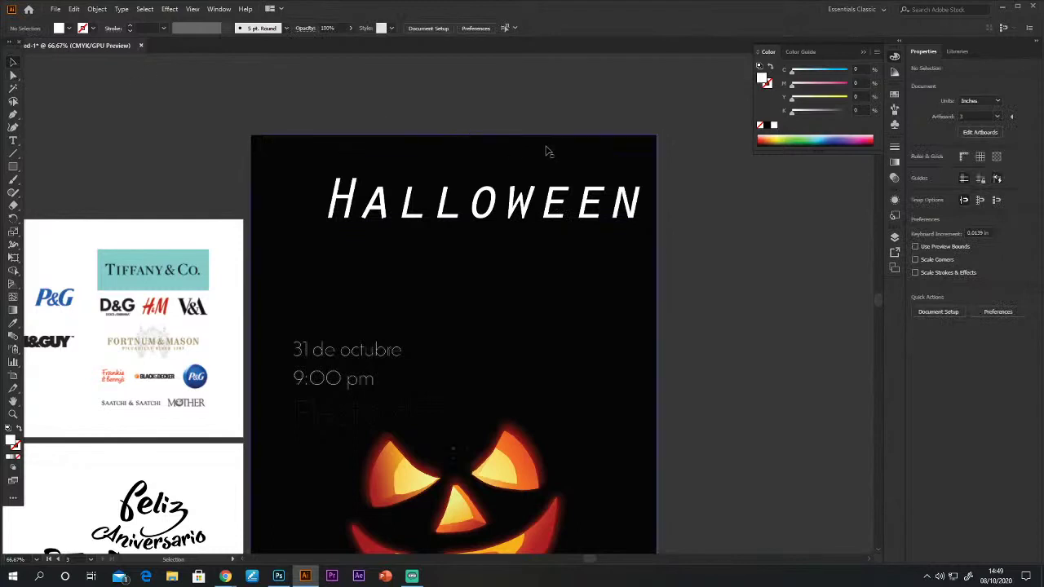
pyautogui.click(520, 185)
pyautogui.moveTo(532, 204); pyautogui.dragTo(508, 208)
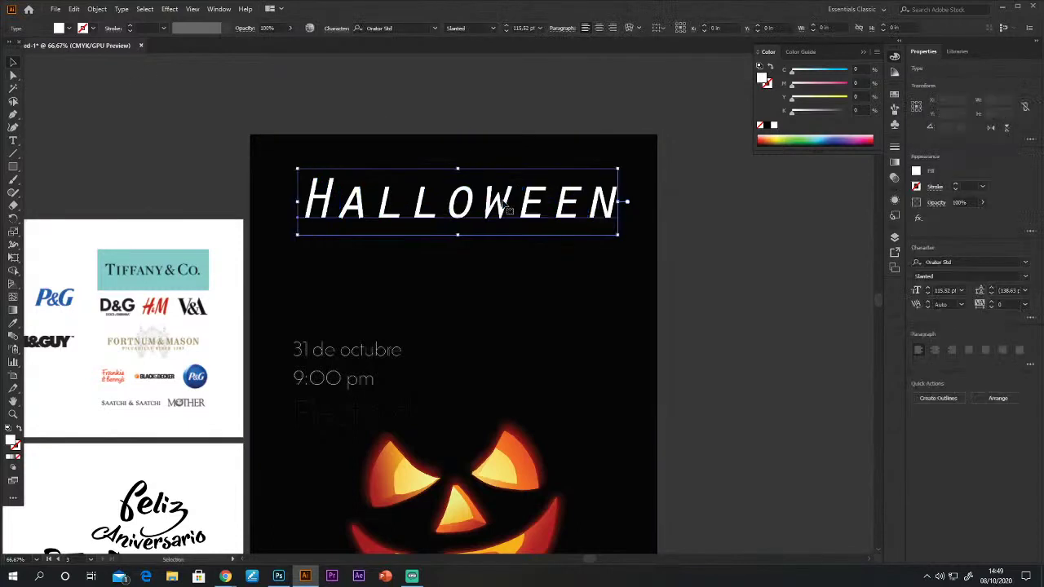
# Try successive fonts on the "Halloween" title, from Palace Script MT through Parchment, Peace Sans, Poplar Std Black and Pristina to Revit_HEB_DWG.
pyautogui.click(398, 28)
pyautogui.scroll(-3, 397, 28)
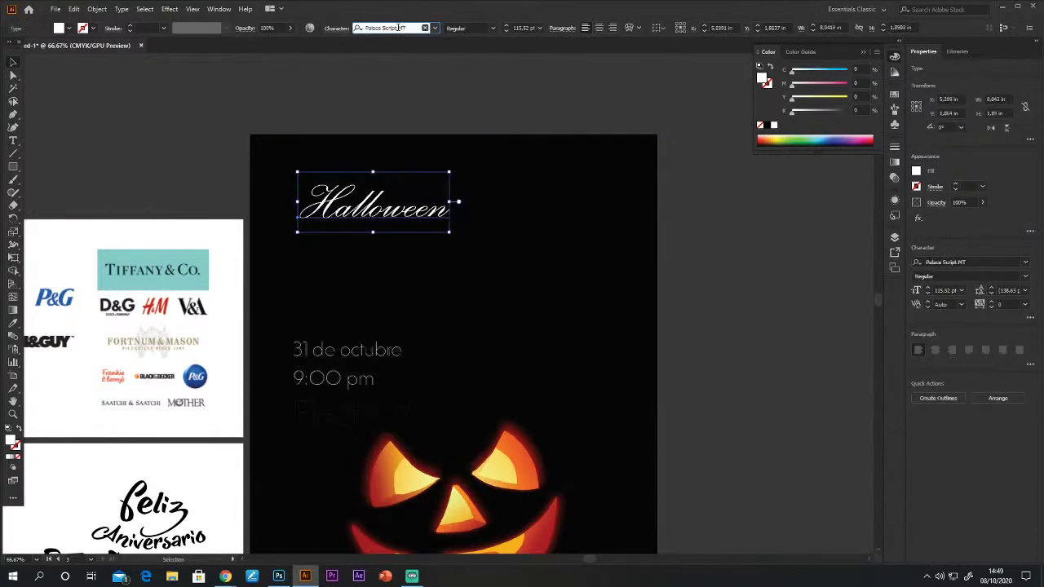
pyautogui.scroll(-4, 397, 28)
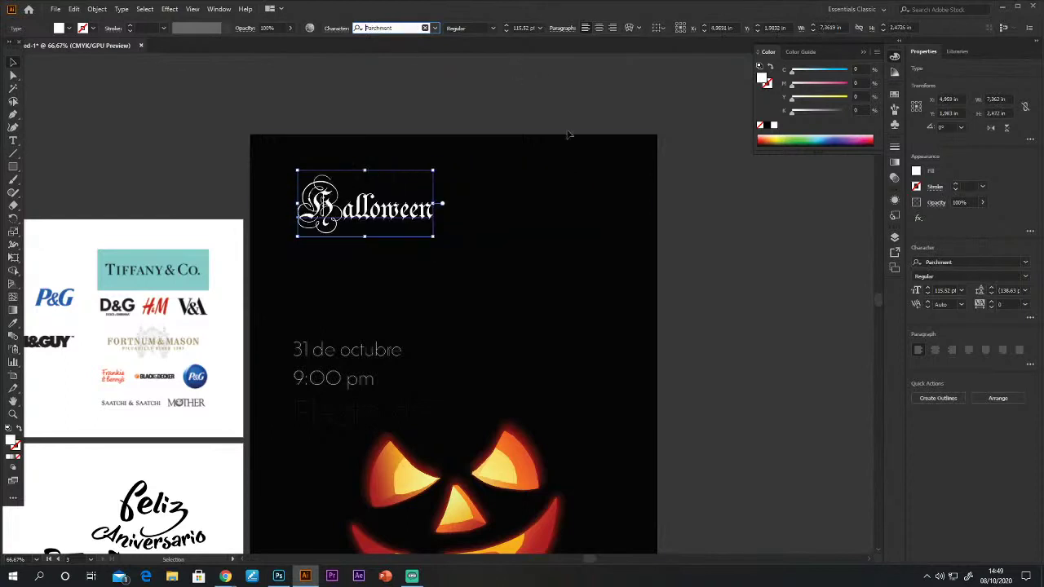
pyautogui.press('Down')
pyautogui.press('Down')
pyautogui.press('Down')
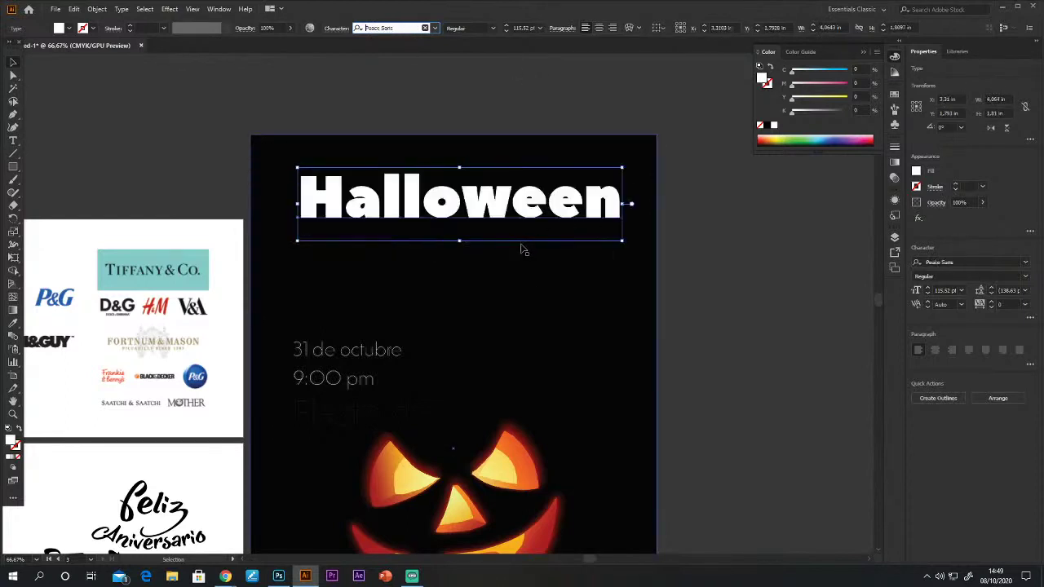
pyautogui.press('Down')
pyautogui.press('Down')
pyautogui.press('Down')
pyautogui.press('Down')
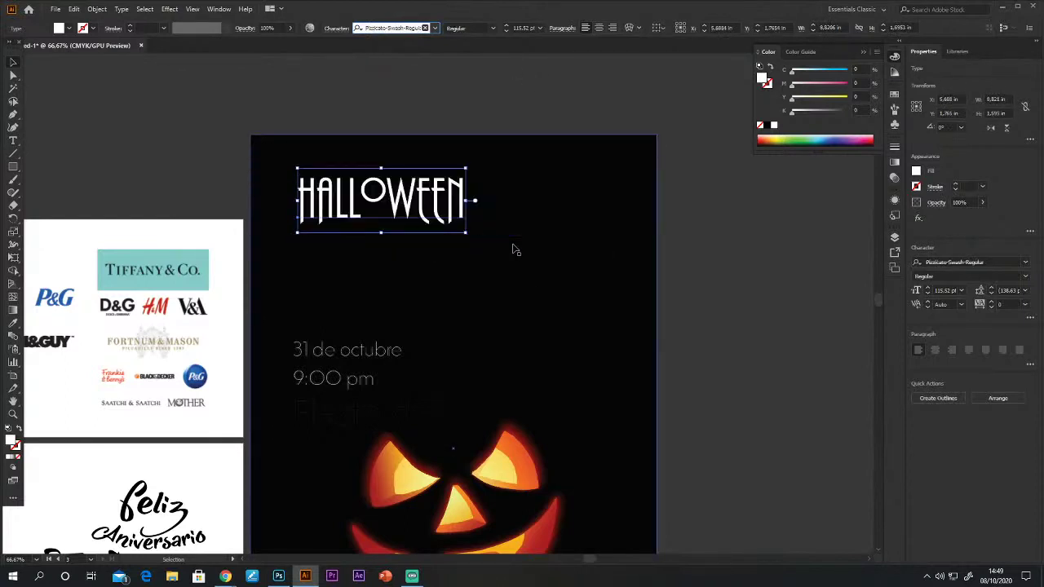
pyautogui.press('Down')
pyautogui.press('Down')
pyautogui.press('Down')
pyautogui.press('Down')
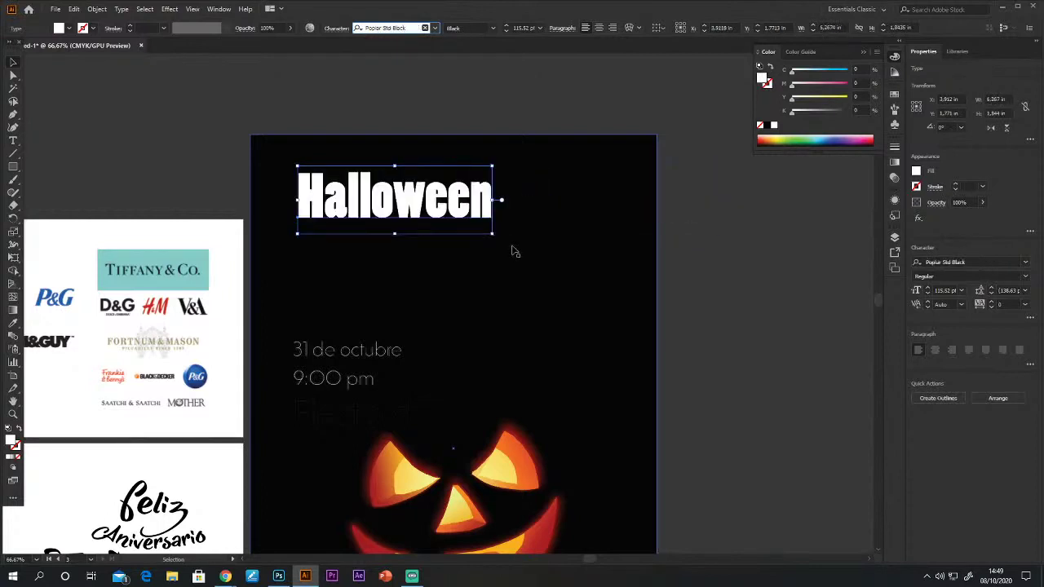
pyautogui.press('Down')
pyautogui.press('Down')
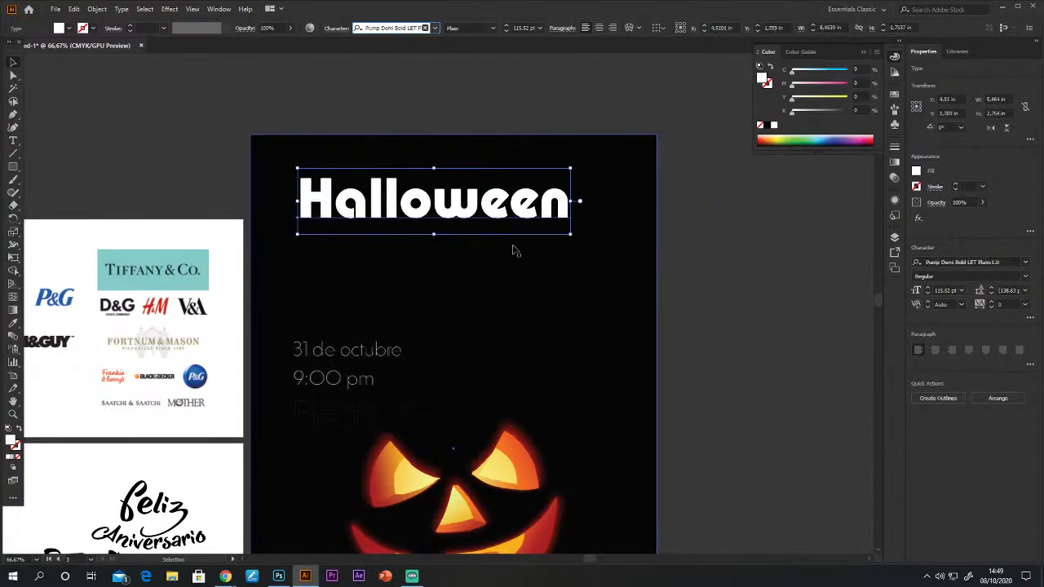
pyautogui.press('Up')
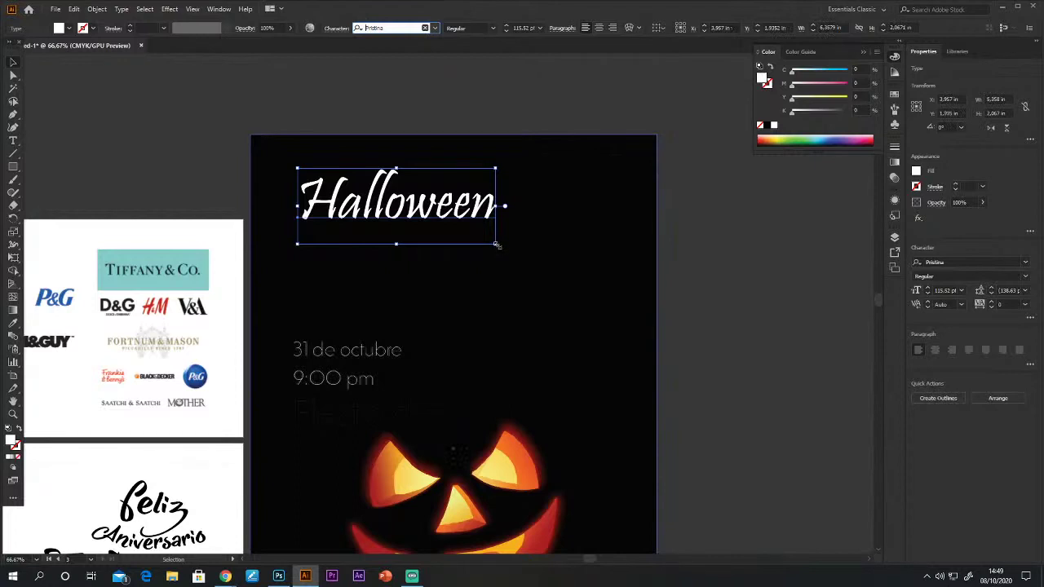
pyautogui.press('Down')
pyautogui.press('Down')
pyautogui.press('Down')
pyautogui.press('Down')
pyautogui.press('Down')
pyautogui.press('Down')
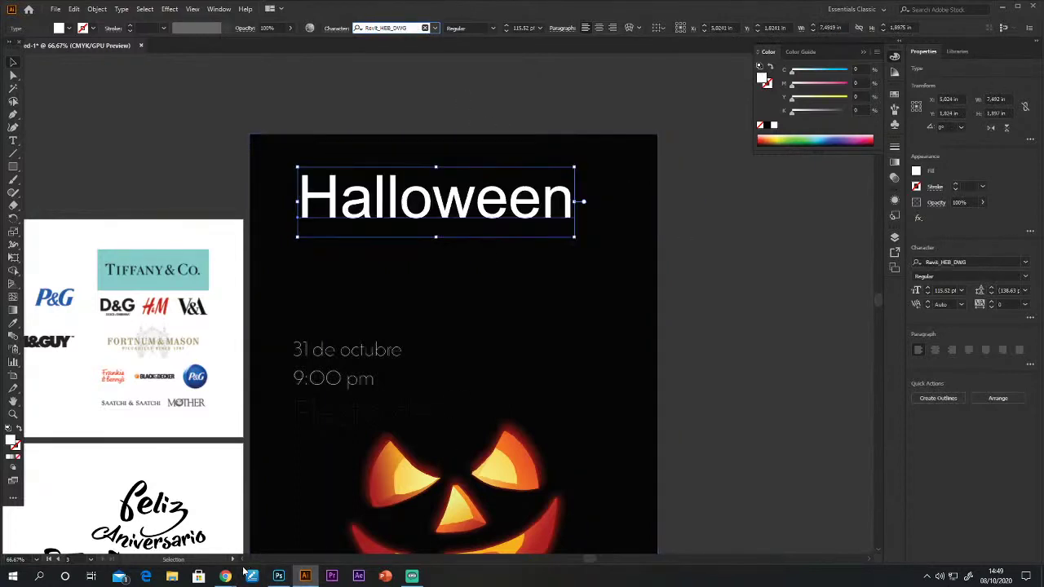
# Check the reference Halloween poster and the YouTube Studio live chat in Chrome, and return to Illustrator.
pyautogui.moveTo(225, 577)
pyautogui.click(131, 512)
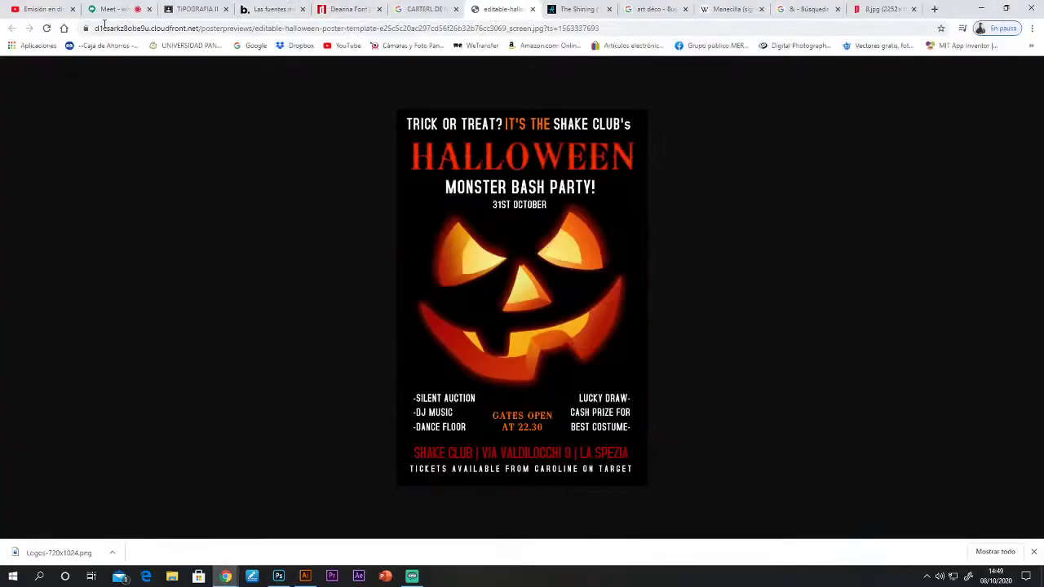
pyautogui.click(30, 11)
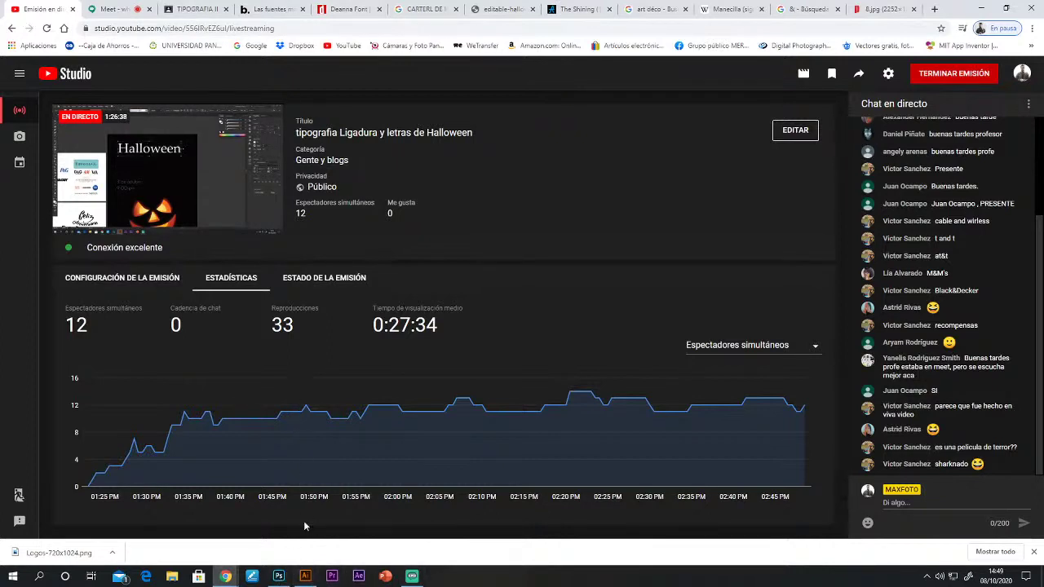
pyautogui.click(313, 579)
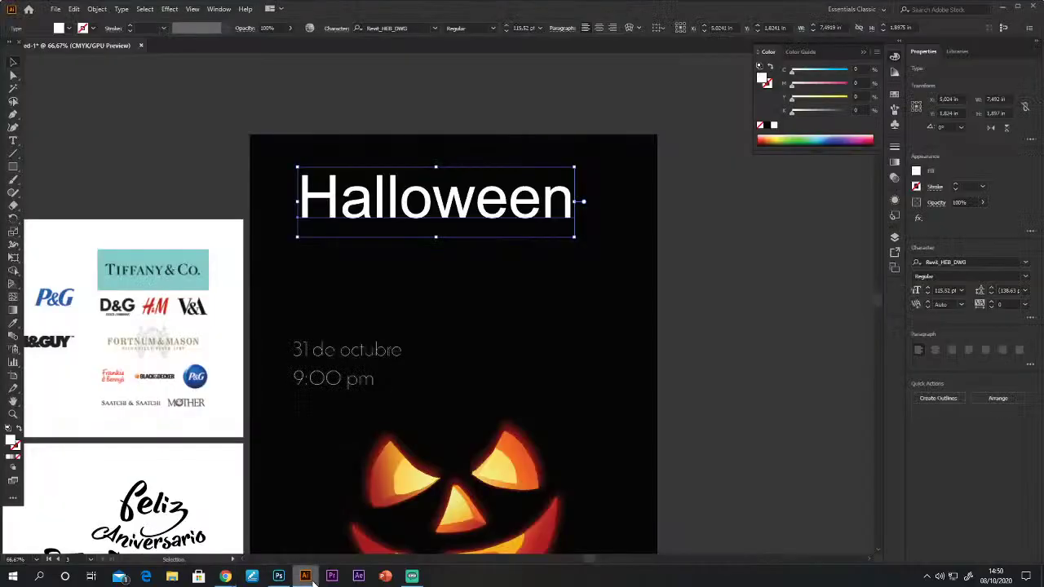
# Set the "Halloween" title in the Revit_HEB_SHX font and reposition it near the poster's top centre.
pyautogui.click(422, 114)
pyautogui.moveTo(412, 221); pyautogui.dragTo(431, 228)
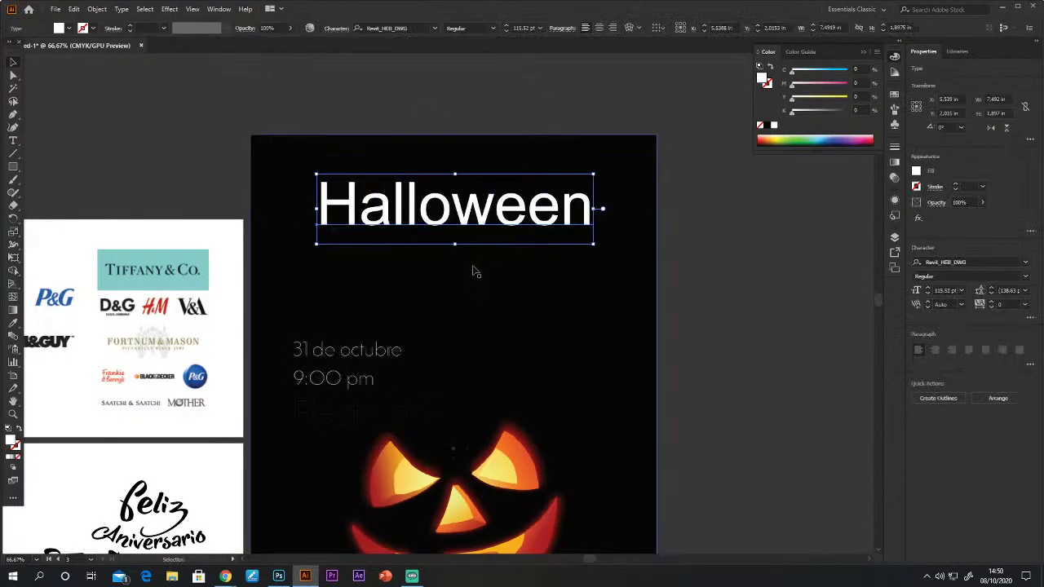
pyautogui.click(408, 28)
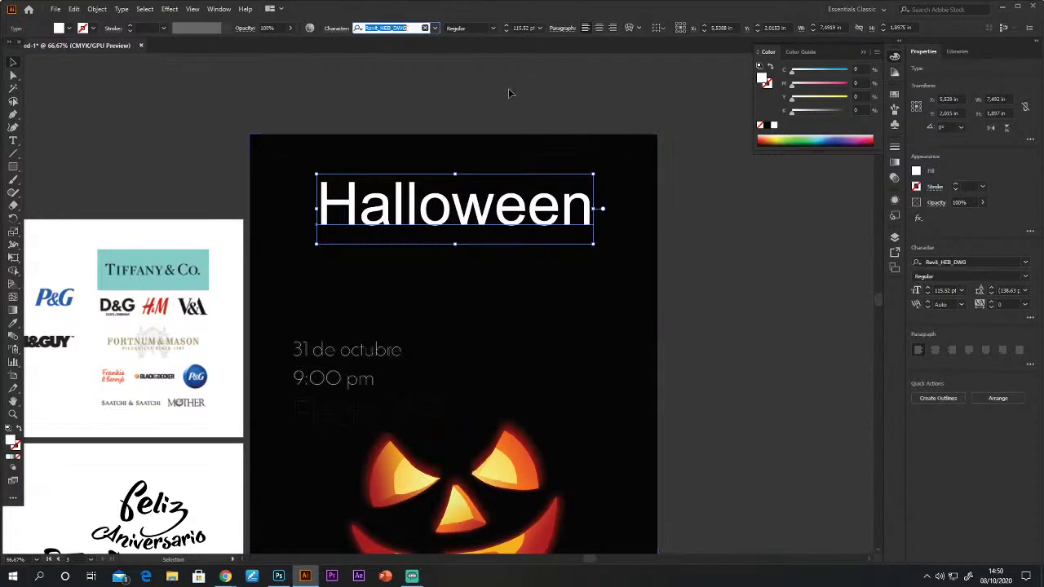
pyautogui.press('Down')
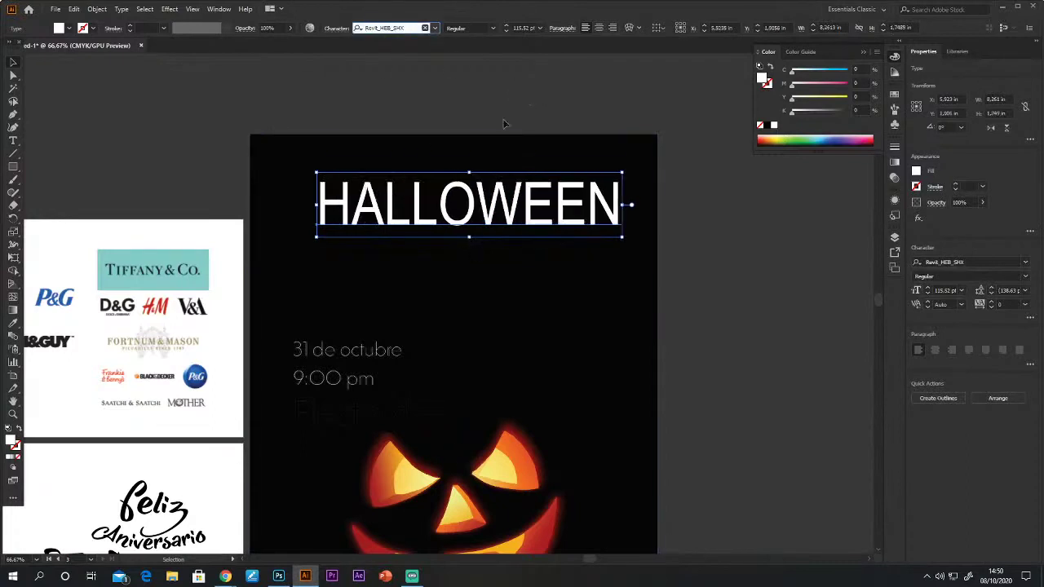
pyautogui.click(12, 63)
pyautogui.moveTo(488, 204)
pyautogui.mouseDown()
pyautogui.moveTo(500, 203)
pyautogui.moveTo(483, 205)
pyautogui.mouseUp()
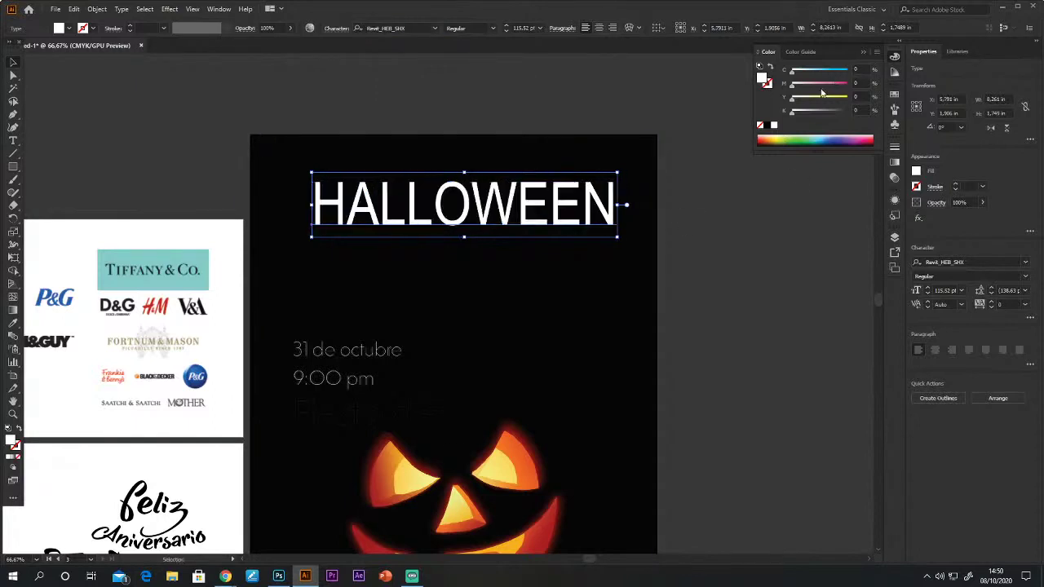
# Add a 1 pt orange stroke to the "HALLOWEEN" title and deepen it by raising its magenta to about 74%.
pyautogui.click(769, 84)
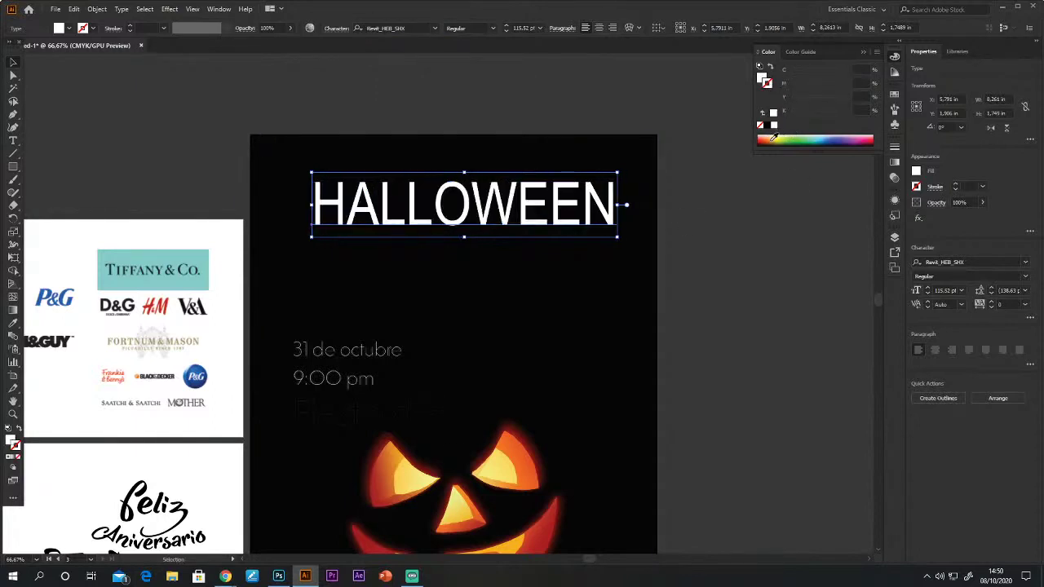
pyautogui.click(772, 139)
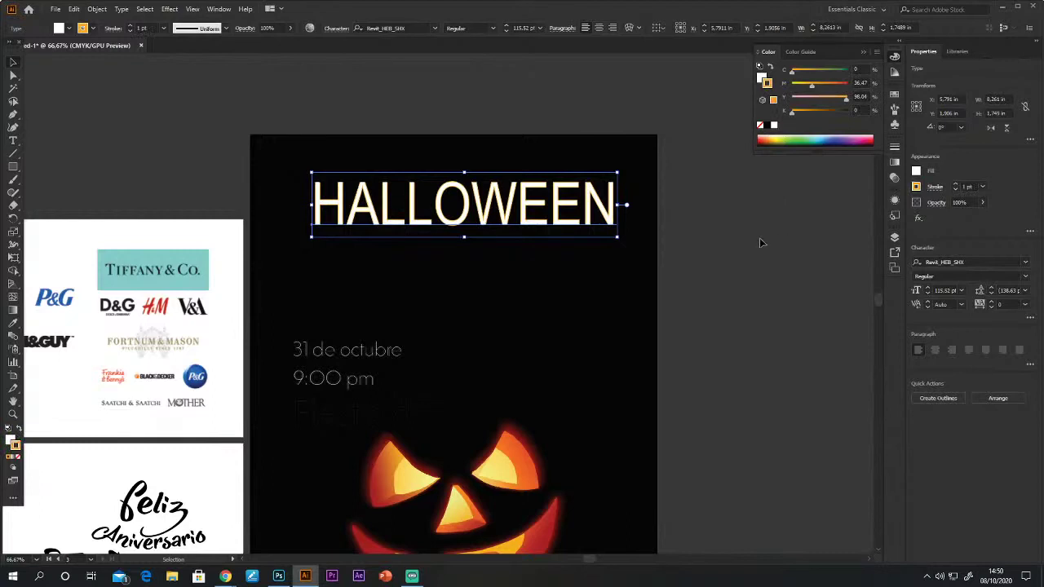
pyautogui.click(531, 239)
pyautogui.click(608, 214)
pyautogui.moveTo(823, 90); pyautogui.dragTo(833, 87)
pyautogui.click(710, 244)
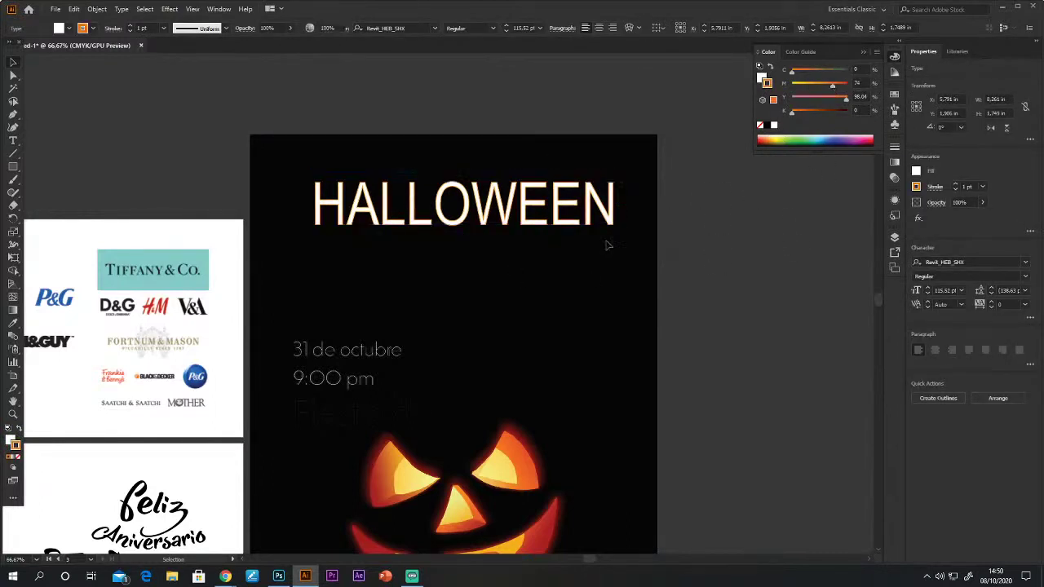
# Shift the "HALLOWEEN" title slightly left and enlarge it proportionally to about 125.6 pt.
pyautogui.click(495, 222)
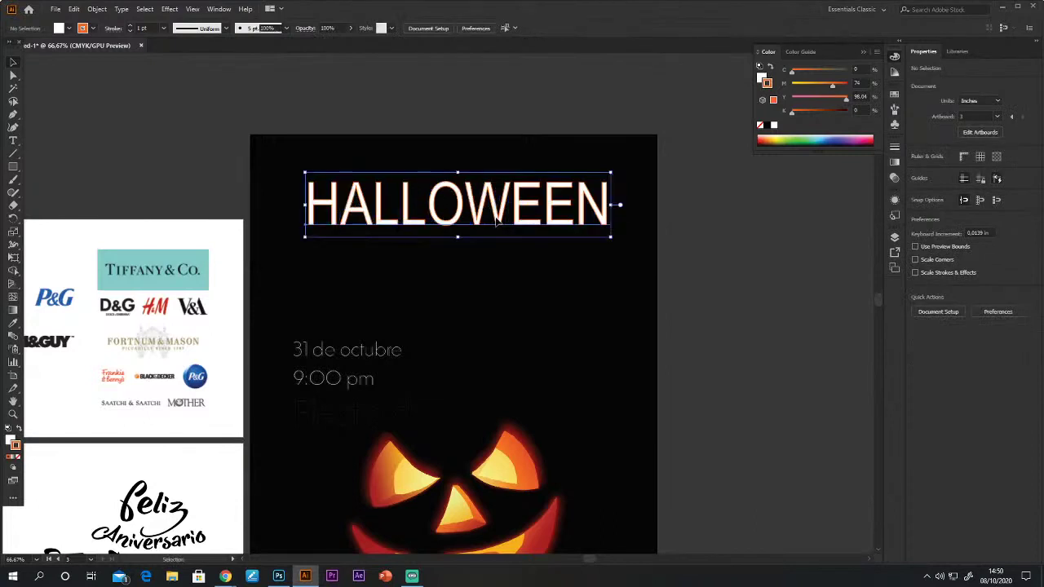
pyautogui.moveTo(304, 236); pyautogui.dragTo(279, 243)
pyautogui.moveTo(363, 226); pyautogui.dragTo(371, 227)
# Nudge the enlarged "HALLOWEEN" title slightly left and down on the poster, and deselect it.
pyautogui.press('Left')
pyautogui.press('Left')
pyautogui.press('Left')
pyautogui.press('Left')
pyautogui.press('Left')
pyautogui.press('Left')
pyautogui.press('Left')
pyautogui.press('Left')
pyautogui.press('Down')
pyautogui.press('Down')
pyautogui.press('Down')
pyautogui.press('Down')
pyautogui.press('Down')
pyautogui.press('Down')
pyautogui.press('Down')
pyautogui.press('Down')
pyautogui.press('Down')
pyautogui.press('Down')
pyautogui.press('Down')
pyautogui.press('Down')
pyautogui.press('Down')
pyautogui.press('Down')
pyautogui.press('Down')
pyautogui.press('Down')
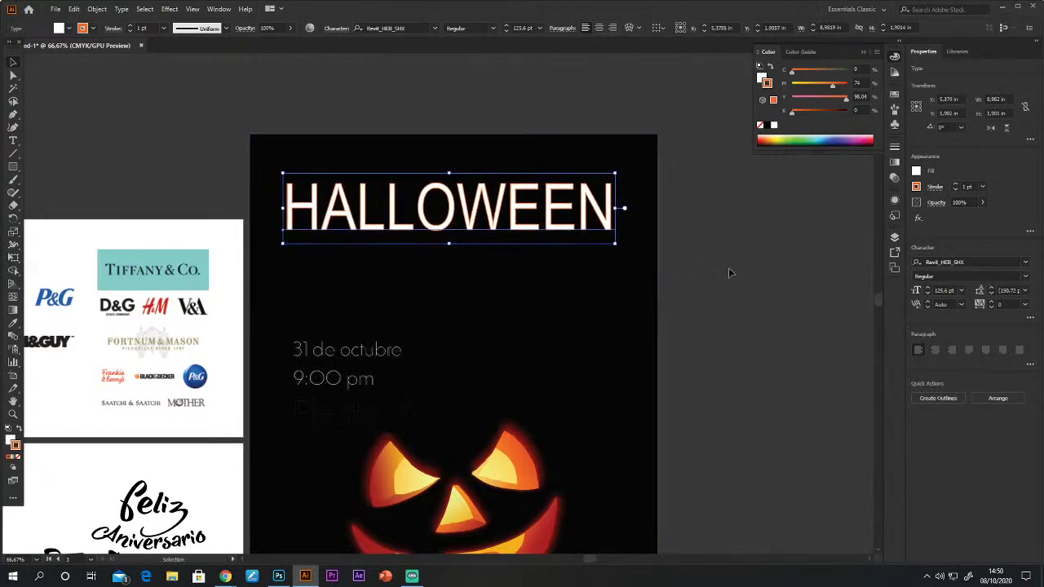
pyautogui.click(729, 274)
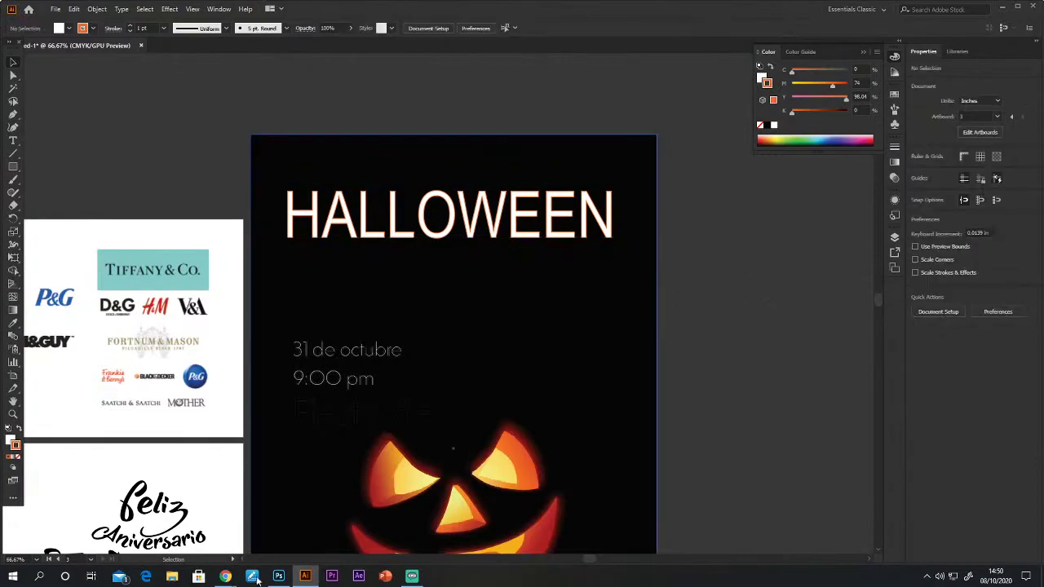
# Switch to Chrome, open YouTube, and search for "extraño mundo de jack".
pyautogui.moveTo(225, 576)
pyautogui.click(170, 507)
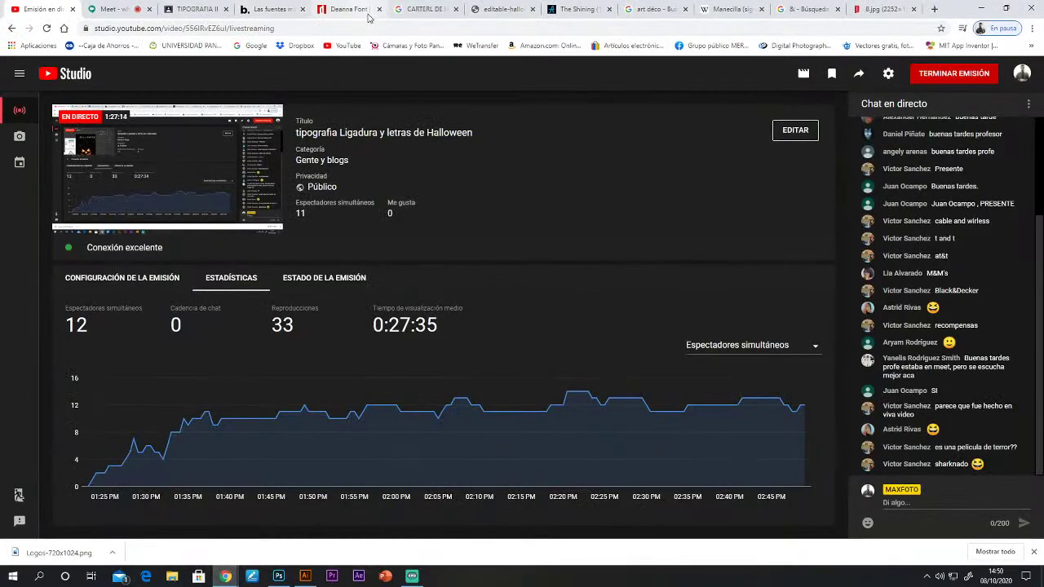
pyautogui.click(427, 10)
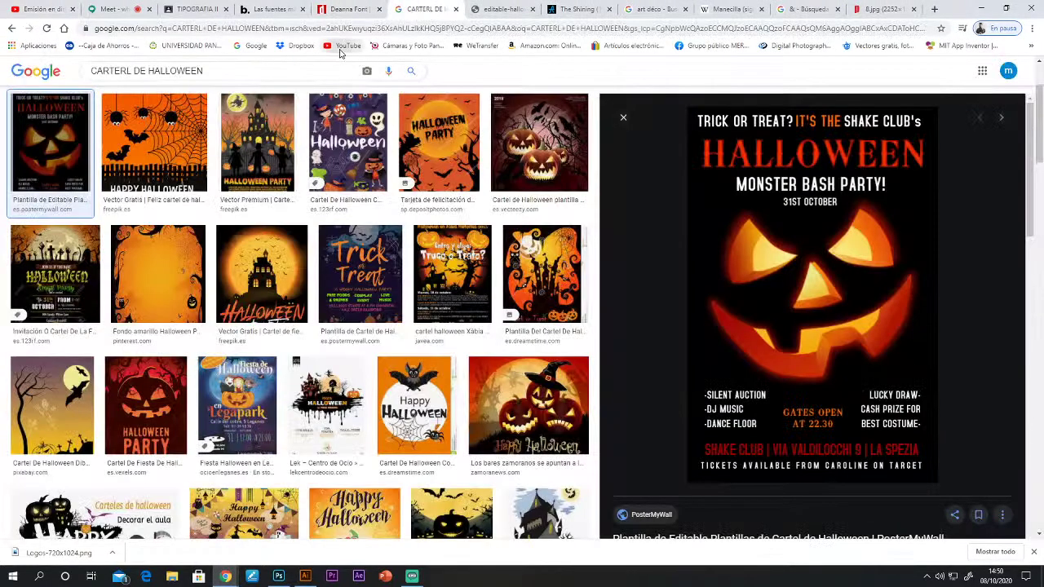
pyautogui.click(341, 46)
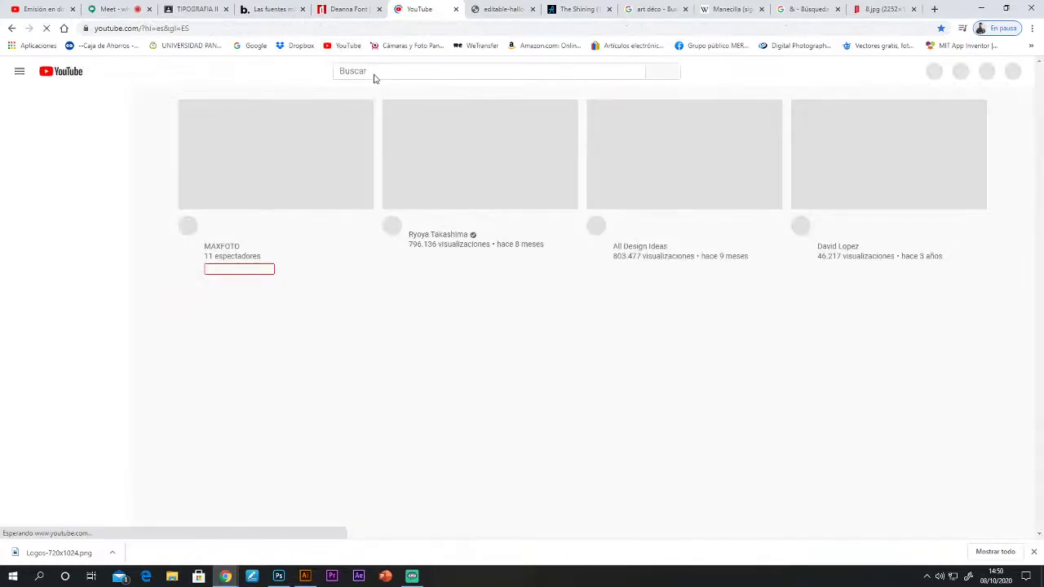
pyautogui.write('e')
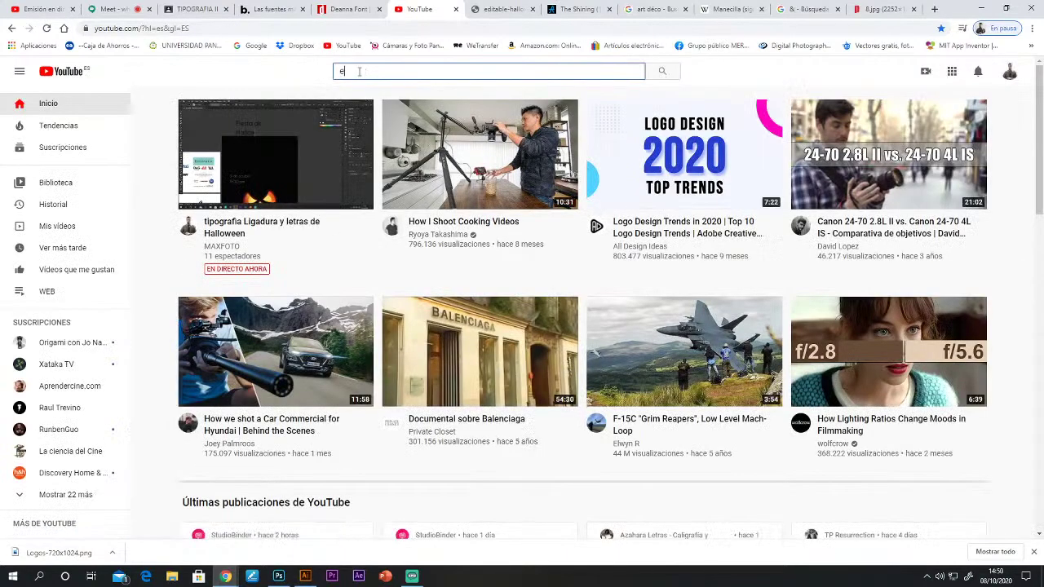
pyautogui.write('xtraño mu')
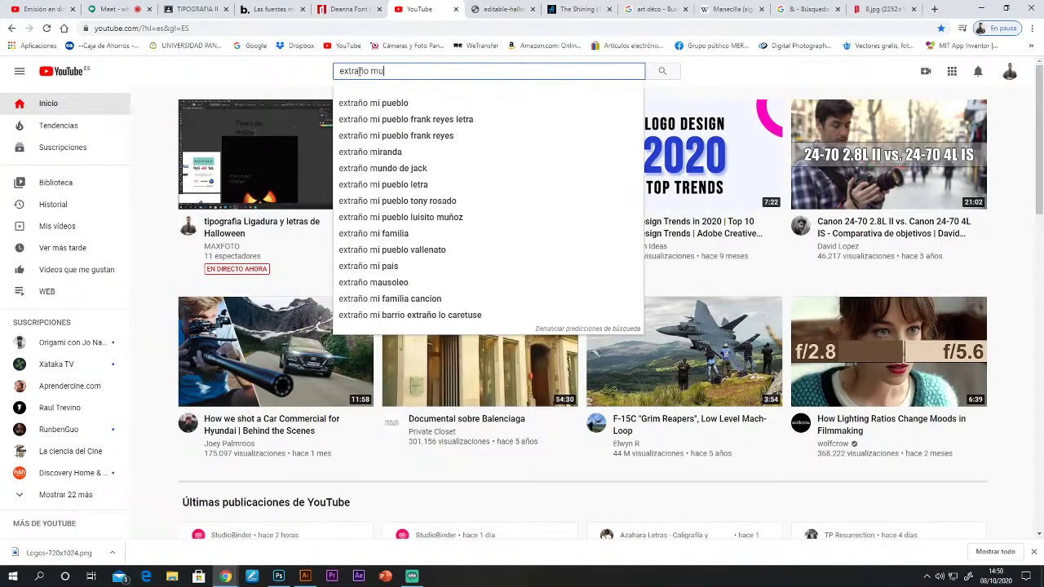
pyautogui.write('ndo de jack')
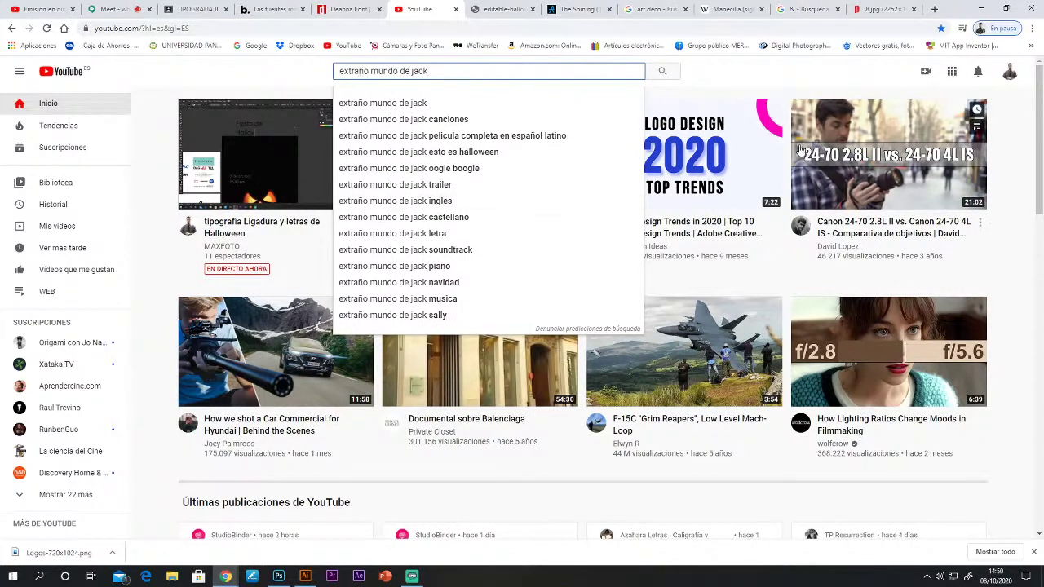
pyautogui.press('Return')
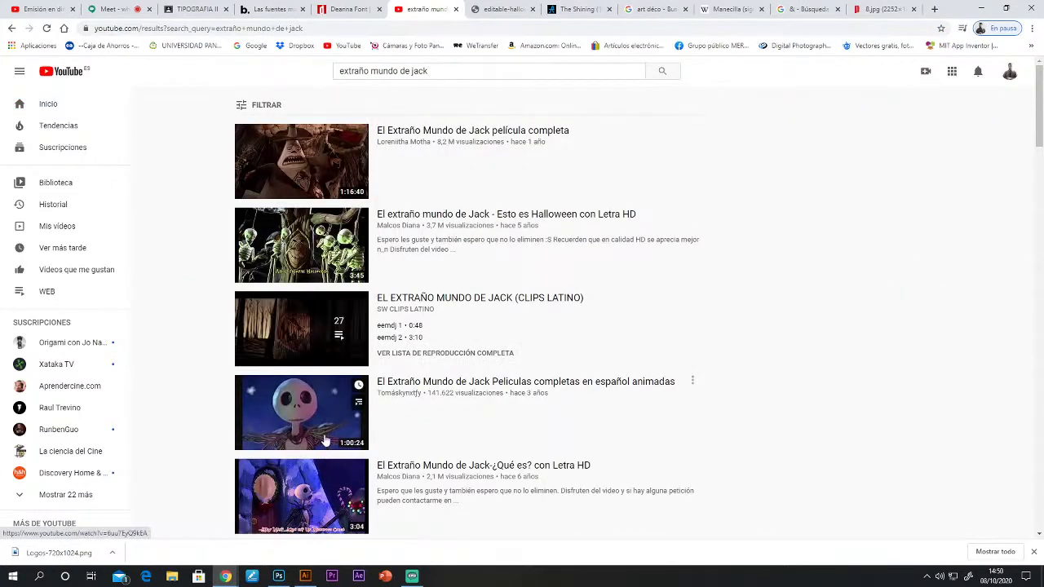
# Refine the YouTube search to "extraño mundo de jack trailler", look over the videos, and return to Illustrator.
pyautogui.click(499, 69)
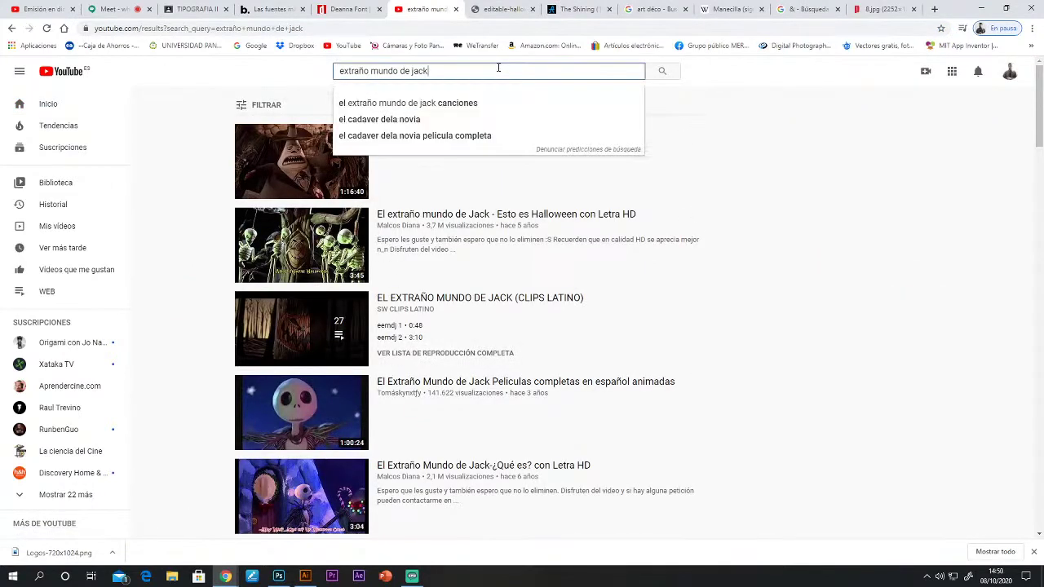
pyautogui.write('ta')
pyautogui.press('BackSpace')
pyautogui.write('railler')
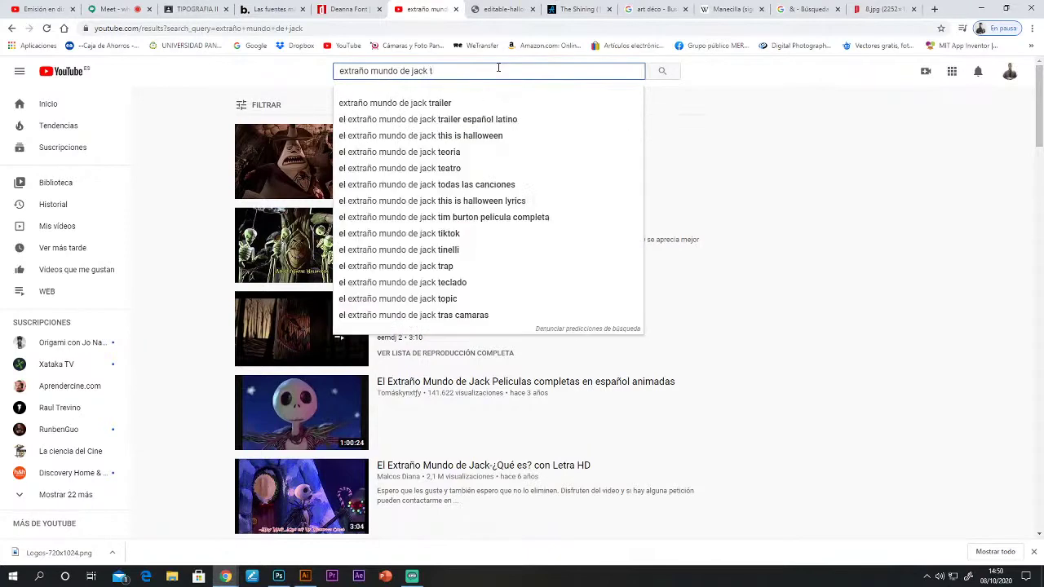
pyautogui.press('Return')
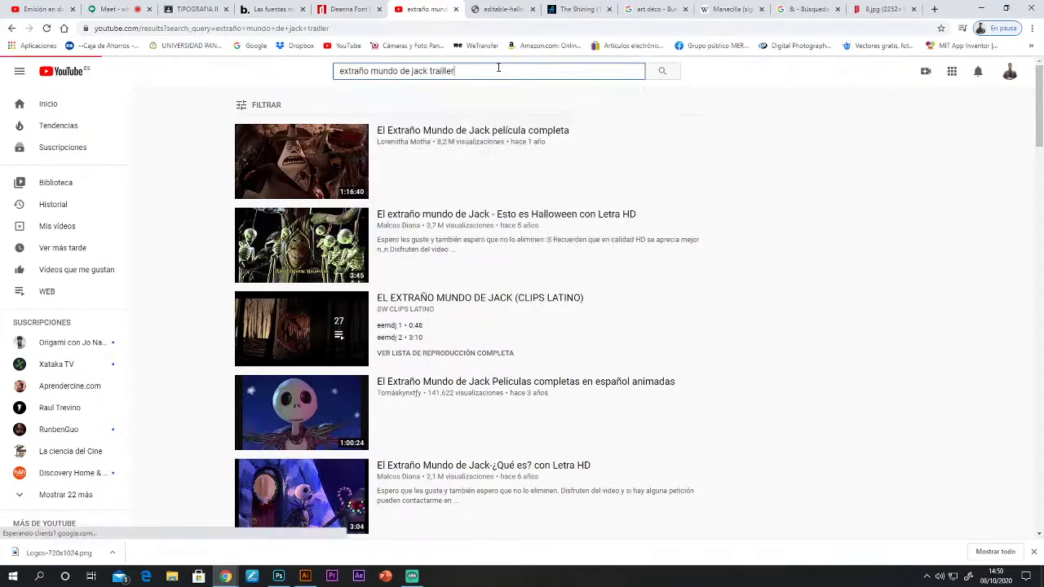
pyautogui.moveTo(323, 275)
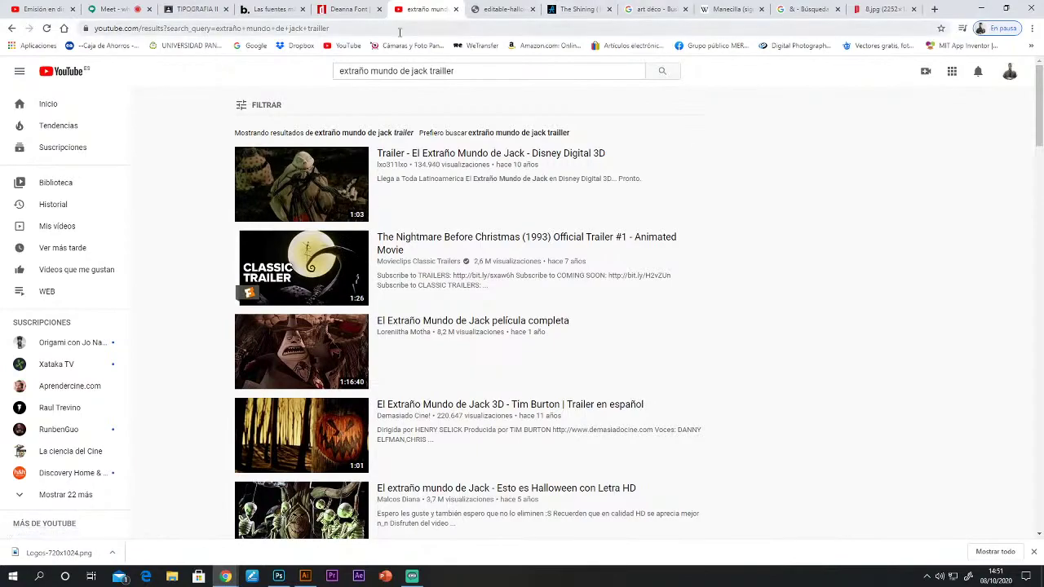
pyautogui.click(307, 577)
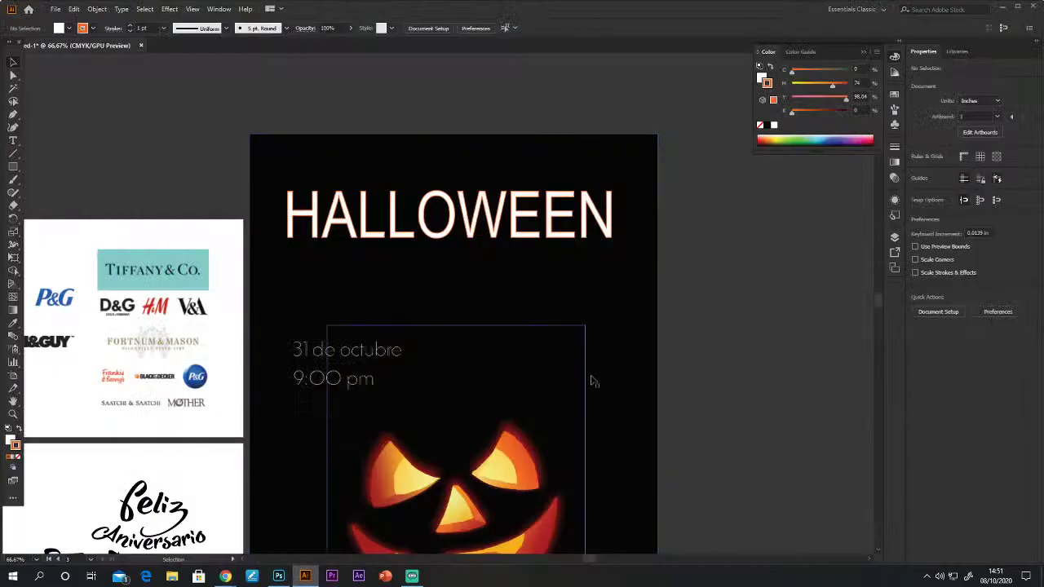
# Duplicate the HALLOWEEN title directly below the original and replace the copy's text with ART.
pyautogui.moveTo(469, 237); pyautogui.dragTo(473, 301)
pyautogui.press('t')
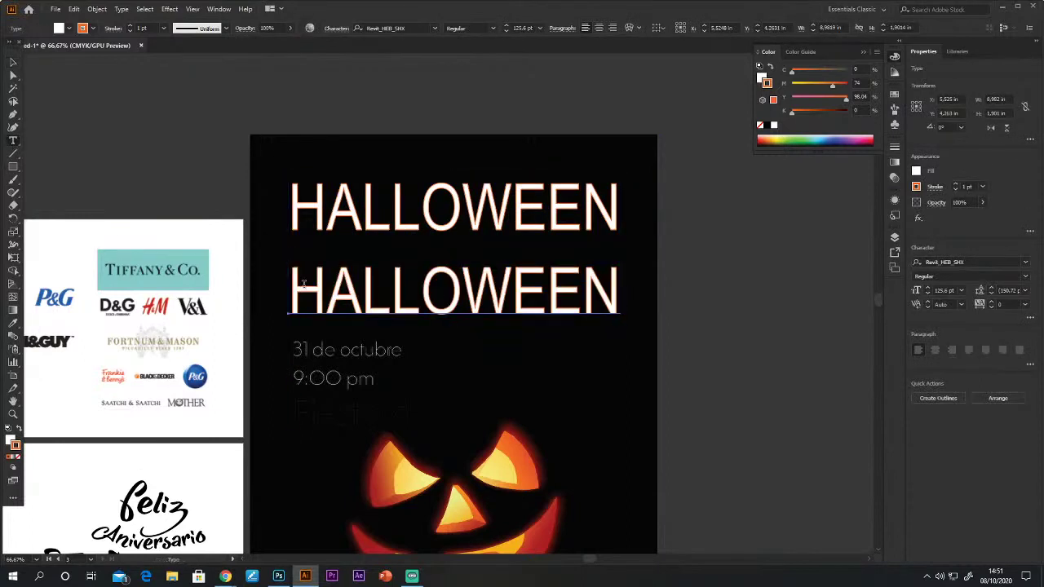
pyautogui.moveTo(292, 280); pyautogui.dragTo(617, 298)
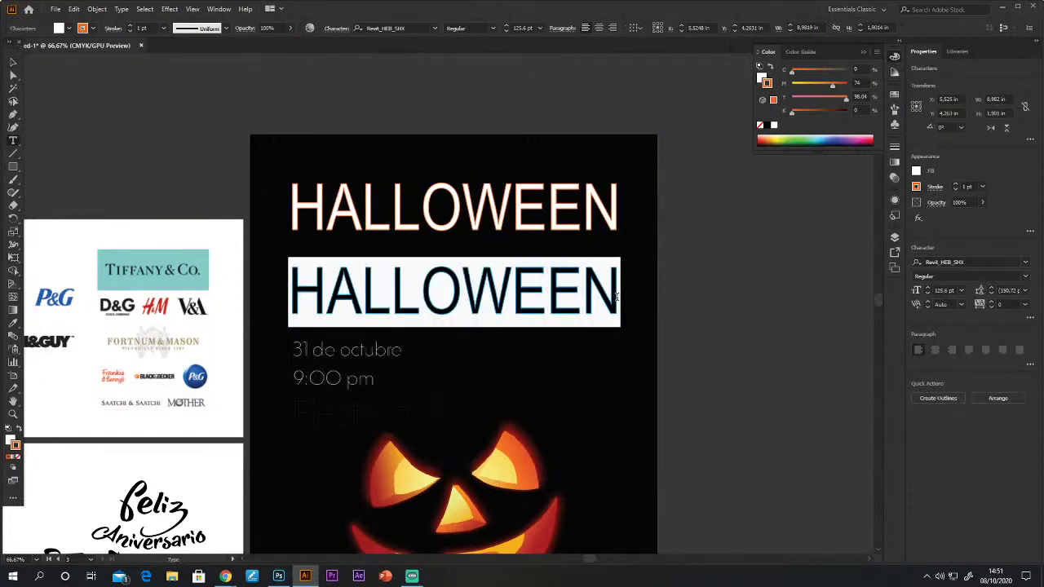
pyautogui.write('ART')
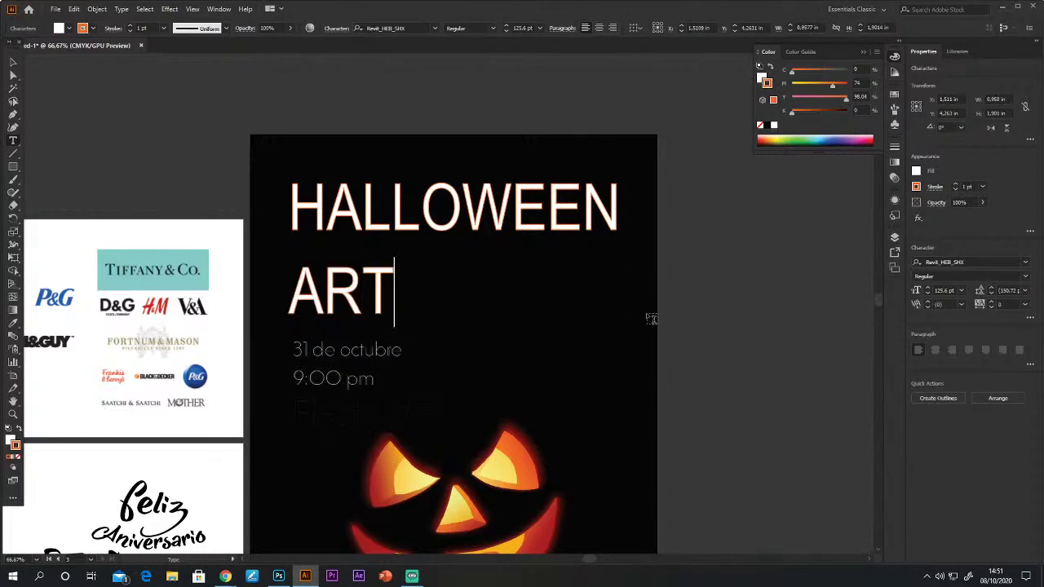
# Select the whole word ART and try out successive fonts on it, from Rockwell through ObelixPro.
pyautogui.moveTo(326, 289); pyautogui.dragTo(615, 305)
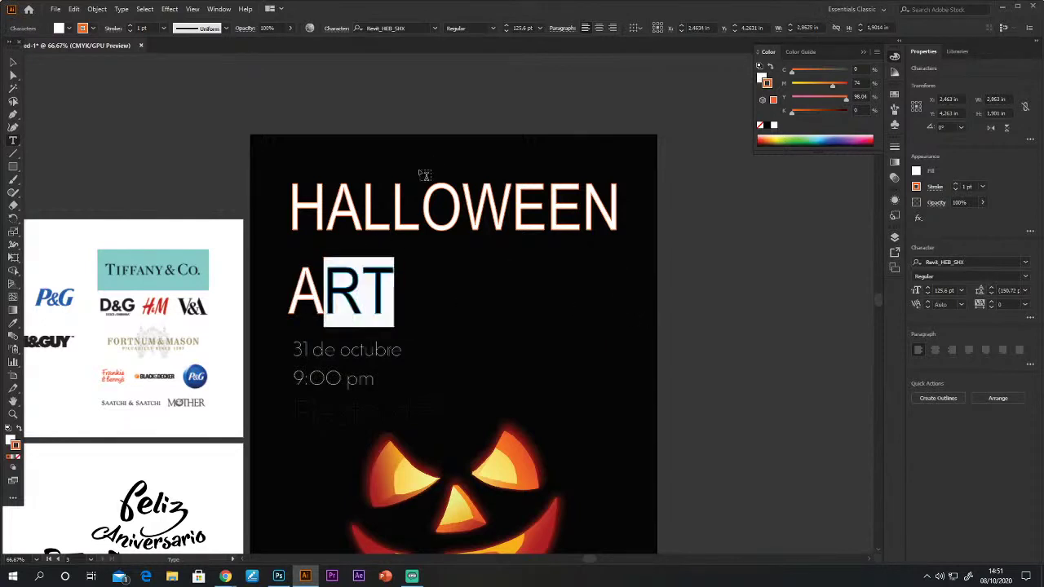
pyautogui.moveTo(299, 305); pyautogui.dragTo(436, 311)
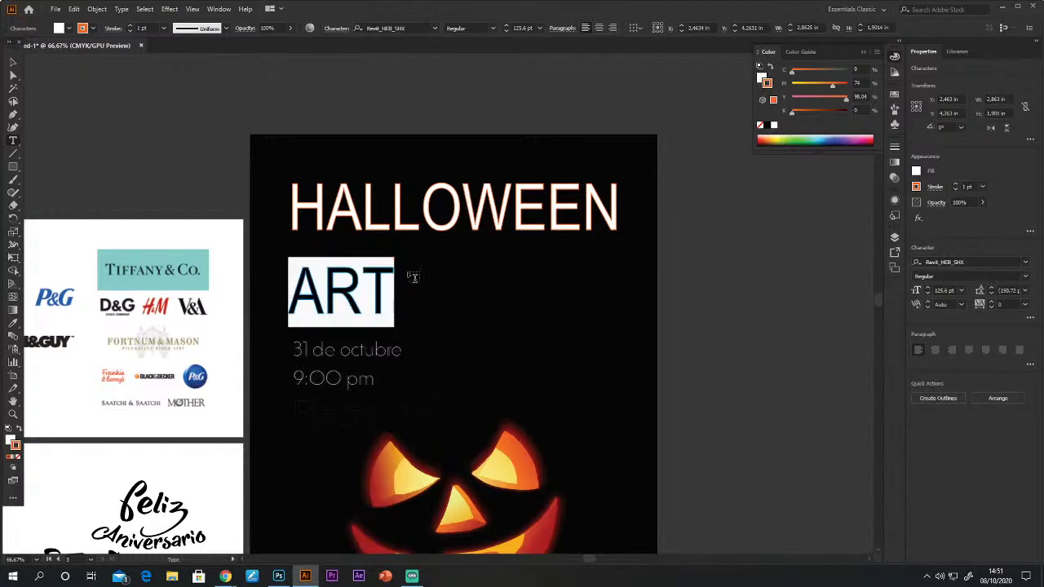
pyautogui.click(385, 28)
pyautogui.write('Rockwell')
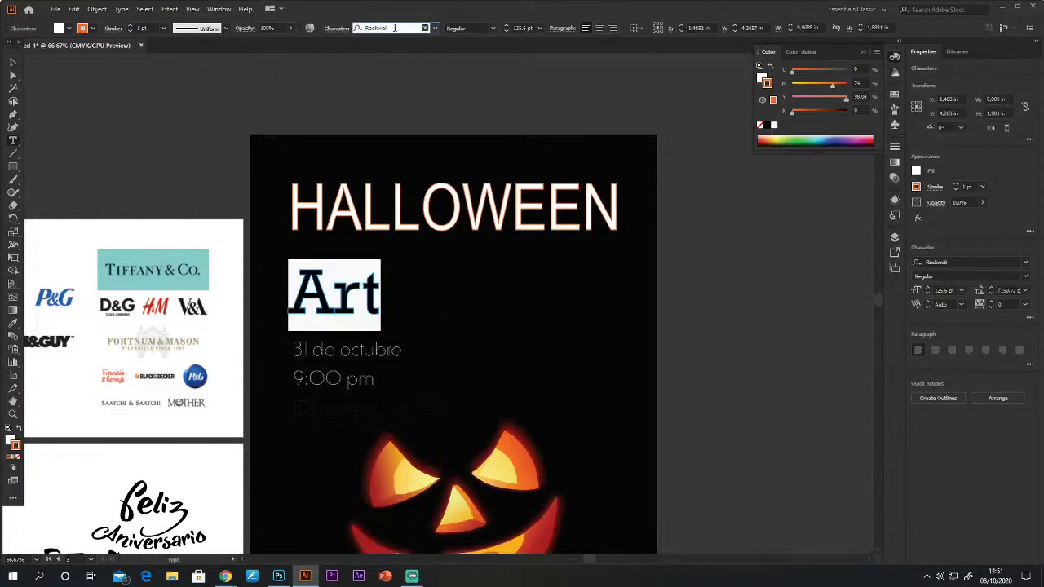
pyautogui.press('Down')
pyautogui.press('Down')
pyautogui.press('Down')
pyautogui.press('Down')
pyautogui.press('Down')
pyautogui.press('Down')
pyautogui.press('Down')
pyautogui.press('Down')
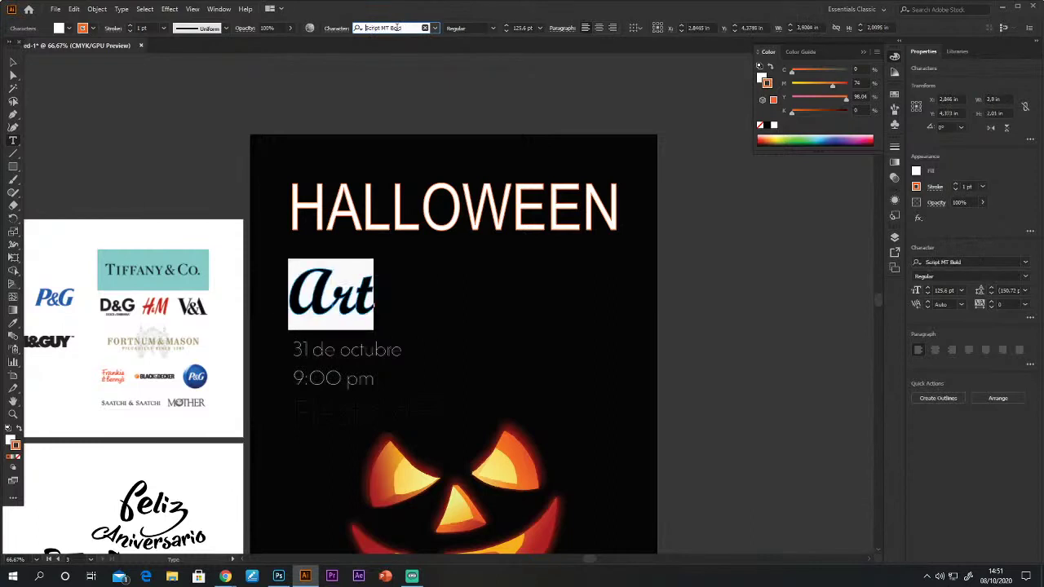
pyautogui.press('Down')
pyautogui.press('Down')
pyautogui.press('Down')
pyautogui.press('Down')
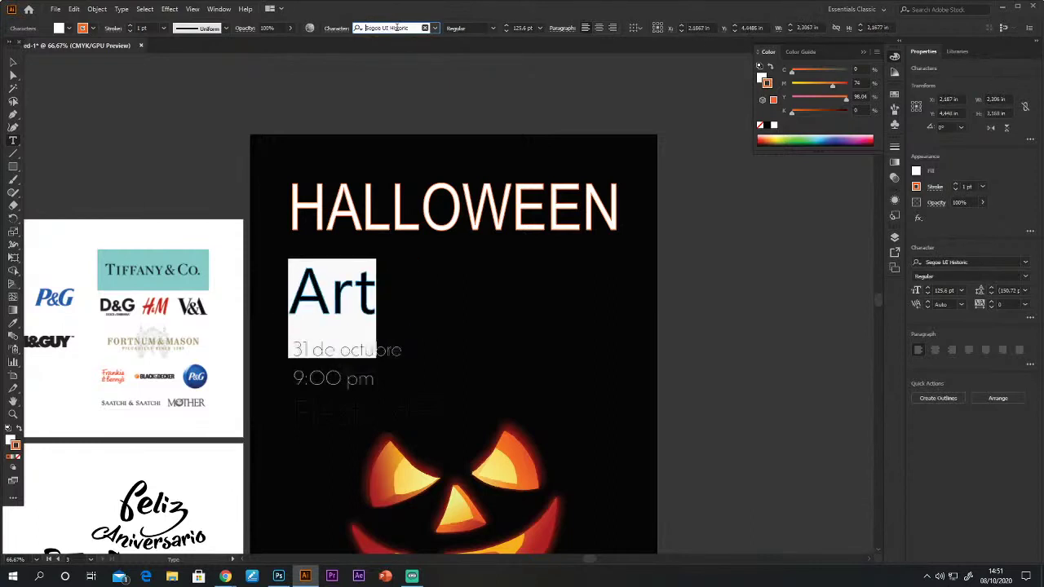
pyautogui.press('Down')
pyautogui.press('Down')
pyautogui.press('Down')
pyautogui.press('Down')
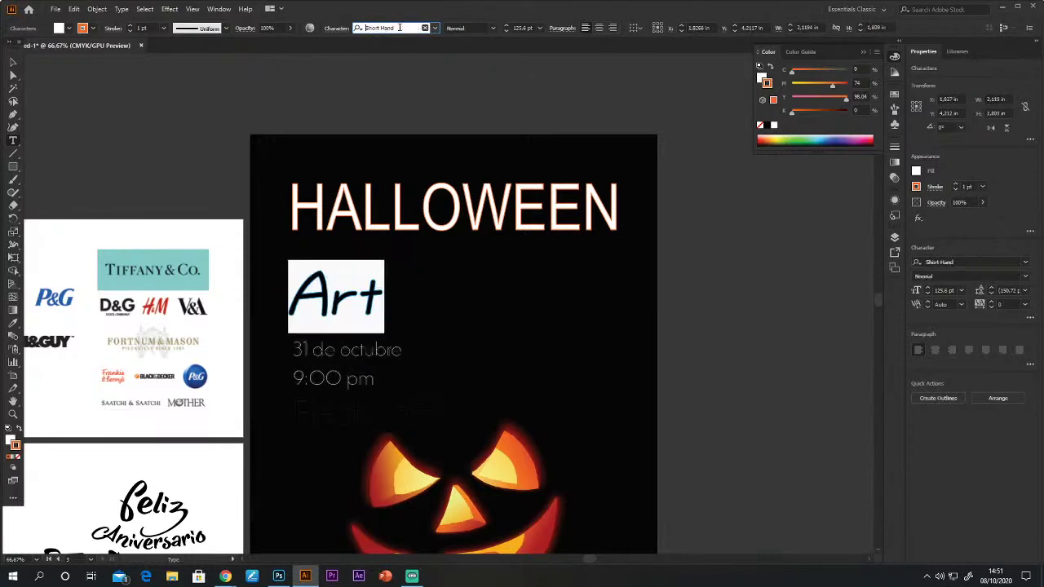
pyautogui.press('Down')
pyautogui.press('Down')
pyautogui.press('Down')
pyautogui.press('Down')
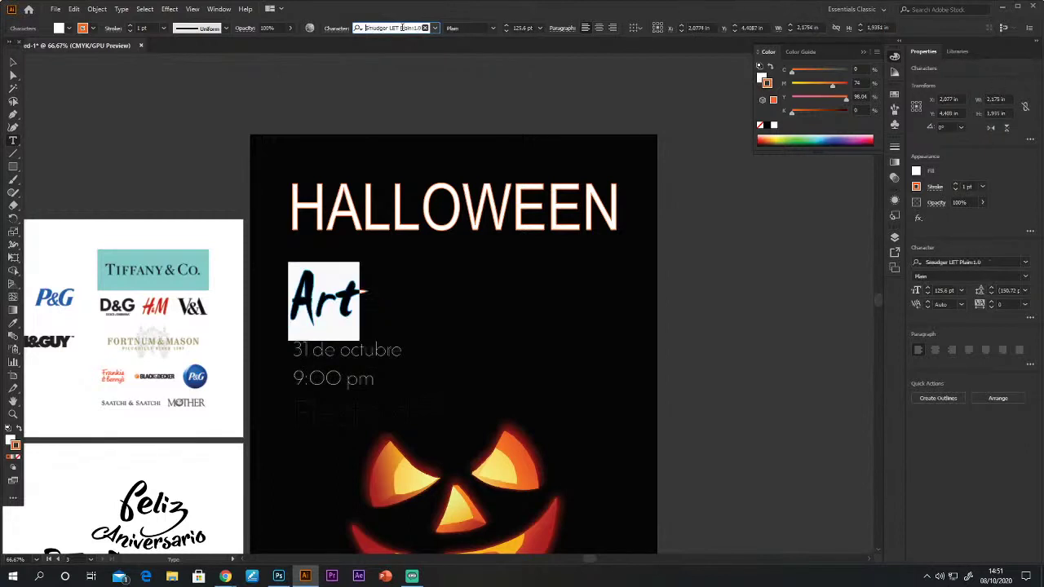
pyautogui.press('Down')
pyautogui.press('Down')
pyautogui.press('Down')
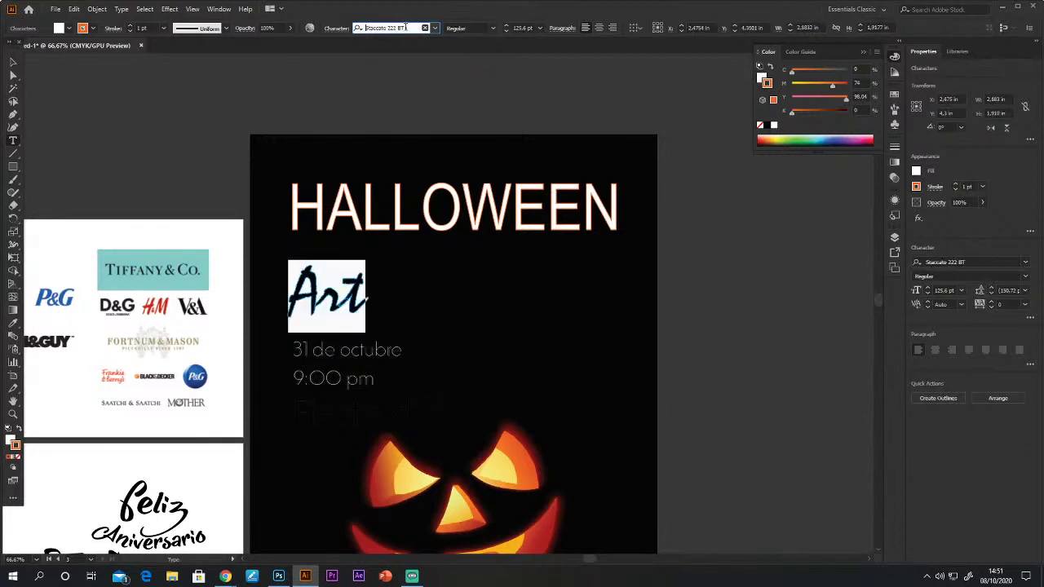
pyautogui.press('Down')
pyautogui.press('Down')
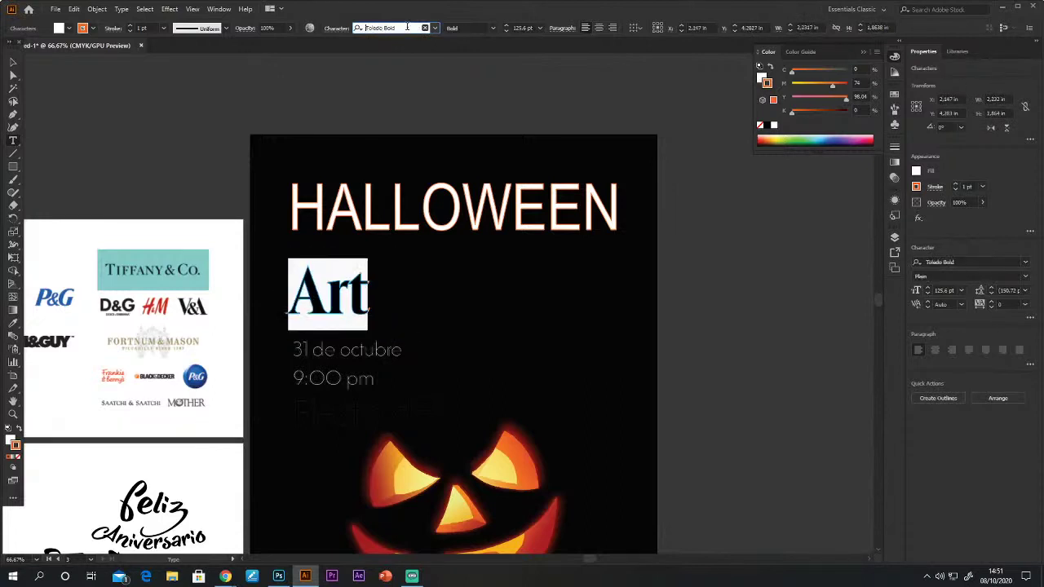
pyautogui.press('Down')
pyautogui.press('Down')
pyautogui.press('Down')
pyautogui.press('Down')
pyautogui.press('Down')
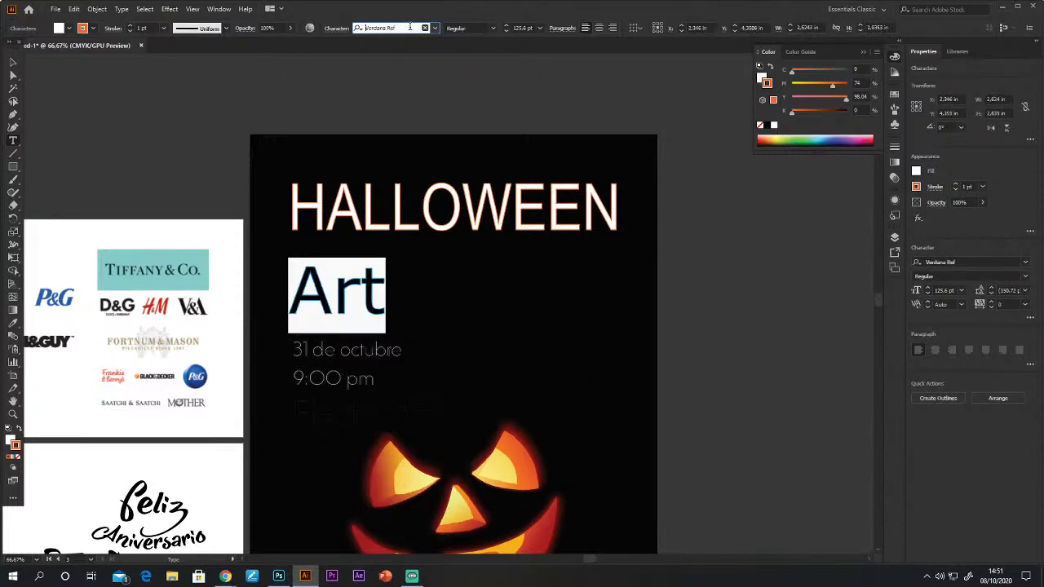
pyautogui.press('Down')
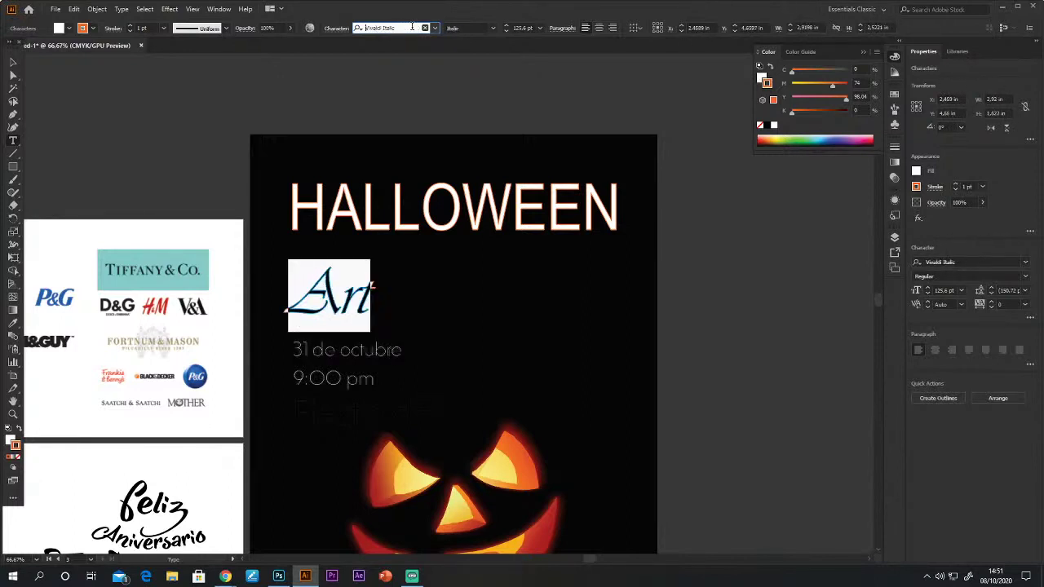
pyautogui.press('Down')
pyautogui.press('Down')
pyautogui.press('Down')
pyautogui.press('Down')
pyautogui.press('Down')
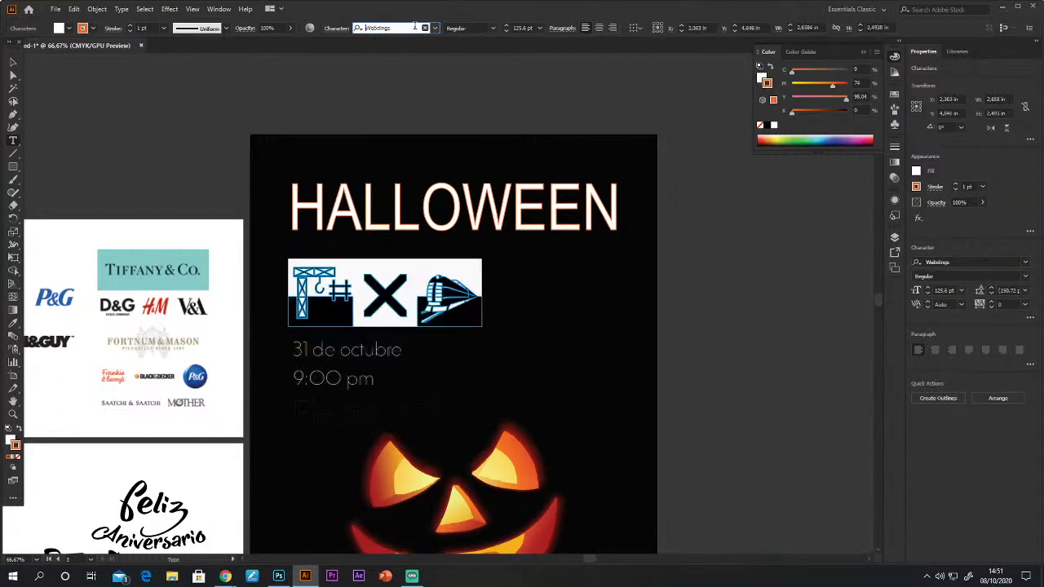
pyautogui.press('Down')
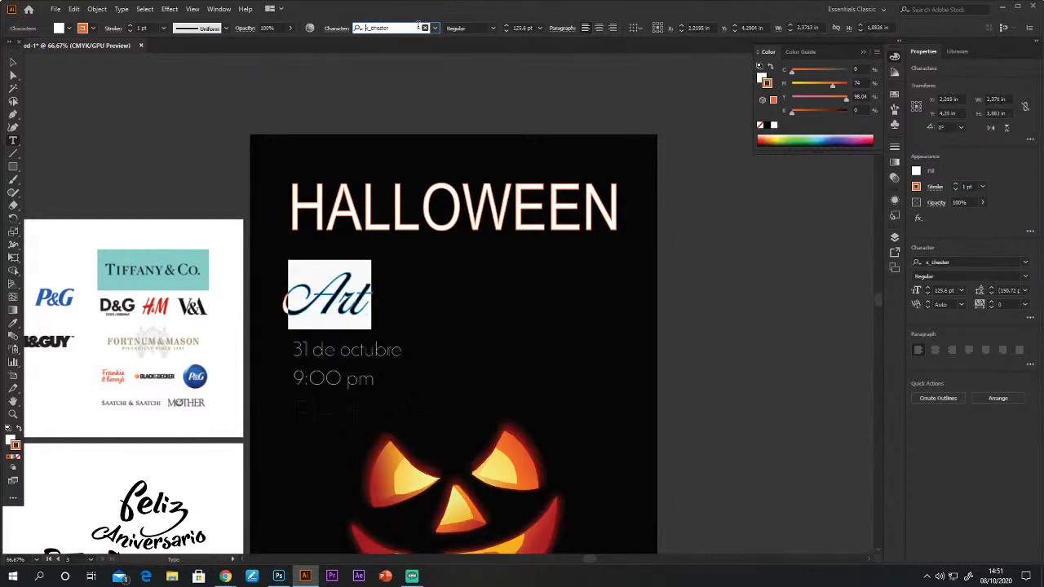
pyautogui.press('Down')
pyautogui.press('Down')
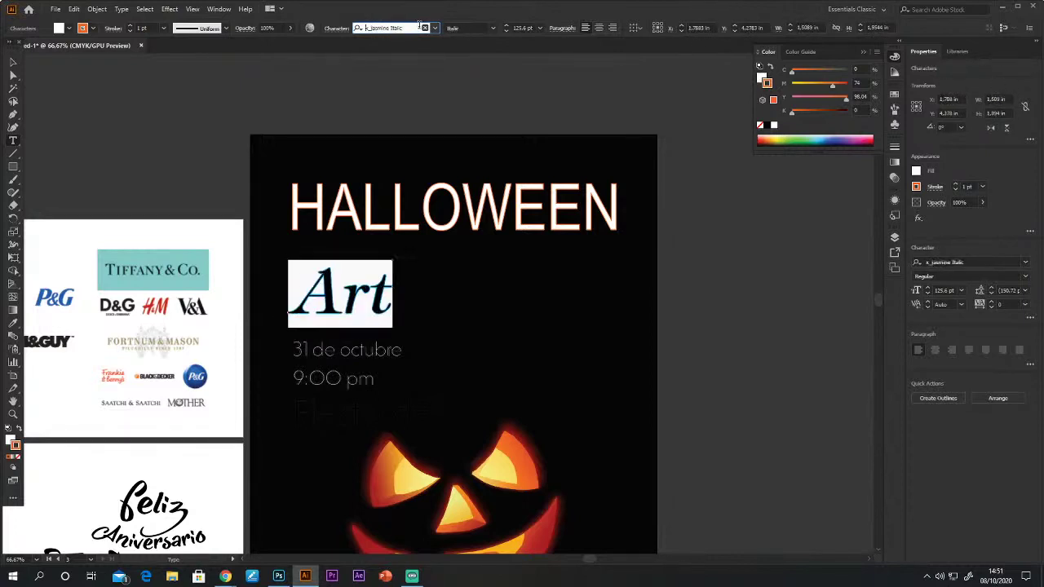
pyautogui.press('Down')
pyautogui.press('Down')
pyautogui.press('Down')
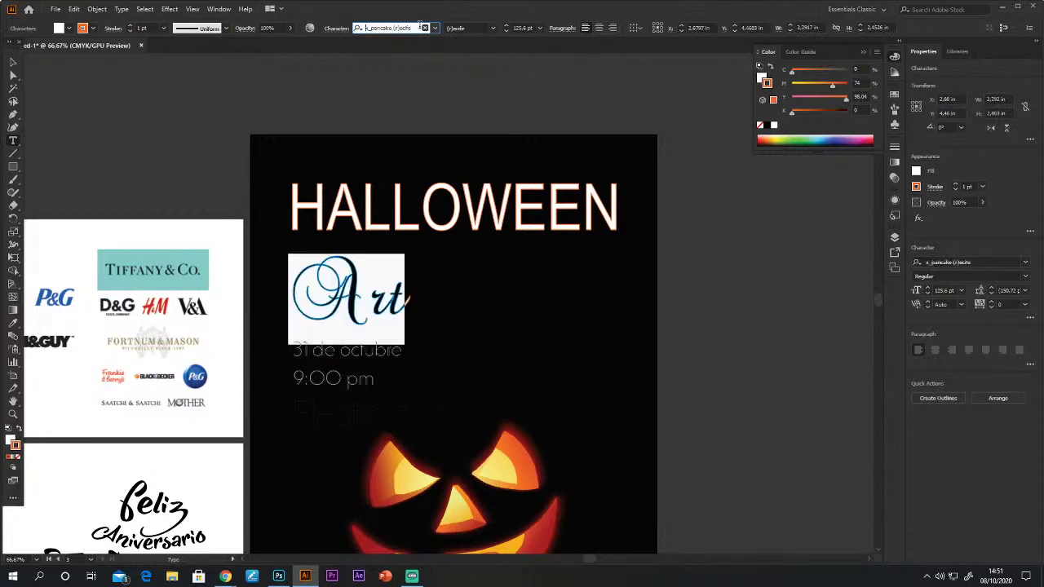
pyautogui.press('Down')
pyautogui.press('Down')
pyautogui.press('Down')
pyautogui.press('Down')
pyautogui.press('Down')
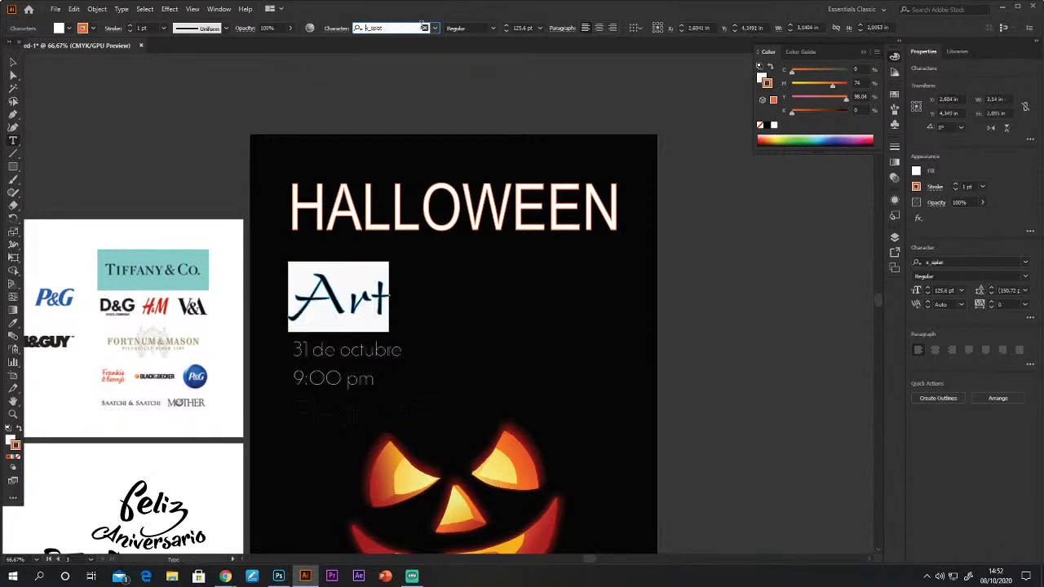
pyautogui.press('Down')
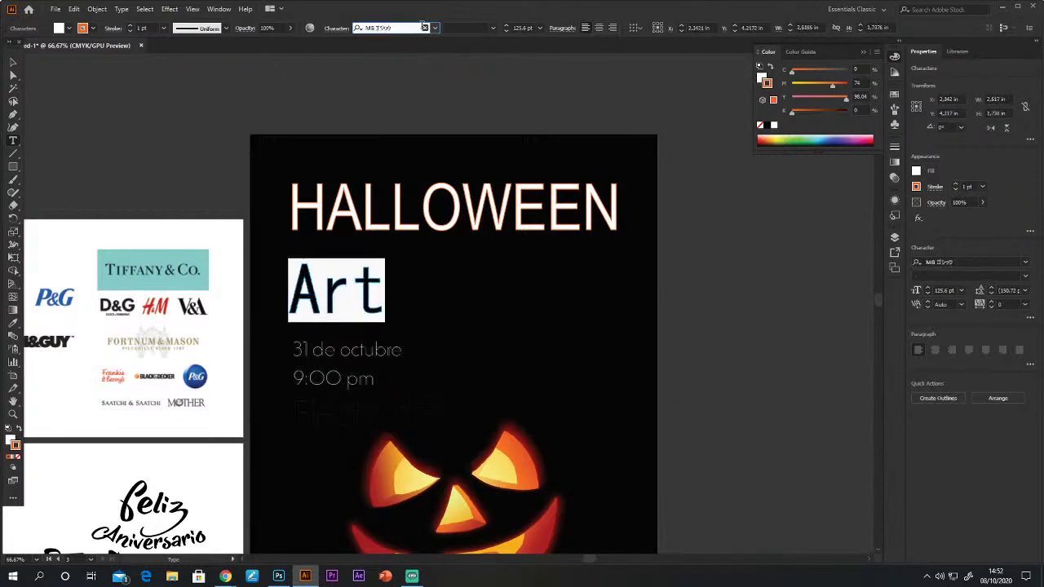
pyautogui.press('Down')
pyautogui.press('Down')
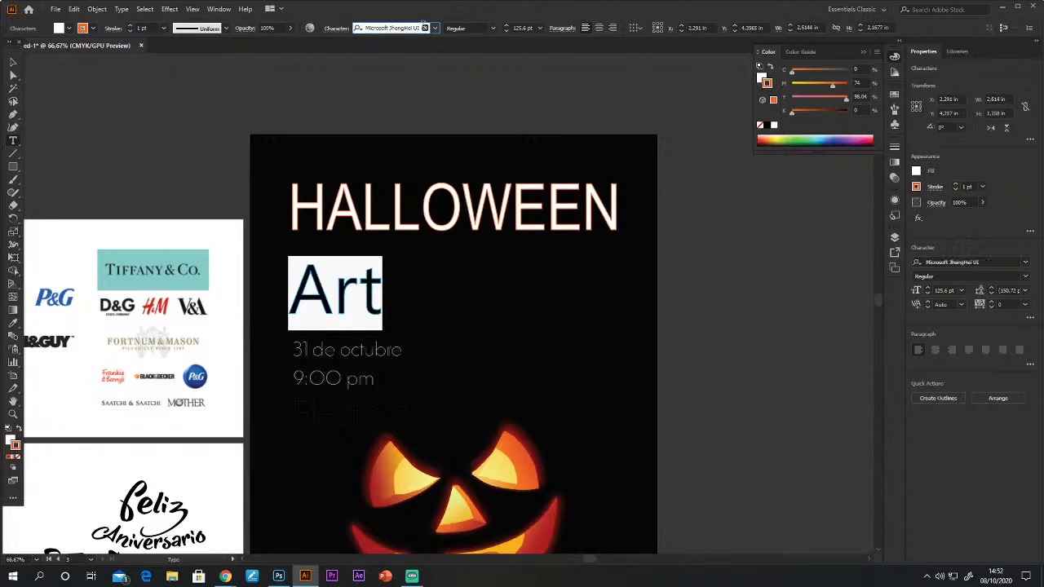
pyautogui.press('Down')
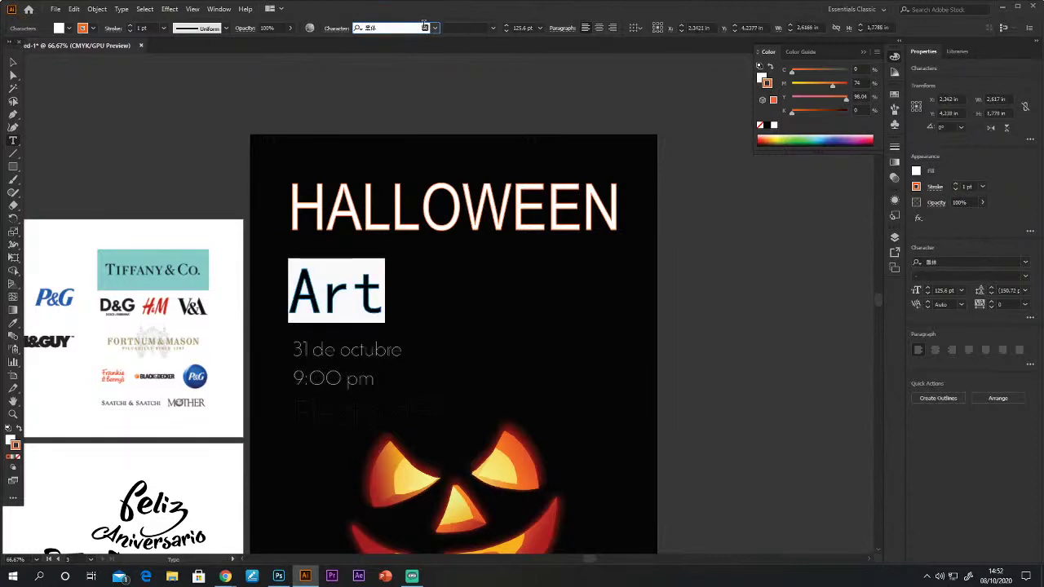
pyautogui.press('Down')
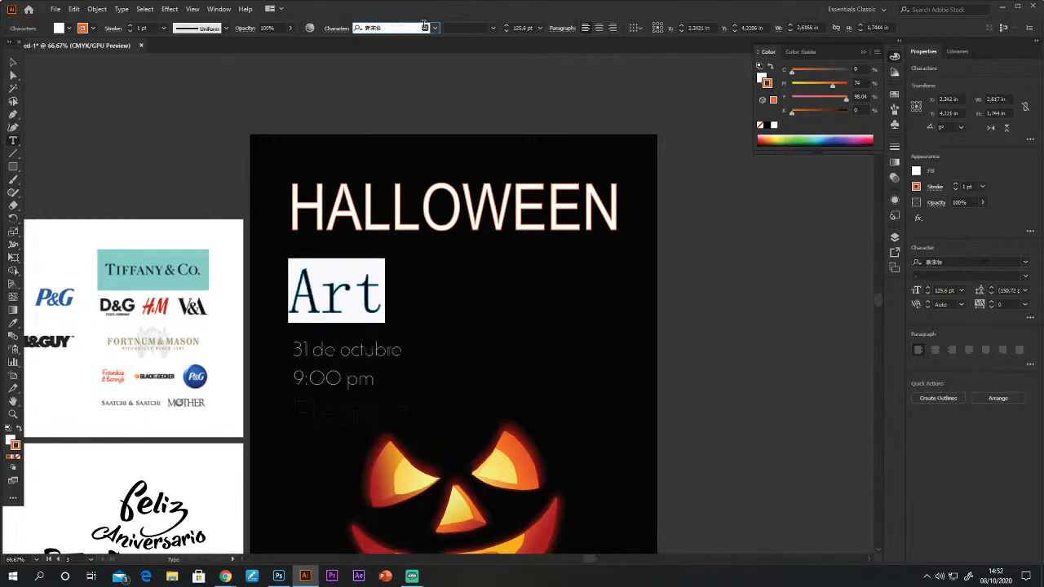
pyautogui.press('Down')
pyautogui.press('Down')
pyautogui.press('Down')
pyautogui.press('Down')
pyautogui.press('Down')
pyautogui.press('Down')
pyautogui.press('Down')
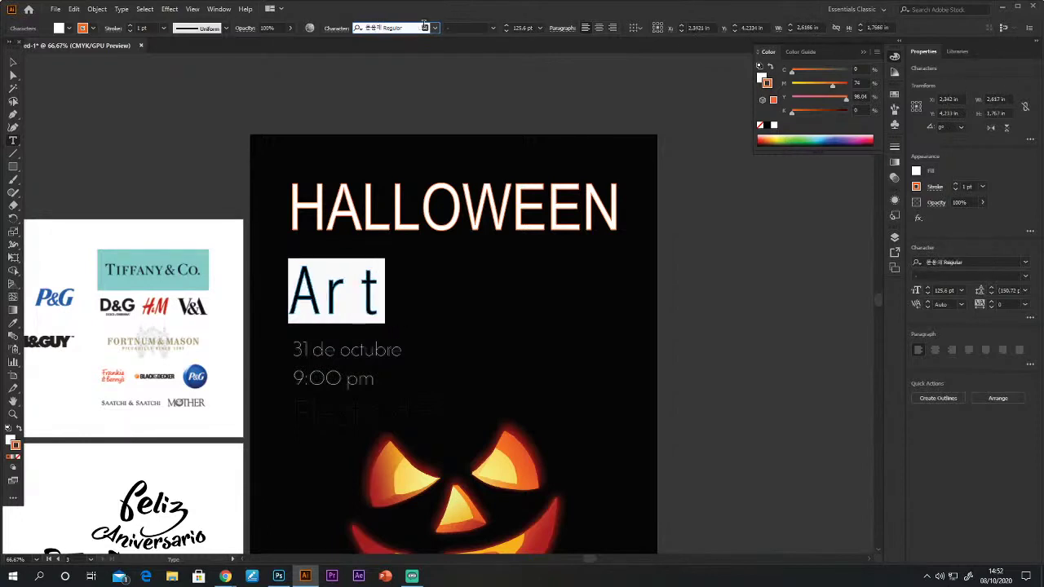
pyautogui.press('Down')
pyautogui.press('Down')
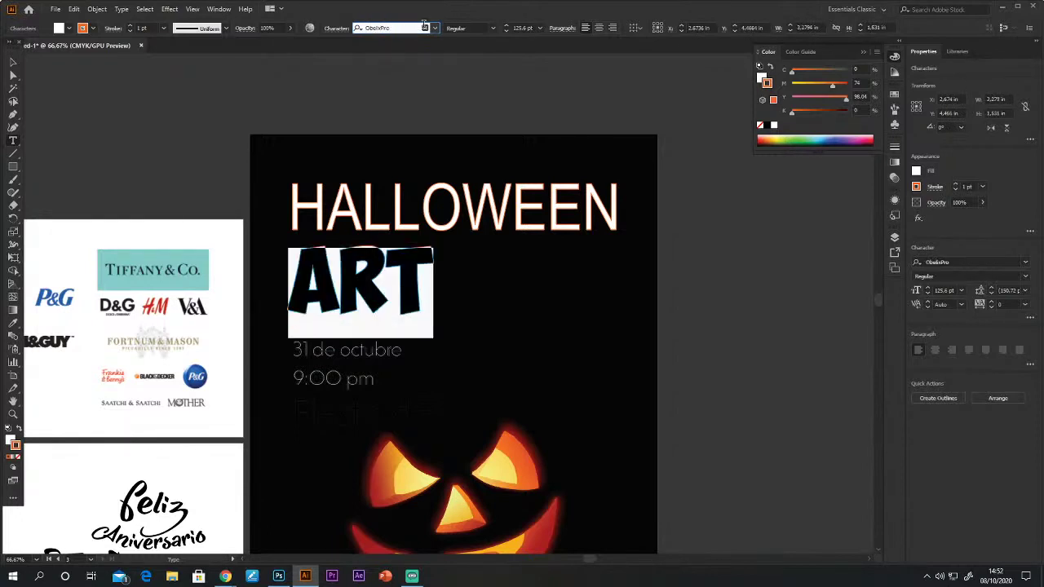
# Return to the start of the font list and try its first fonts on the word ART, up to Adobe Devanagari.
pyautogui.press('Home')
pyautogui.press('Down')
pyautogui.press('Down')
pyautogui.press('Down')
pyautogui.press('Down')
pyautogui.press('Down')
pyautogui.press('Down')
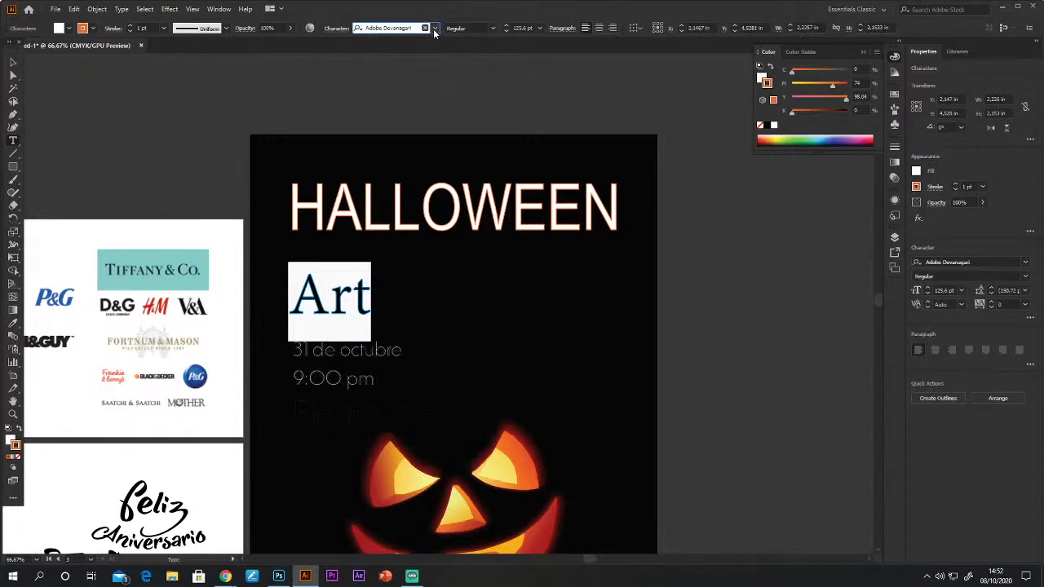
# Try Consistency Measures on the word below HALLOWEEN and change its font to Consolas, keeping the whole word selected.
pyautogui.click(435, 28)
pyautogui.moveTo(617, 373); pyautogui.dragTo(628, 84)
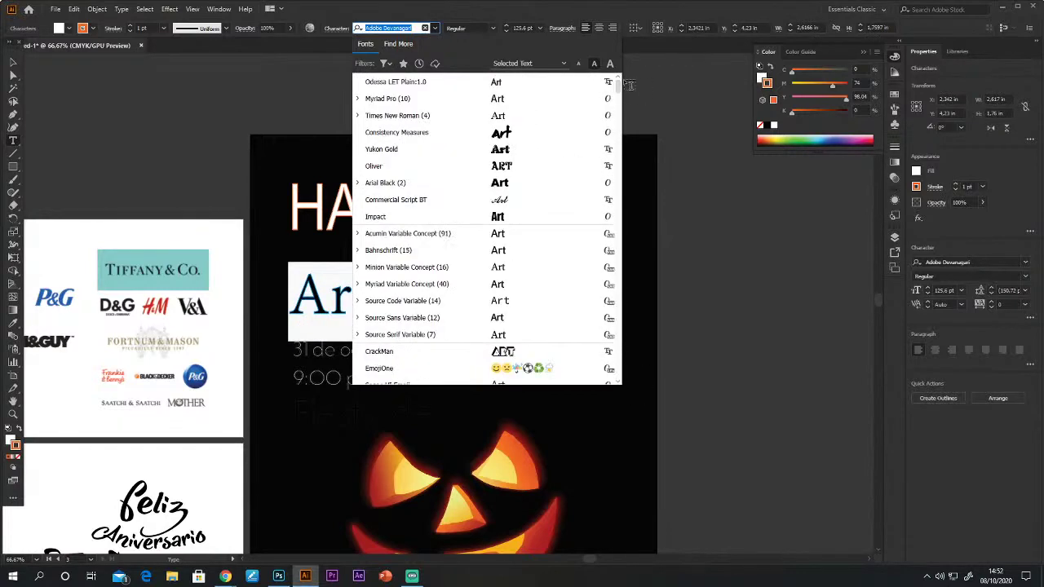
pyautogui.click(522, 133)
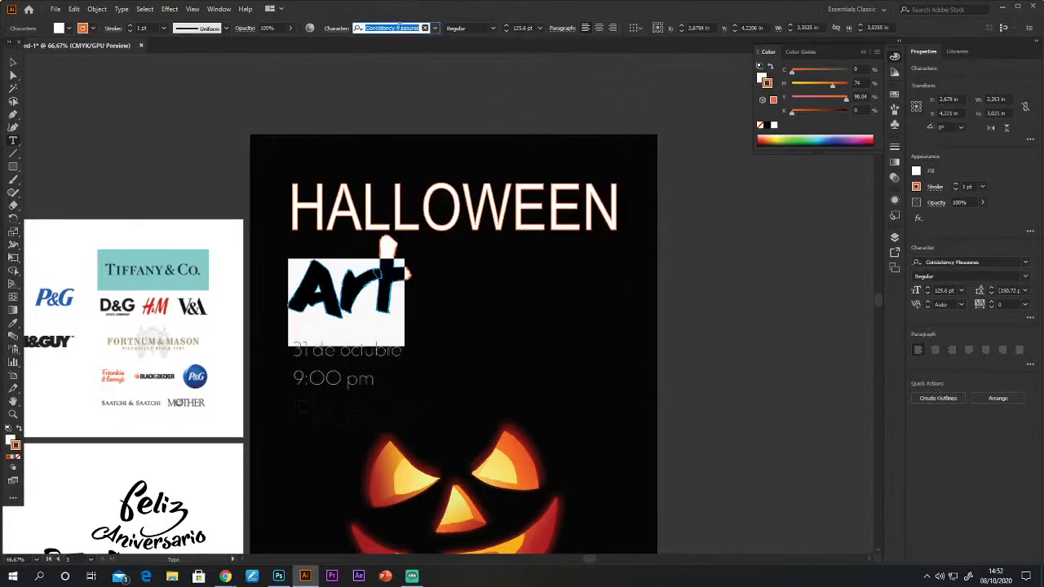
pyautogui.press('Down')
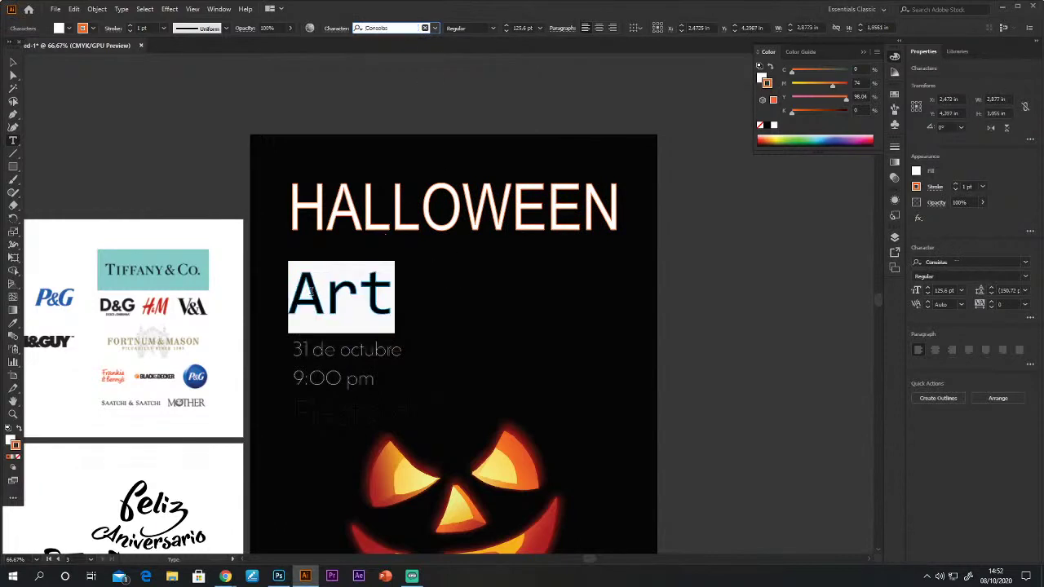
pyautogui.click(303, 287)
pyautogui.hotkey('shift', 'Right')
pyautogui.hotkey('shift', 'Right')
pyautogui.hotkey('shift', 'Right')
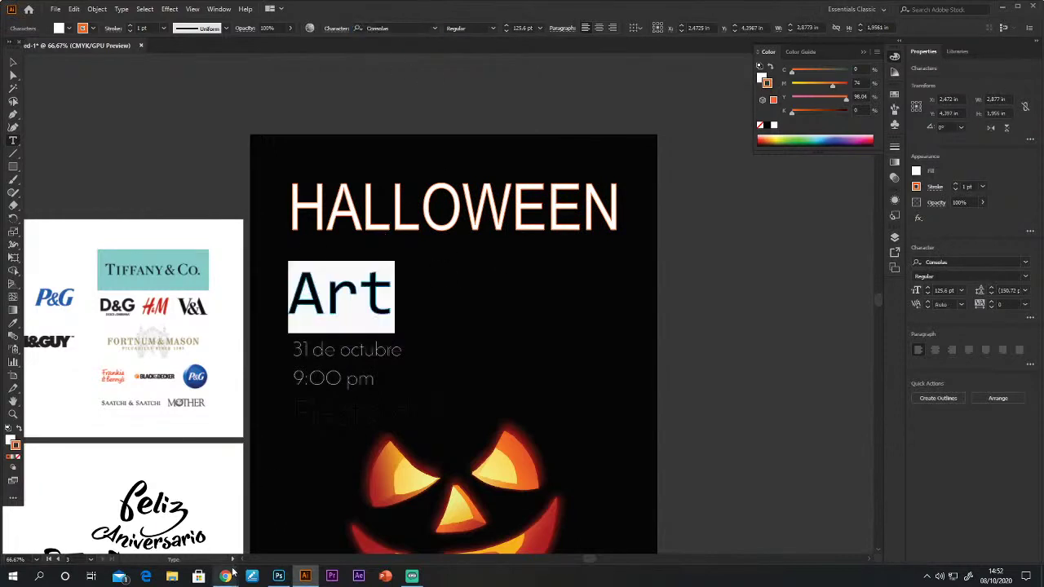
# Switch to Chrome and search Google Images for "adam family".
pyautogui.moveTo(220, 578)
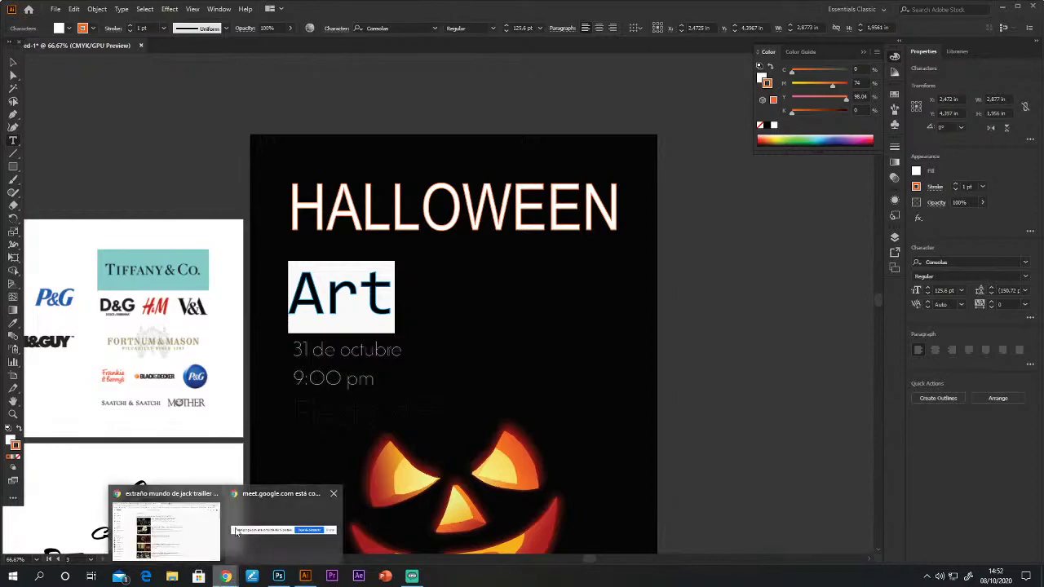
pyautogui.click(282, 522)
pyautogui.click(256, 45)
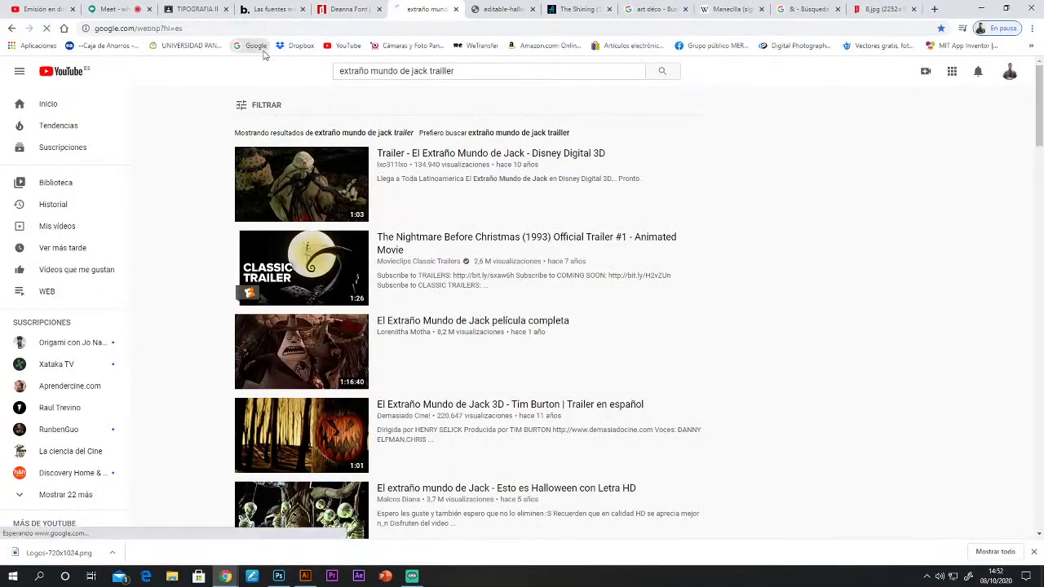
pyautogui.write('adam fami')
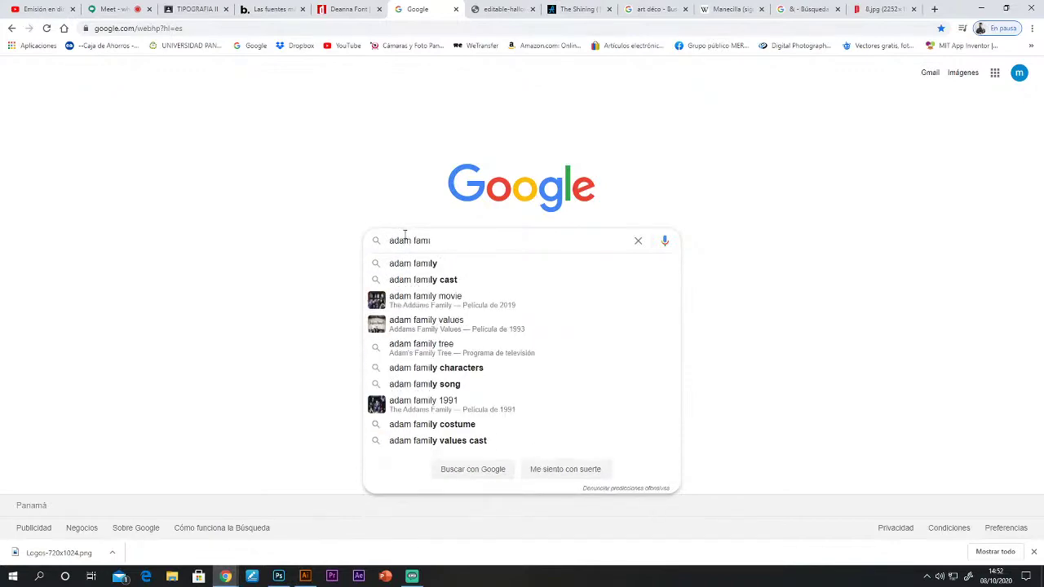
pyautogui.click(416, 265)
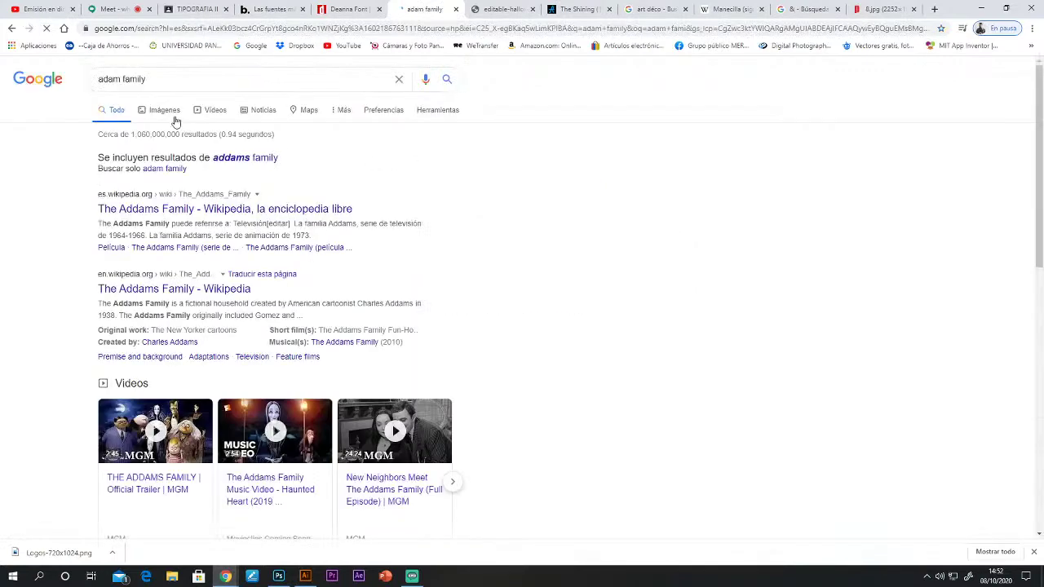
pyautogui.click(167, 110)
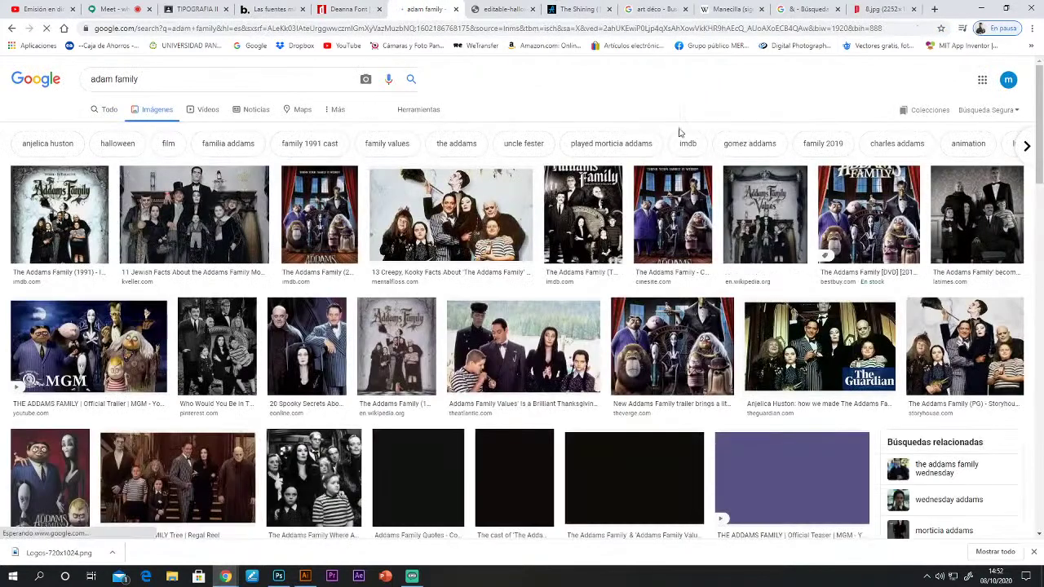
# Preview the Addams Family Values poster from Wikipedia, open its image in a new tab, and return to the search results.
pyautogui.click(757, 213)
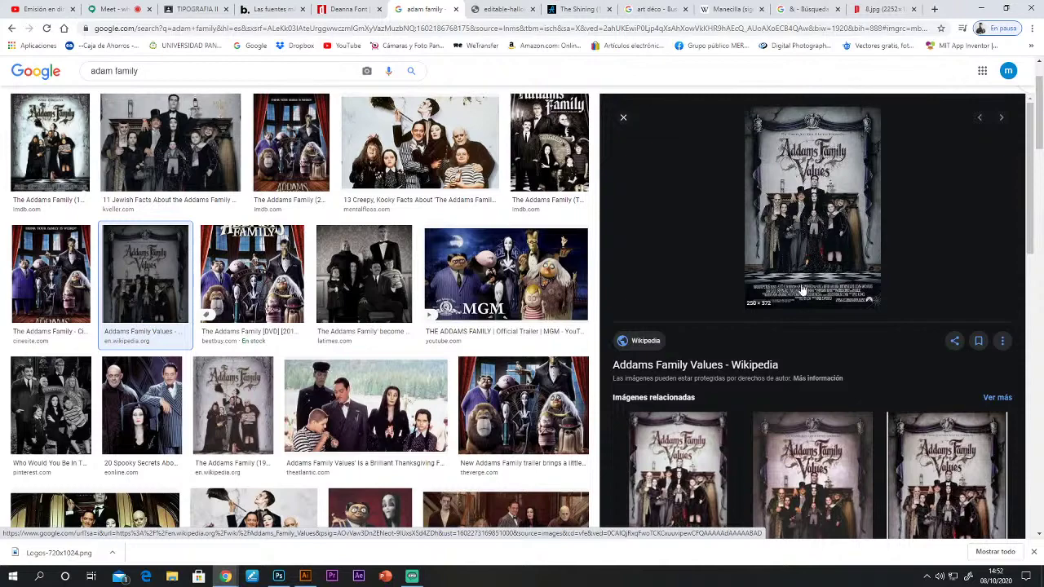
pyautogui.scroll(-3, 864, 473)
pyautogui.scroll(3, 783, 353)
pyautogui.rightClick(784, 191)
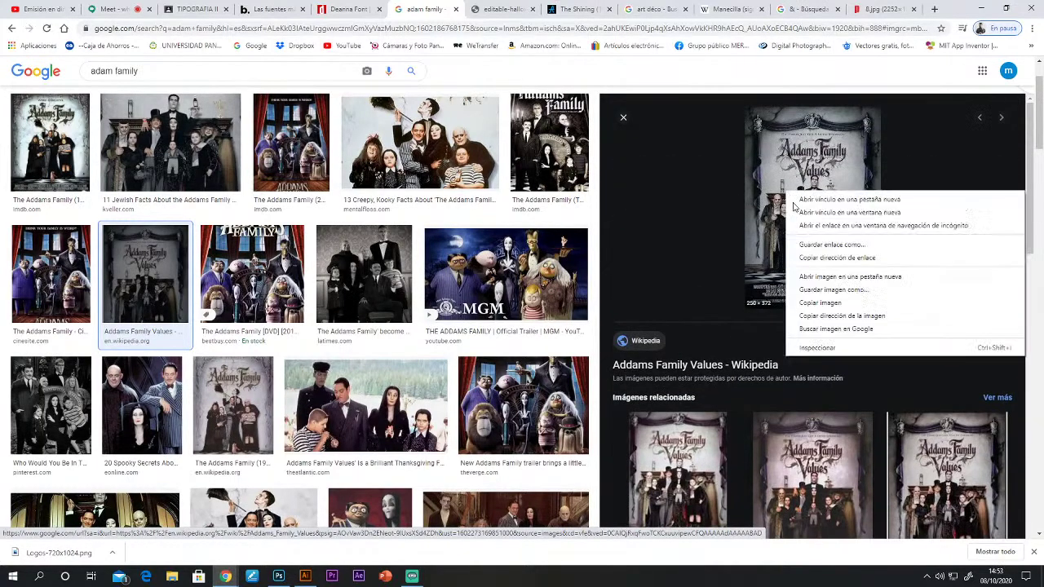
pyautogui.click(820, 279)
pyautogui.click(467, 10)
pyautogui.click(490, 10)
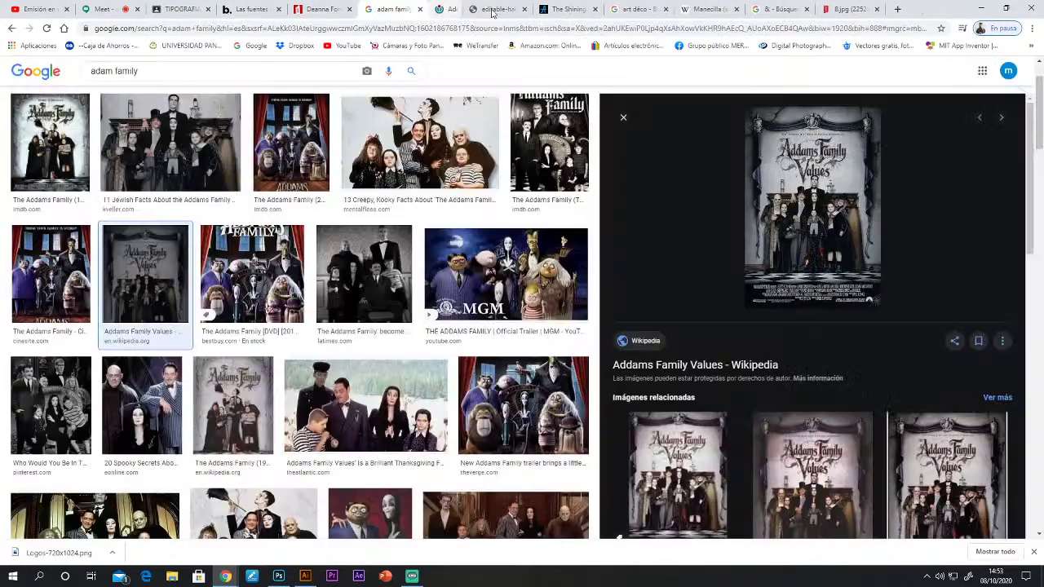
# Browse the related posters to preview The Addams Family poster from Pinterest, and dismiss the Avast pop-up.
pyautogui.scroll(-3, 765, 451)
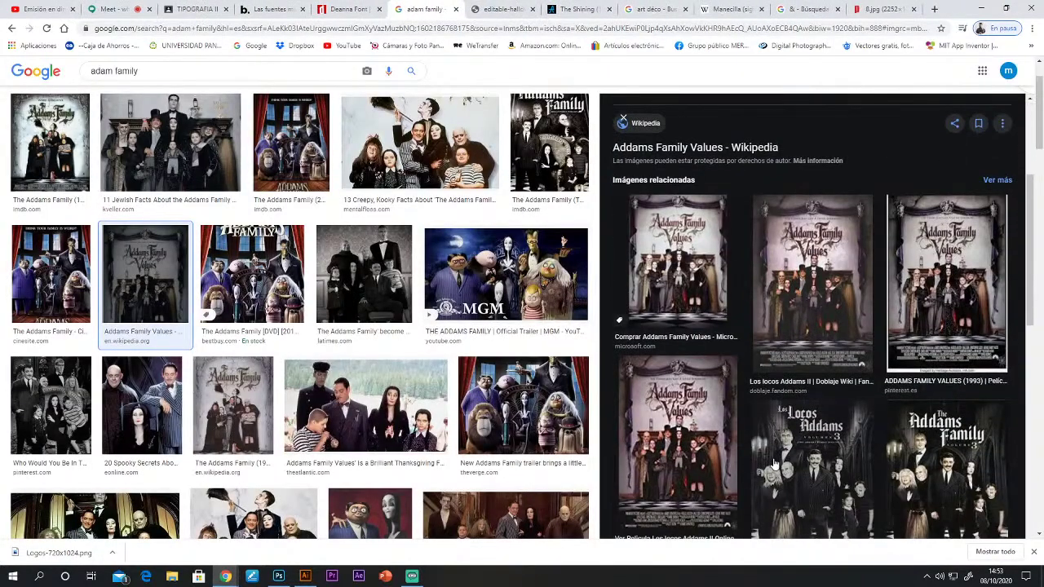
pyautogui.scroll(-2, 681, 340)
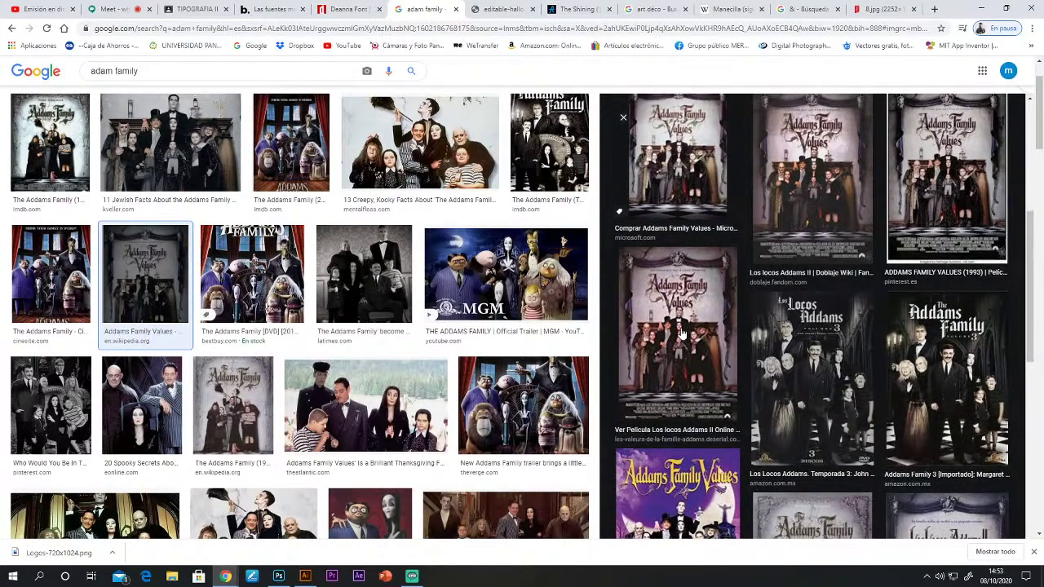
pyautogui.click(681, 333)
pyautogui.scroll(-2, 693, 359)
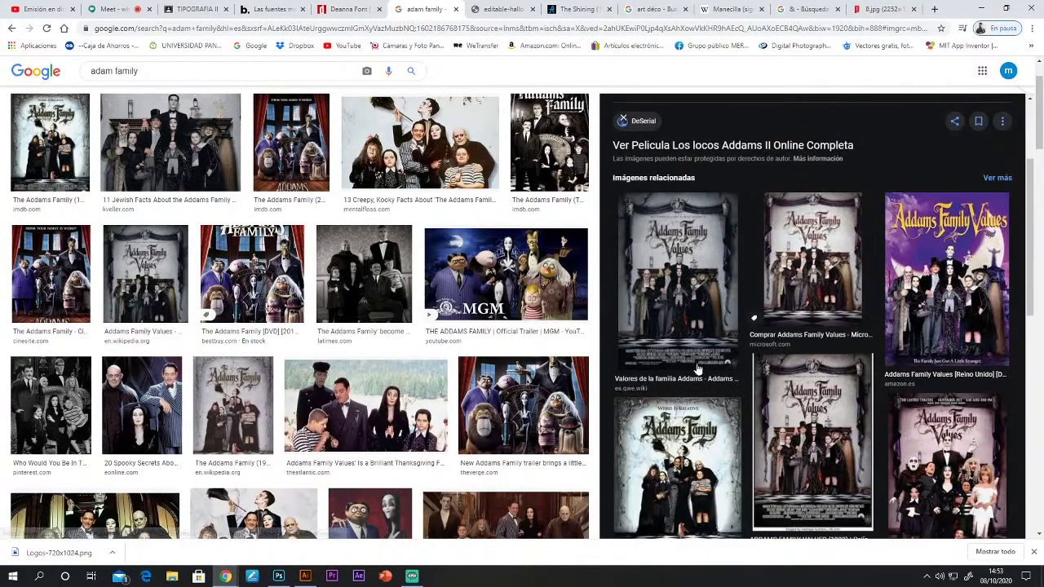
pyautogui.click(699, 375)
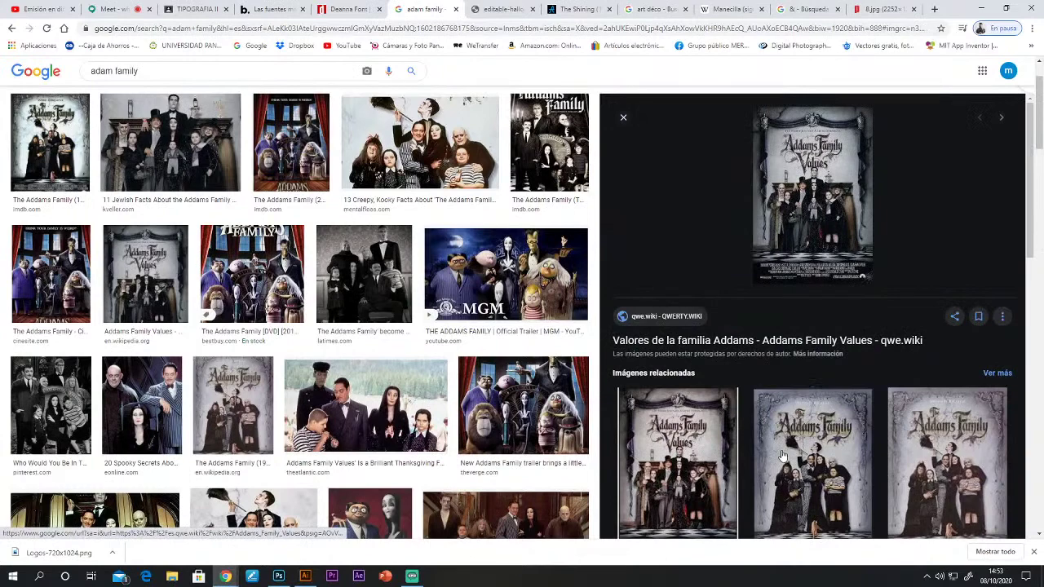
pyautogui.scroll(-2, 767, 480)
pyautogui.click(791, 383)
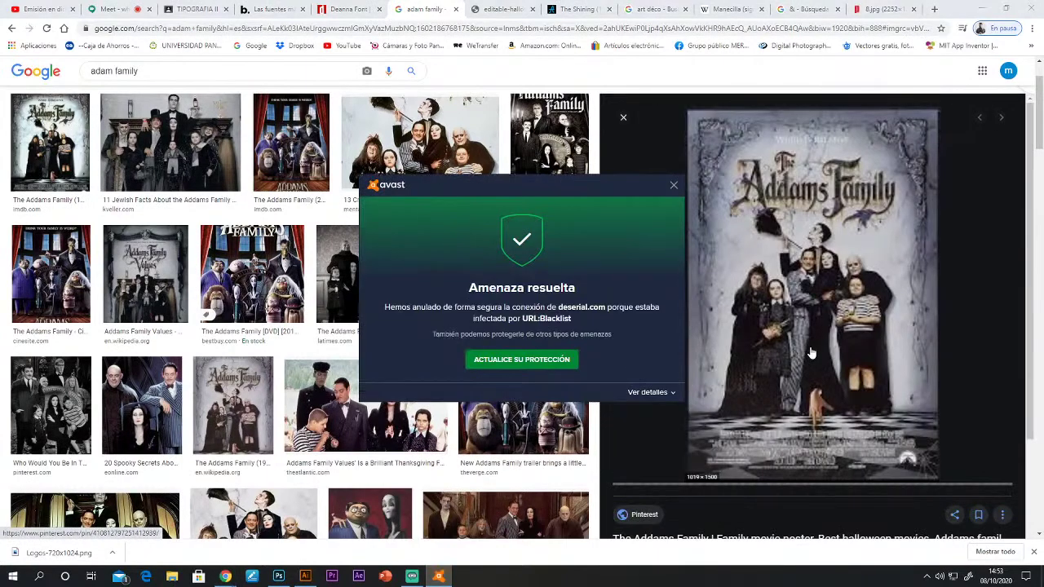
pyautogui.click(674, 185)
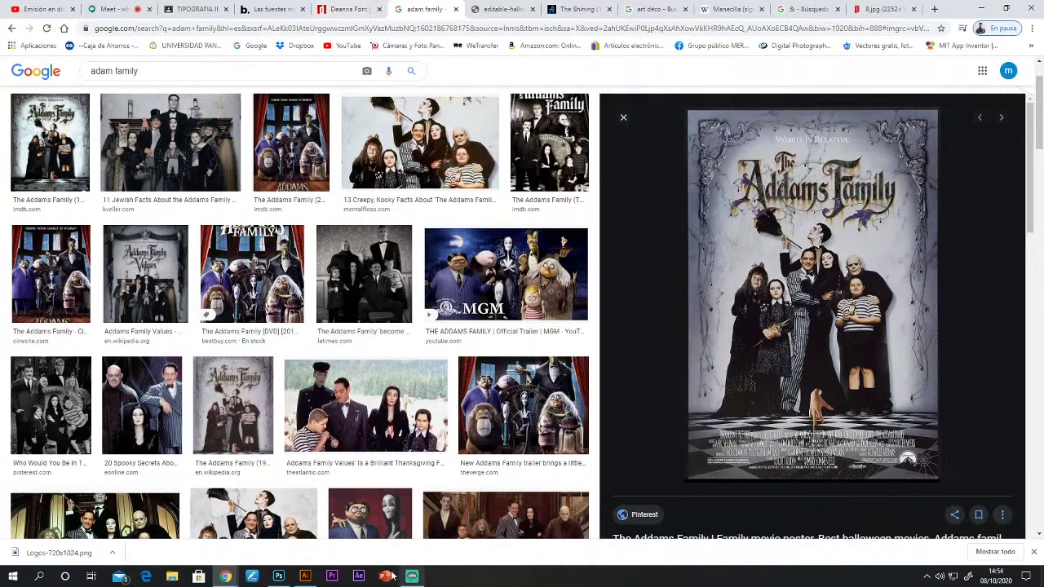
# Switch to Illustrator and try the fonts following Consolas on the selected word Art, settling on Dinobots Normal.
pyautogui.click(305, 576)
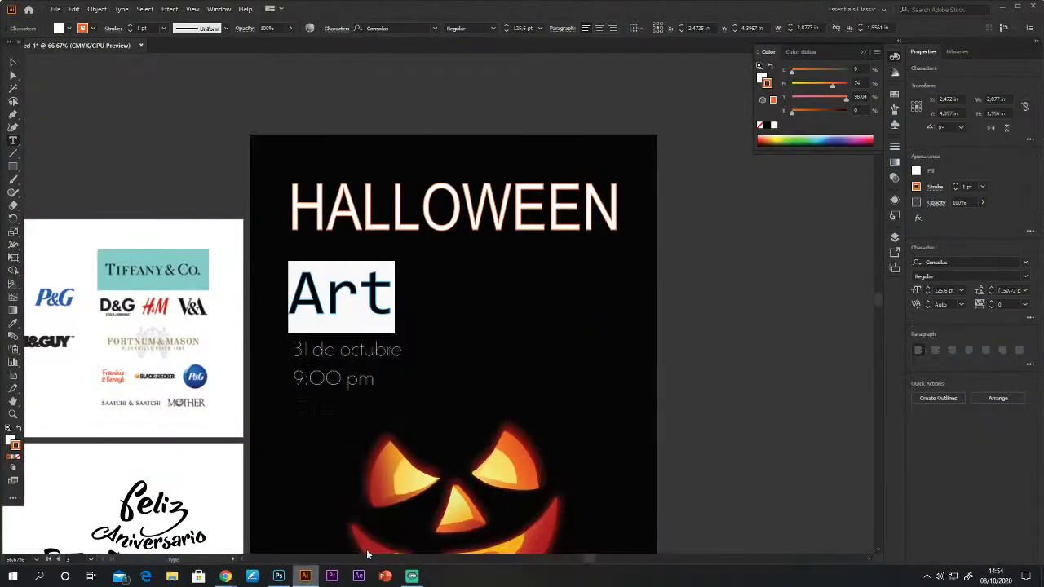
pyautogui.click(393, 27)
pyautogui.press('Down')
pyautogui.press('Down')
pyautogui.press('Down')
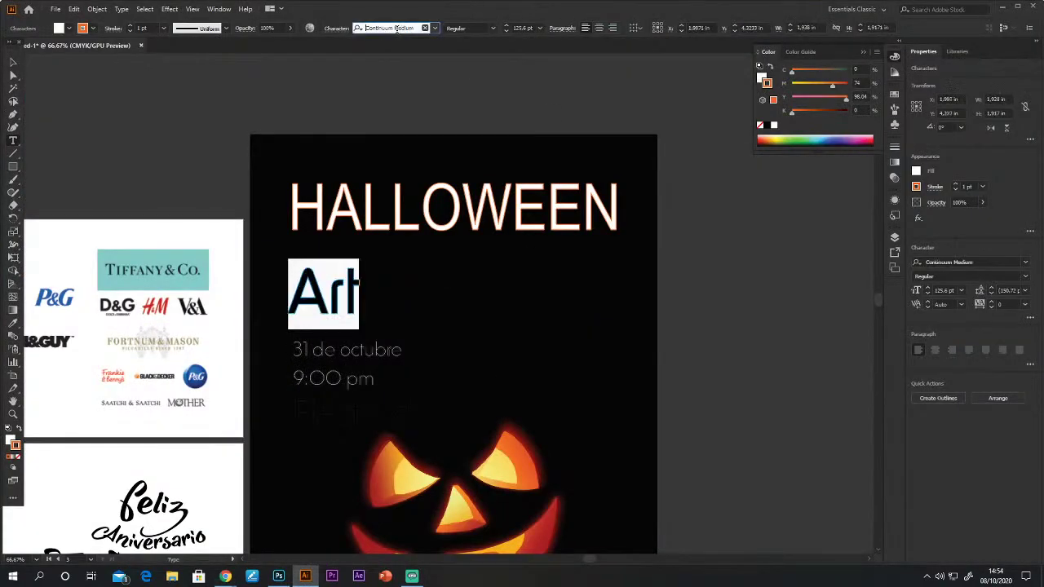
pyautogui.press('Down')
pyautogui.press('Down')
pyautogui.press('Down')
pyautogui.press('Down')
pyautogui.press('Down')
pyautogui.press('Down')
pyautogui.press('Down')
pyautogui.press('Down')
pyautogui.press('Down')
pyautogui.press('Down')
pyautogui.press('Down')
pyautogui.press('Down')
pyautogui.press('Down')
pyautogui.press('Return')
pyautogui.press('Down')
pyautogui.press('Down')
pyautogui.press('Down')
pyautogui.press('Down')
pyautogui.press('Down')
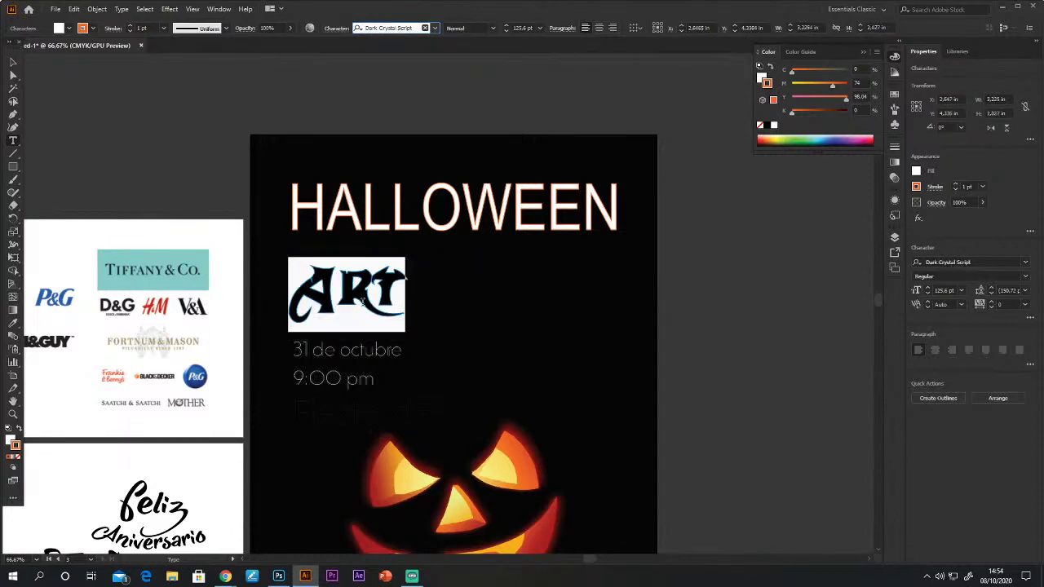
pyautogui.press('Down')
pyautogui.press('Down')
pyautogui.press('Down')
pyautogui.press('Down')
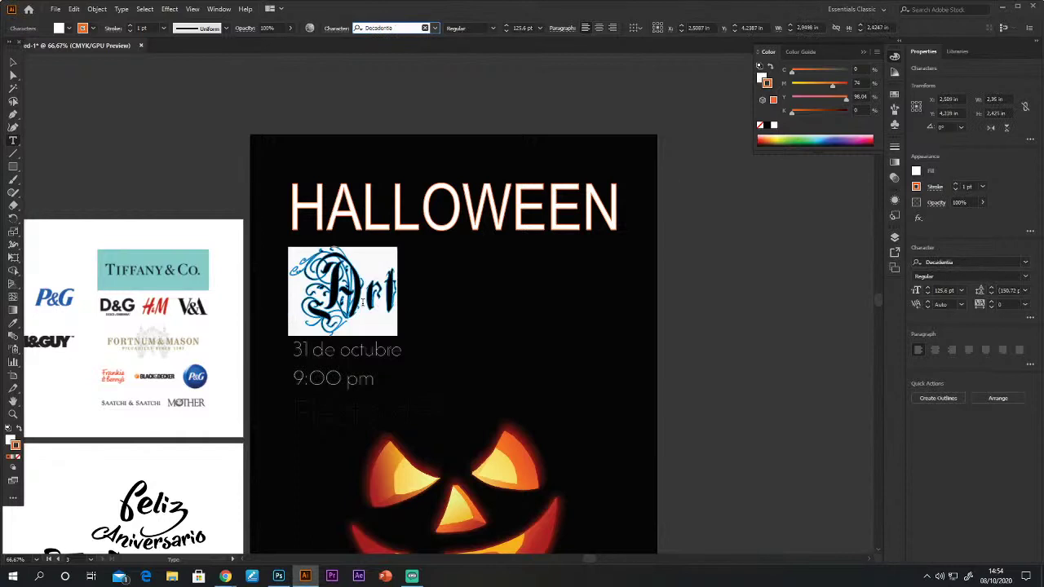
pyautogui.press('Down')
pyautogui.press('Down')
pyautogui.press('Down')
pyautogui.press('Down')
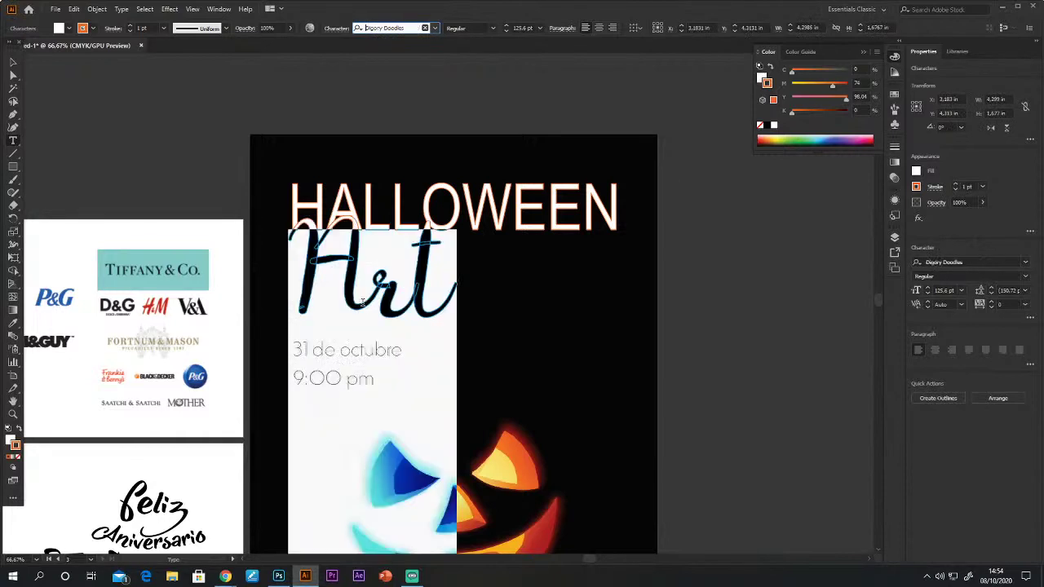
pyautogui.click(362, 302)
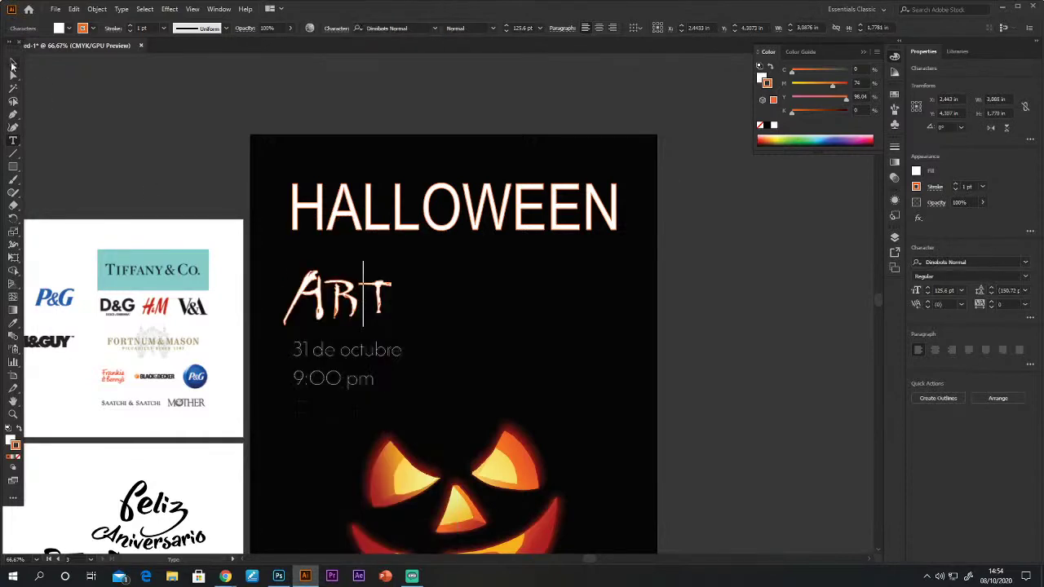
# Enlarge ART to about 205 pt beneath HALLOWEEN and give it an orange fill with a black stroke.
pyautogui.click(12, 62)
pyautogui.moveTo(394, 325); pyautogui.dragTo(482, 277)
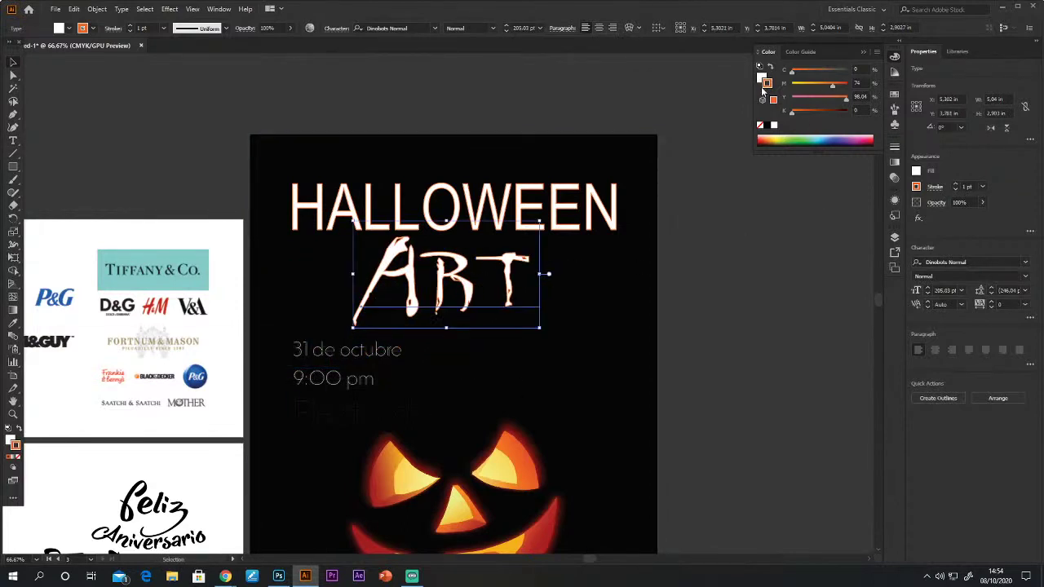
pyautogui.click(770, 68)
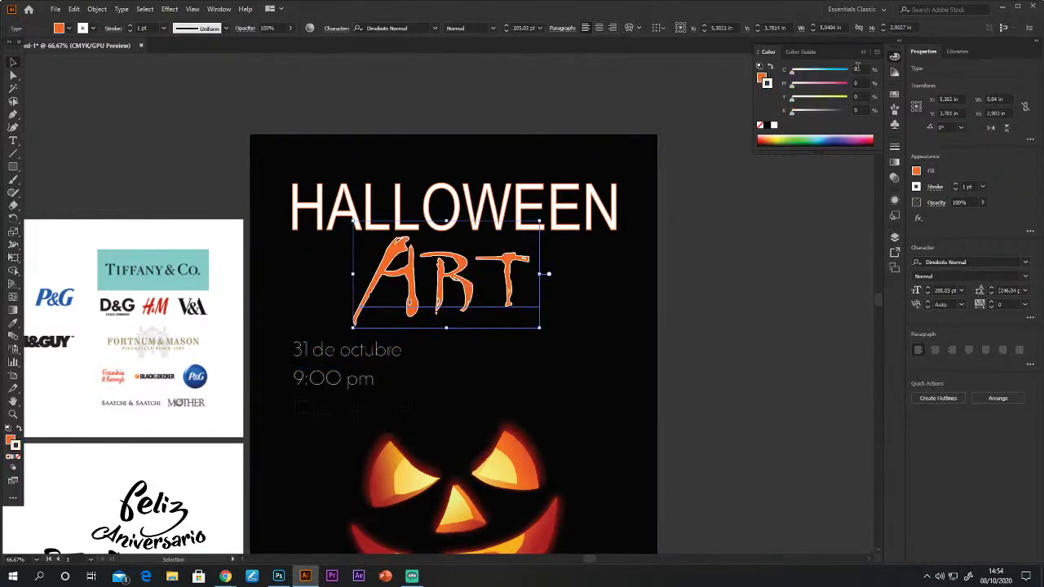
pyautogui.click(771, 126)
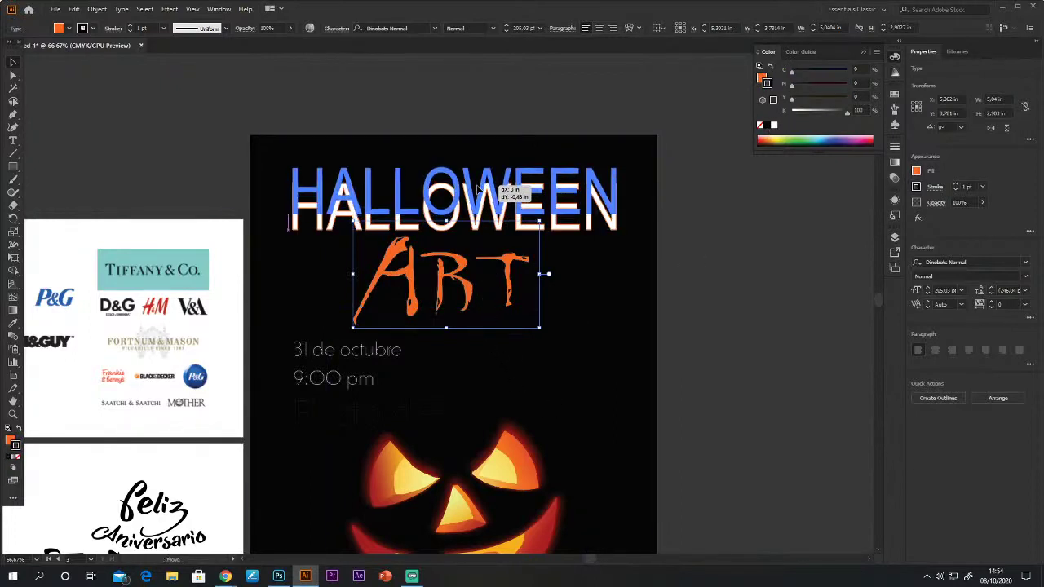
# Move HALLOWEEN up about 0.43 in, raise ART slightly beneath it, and clear the selection.
pyautogui.click(512, 196)
pyautogui.click(505, 277)
pyautogui.click(718, 316)
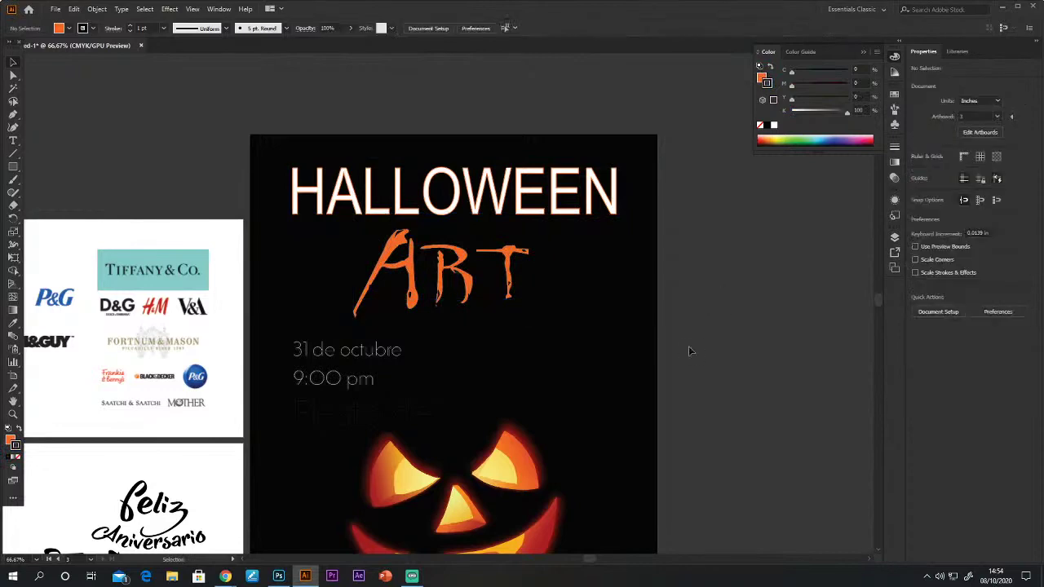
# Delete the black text line hidden against the background below 9:00 pm.
pyautogui.moveTo(477, 348); pyautogui.dragTo(511, 275)
pyautogui.click(404, 339)
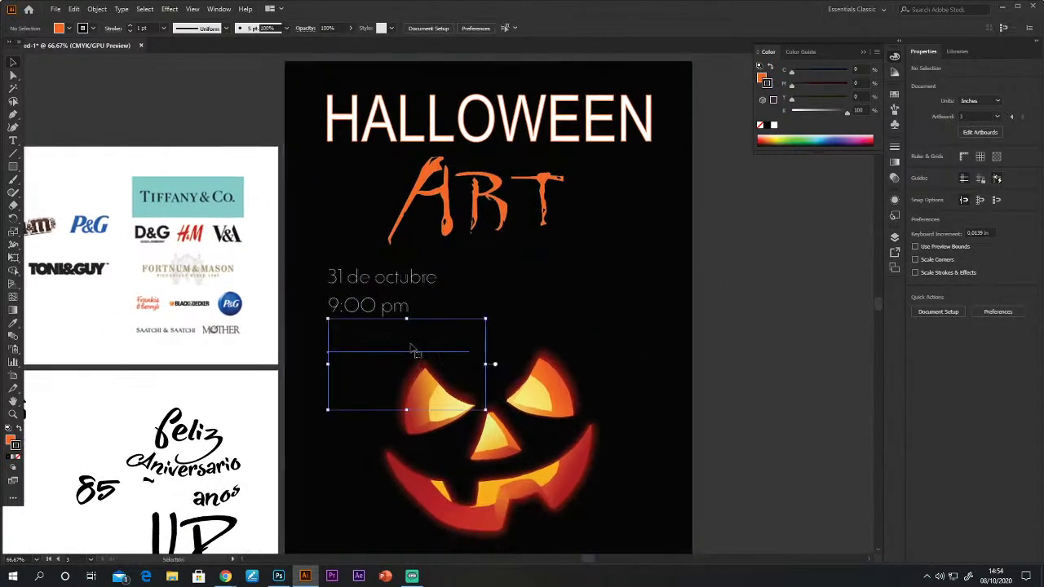
pyautogui.click(367, 341)
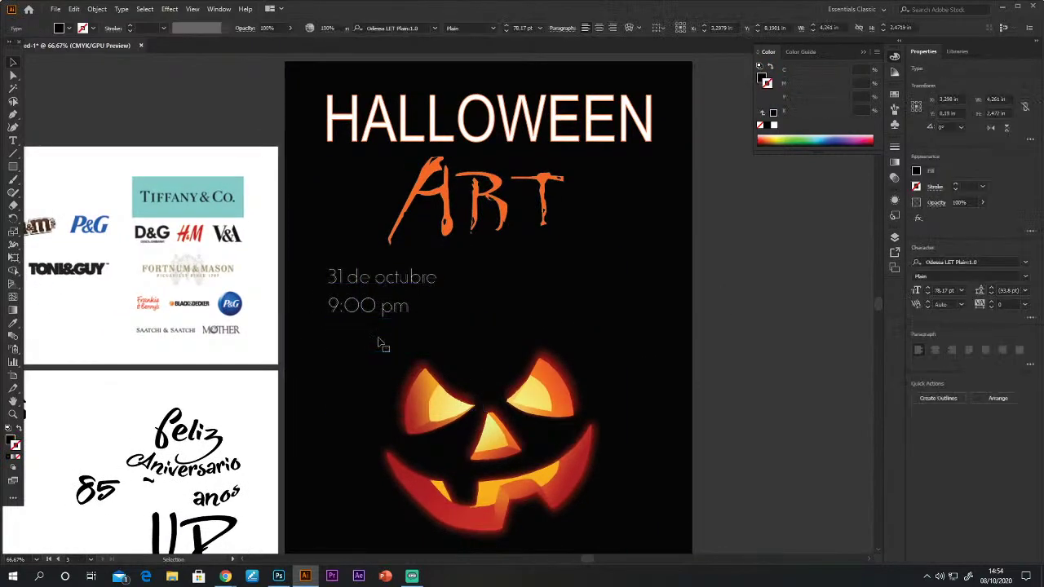
# Select the 31 de octubre and 9:00 pm lines together and shift them slightly left and down.
pyautogui.click(367, 306)
pyautogui.moveTo(368, 282)
pyautogui.mouseDown()
pyautogui.moveTo(357, 283)
pyautogui.moveTo(369, 280)
pyautogui.mouseUp()
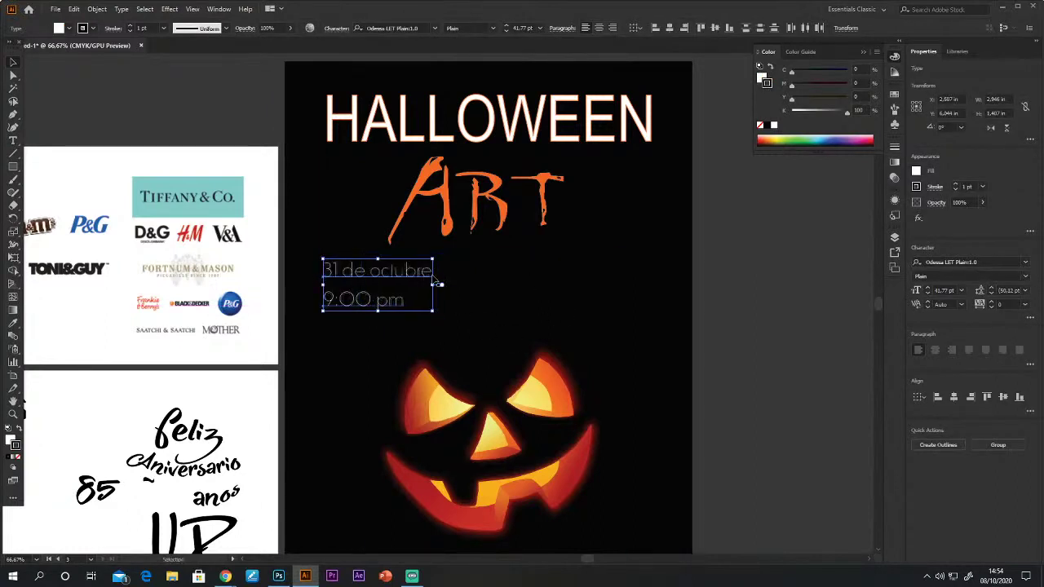
pyautogui.moveTo(414, 274); pyautogui.dragTo(416, 286)
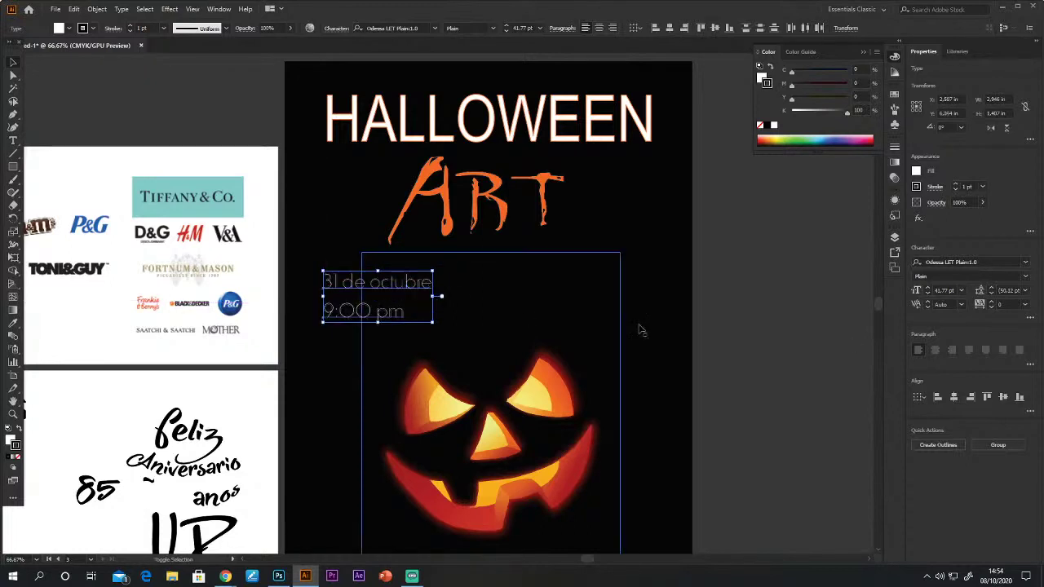
pyautogui.click(716, 302)
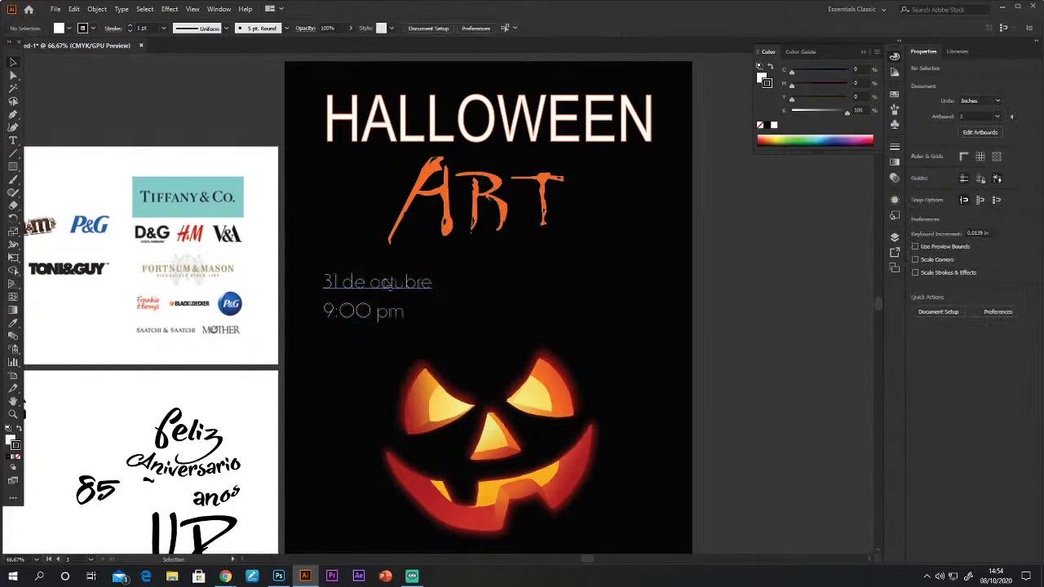
pyautogui.click(395, 309)
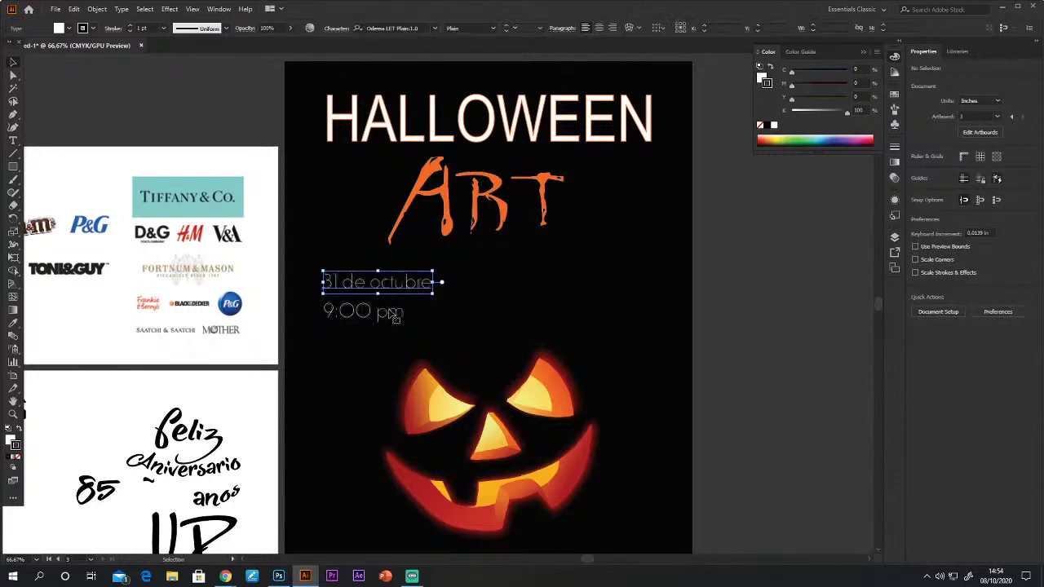
pyautogui.click(772, 341)
pyautogui.moveTo(522, 291); pyautogui.dragTo(525, 198)
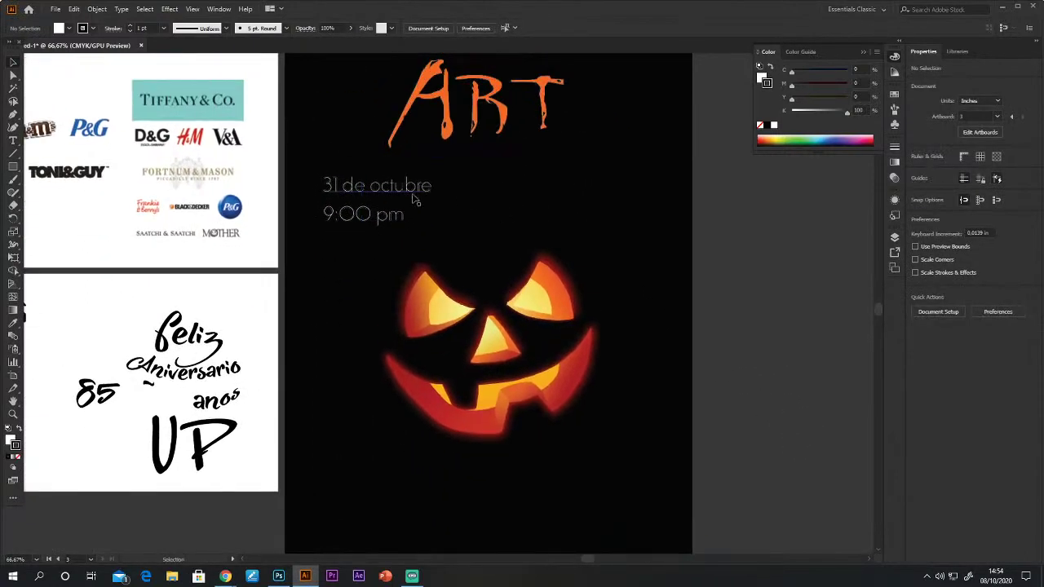
pyautogui.click(364, 213)
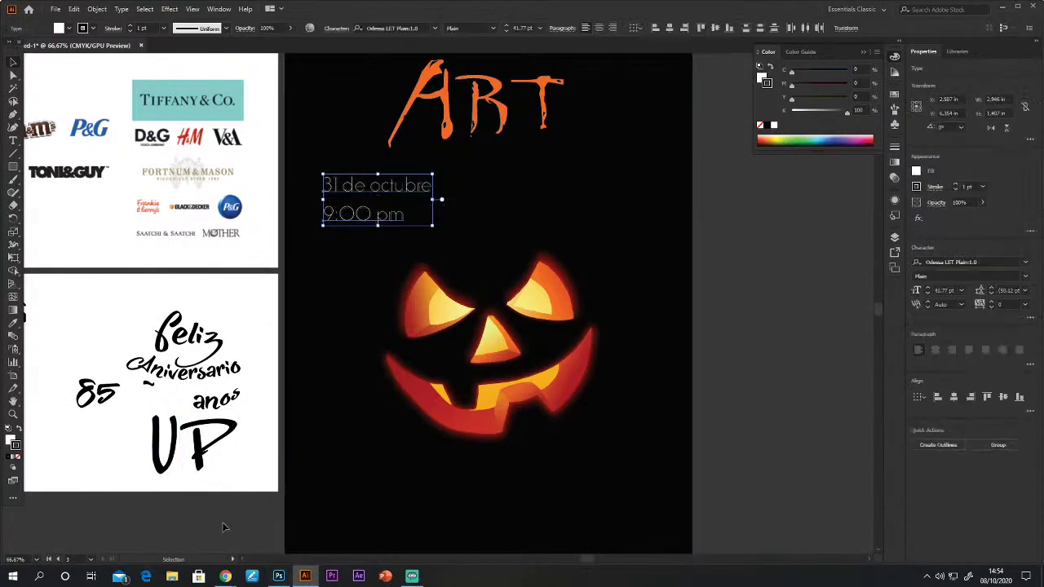
pyautogui.click(543, 221)
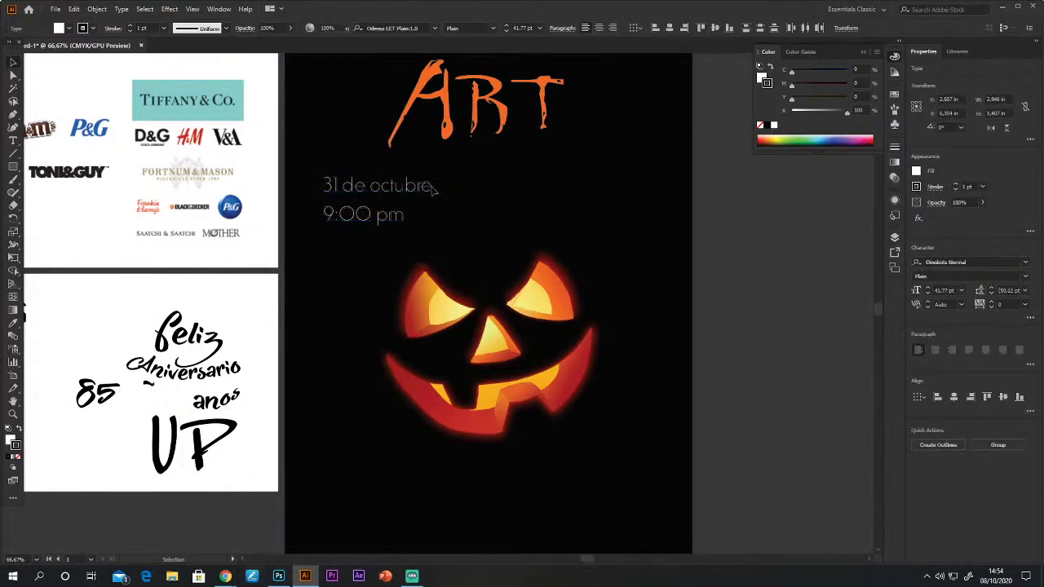
# Enlarge the date and time lines together to about 48.7 pt and place them below ART near the poster's left margin.
pyautogui.click(363, 216)
pyautogui.moveTo(434, 225); pyautogui.dragTo(464, 239)
pyautogui.scroll(3, 738, 350)
pyautogui.moveTo(340, 282); pyautogui.dragTo(323, 281)
pyautogui.moveTo(441, 269); pyautogui.dragTo(434, 270)
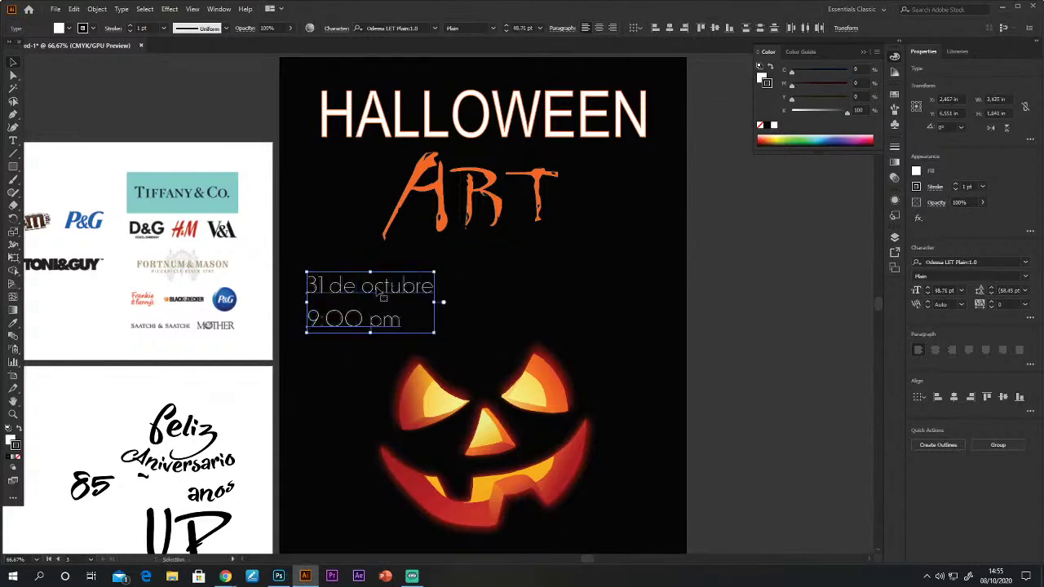
pyautogui.moveTo(377, 291); pyautogui.dragTo(397, 291)
# Nudge the traced jack-o'-lantern face down and slightly left, to about X 5.45 in and Y 11.74 in.
pyautogui.scroll(-4, 469, 364)
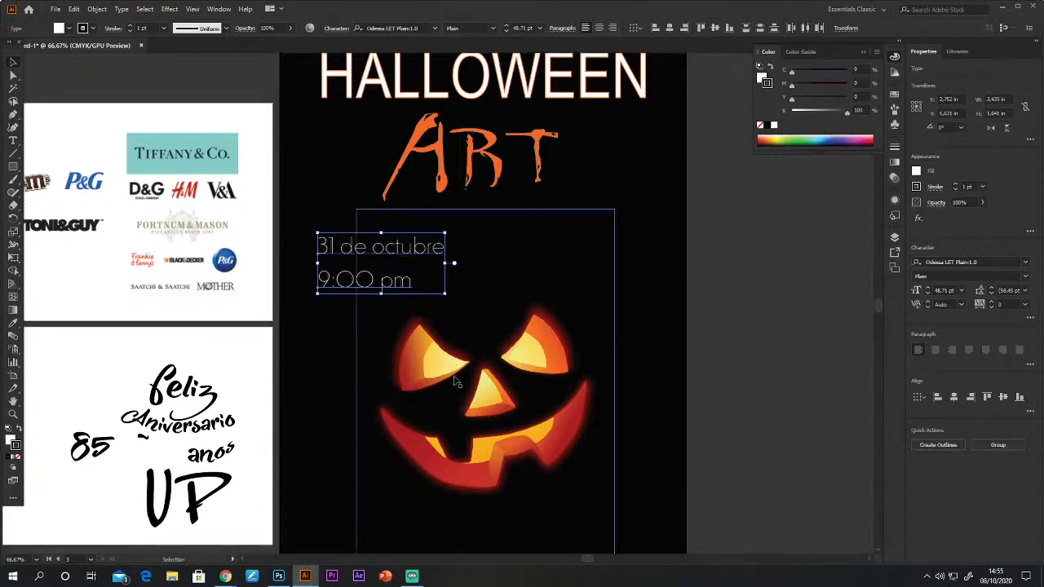
pyautogui.click(792, 395)
pyautogui.click(478, 331)
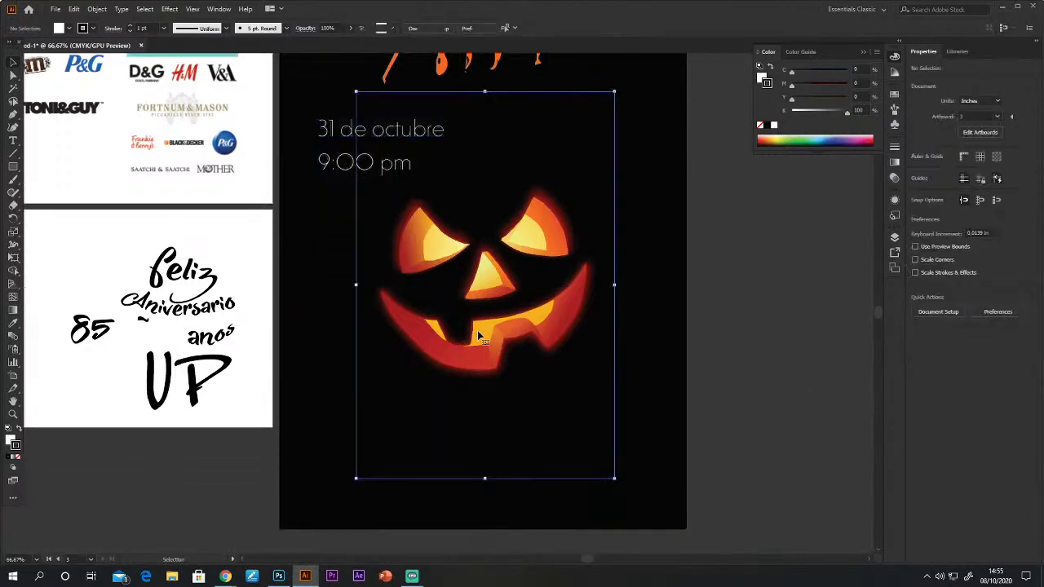
pyautogui.press('Down')
pyautogui.press('Down')
pyautogui.press('Down')
pyautogui.press('Down')
pyautogui.press('Down')
pyautogui.press('Down')
pyautogui.press('Down')
pyautogui.press('Down')
pyautogui.press('Down')
pyautogui.press('Down')
pyautogui.press('Down')
pyautogui.press('Down')
pyautogui.press('Down')
pyautogui.press('Down')
pyautogui.press('Down')
pyautogui.press('Down')
pyautogui.press('Down')
pyautogui.press('Down')
pyautogui.press('Down')
pyautogui.press('Down')
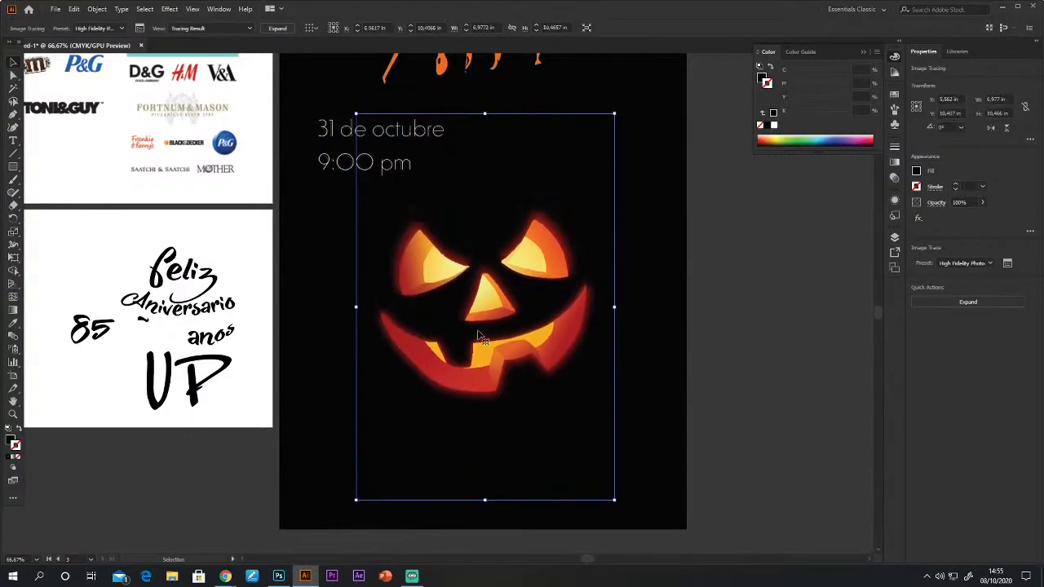
pyautogui.press('Left')
pyautogui.press('Left')
pyautogui.press('Left')
pyautogui.press('Left')
pyautogui.press('Left')
pyautogui.press('Left')
pyautogui.press('Left')
pyautogui.press('Left')
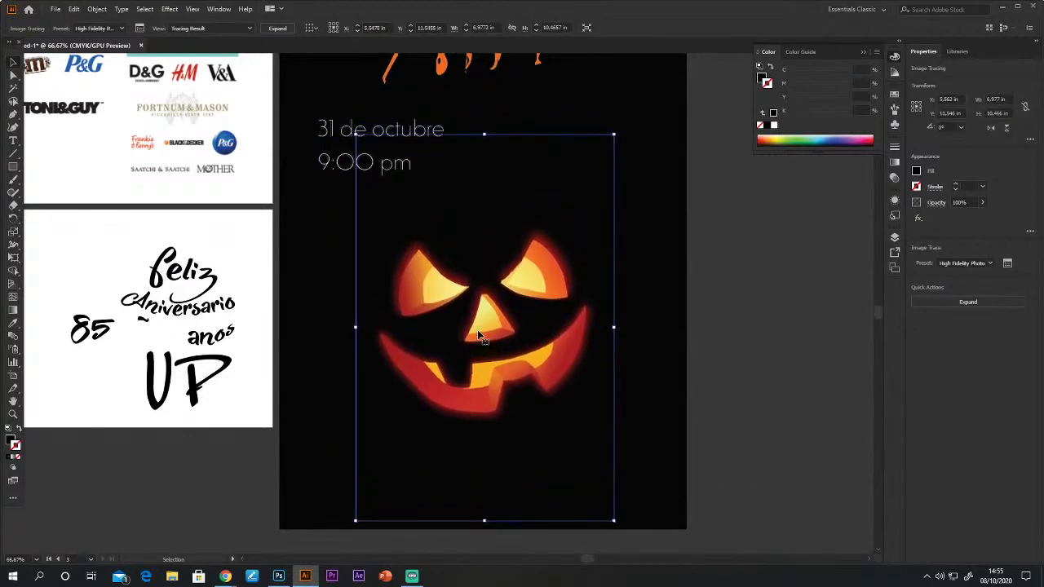
pyautogui.press('Down')
pyautogui.press('Down')
pyautogui.press('Down')
pyautogui.press('Down')
pyautogui.press('Down')
pyautogui.press('Down')
pyautogui.press('Down')
pyautogui.press('Down')
pyautogui.press('Down')
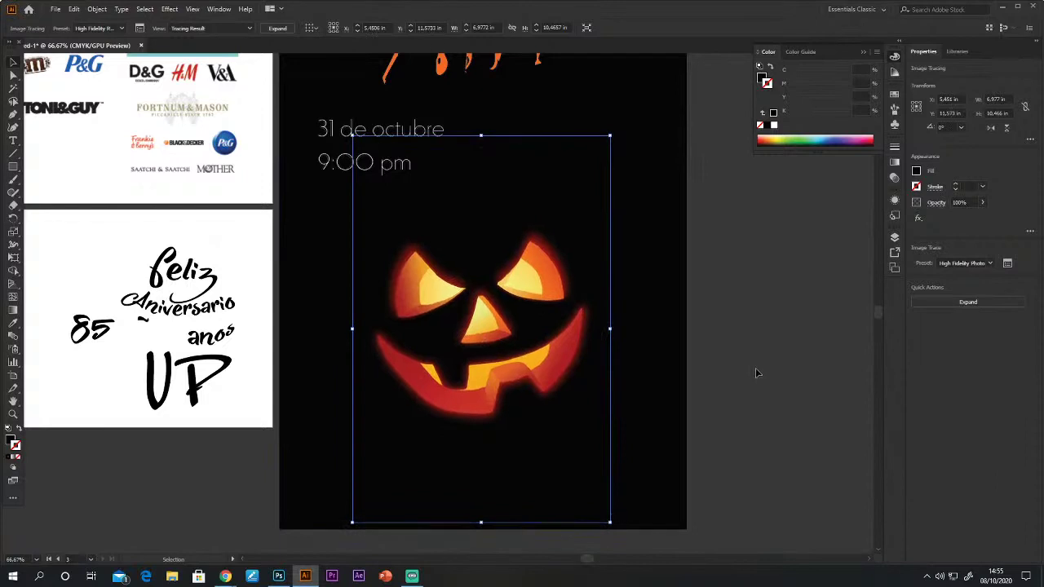
pyautogui.press('Down')
pyautogui.press('Down')
pyautogui.press('Down')
pyautogui.press('Down')
pyautogui.press('Down')
pyautogui.press('Down')
pyautogui.press('Down')
pyautogui.press('Down')
pyautogui.press('Down')
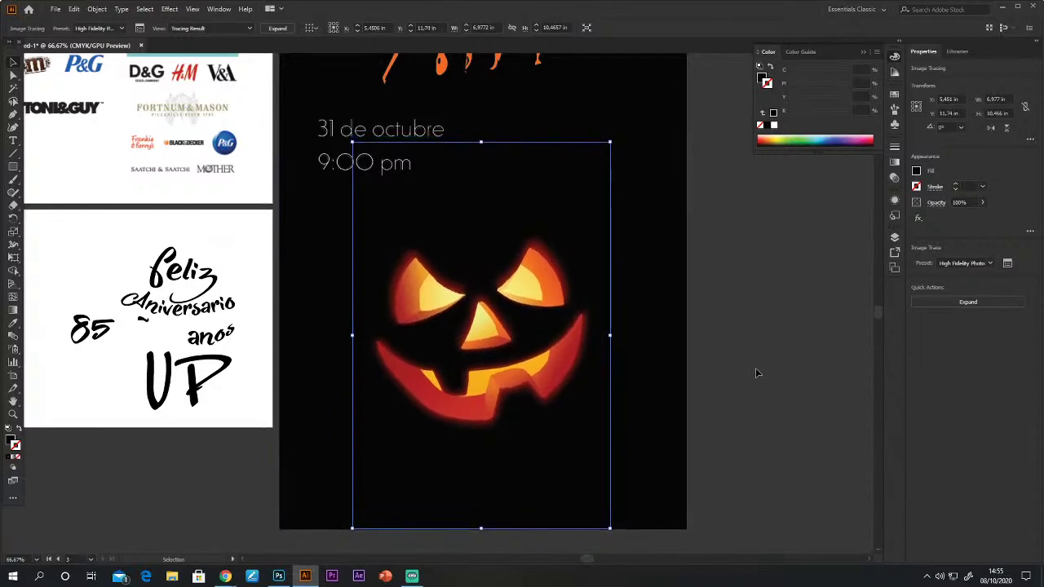
# Move the 31 de octubre and 9:00 pm lines together straight down, close above the jack-o'-lantern face.
pyautogui.click(752, 373)
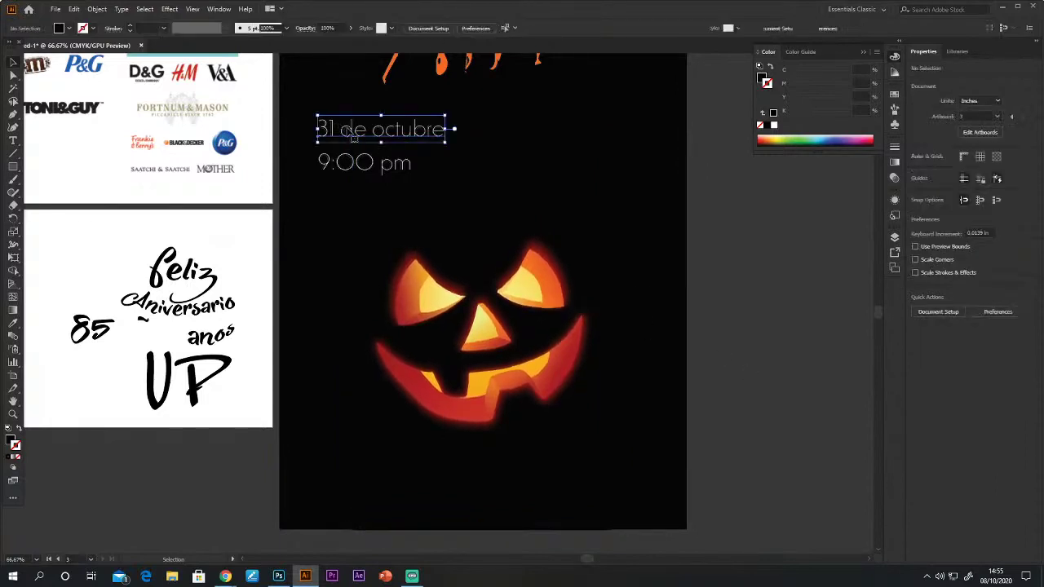
pyautogui.click(362, 167)
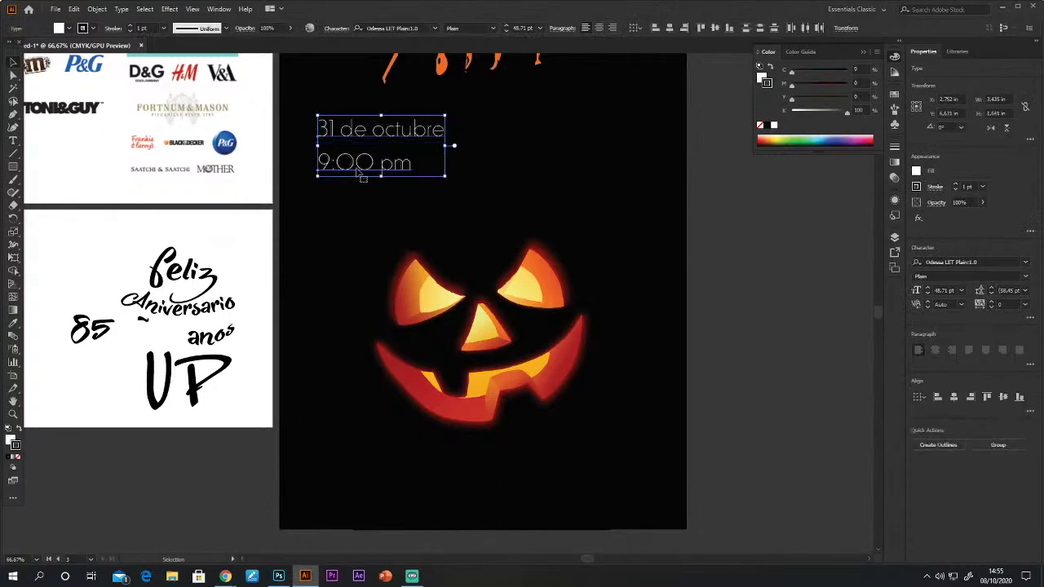
pyautogui.moveTo(360, 167); pyautogui.dragTo(367, 252)
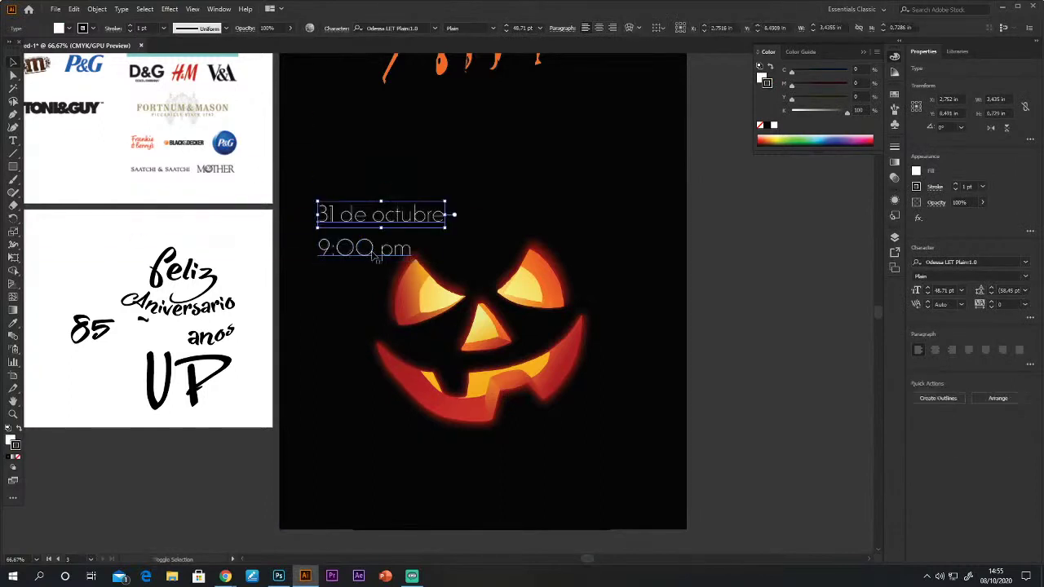
# Nudge the date and time lines up together to leave a gap above the jack-o'-lantern's eyes.
pyautogui.keyDown('shift'); pyautogui.click(372, 258); pyautogui.keyUp('shift')
pyautogui.press('Up')
pyautogui.press('Up')
pyautogui.press('Up')
pyautogui.press('Up')
pyautogui.press('Up')
pyautogui.press('Up')
pyautogui.press('Up')
pyautogui.press('Up')
pyautogui.press('Up')
pyautogui.press('Up')
pyautogui.press('Up')
pyautogui.press('Up')
pyautogui.press('Up')
pyautogui.press('Up')
pyautogui.press('Up')
pyautogui.press('Up')
pyautogui.press('Up')
pyautogui.press('Up')
pyautogui.press('Up')
pyautogui.press('Up')
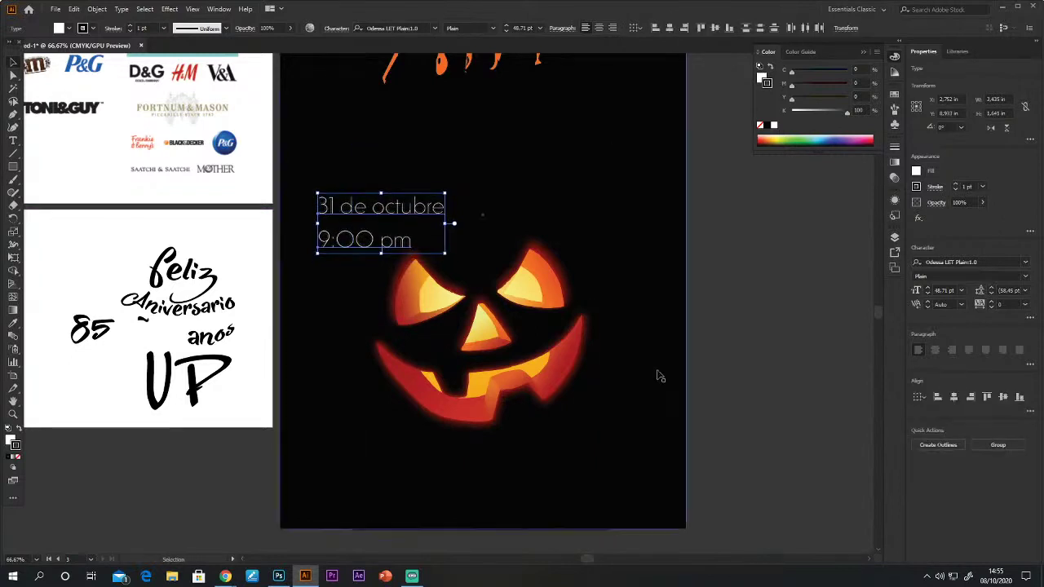
pyautogui.click(706, 367)
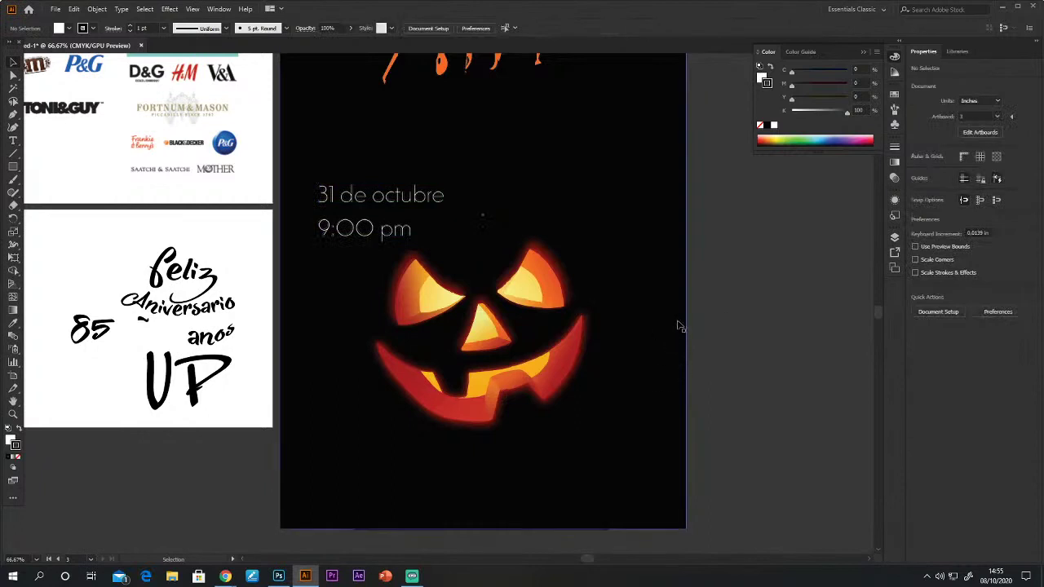
# Fine-tune the date and time lines slightly further up, to about Y 8.36 in.
pyautogui.click(352, 216)
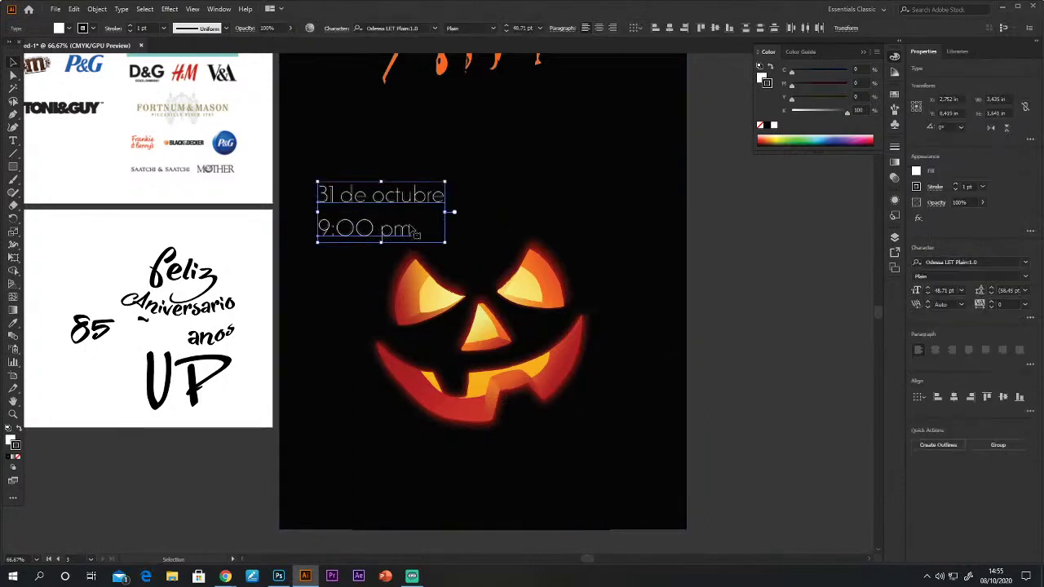
pyautogui.press('Up')
pyautogui.press('Up')
pyautogui.press('Up')
pyautogui.press('Up')
pyautogui.press('Up')
pyautogui.press('Up')
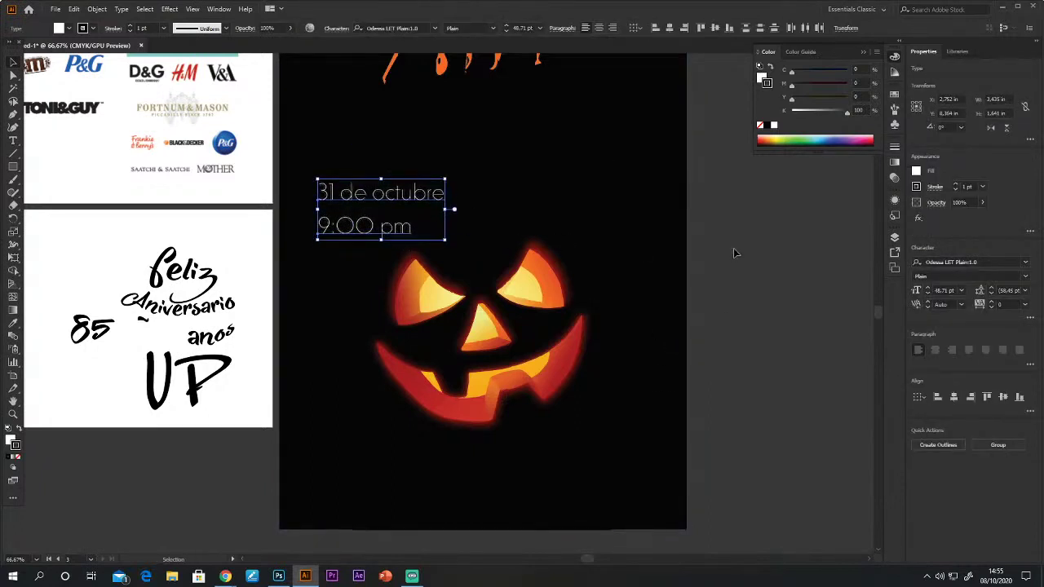
pyautogui.click(734, 252)
pyautogui.scroll(5, 733, 253)
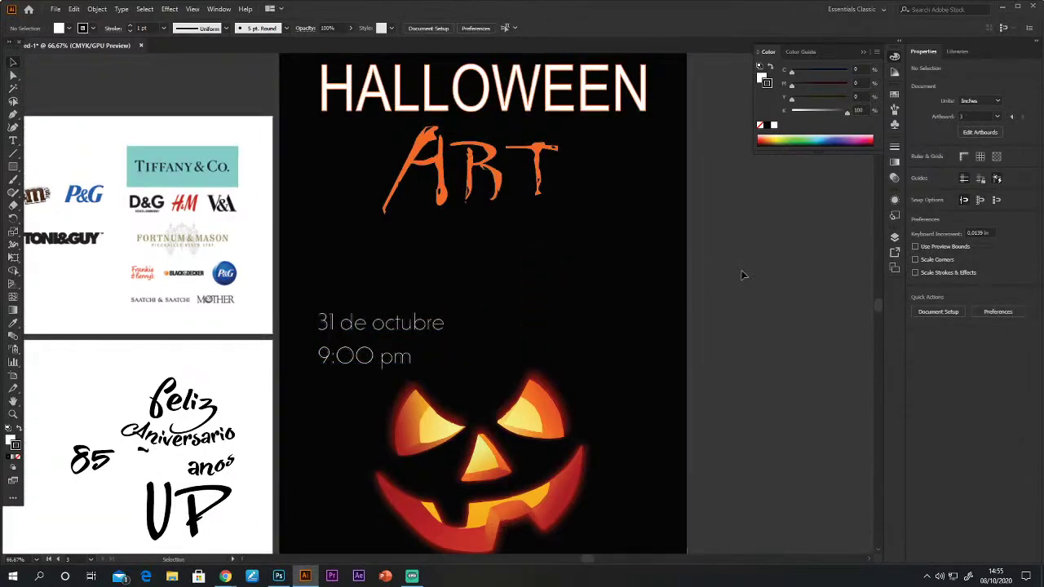
# Open the PHOTOSHOP ARTES E IMAGENES folder on the max (E:) drive and view the 1962 image at full size.
pyautogui.click(13, 576)
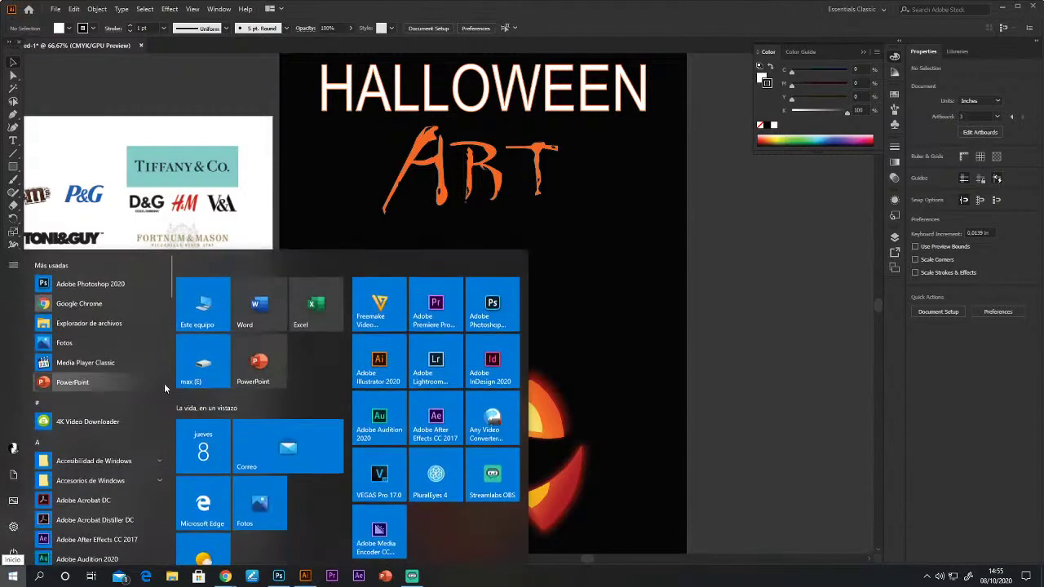
pyautogui.click(204, 360)
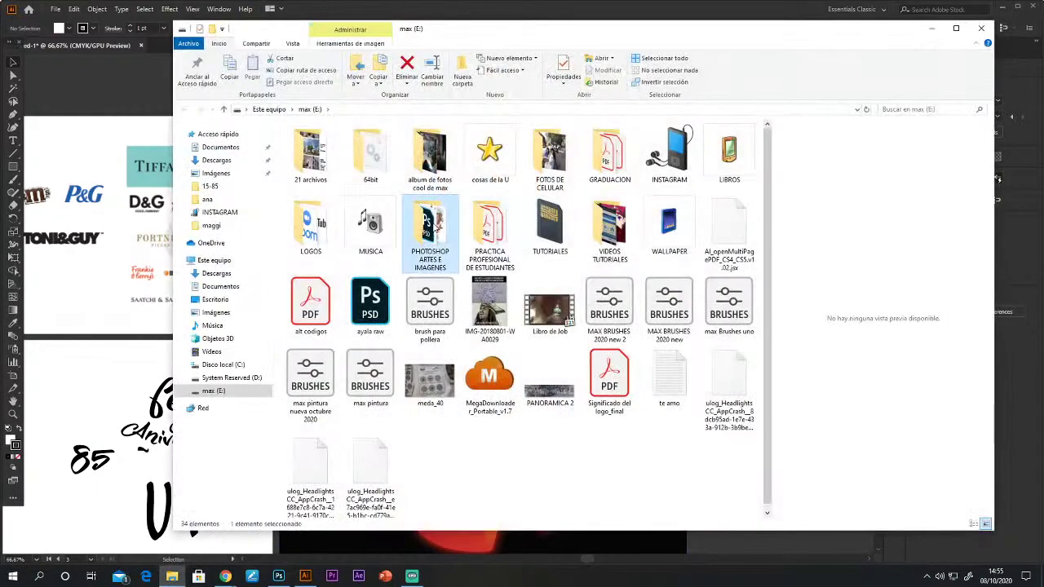
pyautogui.doubleClick(430, 232)
pyautogui.click(675, 226)
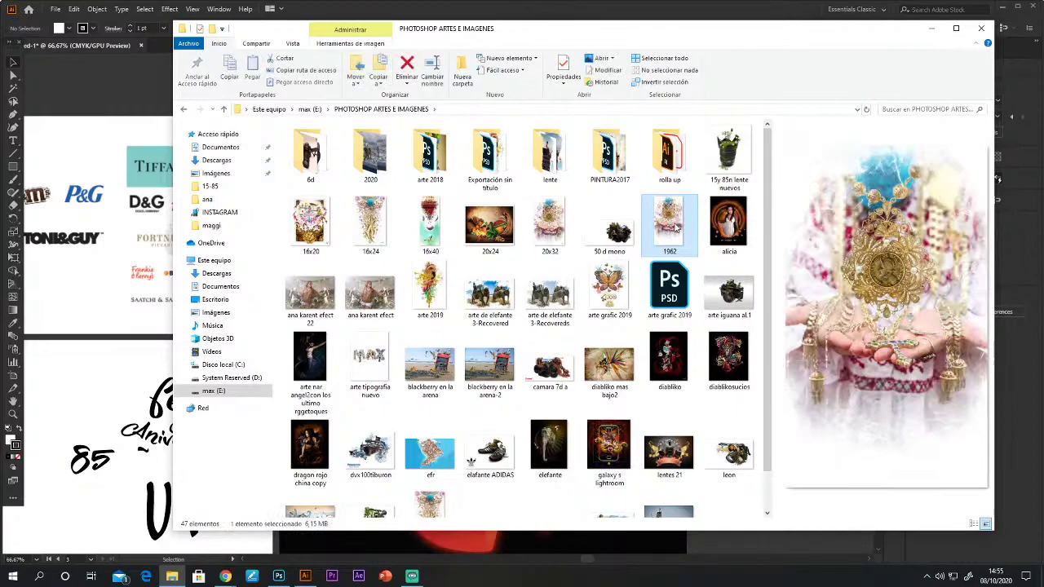
pyautogui.doubleClick(670, 225)
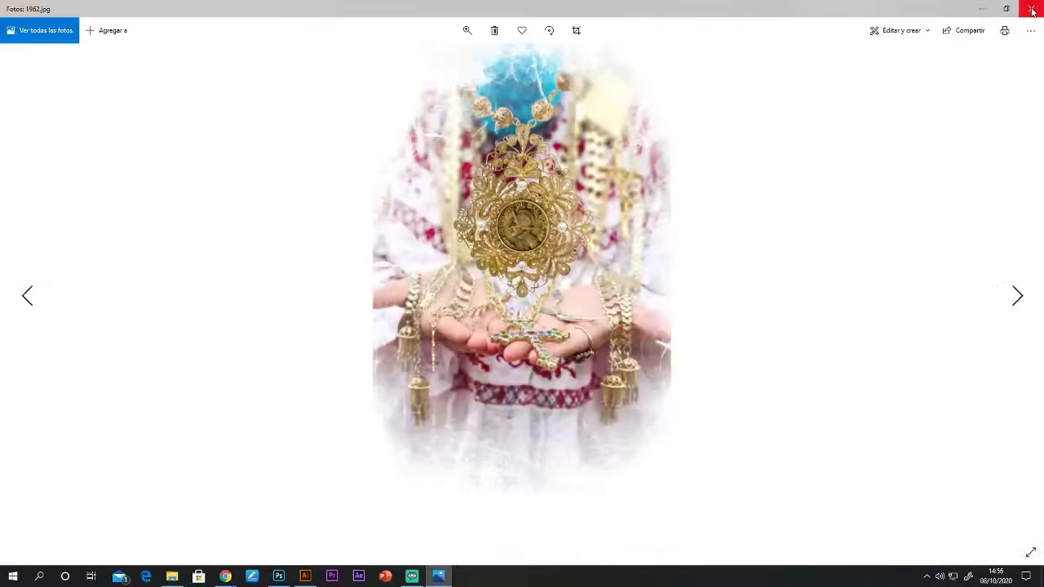
pyautogui.click(1031, 11)
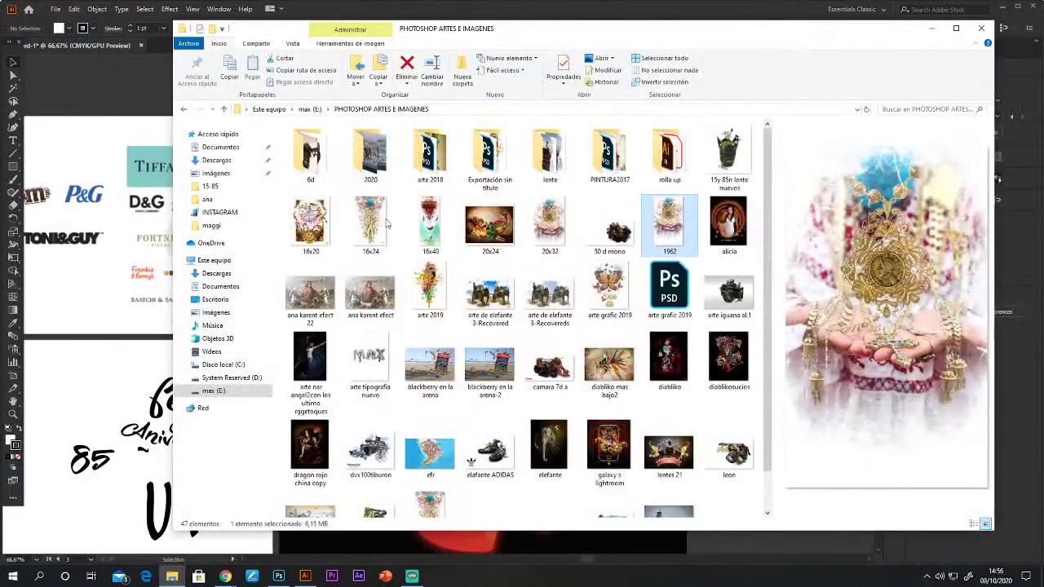
# View the 16x24 image at full size, close it and return to the Halloween poster.
pyautogui.click(370, 224)
pyautogui.doubleClick(370, 221)
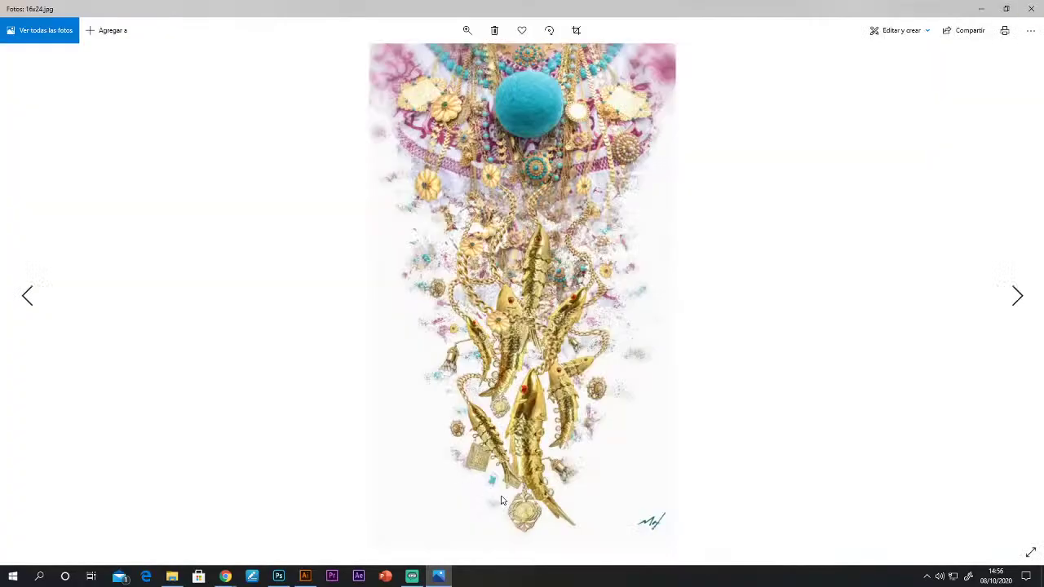
pyautogui.click(1033, 13)
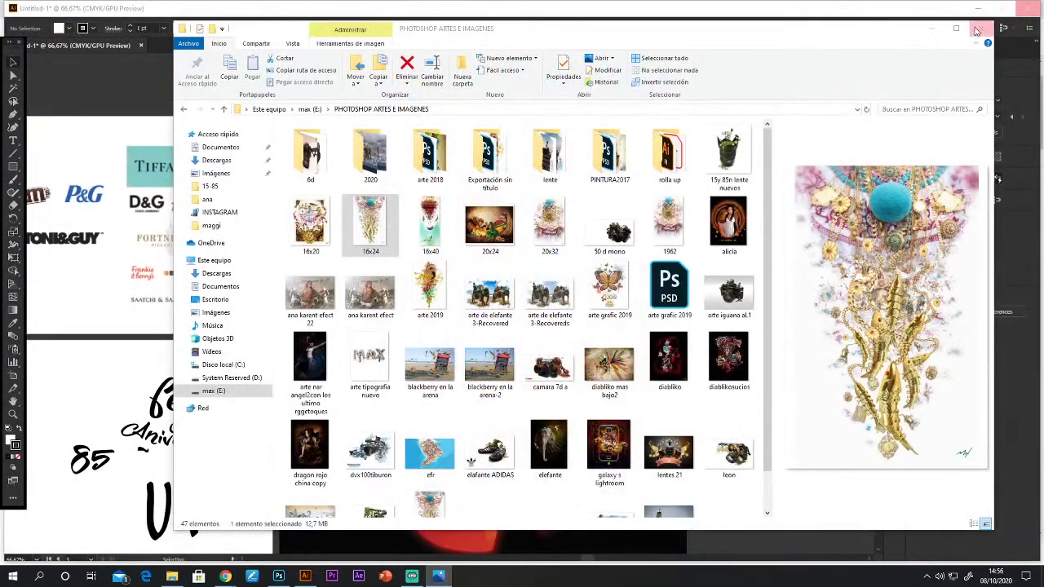
pyautogui.click(981, 28)
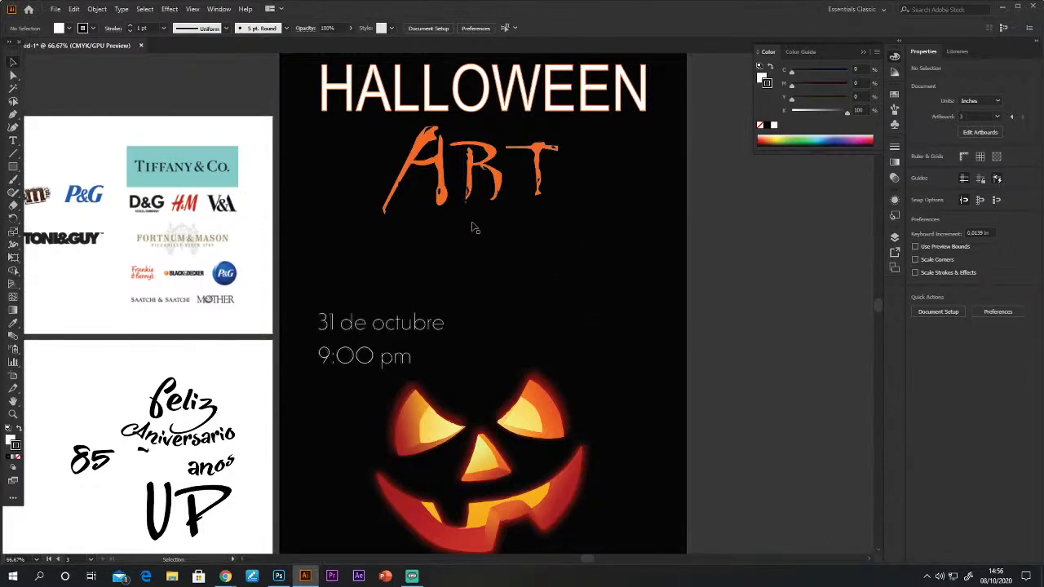
# Switch to Chrome, search Google Images for "halooween art" and look through the results.
pyautogui.moveTo(226, 576)
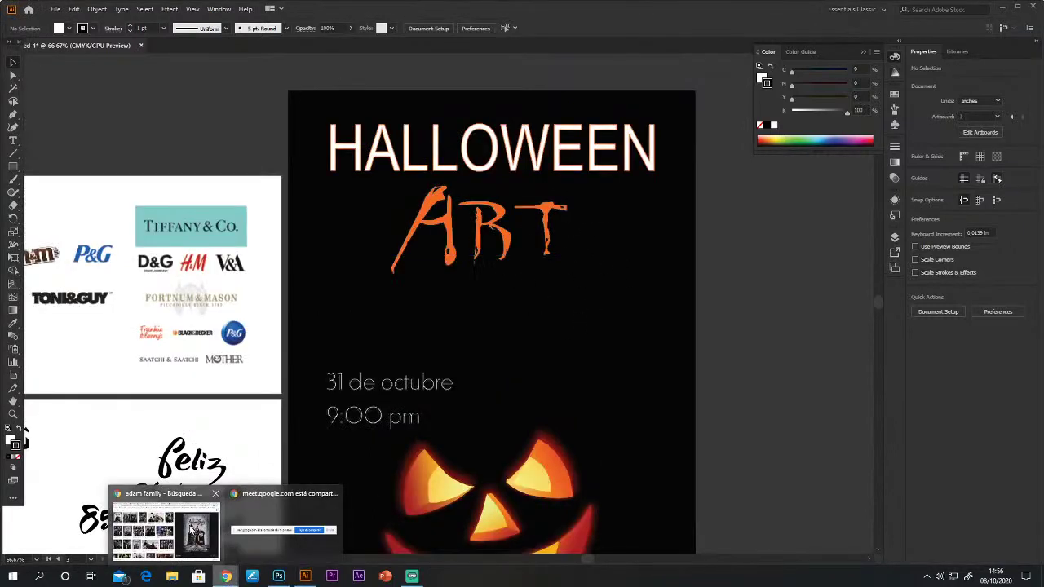
pyautogui.click(192, 529)
pyautogui.moveTo(167, 71); pyautogui.dragTo(39, 70)
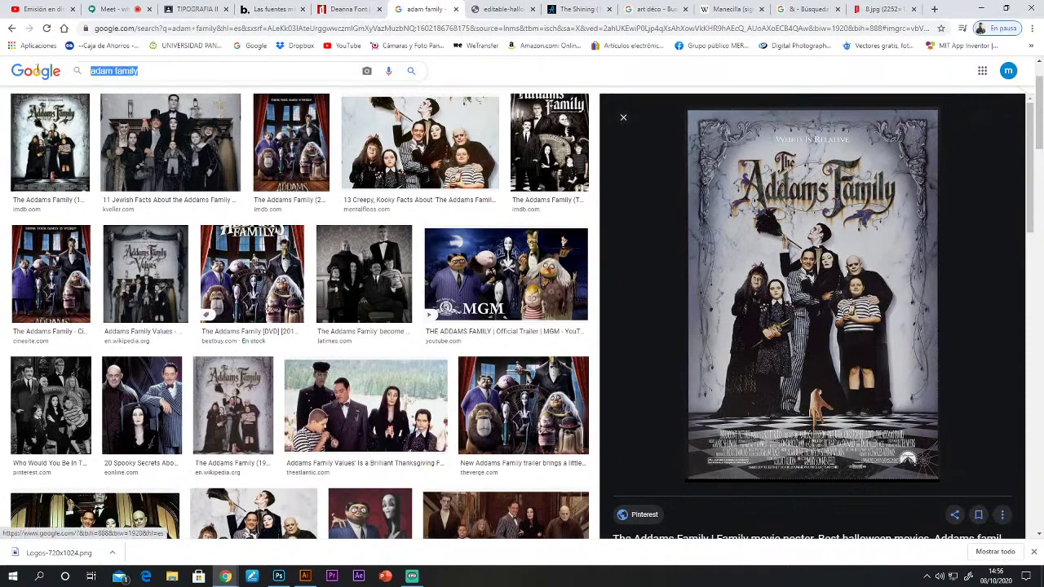
pyautogui.write('ha')
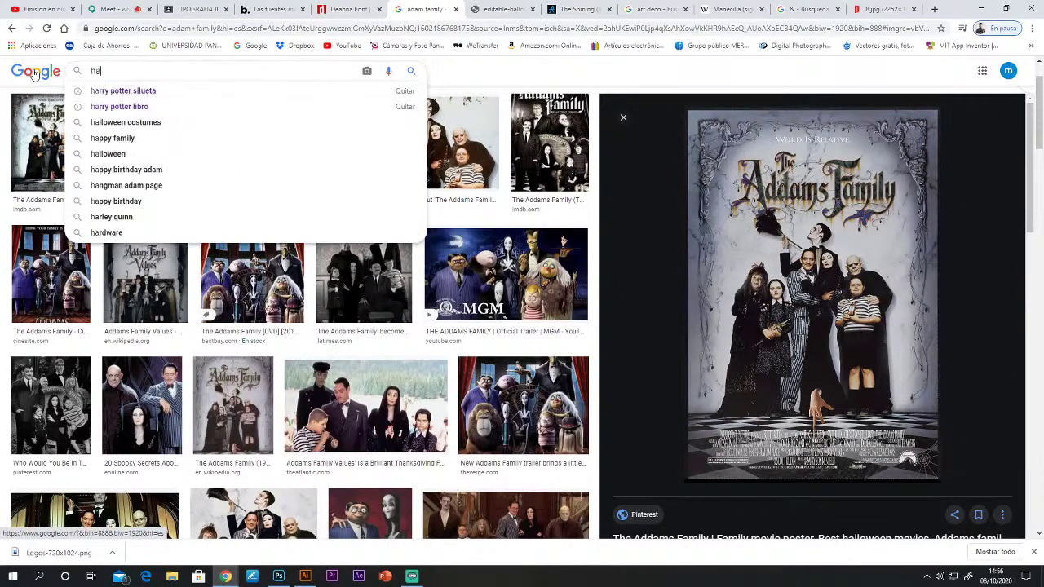
pyautogui.write('looween art')
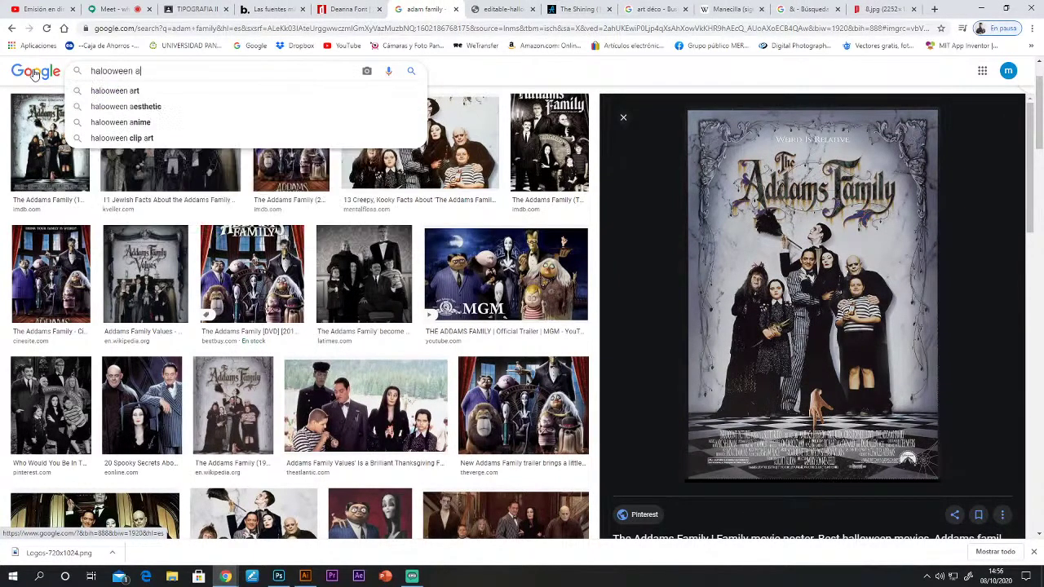
pyautogui.press('Return')
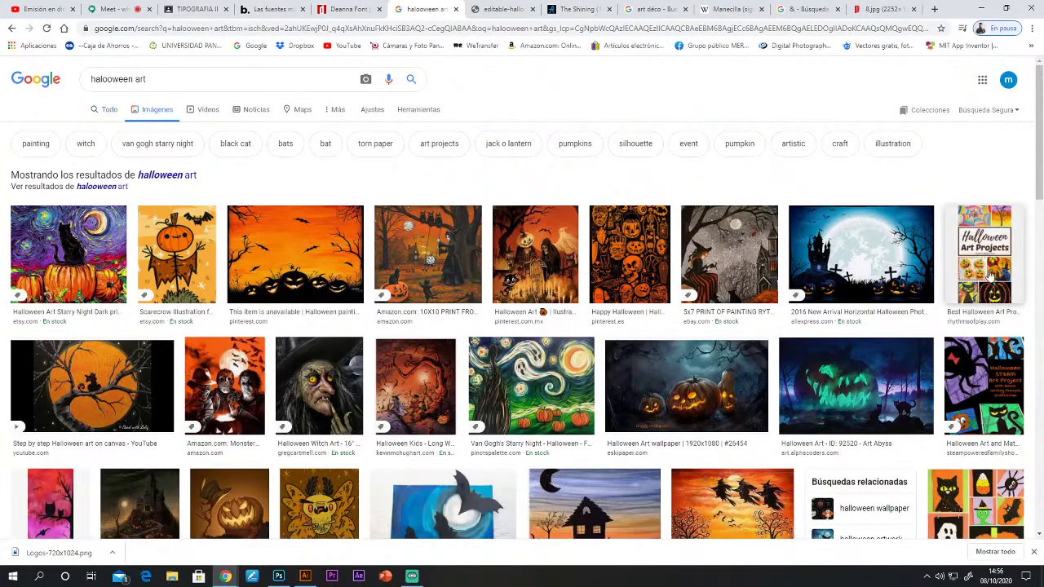
pyautogui.scroll(-2, 989, 273)
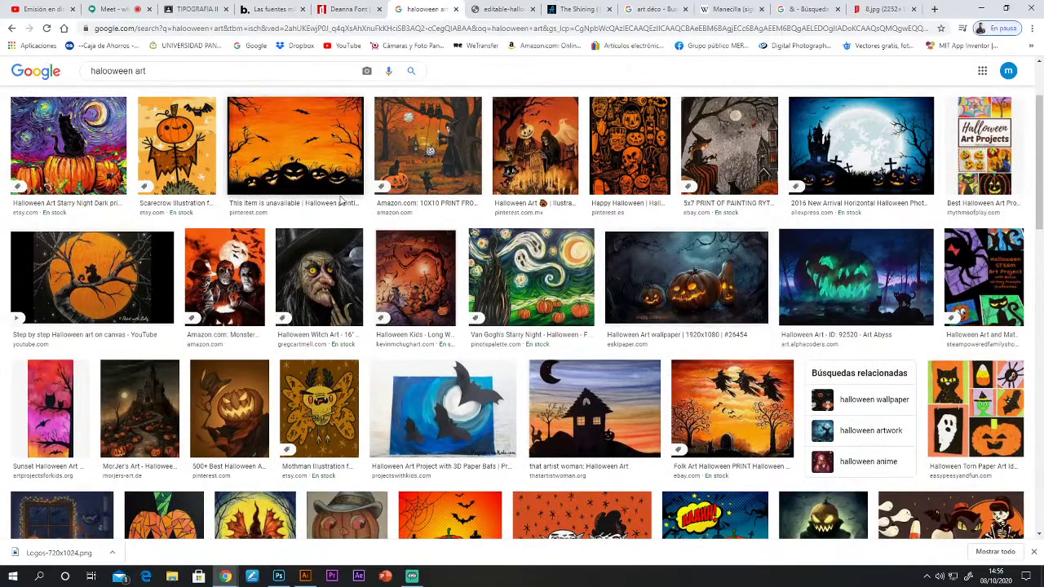
pyautogui.scroll(2, 571, 245)
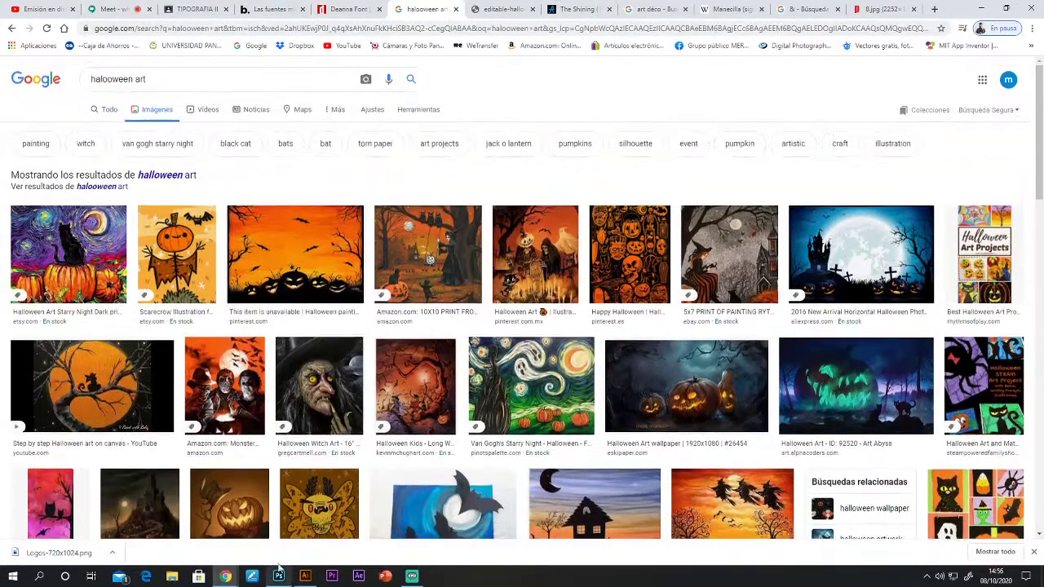
# Return to Illustrator and add the text line "Los invitamos a nuestra galeria" on the empty canvas beside the poster.
pyautogui.click(305, 576)
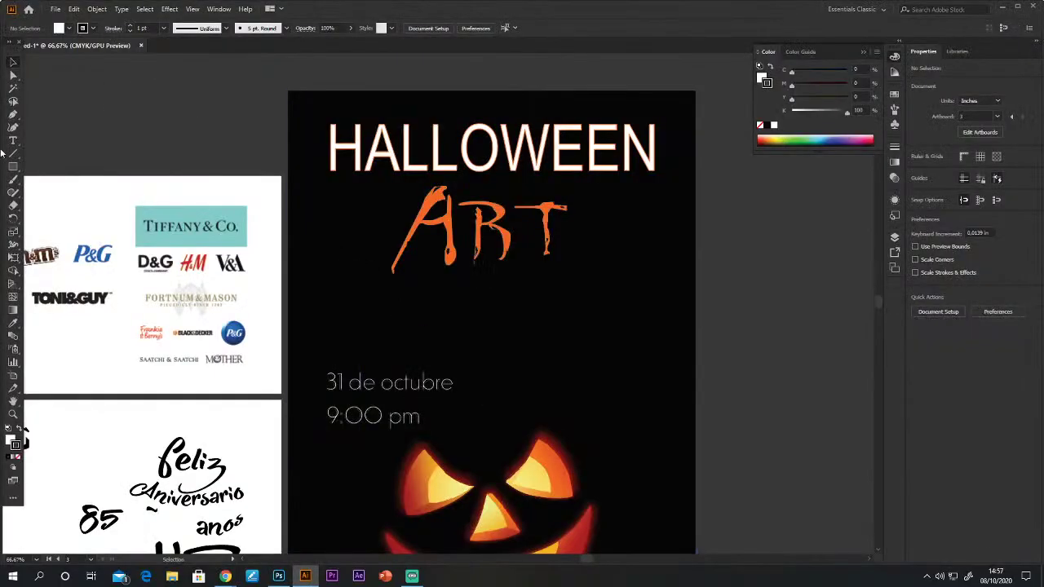
pyautogui.moveTo(478, 264); pyautogui.dragTo(282, 209)
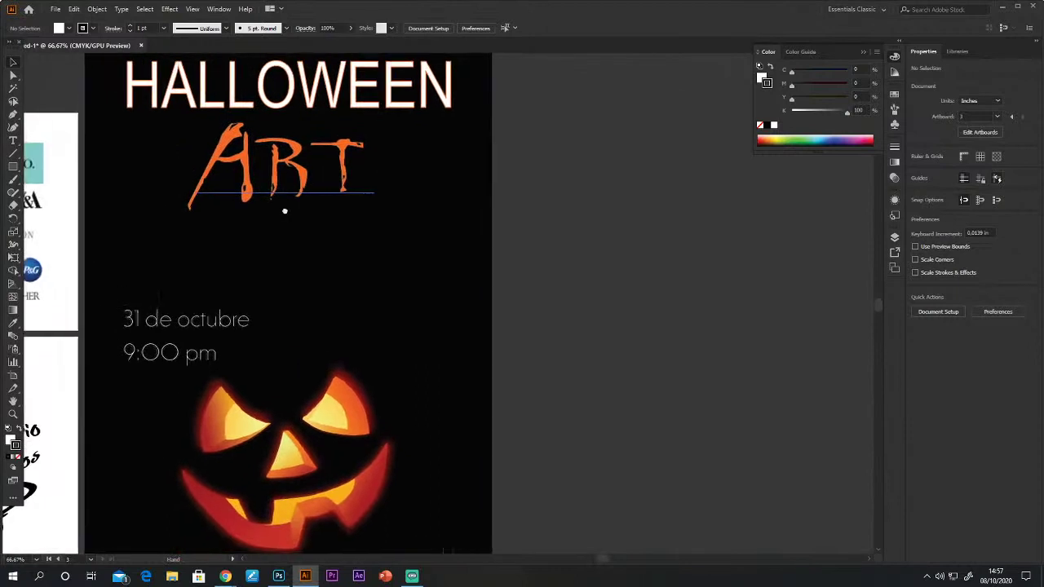
pyautogui.click(13, 140)
pyautogui.click(531, 258)
pyautogui.write('31')
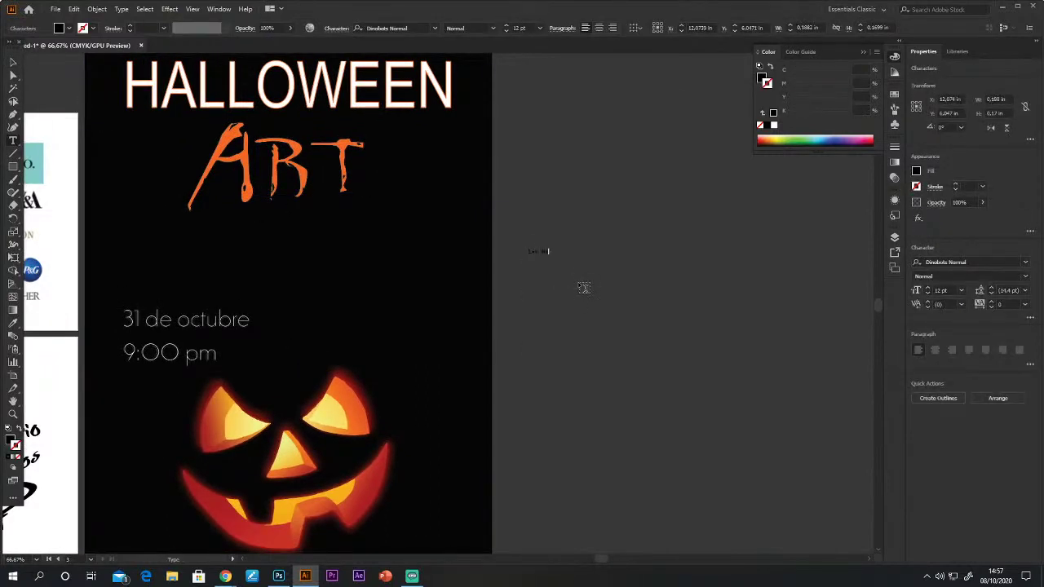
pyautogui.write('en')
# Enlarge the invitation line to about 35.12 pt, place it below ART and fill it with white.
pyautogui.click(13, 61)
pyautogui.moveTo(619, 261); pyautogui.dragTo(307, 228)
pyautogui.click(762, 78)
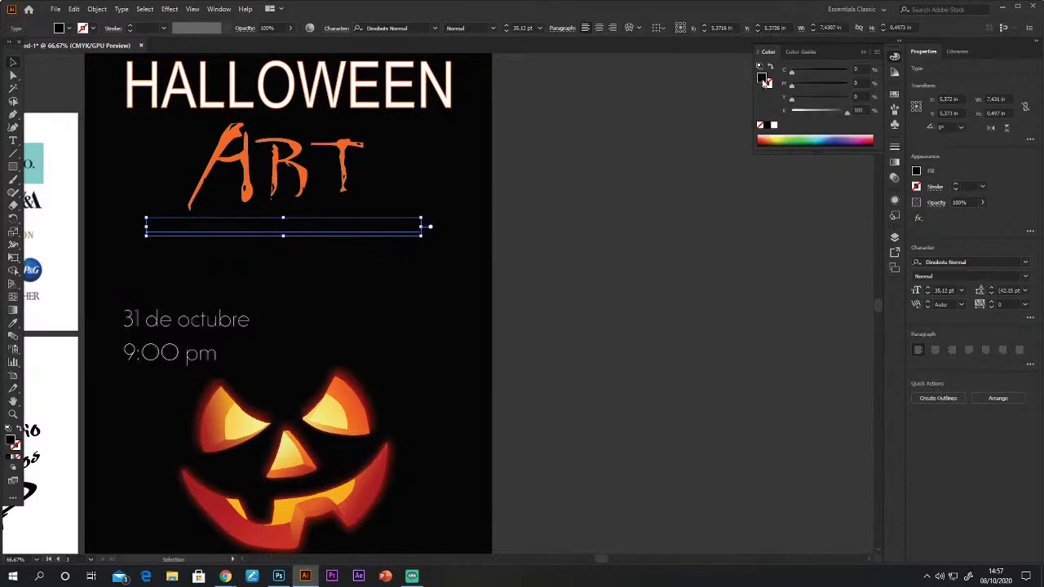
pyautogui.click(774, 126)
pyautogui.click(606, 321)
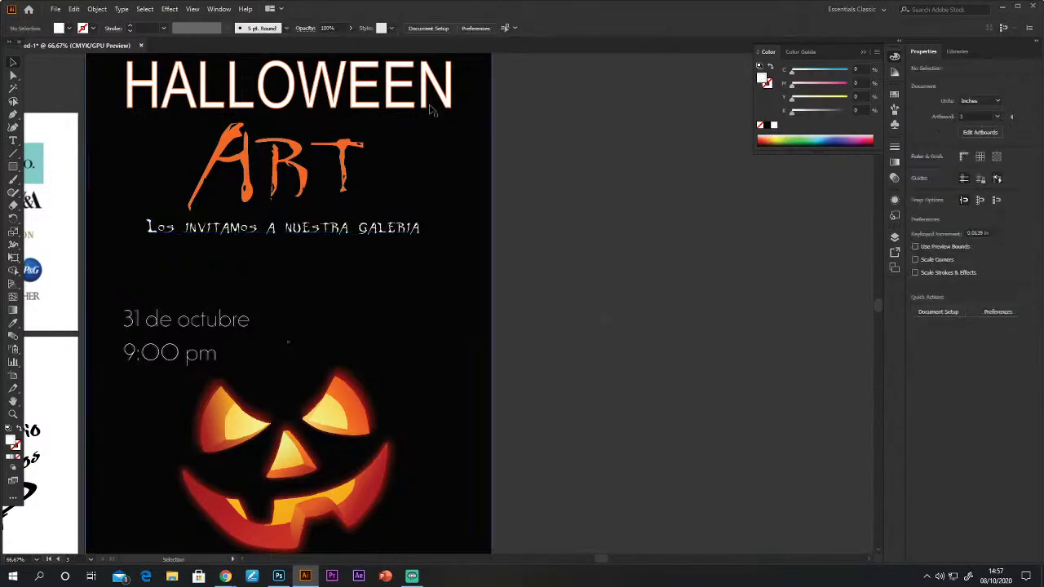
# Break the invitation text after "Los invitamos a" so that "nuestra galeria" sits on a second line.
pyautogui.click(14, 140)
pyautogui.moveTo(329, 228); pyautogui.dragTo(420, 229)
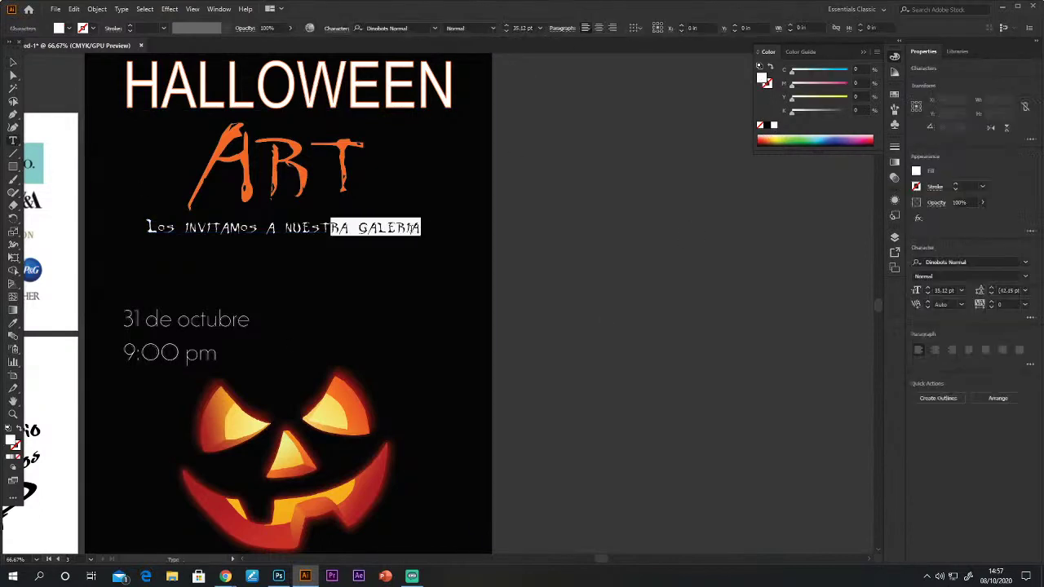
pyautogui.press('Escape')
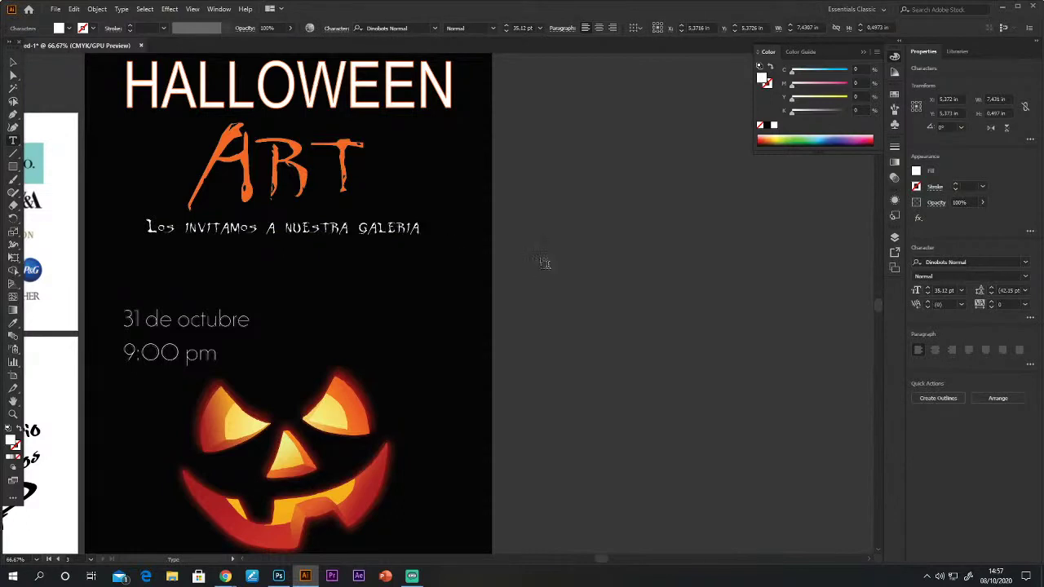
pyautogui.press('Return')
pyautogui.click(286, 229)
pyautogui.press('Return')
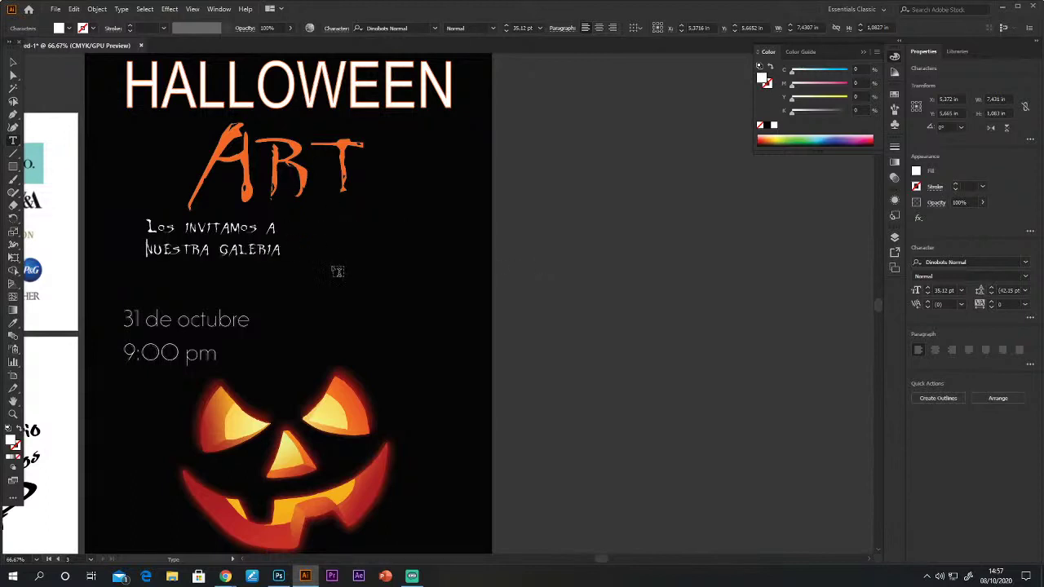
# Move the two-line invitation left to about X 2.91 in, in line with the date and time.
pyautogui.click(12, 63)
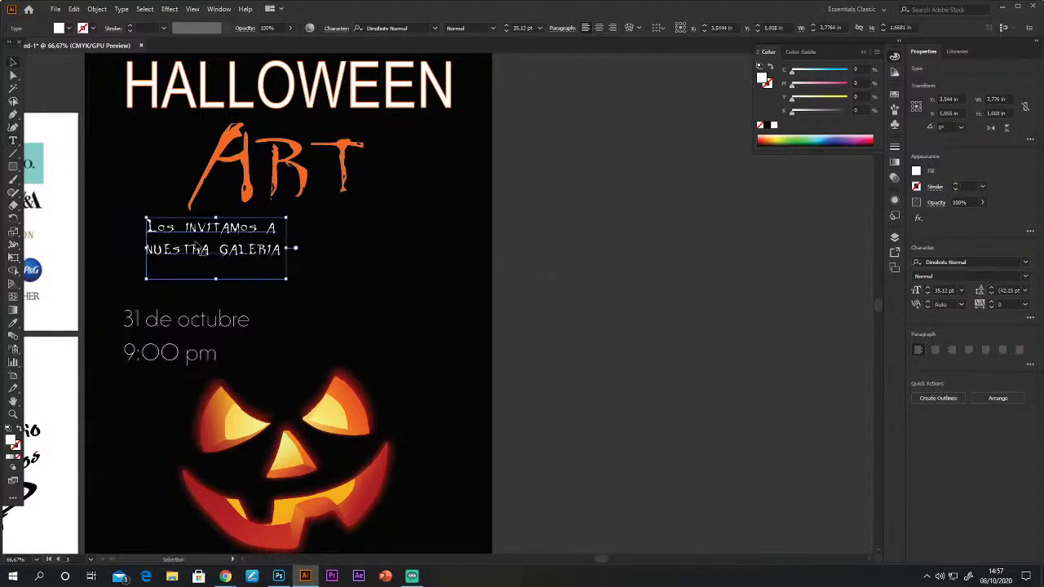
pyautogui.moveTo(211, 238); pyautogui.dragTo(188, 238)
pyautogui.click(593, 275)
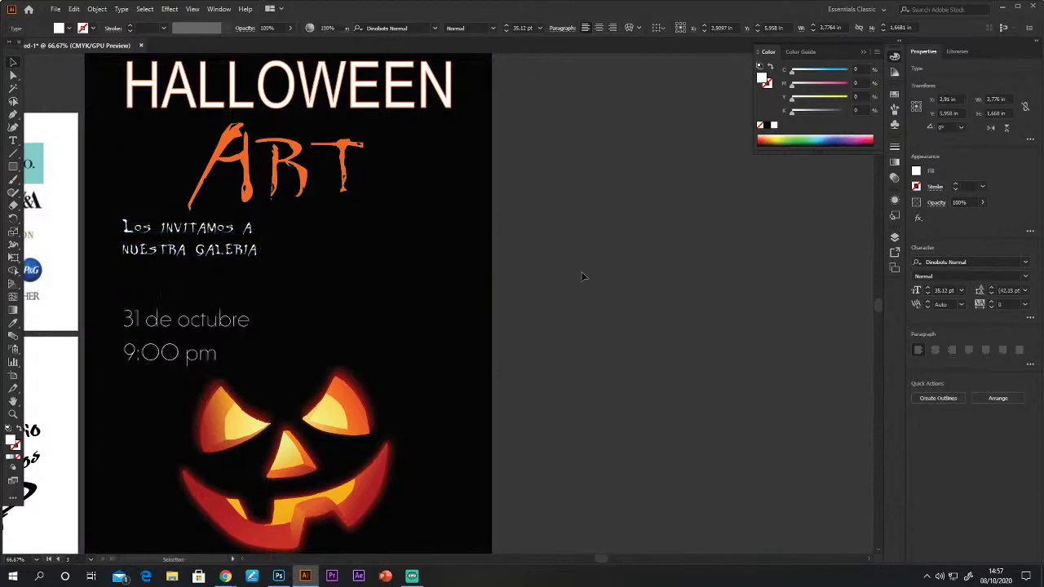
# Add an empty line after "nuestra galeria" and move the invitation text slightly down, closer to the date.
pyautogui.click(13, 140)
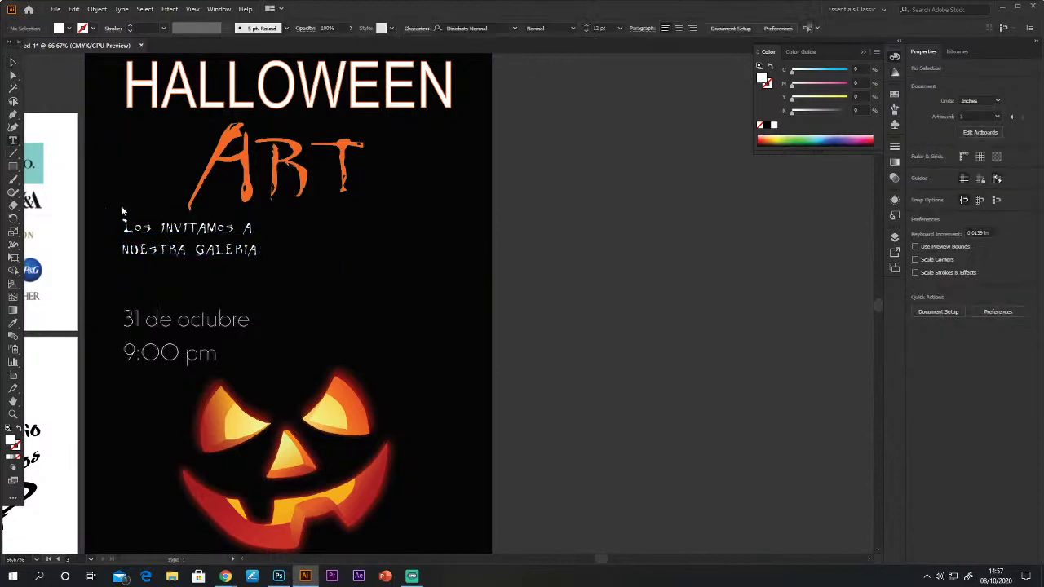
pyautogui.click(252, 249)
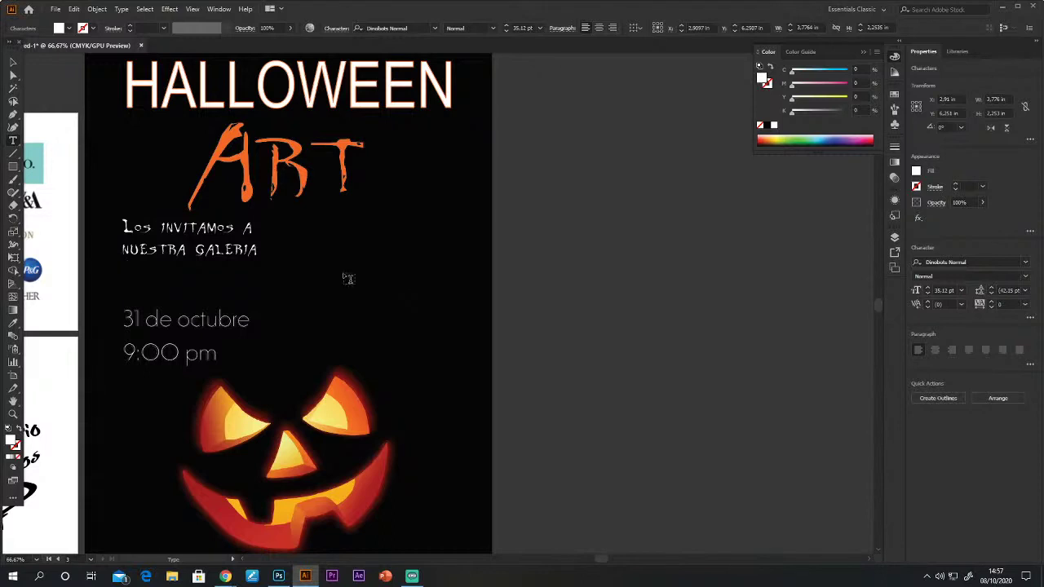
pyautogui.click(13, 60)
pyautogui.moveTo(468, 297); pyautogui.dragTo(521, 401)
pyautogui.click(643, 385)
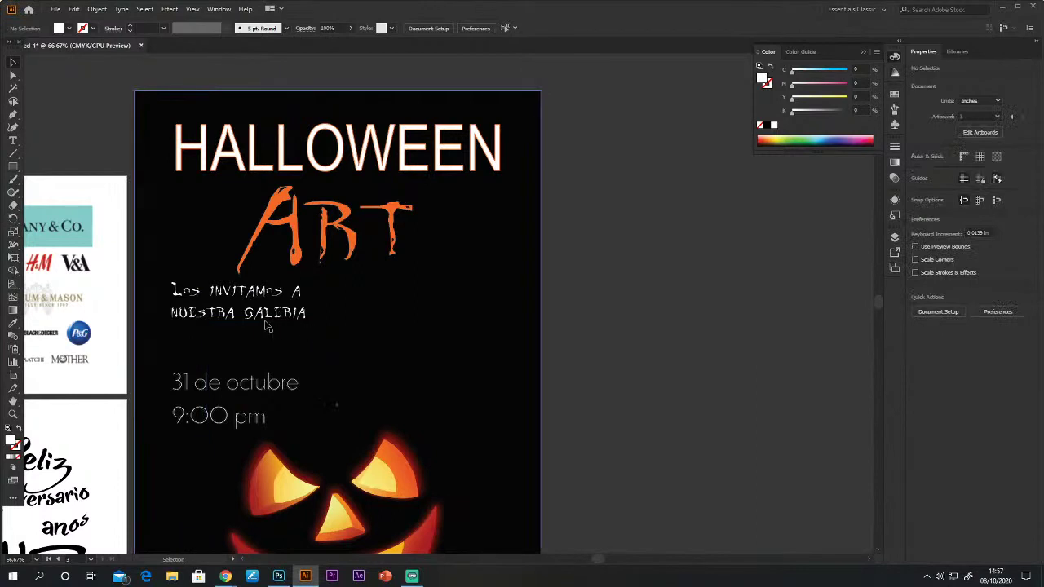
pyautogui.moveTo(266, 326); pyautogui.dragTo(266, 340)
pyautogui.click(624, 373)
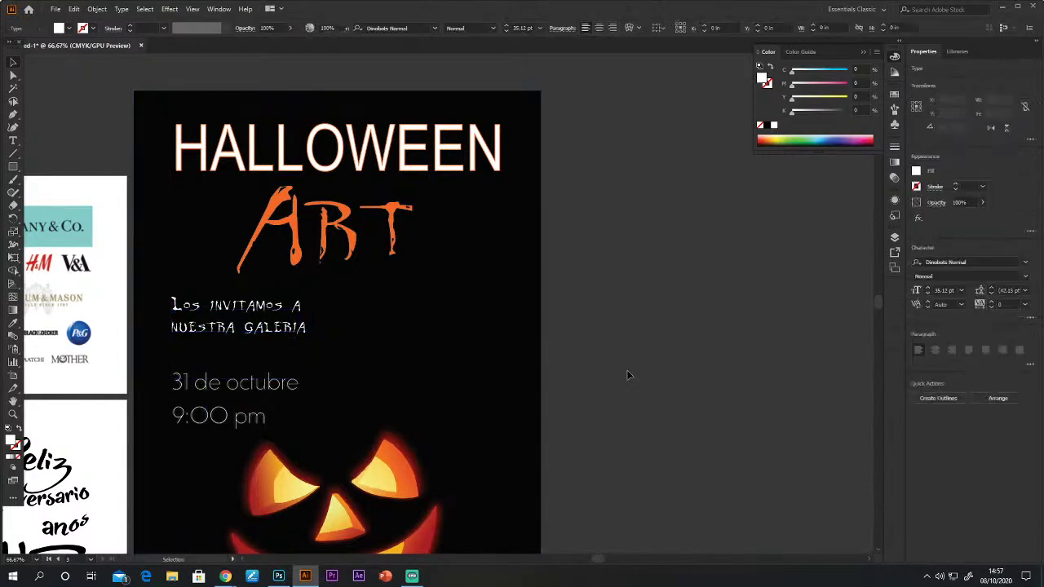
# Enlarge the jack-o'-lantern face to about 8.34 by 12.51 in and recentre it on the lower poster.
pyautogui.moveTo(568, 402); pyautogui.dragTo(601, 174)
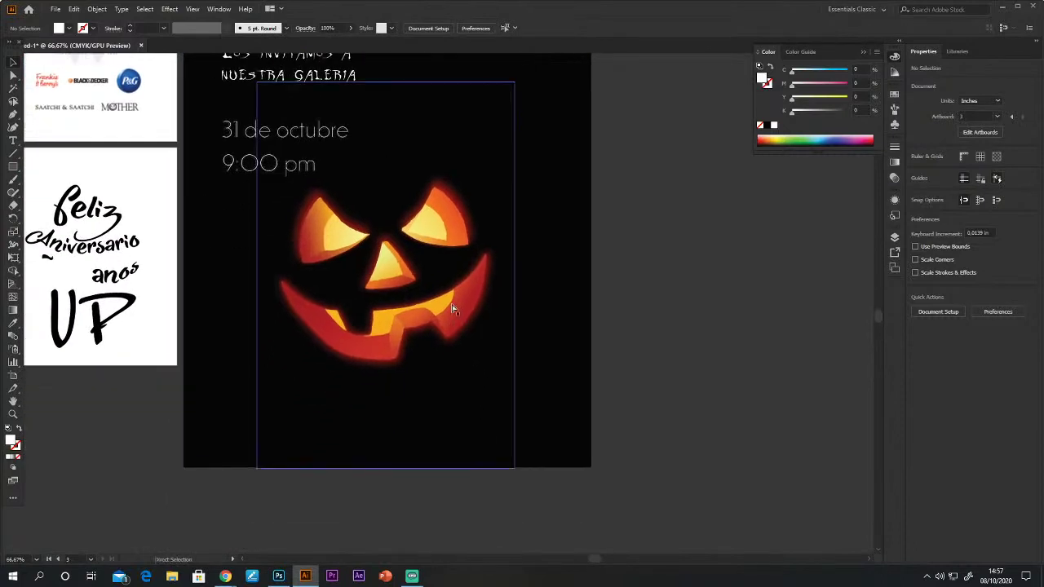
pyautogui.scroll(-1, 451, 303)
pyautogui.click(445, 389)
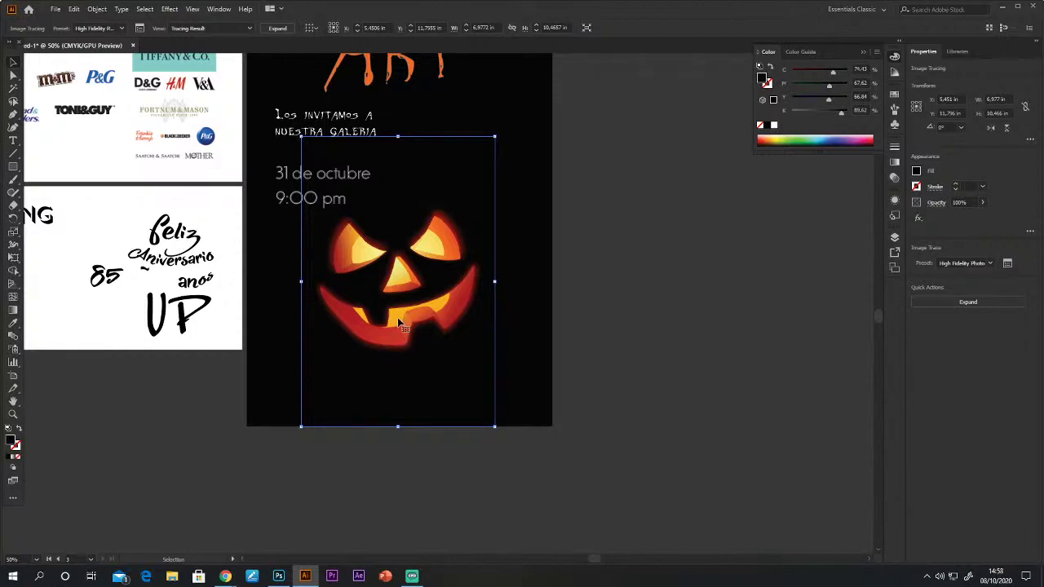
pyautogui.moveTo(495, 425); pyautogui.dragTo(556, 484)
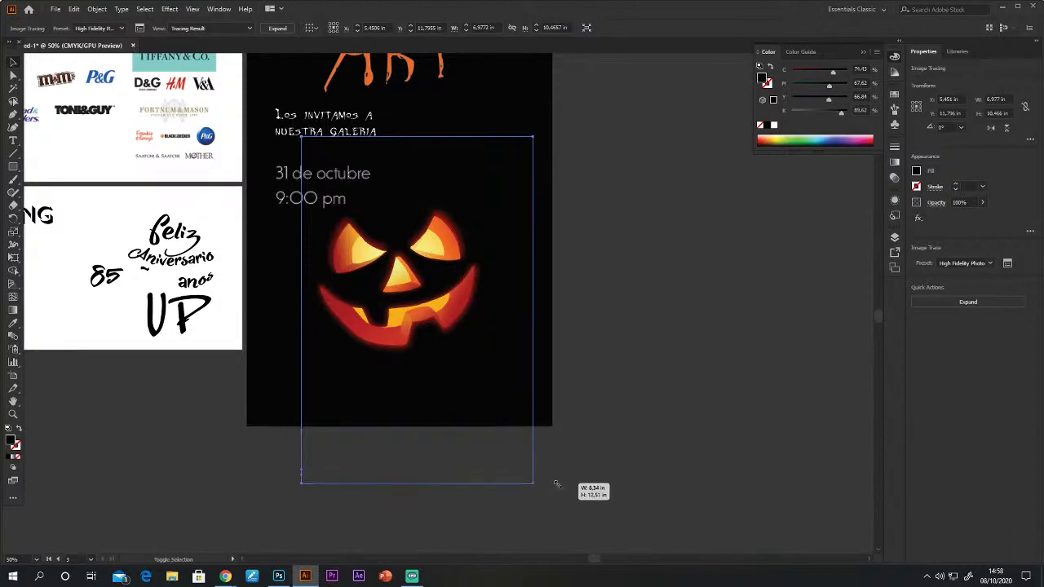
pyautogui.click(637, 394)
pyautogui.moveTo(513, 381); pyautogui.dragTo(488, 383)
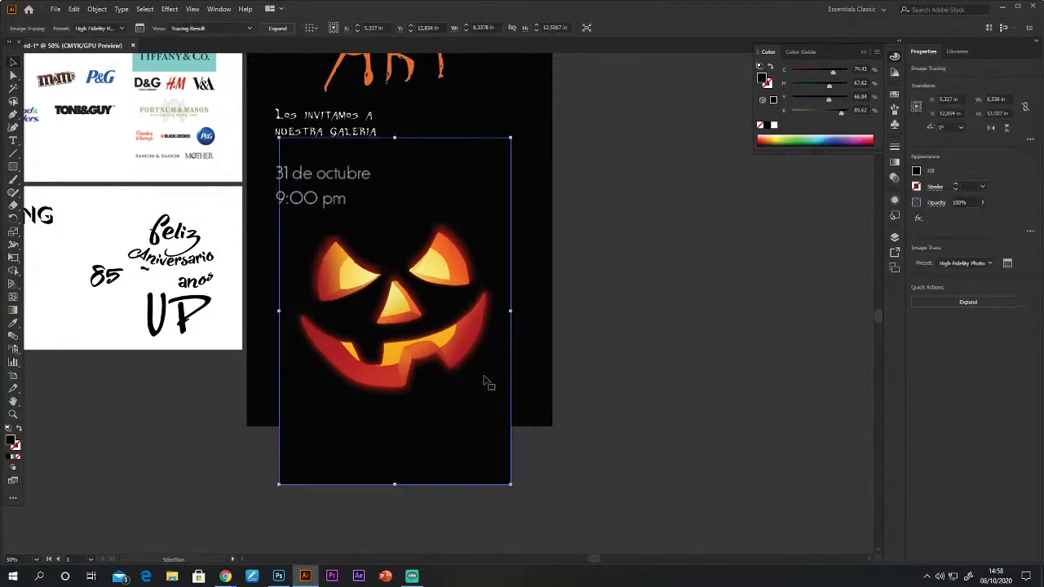
# Move the face beside the poster and clip it with a rectangle about 8.48 by 8.02 in drawn over it.
pyautogui.moveTo(476, 345); pyautogui.dragTo(723, 346)
pyautogui.click(13, 167)
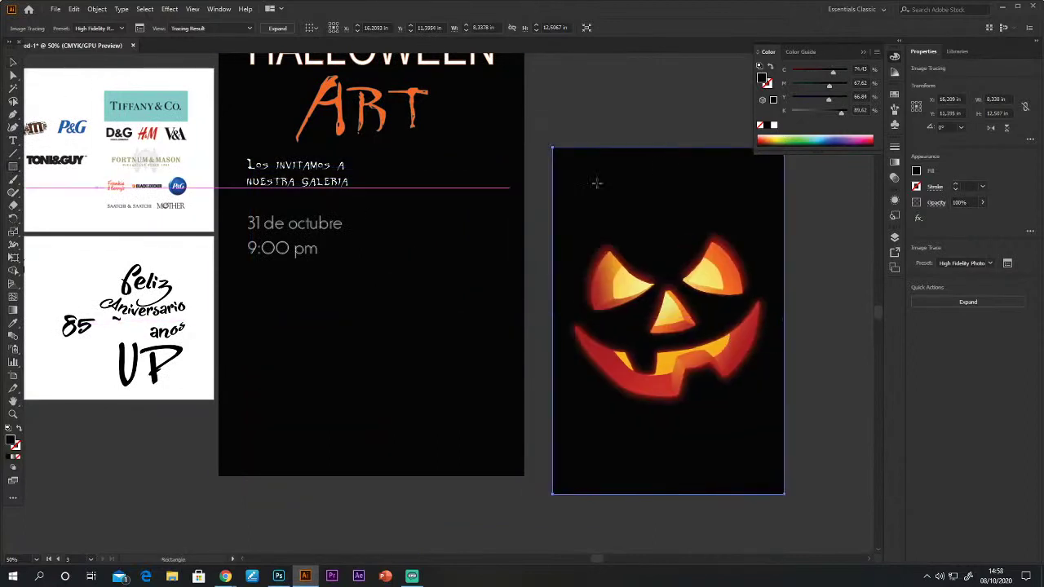
pyautogui.moveTo(552, 201)
pyautogui.mouseDown()
pyautogui.moveTo(839, 403)
pyautogui.moveTo(788, 423)
pyautogui.mouseUp()
pyautogui.click(13, 74)
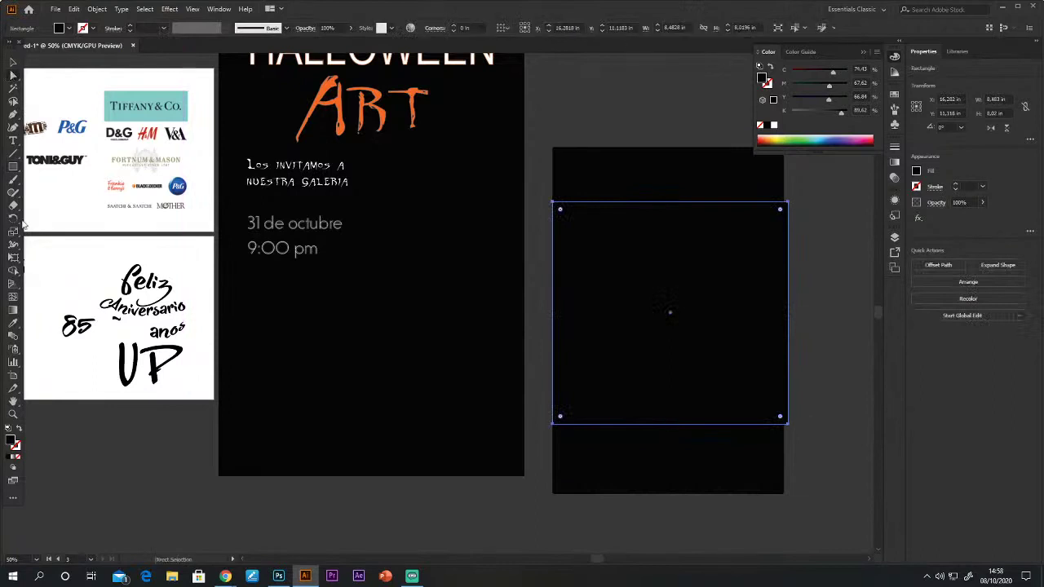
pyautogui.click(21, 461)
pyautogui.moveTo(815, 235); pyautogui.dragTo(610, 422)
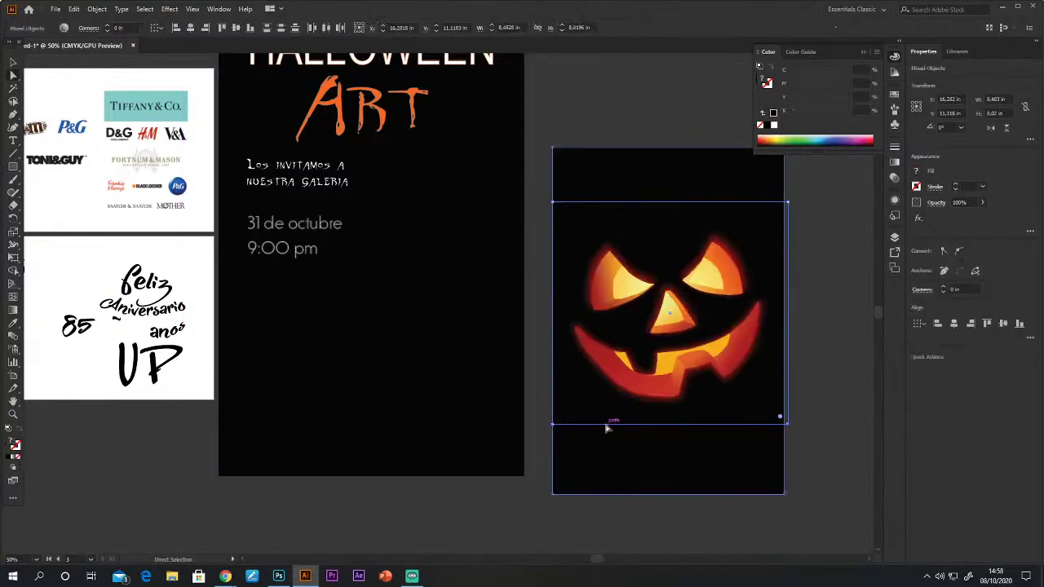
pyautogui.hotkey('ctrl', '7')
# Place the clipped face back on the poster at about X 5.5 in and bring the date and time texts to the front.
pyautogui.moveTo(627, 385); pyautogui.dragTo(332, 432)
pyautogui.click(314, 224)
pyautogui.rightClick(314, 224)
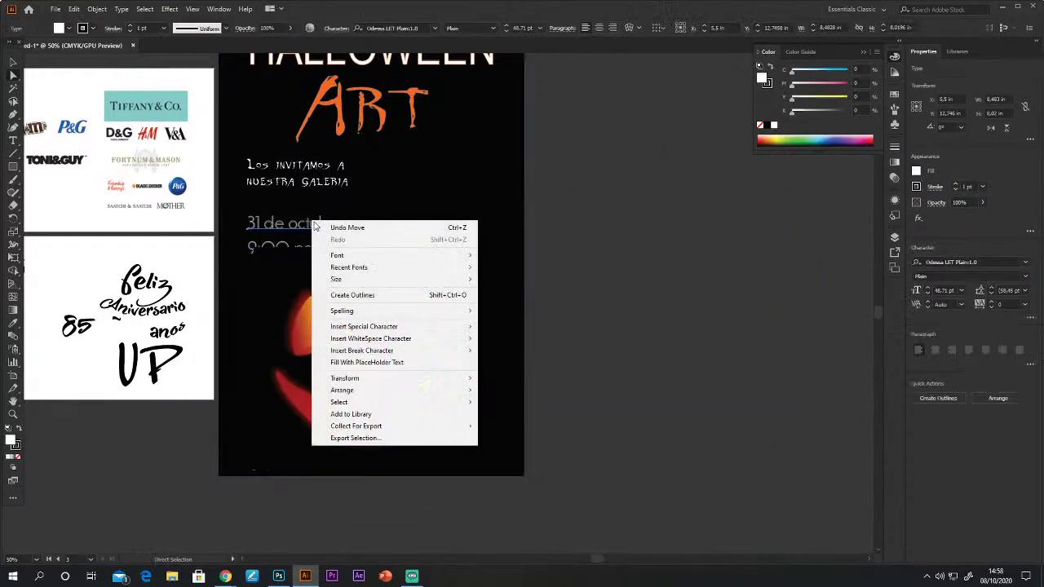
pyautogui.keyDown('shift'); pyautogui.click(265, 245); pyautogui.keyUp('shift')
pyautogui.rightClick(272, 242)
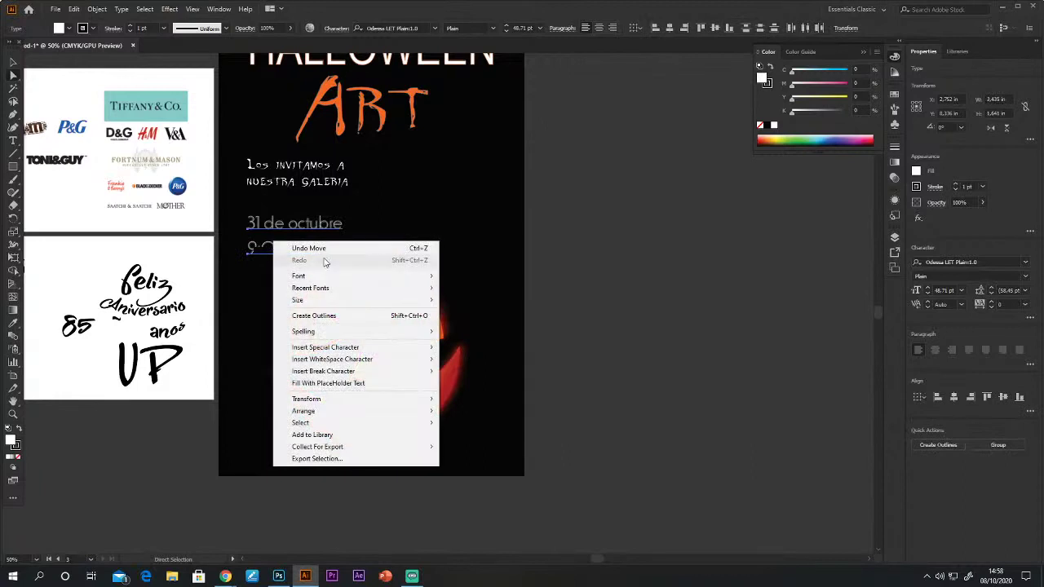
pyautogui.moveTo(326, 411)
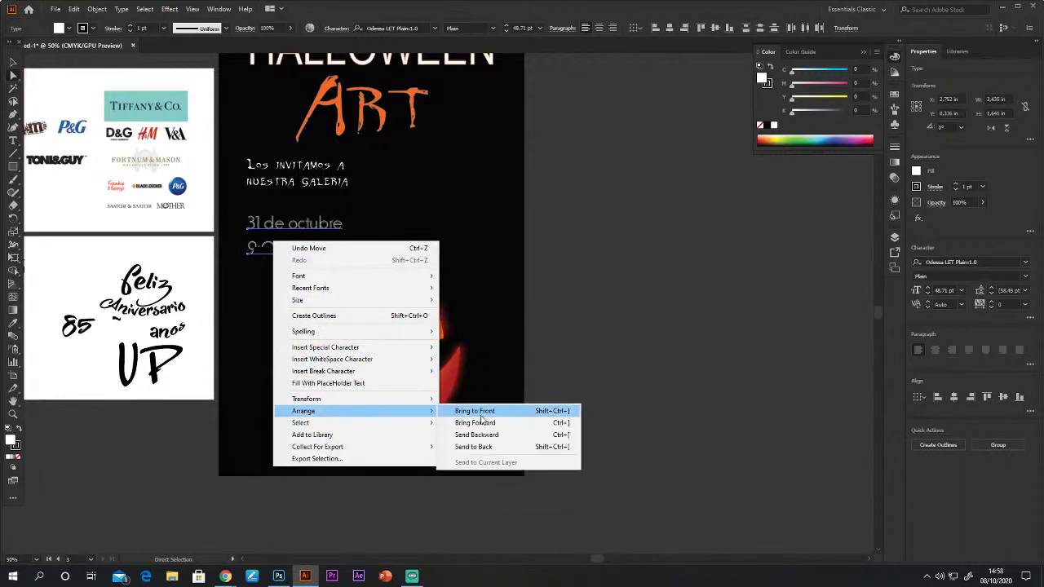
pyautogui.click(487, 412)
pyautogui.click(662, 314)
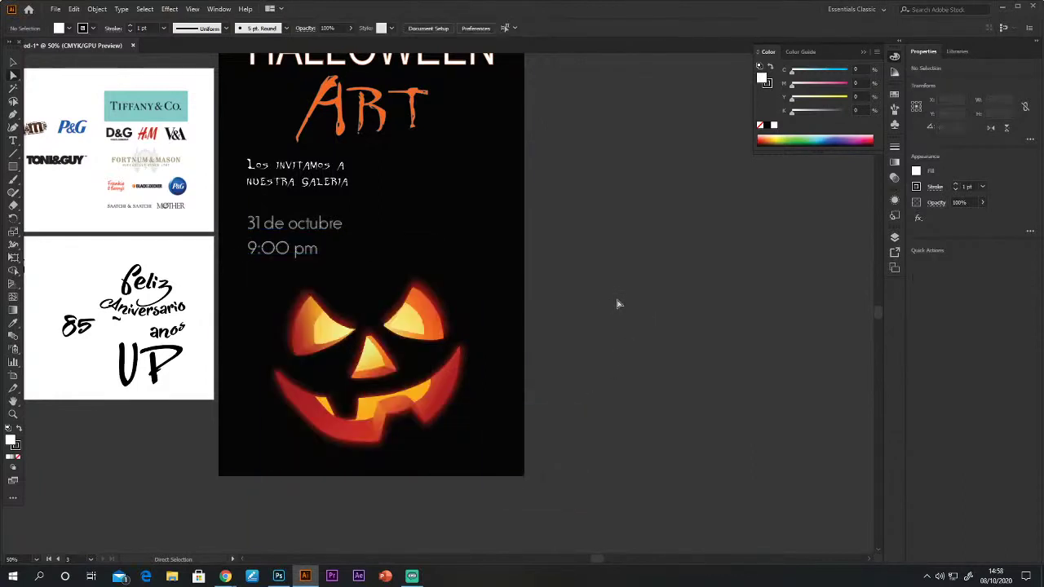
# Shift the date, time and invitation texts slightly down on the poster.
pyautogui.moveTo(529, 209); pyautogui.dragTo(531, 264)
pyautogui.click(310, 240)
pyautogui.moveTo(310, 244); pyautogui.dragTo(310, 289)
pyautogui.click(312, 290)
pyautogui.click(318, 238)
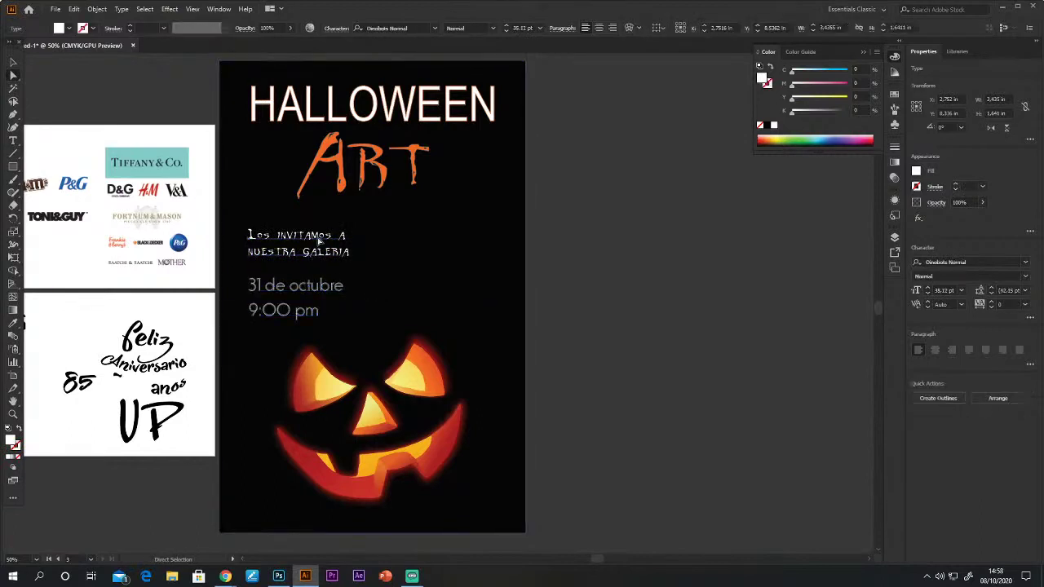
pyautogui.moveTo(318, 238); pyautogui.dragTo(319, 247)
# Lower the HALLOWEEN title slightly and position ART close beneath it.
pyautogui.moveTo(417, 186); pyautogui.dragTo(417, 198)
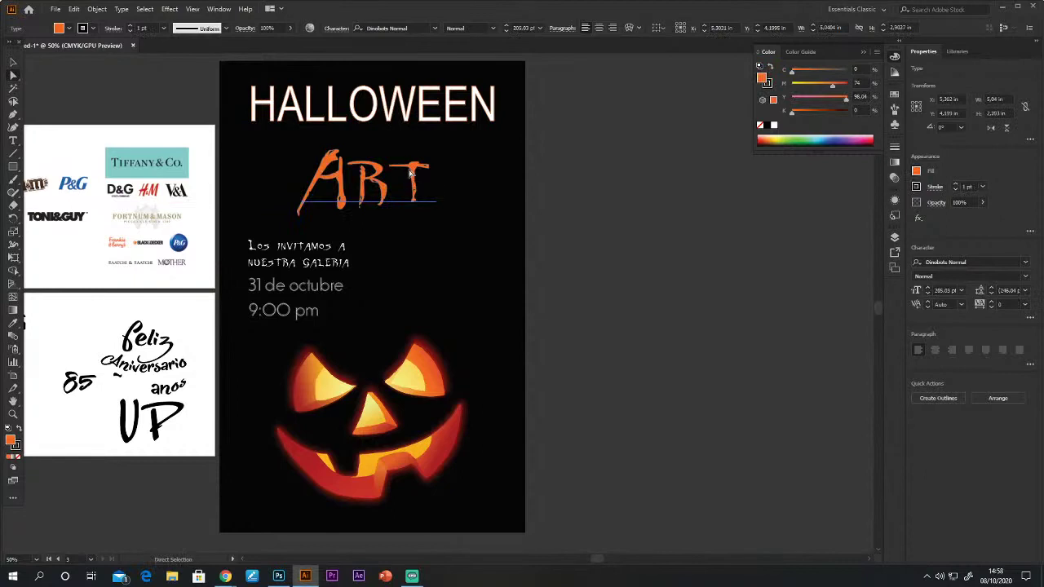
pyautogui.moveTo(407, 106); pyautogui.dragTo(408, 116)
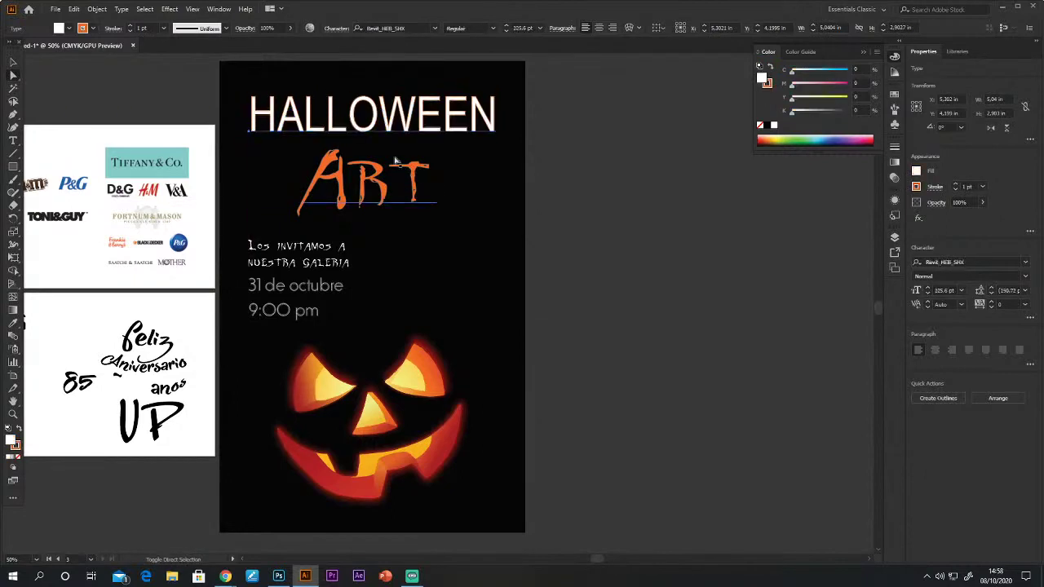
pyautogui.moveTo(382, 198); pyautogui.dragTo(382, 186)
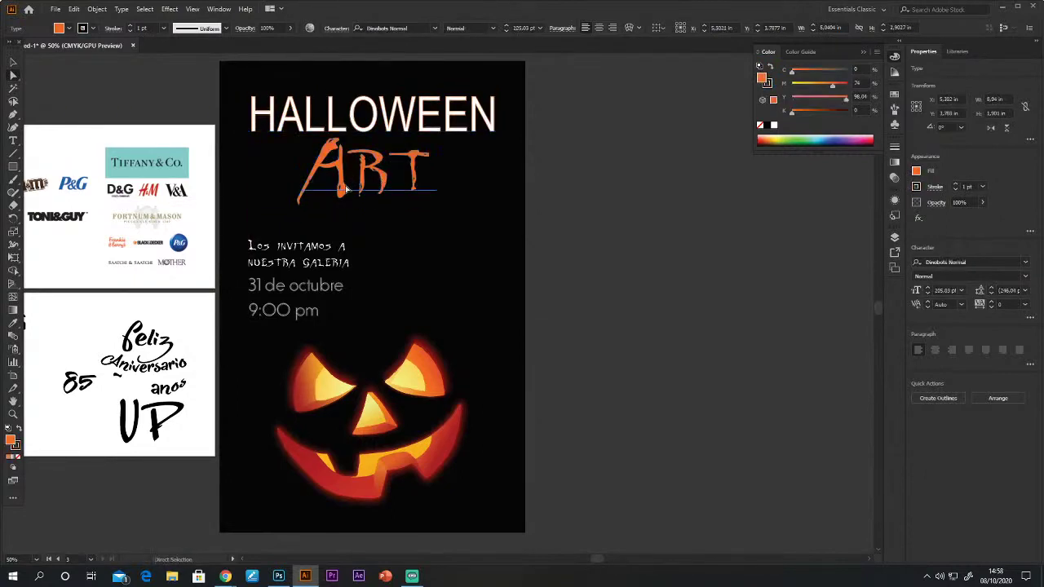
pyautogui.click(680, 239)
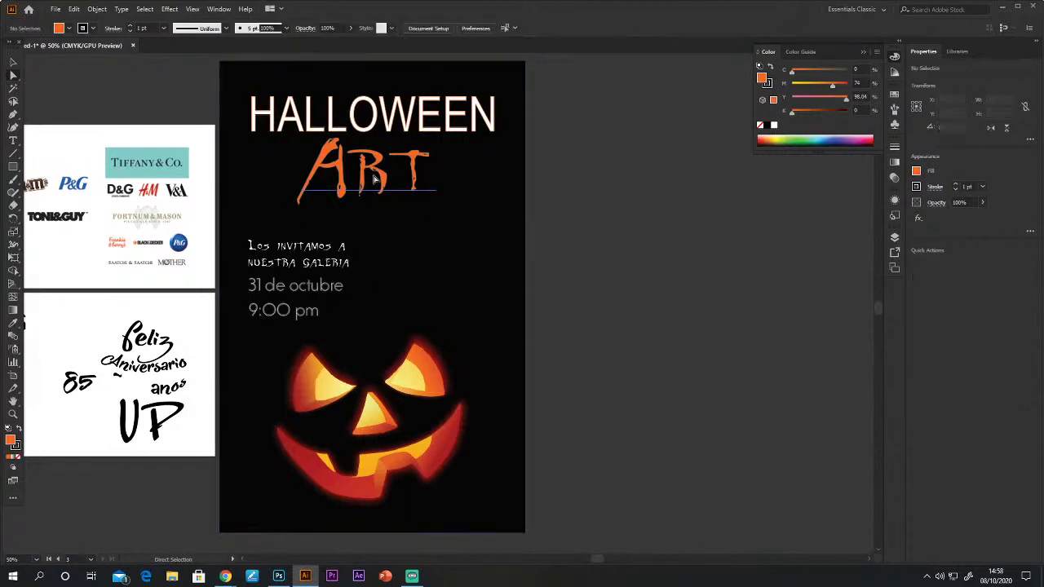
# Reduce ART to about 171.69 pt and position it under HALLOWEEN at about X 5.32 in.
pyautogui.click(374, 180)
pyautogui.click(13, 62)
pyautogui.click(352, 166)
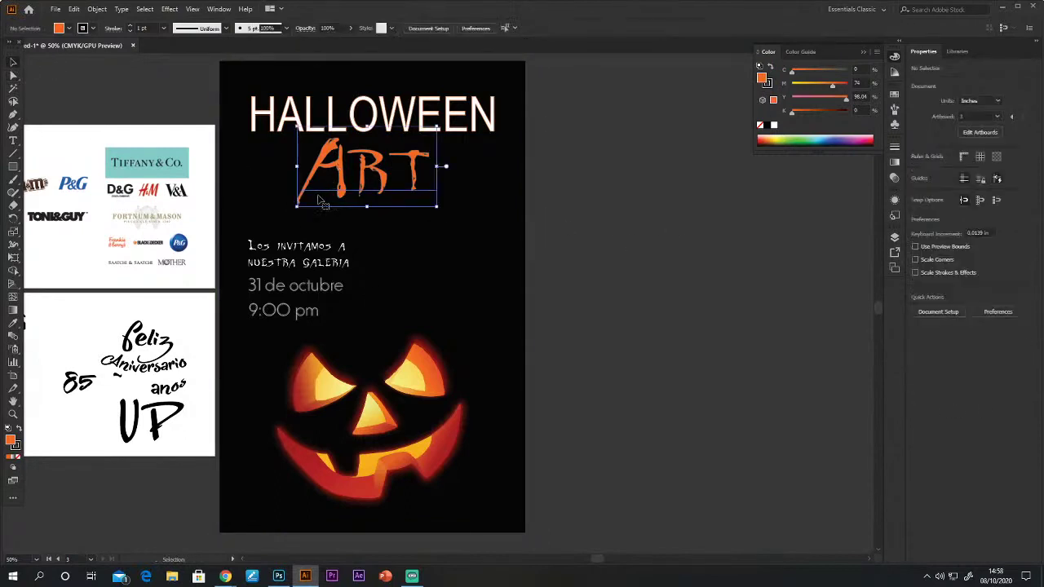
pyautogui.moveTo(299, 199); pyautogui.dragTo(320, 196)
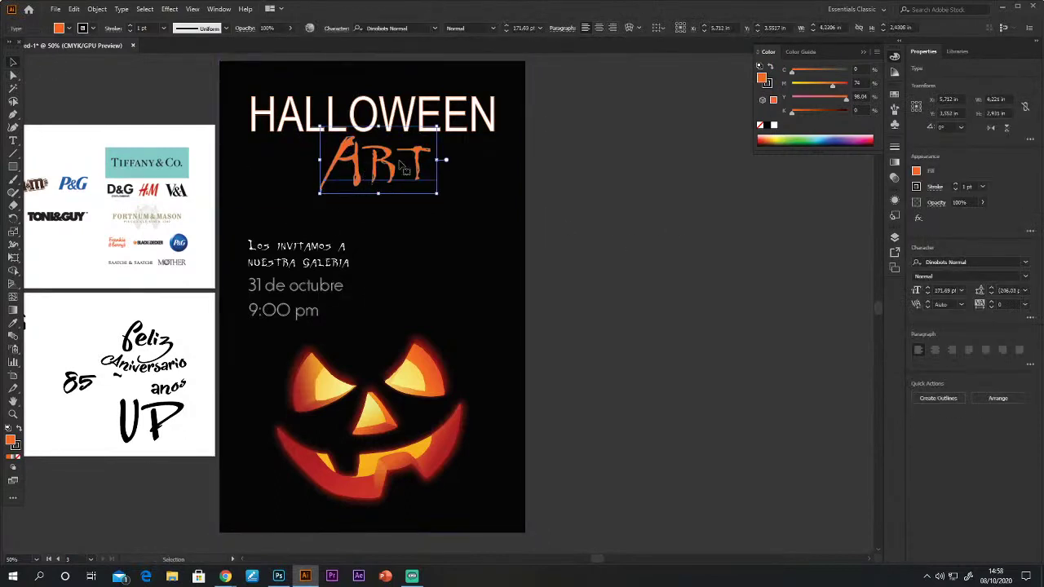
pyautogui.click(568, 285)
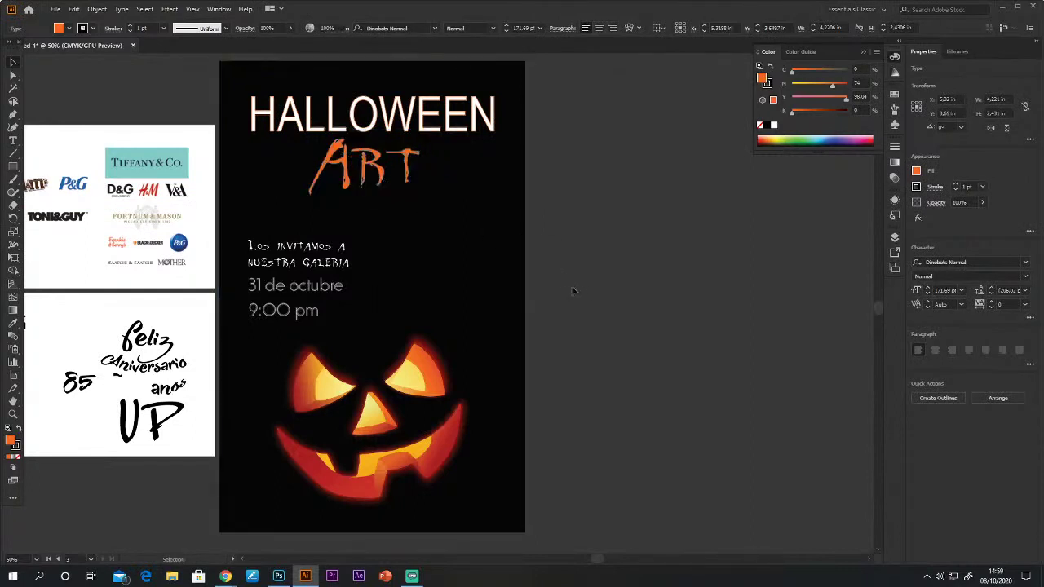
# Enlarge the invitation text to about 50.26 pt, then nudge it and the date and time lines slightly up.
pyautogui.click(348, 245)
pyautogui.moveTo(352, 241); pyautogui.dragTo(398, 213)
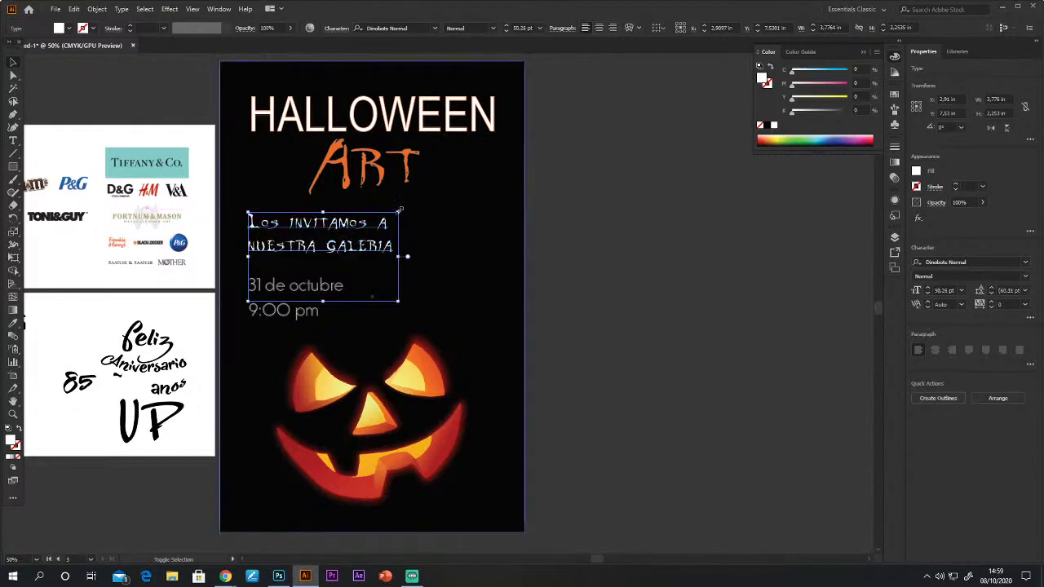
pyautogui.moveTo(305, 245); pyautogui.dragTo(304, 239)
pyautogui.click(601, 323)
pyautogui.moveTo(276, 300); pyautogui.dragTo(276, 294)
pyautogui.click(632, 341)
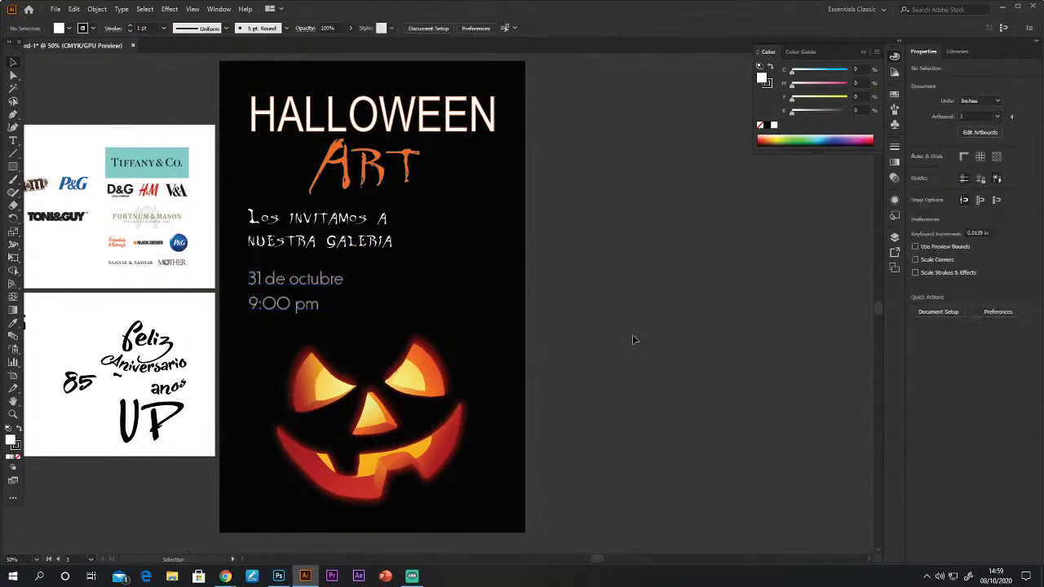
# Add the two-line text "crear un cartel" / "de evento" on the empty canvas beside the poster.
pyautogui.hotkey('ctrl', '-')
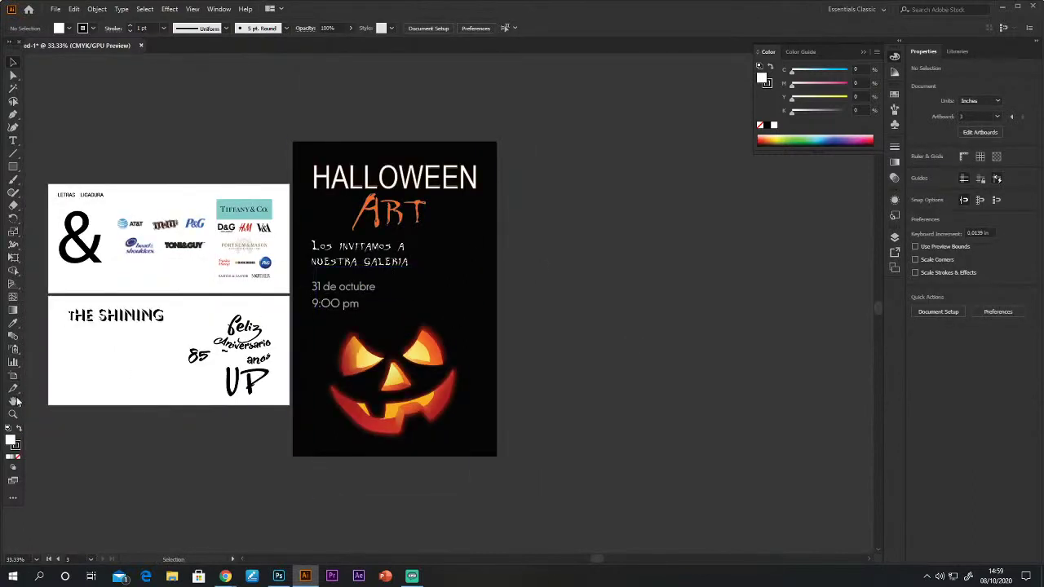
pyautogui.hotkey('ctrl', '+')
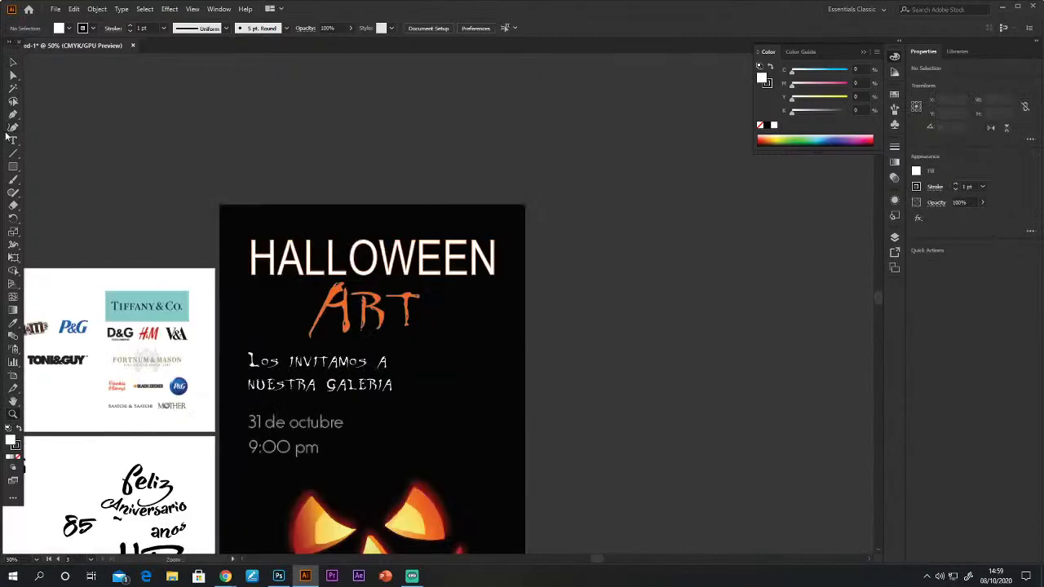
pyautogui.click(13, 141)
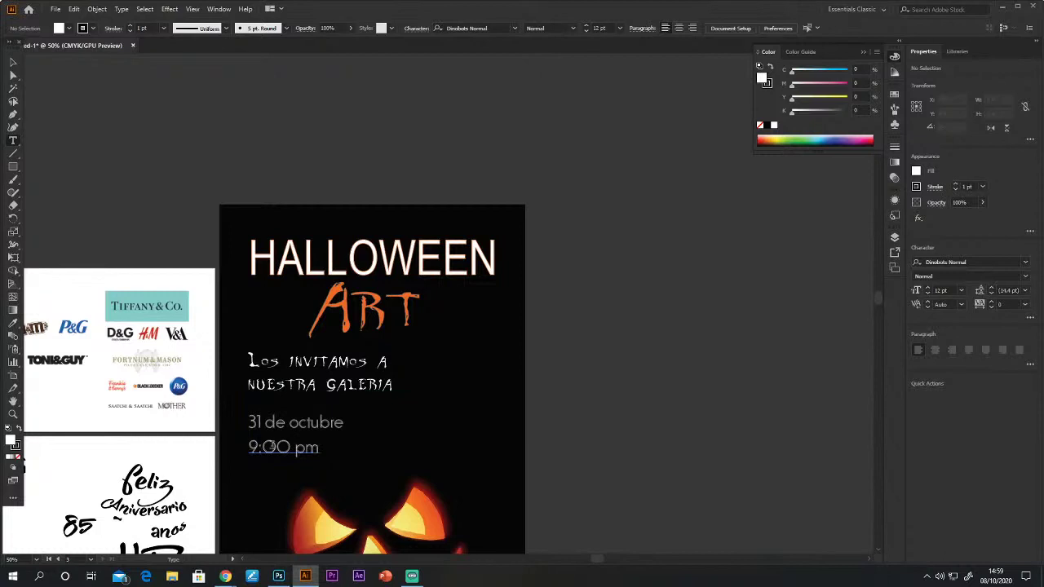
pyautogui.click(587, 321)
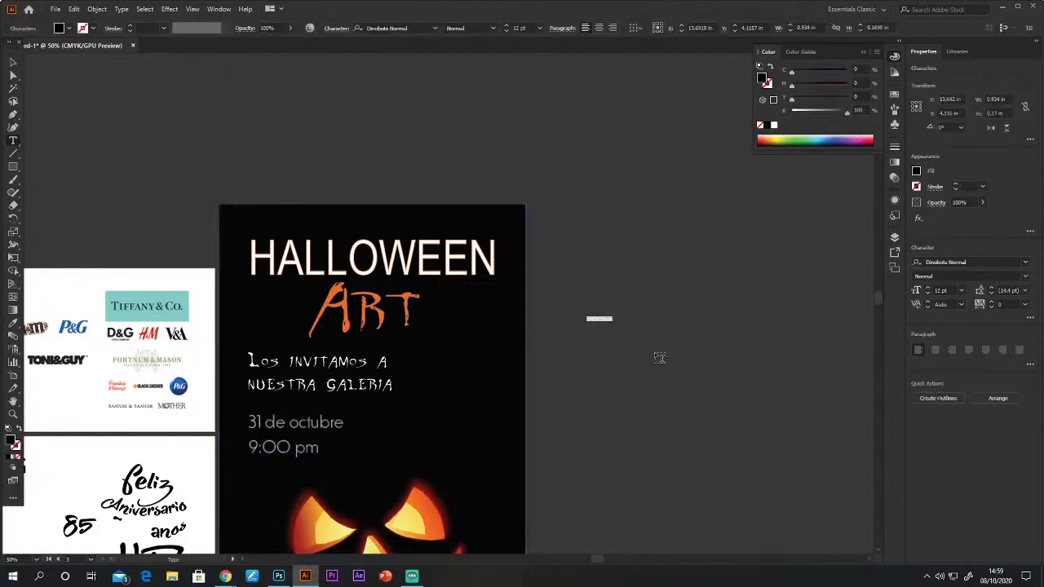
pyautogui.write('crown ma')
pyautogui.write('de mis')
pyautogui.press('BackSpace')
pyautogui.press('BackSpace')
pyautogui.press('BackSpace')
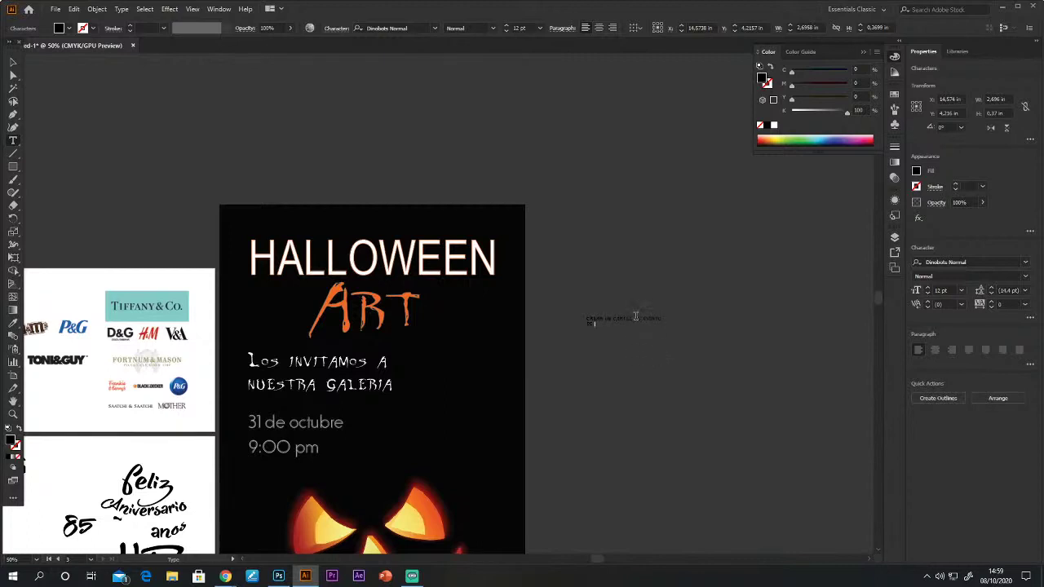
pyautogui.press('BackSpace')
pyautogui.press('BackSpace')
pyautogui.press('BackSpace')
pyautogui.press('BackSpace')
pyautogui.press('BackSpace')
pyautogui.press('BackSpace')
pyautogui.press('BackSpace')
pyautogui.press('BackSpace')
# Fill the "crear un cartel de evento" text with white, enlarge it to about 30.89 pt and place it beside the date.
pyautogui.moveTo(585, 319); pyautogui.dragTo(666, 324)
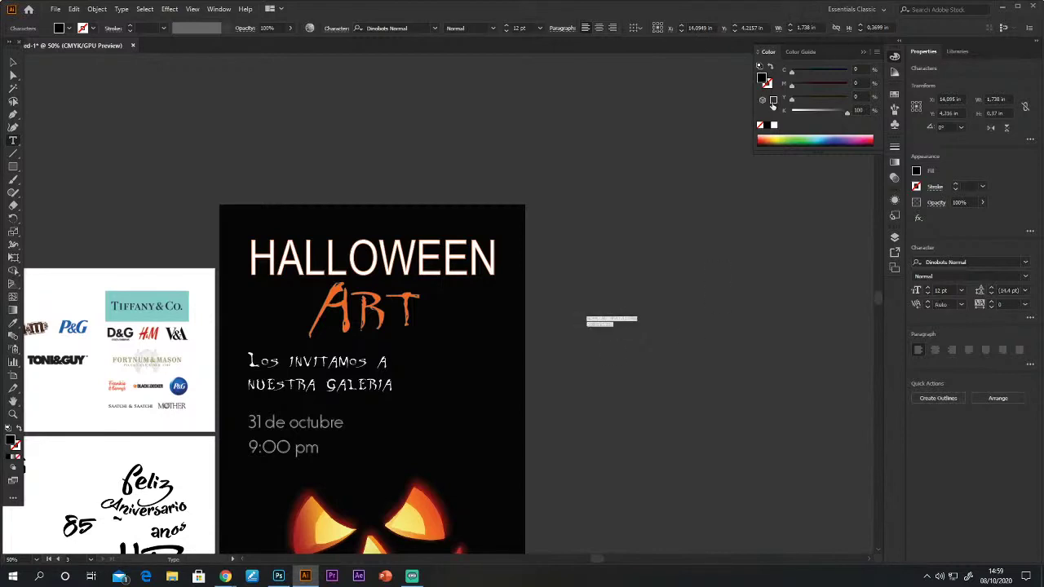
pyautogui.click(775, 126)
pyautogui.click(12, 63)
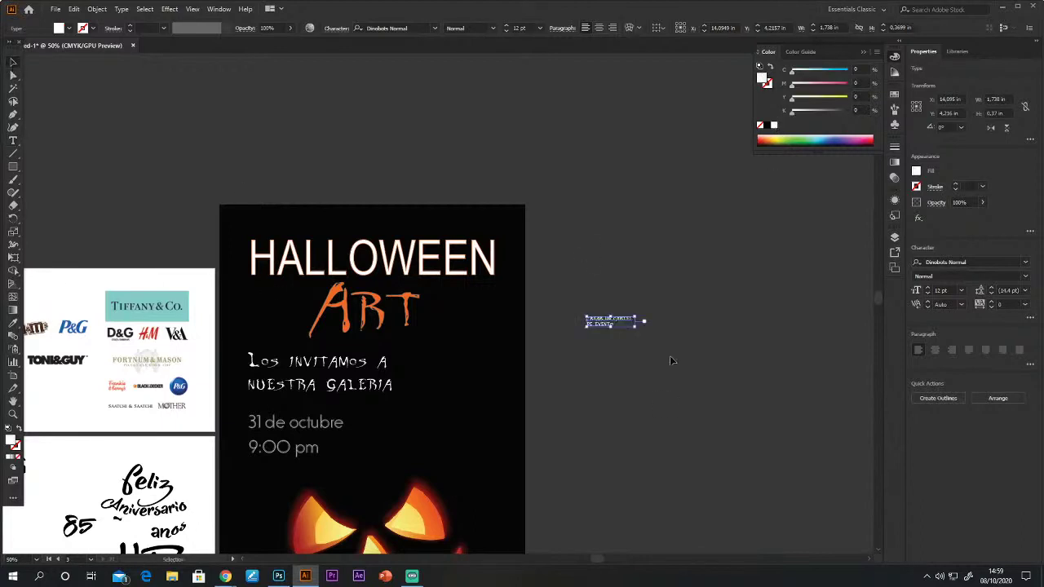
pyautogui.moveTo(634, 326); pyautogui.dragTo(466, 403)
pyautogui.moveTo(622, 441); pyautogui.dragTo(623, 311)
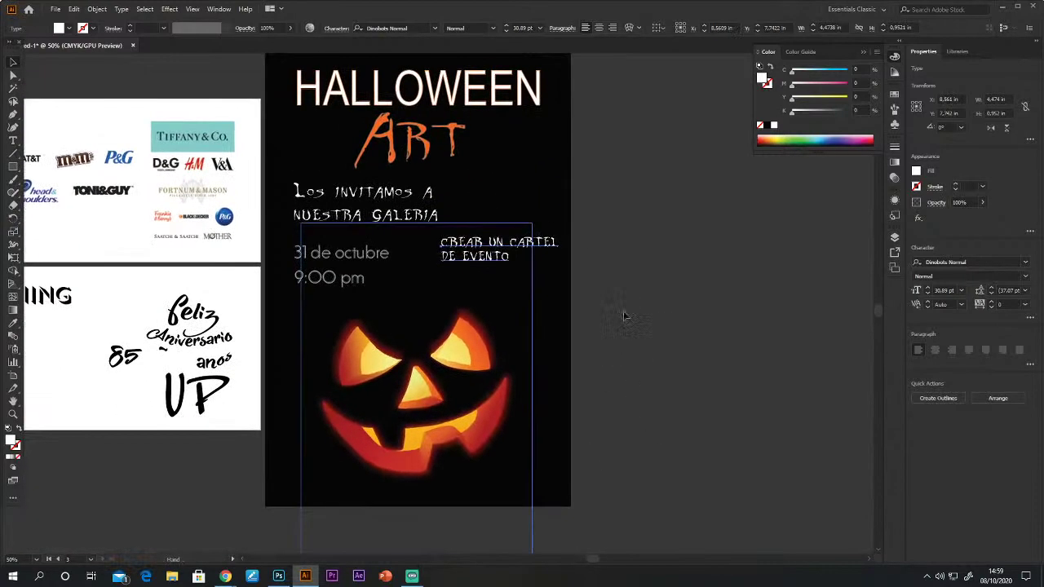
# Look over the Halloween poster together with the LETRAS LIGADURA and THE SHINING artboards beside it.
pyautogui.press('a')
pyautogui.scroll(2, 623, 312)
pyautogui.hscroll(2, 623, 312)
pyautogui.press('v')
pyautogui.hscroll(-3, 673, 262)
pyautogui.click(590, 302)
pyautogui.hscroll(-3, 603, 358)
pyautogui.hscroll(-4, 604, 359)
pyautogui.scroll(1, 603, 359)
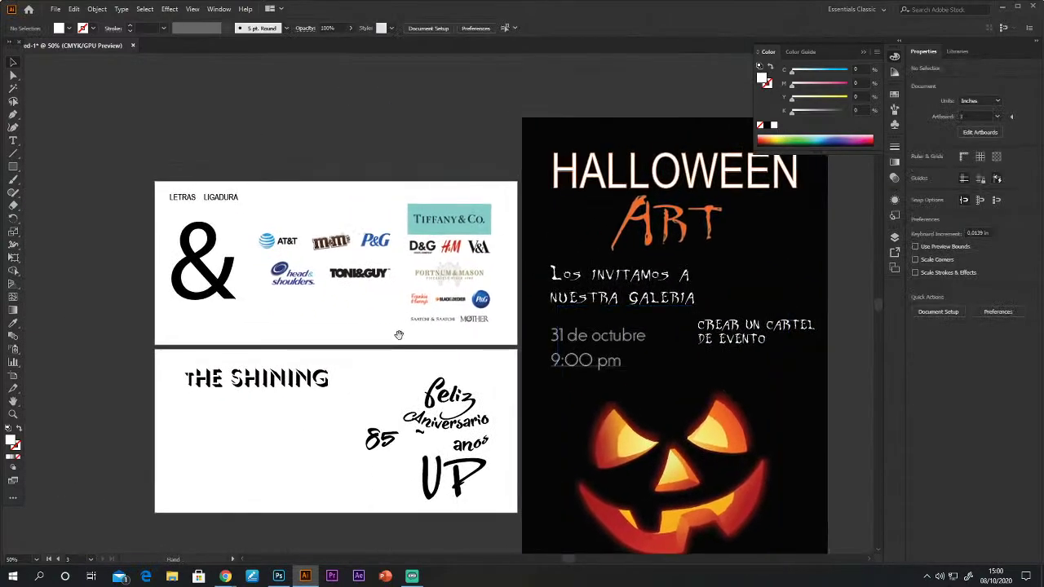
pyautogui.click(14, 414)
pyautogui.moveTo(441, 288); pyautogui.dragTo(350, 256)
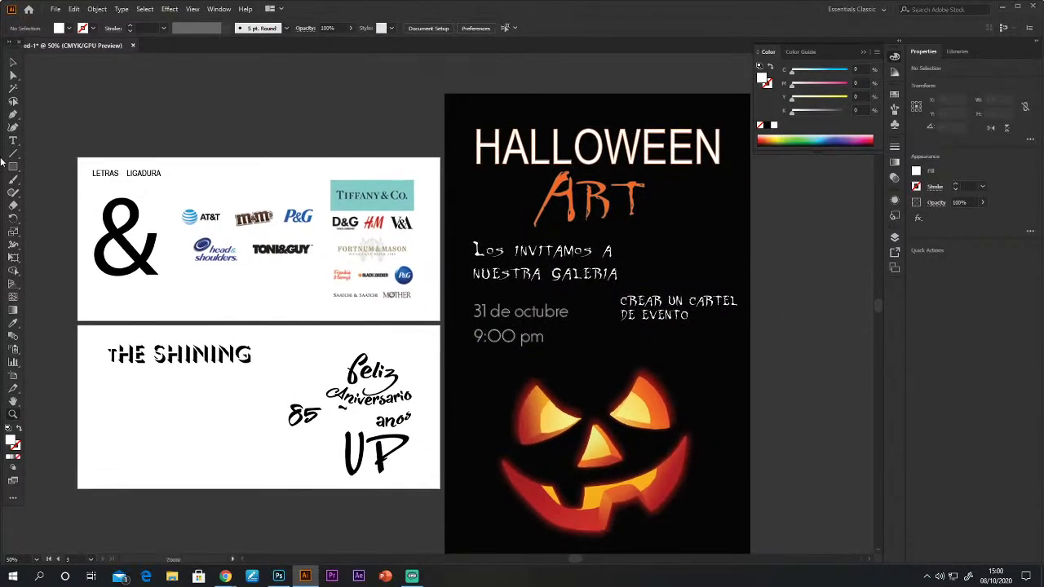
# Look over the LETRAS LIGADURA artboard beside the poster, checking its heading, ampersand and both logo images.
pyautogui.click(12, 63)
pyautogui.hscroll(-2, 478, 84)
pyautogui.scroll(1, 479, 84)
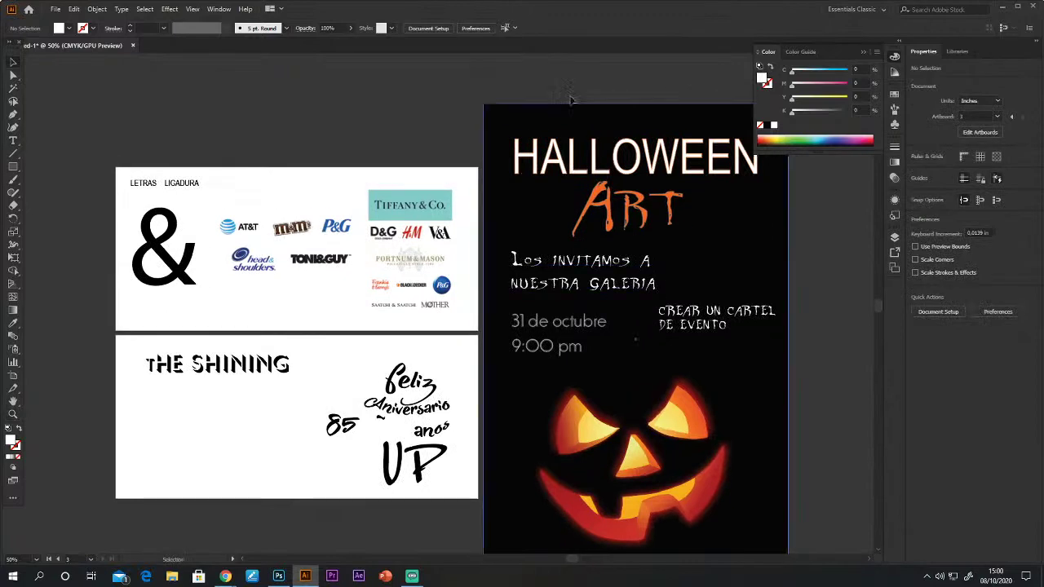
pyautogui.scroll(-1, 478, 84)
pyautogui.hscroll(1, 479, 84)
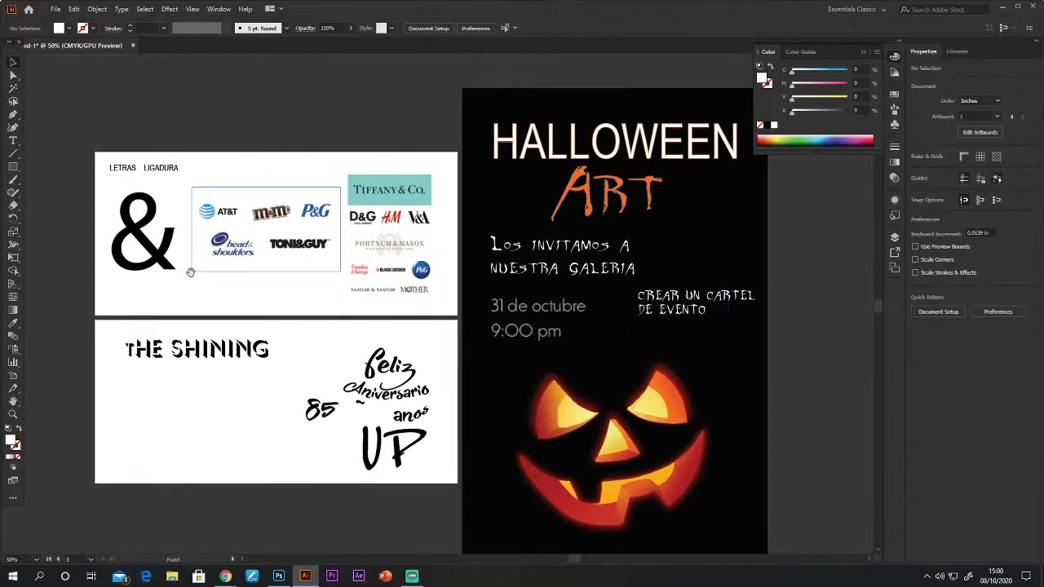
pyautogui.moveTo(181, 271); pyautogui.dragTo(222, 297)
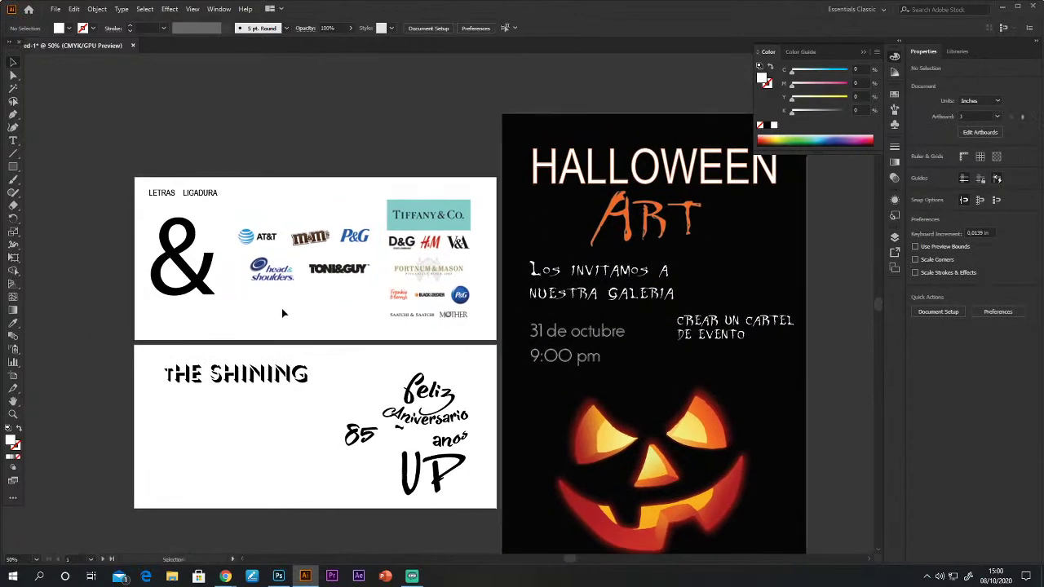
pyautogui.scroll(1, 283, 313)
pyautogui.hscroll(-2, 390, 300)
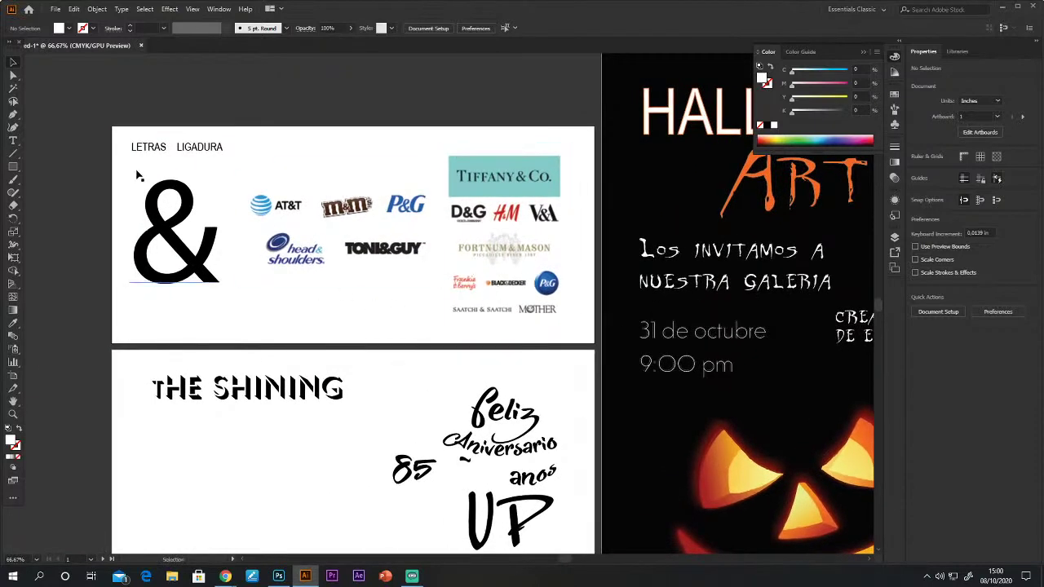
pyautogui.moveTo(269, 211); pyautogui.dragTo(410, 288)
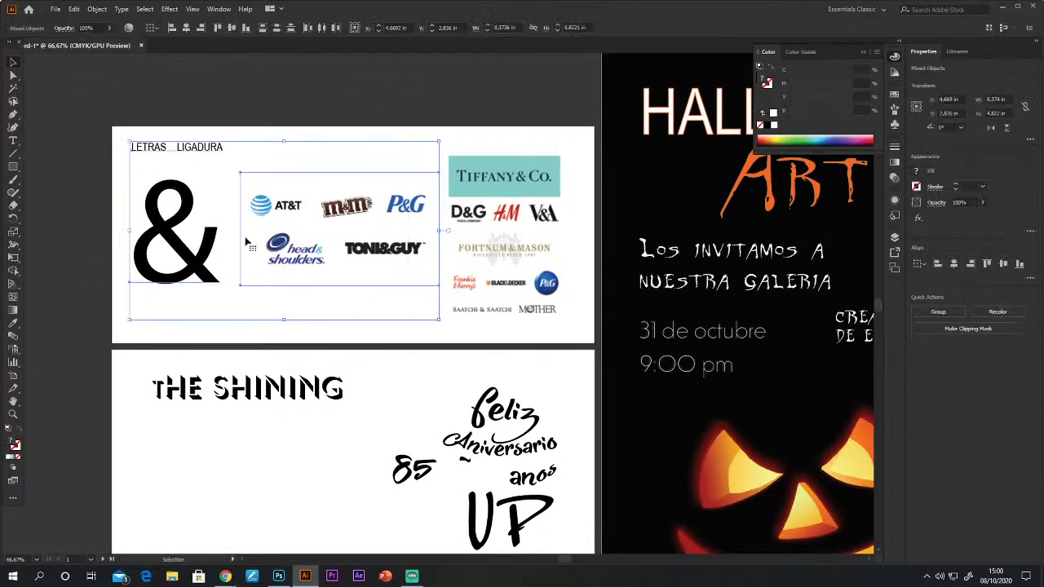
pyautogui.keyDown('shift'); pyautogui.click(546, 293); pyautogui.keyUp('shift')
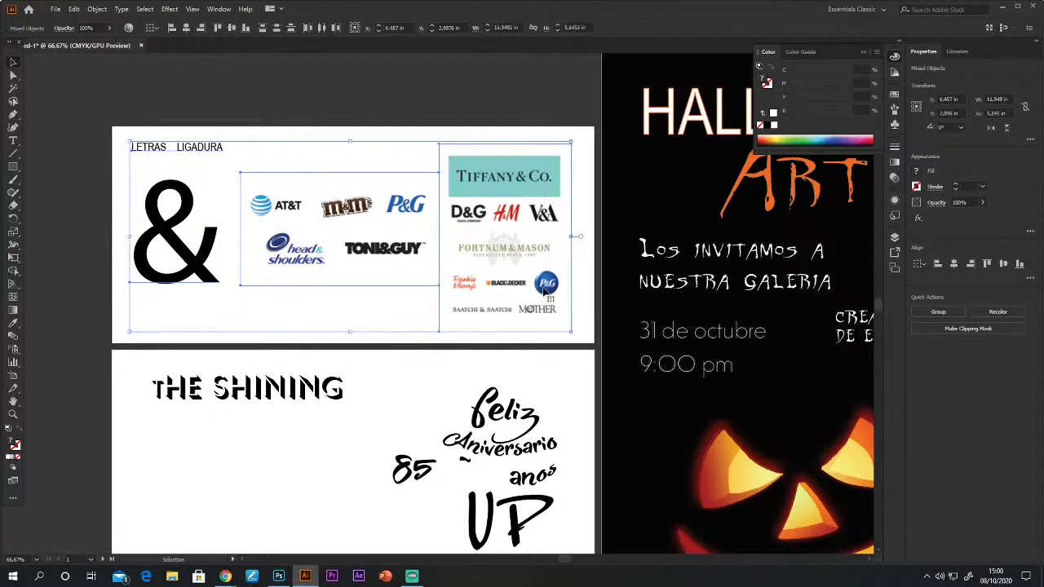
pyautogui.click(278, 331)
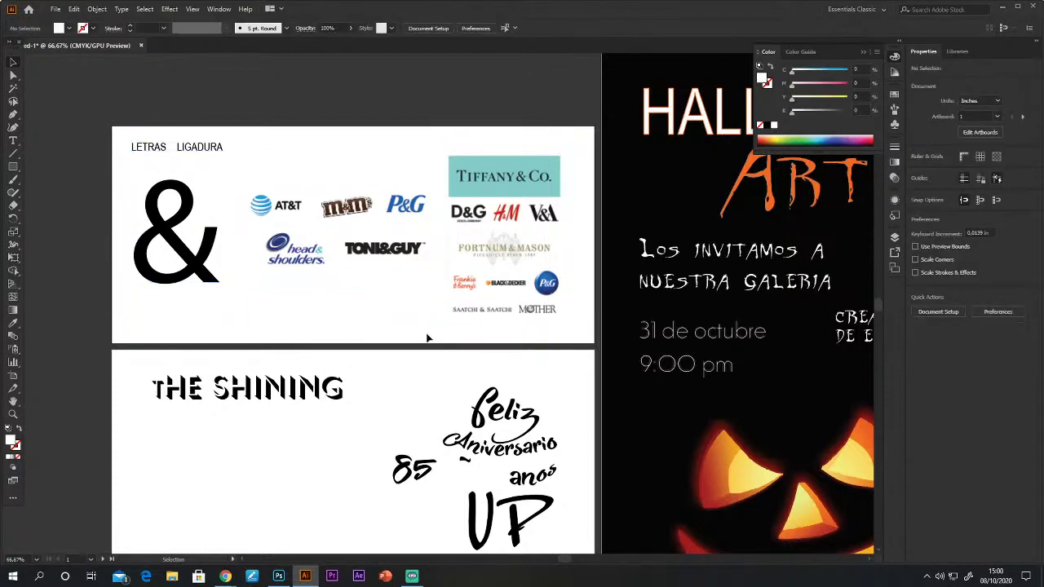
# Move the warped "85" in front of "años" in the "feliz Aniversario" lettering.
pyautogui.moveTo(385, 405); pyautogui.dragTo(389, 303)
pyautogui.click(412, 361)
pyautogui.moveTo(477, 355)
pyautogui.mouseDown()
pyautogui.moveTo(543, 361)
pyautogui.moveTo(478, 367)
pyautogui.moveTo(488, 369)
pyautogui.mouseUp()
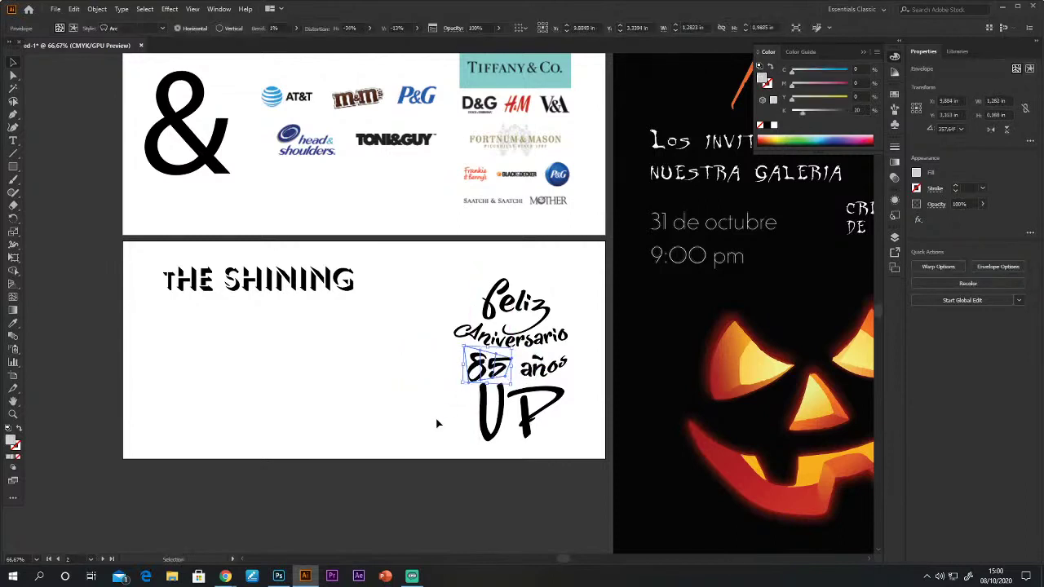
pyautogui.click(424, 426)
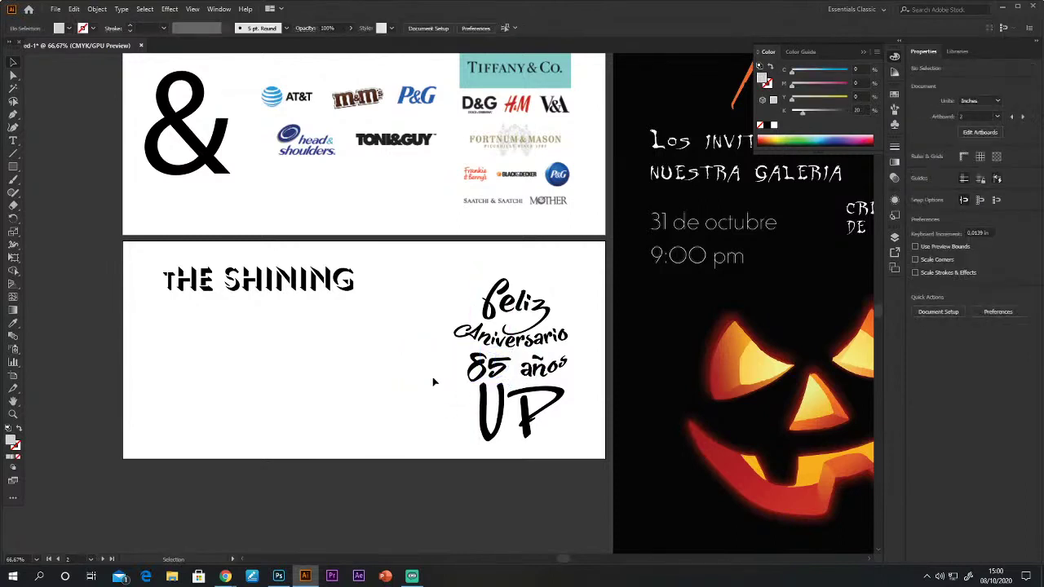
# Delete the THE SHINING text from the artboard with the birthday lettering.
pyautogui.click(279, 287)
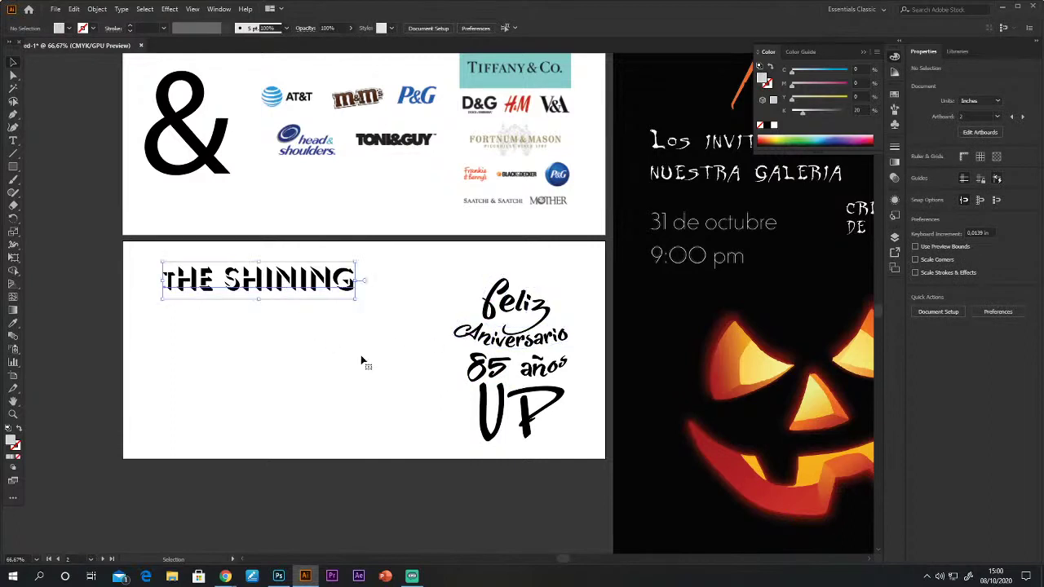
pyautogui.press('Delete')
pyautogui.moveTo(414, 330); pyautogui.dragTo(368, 364)
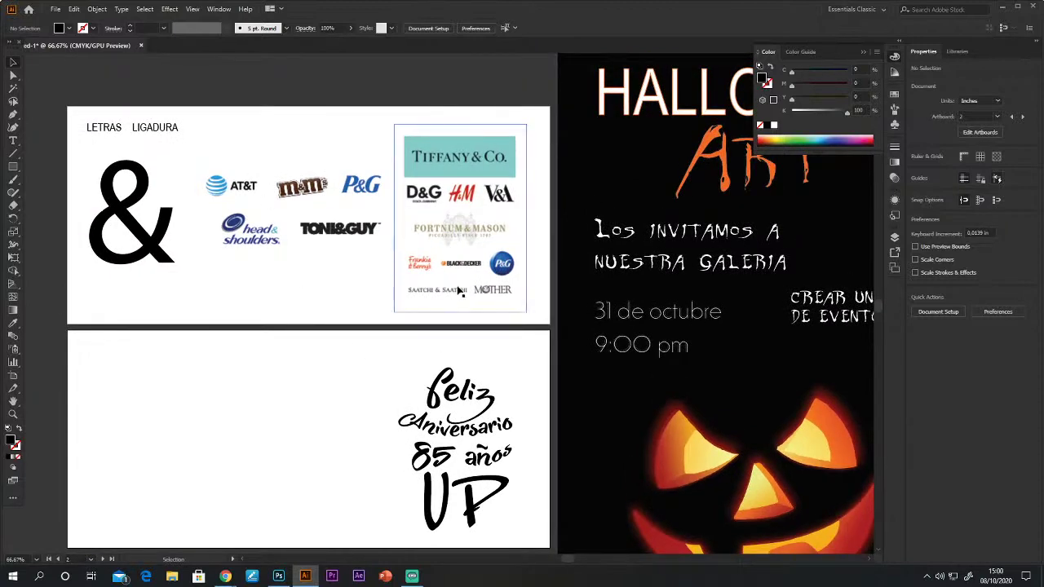
# Enlarge the whole "feliz Aniversario 85 años UP" lettering to about 3.45 by 5.04 in and nudge it slightly within its artboard.
pyautogui.moveTo(418, 416); pyautogui.dragTo(521, 532)
pyautogui.moveTo(392, 353); pyautogui.dragTo(368, 359)
pyautogui.click(365, 369)
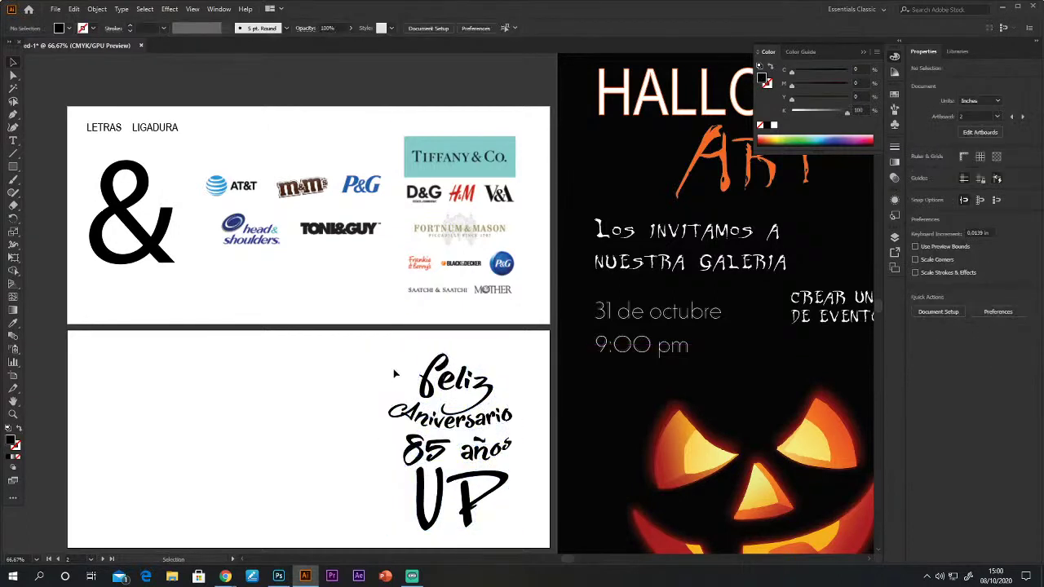
pyautogui.moveTo(301, 318); pyautogui.dragTo(329, 248)
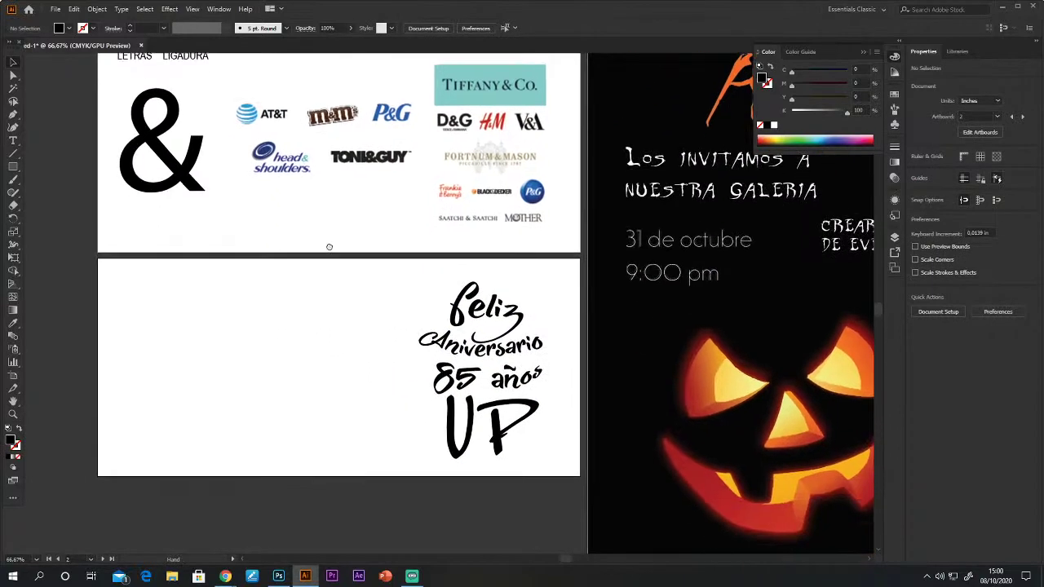
pyautogui.moveTo(392, 277); pyautogui.dragTo(553, 496)
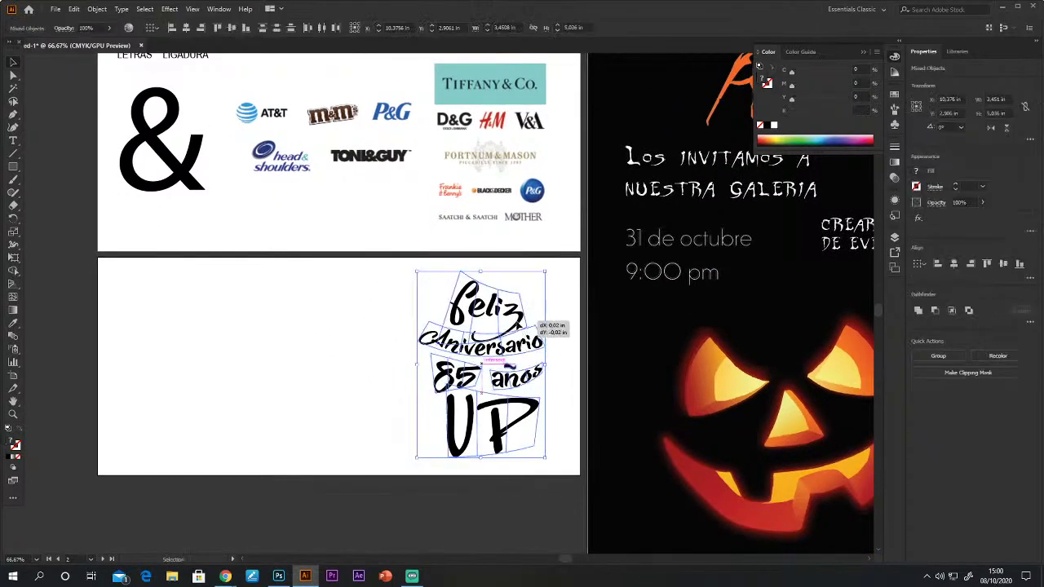
pyautogui.click(316, 374)
# Examine the large ampersand and the ligature logo examples close up on the LETRAS LIGADURA artboard.
pyautogui.moveTo(379, 238); pyautogui.dragTo(398, 334)
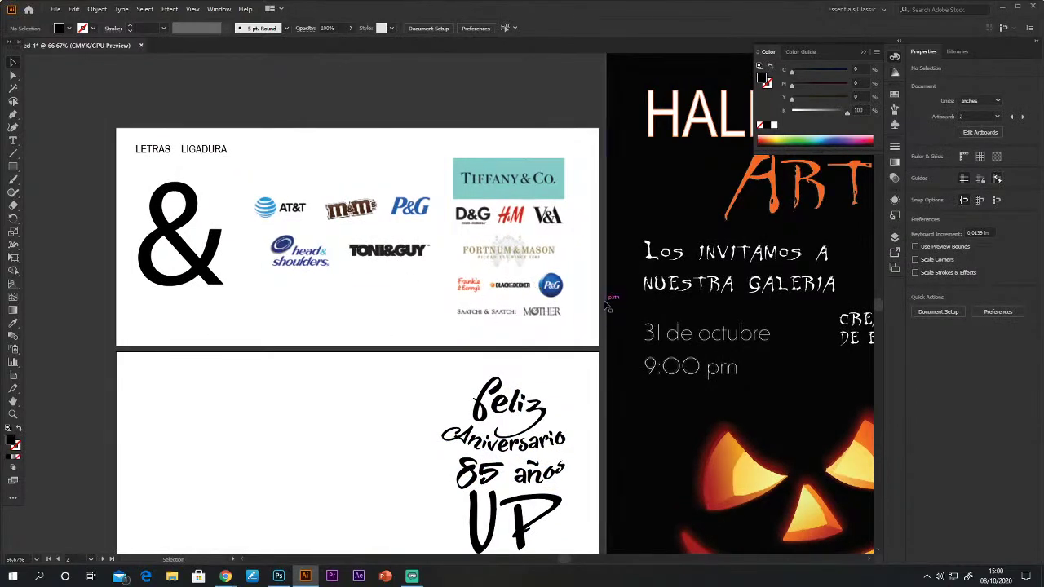
pyautogui.click(334, 319)
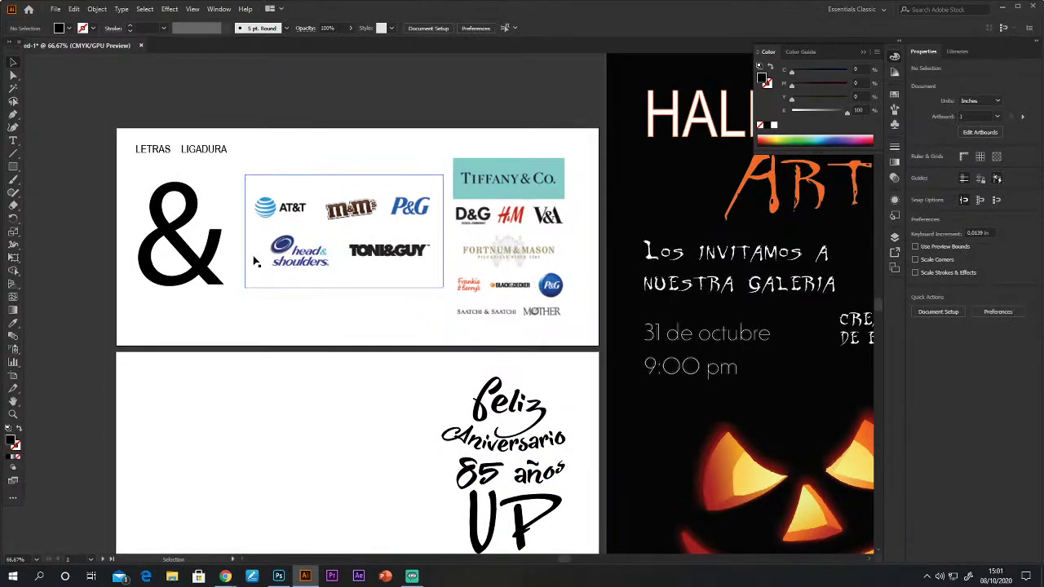
pyautogui.doubleClick(15, 416)
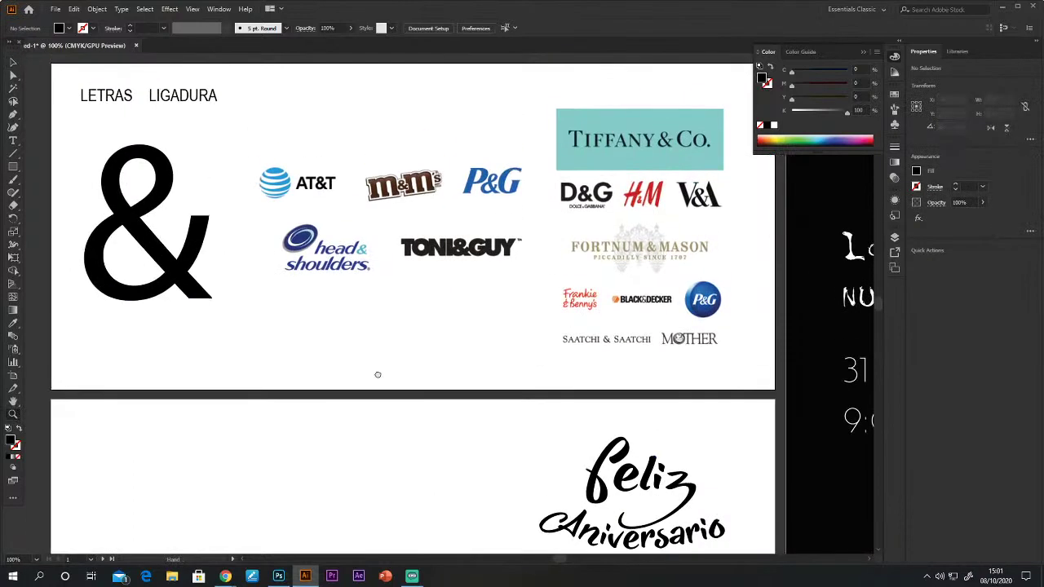
pyautogui.click(149, 230)
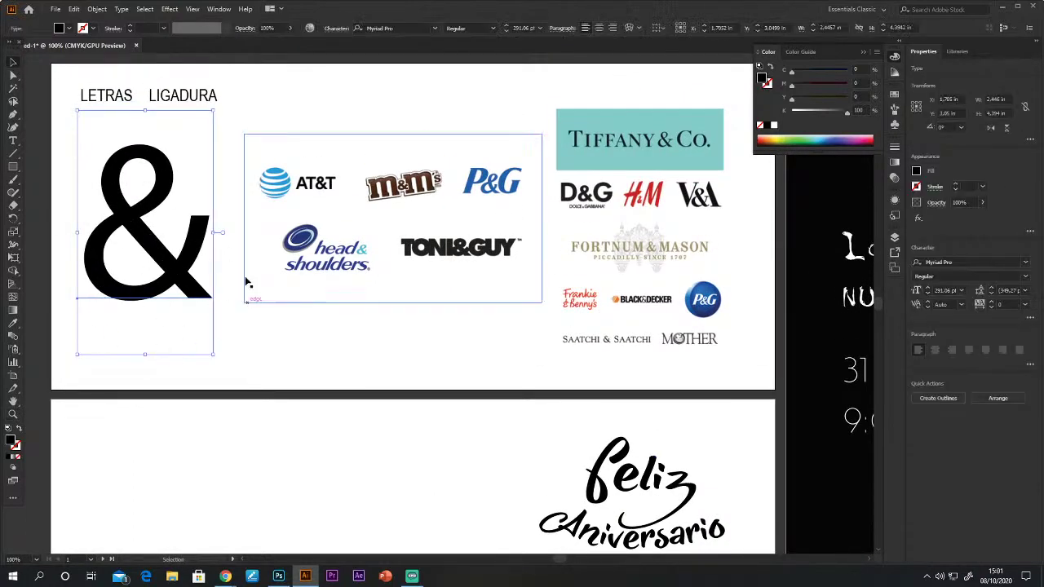
pyautogui.click(222, 261)
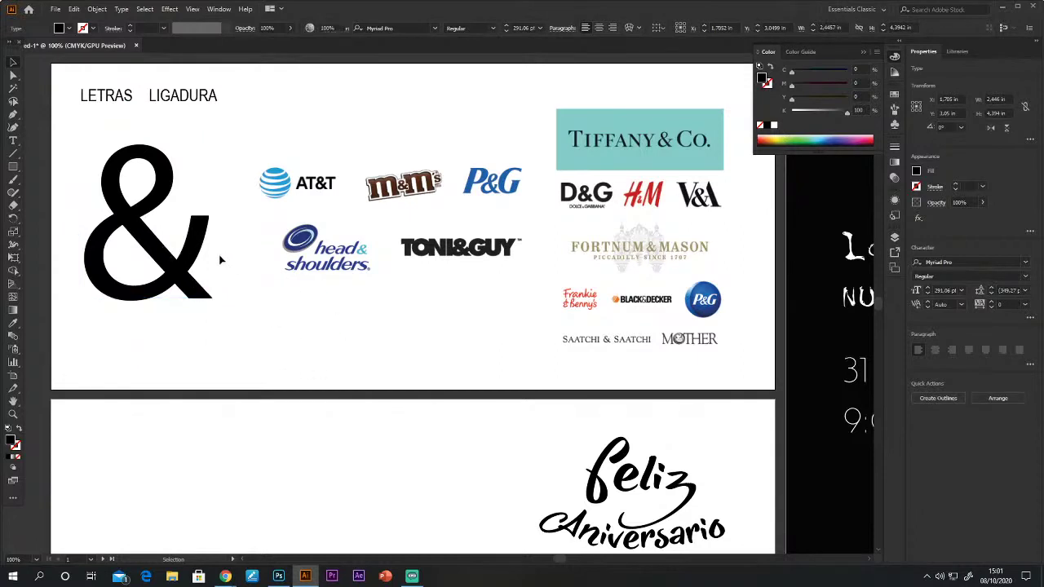
pyautogui.click(184, 278)
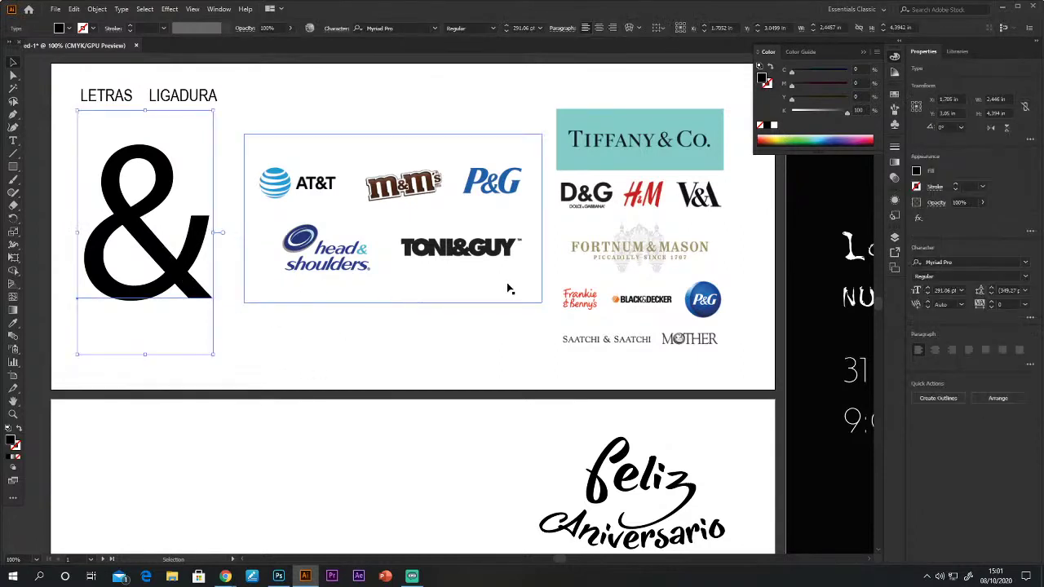
pyautogui.click(447, 374)
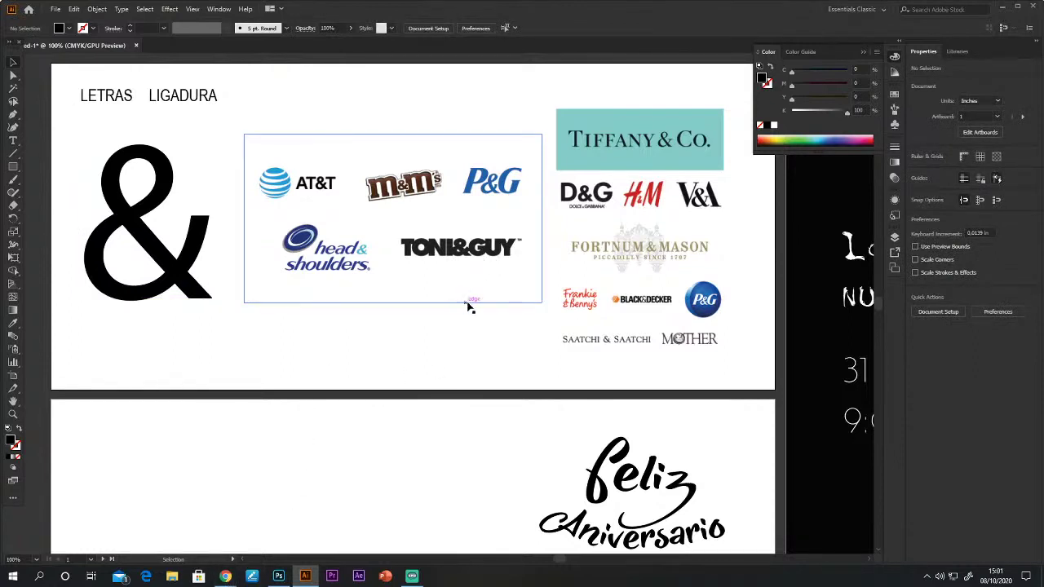
pyautogui.click(451, 260)
pyautogui.click(396, 340)
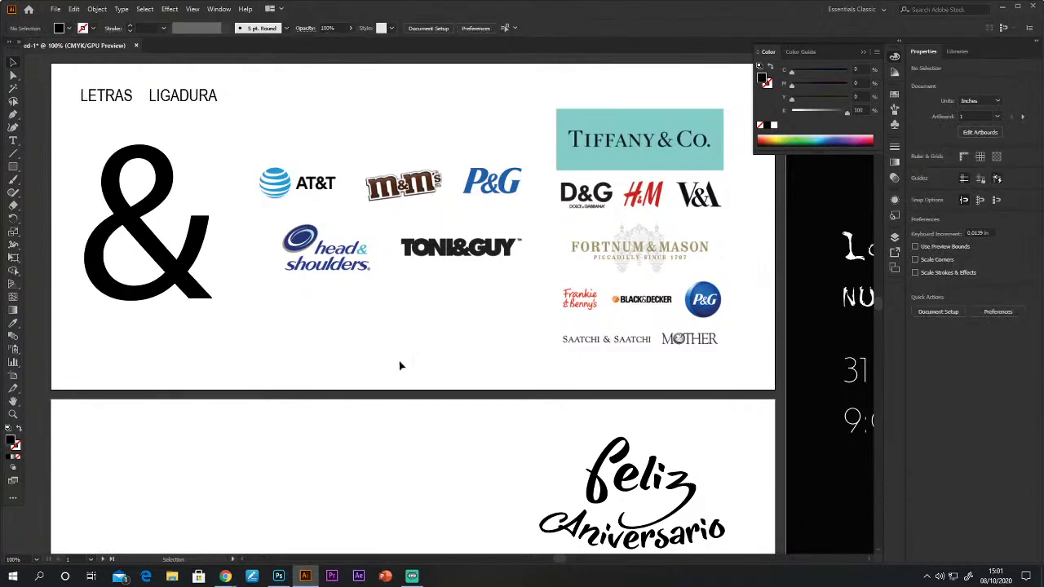
pyautogui.click(159, 249)
pyautogui.click(298, 316)
# Move the large ampersand up, close beneath the LETRAS LIGADURA heading.
pyautogui.click(161, 276)
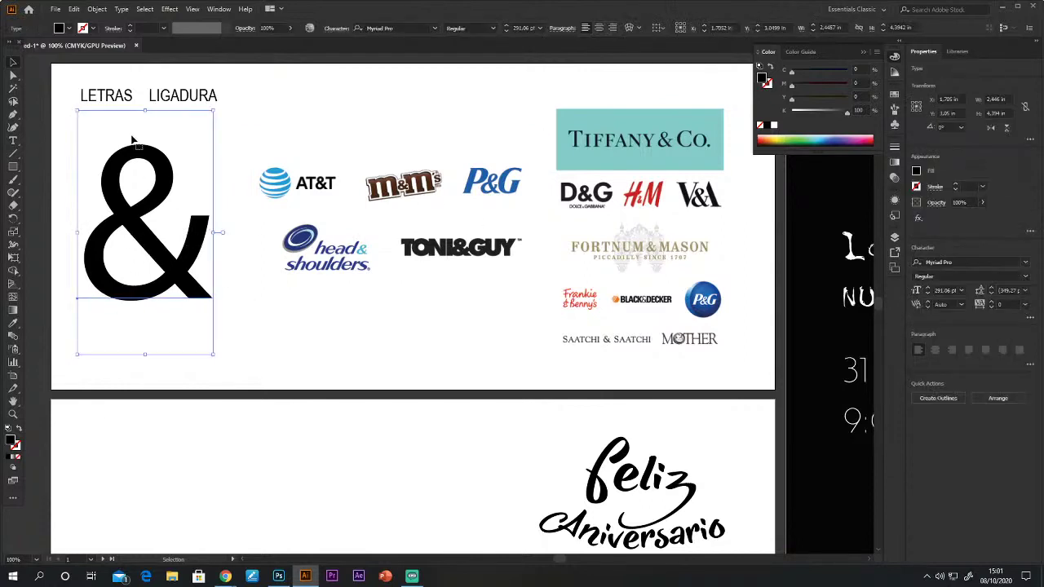
pyautogui.moveTo(159, 262); pyautogui.dragTo(164, 248)
pyautogui.click(233, 333)
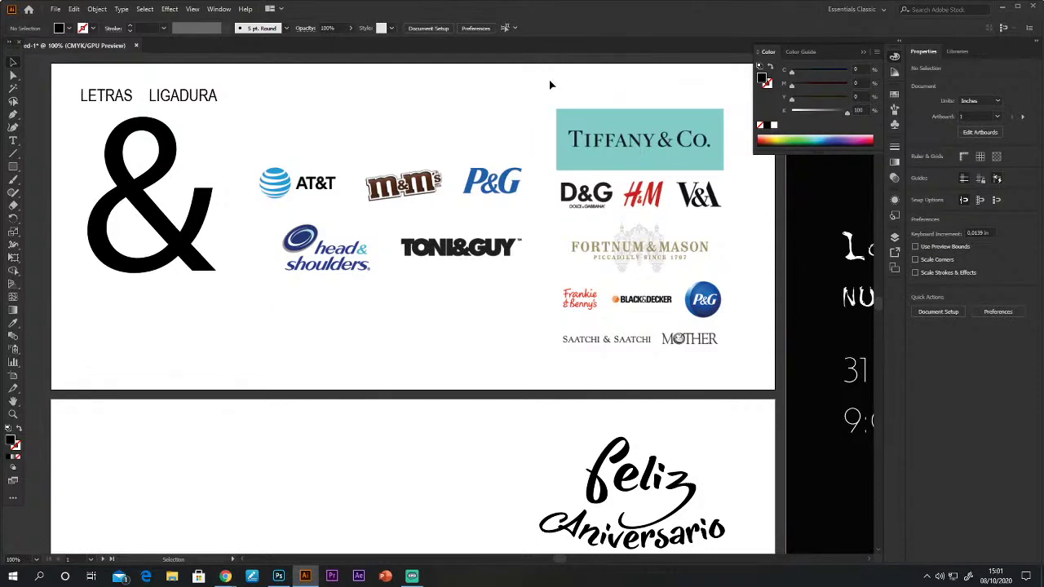
# Select both logo images together and shift them slightly up and to the right on the artboard.
pyautogui.moveTo(544, 77); pyautogui.dragTo(741, 363)
pyautogui.click(527, 91)
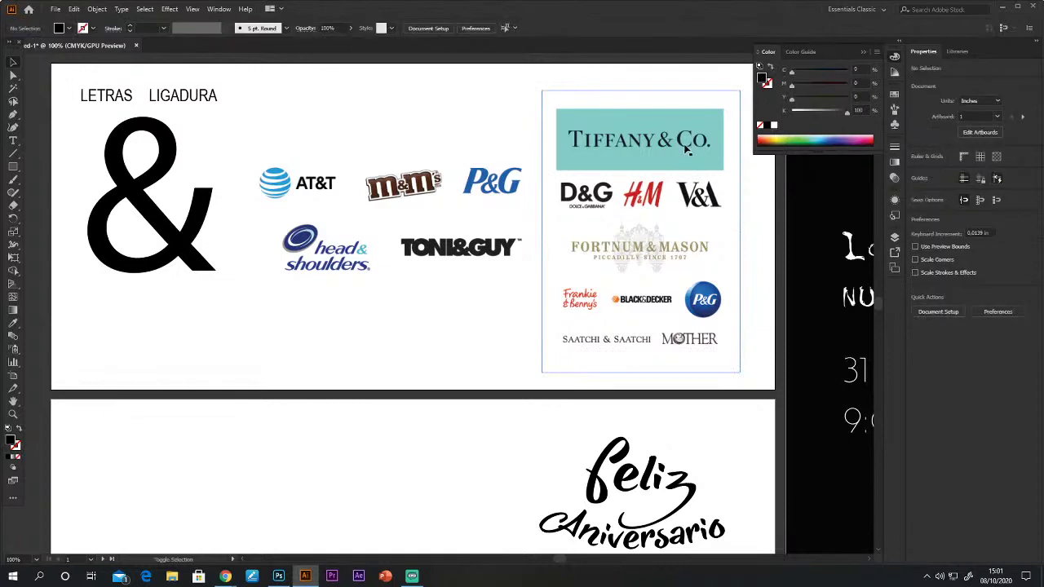
pyautogui.moveTo(537, 84); pyautogui.dragTo(706, 343)
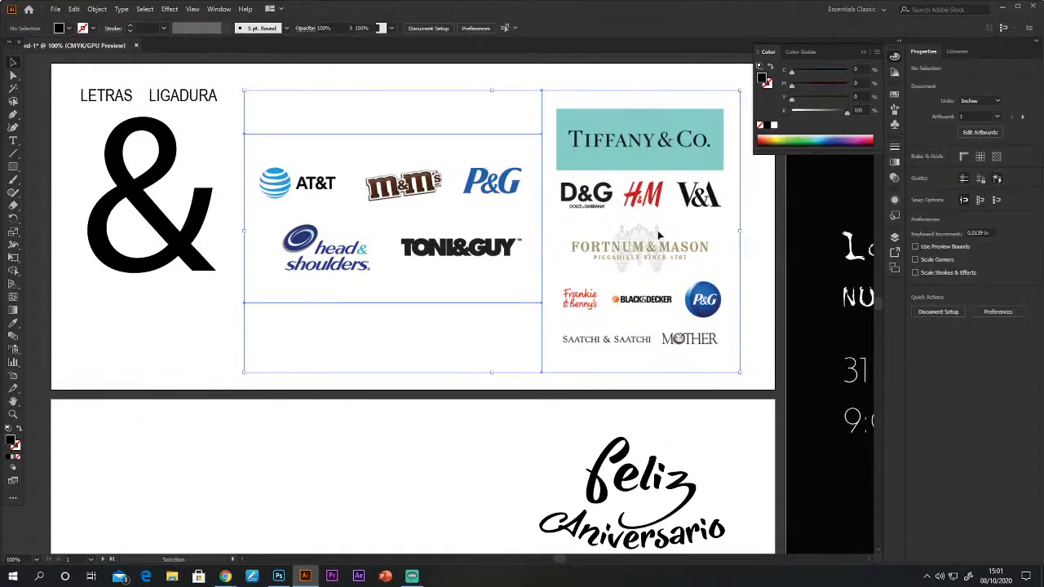
pyautogui.keyDown('shift'); pyautogui.click(459, 205); pyautogui.keyUp('shift')
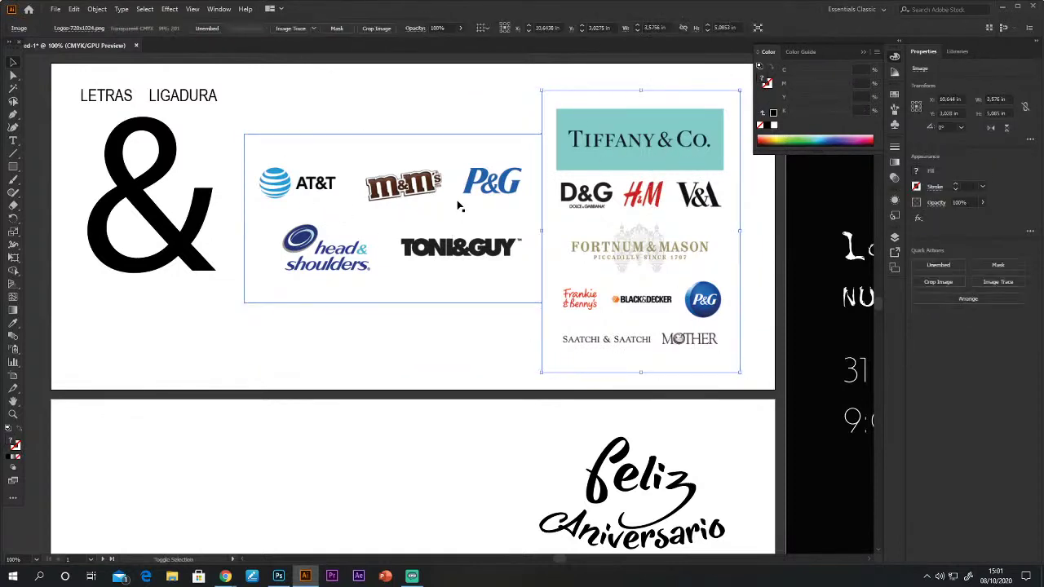
pyautogui.moveTo(279, 75); pyautogui.dragTo(723, 313)
pyautogui.click(492, 429)
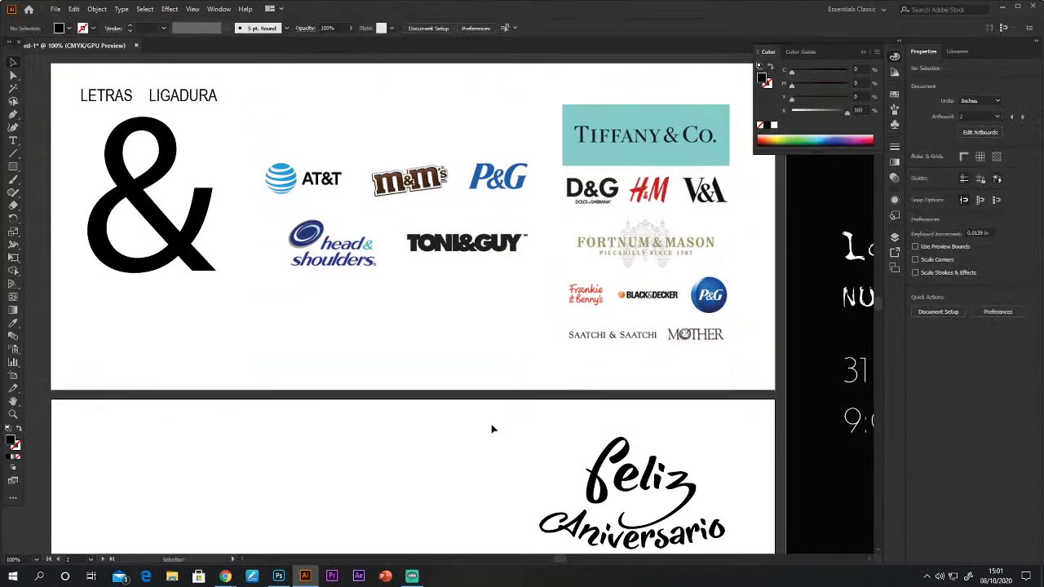
pyautogui.click(419, 337)
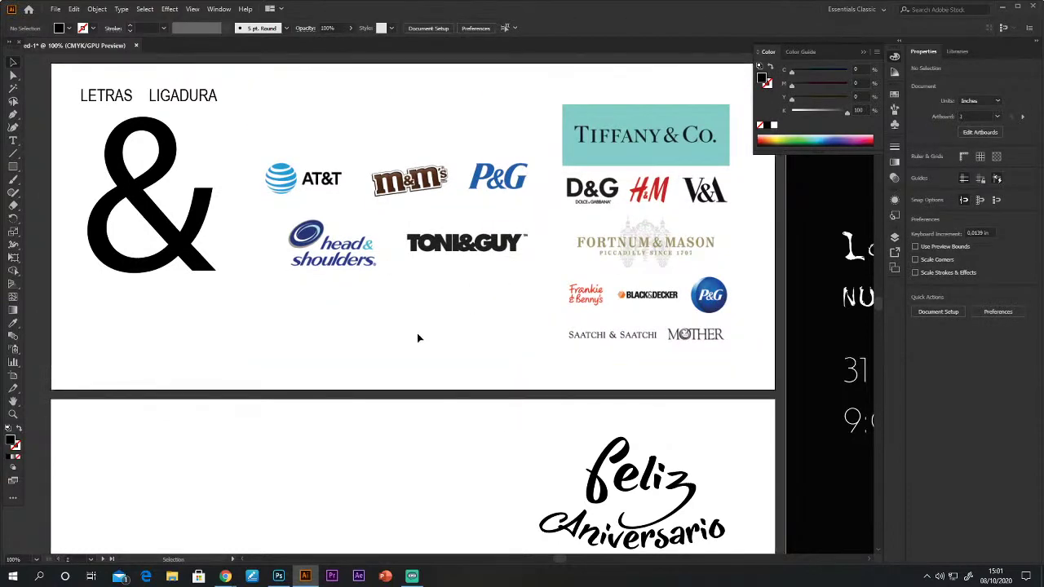
# Move the AT&T and M&M's logo image slightly down and left, and lower the ampersand beside it.
pyautogui.moveTo(424, 243); pyautogui.dragTo(416, 251)
pyautogui.click(417, 331)
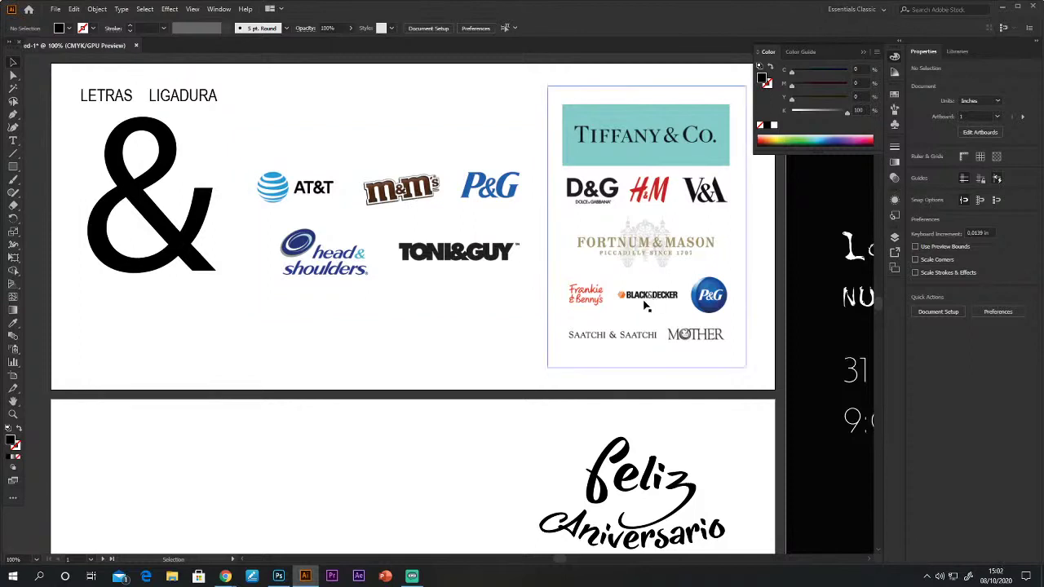
pyautogui.moveTo(172, 245); pyautogui.dragTo(178, 279)
pyautogui.click(299, 362)
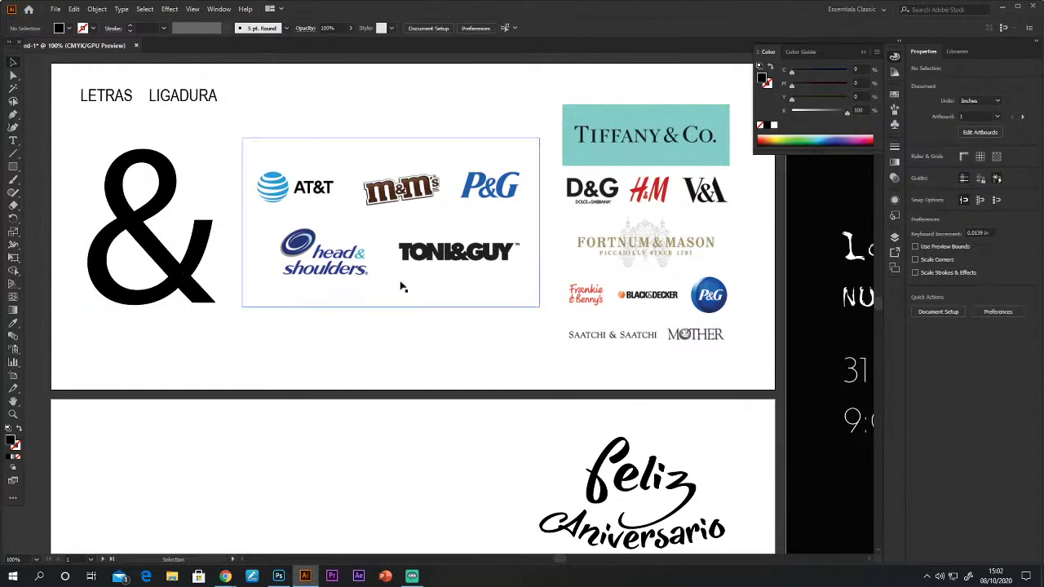
pyautogui.moveTo(525, 361); pyautogui.dragTo(489, 345)
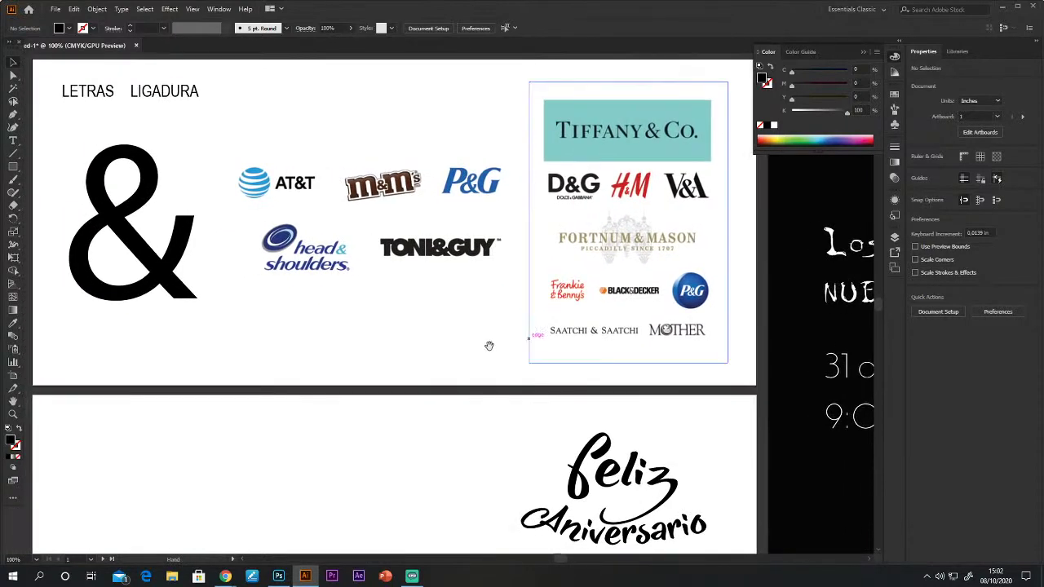
pyautogui.moveTo(484, 249); pyautogui.dragTo(464, 326)
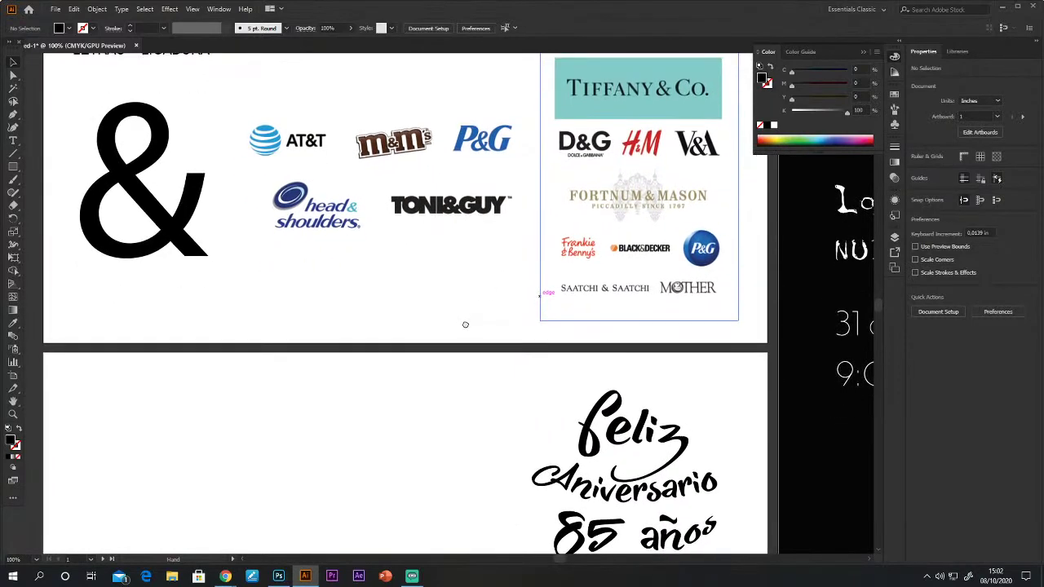
pyautogui.moveTo(465, 325); pyautogui.dragTo(455, 377)
pyautogui.scroll(-1, 452, 362)
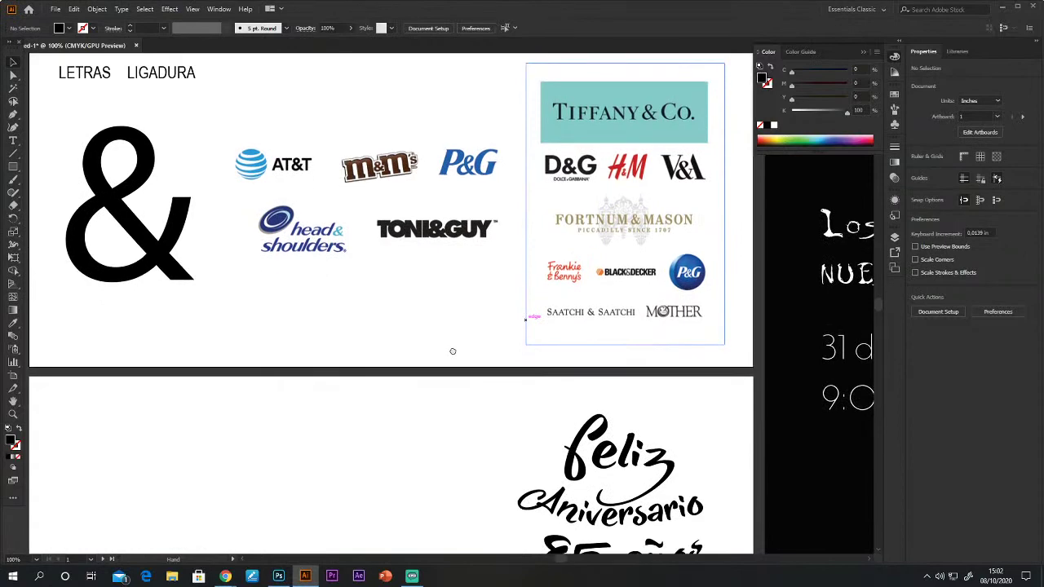
pyautogui.moveTo(452, 350); pyautogui.dragTo(448, 388)
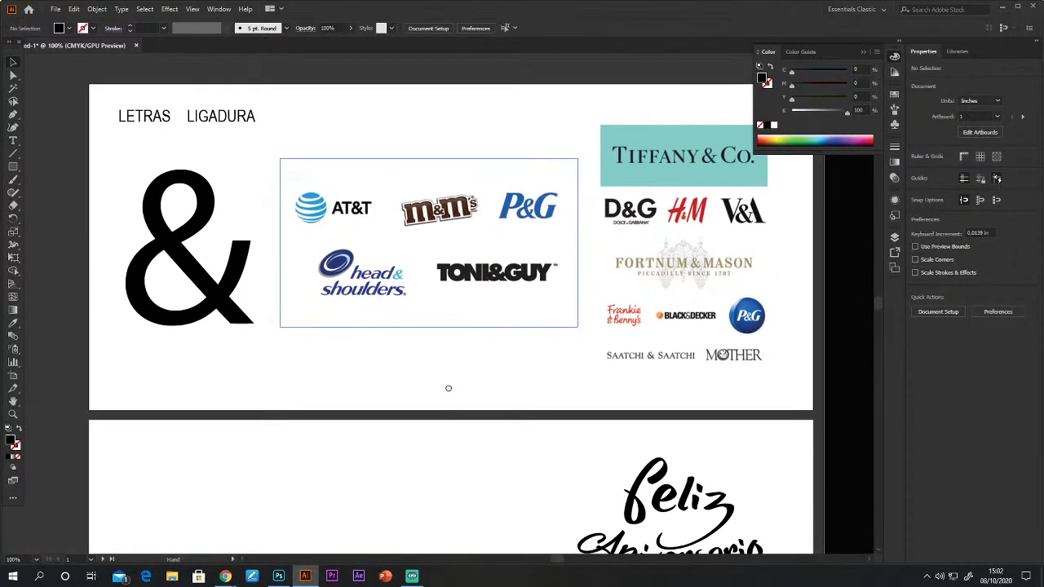
pyautogui.click(13, 141)
pyautogui.click(141, 377)
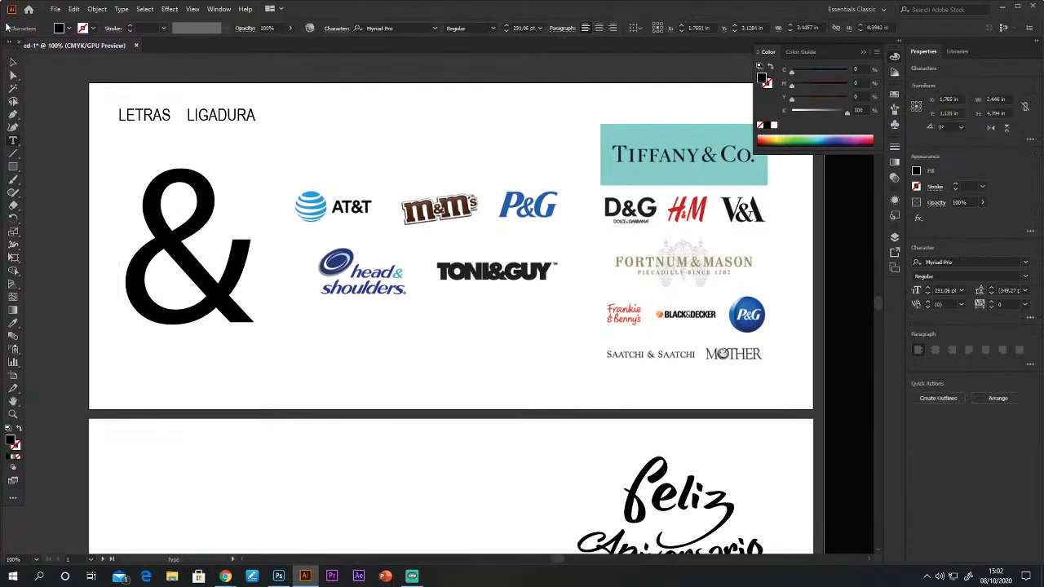
pyautogui.press('Escape')
pyautogui.click(449, 416)
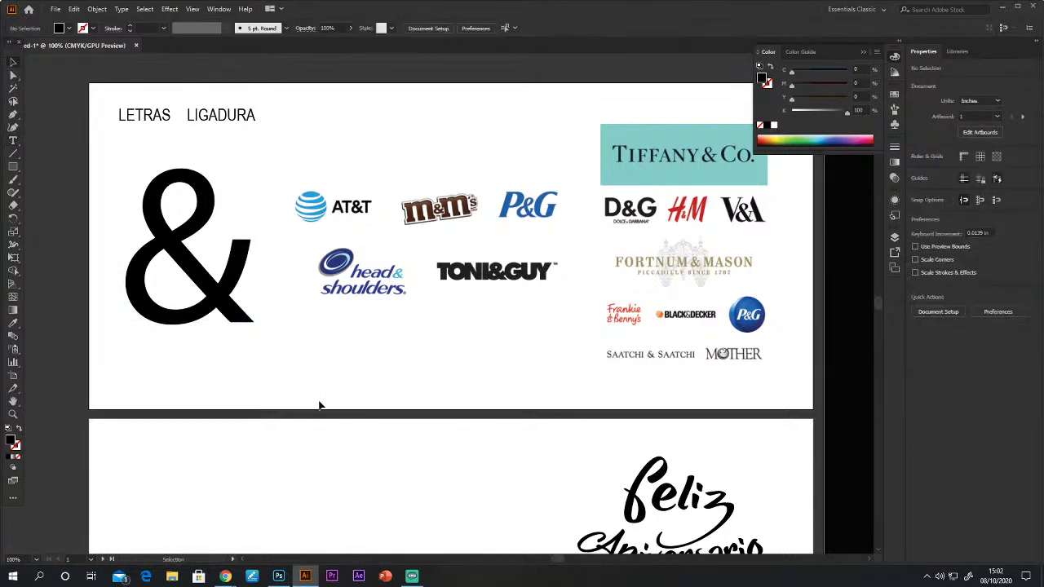
# Move the AT&T and M&M's logo image up beside the LETRAS LIGADURA heading and shift the Tiffany logo image slightly up and right.
pyautogui.moveTo(346, 375); pyautogui.dragTo(359, 413)
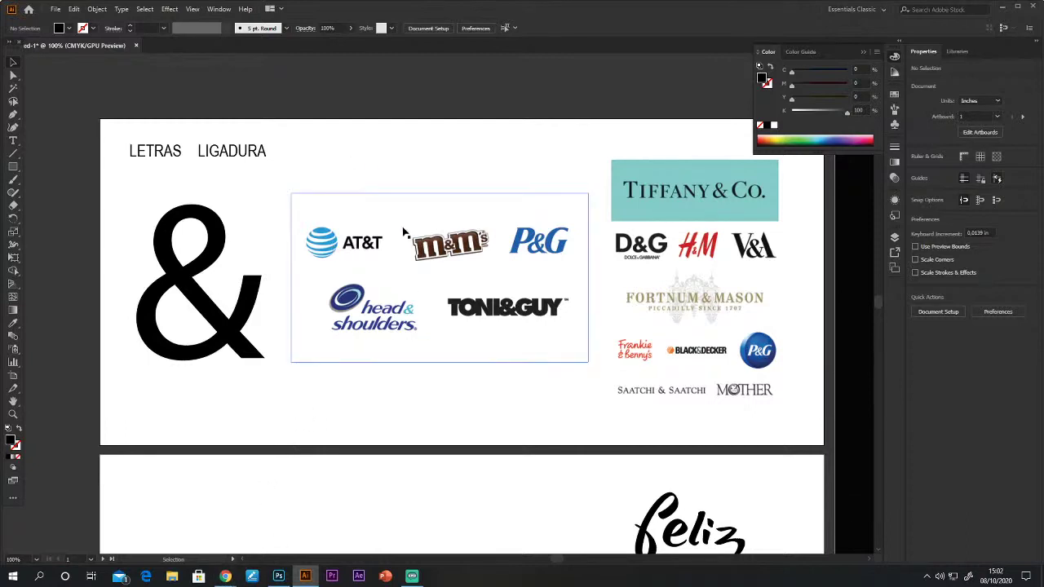
pyautogui.moveTo(410, 295); pyautogui.dragTo(475, 226)
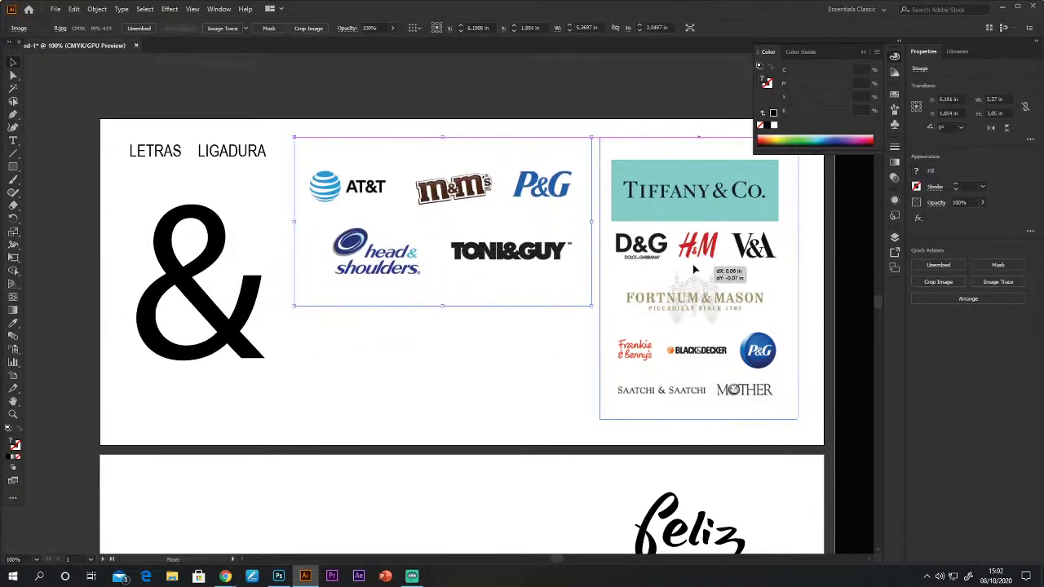
pyautogui.moveTo(692, 273); pyautogui.dragTo(696, 268)
pyautogui.click(492, 386)
# Move the large ampersand slightly up and right, closer beneath the LETRAS LIGADURA heading.
pyautogui.moveTo(218, 324)
pyautogui.mouseDown()
pyautogui.moveTo(236, 287)
pyautogui.moveTo(218, 296)
pyautogui.moveTo(222, 320)
pyautogui.mouseUp()
pyautogui.click(328, 393)
pyautogui.click(326, 380)
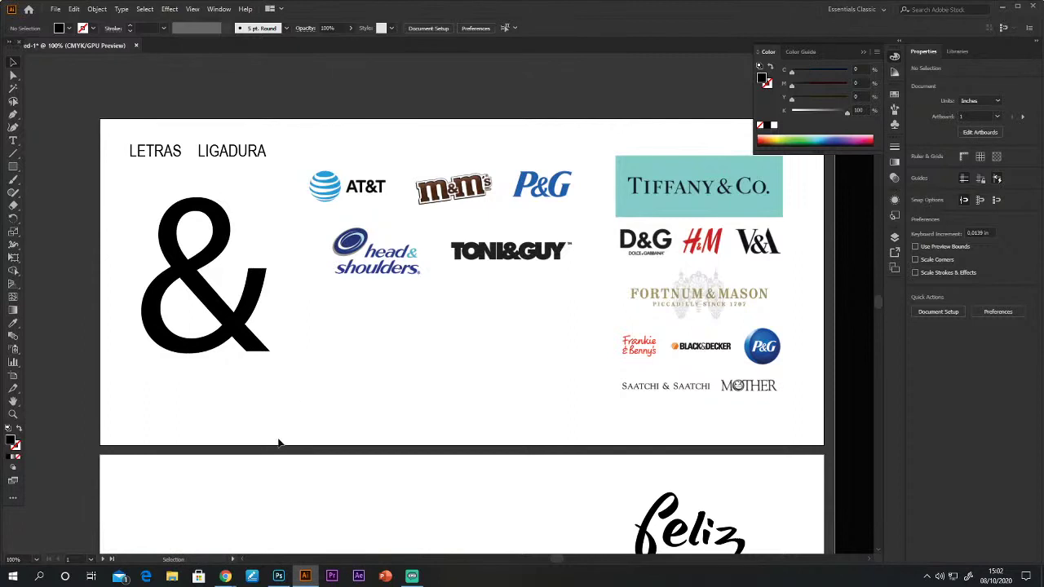
pyautogui.moveTo(268, 269); pyautogui.dragTo(221, 297)
pyautogui.click(299, 389)
pyautogui.click(354, 422)
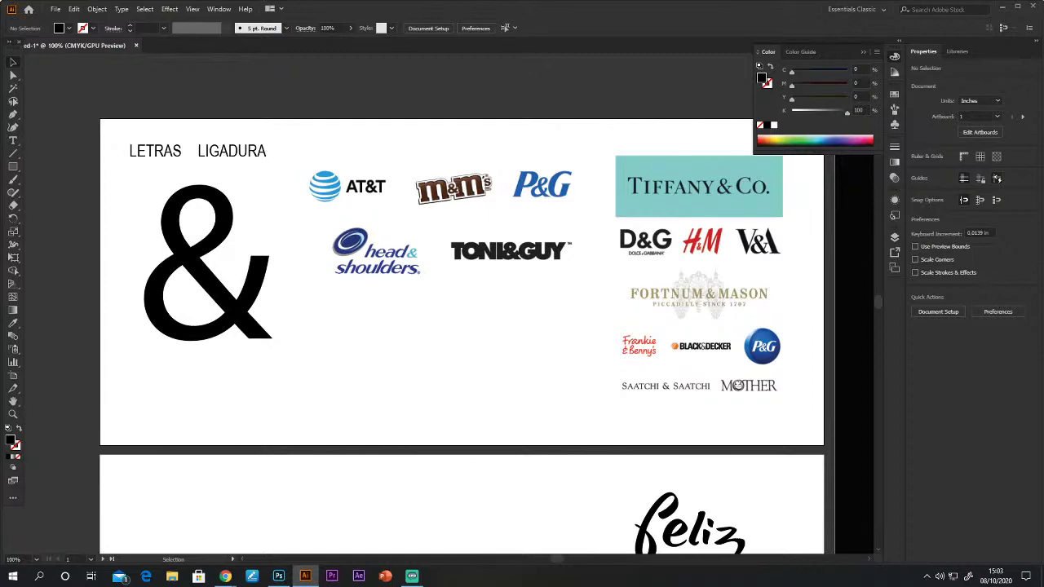
# Switch to Chrome and start a new assignment titled TAREA 6 in the TIPOGRAFIA II class.
pyautogui.moveTo(234, 576)
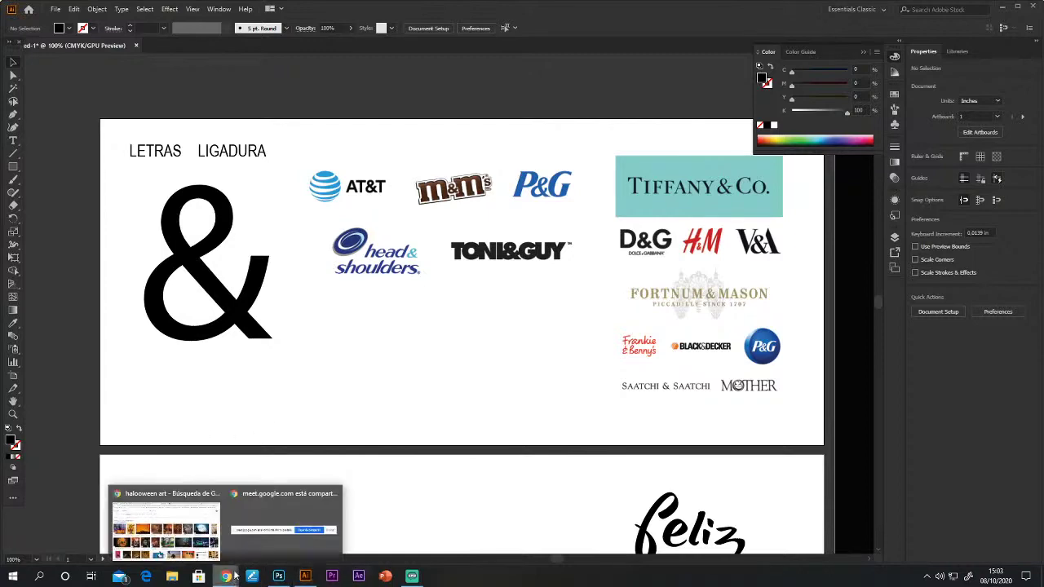
pyautogui.click(179, 504)
pyautogui.click(200, 9)
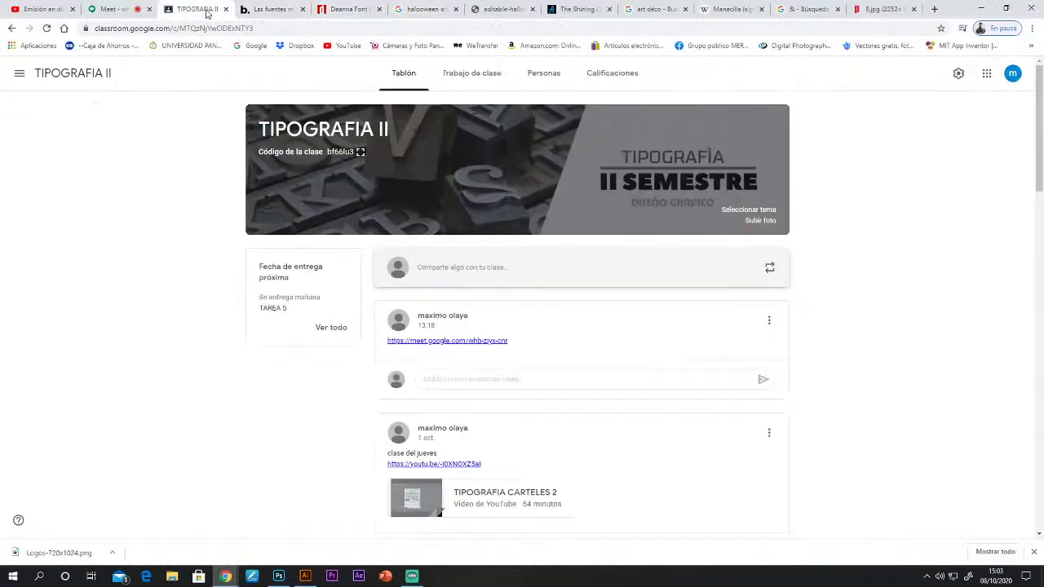
pyautogui.click(470, 75)
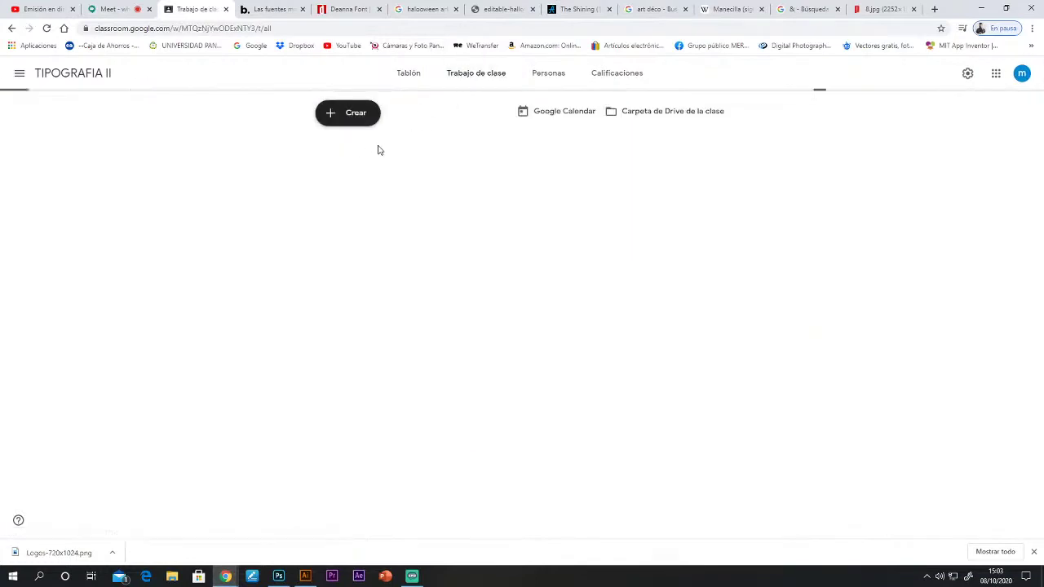
pyautogui.click(352, 115)
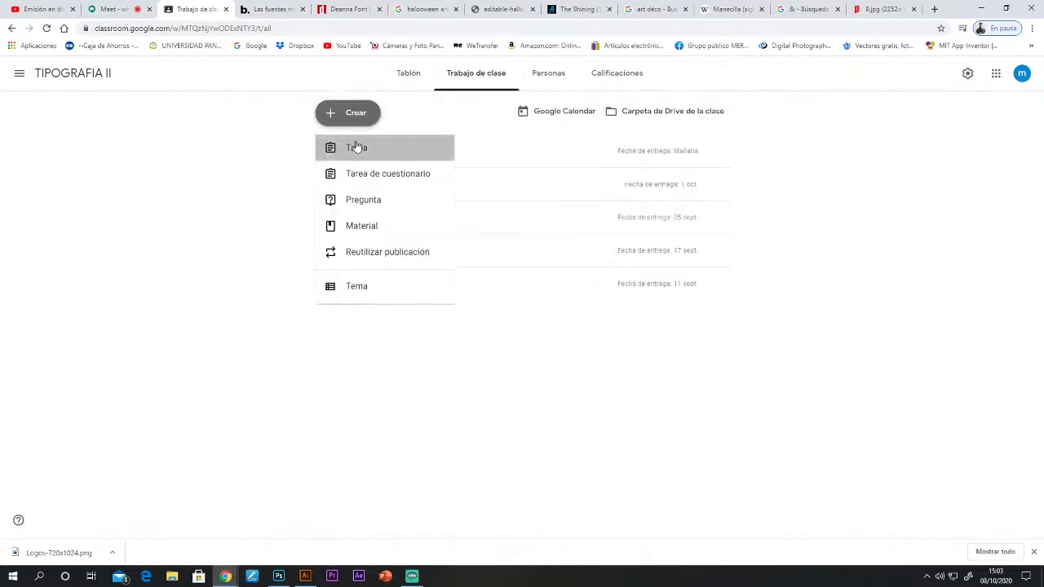
pyautogui.click(357, 147)
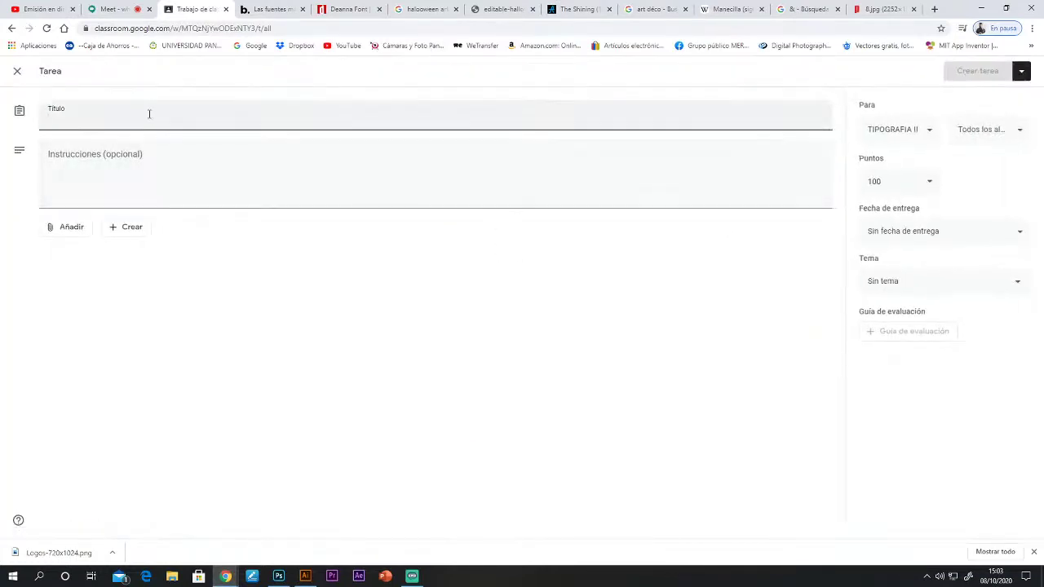
pyautogui.write('TAREA 6')
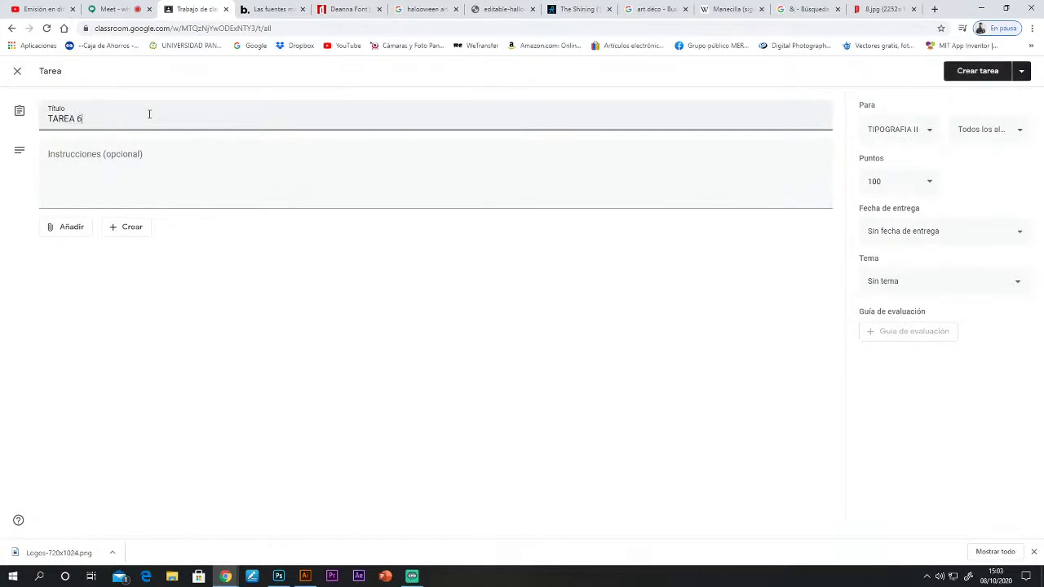
# Begin the assignment instructions with the line "1 CREAR UNA TIPOGRAFIA DE UNA EMPRESA".
pyautogui.click(159, 181)
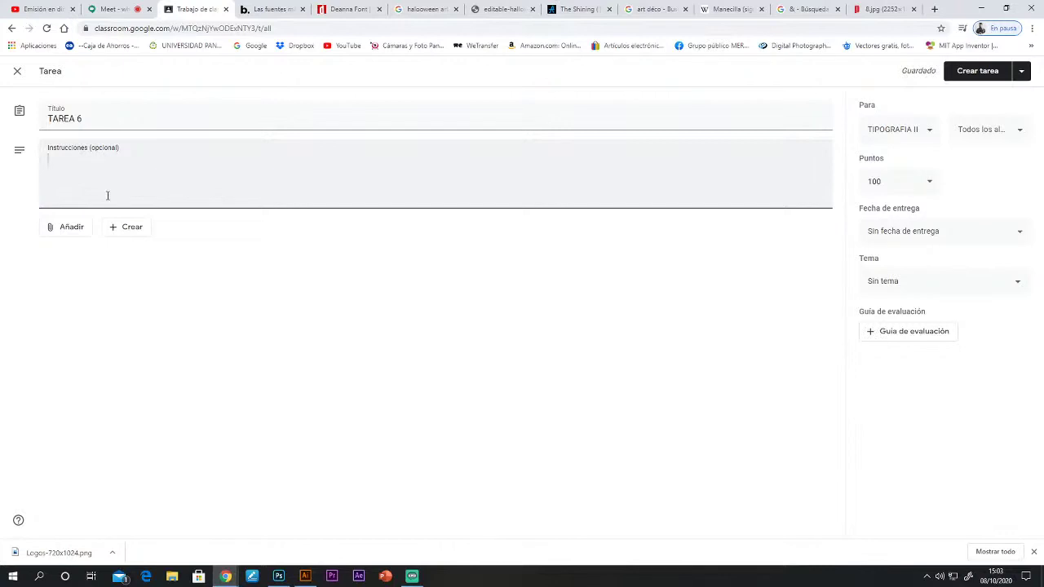
pyautogui.write('1 cREAR')
pyautogui.press('BackSpace')
pyautogui.press('BackSpace')
pyautogui.press('BackSpace')
pyautogui.press('BackSpace')
pyautogui.press('BackSpace')
pyautogui.press('BackSpace')
pyautogui.write('CREART')
pyautogui.press('BackSpace')
pyautogui.write('UNA TIPOGRAFIA DE UNA EMPRE')
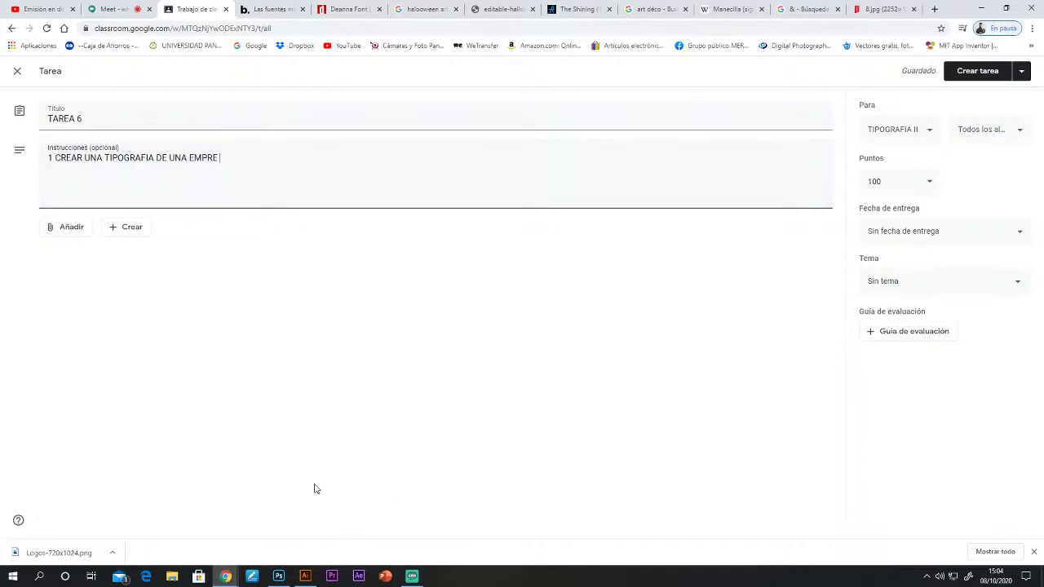
pyautogui.write('SA')
# Switch to Illustrator and select the LETRAS LIGADURA heading text for reuse in the assignment instructions.
pyautogui.moveTo(225, 576)
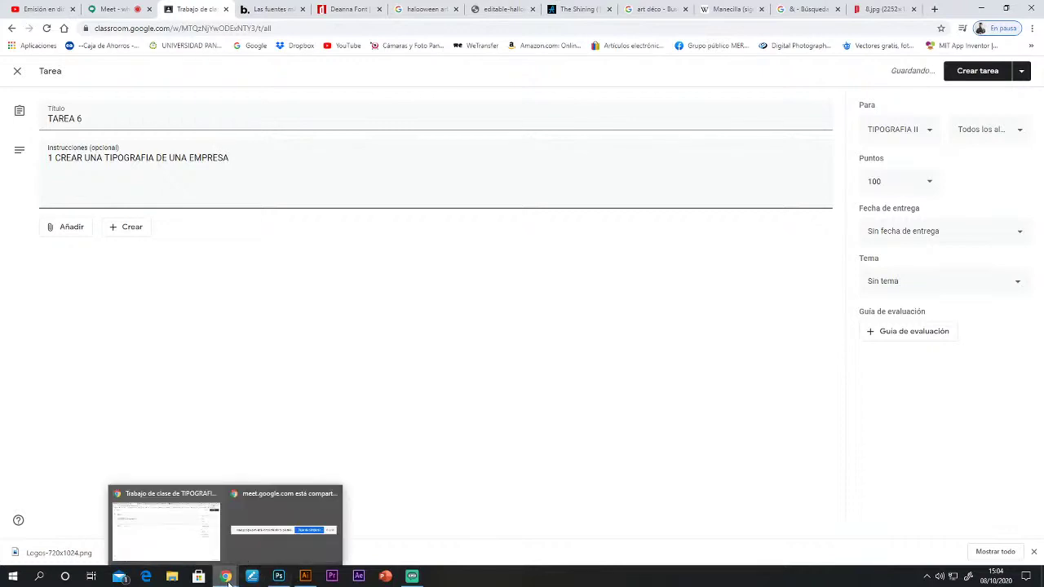
pyautogui.click(305, 576)
pyautogui.click(13, 140)
pyautogui.moveTo(131, 150); pyautogui.dragTo(296, 135)
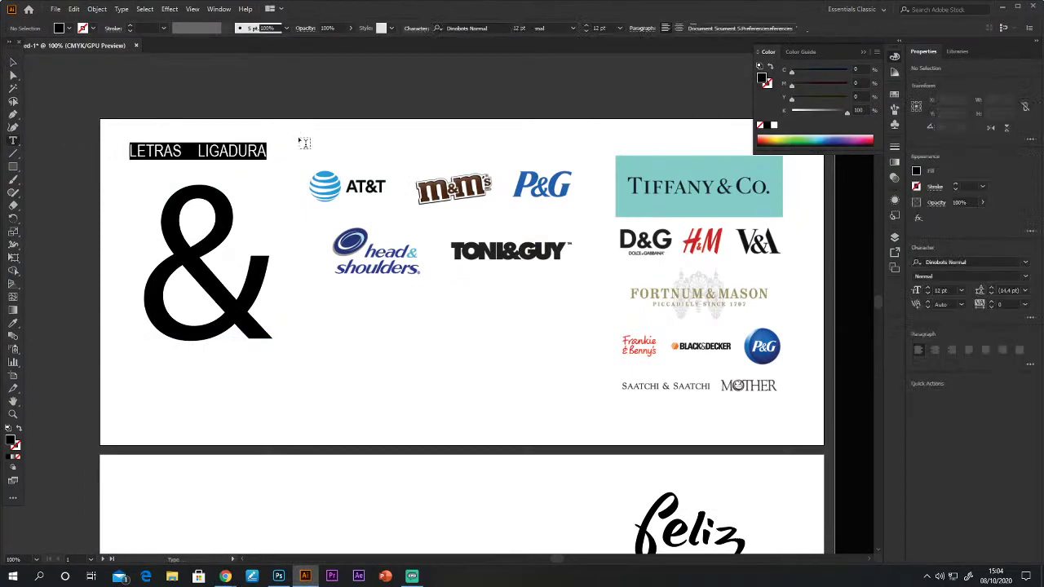
pyautogui.moveTo(222, 575)
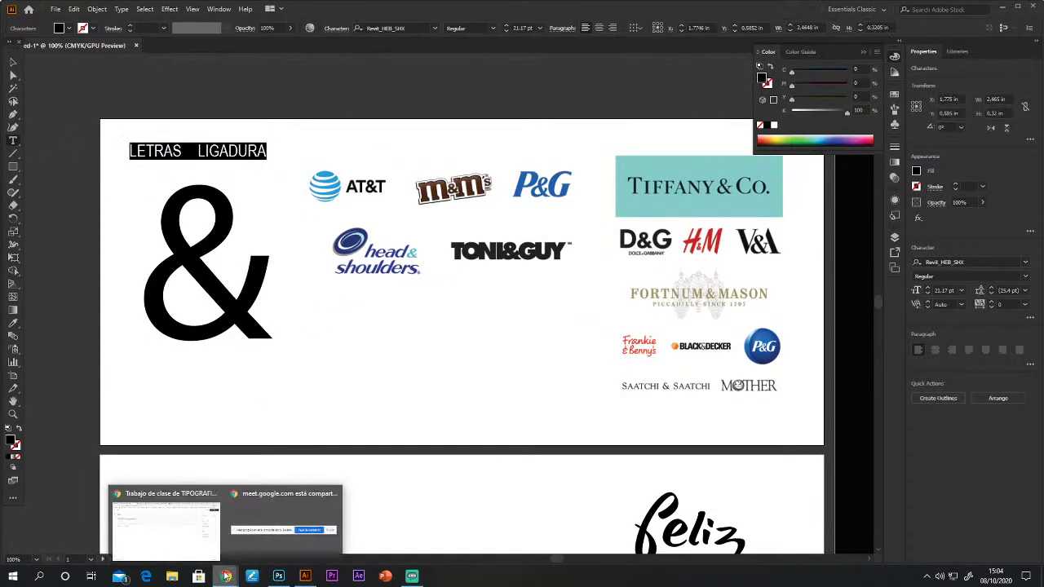
# Return to Chrome, extend the first instruction with "CON LETRAS LIGADURA" and correct the spelling to TIPOGRAFÍA.
pyautogui.click(184, 544)
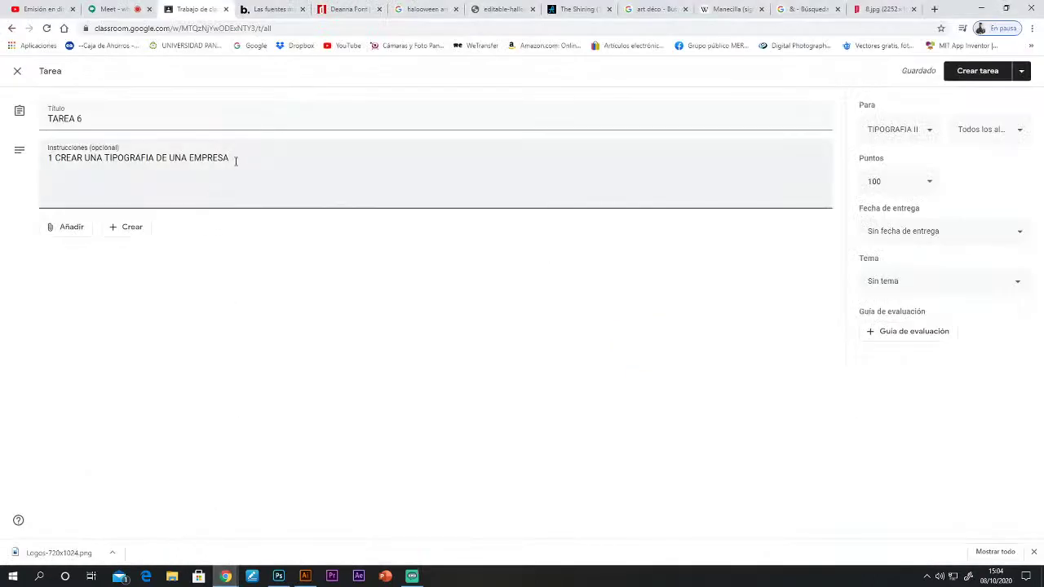
pyautogui.write('CON LETRAS, LIGADURA')
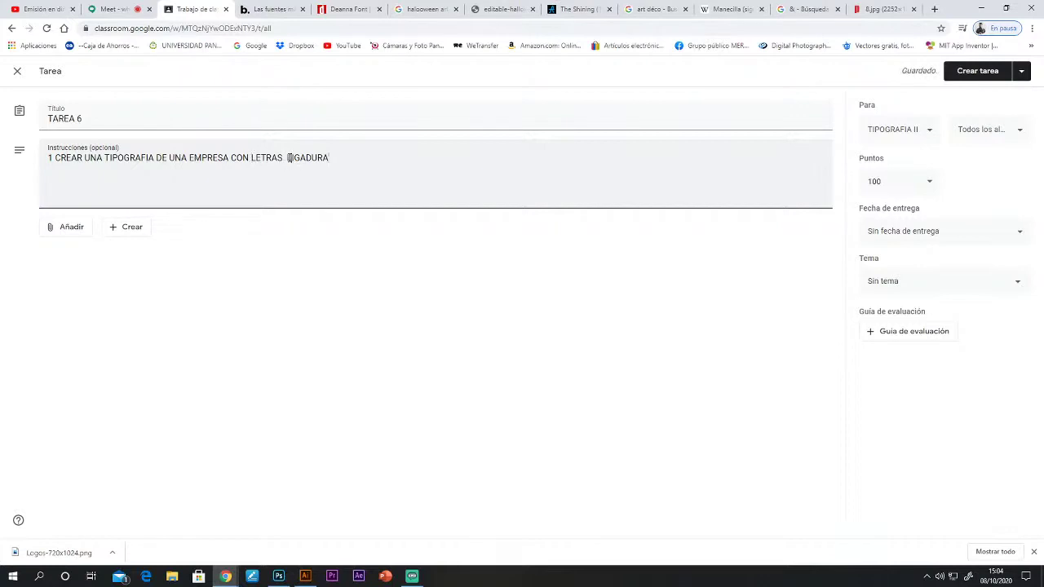
pyautogui.press('BackSpace')
pyautogui.click(335, 157)
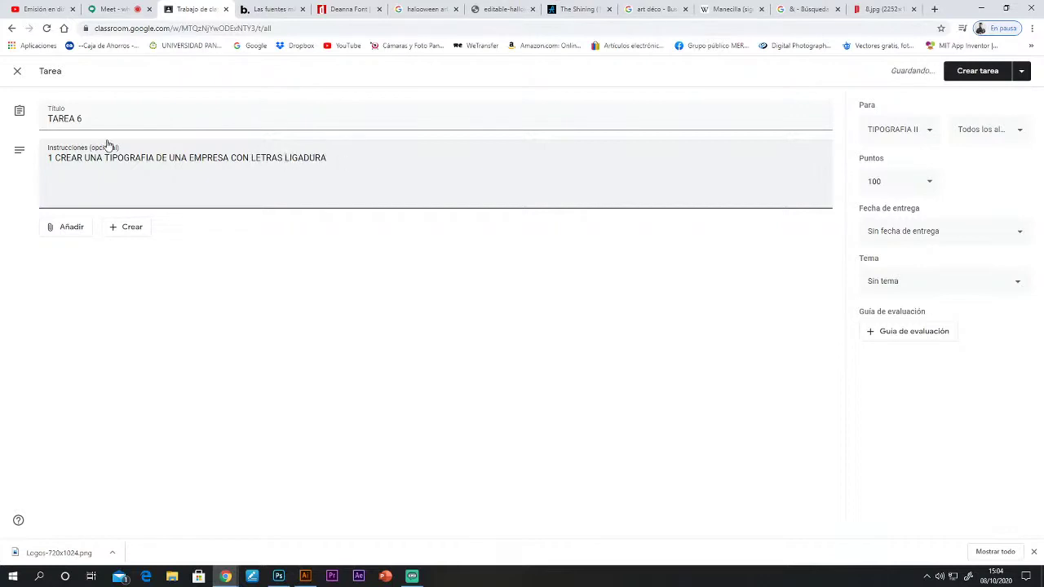
pyautogui.rightClick(141, 159)
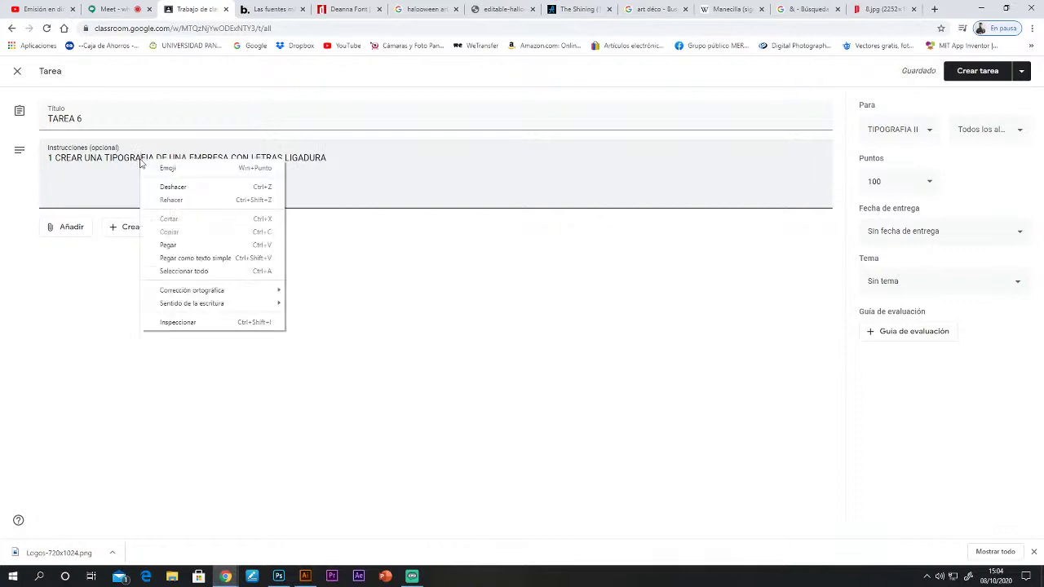
pyautogui.click(120, 161)
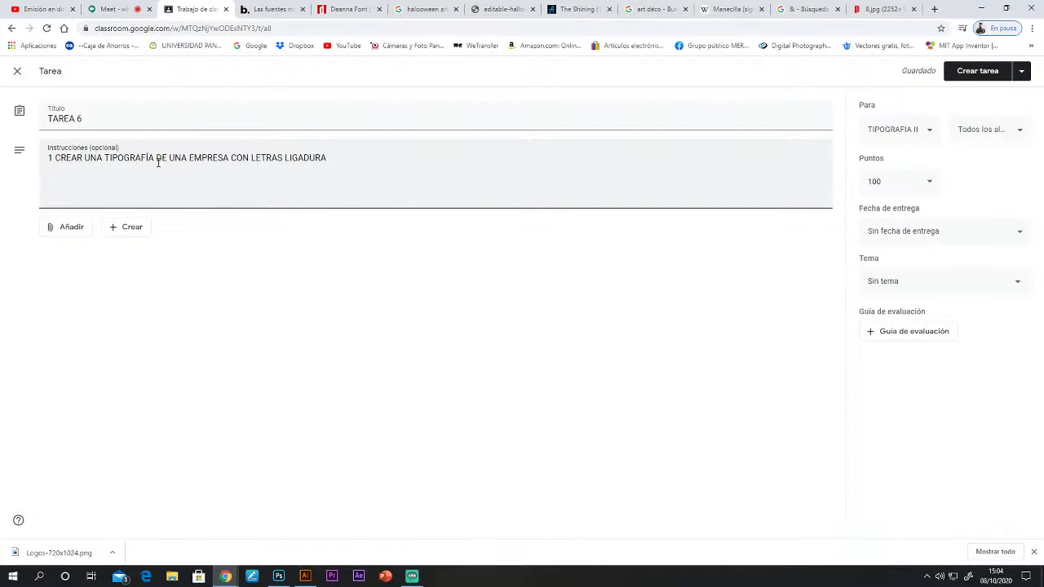
# Add a second instruction line reading "2CREAR UN CARTEL DE HALLOWEEN CON TODO LOS DETALLES DEL EVENTO".
pyautogui.press('Return')
pyautogui.write('2CREAR UN AFICHE')
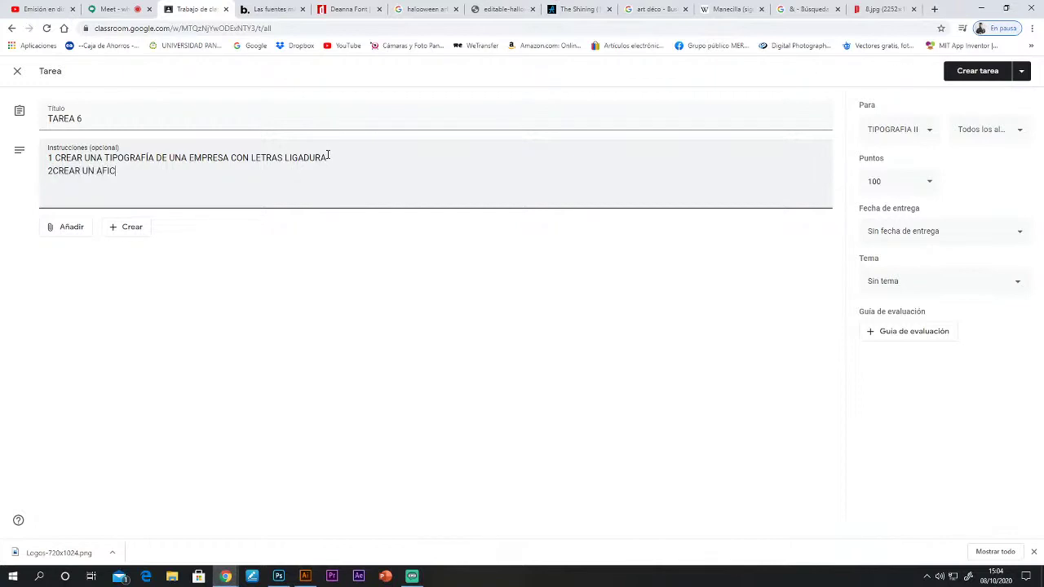
pyautogui.press('BackSpace')
pyautogui.press('BackSpace')
pyautogui.press('BackSpace')
pyautogui.press('BackSpace')
pyautogui.press('BackSpace')
pyautogui.press('BackSpace')
pyautogui.write('CARTEL DE HALLOWEEN')
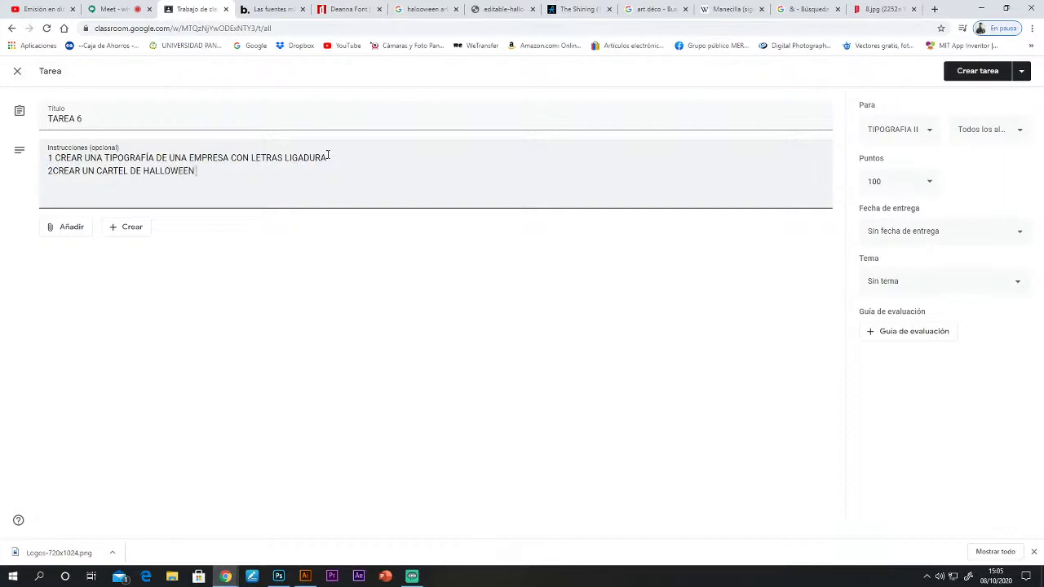
pyautogui.write(' CON TODO LOS DETALLES DEL EVENTO')
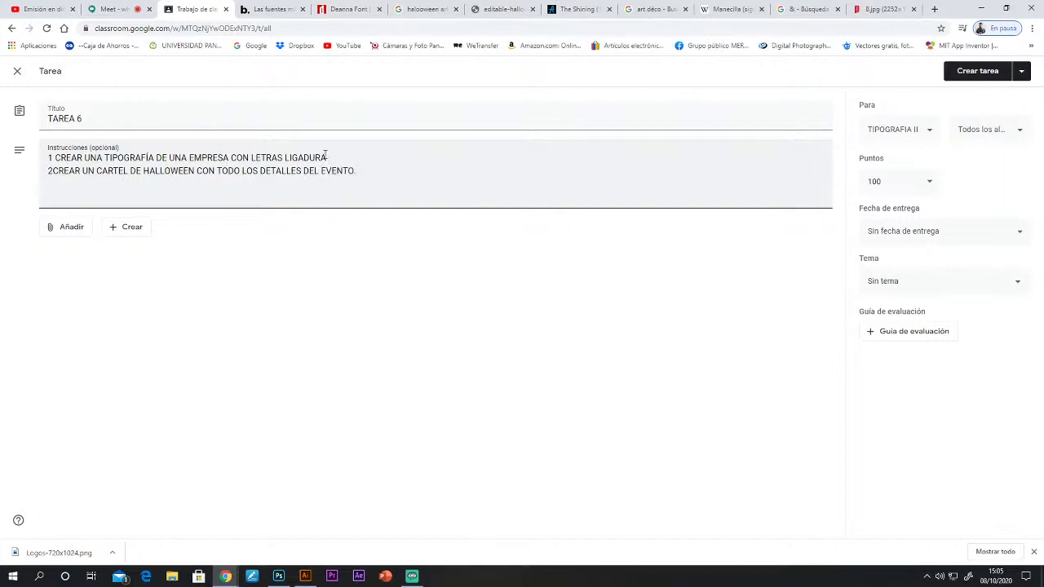
# Append "TAMAÑO 5X7" to the first instruction and "TAMAÑO 11X17" to the second, each set off by a period and spaces.
pyautogui.write('. 11X17')
pyautogui.write('5X7')
pyautogui.write('1ÑO')
pyautogui.click(359, 172)
pyautogui.write('TAMAÑO')
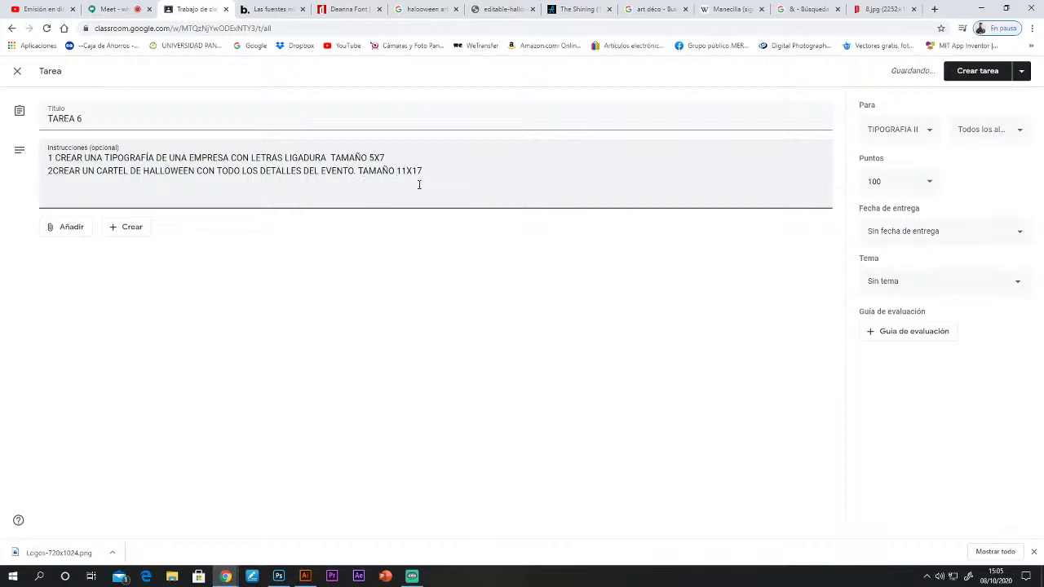
pyautogui.click(331, 159)
pyautogui.click(359, 172)
pyautogui.click(334, 158)
pyautogui.write('. ')
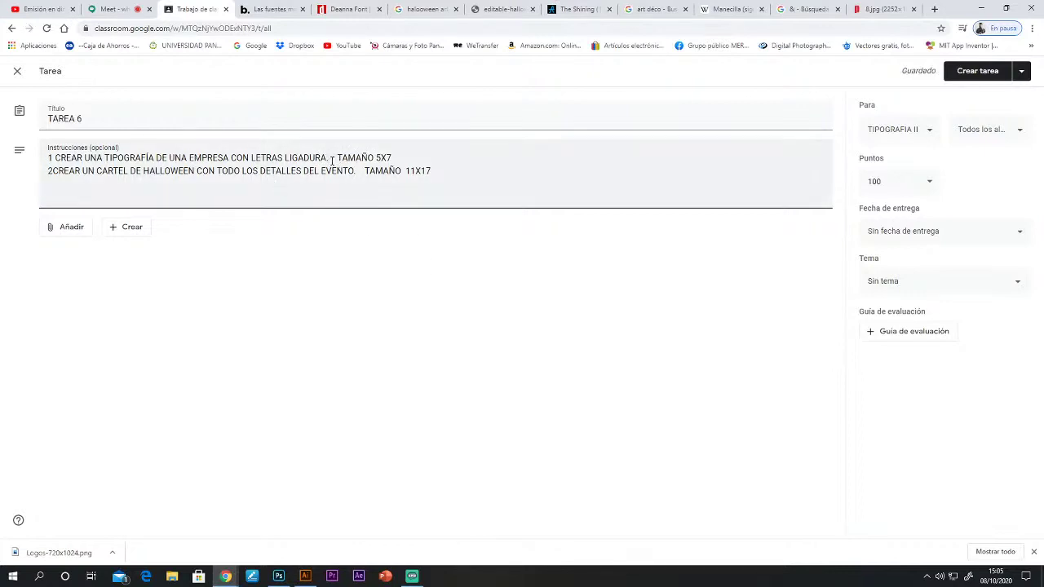
# Insert "( & )" after LIGADURA in the first instruction line.
pyautogui.write('&@')
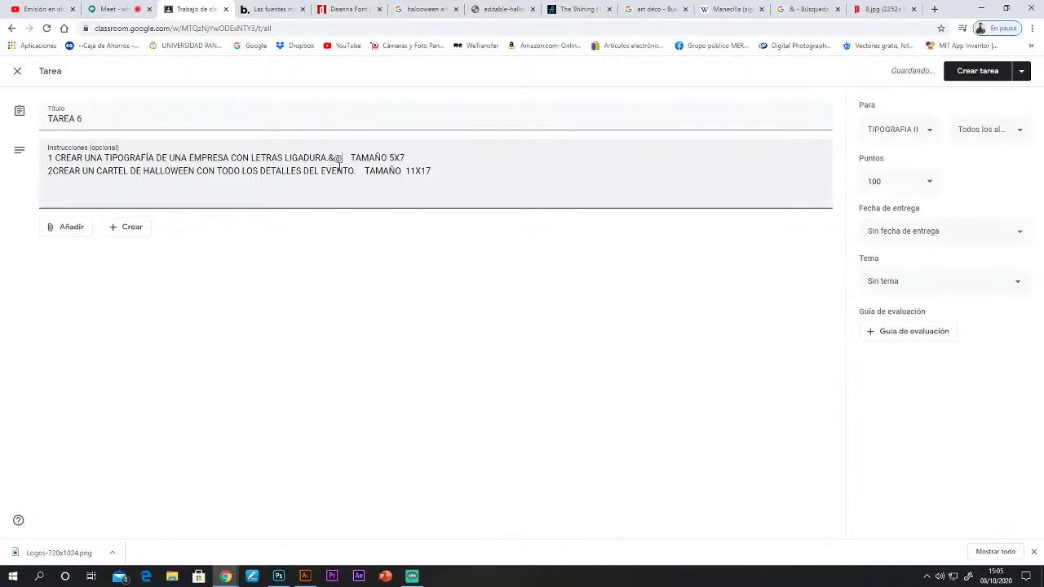
pyautogui.click(337, 159)
pyautogui.click(349, 157)
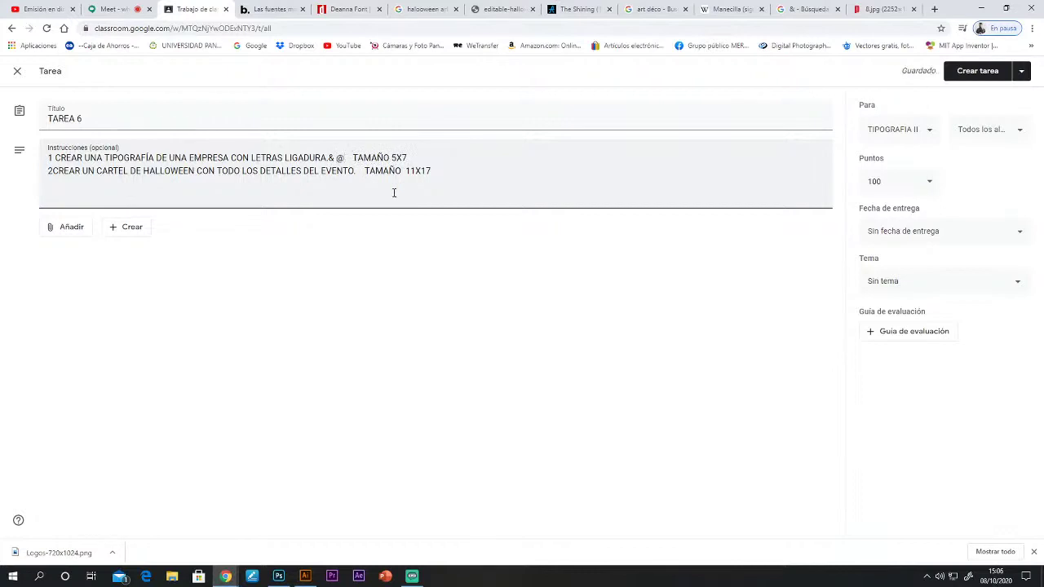
pyautogui.moveTo(339, 159); pyautogui.dragTo(347, 157)
pyautogui.press('BackSpace')
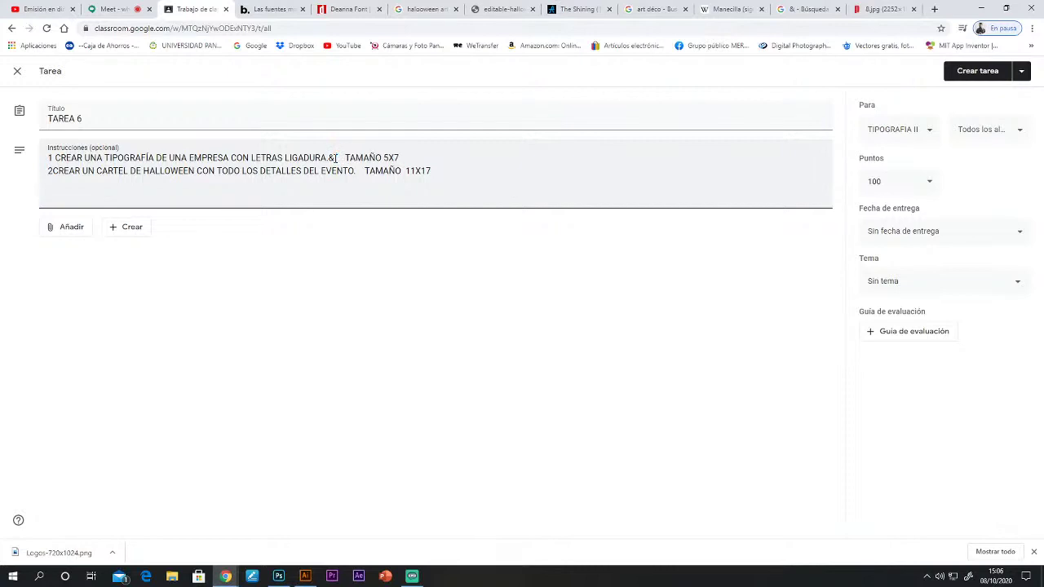
pyautogui.write(')')
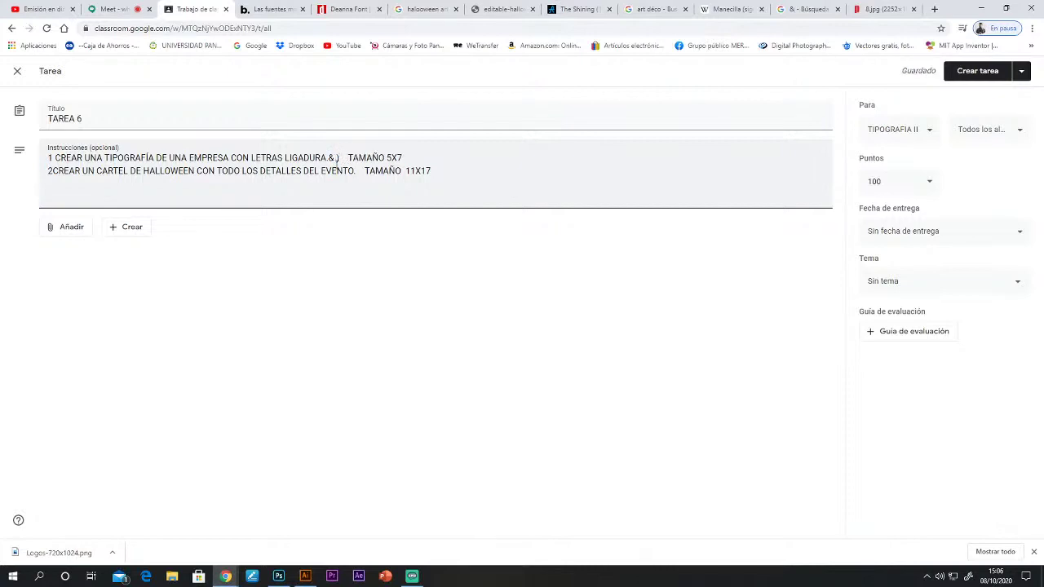
pyautogui.click(331, 158)
pyautogui.write('(')
pyautogui.click(366, 226)
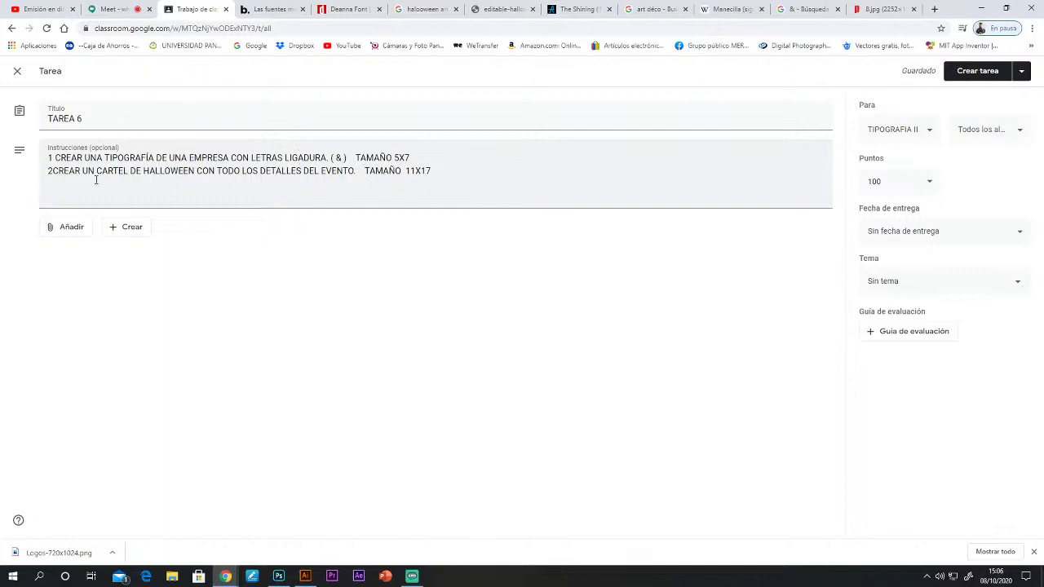
pyautogui.moveTo(49, 159); pyautogui.dragTo(429, 140)
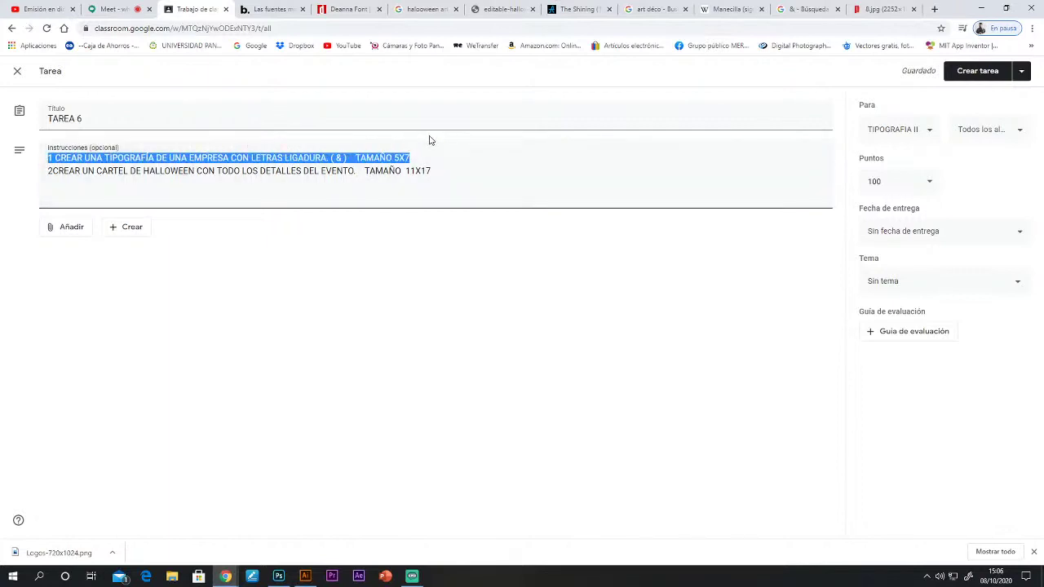
pyautogui.click(346, 168)
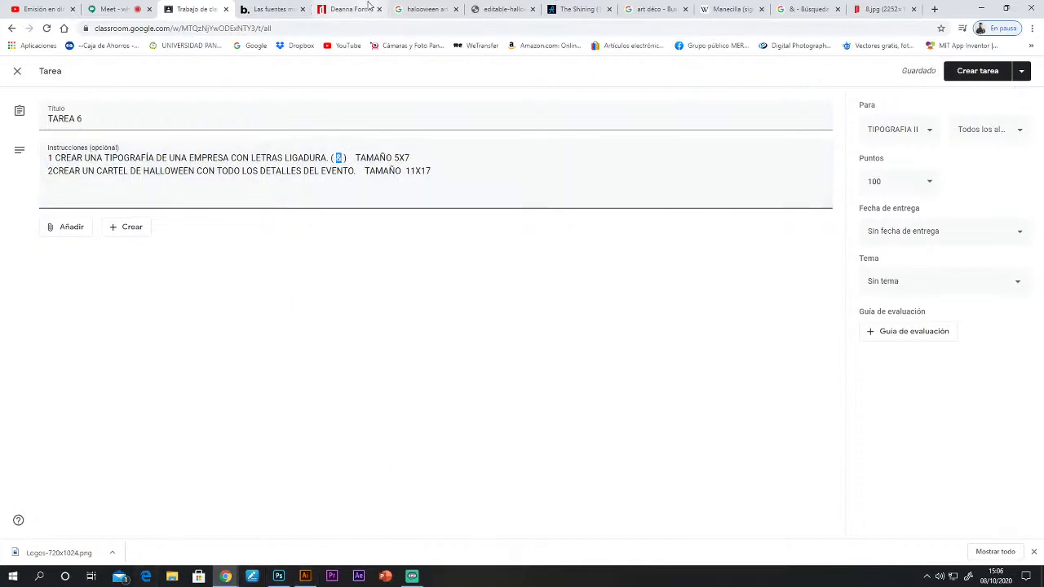
# Search Google Images for "LETRAS LIGADURA" in place of the Halloween art query.
pyautogui.click(420, 9)
pyautogui.tripleClick(241, 79)
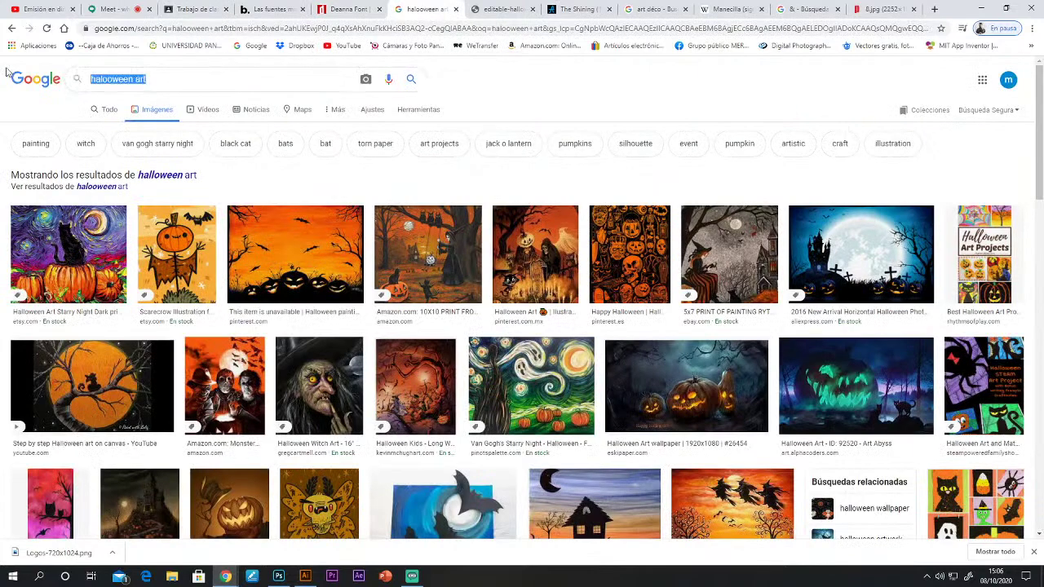
pyautogui.write('LETR')
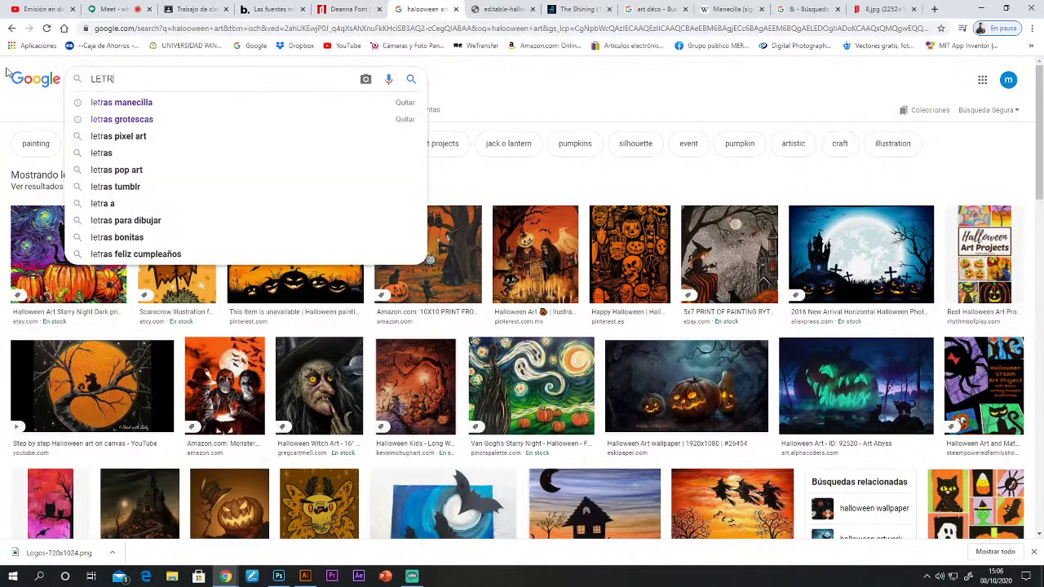
pyautogui.write('AS LIGADURA')
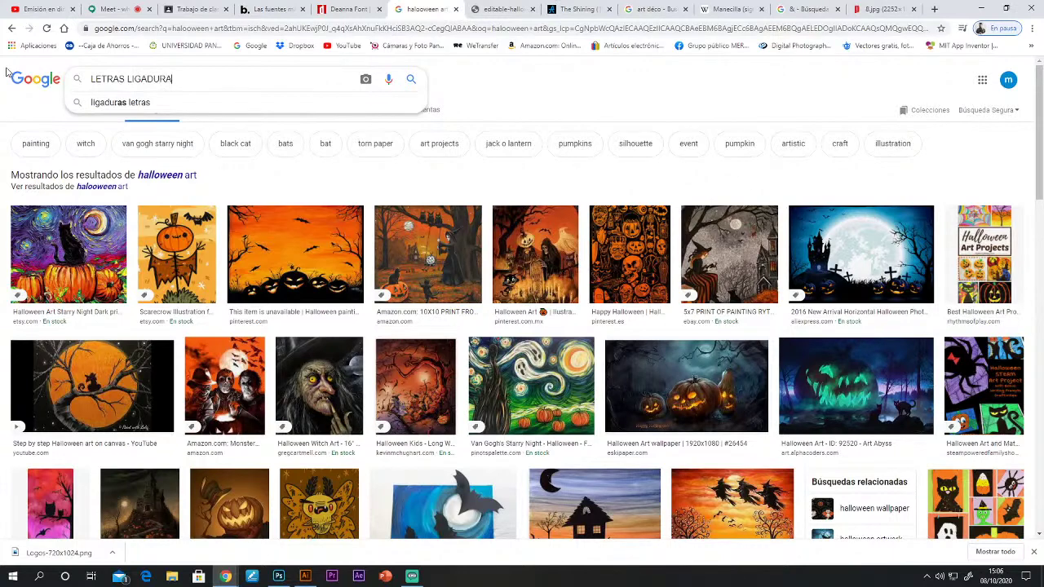
pyautogui.press('Return')
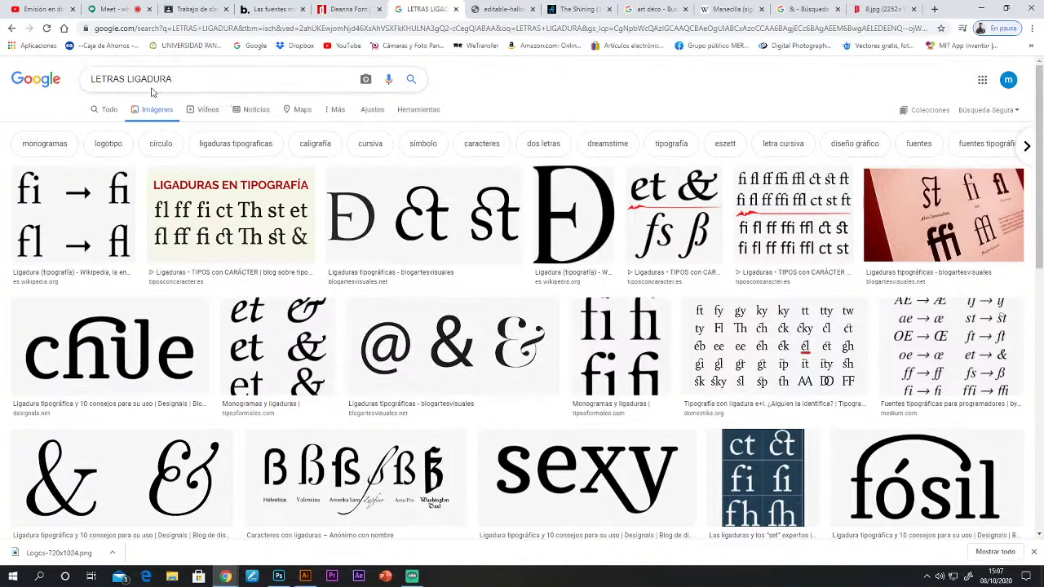
# Examine the image results for examples of ligature lettering, joined-letter words and monogram logos.
pyautogui.scroll(-2, 463, 306)
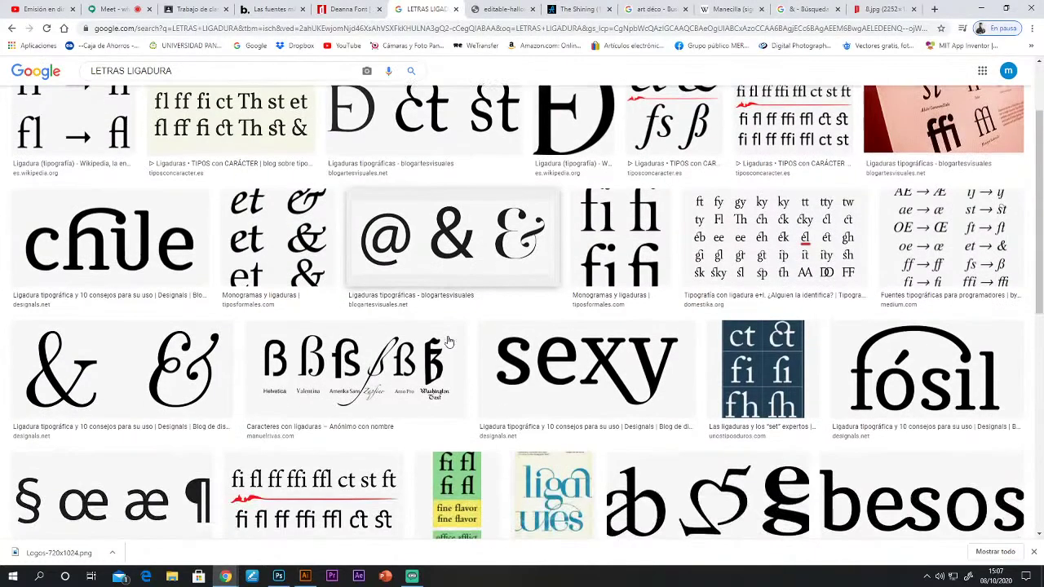
pyautogui.scroll(-2, 310, 377)
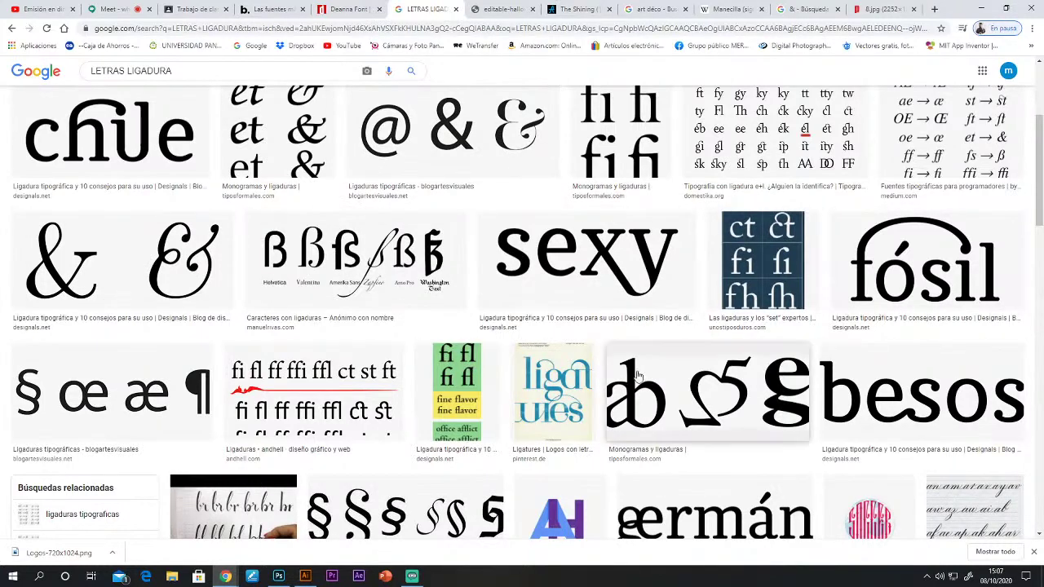
pyautogui.scroll(-2, 775, 363)
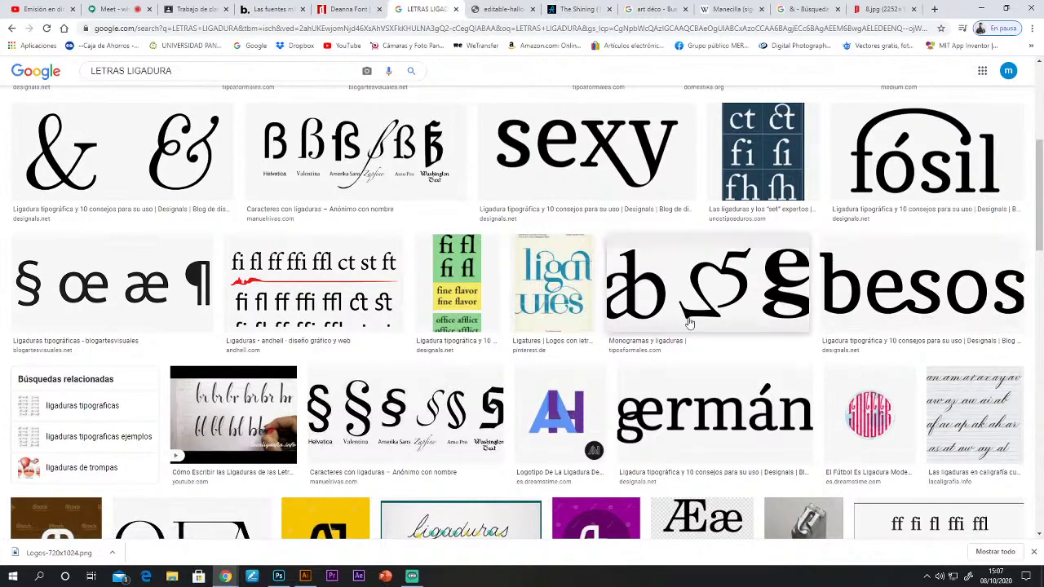
pyautogui.scroll(-1, 526, 340)
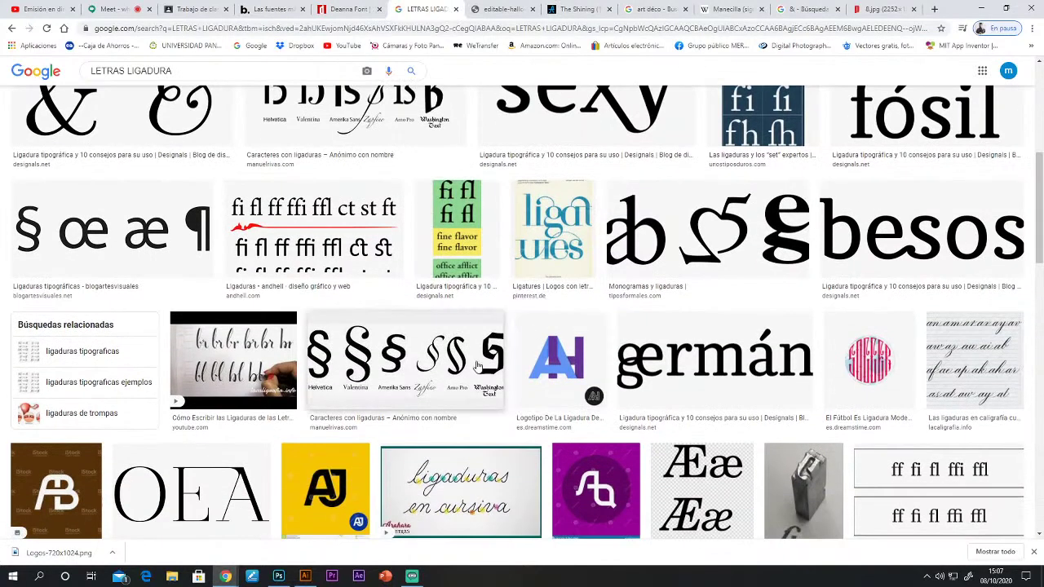
pyautogui.scroll(-1, 697, 326)
pyautogui.scroll(-2, 769, 331)
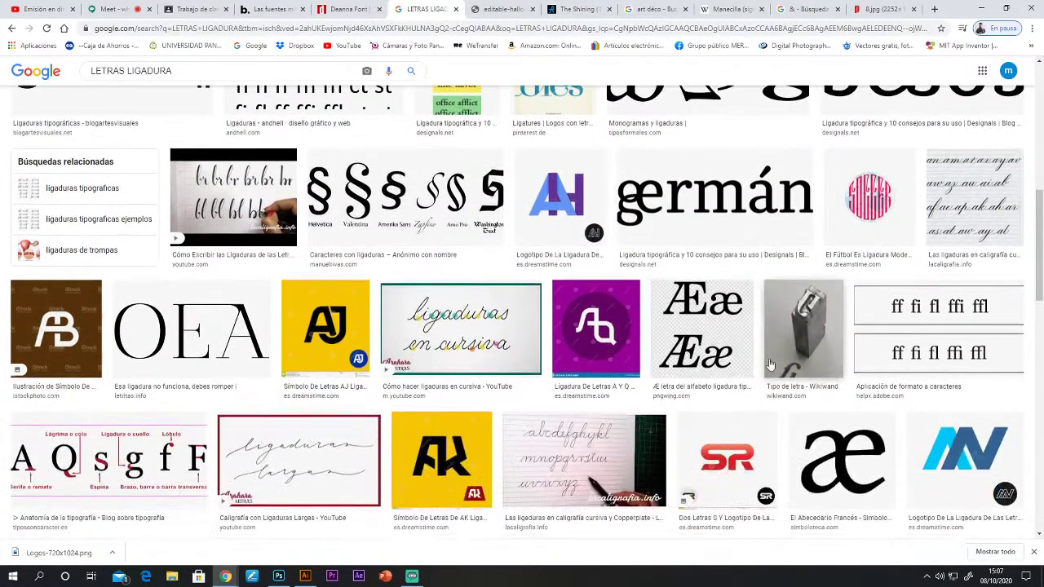
pyautogui.scroll(-2, 384, 391)
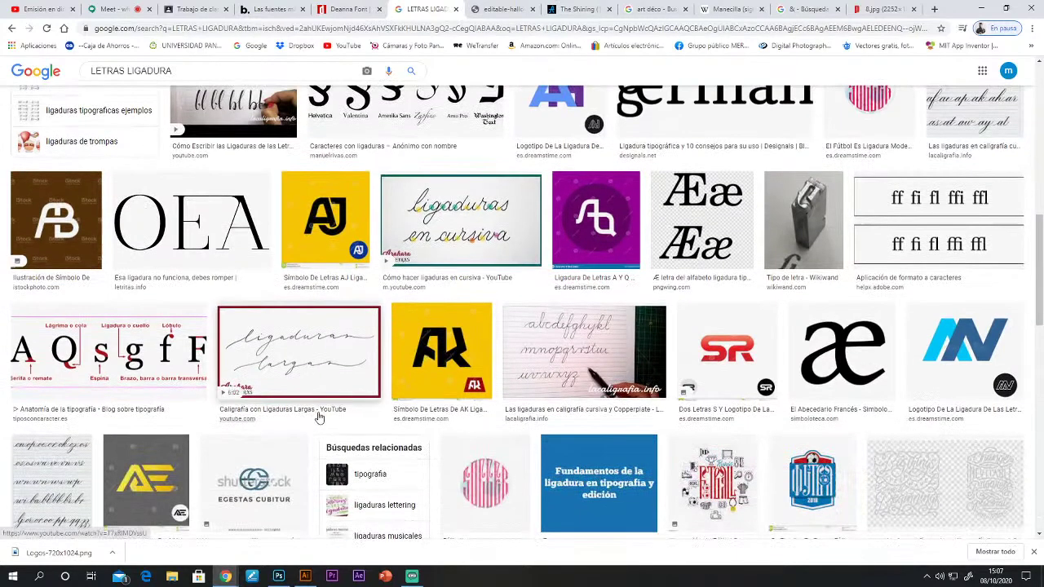
pyautogui.scroll(-3, 367, 412)
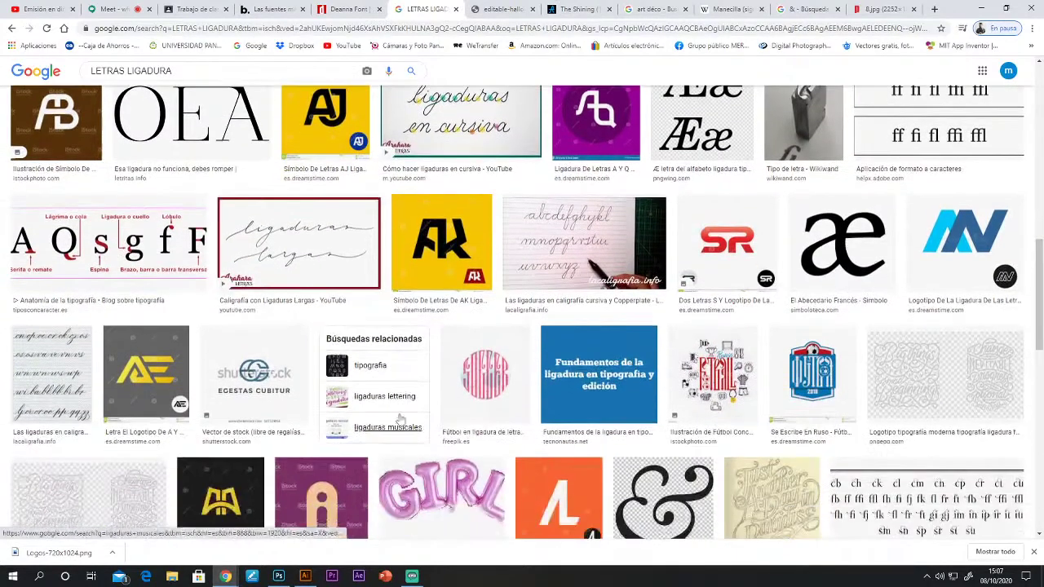
pyautogui.scroll(10, 505, 392)
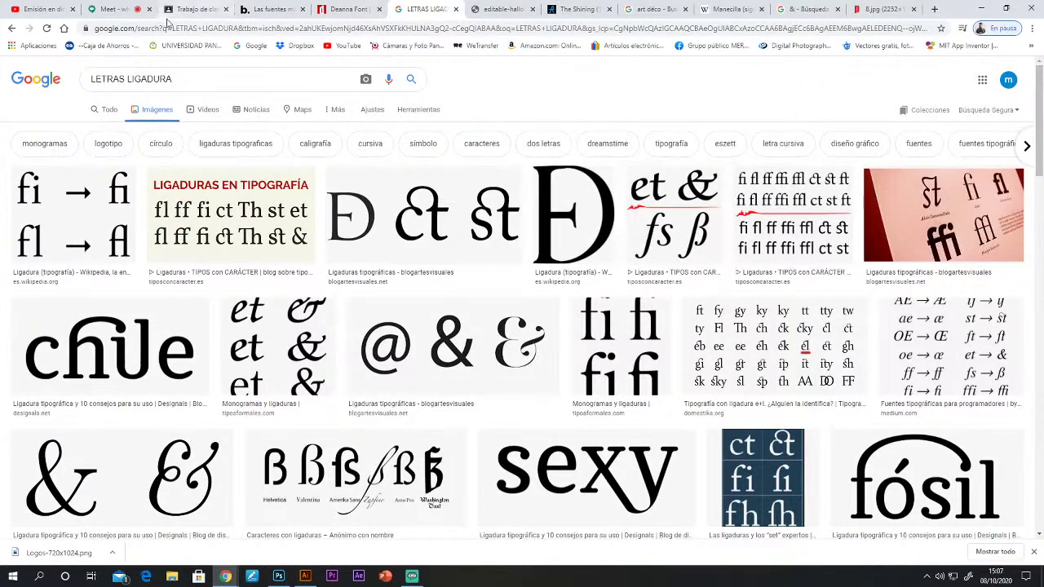
# Return to the TAREA 6 assignment in Classroom and highlight the first instruction through "( & )".
pyautogui.click(217, 15)
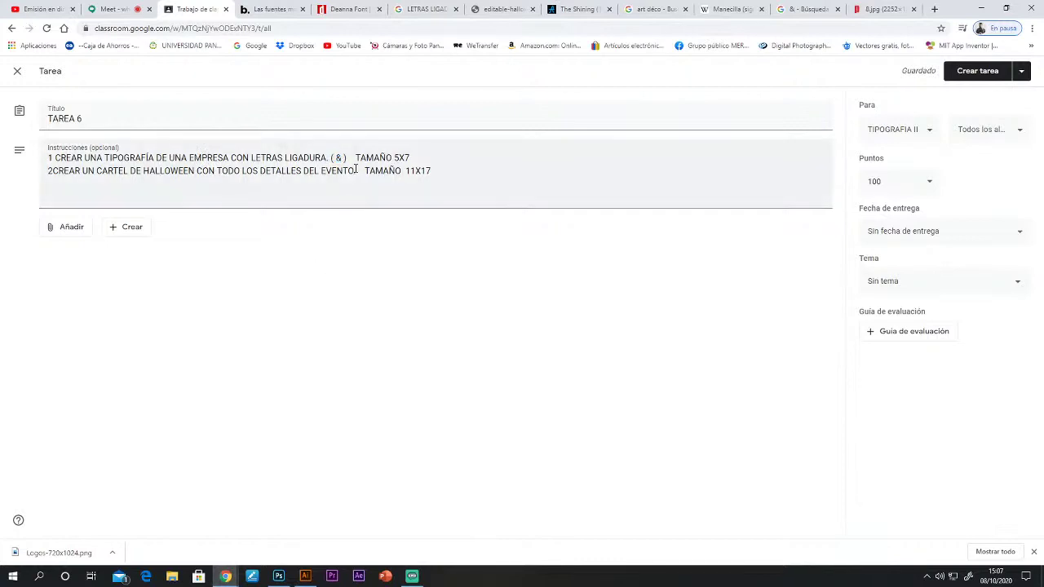
pyautogui.moveTo(49, 157); pyautogui.dragTo(352, 158)
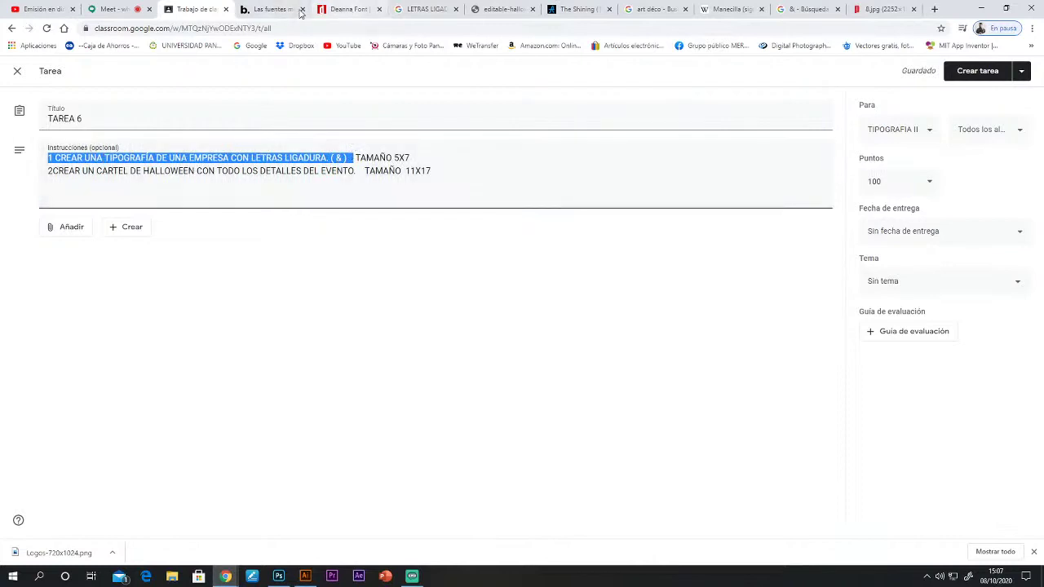
# Switch to Illustrator, lower the AT&T logo sheet beside the large ampersand, and nudge the Tiffany & Co. sheet down and right.
pyautogui.click(305, 575)
pyautogui.click(412, 343)
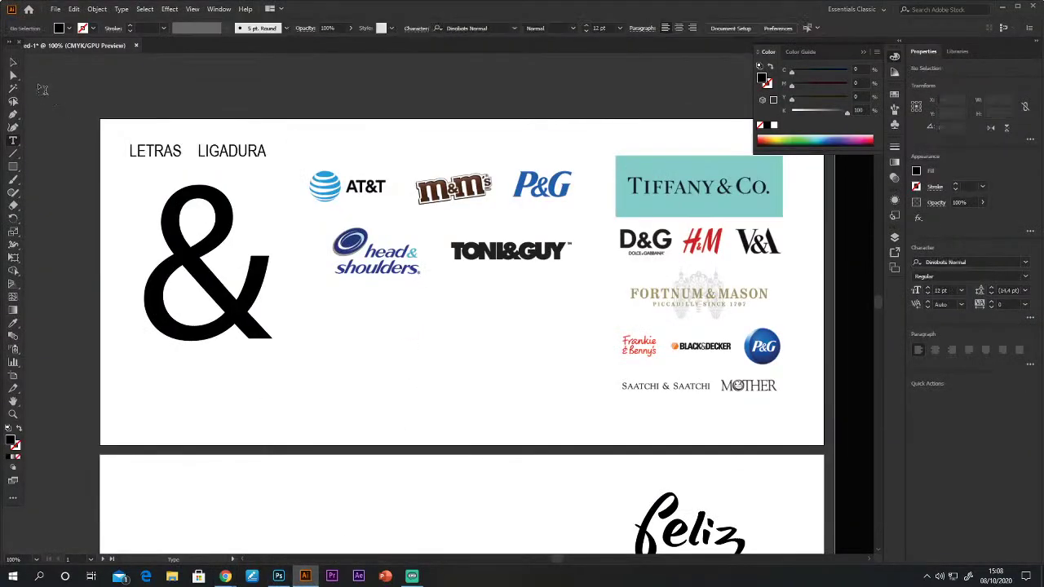
pyautogui.click(12, 62)
pyautogui.moveTo(292, 137); pyautogui.dragTo(608, 319)
pyautogui.moveTo(413, 214); pyautogui.dragTo(409, 260)
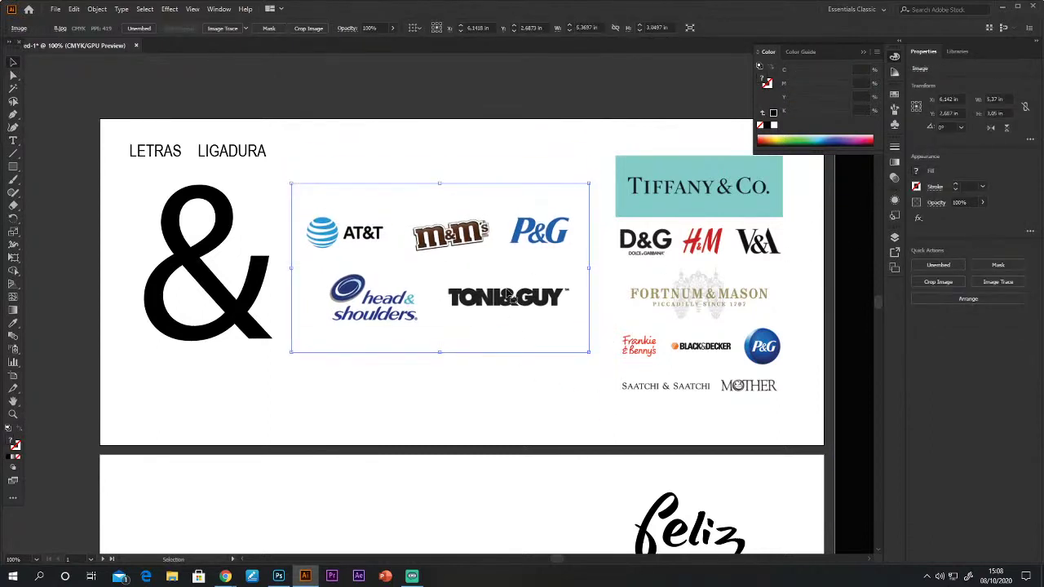
pyautogui.moveTo(738, 321); pyautogui.dragTo(753, 336)
pyautogui.moveTo(517, 323); pyautogui.dragTo(517, 336)
pyautogui.click(395, 424)
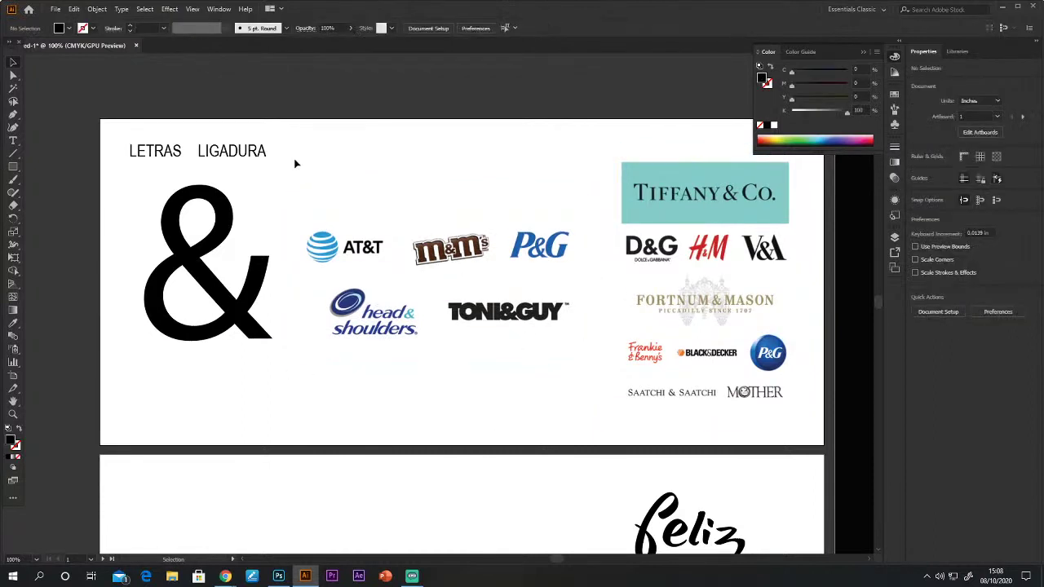
# Enlarge the Tiffany & Co. logo sheet to about 3.82 by 5.43 in and shift it 0.18 in right and 0.13 in down.
pyautogui.click(385, 299)
pyautogui.moveTo(125, 140); pyautogui.dragTo(698, 387)
pyautogui.click(638, 178)
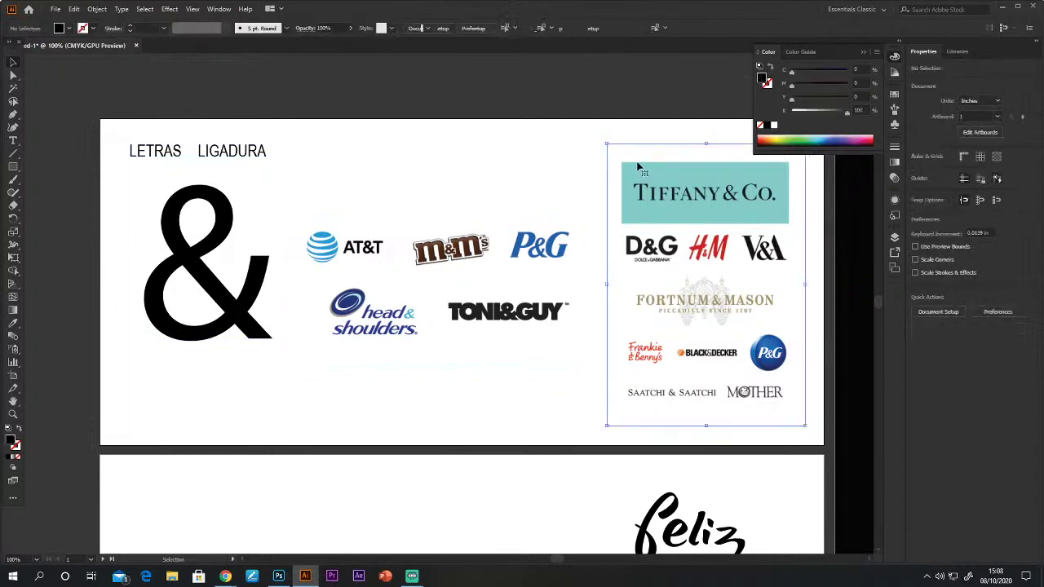
pyautogui.moveTo(601, 145); pyautogui.dragTo(593, 124)
pyautogui.moveTo(682, 266); pyautogui.dragTo(692, 274)
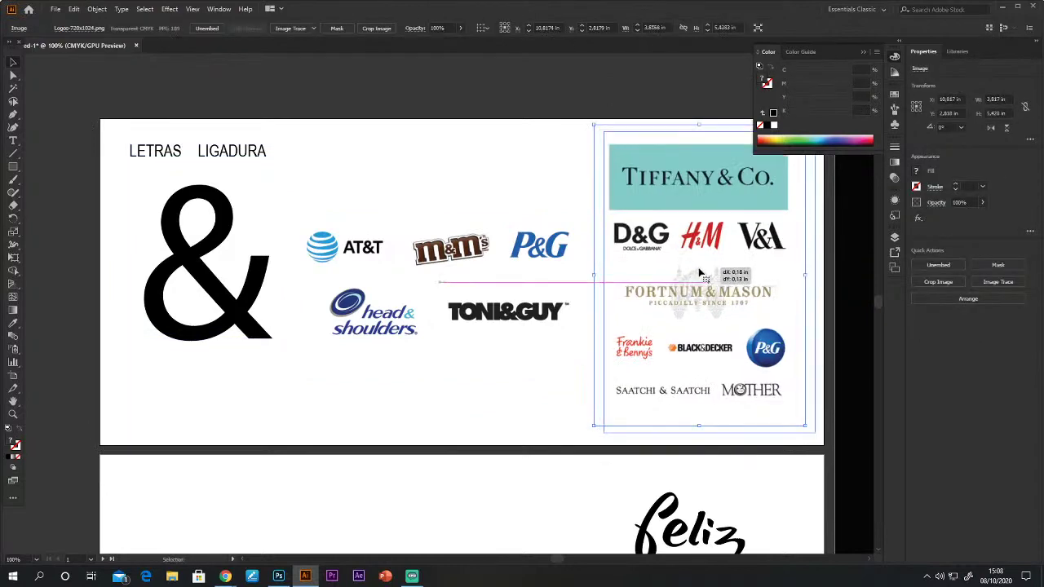
pyautogui.click(522, 158)
# Examine the ampersands in the Tiffany & Co., D&G, H&M, V&A and Fortnum & Mason logos at 300% magnification.
pyautogui.hscroll(5, 538, 342)
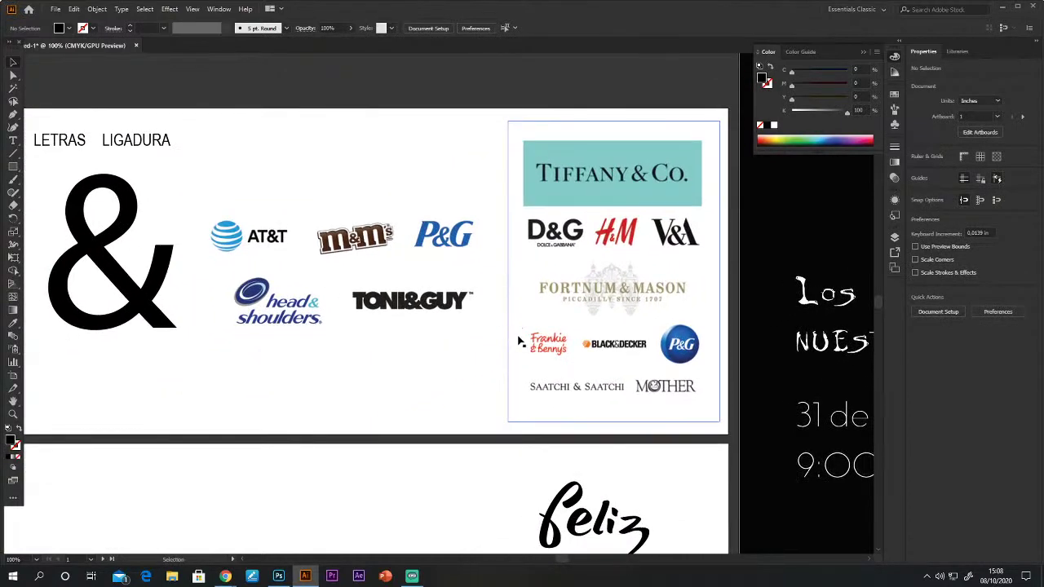
pyautogui.hscroll(-3, 521, 343)
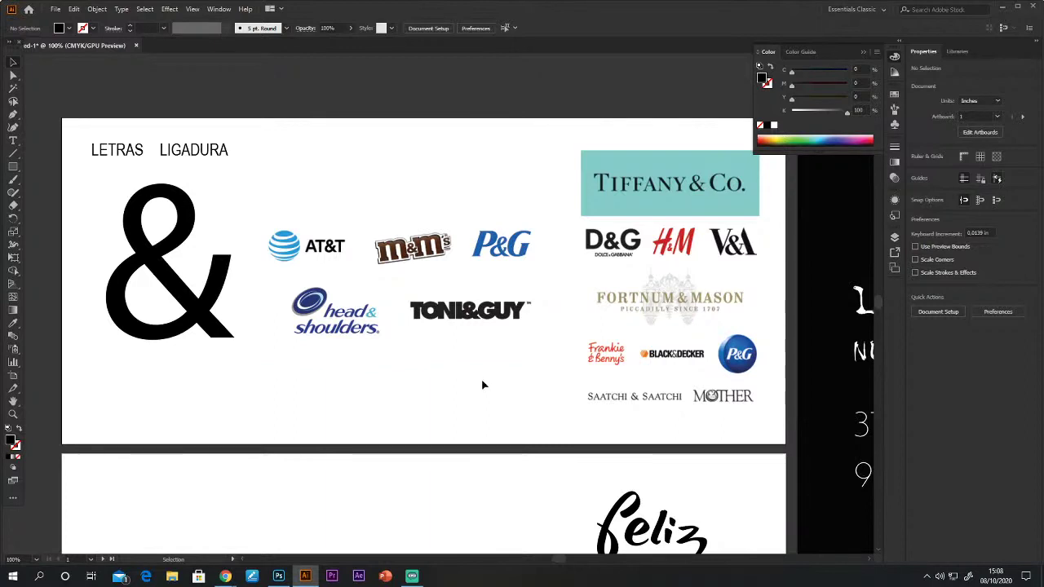
pyautogui.click(522, 201)
pyautogui.click(66, 408)
pyautogui.click(13, 414)
pyautogui.click(694, 238)
pyautogui.click(429, 276)
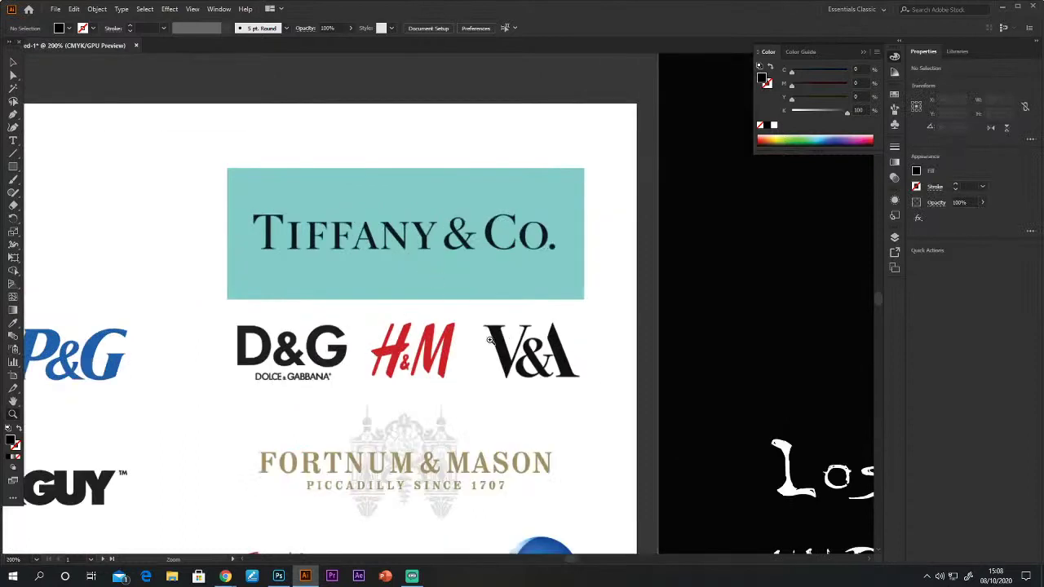
pyautogui.click(493, 341)
pyautogui.moveTo(312, 305); pyautogui.dragTo(401, 288)
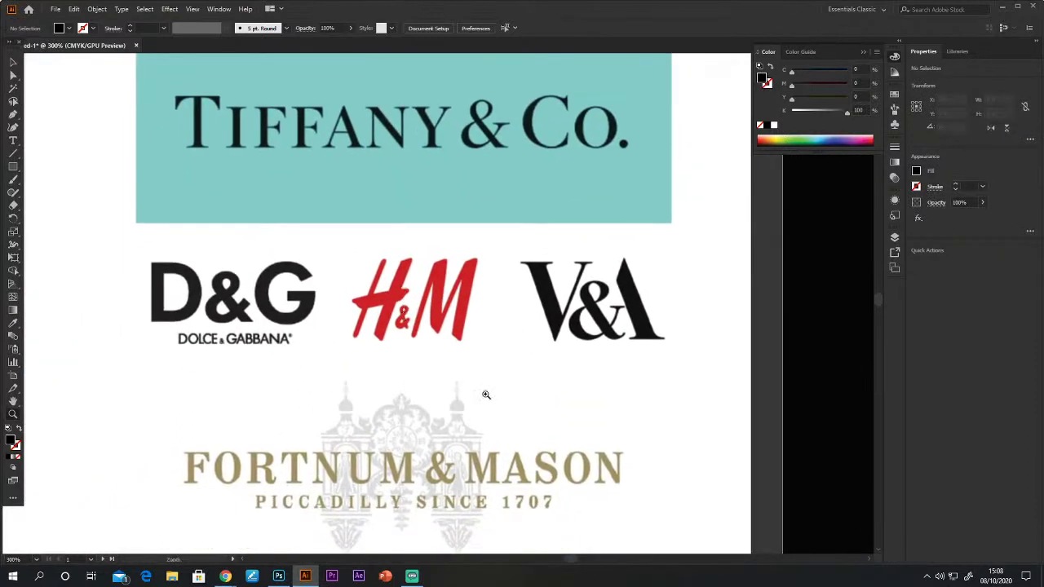
pyautogui.moveTo(477, 384); pyautogui.dragTo(483, 349)
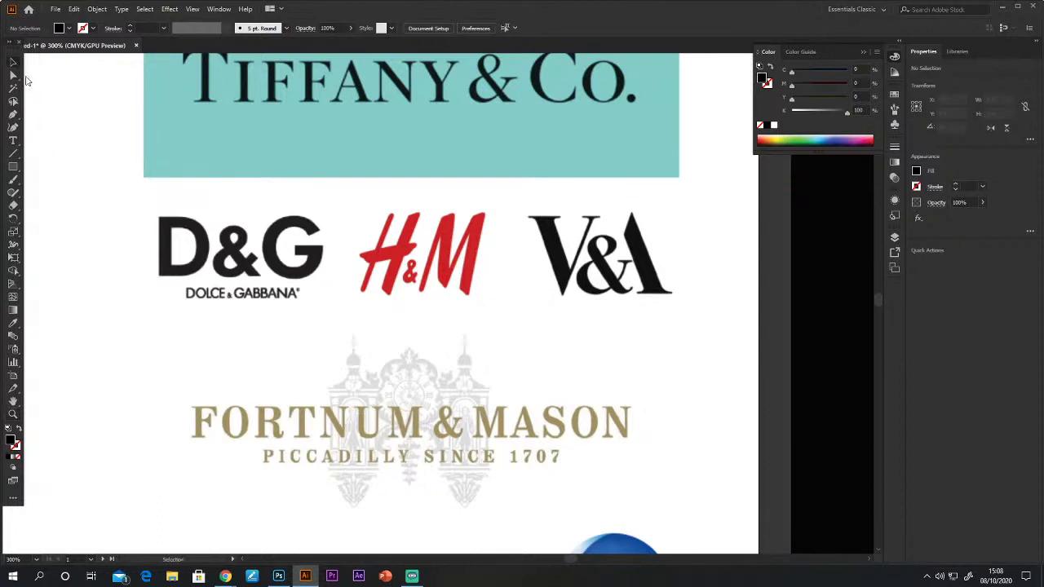
pyautogui.click(13, 62)
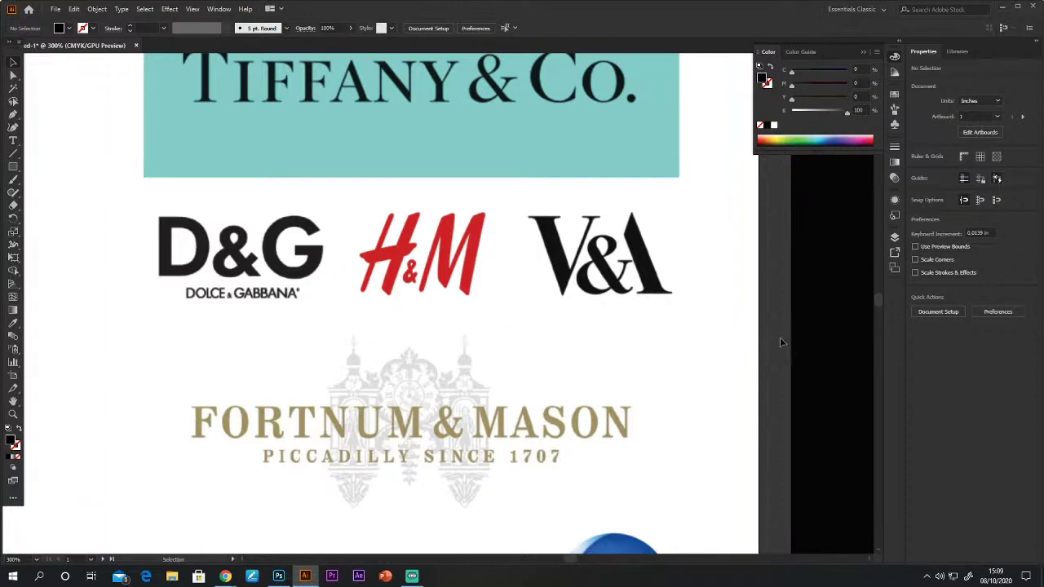
# Inspect the ampersands in the Frankie & Benny's, Black & Decker, P&G, Saatchi & Saatchi and Mother logos.
pyautogui.press('h')
pyautogui.scroll(-5, 490, 331)
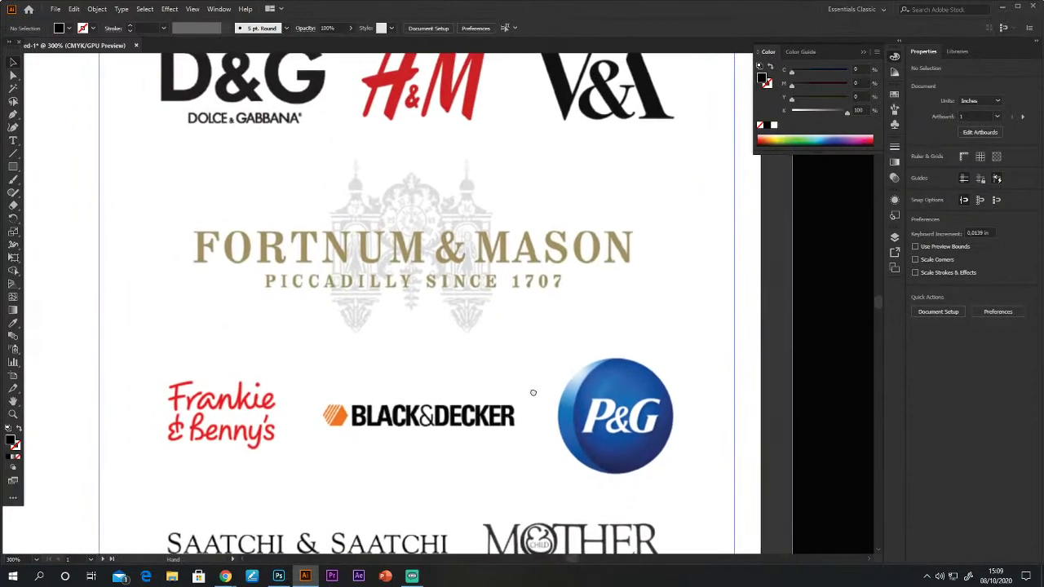
pyautogui.moveTo(514, 421); pyautogui.dragTo(543, 334)
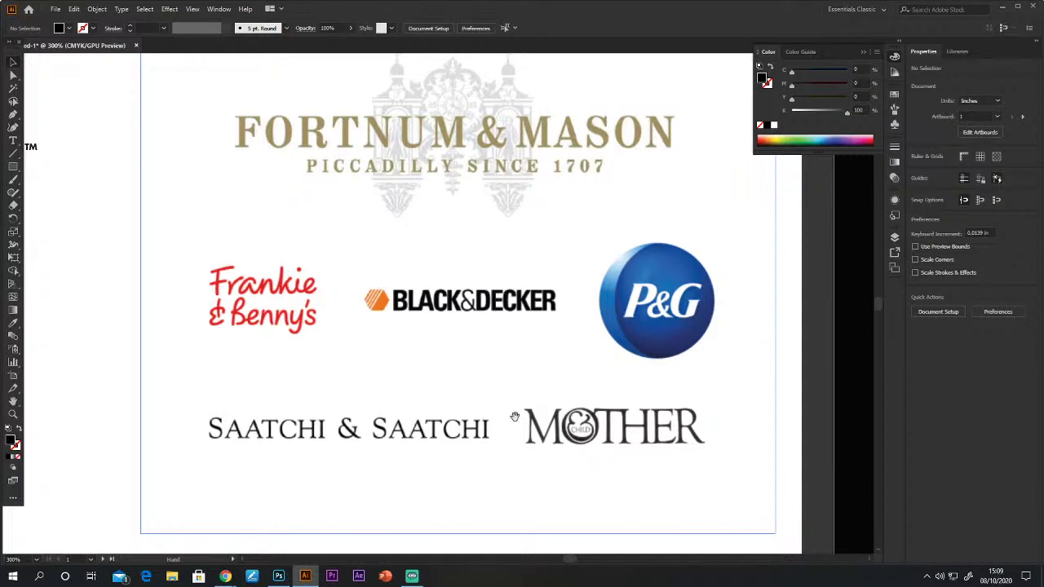
pyautogui.press('v')
pyautogui.hotkey('ctrl', 'shift', 'h')
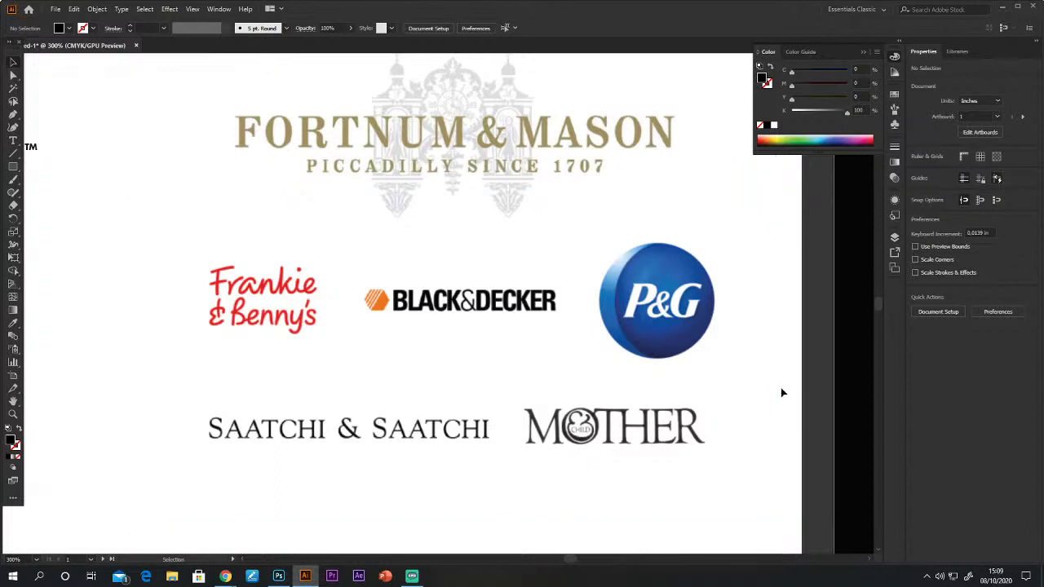
pyautogui.hotkey('ctrl', 'shift', 'h')
pyautogui.hotkey('ctrl', 'shift', 'h')
pyautogui.hotkey('ctrl', 'shift', 'h')
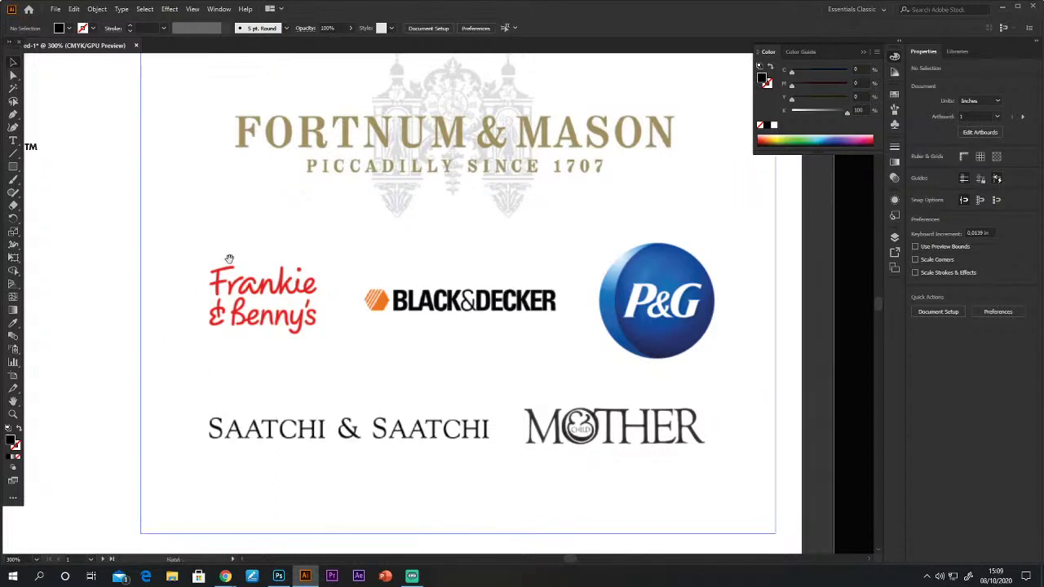
pyautogui.scroll(5, 114, 335)
pyautogui.hotkey('ctrl', 'shift', 'h')
pyautogui.hotkey('ctrl', 'shift', 'h')
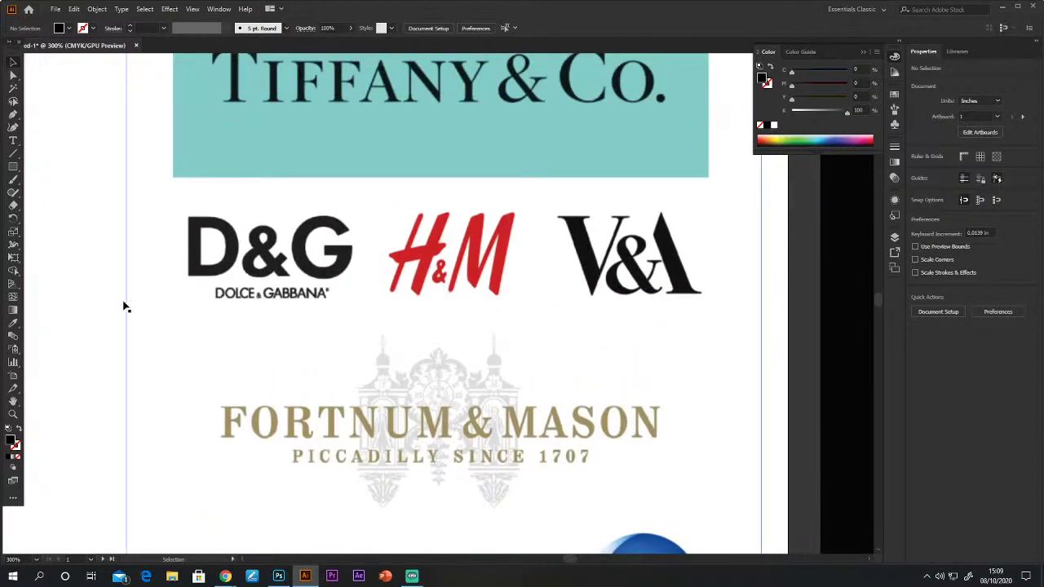
pyautogui.click(72, 326)
pyautogui.hotkey('ctrl', 'shift', 'h')
pyautogui.click(108, 239)
pyautogui.moveTo(106, 236); pyautogui.dragTo(318, 312)
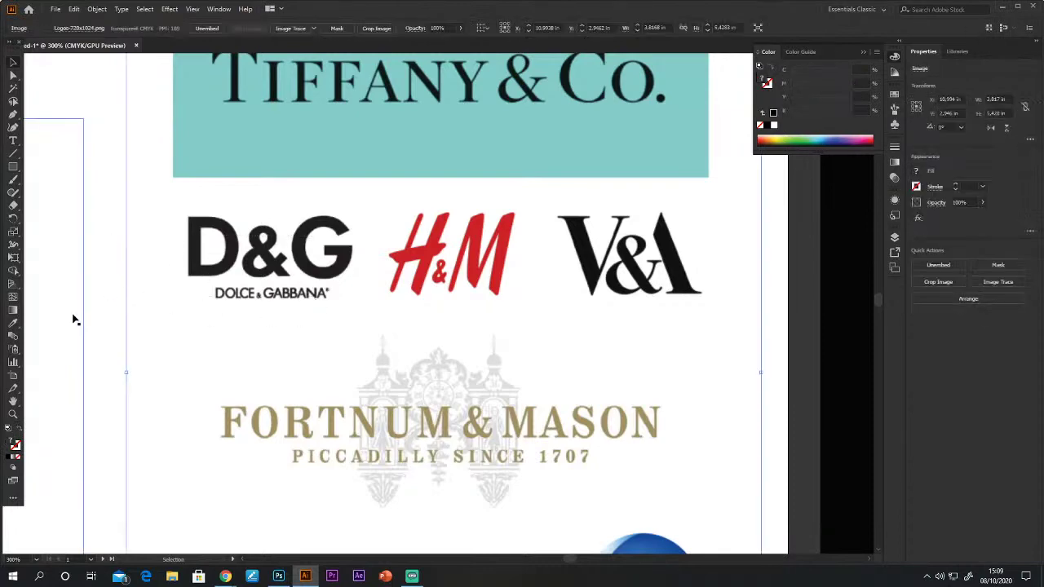
pyautogui.click(111, 319)
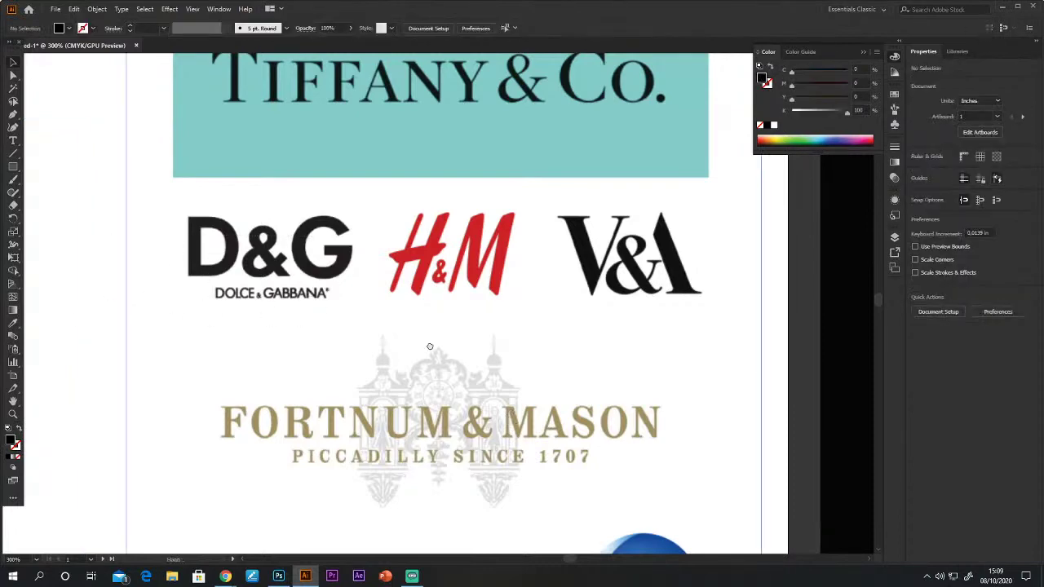
# Compare how the ampersand ligatures are integrated across the upper and lower rows of the Tiffany & Co. logo sheet.
pyautogui.moveTo(430, 347); pyautogui.dragTo(428, 414)
pyautogui.moveTo(421, 454); pyautogui.dragTo(349, 301)
pyautogui.scroll(-6, 349, 302)
pyautogui.hscroll(-2, 349, 301)
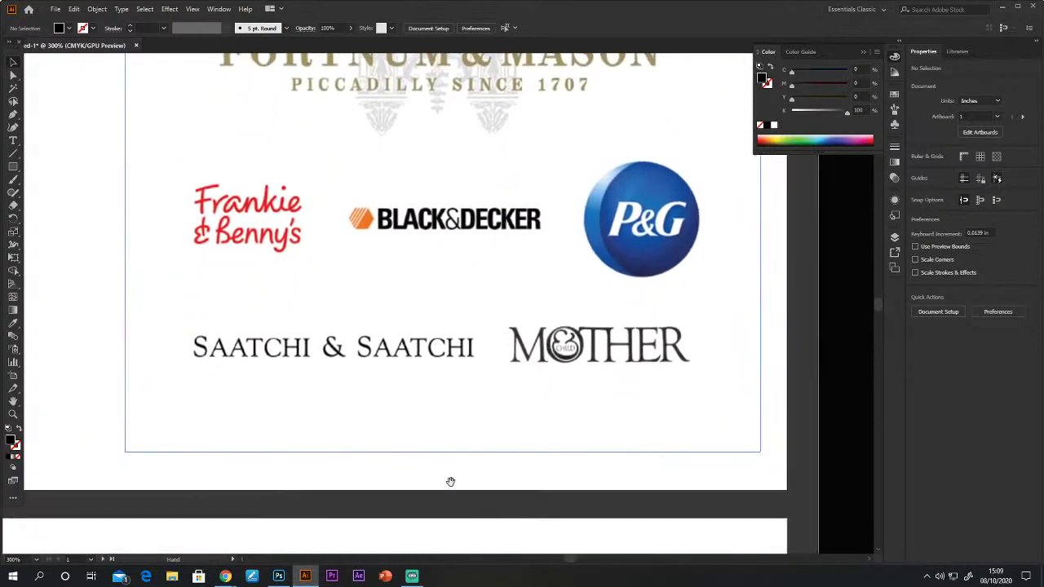
pyautogui.hotkey('ctrl', 'shift', 'h')
pyautogui.scroll(7, 329, 231)
pyautogui.moveTo(380, 382); pyautogui.dragTo(388, 407)
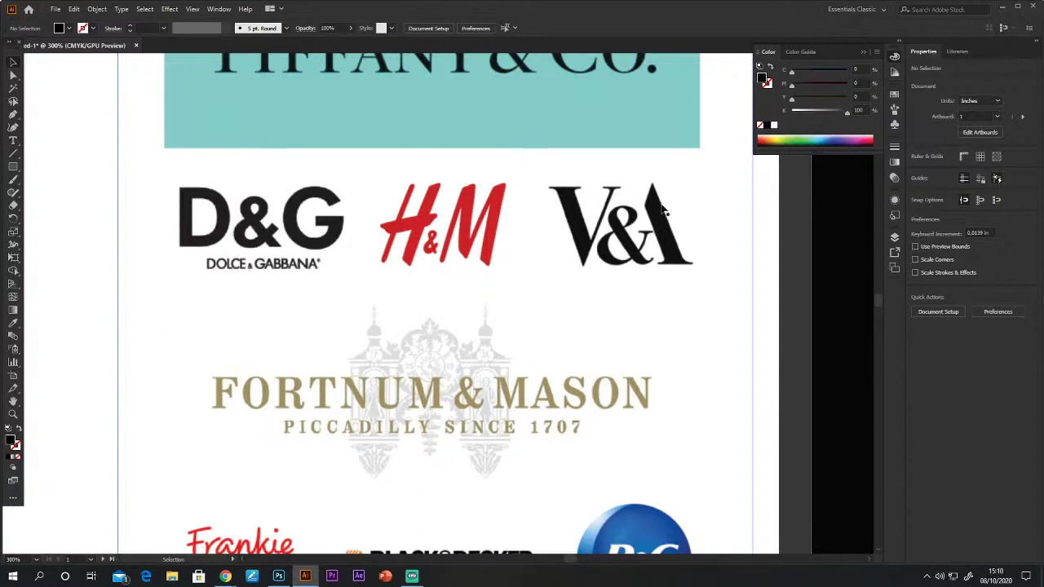
pyautogui.moveTo(484, 477); pyautogui.dragTo(483, 363)
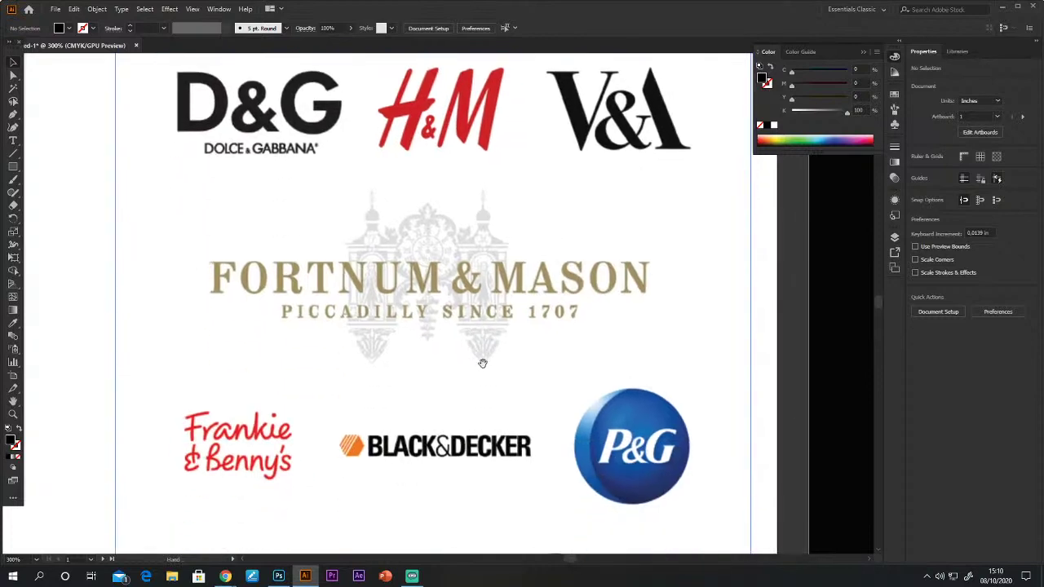
# Examine how the ampersands are integrated in the lower rows of the Tiffany & Co. sheet and in the AT&T, m&m's and TONI&GUY logos.
pyautogui.scroll(-4, 505, 334)
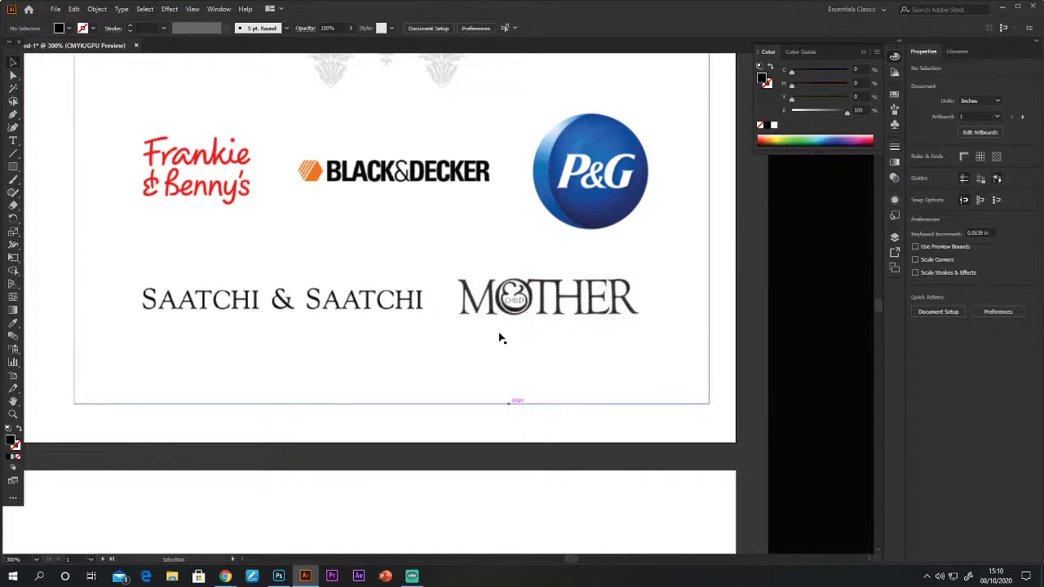
pyautogui.moveTo(495, 258); pyautogui.dragTo(543, 366)
pyautogui.moveTo(354, 280); pyautogui.dragTo(444, 293)
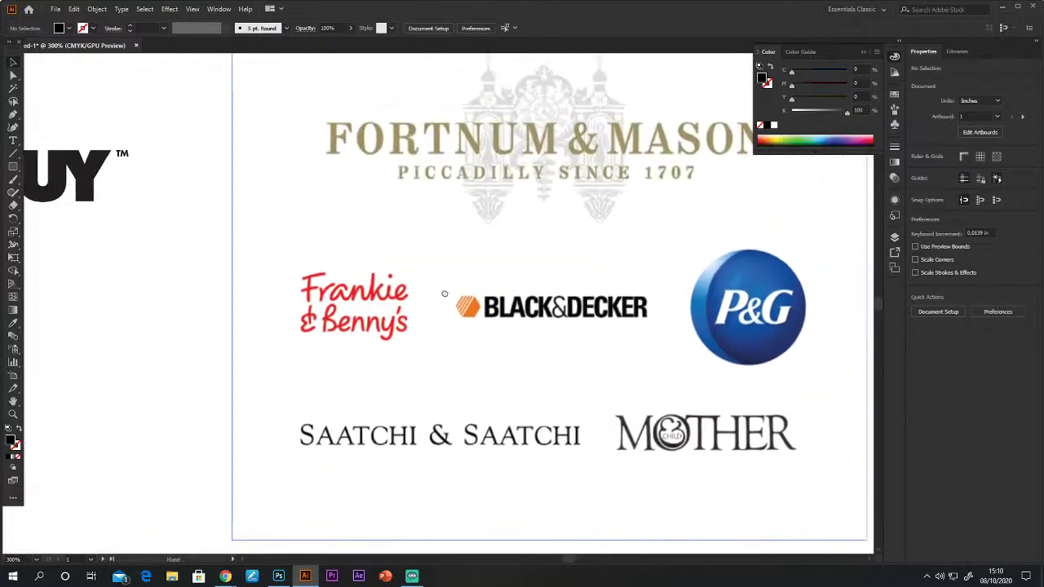
pyautogui.moveTo(286, 321); pyautogui.dragTo(587, 376)
pyautogui.moveTo(338, 342); pyautogui.dragTo(349, 416)
pyautogui.moveTo(448, 235); pyautogui.dragTo(392, 385)
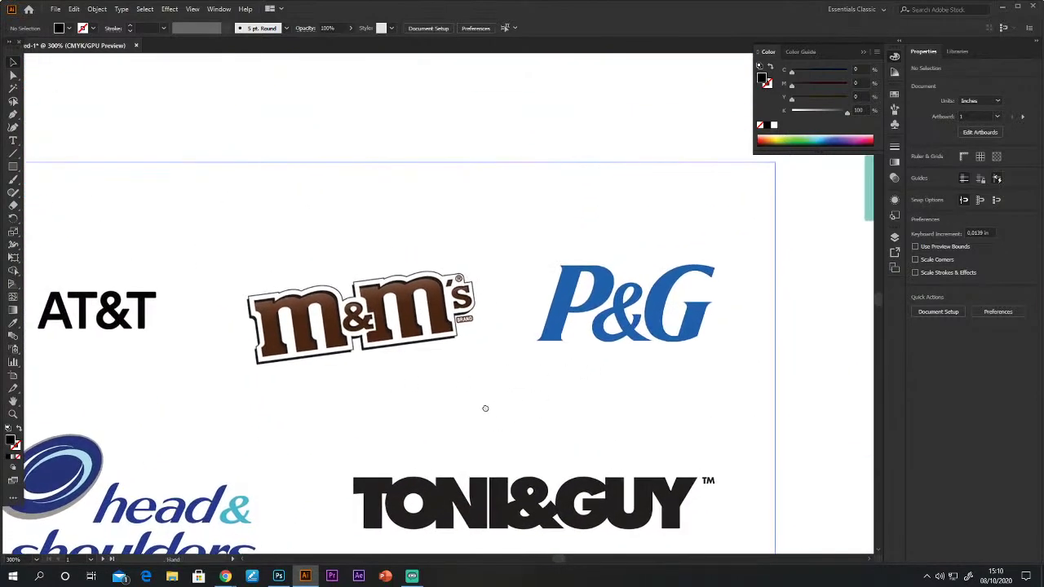
pyautogui.scroll(-5, 494, 408)
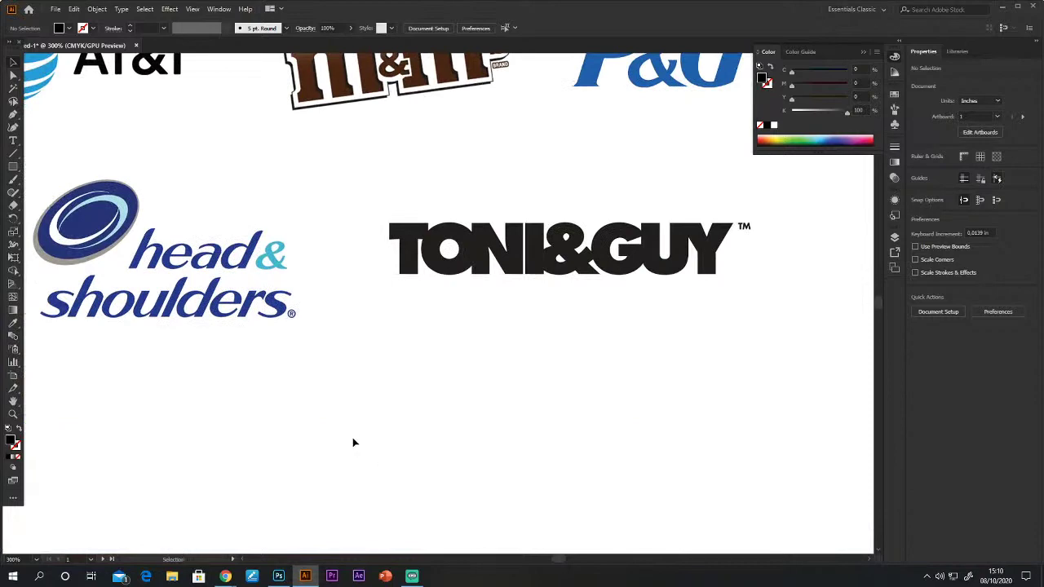
pyautogui.hotkey('ctrl', '-')
pyautogui.hotkey('ctrl', '-')
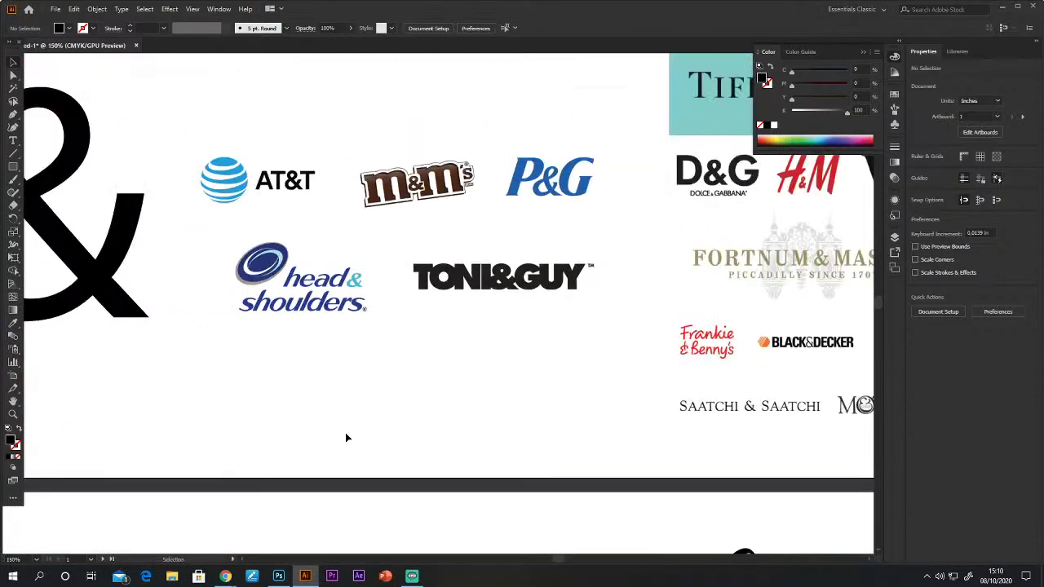
pyautogui.moveTo(297, 279); pyautogui.dragTo(348, 325)
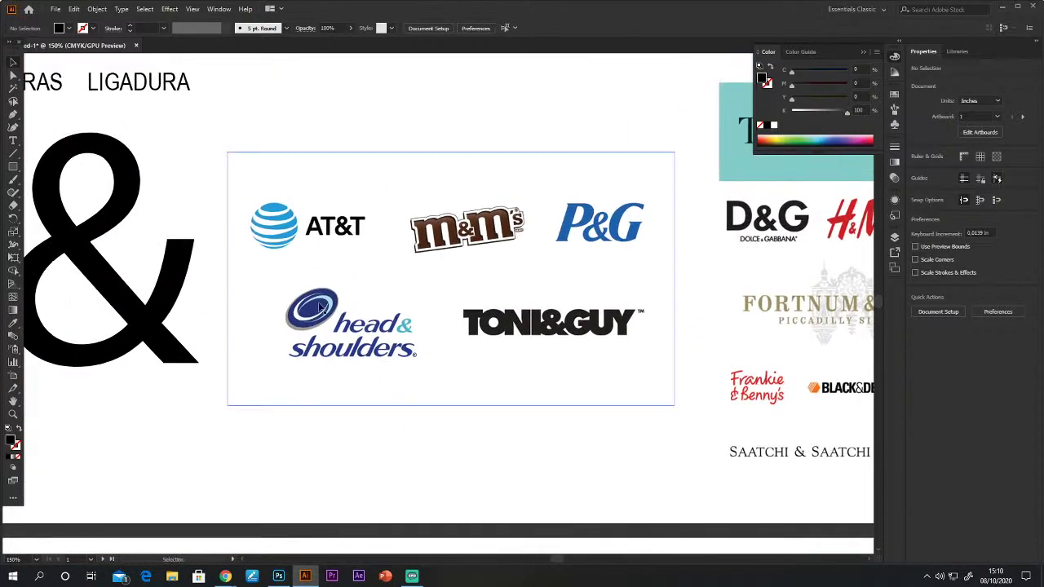
pyautogui.moveTo(294, 234); pyautogui.dragTo(434, 267)
# Shift the large ampersand slightly down to about X 1.85 in, Y 2.95 in, and deselect it.
pyautogui.click(236, 268)
pyautogui.moveTo(198, 294)
pyautogui.mouseDown()
pyautogui.moveTo(196, 341)
pyautogui.moveTo(221, 296)
pyautogui.moveTo(204, 300)
pyautogui.mouseUp()
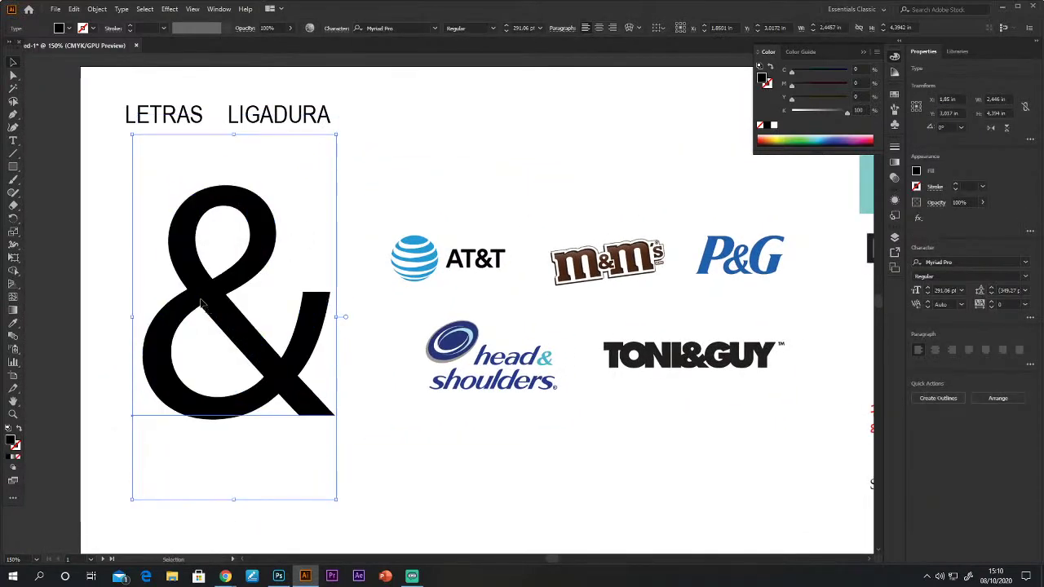
pyautogui.click(382, 450)
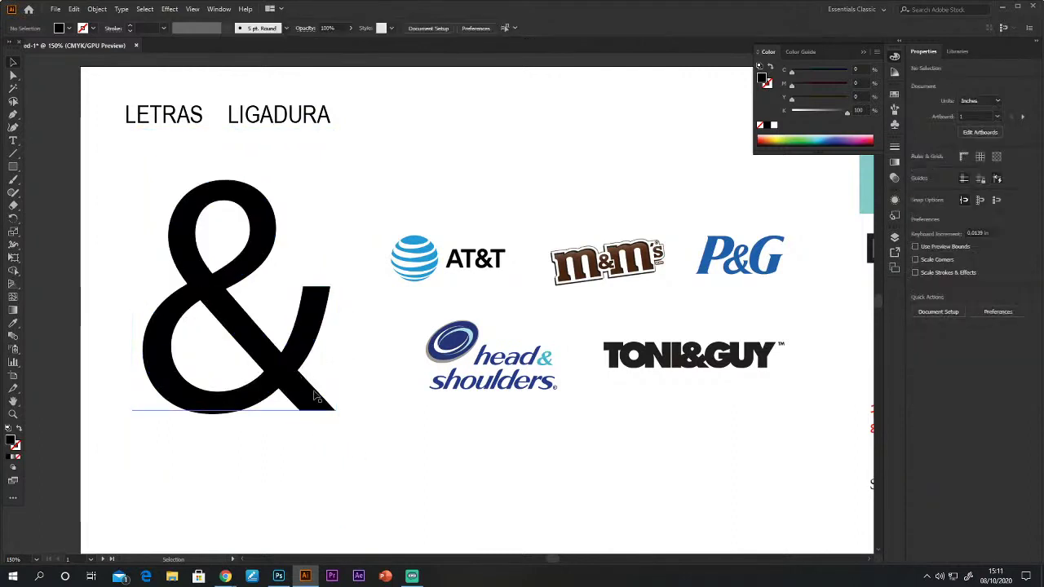
pyautogui.moveTo(90, 229); pyautogui.dragTo(319, 459)
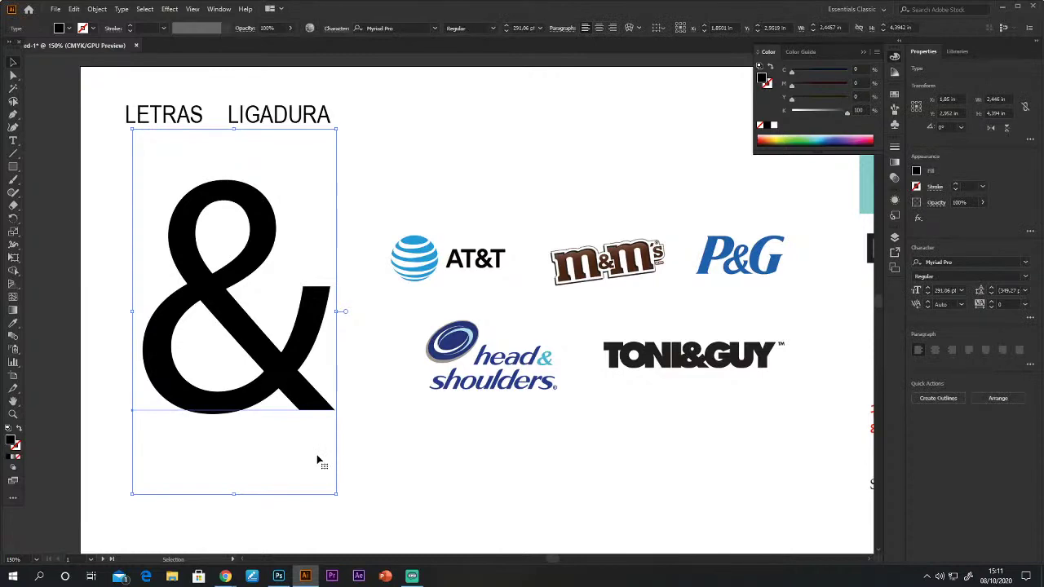
pyautogui.hotkey('ctrl', '-')
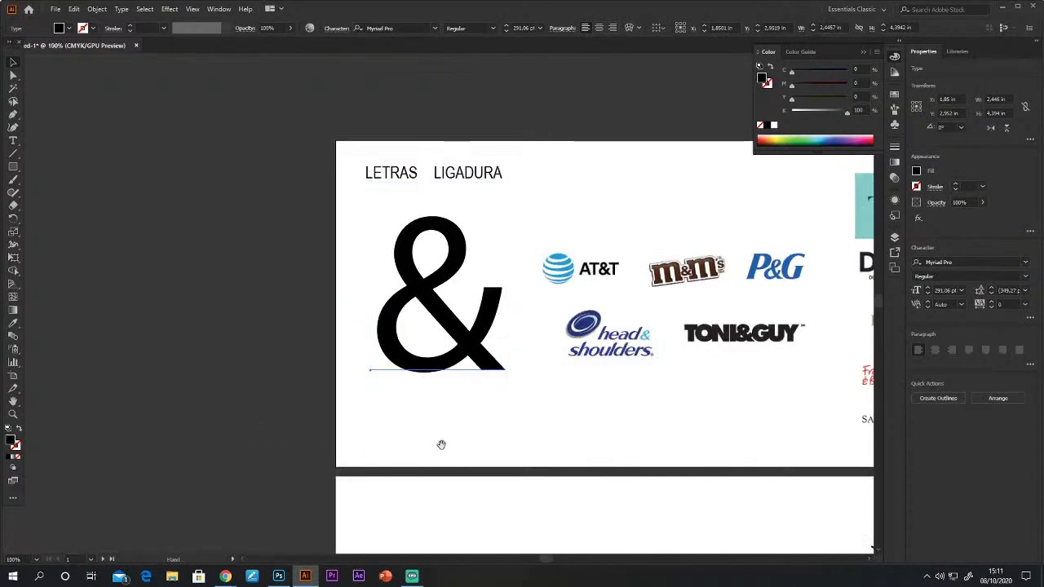
pyautogui.moveTo(440, 443); pyautogui.dragTo(219, 424)
pyautogui.click(369, 387)
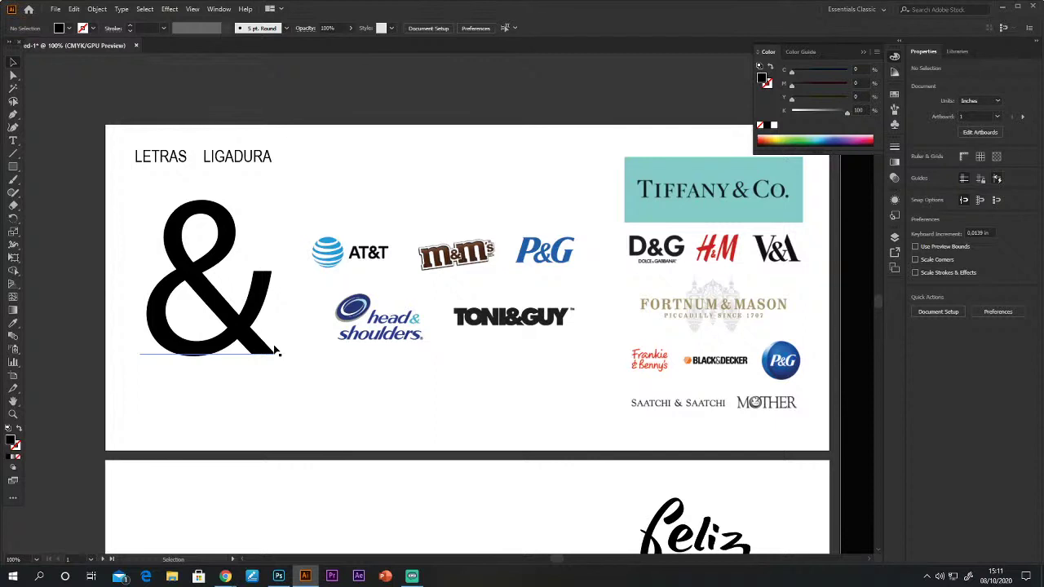
# Compare the large ampersand with the two logo sheets across the whole first artboard.
pyautogui.moveTo(286, 370); pyautogui.dragTo(273, 319)
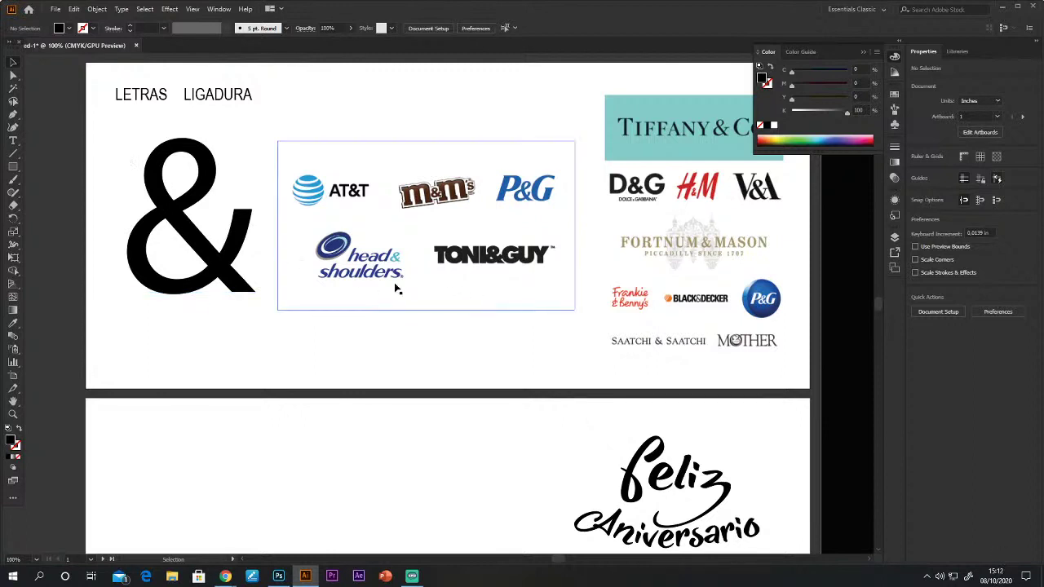
pyautogui.moveTo(684, 382); pyautogui.dragTo(640, 448)
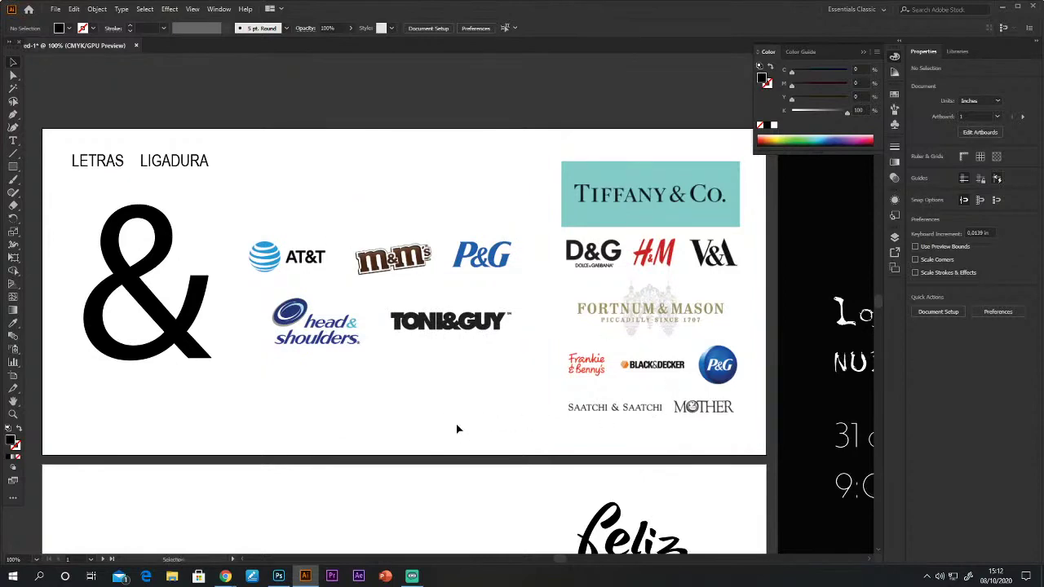
pyautogui.moveTo(443, 413); pyautogui.dragTo(438, 437)
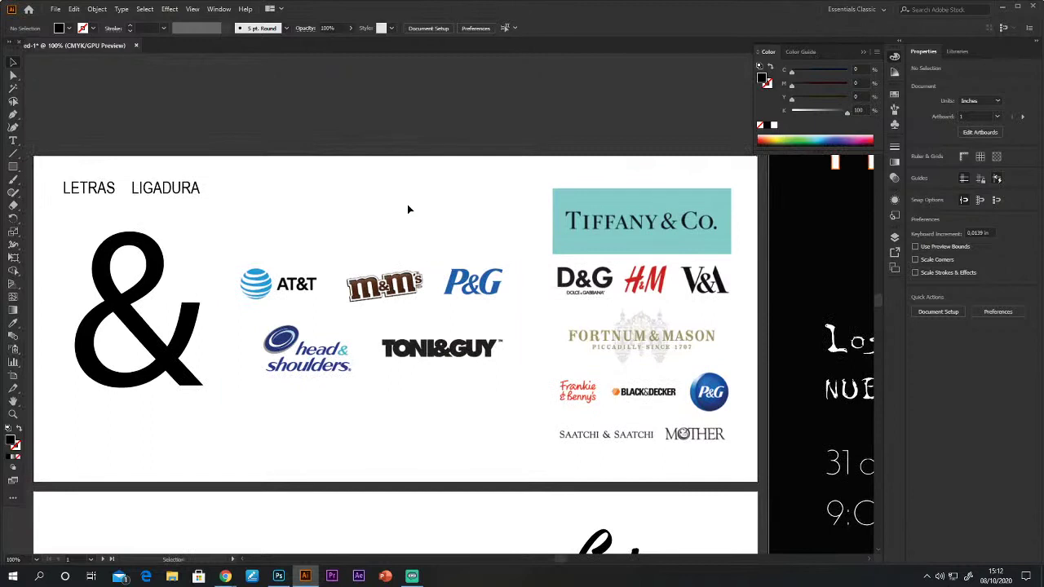
pyautogui.moveTo(273, 186); pyautogui.dragTo(506, 434)
pyautogui.click(545, 445)
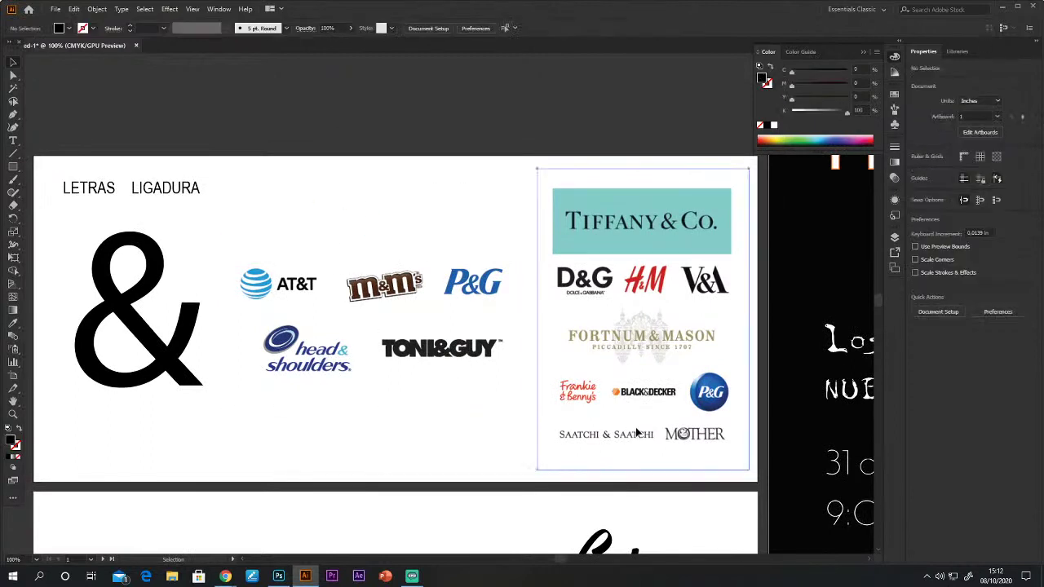
pyautogui.click(445, 442)
pyautogui.moveTo(283, 157); pyautogui.dragTo(450, 453)
pyautogui.click(533, 411)
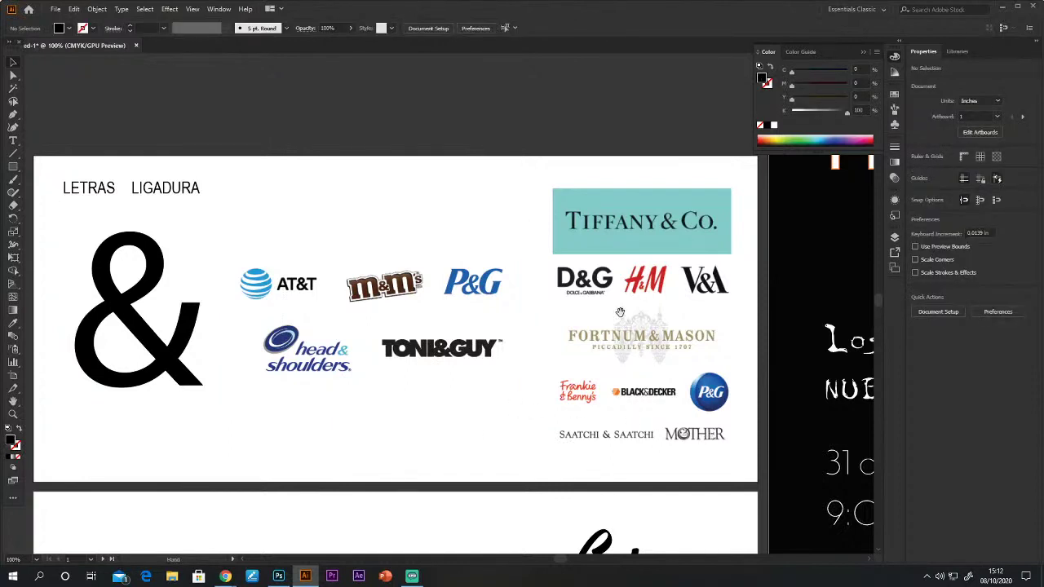
pyautogui.press('v')
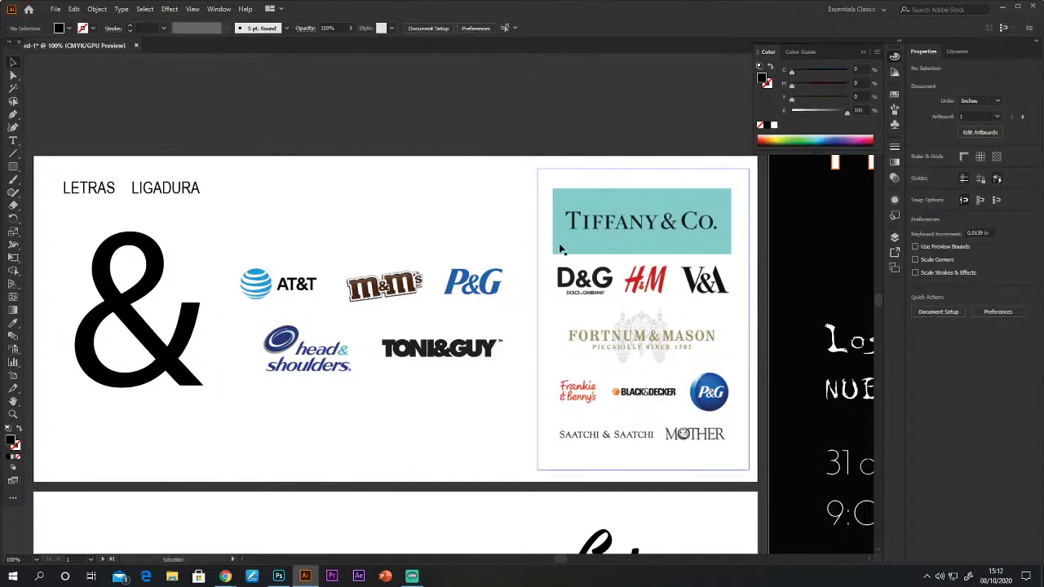
# Switch to Chrome and examine the ligature examples in the LETRAS LIGADURA image results, enlarging the § œ æ ¶ image.
pyautogui.moveTo(225, 575)
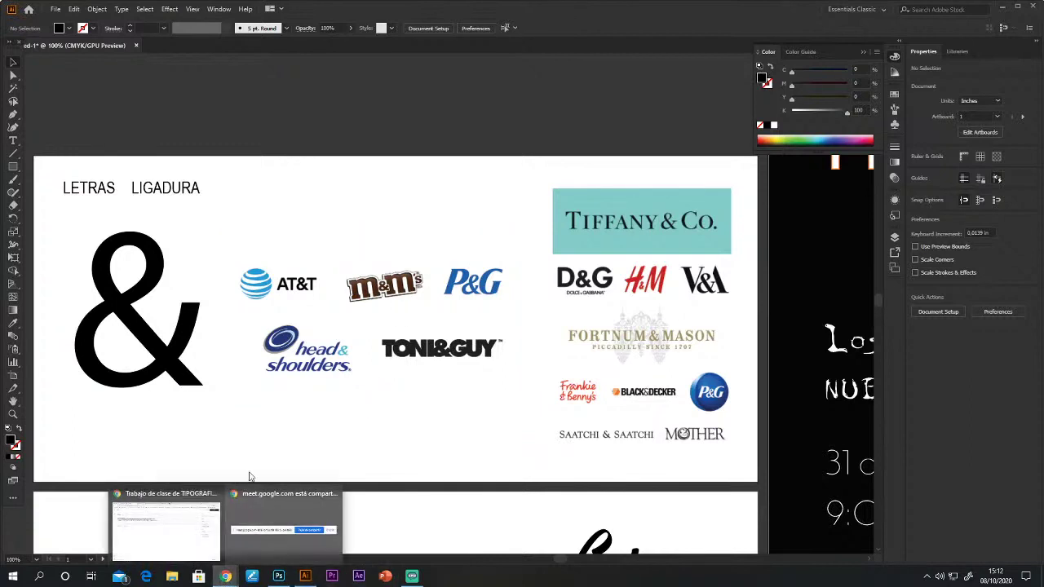
pyautogui.click(185, 497)
pyautogui.click(423, 9)
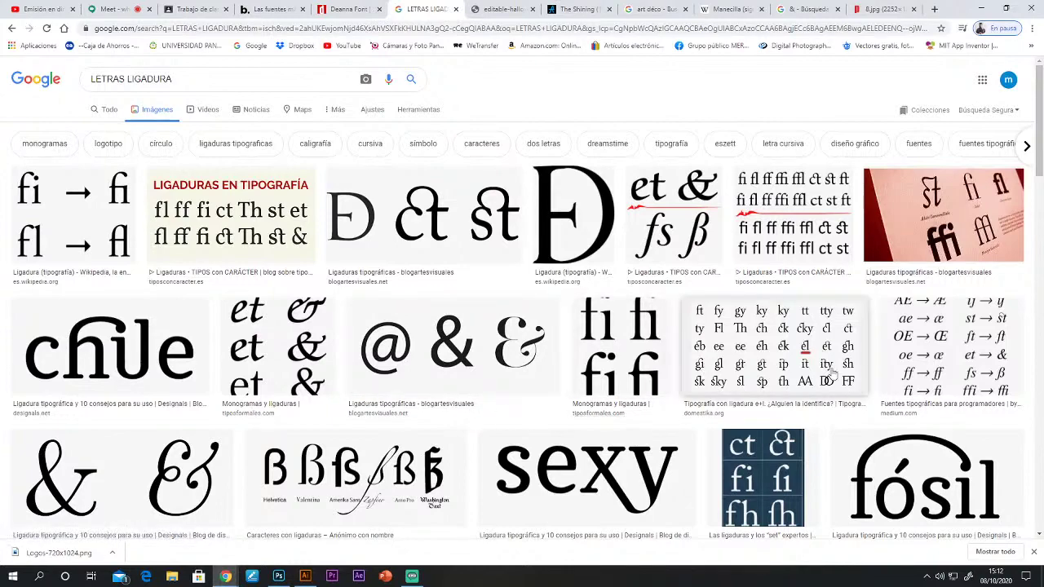
pyautogui.scroll(-3, 781, 363)
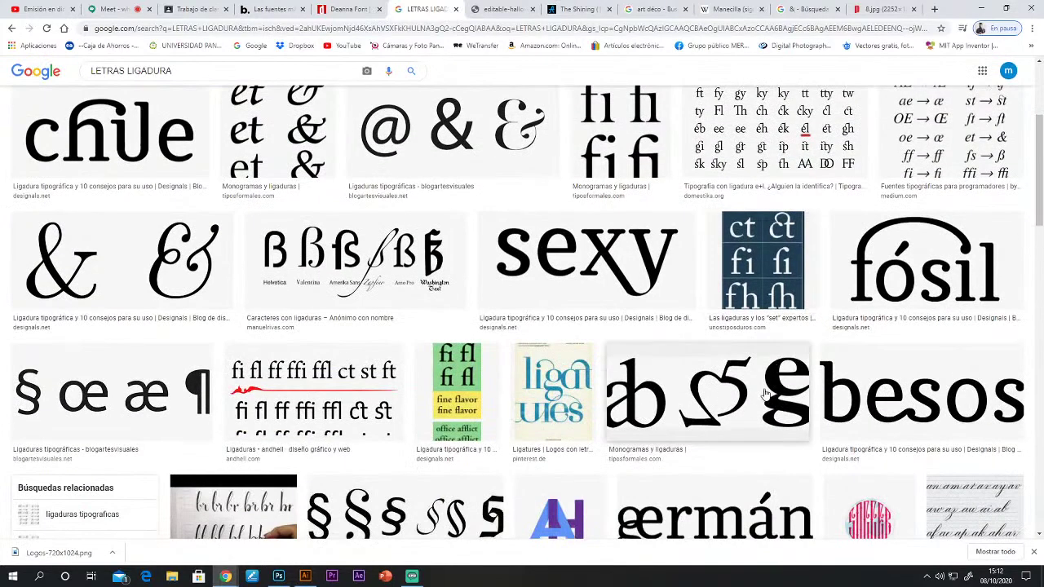
pyautogui.click(188, 404)
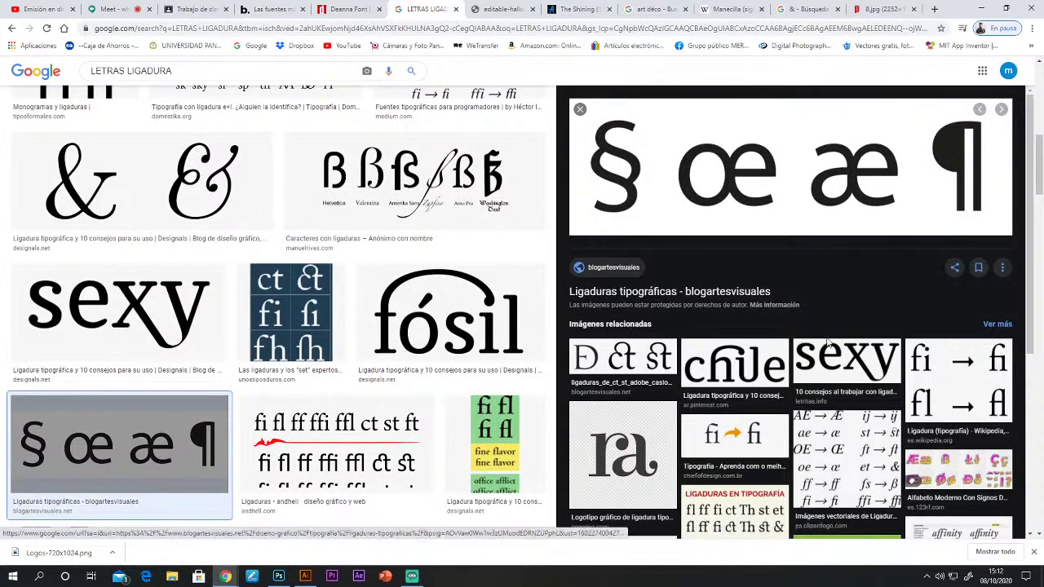
pyautogui.scroll(-3, 766, 380)
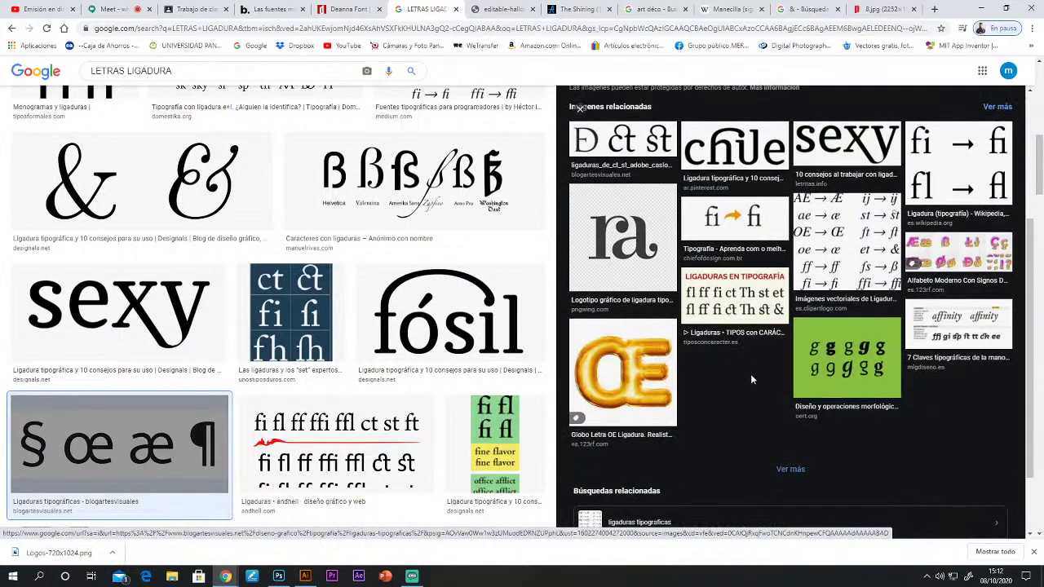
pyautogui.scroll(5, 525, 375)
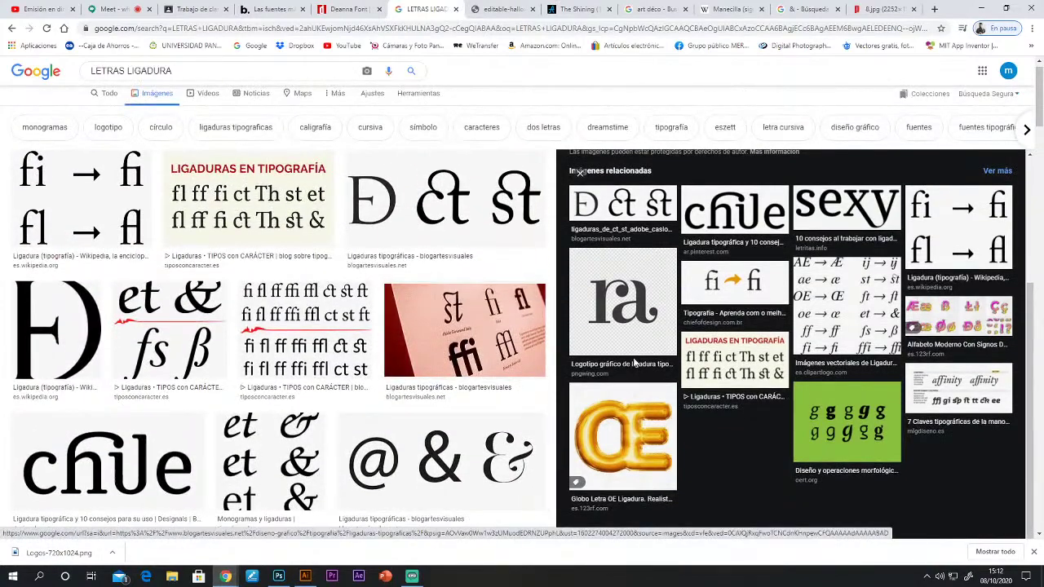
pyautogui.scroll(-5, 402, 399)
pyautogui.scroll(-2, 402, 399)
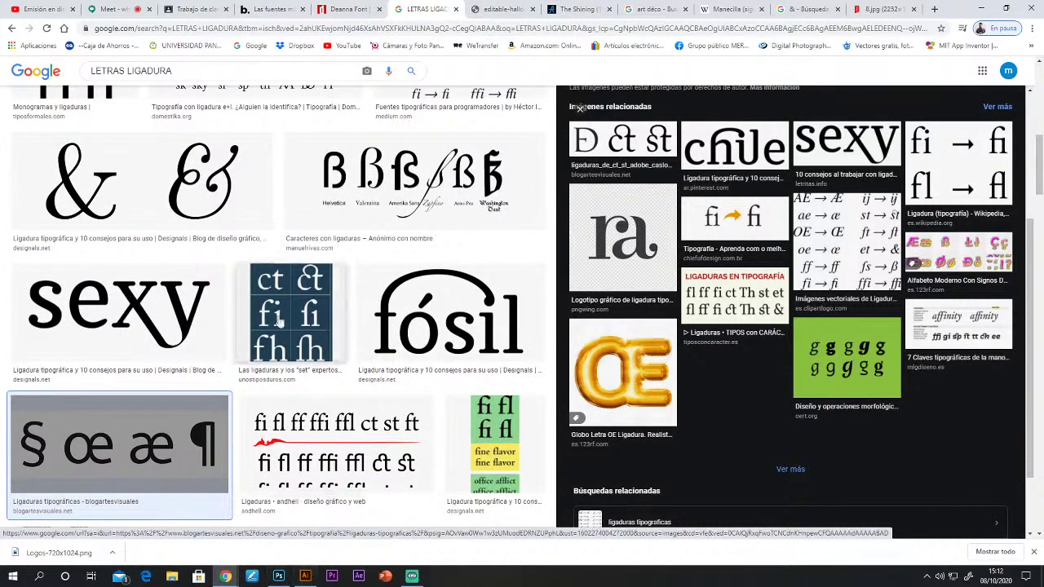
pyautogui.scroll(5, 278, 324)
# Search Google Images for "infinito" and browse the infinity symbol designs.
pyautogui.moveTo(186, 77); pyautogui.dragTo(77, 80)
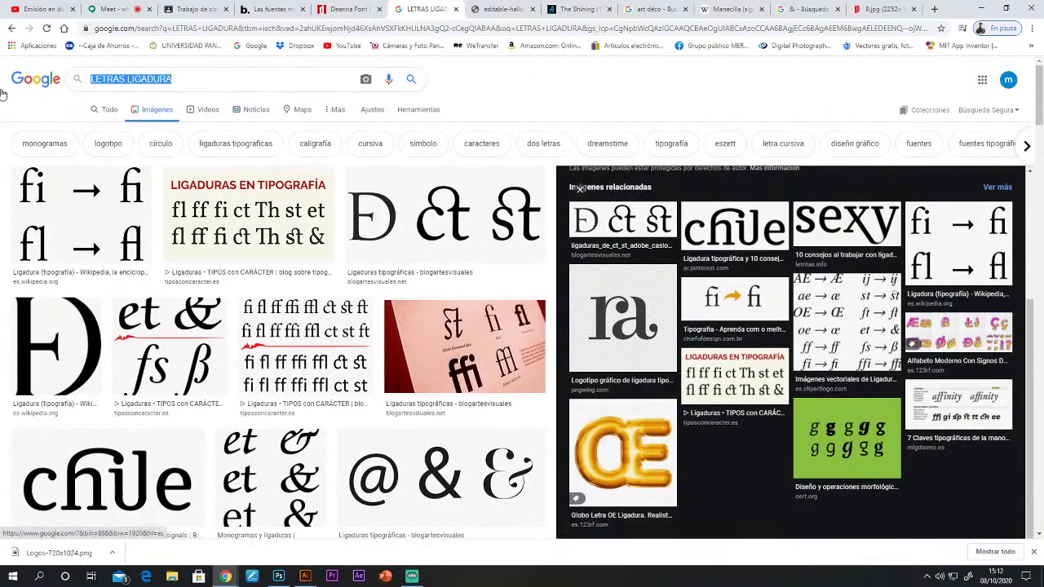
pyautogui.write('infinito')
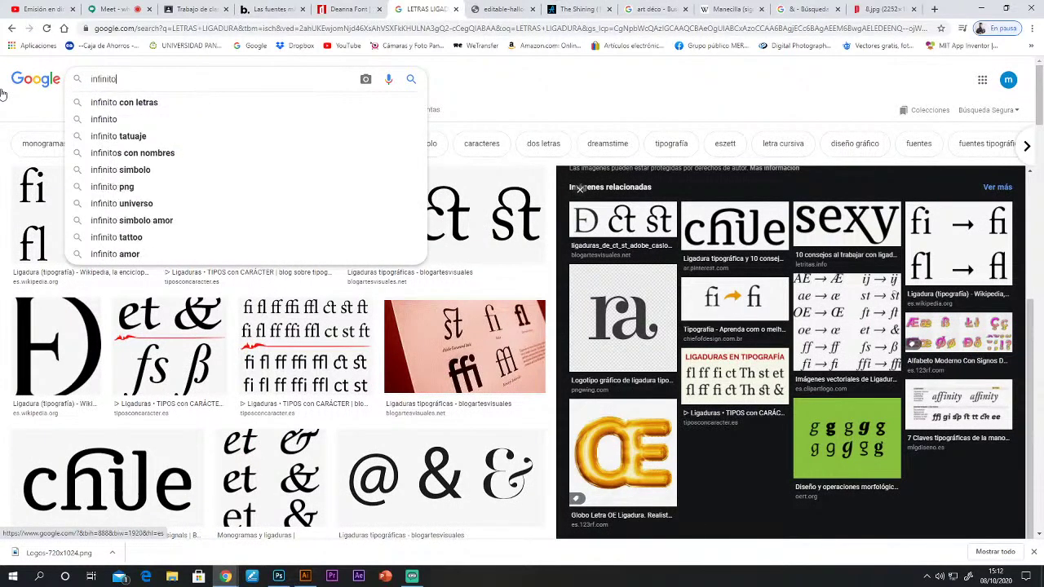
pyautogui.press('Return')
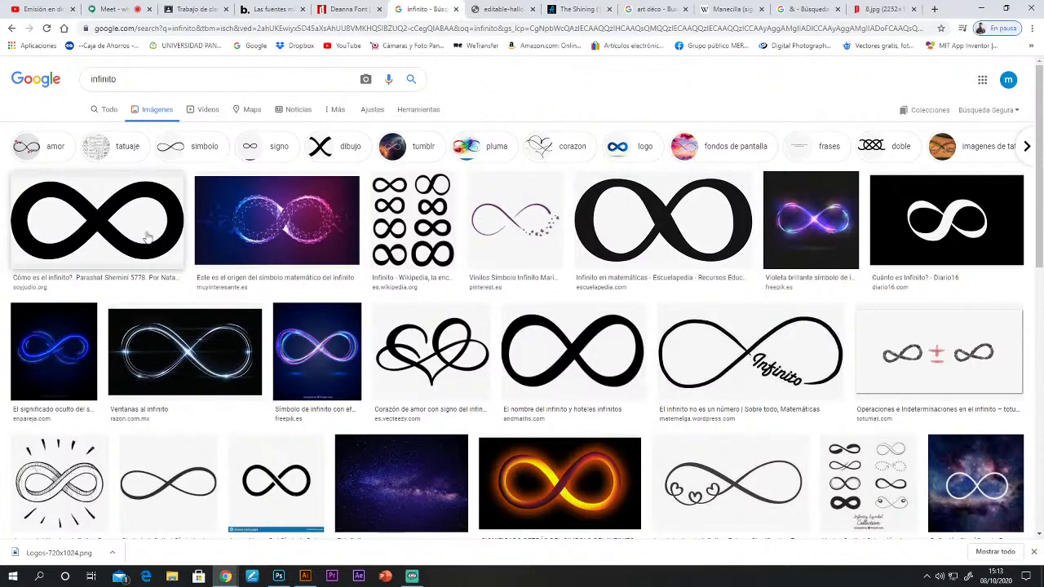
pyautogui.scroll(-1, 416, 400)
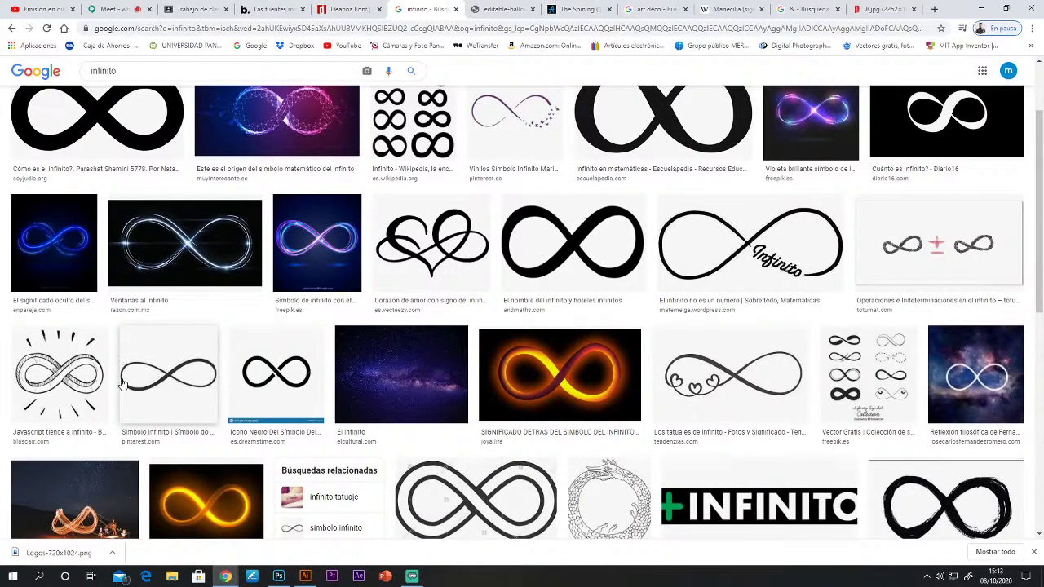
pyautogui.scroll(-1, 233, 411)
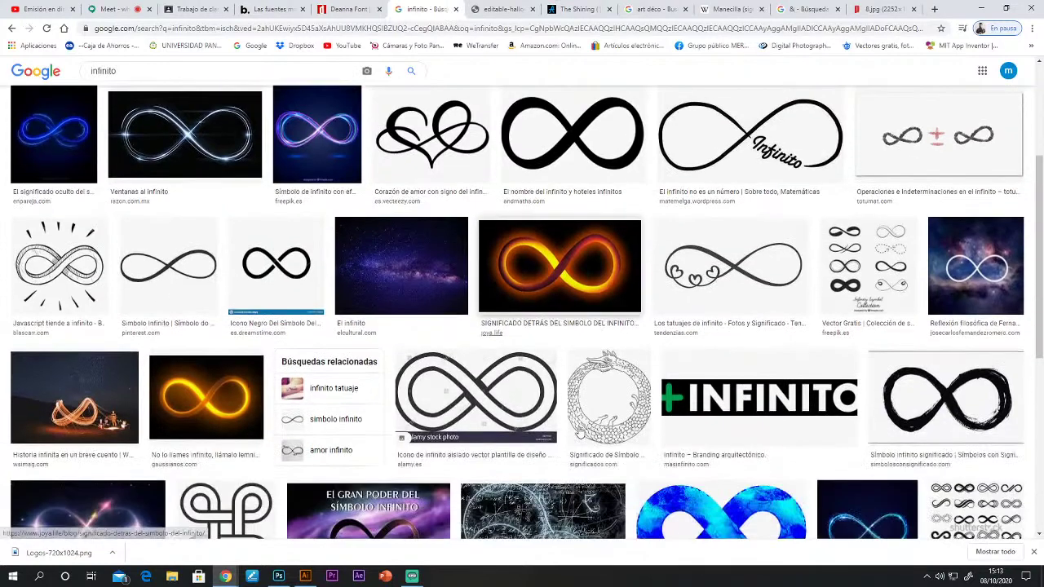
pyautogui.scroll(-1, 425, 455)
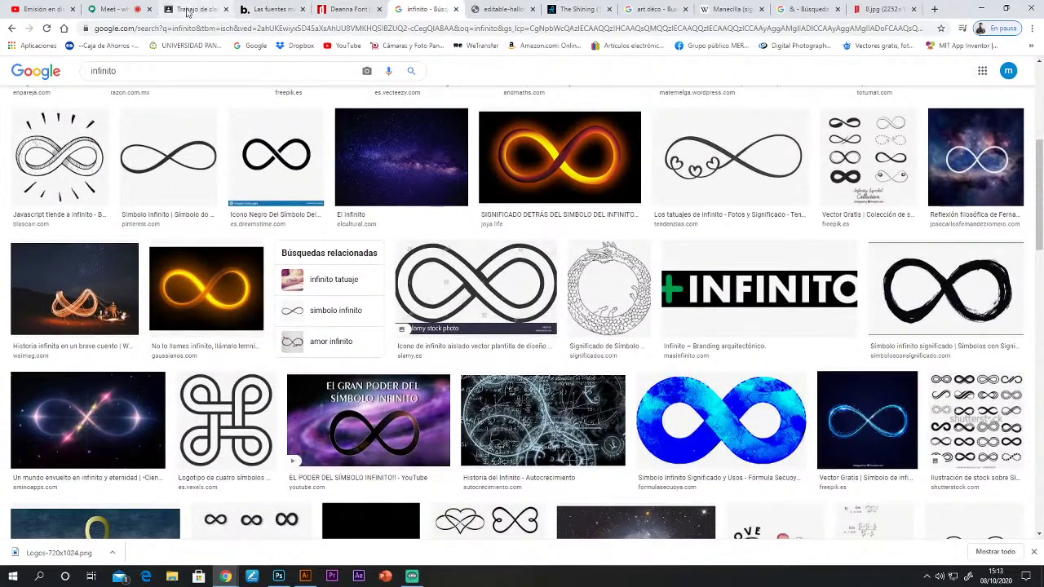
# Return to the TAREA 6 assignment in Google Classroom and set its due date to 16 October 2020.
pyautogui.click(243, 9)
pyautogui.click(188, 9)
pyautogui.click(178, 230)
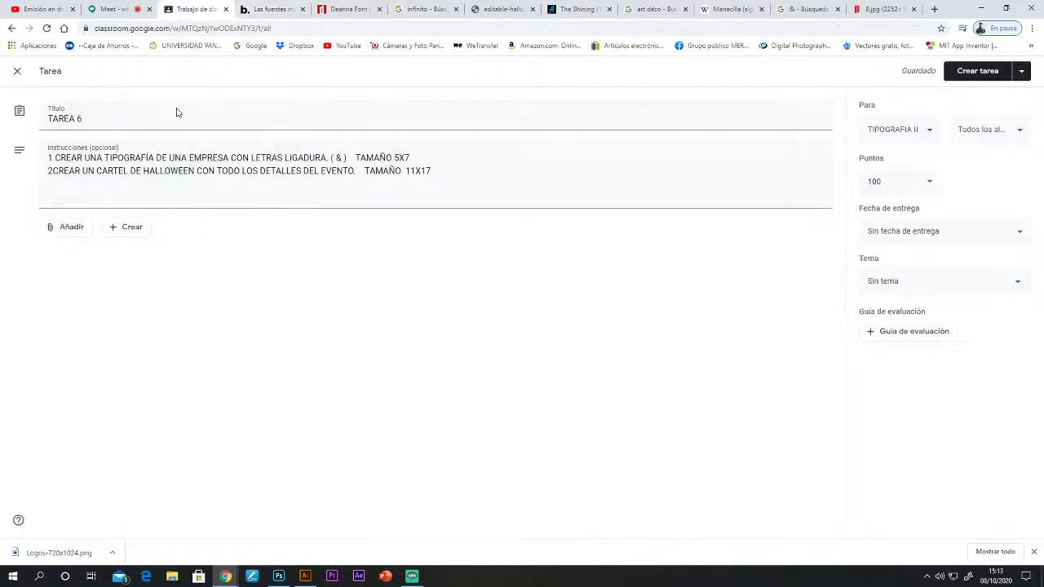
pyautogui.click(969, 236)
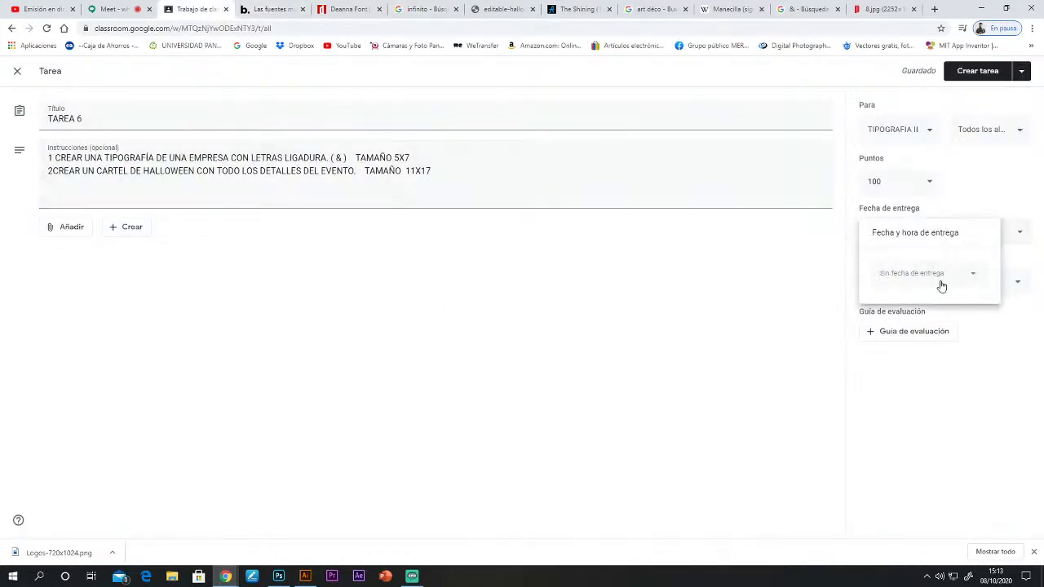
pyautogui.click(938, 284)
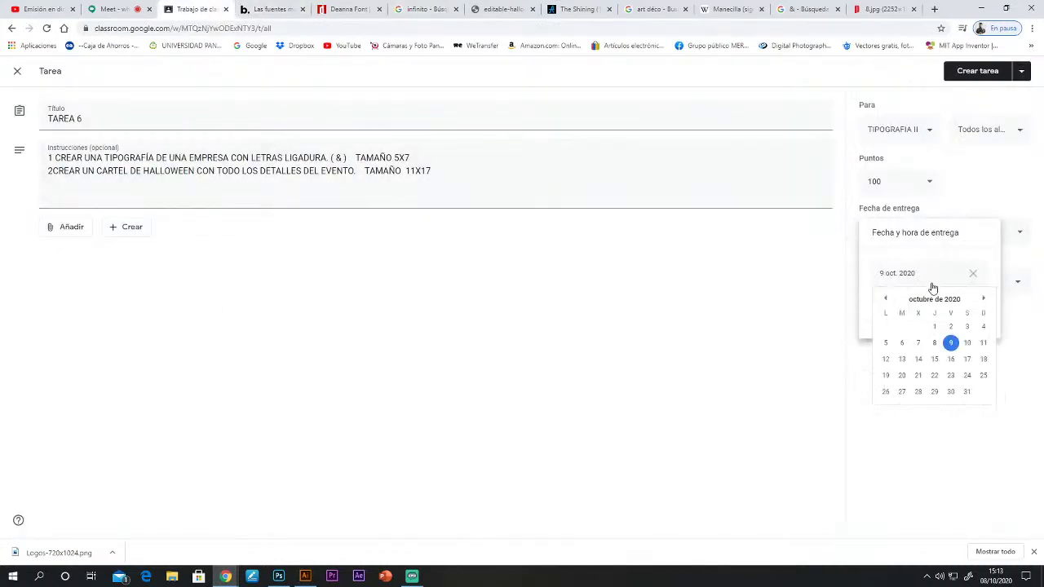
pyautogui.click(951, 361)
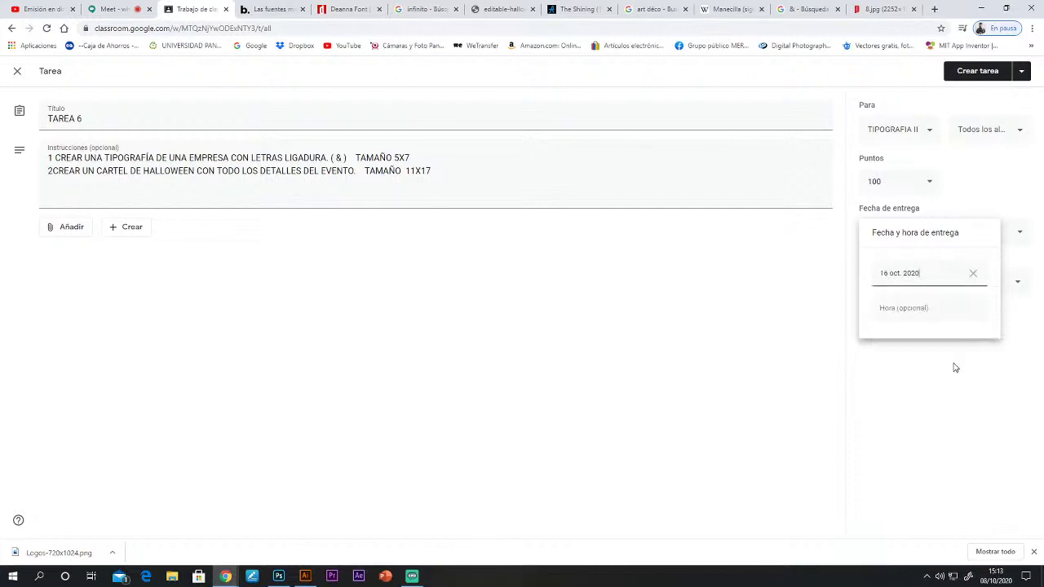
pyautogui.click(939, 432)
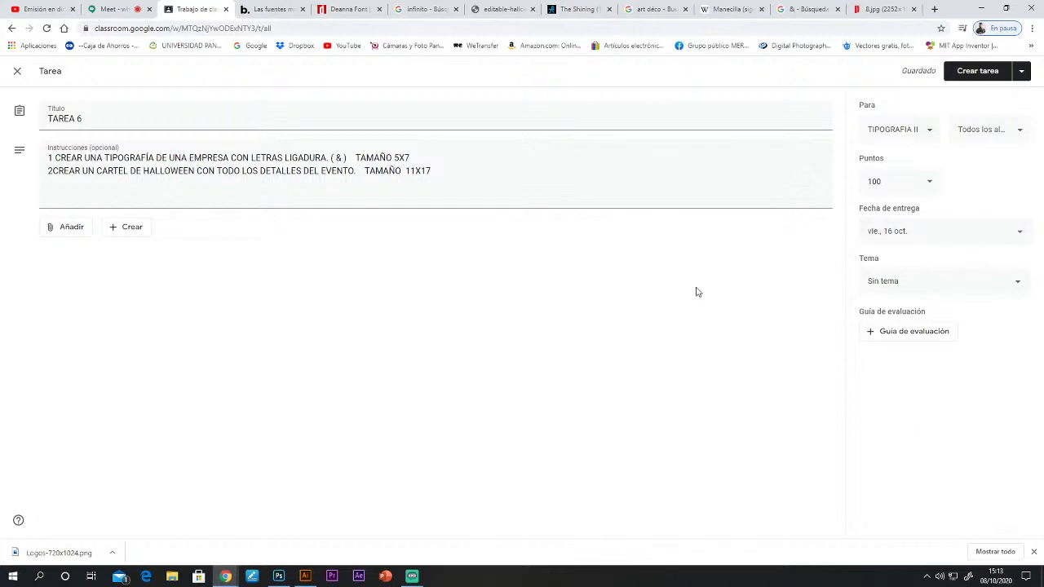
# Publish the TAREA 6 assignment to the class and leave the Google Meet call.
pyautogui.click(955, 70)
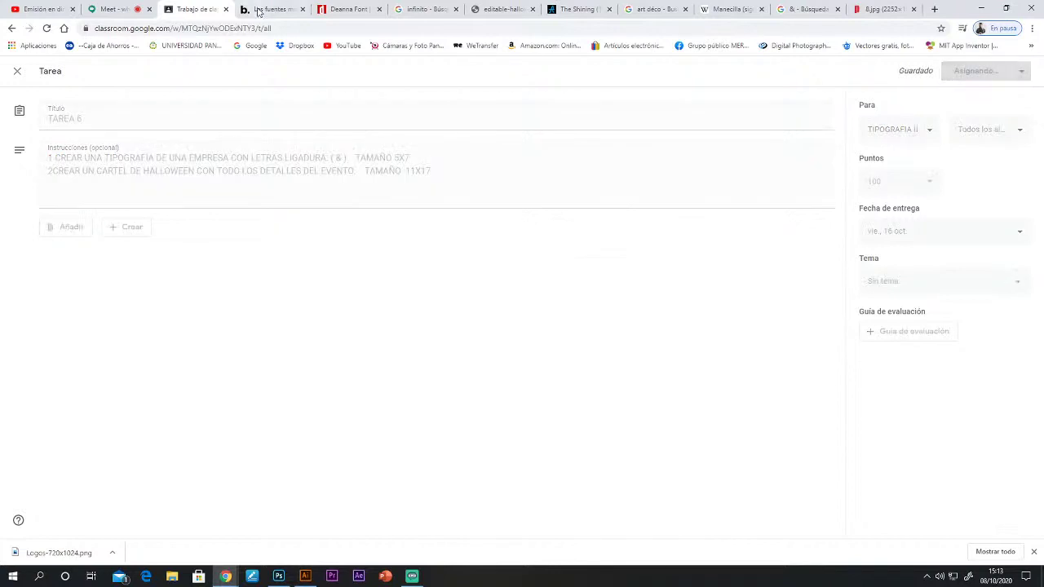
pyautogui.click(116, 11)
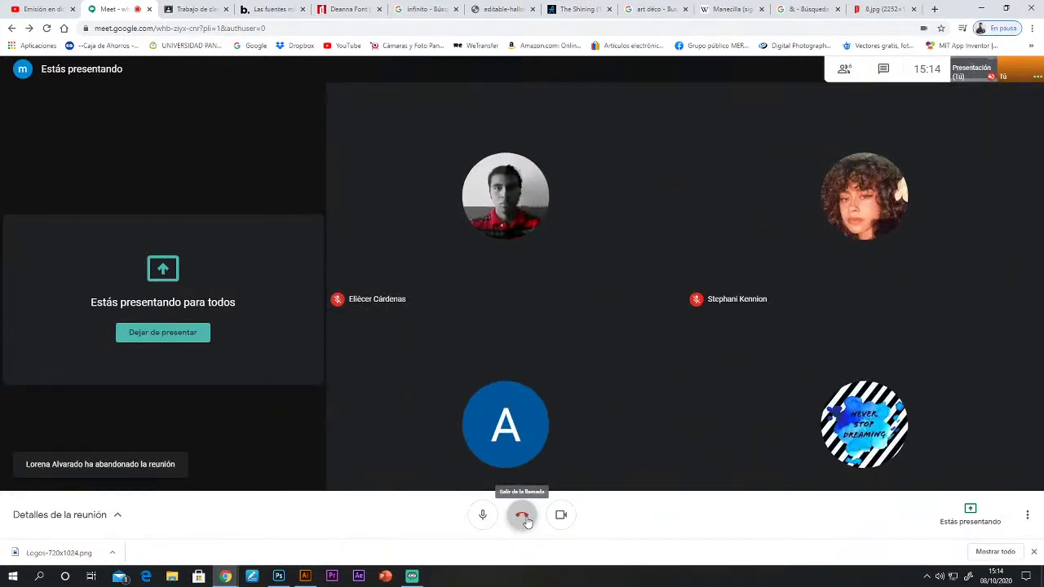
pyautogui.click(523, 516)
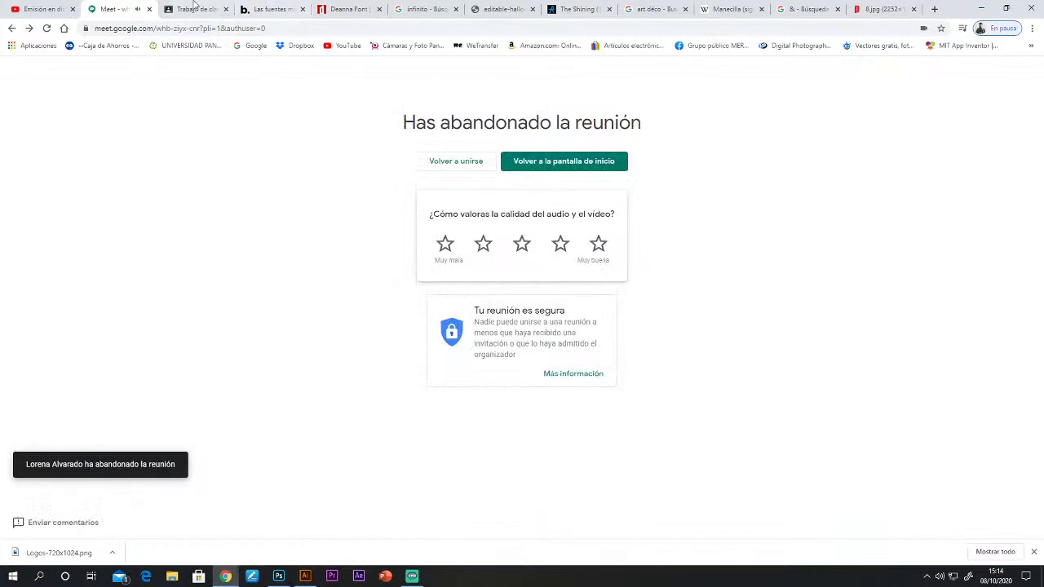
# Reopen TAREA 6 for editing in Google Classroom and add "TIPOGRAFIA" after "EVENTO" in the Halloween poster instruction.
pyautogui.click(276, 10)
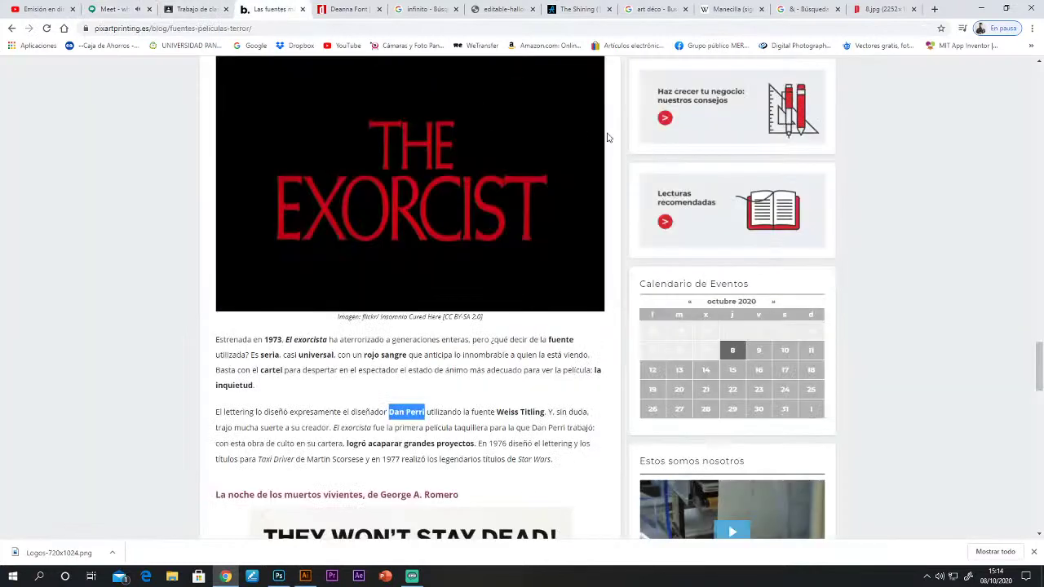
pyautogui.click(198, 11)
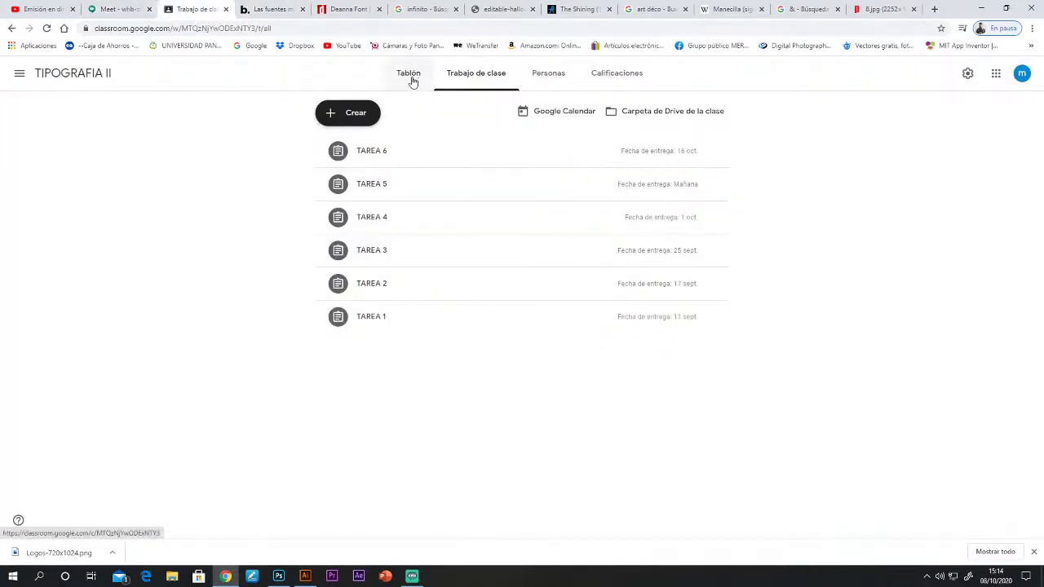
pyautogui.click(373, 153)
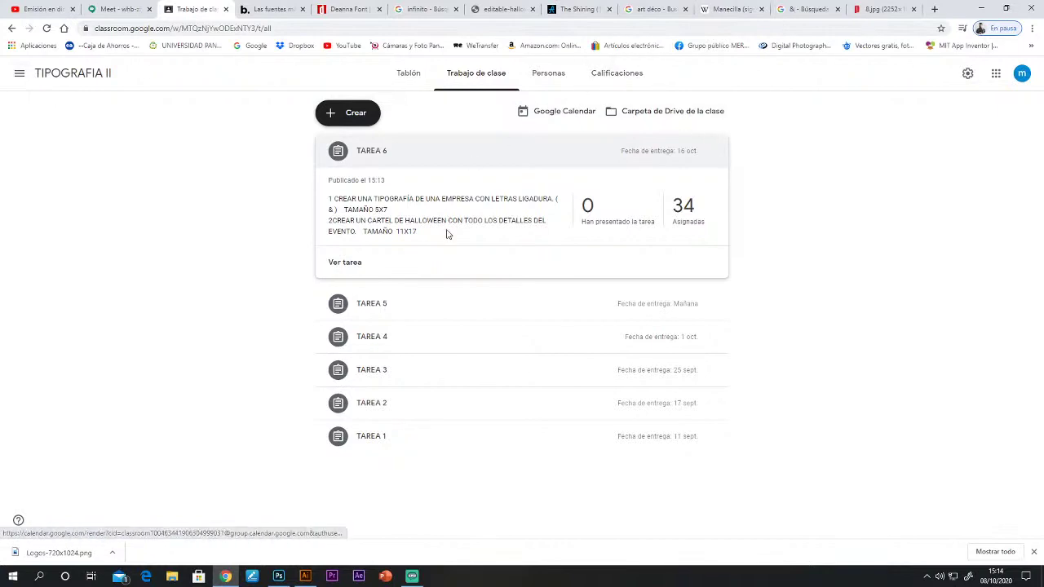
pyautogui.click(713, 152)
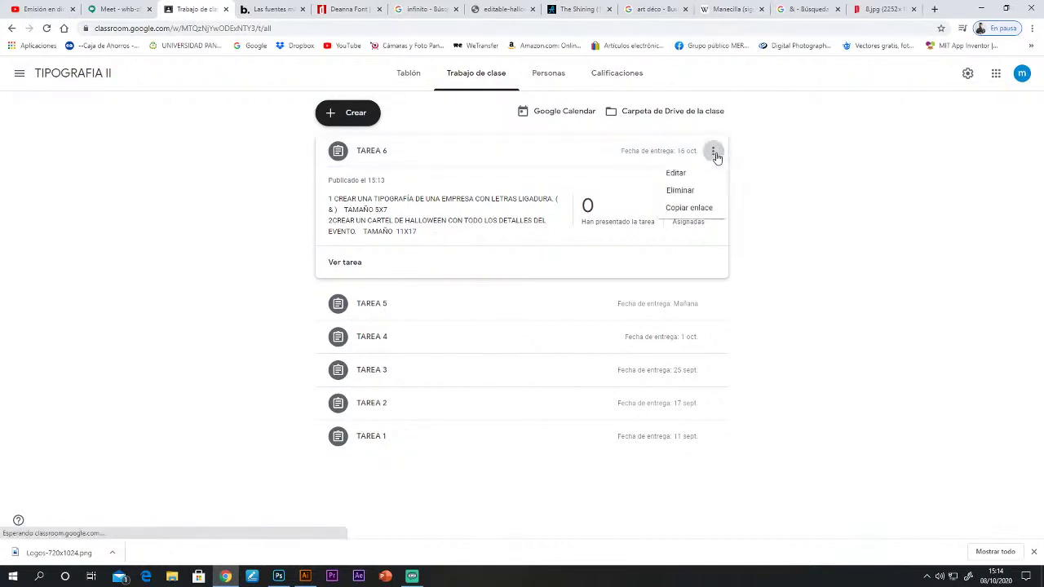
pyautogui.click(673, 175)
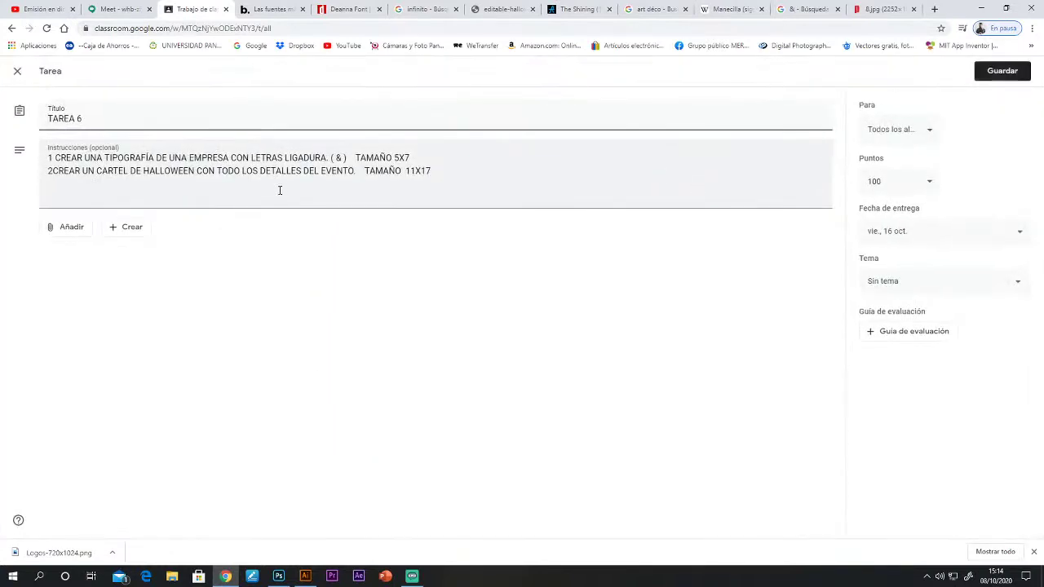
pyautogui.click(354, 171)
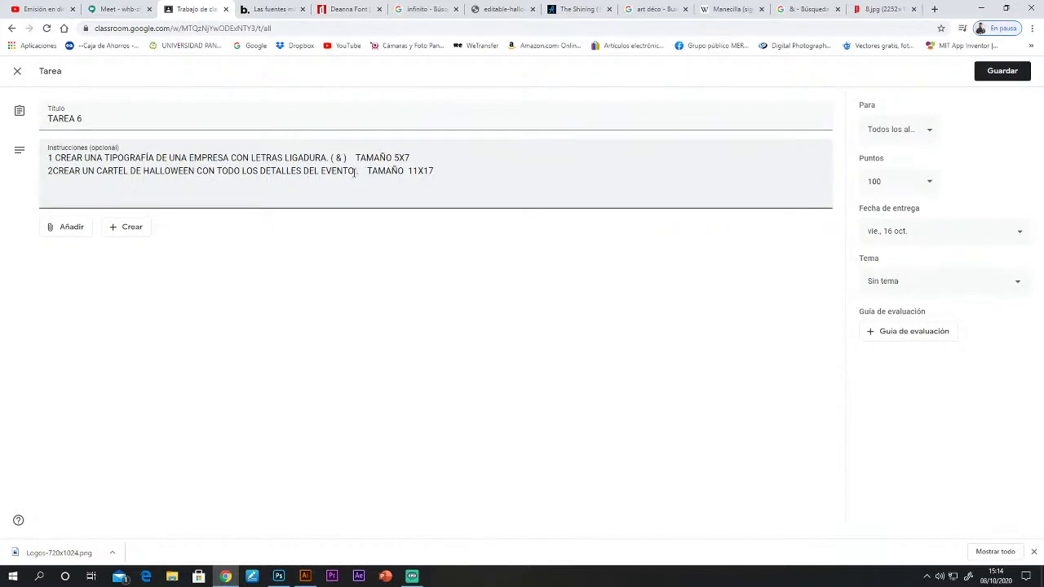
pyautogui.write('TIPOGRAF')
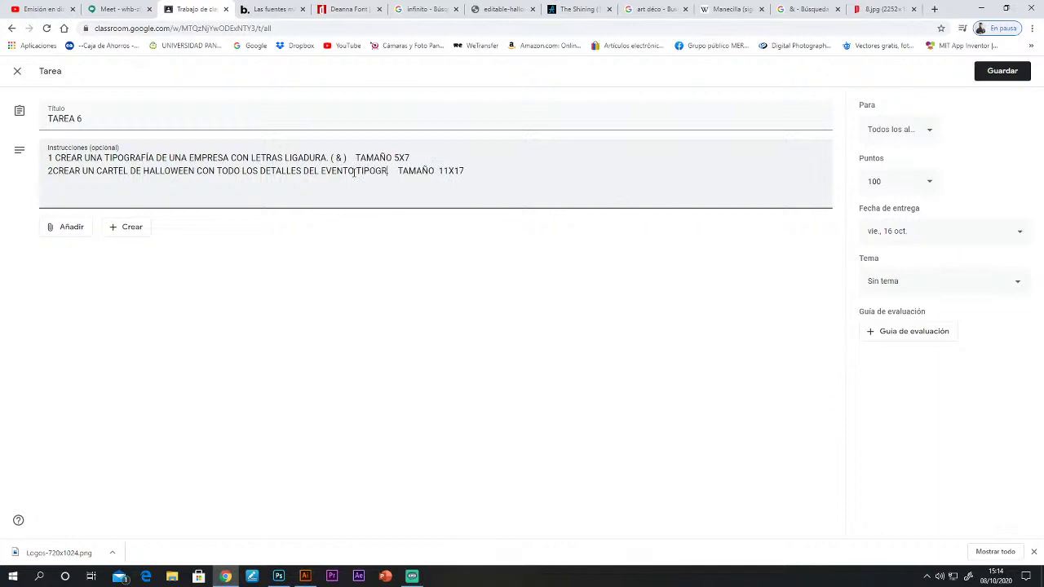
pyautogui.write('IA .')
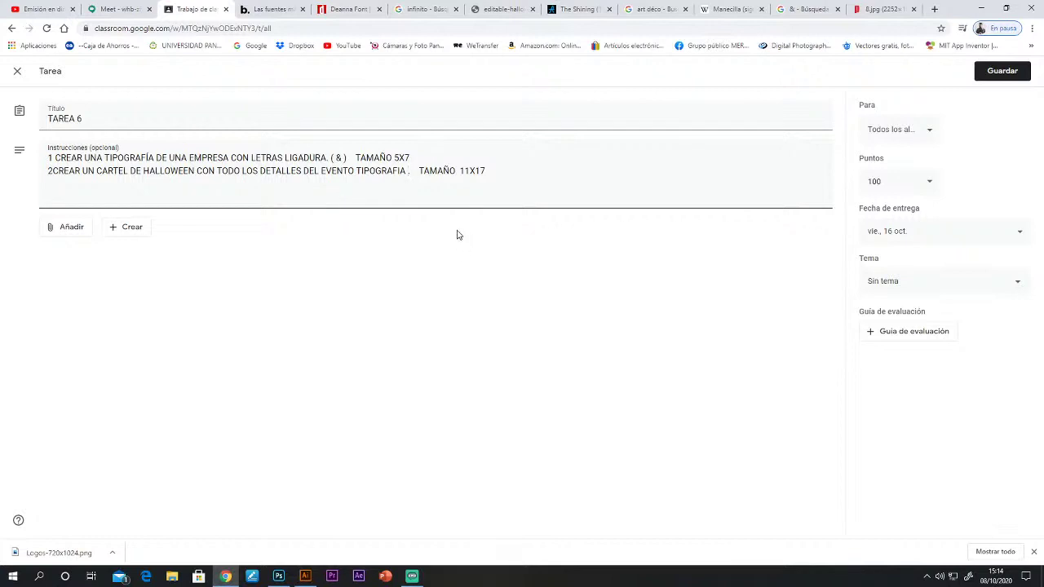
# Expand the added poster wording to "(BUSCAR TIPOGRAFIA ADECUADA)" and save the assignment.
pyautogui.click(356, 171)
pyautogui.write('BUSCAR')
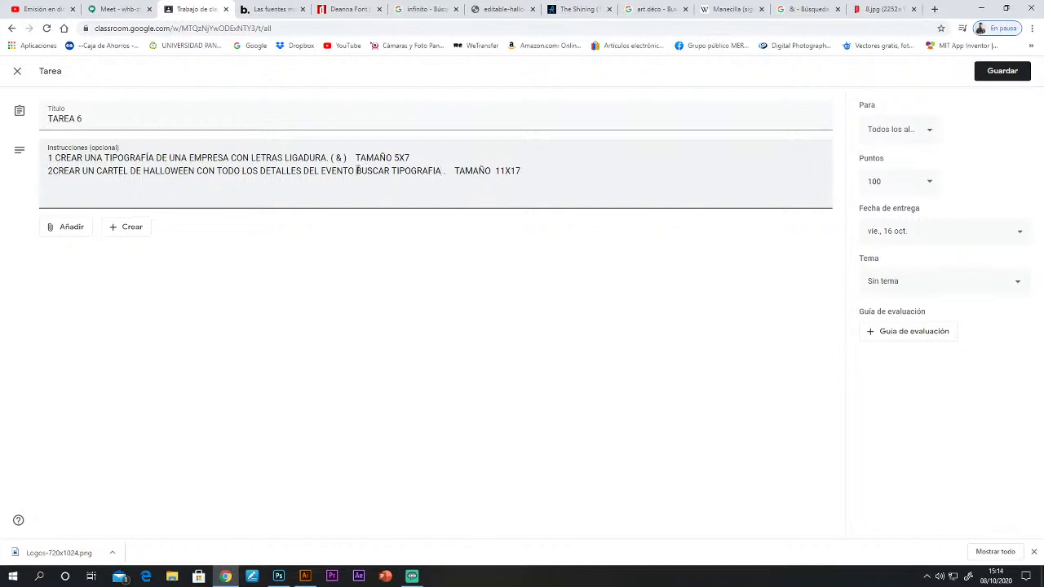
pyautogui.write('(')
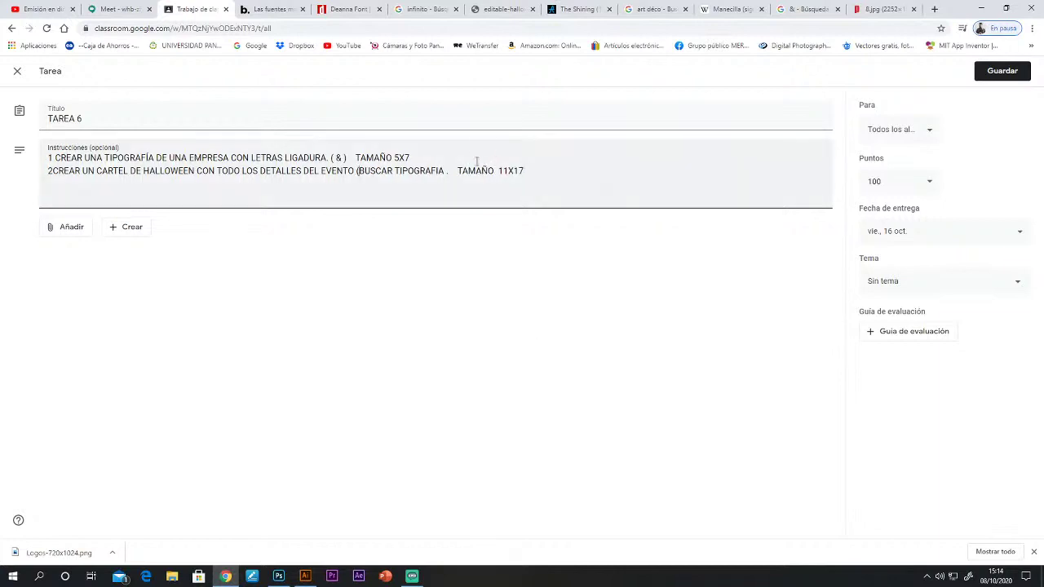
pyautogui.write(')')
pyautogui.write(' ADECUAD')
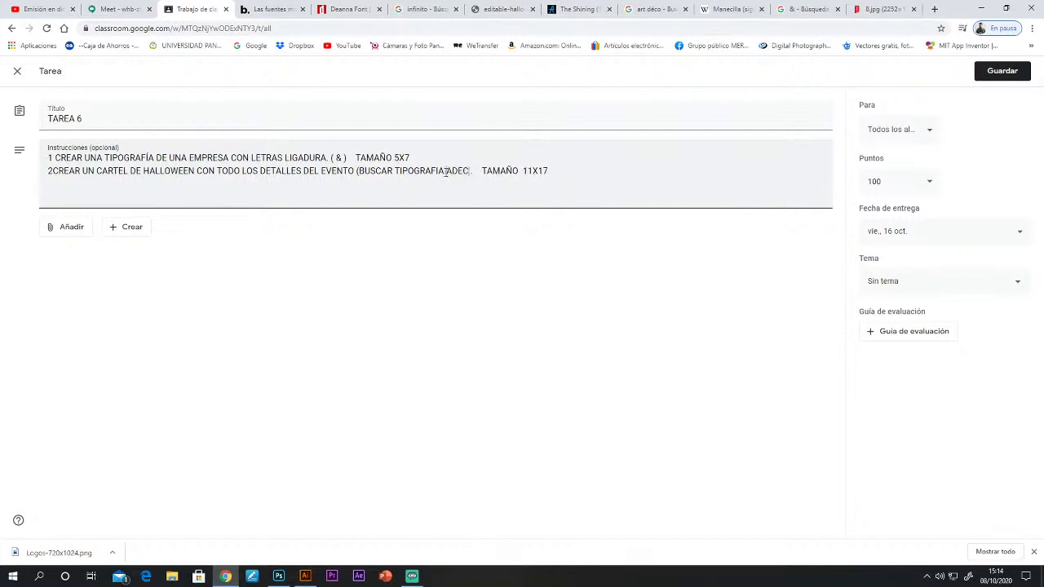
pyautogui.write('A')
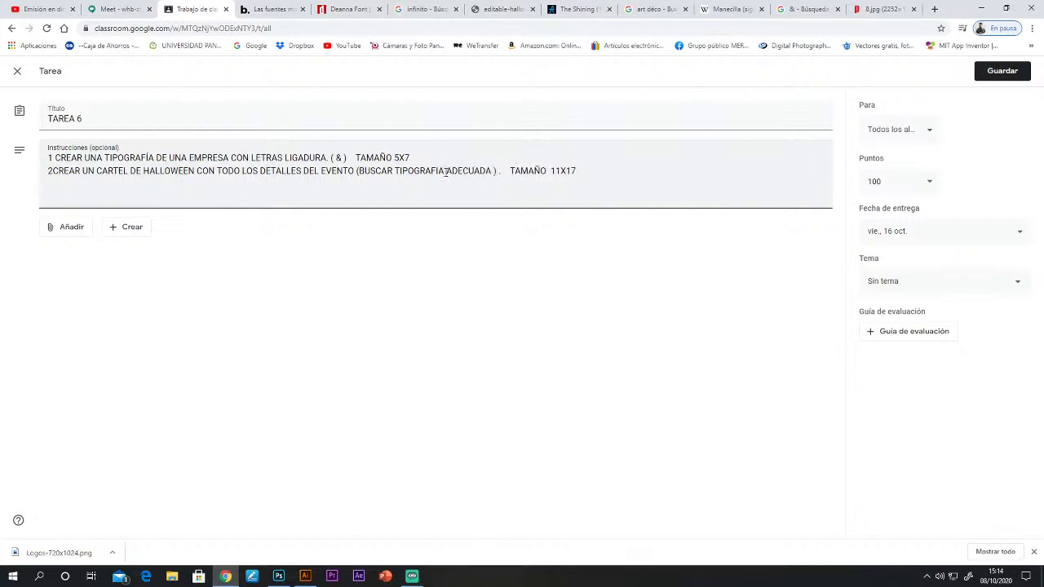
pyautogui.press('BackSpace')
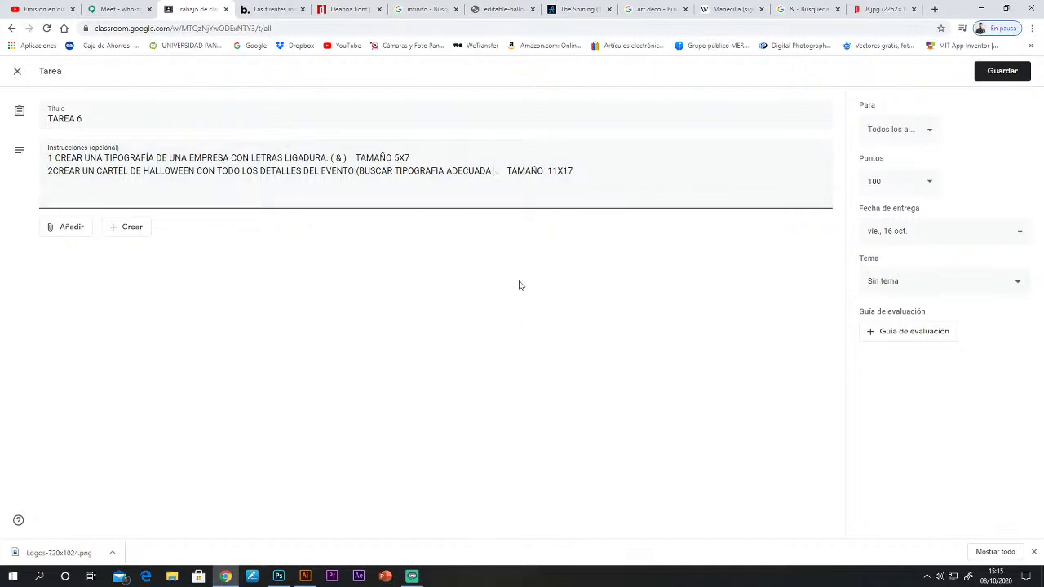
pyautogui.press('BackSpace')
pyautogui.write(')')
pyautogui.click(1020, 72)
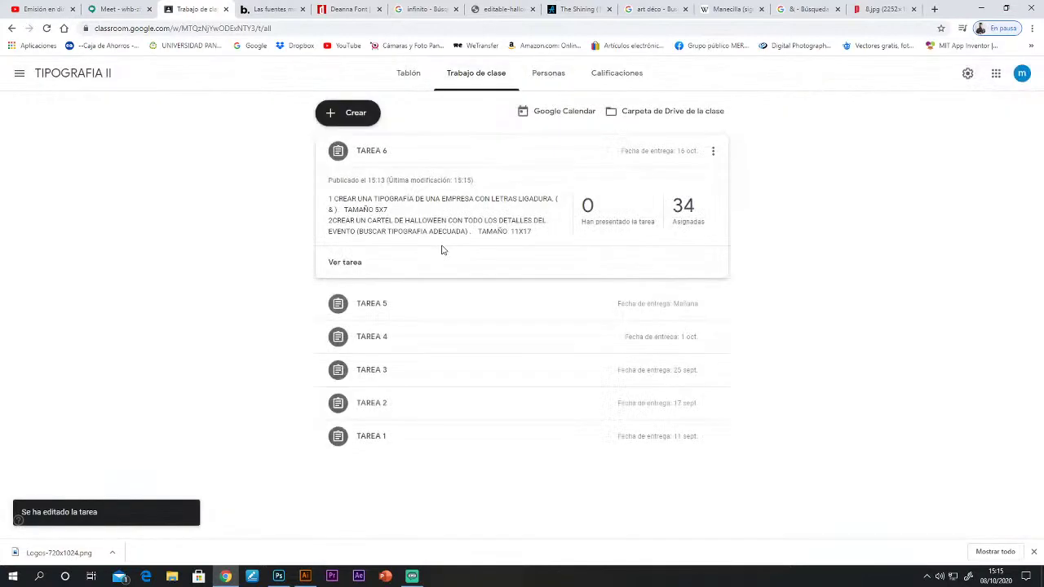
# Edit TAREA 6 again to correct the poster instruction's word to "TIPOGRAFÍA" with its accent, and save it.
pyautogui.click(714, 151)
pyautogui.click(694, 175)
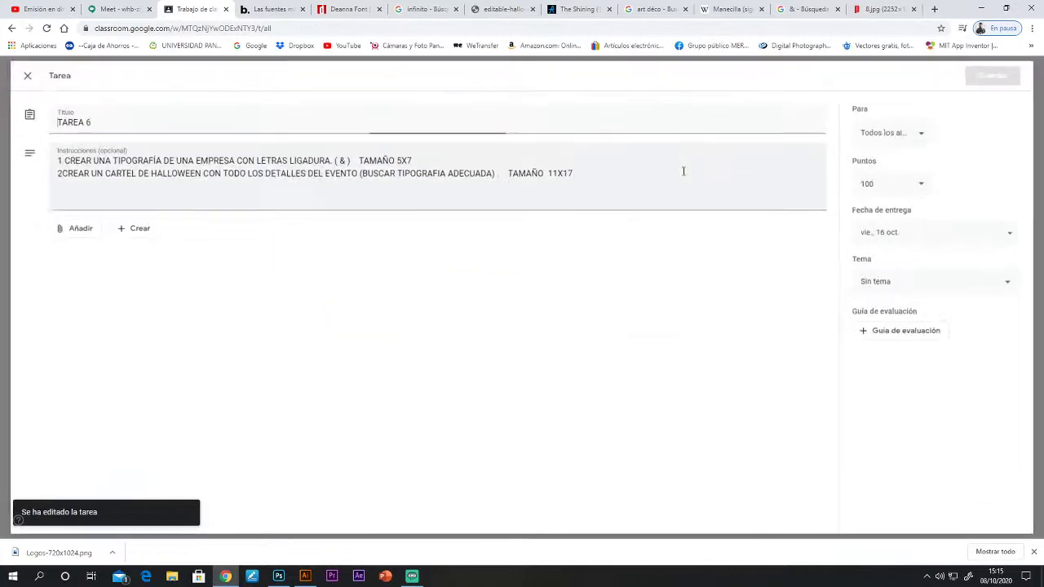
pyautogui.click(439, 171)
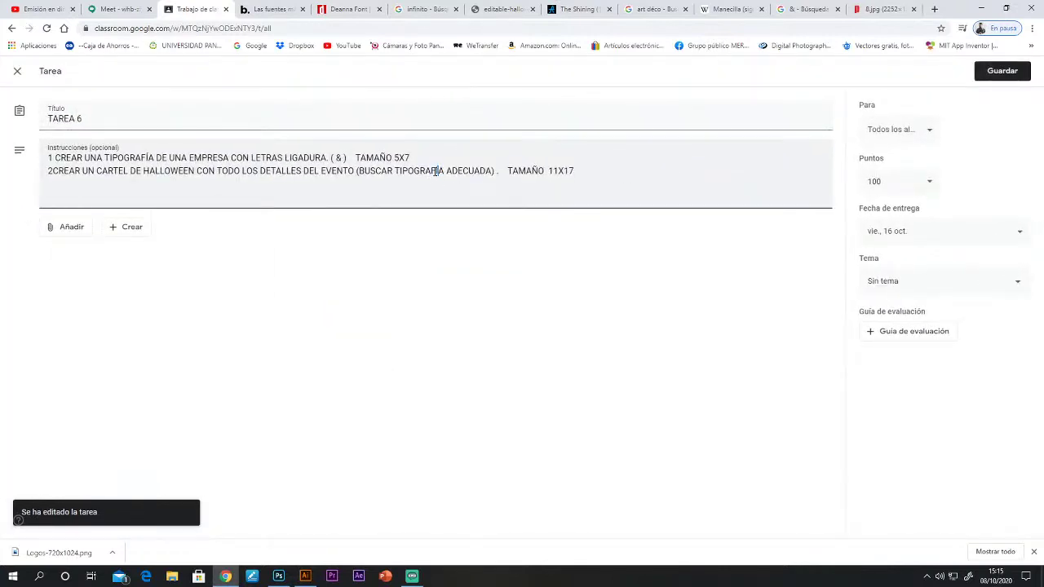
pyautogui.click(1001, 71)
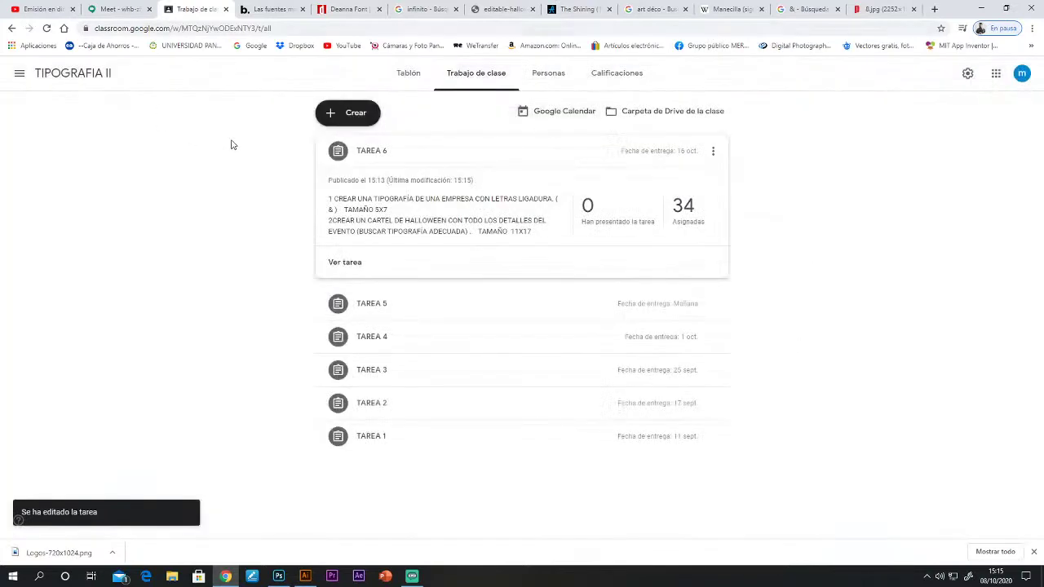
# Switch to YouTube Studio and end the live broadcast "tipografia Ligadura y letras de Halloween".
pyautogui.click(275, 11)
pyautogui.click(204, 10)
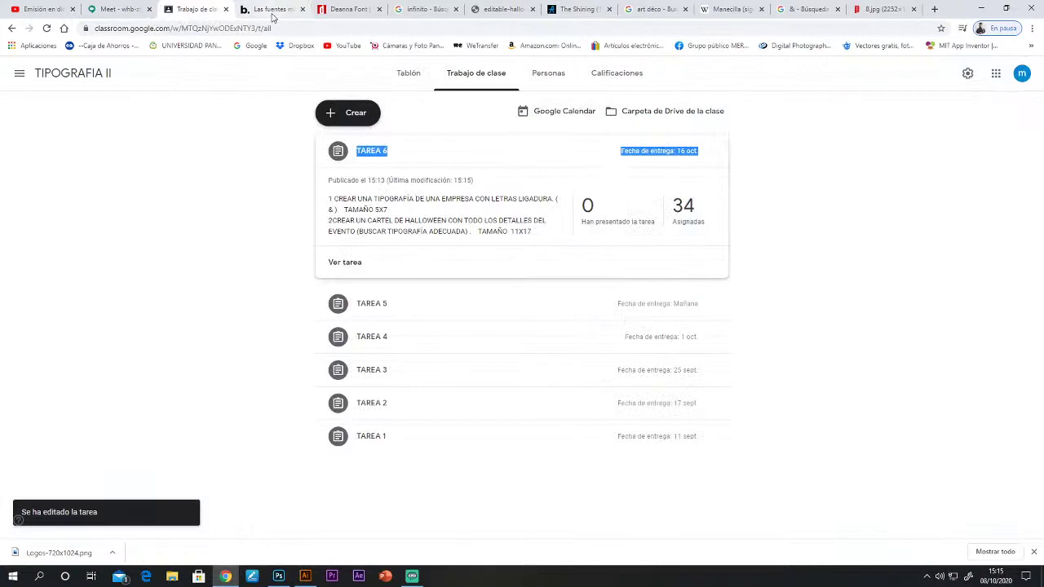
pyautogui.click(41, 9)
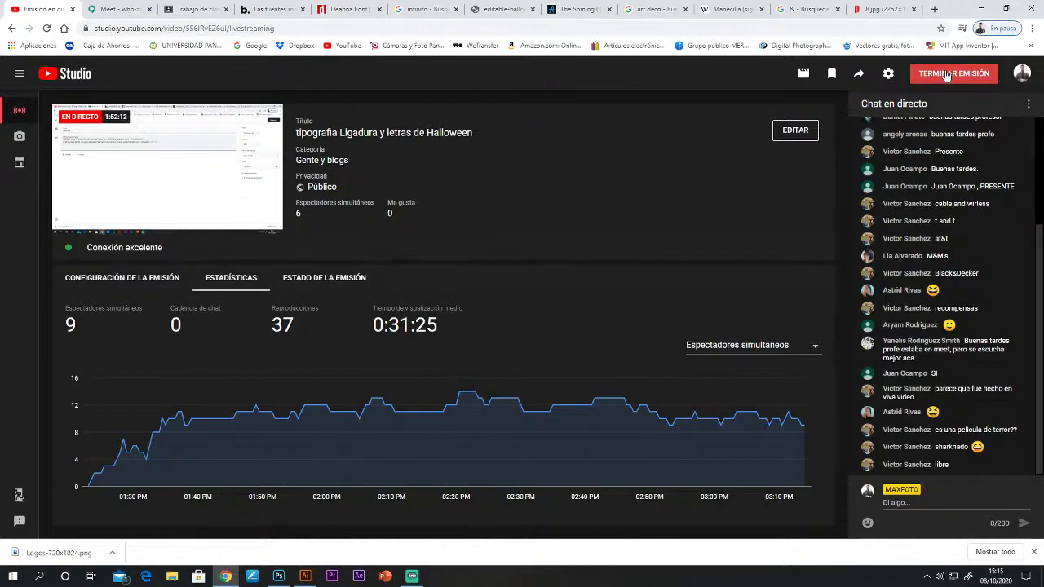
pyautogui.click(946, 75)
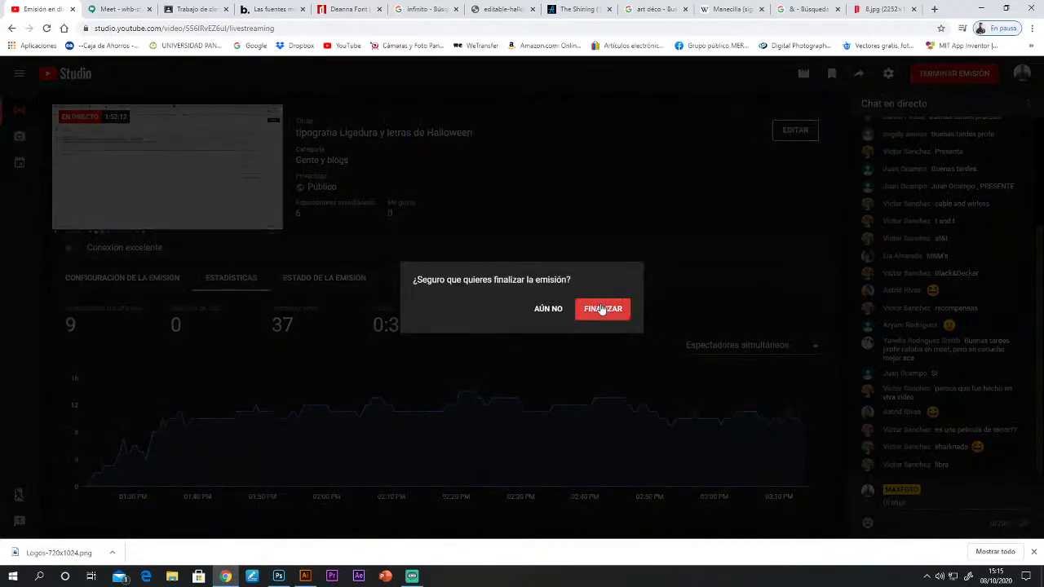